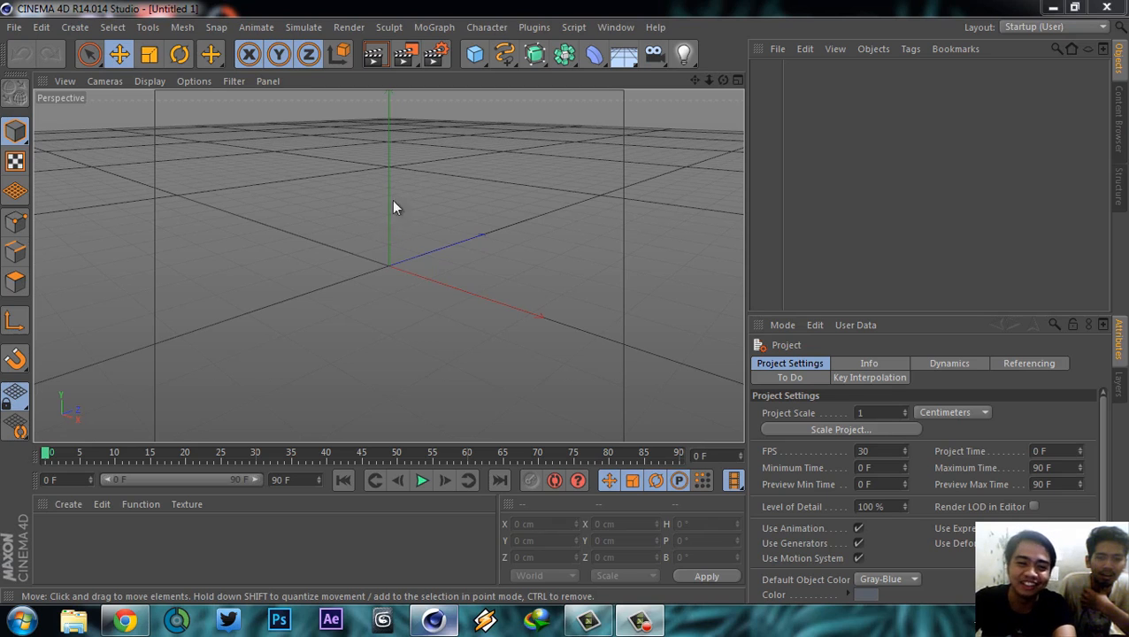
- Examine the empty scene in the Top, Front and Right views and return to the Perspective view
middle_click(378, 218)
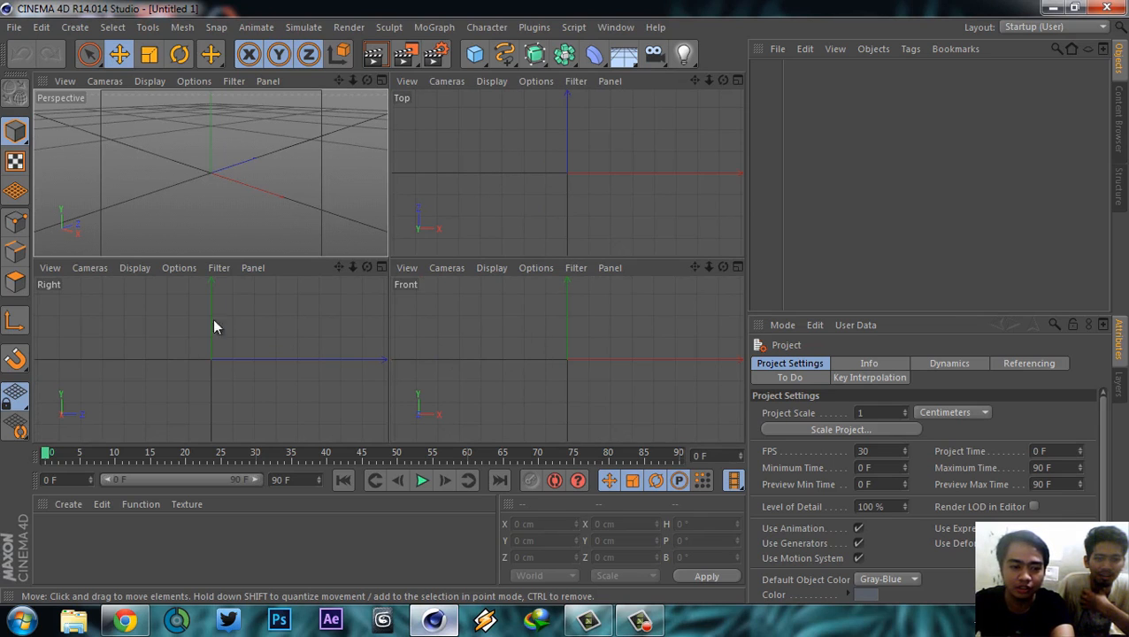
middle_click(556, 172)
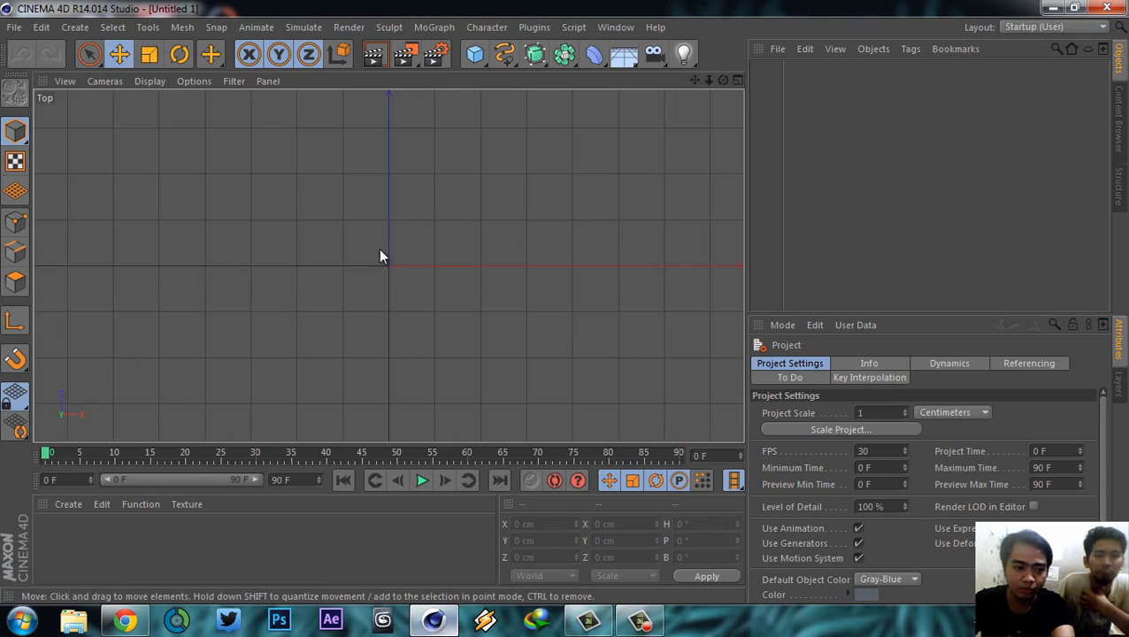
middle_click(413, 239)
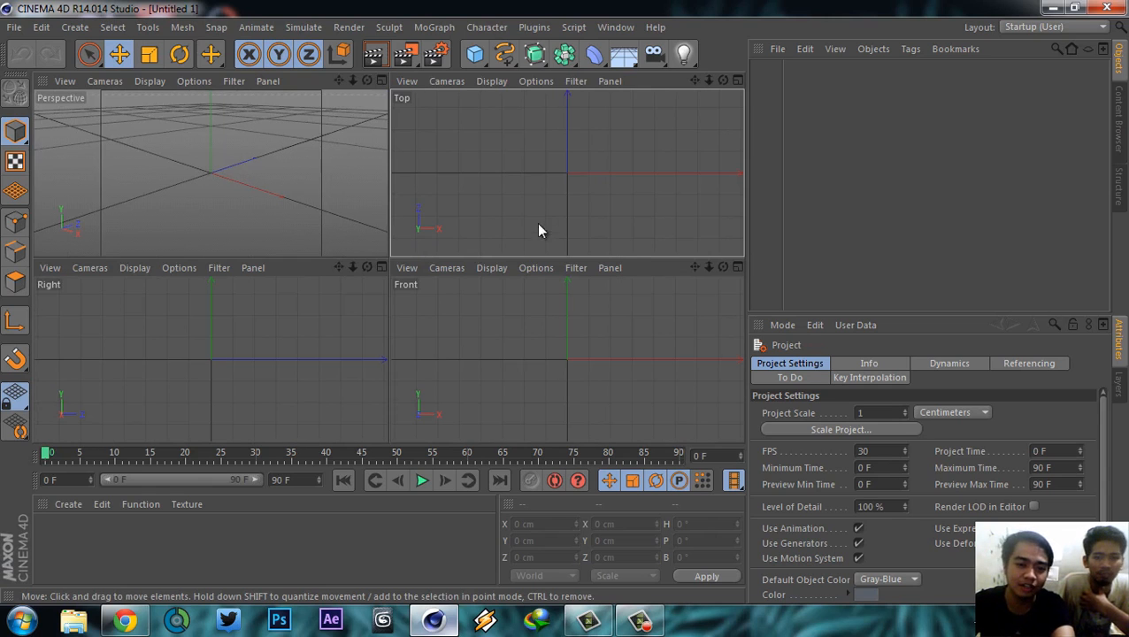
middle_click(529, 364)
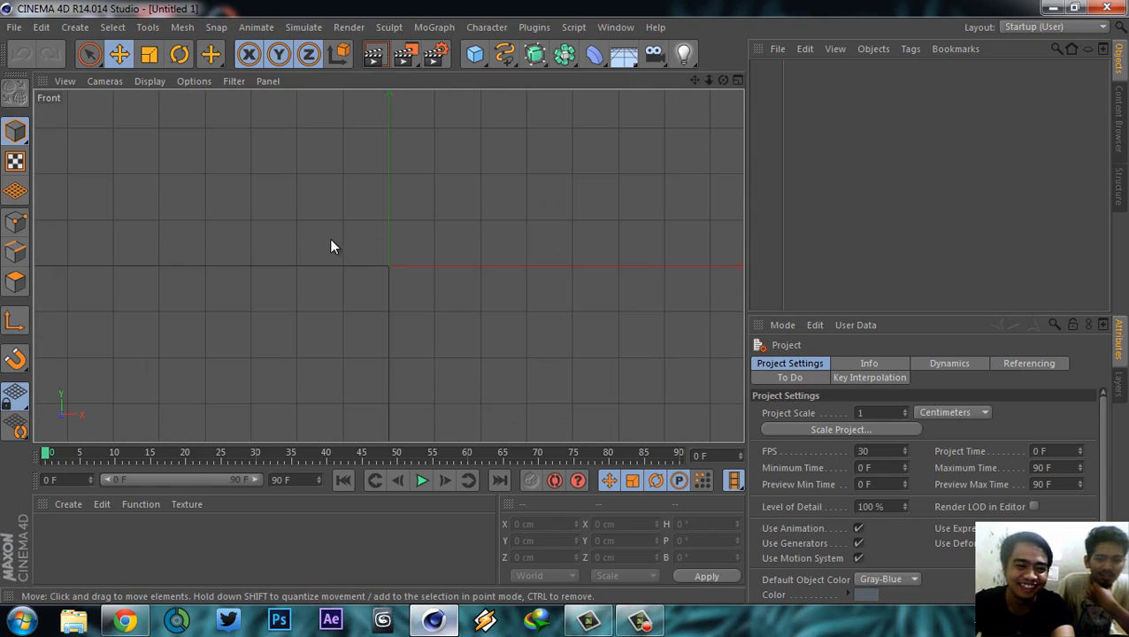
middle_click(401, 265)
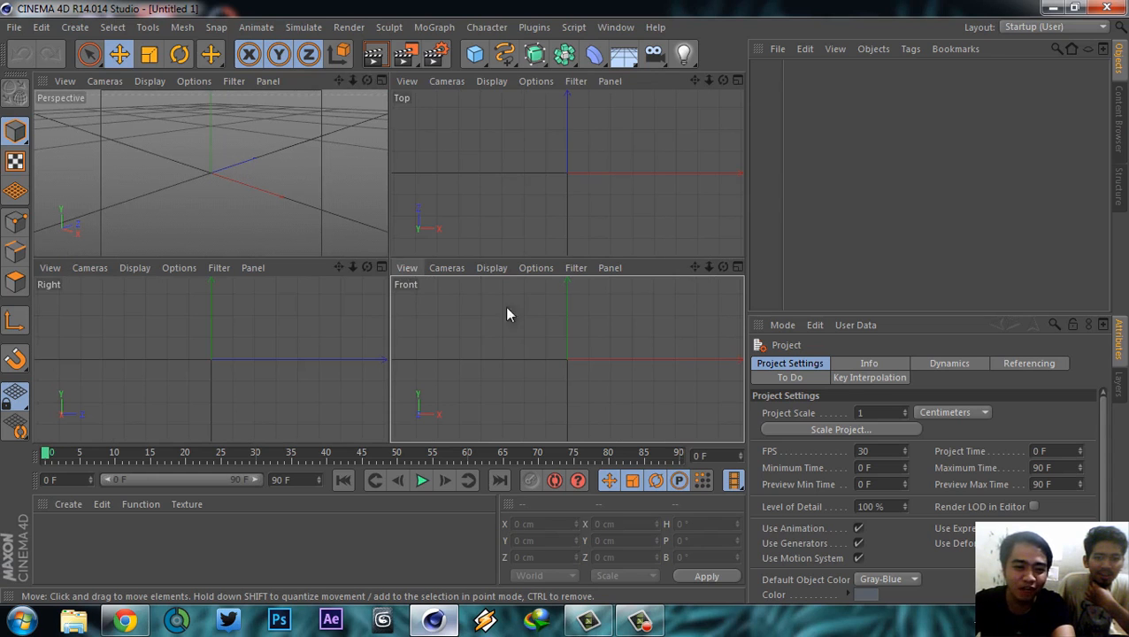
middle_click(234, 340)
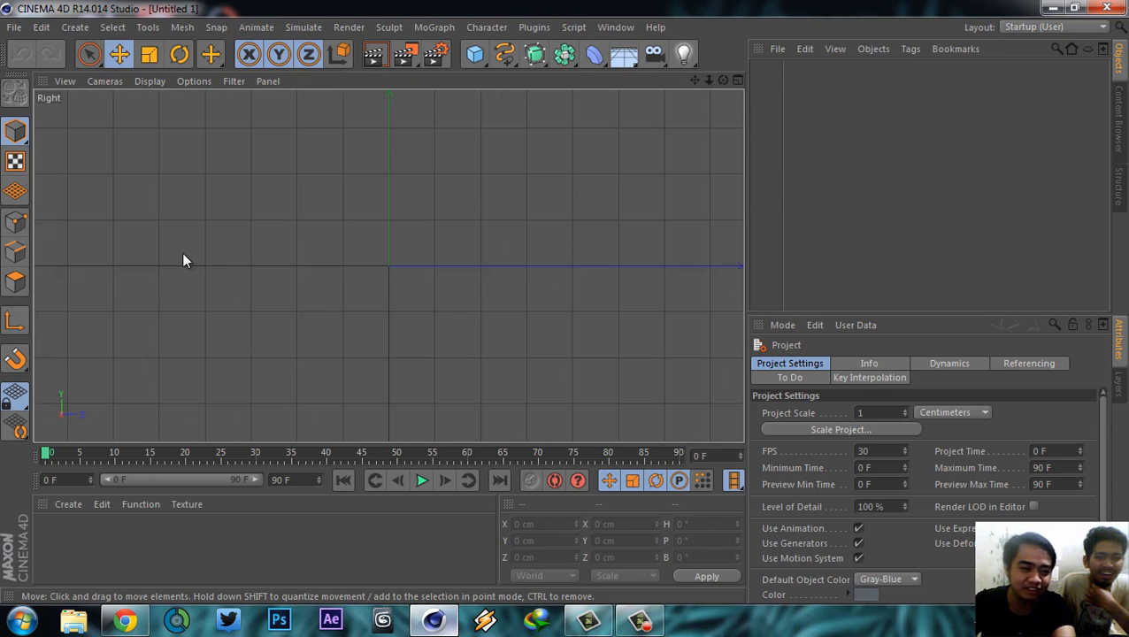
middle_click(203, 240)
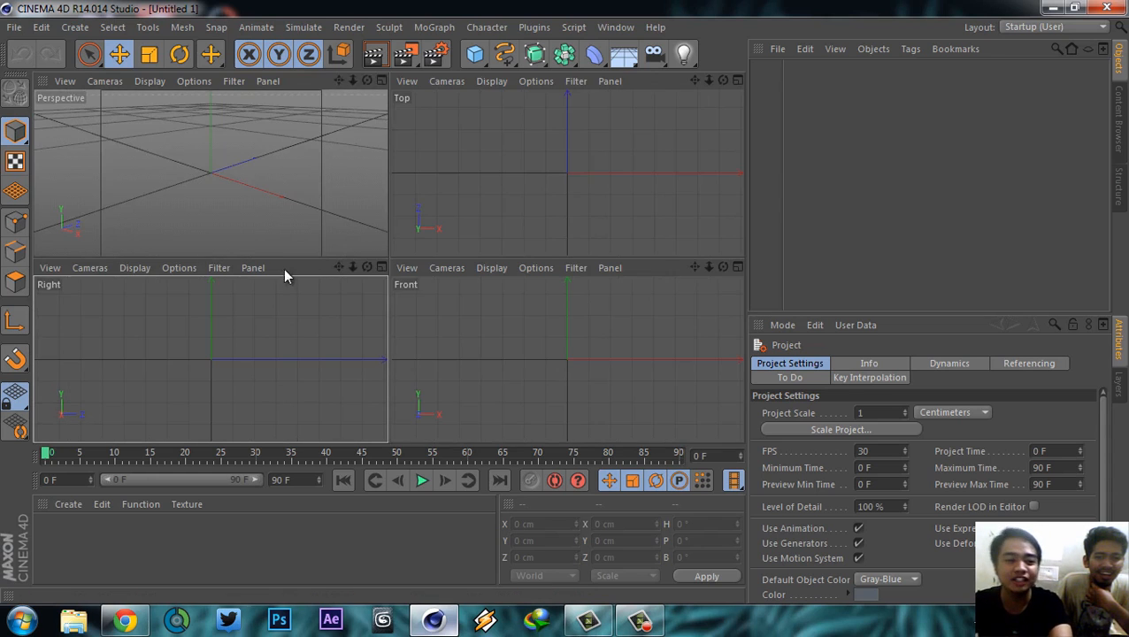
middle_click(221, 166)
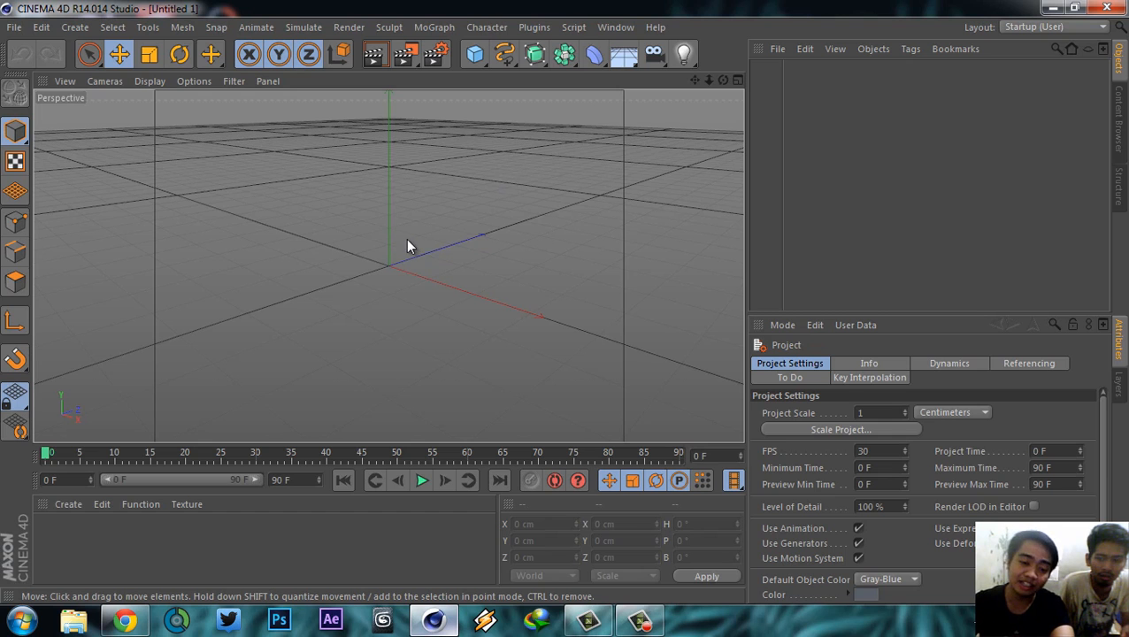
- Examine the empty scene's grid and world axes from different angles and distances in the Perspective view
mouse_move(421, 228)
alt+mouse_down()
mouse_move(368, 212)
mouse_move(517, 212)
mouse_move(392, 223)
mouse_move(505, 232)
mouse_move(373, 227)
mouse_move(499, 211)
mouse_move(457, 295)
mouse_move(404, 227)
mouse_move(428, 277)
mouse_move(408, 190)
mouse_move(486, 266)
mouse_move(388, 203)
mouse_move(433, 231)
mouse_move(423, 225)
mouse_move(434, 222)
mouse_move(428, 239)
alt+mouse_up()
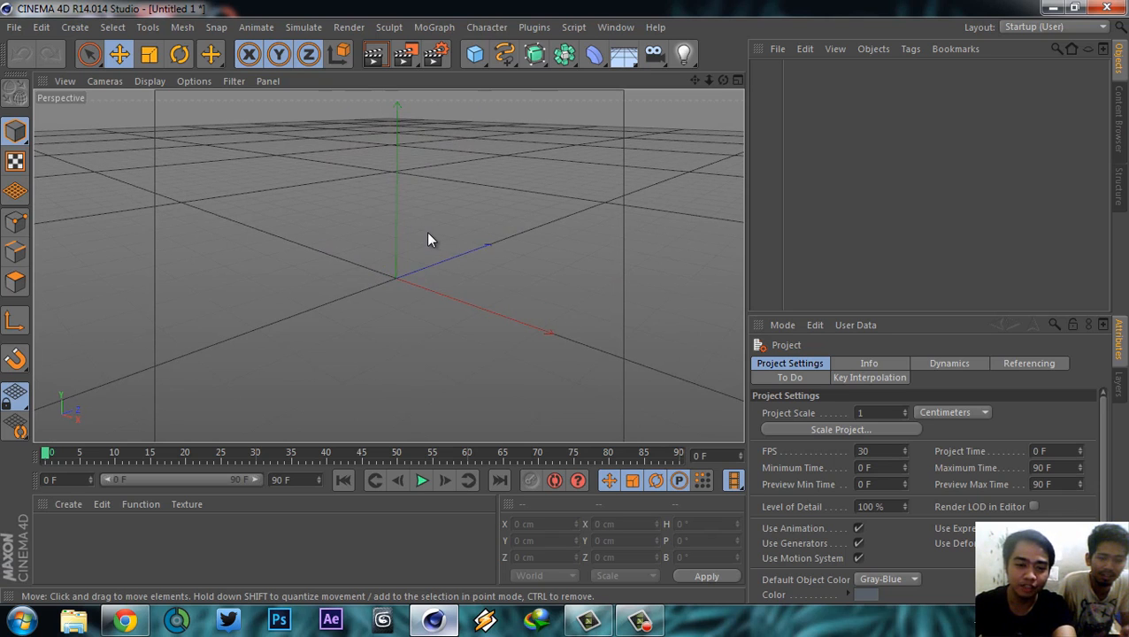
alt+drag(436, 224, 474, 202)
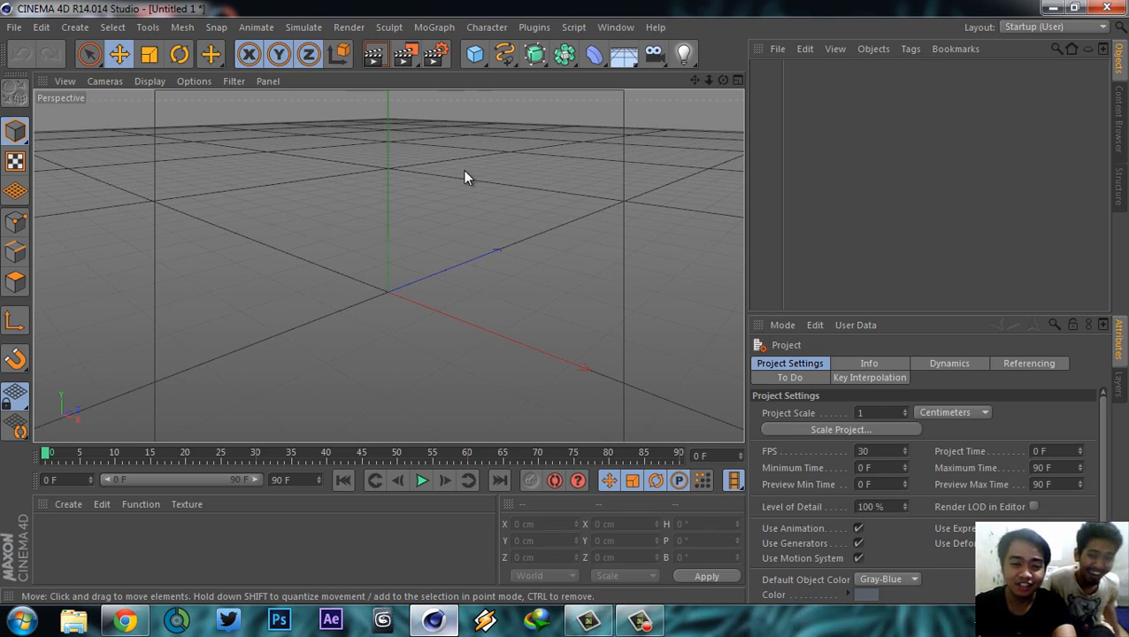
alt+drag(472, 206, 481, 184)
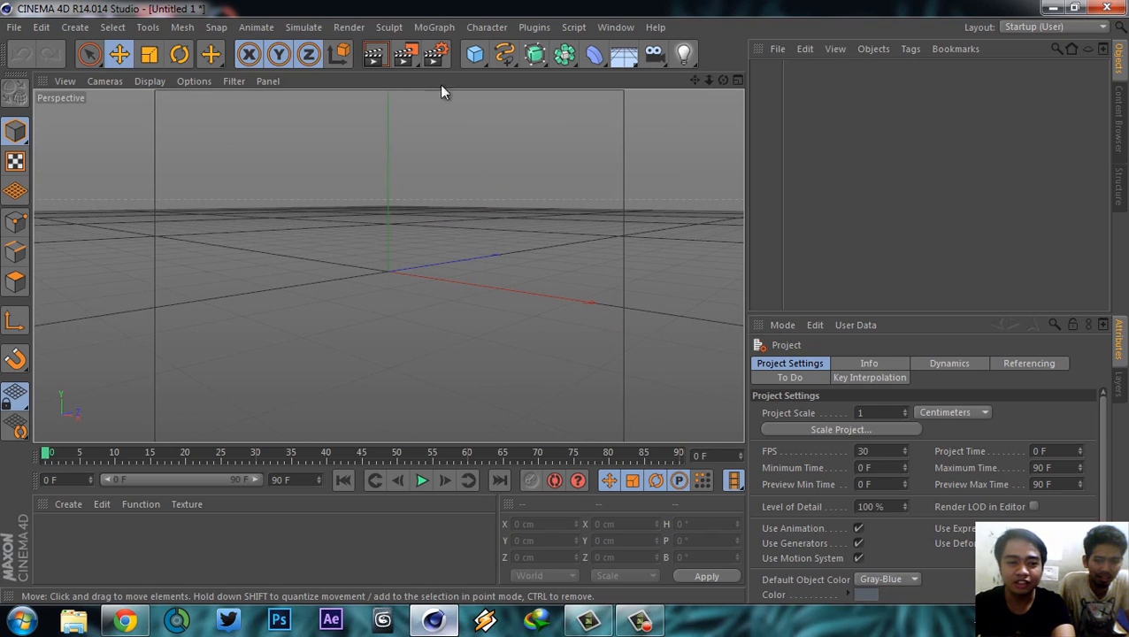
alt+drag(422, 225, 481, 257)
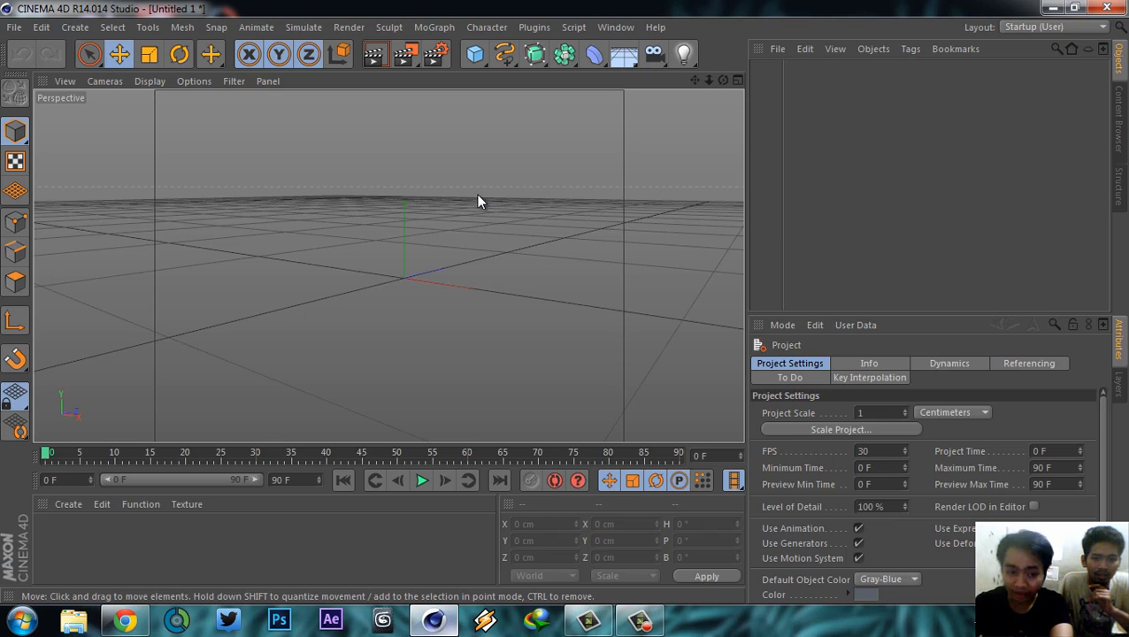
alt+drag(478, 205, 491, 236)
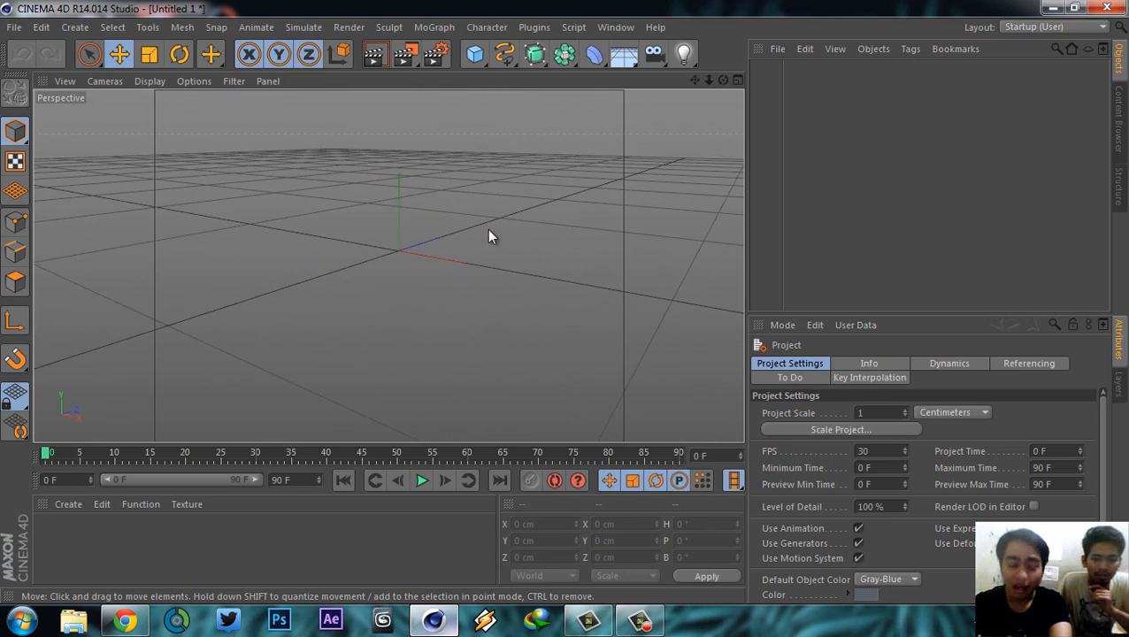
alt+drag(411, 199, 478, 169)
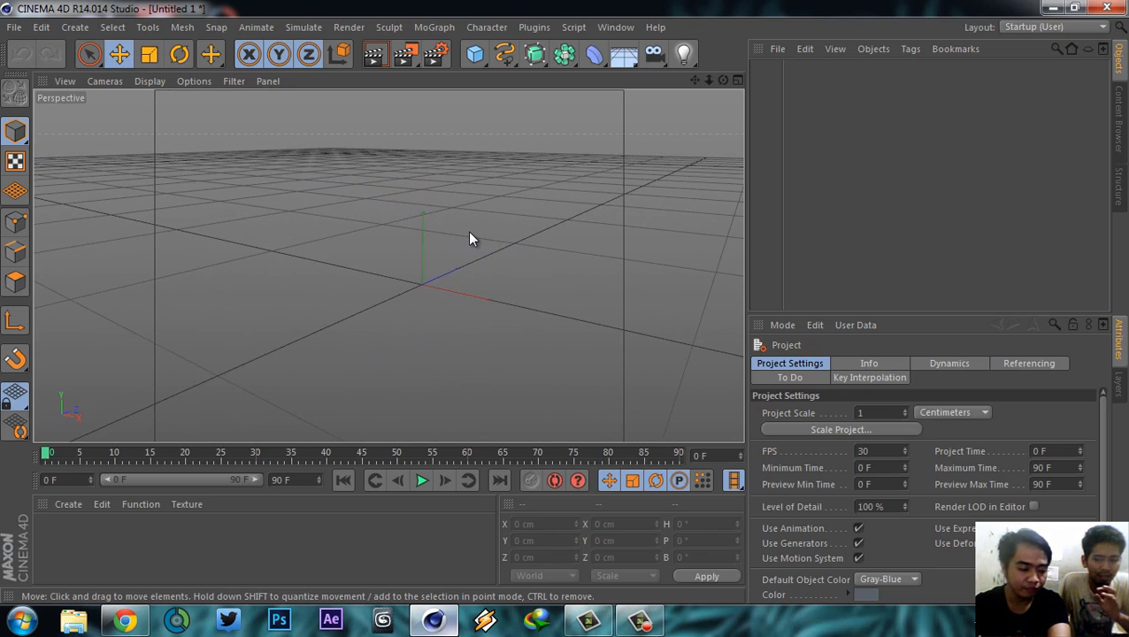
alt+drag(460, 254, 493, 212)
alt+drag(447, 320, 413, 206)
alt+drag(477, 222, 441, 273)
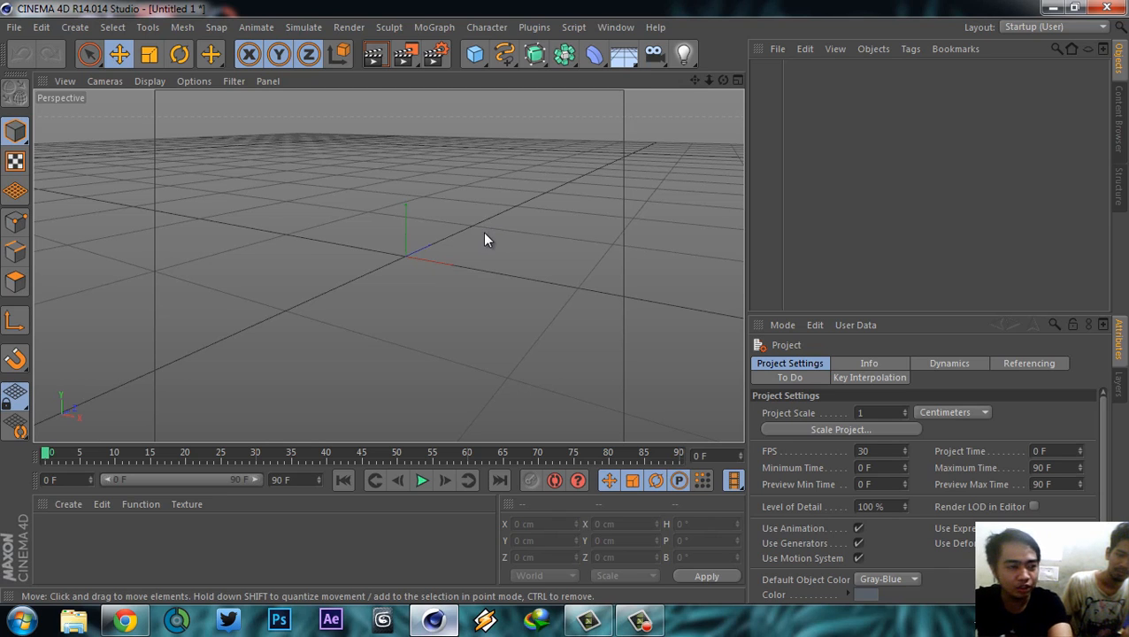
alt+drag(461, 249, 506, 277)
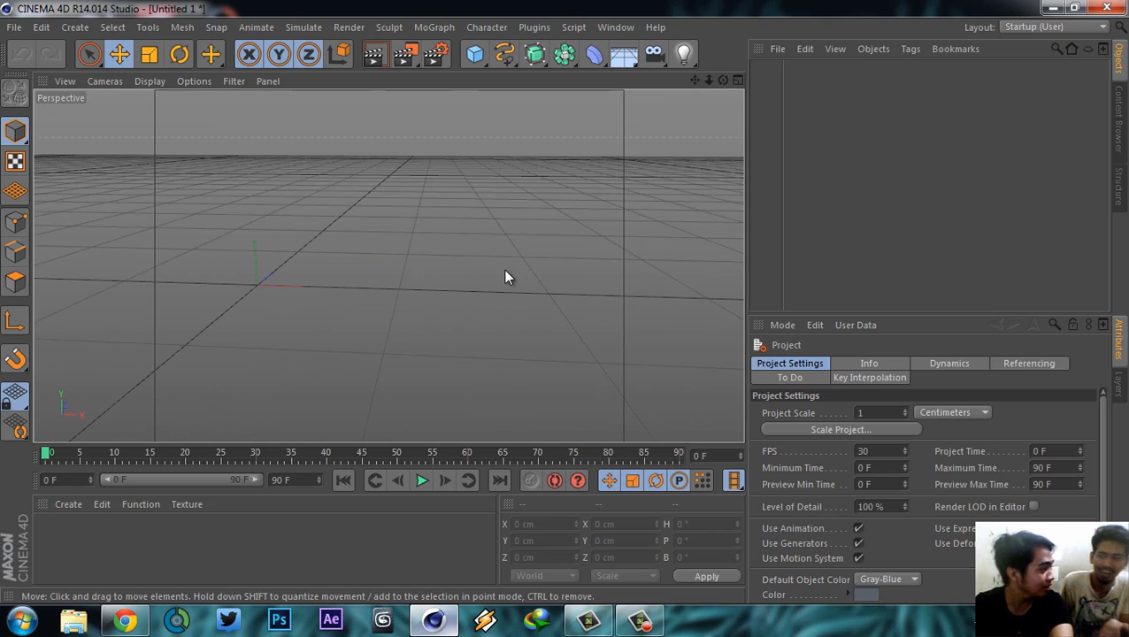
alt+drag(522, 234, 447, 256)
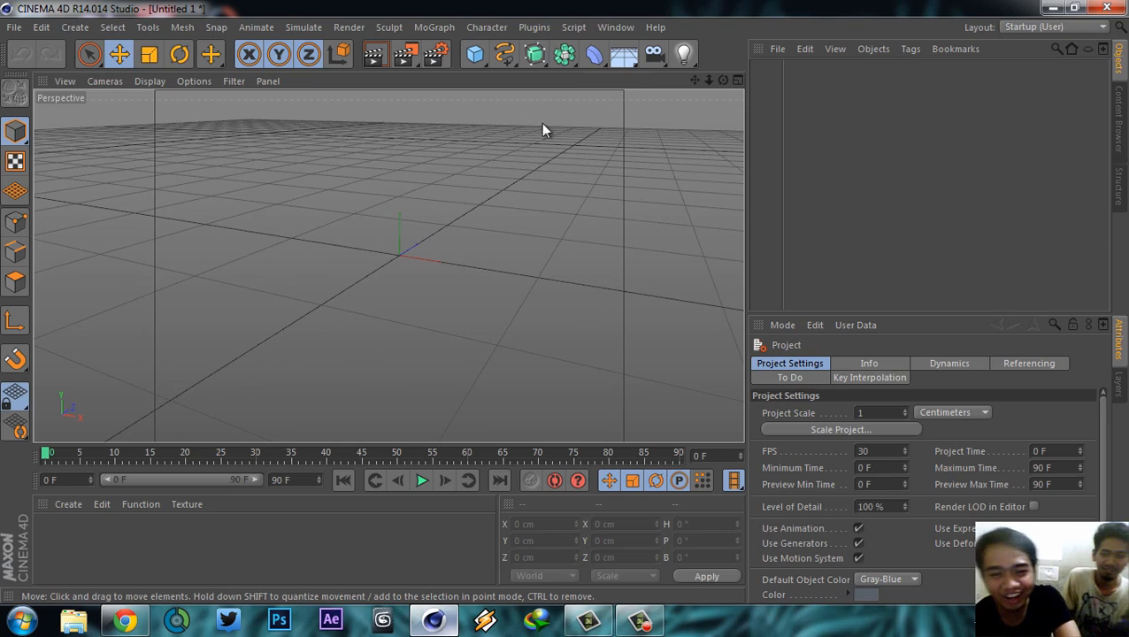
alt+drag(437, 209, 439, 233)
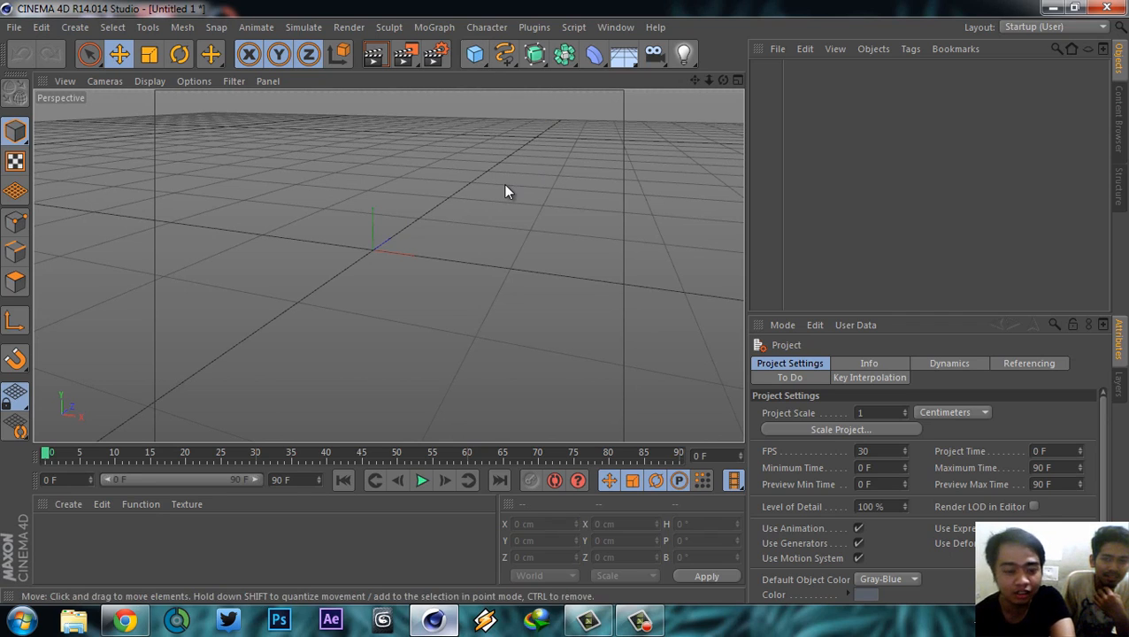
alt+drag(577, 188, 456, 205)
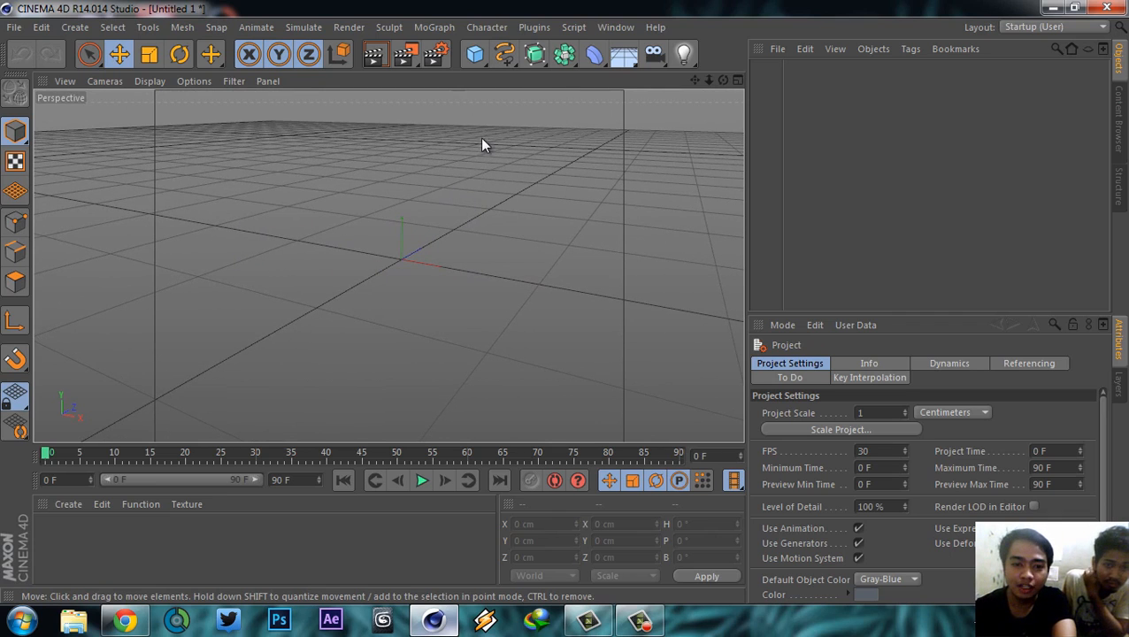
- Add a 200 cm cube primitive at the world origin
click(475, 55)
alt+right_drag(405, 278, 423, 35)
alt+middle_drag(389, 265, 425, 337)
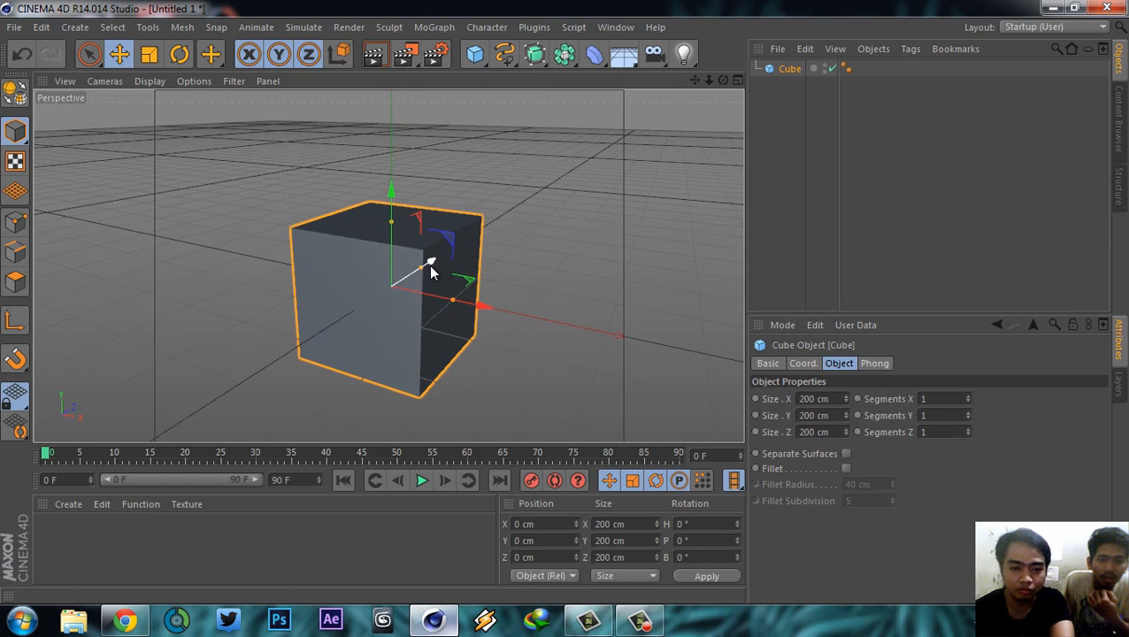
- Add a sphere and a cone primitive at the origin, inside the cube
click(475, 55)
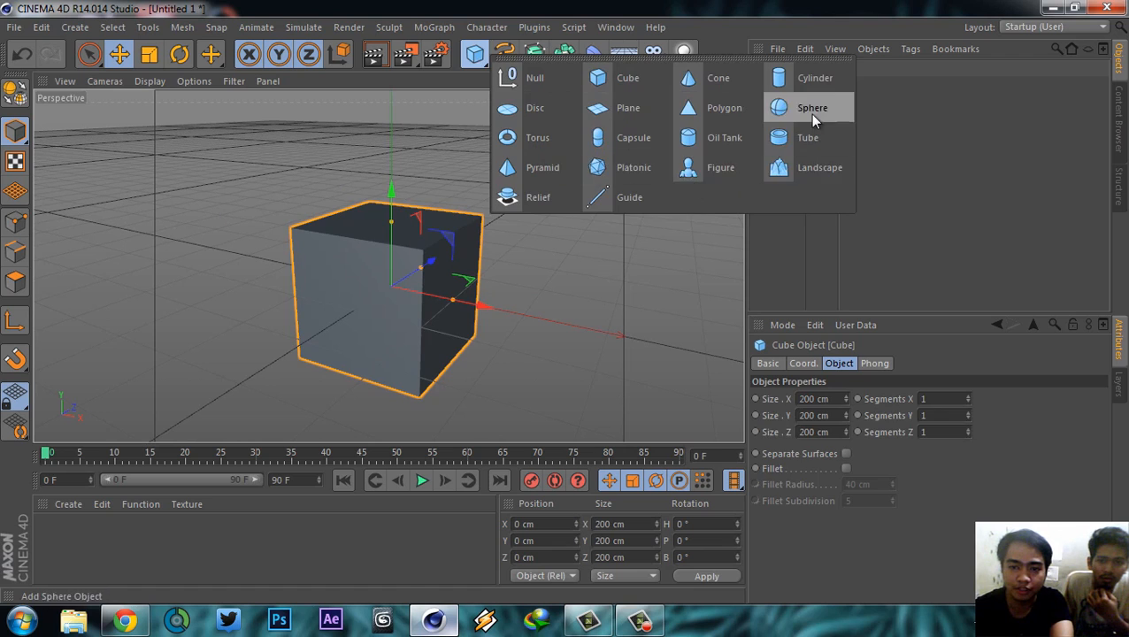
click(812, 113)
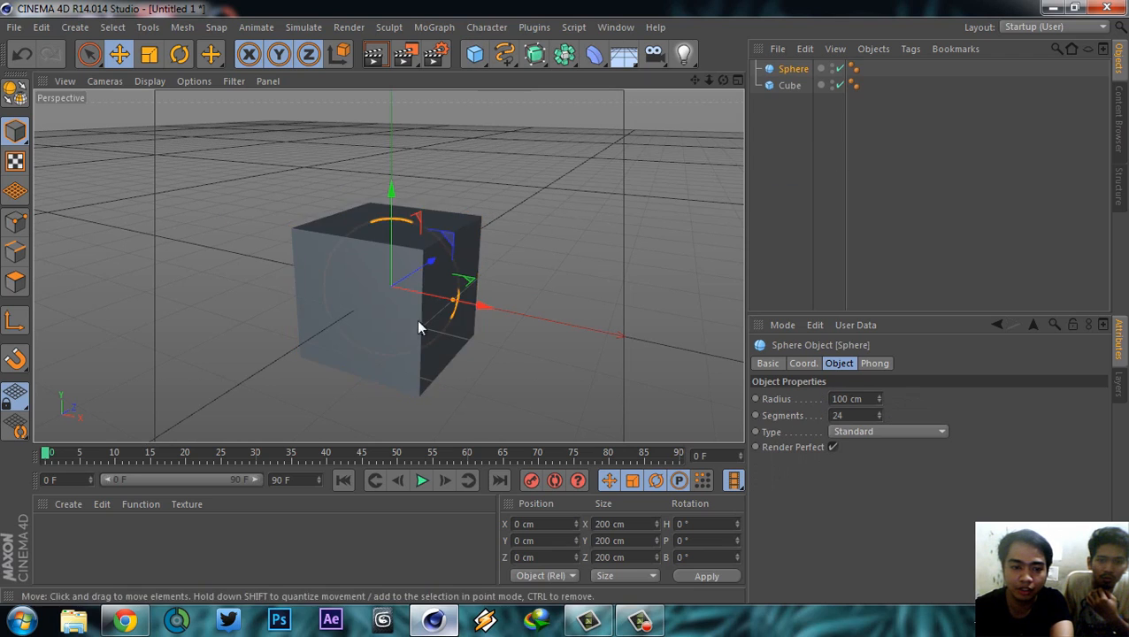
click(475, 55)
click(713, 89)
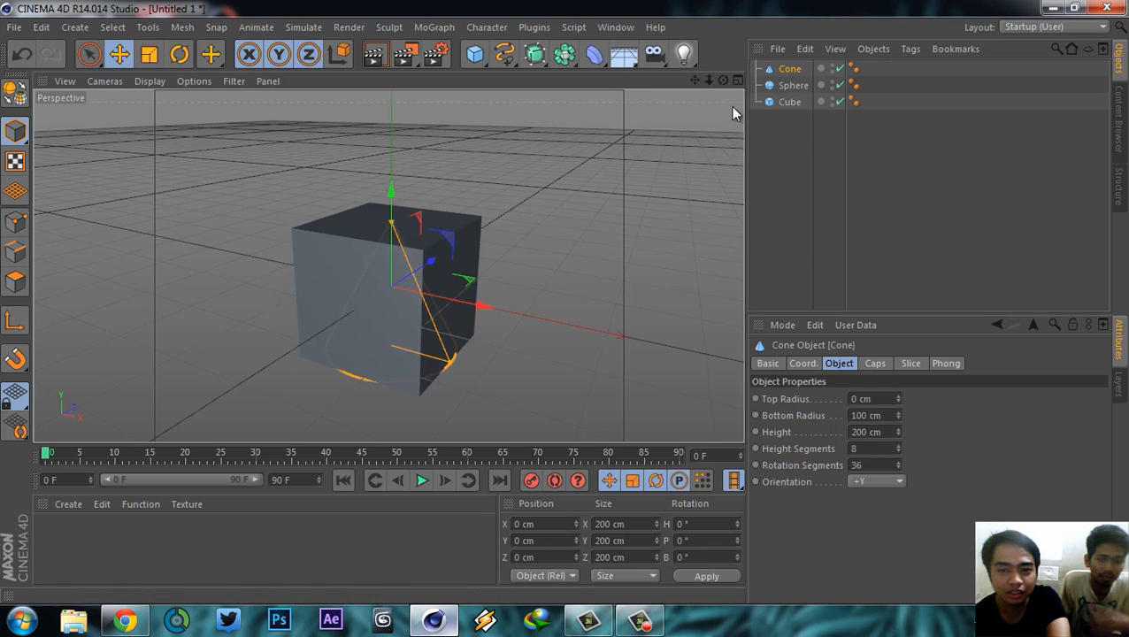
- Select the sphere, cube and cone in turn to examine each object's outline and properties
click(796, 85)
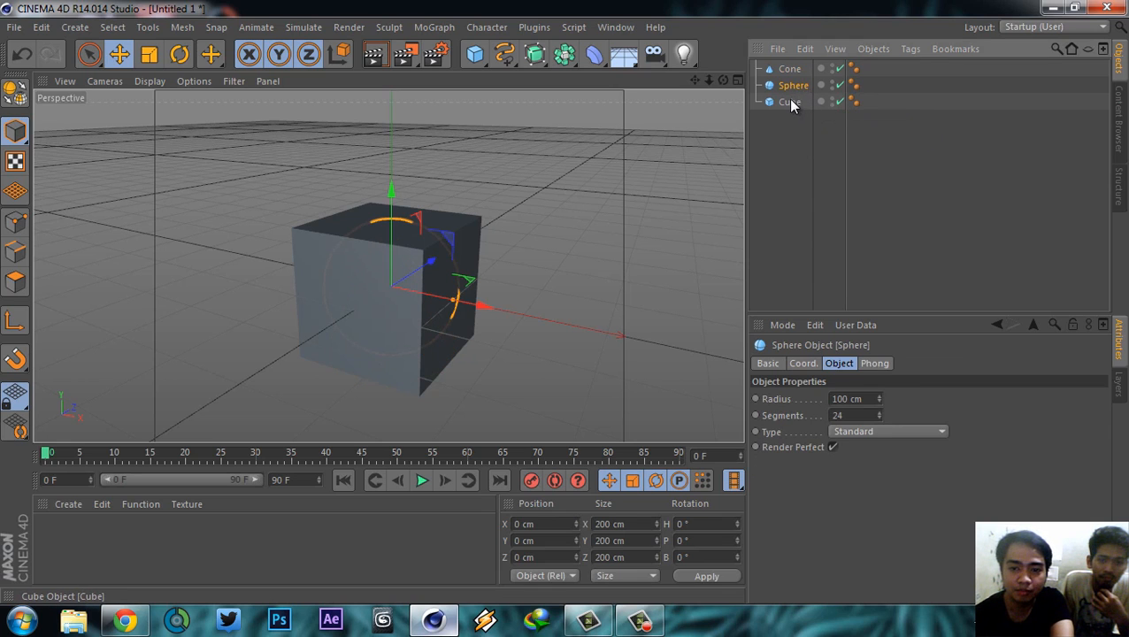
click(789, 100)
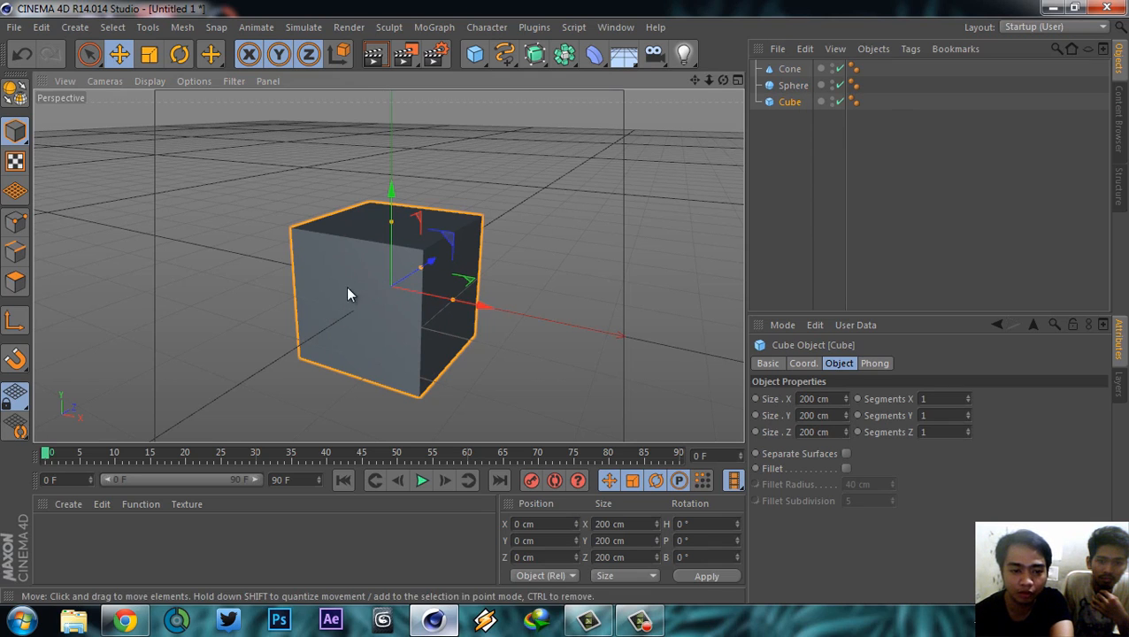
alt+drag(455, 285, 504, 281)
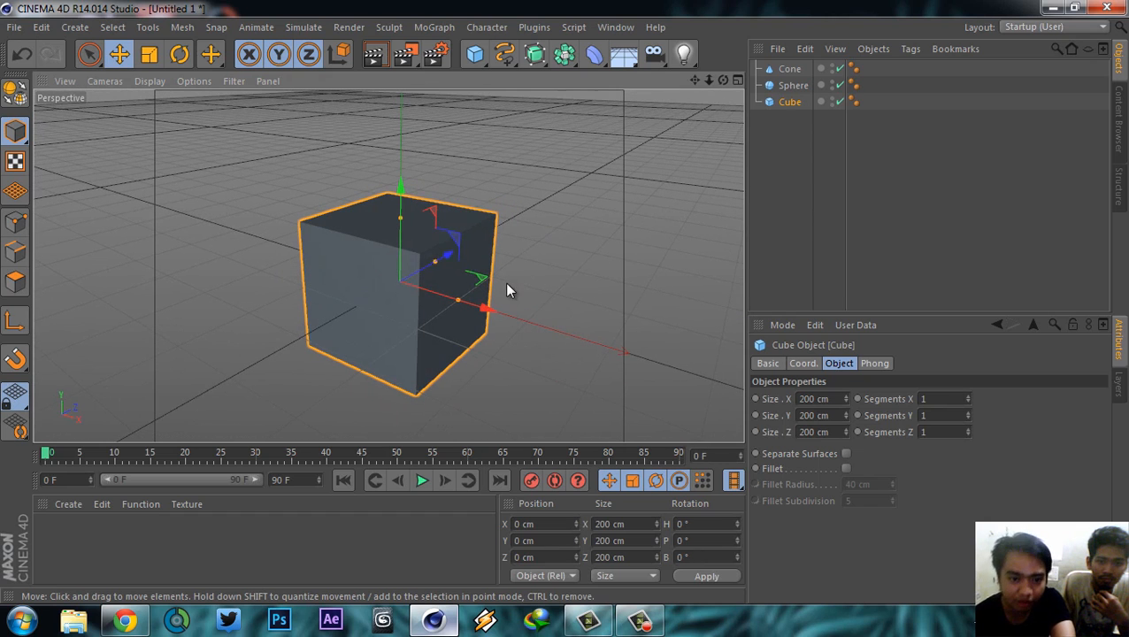
click(797, 85)
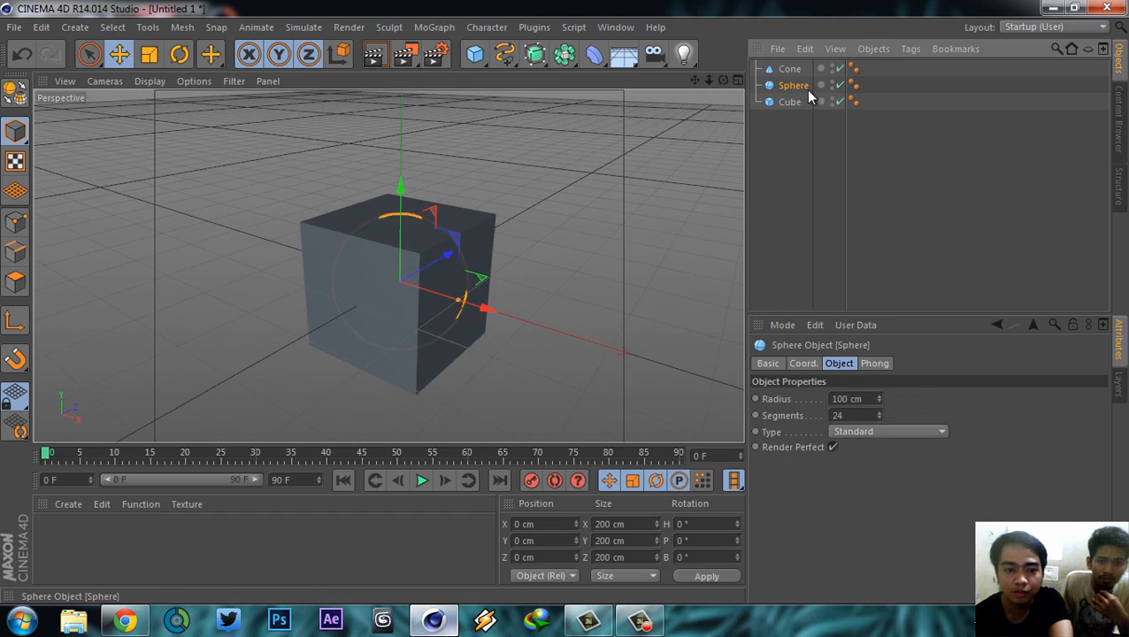
click(789, 70)
click(791, 86)
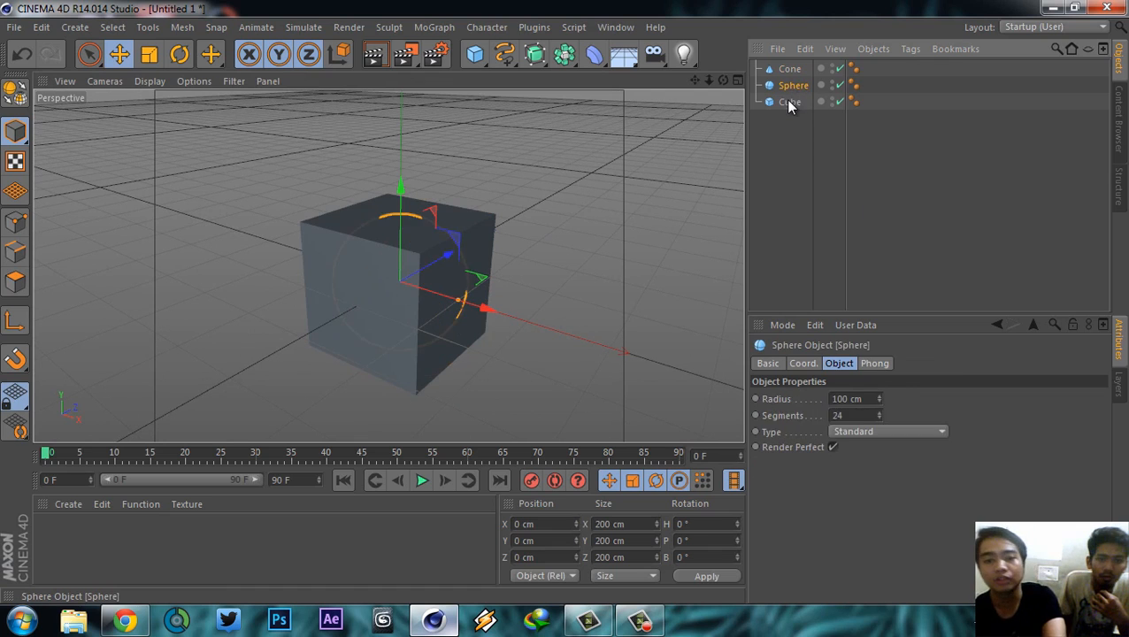
click(790, 102)
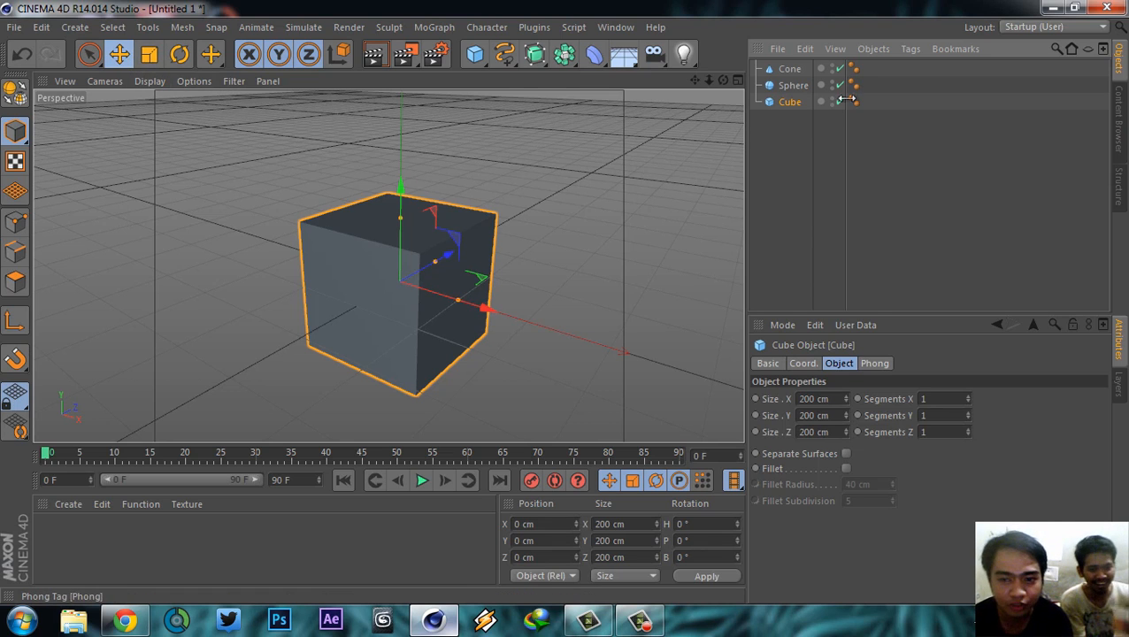
click(792, 86)
- Move the cube clear of the sphere and cone to about X 86, Y 64, Z 187 cm, with its height reduced to about 181 cm
click(787, 102)
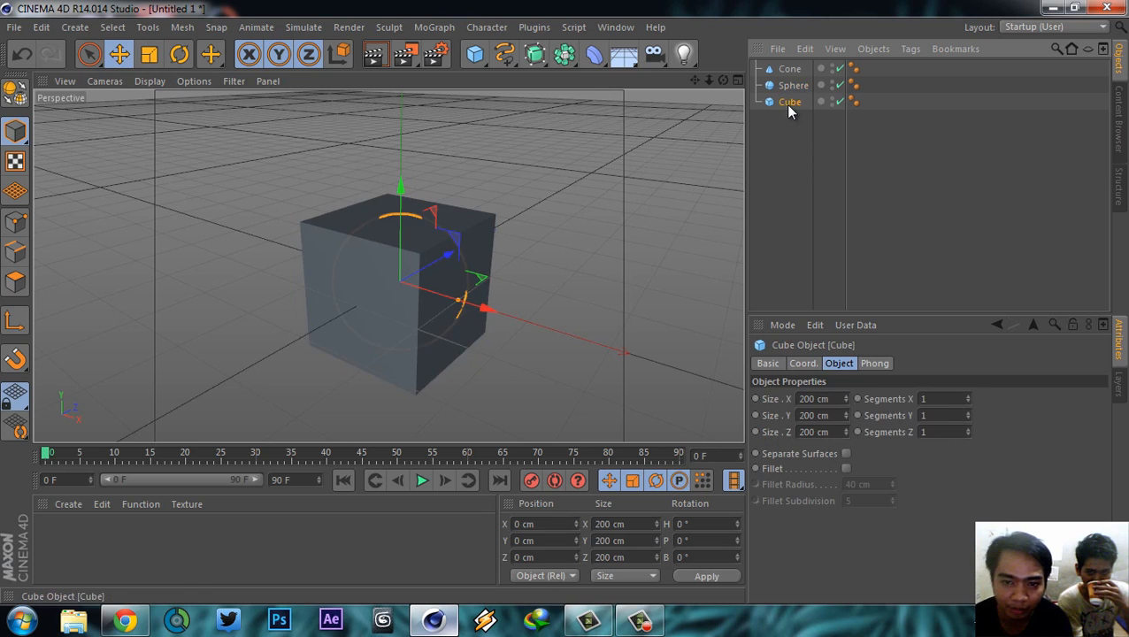
alt+drag(580, 229, 528, 245)
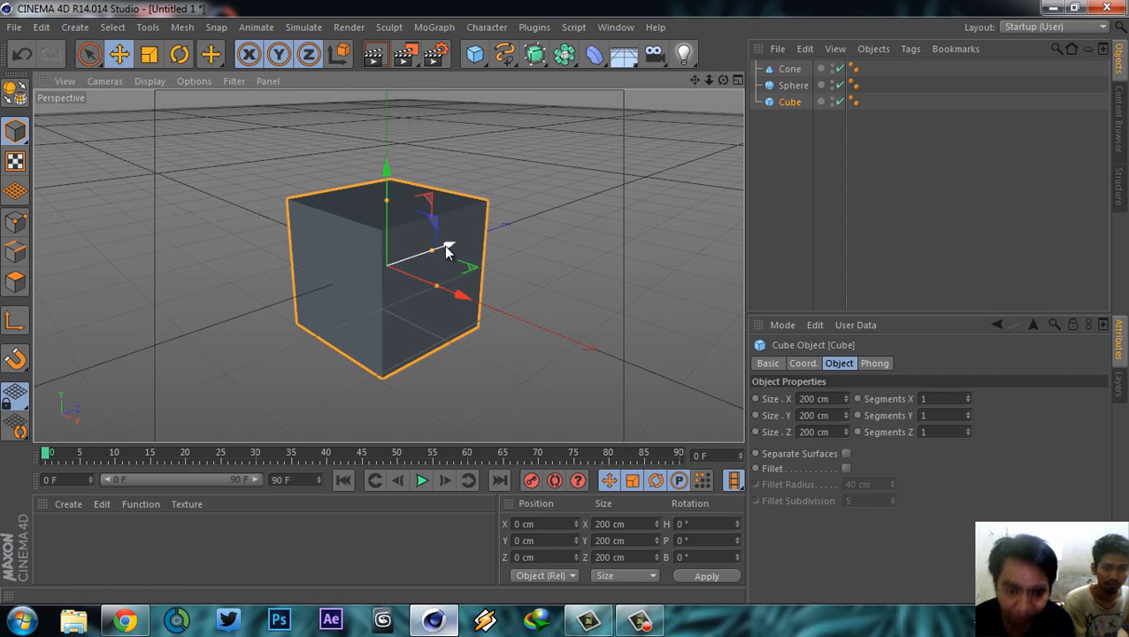
drag(458, 295, 695, 418)
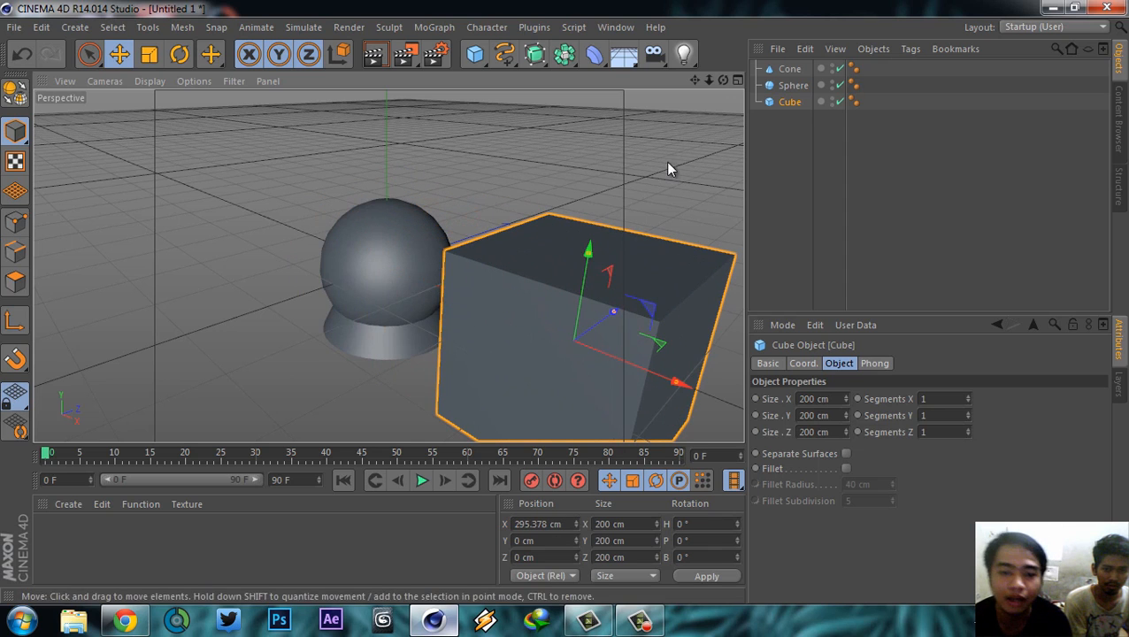
drag(595, 254, 490, 308)
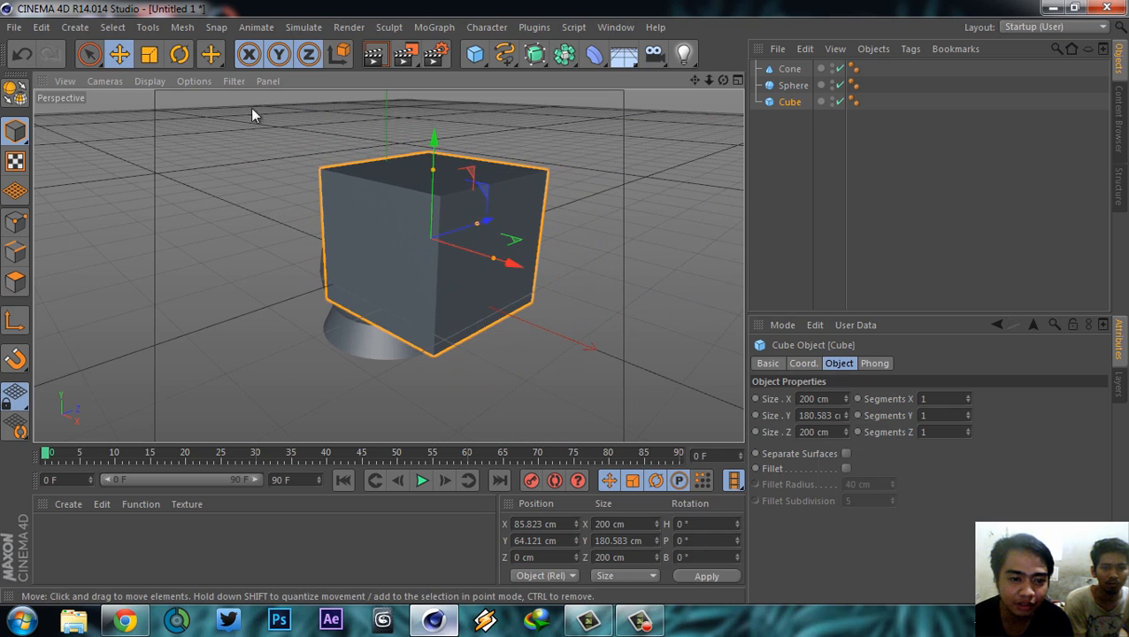
drag(488, 220, 554, 219)
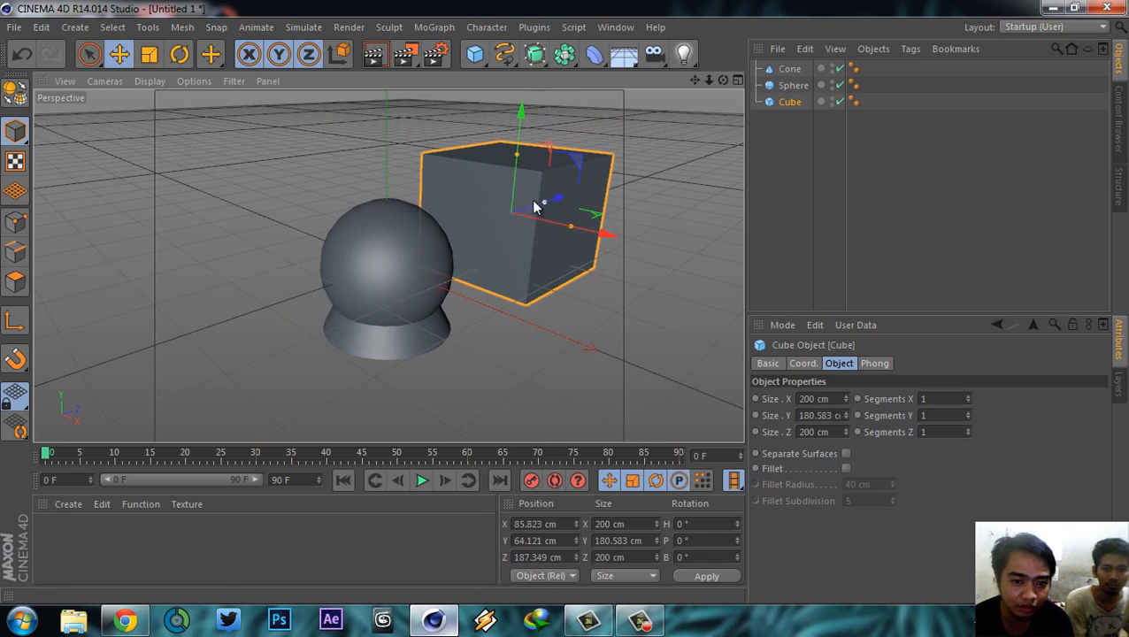
- Move the sphere along the X axis to about -259 cm so it stands beside the cone
click(398, 255)
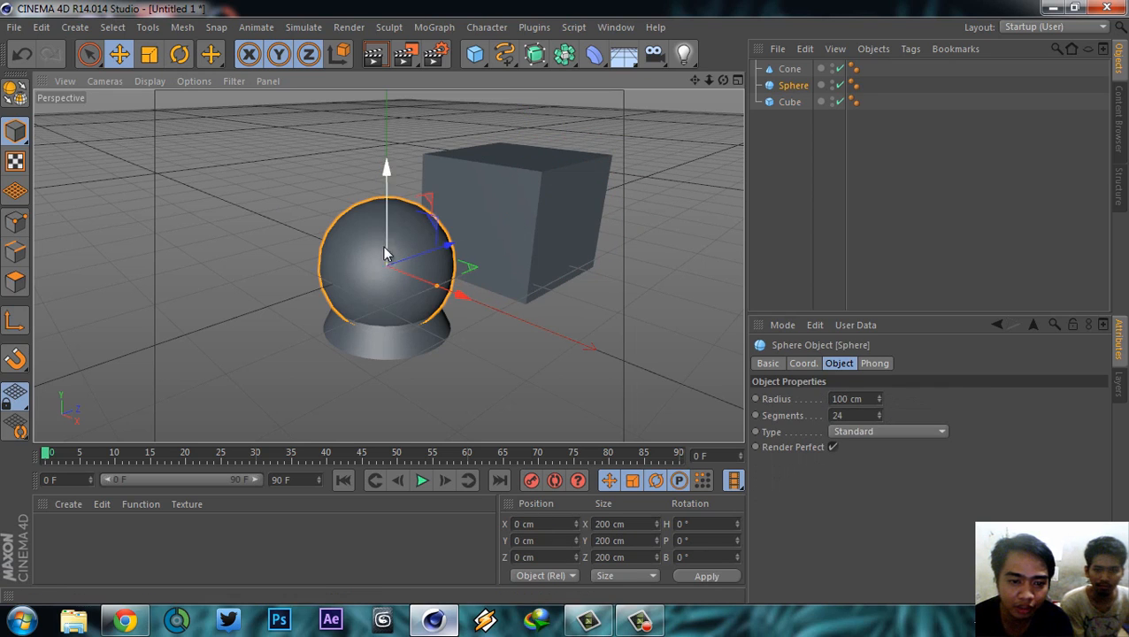
click(398, 347)
click(381, 267)
drag(462, 292, 347, 248)
alt+drag(559, 298, 512, 285)
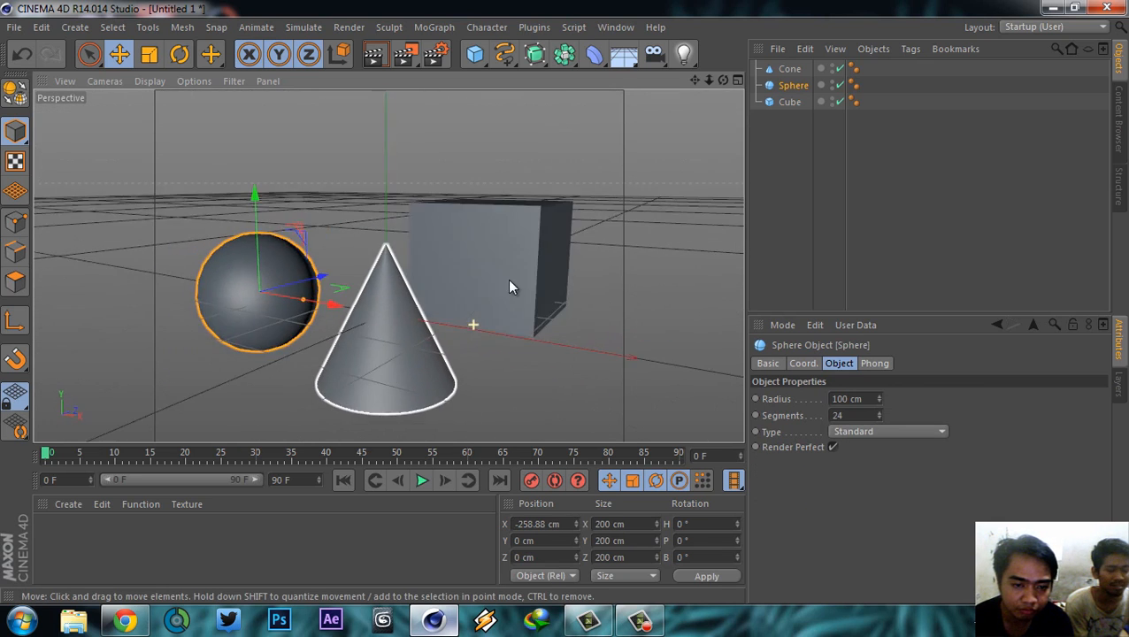
- Raise the cone along the Y axis to about 47 cm
click(415, 352)
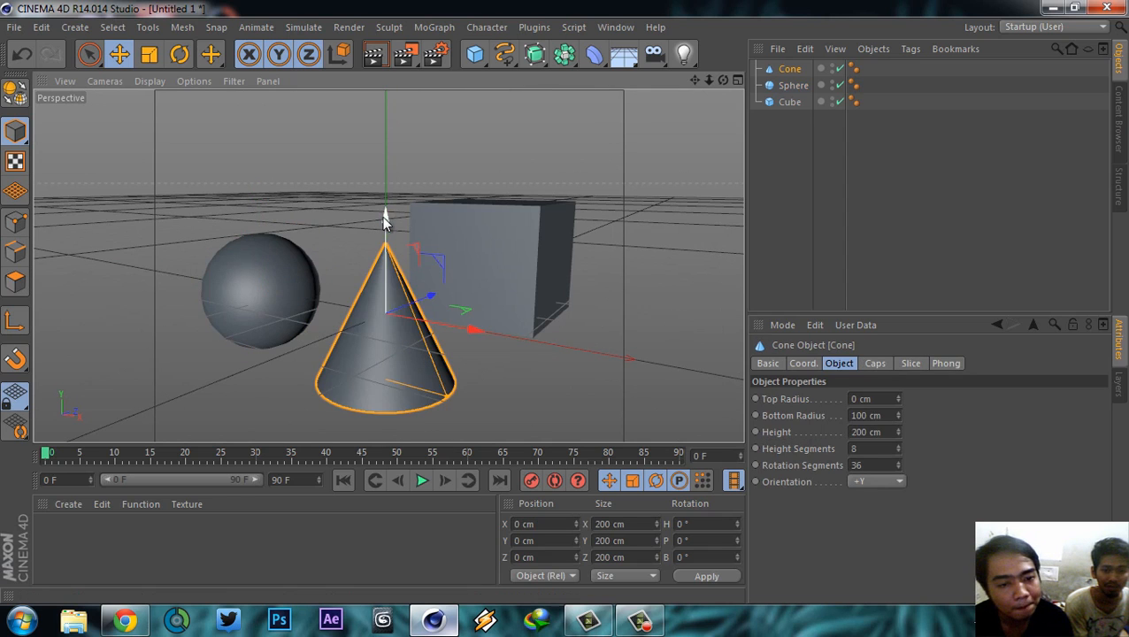
drag(385, 218, 390, 184)
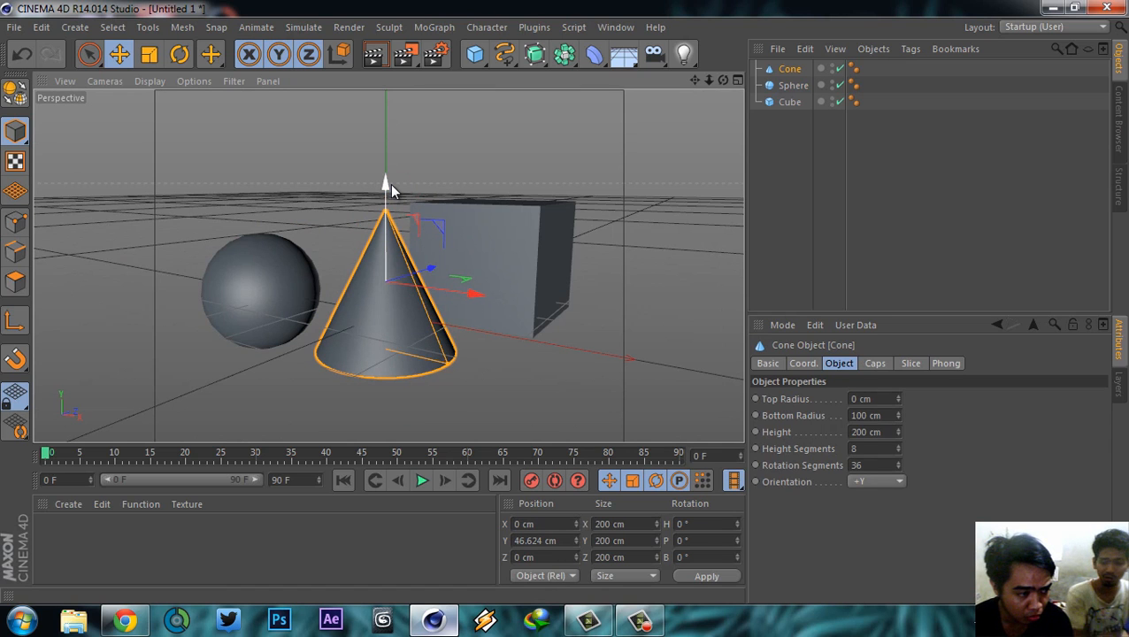
alt+drag(451, 148, 486, 211)
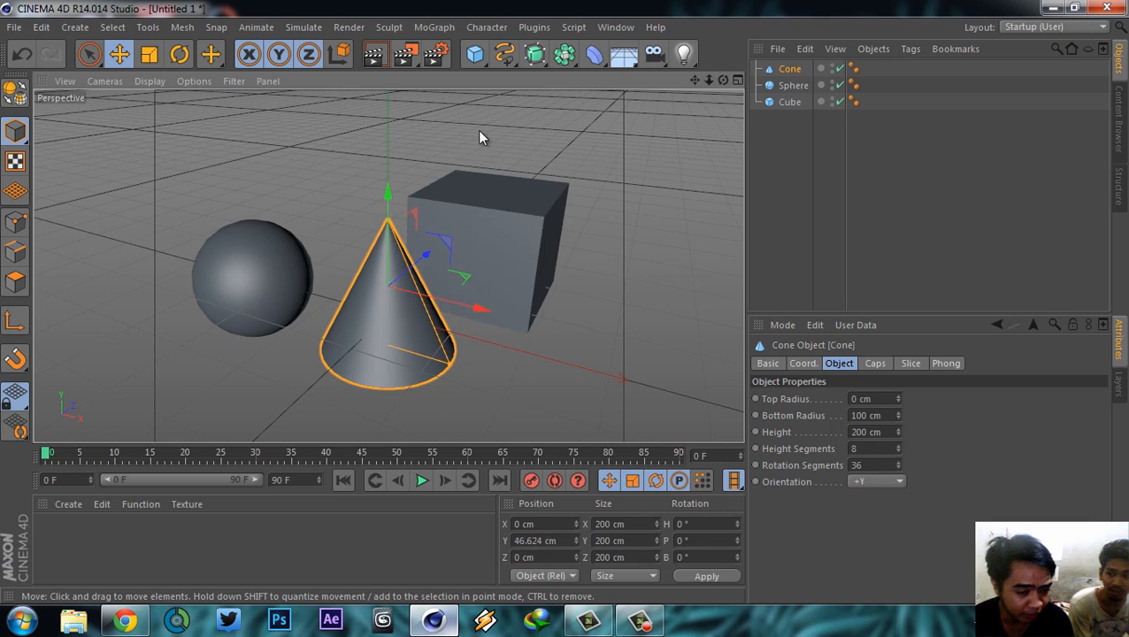
- Move the cube farther back along the Z axis to about 348 cm
click(482, 229)
drag(517, 222, 541, 191)
alt+drag(472, 281, 396, 314)
- Select the cone, sphere and cube in turn directly in the perspective view to examine how each one highlights
click(390, 311)
click(231, 260)
click(344, 301)
click(475, 249)
click(342, 315)
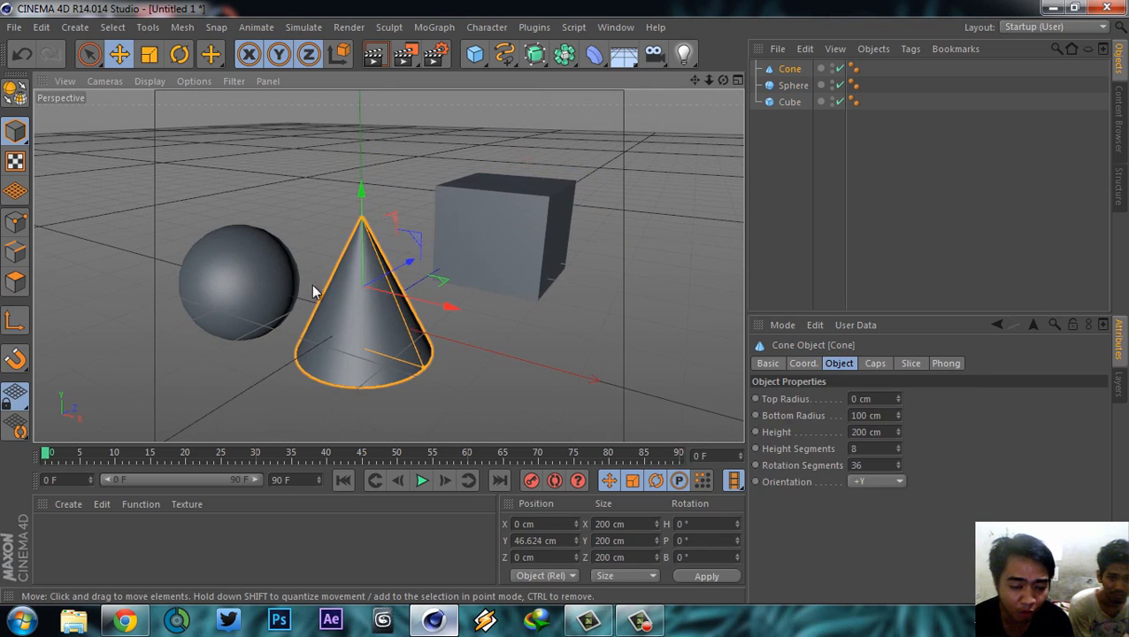
click(286, 280)
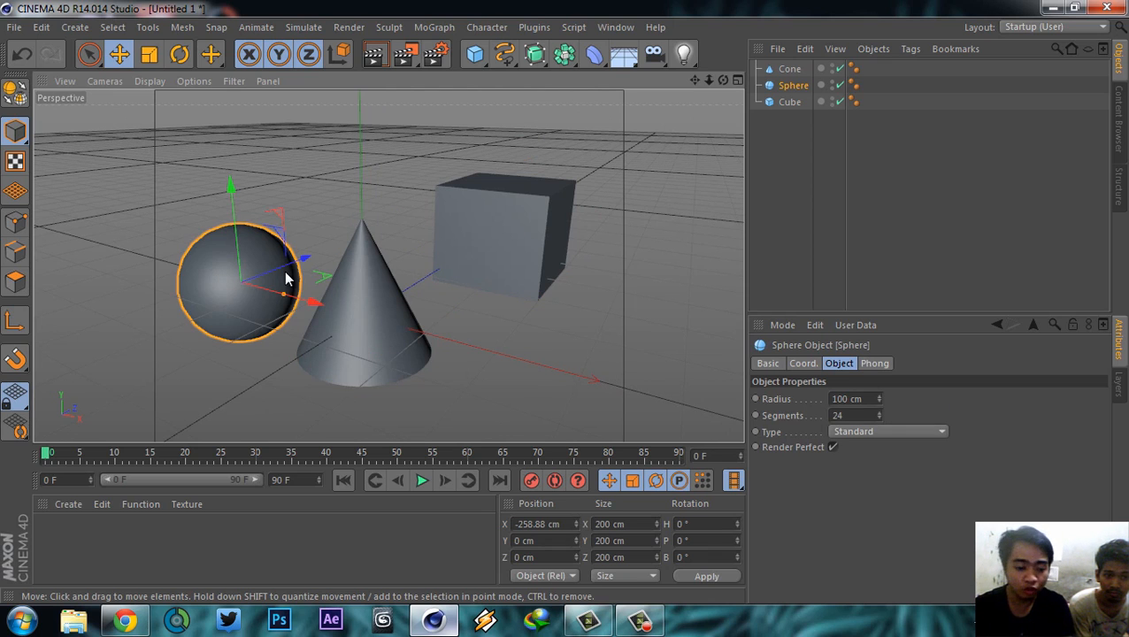
click(334, 192)
click(263, 259)
- Select the cone, cube and sphere by name in the scene hierarchy, and compare with selecting them directly in the view
click(789, 69)
click(790, 102)
click(793, 84)
click(789, 69)
click(793, 85)
click(788, 101)
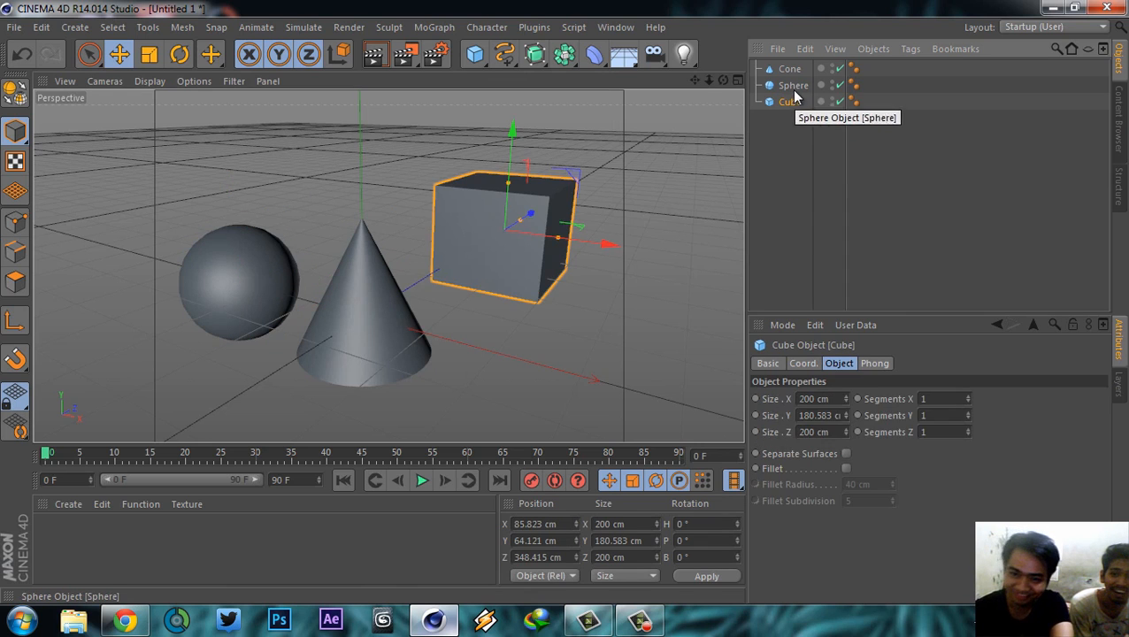
click(793, 87)
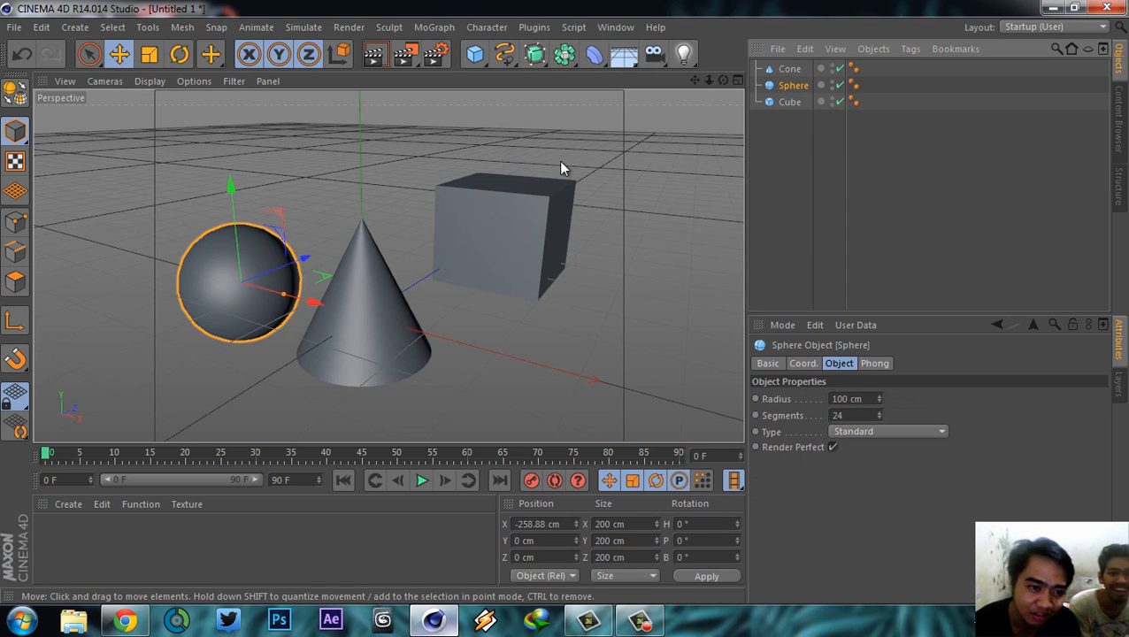
click(485, 241)
click(368, 317)
click(247, 303)
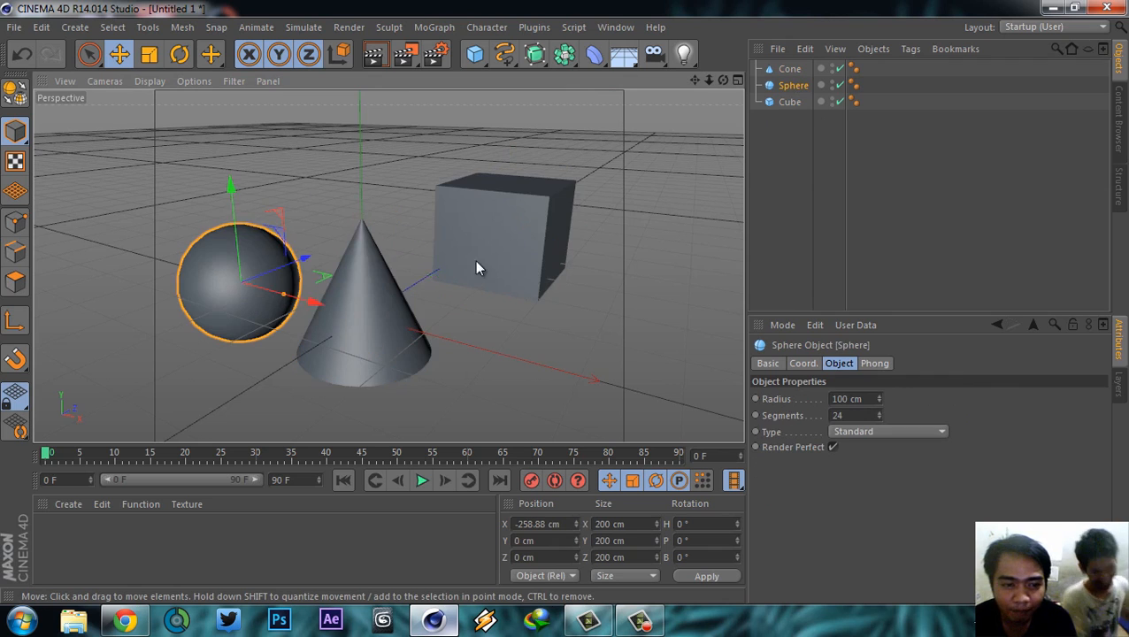
- Scale the sphere uniformly with the Scale tool, making it clearly smaller than the cone
click(148, 55)
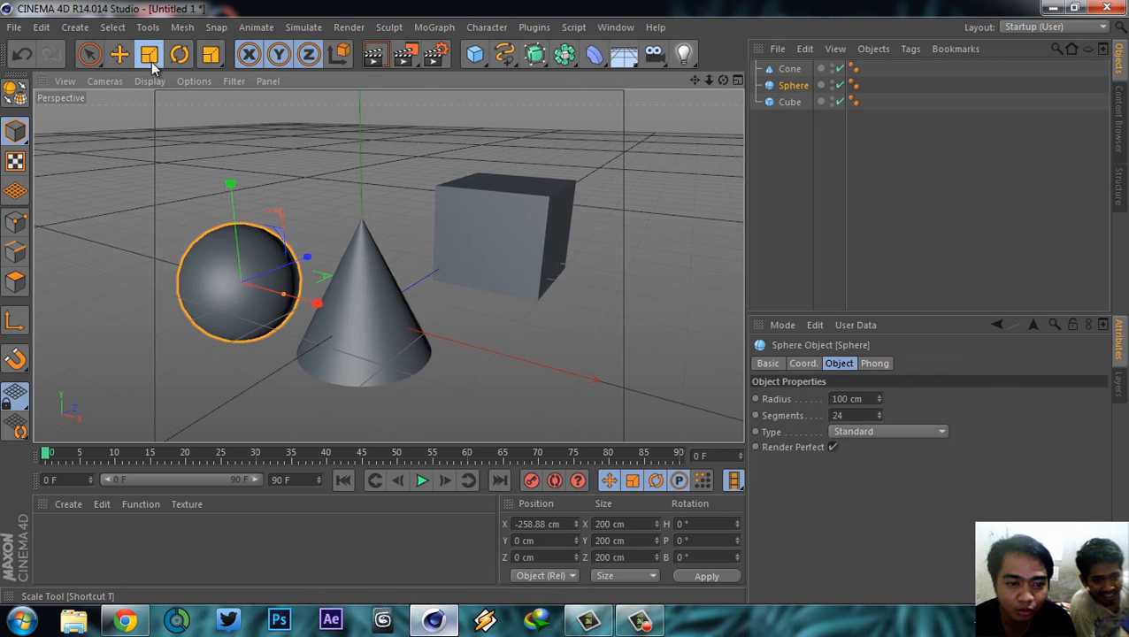
alt+drag(353, 191, 434, 131)
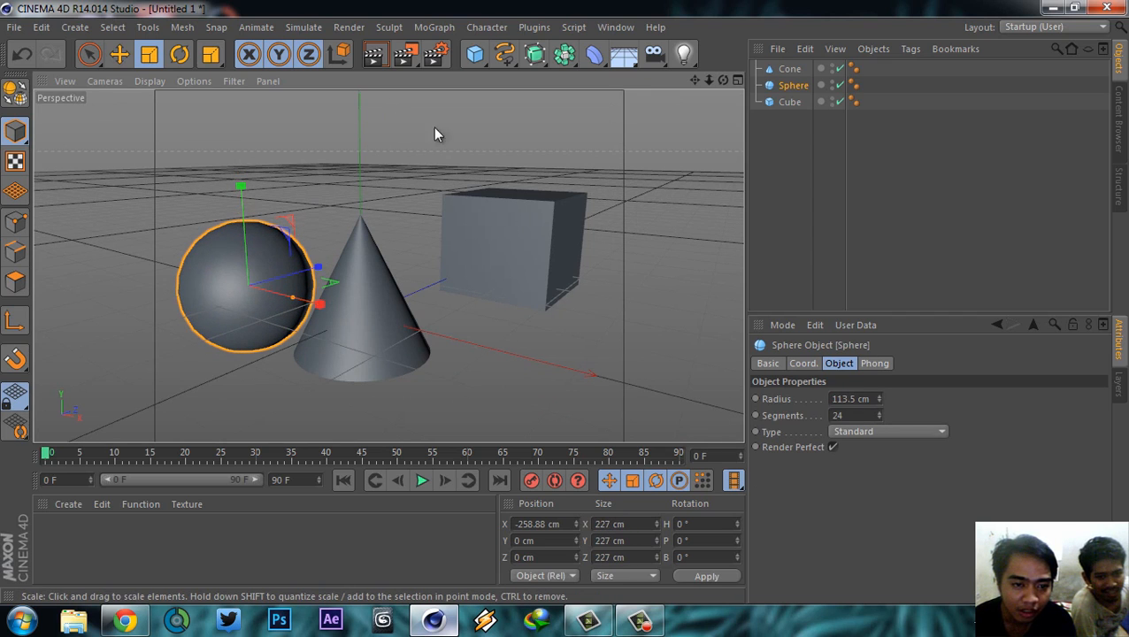
drag(511, 133, 464, 154)
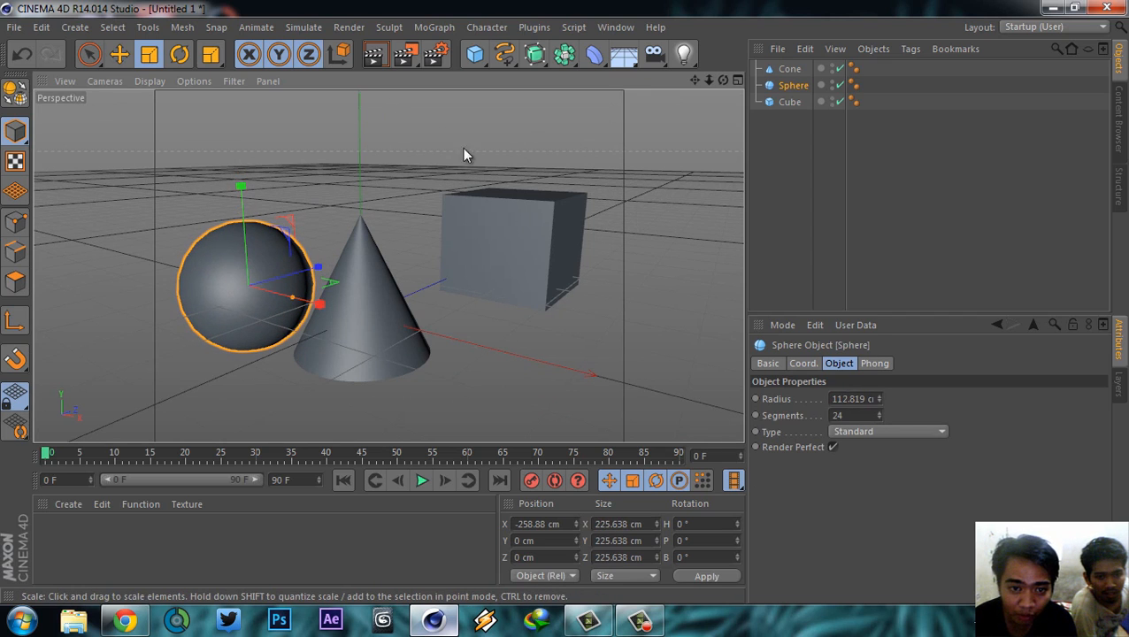
drag(471, 108, 365, 312)
- Scale the cone uniformly, and shrink the cube uniformly to about 175 × 158 × 175 cm
click(367, 270)
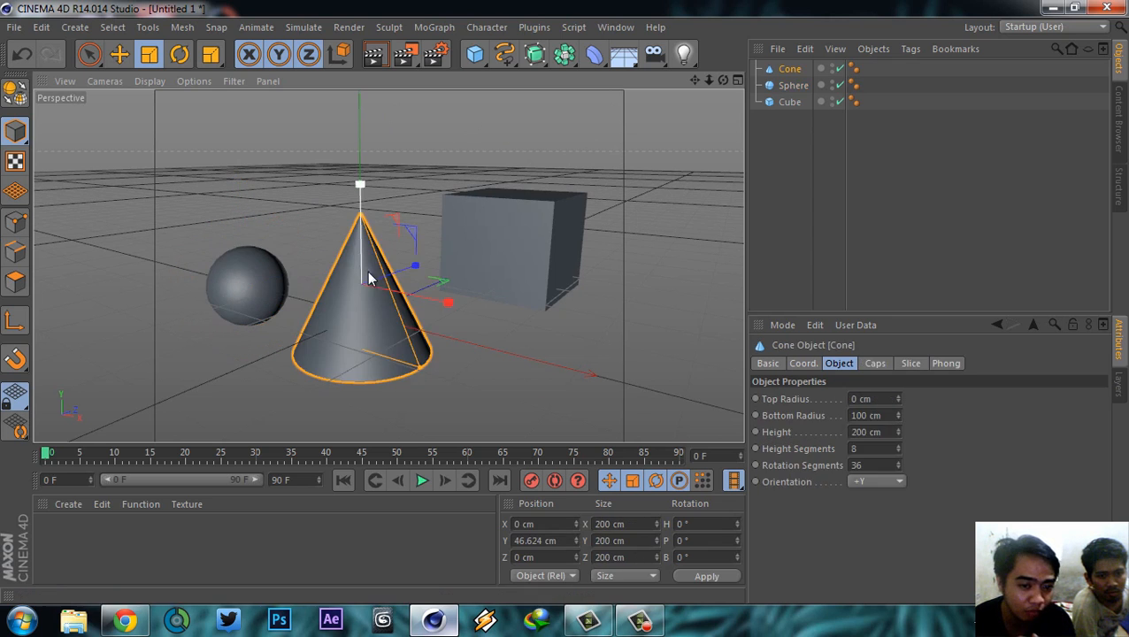
drag(445, 193, 537, 110)
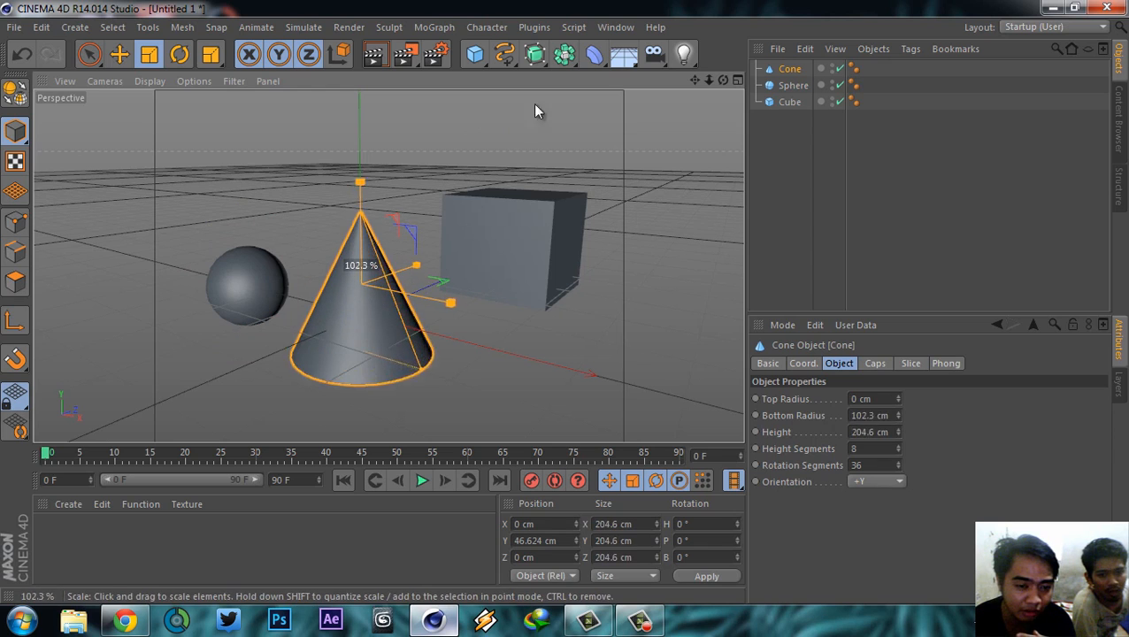
click(449, 270)
drag(591, 143, 468, 279)
- Scale the cube with its height handle and uniformly, down to about 157 × 124 × 157 cm
alt+middle_drag(510, 237, 381, 296)
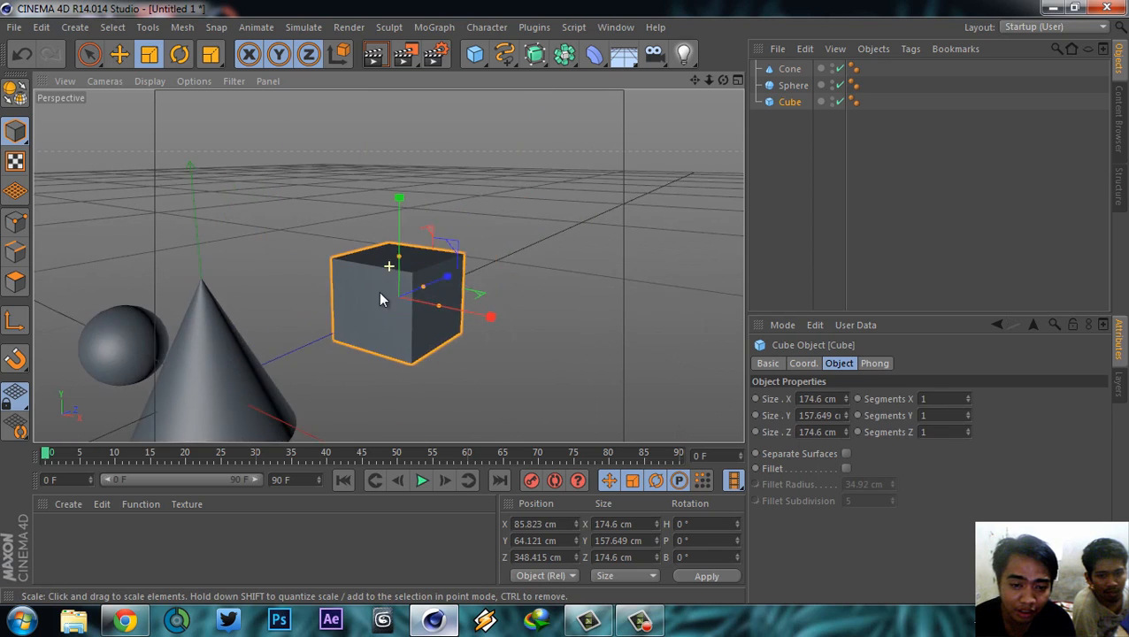
alt+right_drag(392, 285, 417, 207)
alt+middle_drag(497, 282, 484, 256)
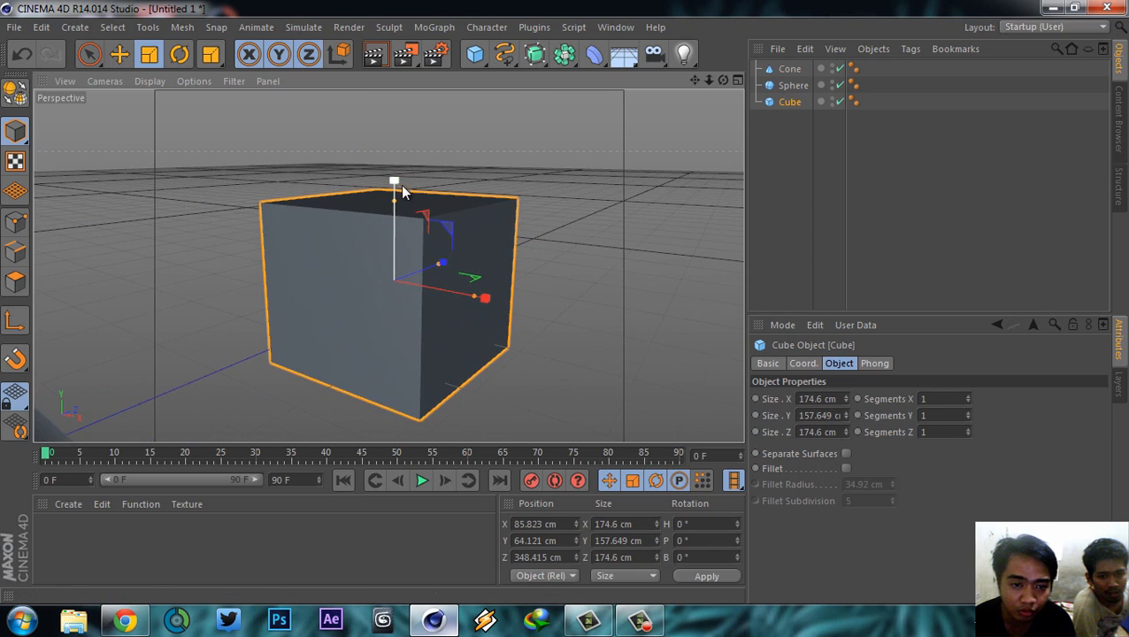
drag(395, 180, 464, 295)
mouse_move(395, 208)
mouse_down()
mouse_move(397, 270)
mouse_move(395, 172)
mouse_move(401, 247)
mouse_move(403, 208)
mouse_up()
drag(538, 184, 542, 141)
drag(392, 181, 449, 250)
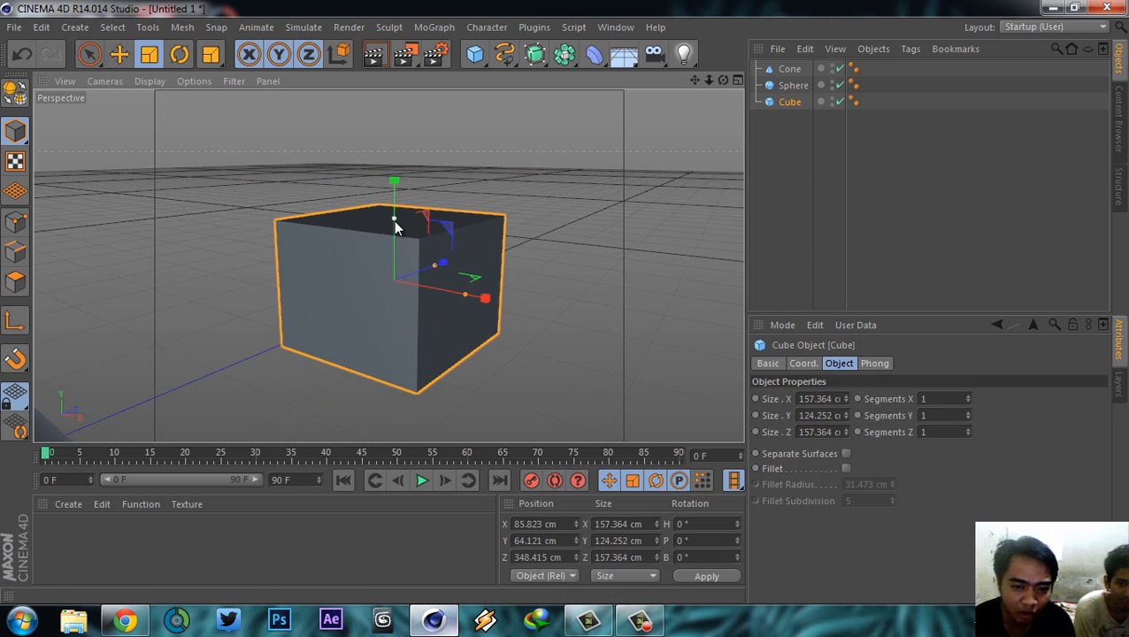
- Reshape the cube into a tall, thin block of about 61 × 206 × 34 cm using its size handles
drag(394, 220, 396, 175)
drag(435, 265, 419, 285)
alt+right_drag(483, 212, 482, 374)
alt+middle_drag(388, 267, 522, 333)
alt+drag(498, 309, 497, 357)
alt+middle_drag(497, 357, 500, 302)
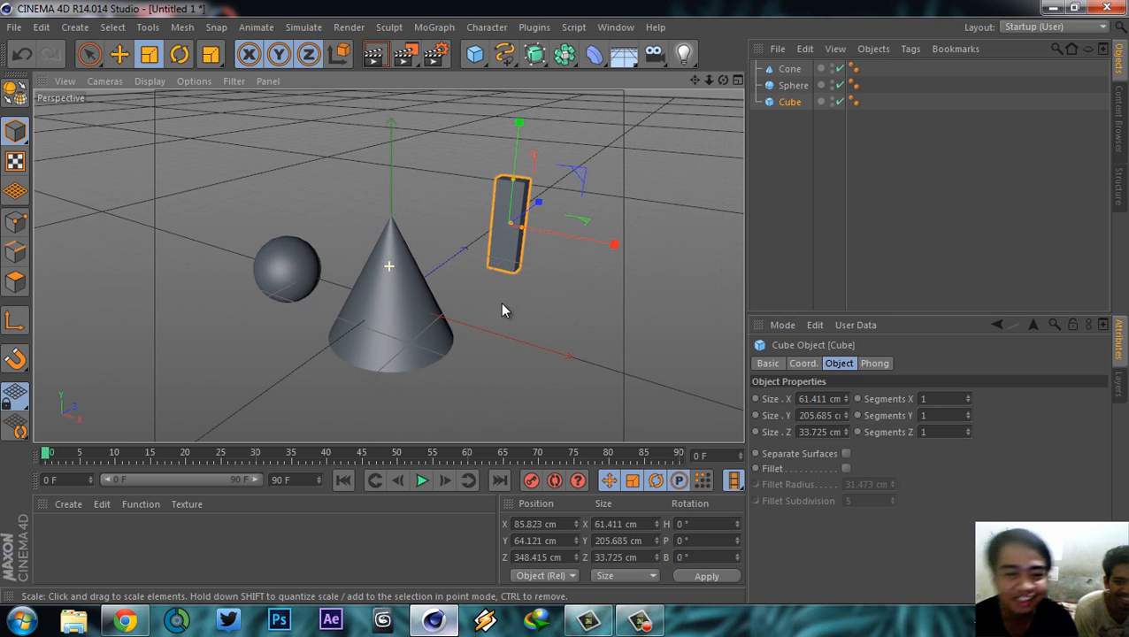
- Select the cone, sphere and cube together and delete them from the scene
click(402, 305)
click(505, 239)
click(238, 150)
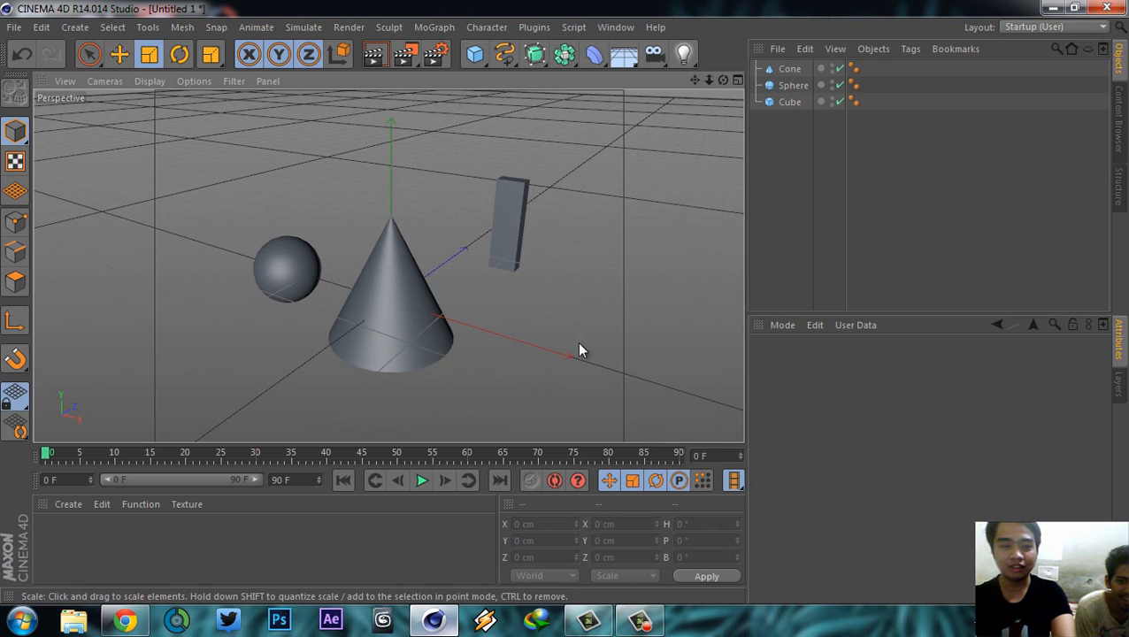
drag(782, 121, 783, 62)
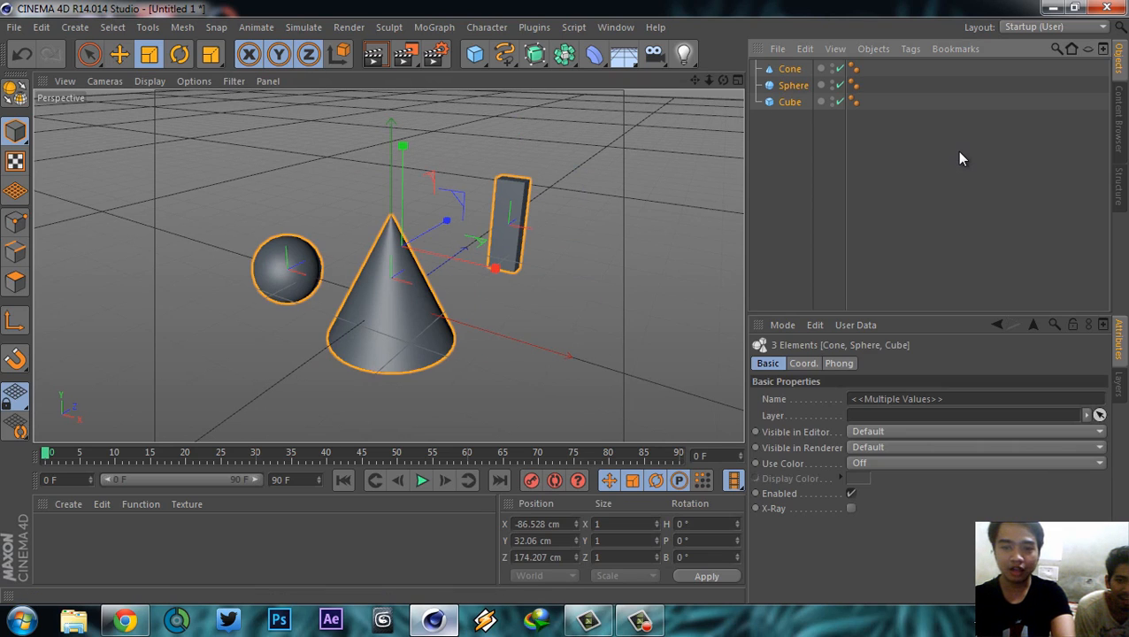
key(Delete)
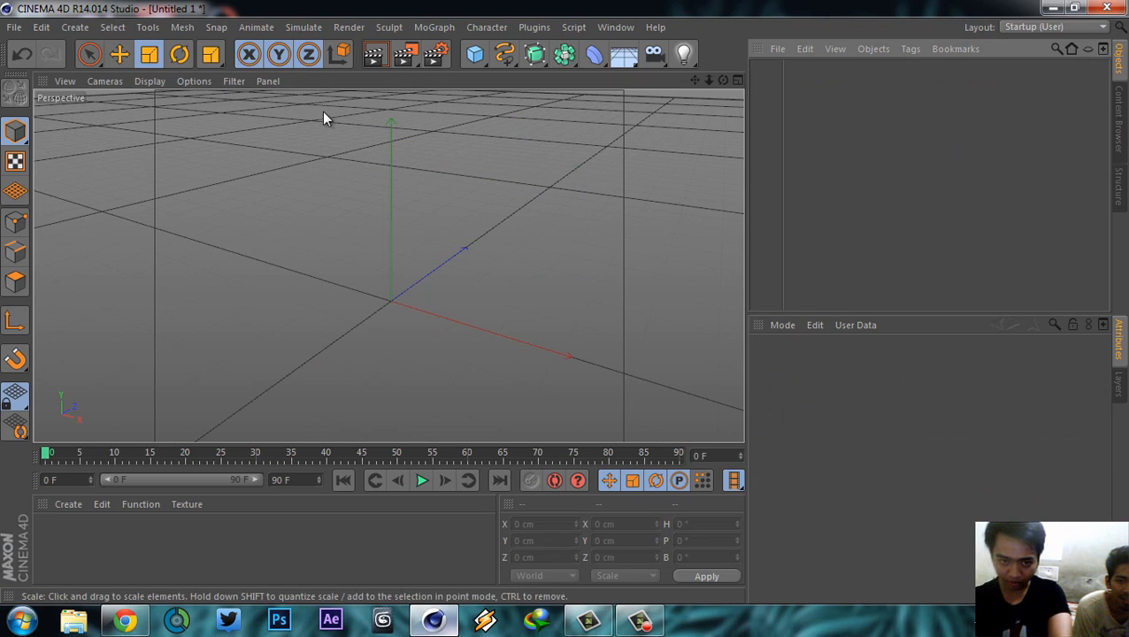
- Add a new 200 cm cube primitive at the world origin
click(480, 53)
scroll(494, 351, up, 3)
alt+drag(490, 288, 523, 242)
scroll(544, 222, down, 3)
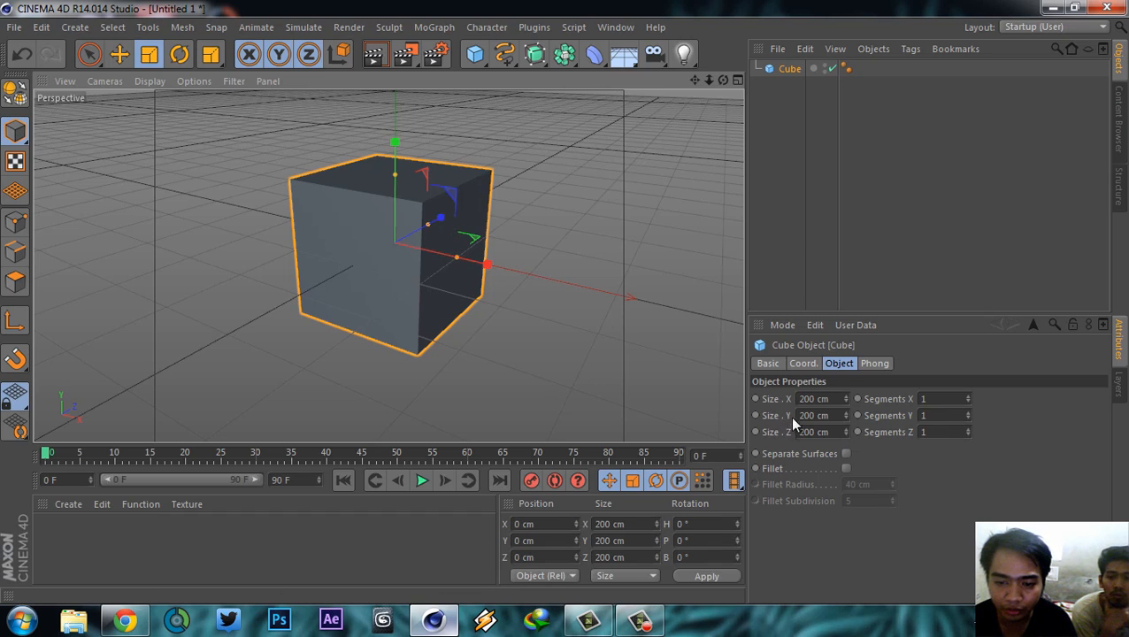
- Set the cube's X size to 20 cm
mouse_move(845, 396)
mouse_down()
mouse_move(844, 407)
mouse_move(844, 371)
mouse_move(849, 470)
mouse_move(847, 375)
mouse_move(844, 394)
mouse_up()
click(818, 399)
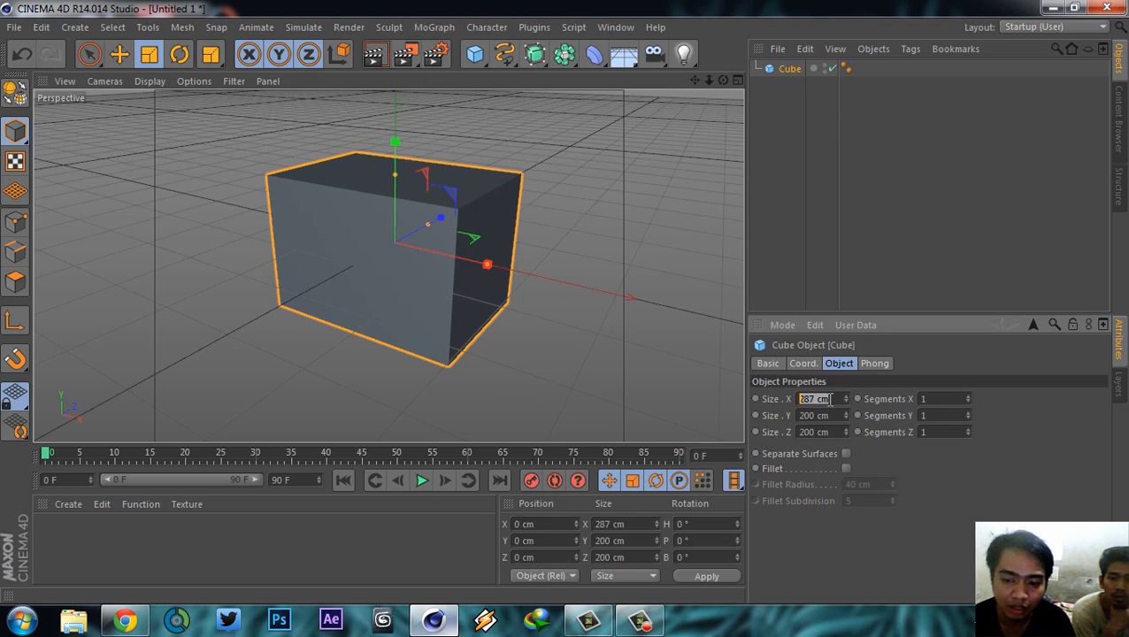
text(2)
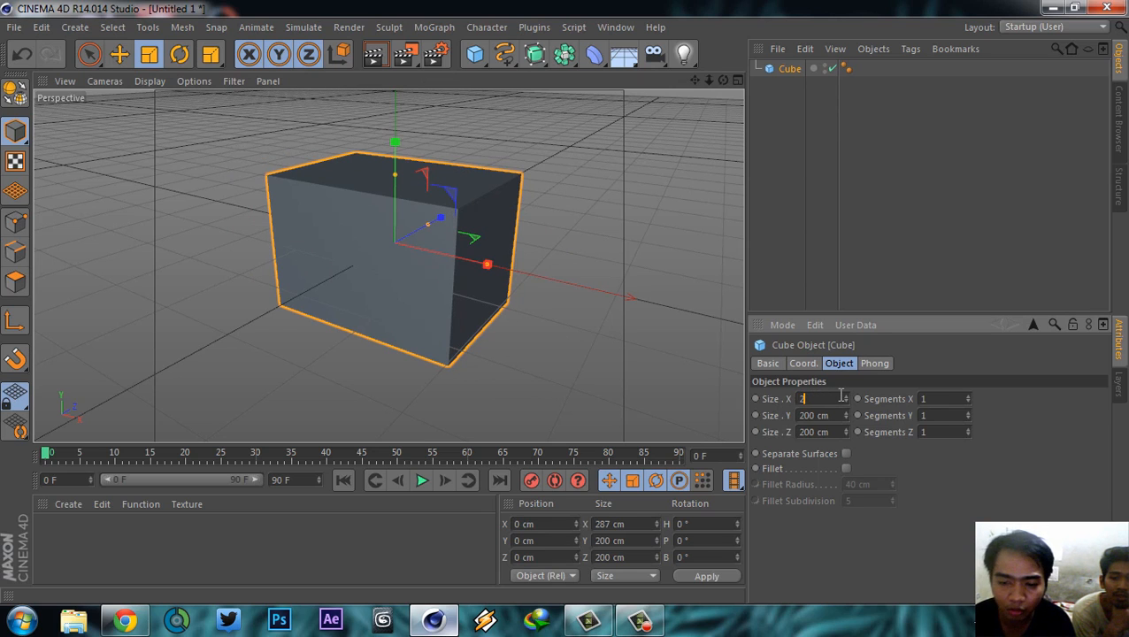
text(0)
click(664, 335)
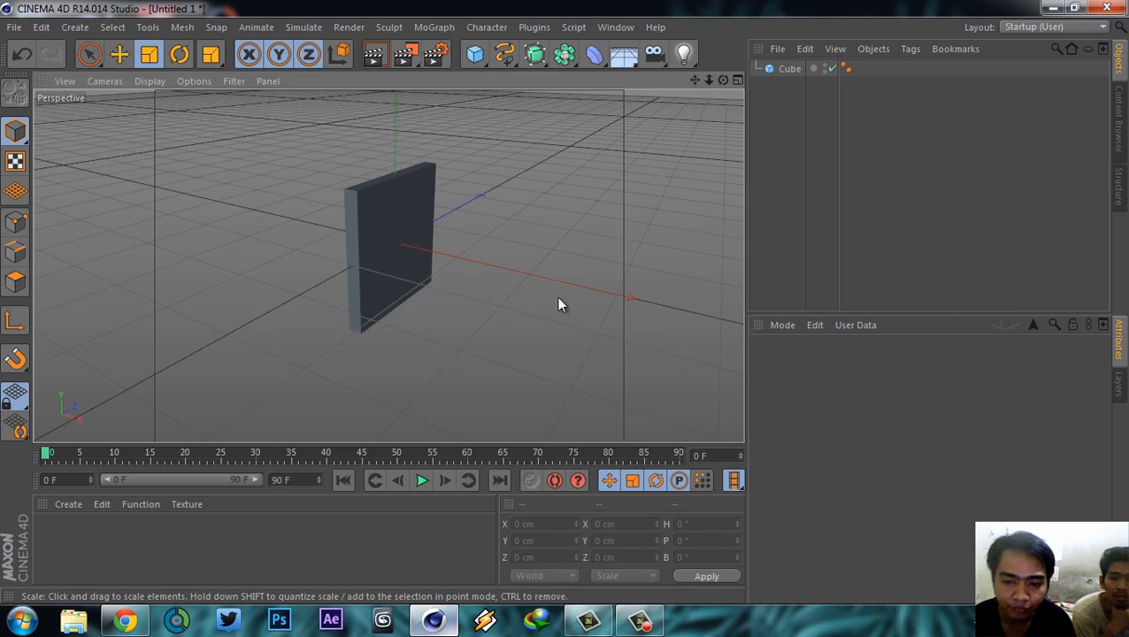
- Set the cube's Y and Z sizes to 20 cm
click(410, 226)
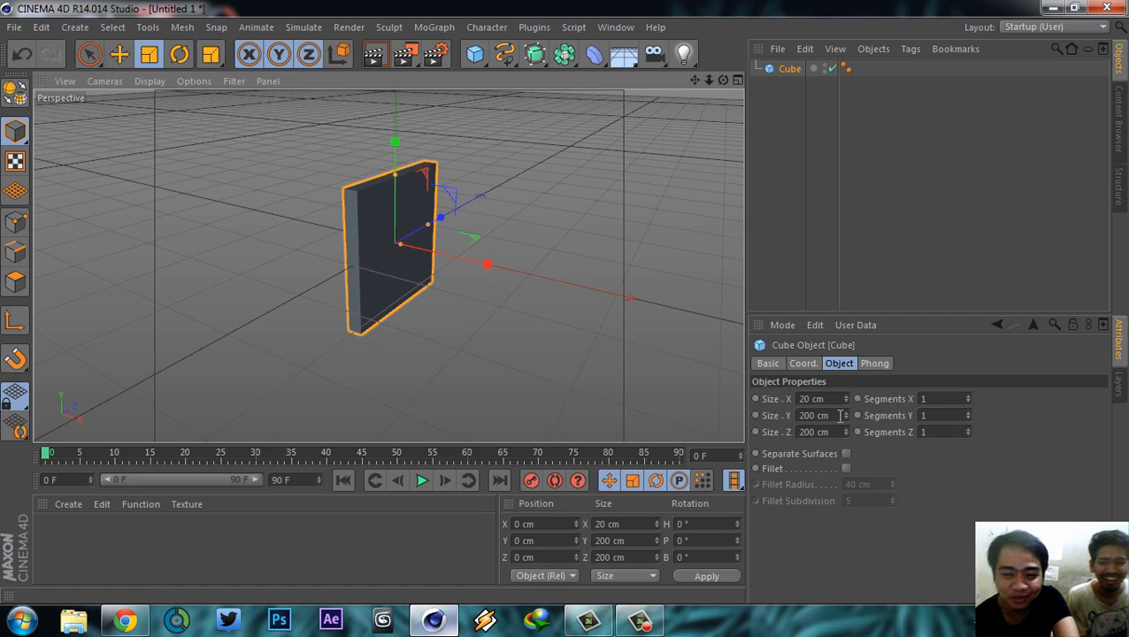
click(812, 415)
text(20)
key(Tab)
text(20)
key(Return)
alt+right_drag(394, 265, 413, 218)
alt+middle_drag(412, 219, 414, 250)
alt+right_drag(411, 246, 522, 270)
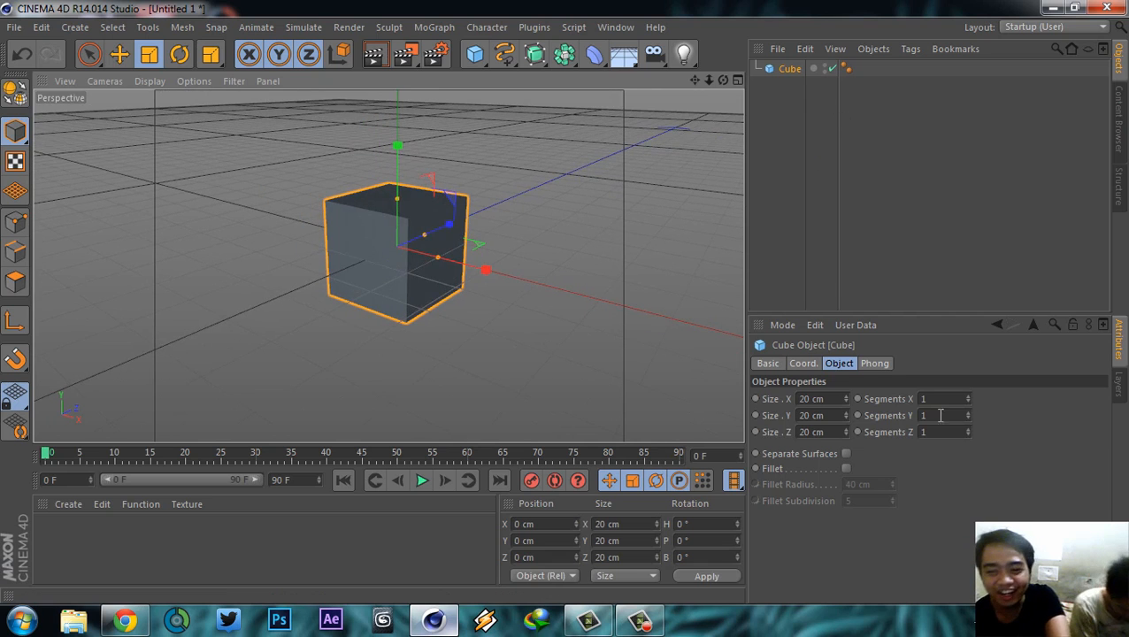
- Rotate the cube freely about its axes to about H 47°, P 17°, B -66° with the Rotate tool
click(179, 56)
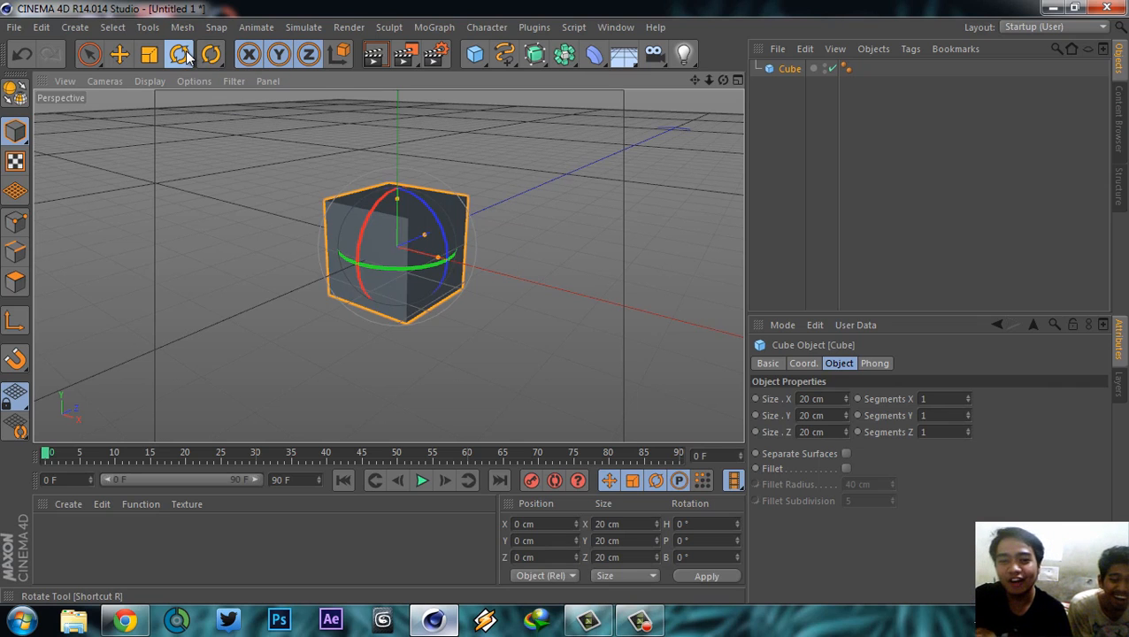
click(791, 70)
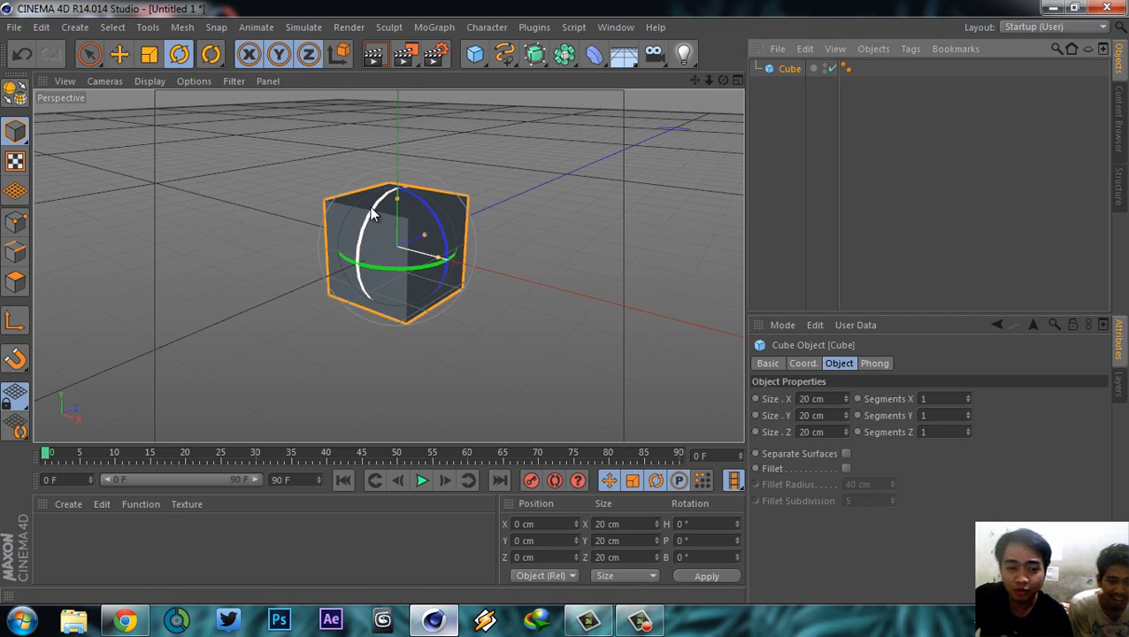
alt+drag(554, 171, 520, 210)
alt+right_drag(466, 229, 483, 210)
alt+middle_drag(483, 211, 521, 196)
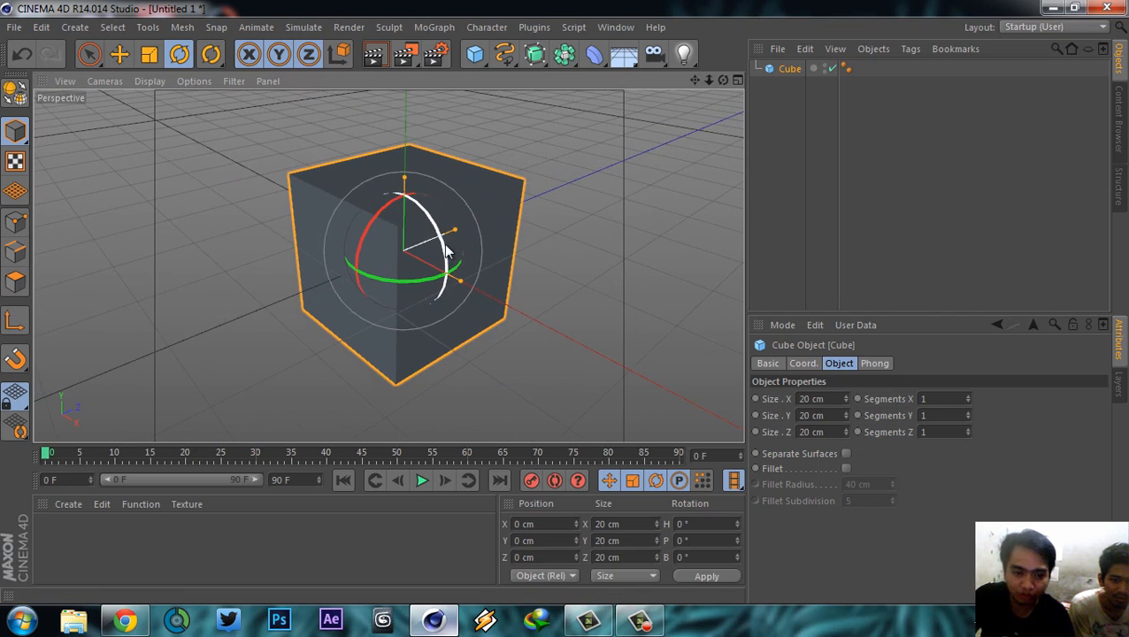
drag(366, 232, 357, 265)
drag(419, 241, 479, 284)
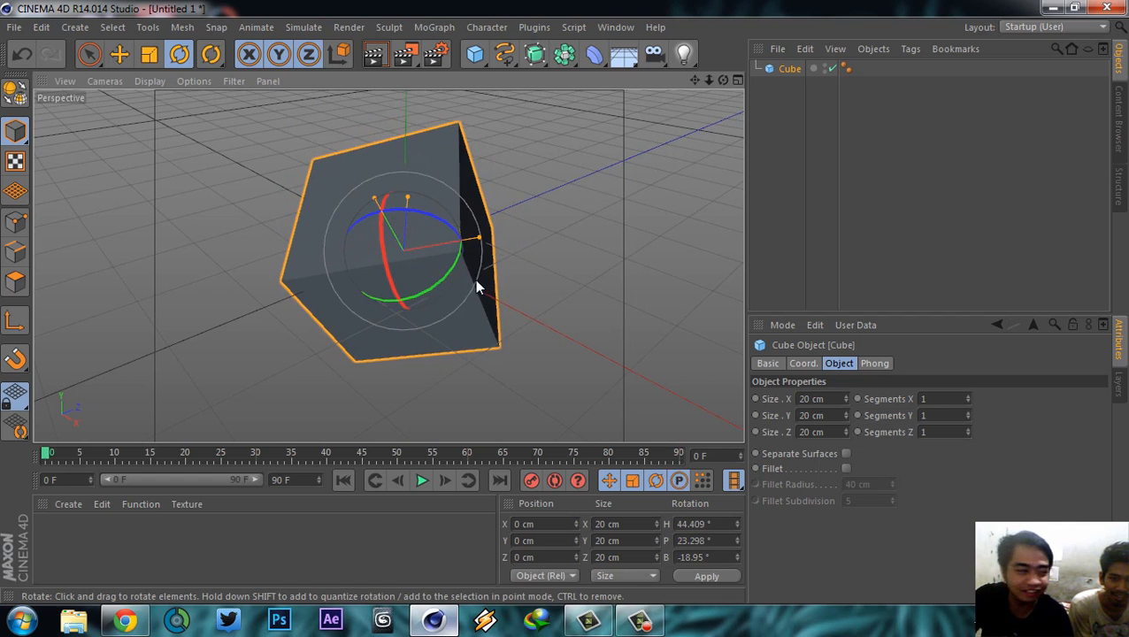
alt+drag(373, 302, 394, 207)
drag(447, 268, 440, 202)
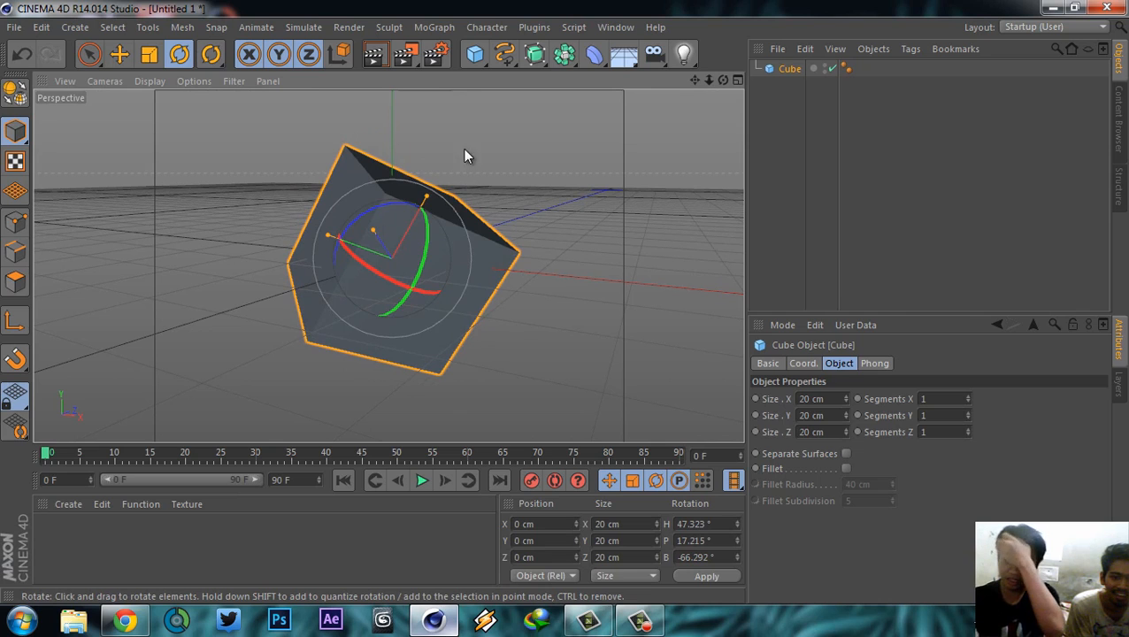
- Switch to the Scale tool and deselect the cube
click(118, 54)
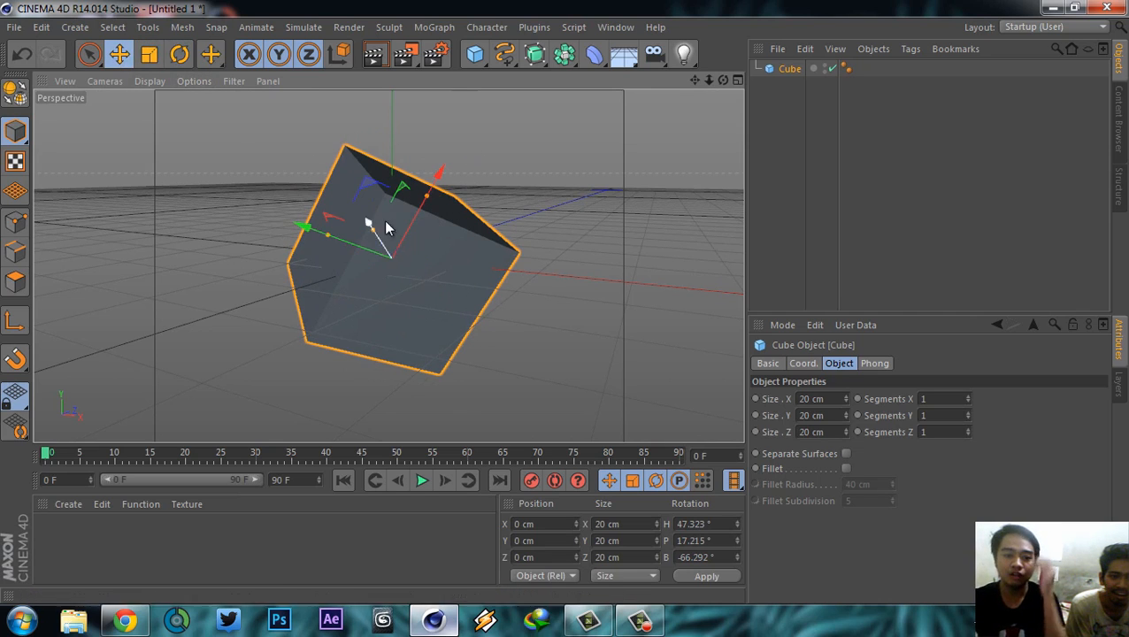
click(151, 62)
click(438, 142)
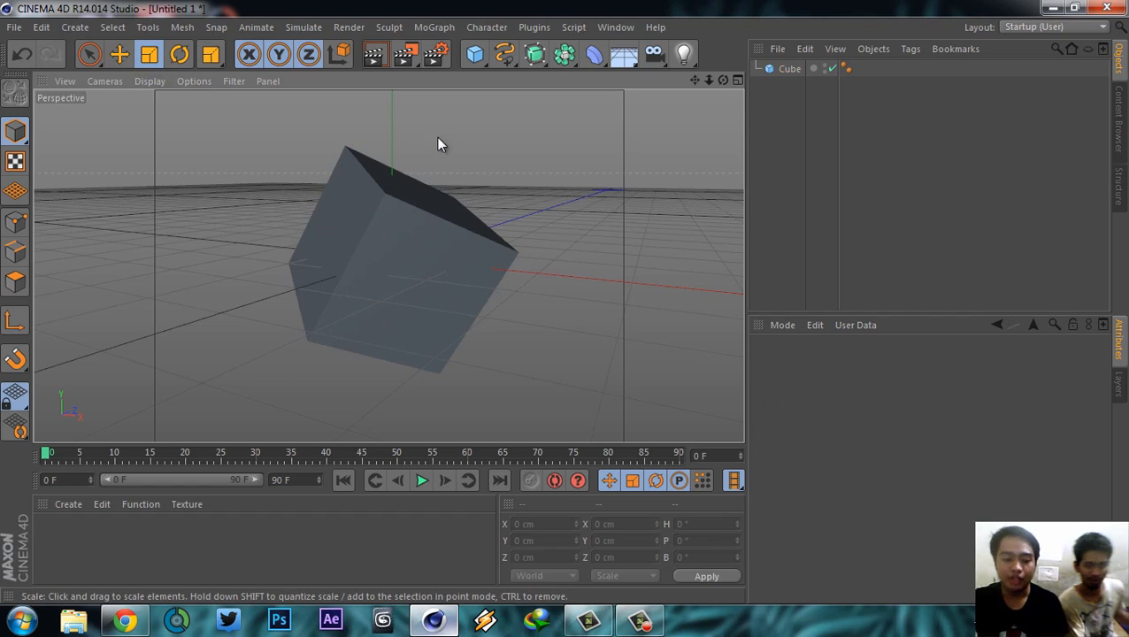
- Move the cube slightly along its X axis and rotate it to about H 45°, P 23°, B -65°
click(119, 56)
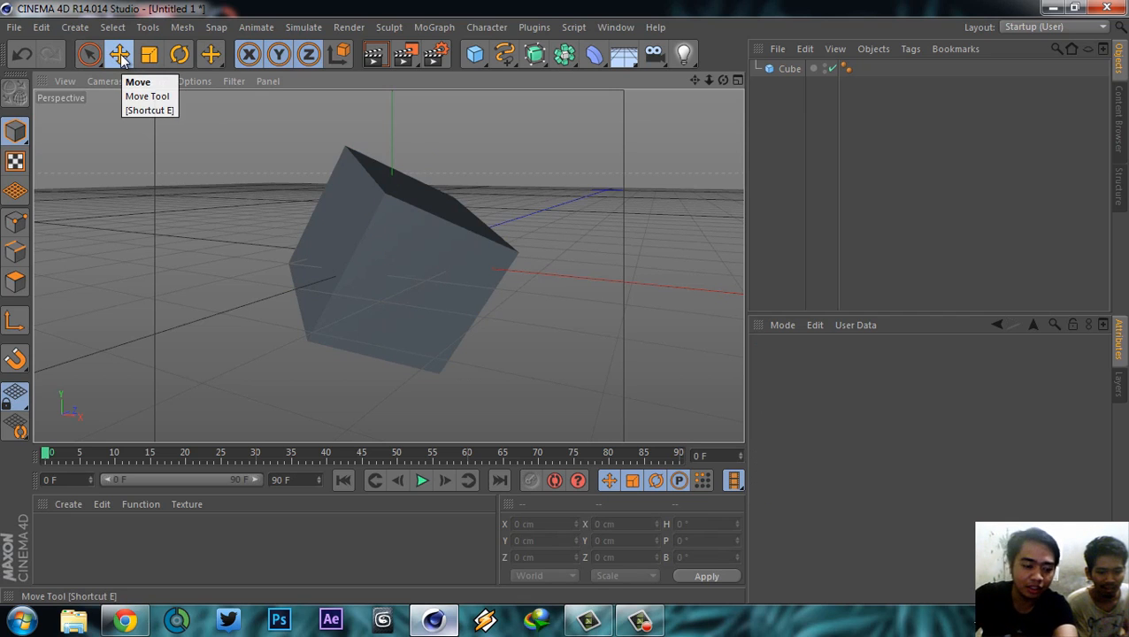
click(175, 59)
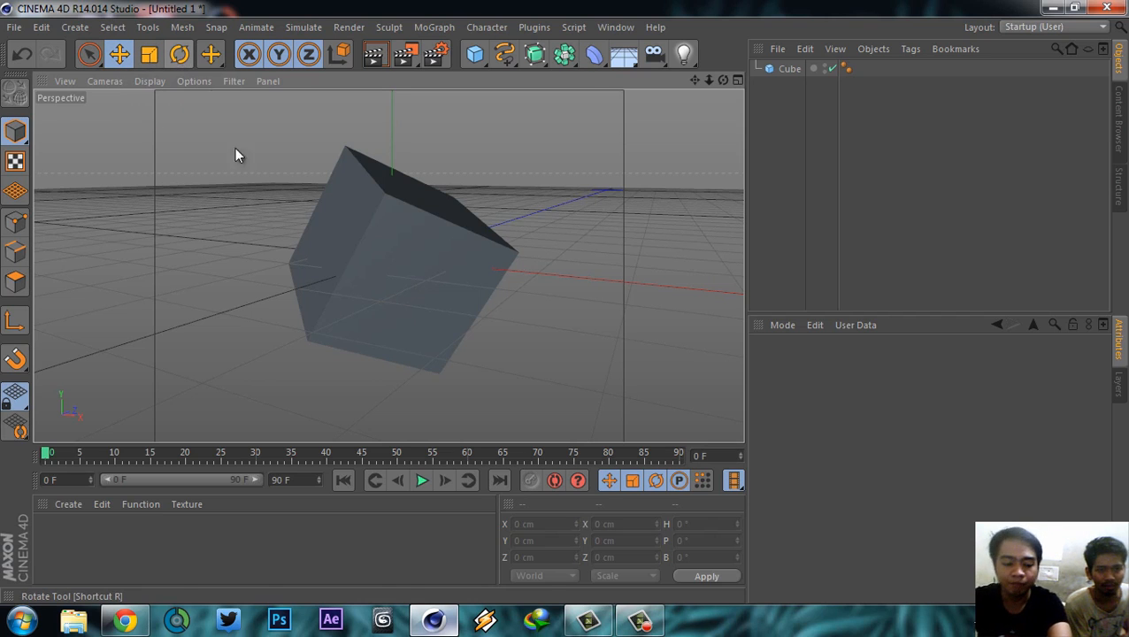
click(369, 223)
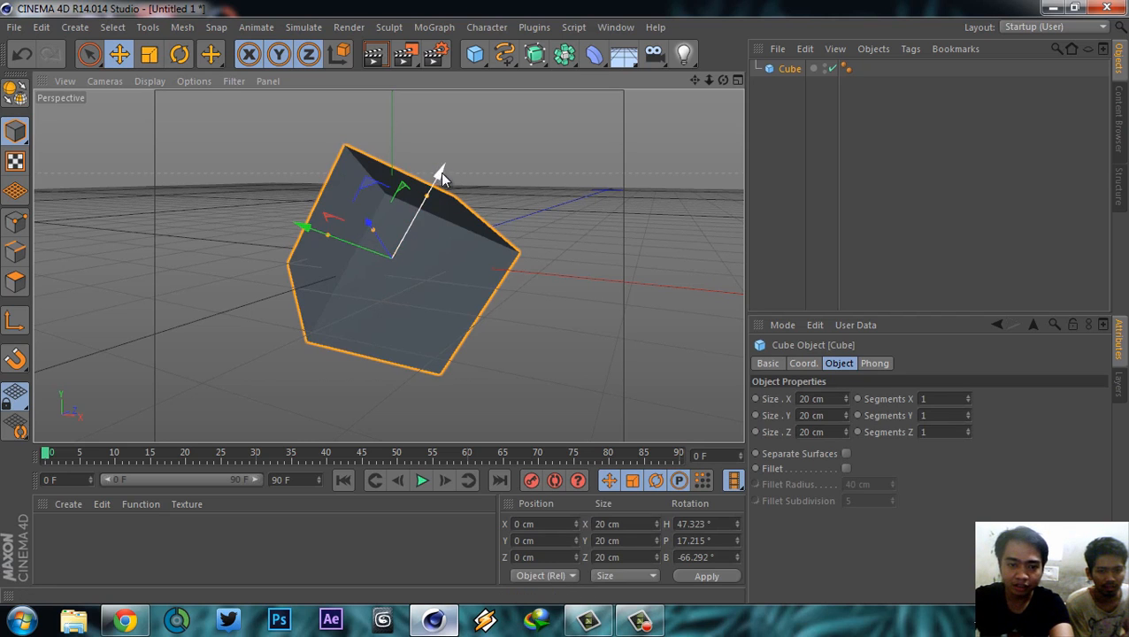
drag(439, 178, 445, 182)
key(r)
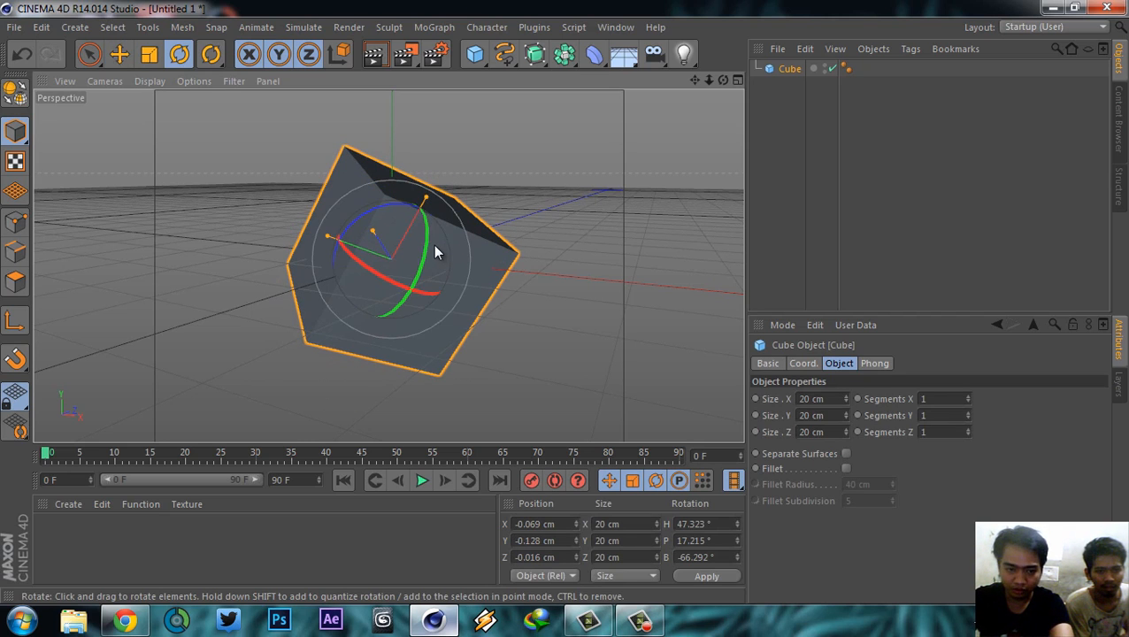
mouse_move(432, 257)
mouse_down()
mouse_move(408, 316)
mouse_move(420, 258)
mouse_up()
- Scale the cube down uniformly to about 15.32 cm on all three axes
key(t)
drag(535, 183, 478, 239)
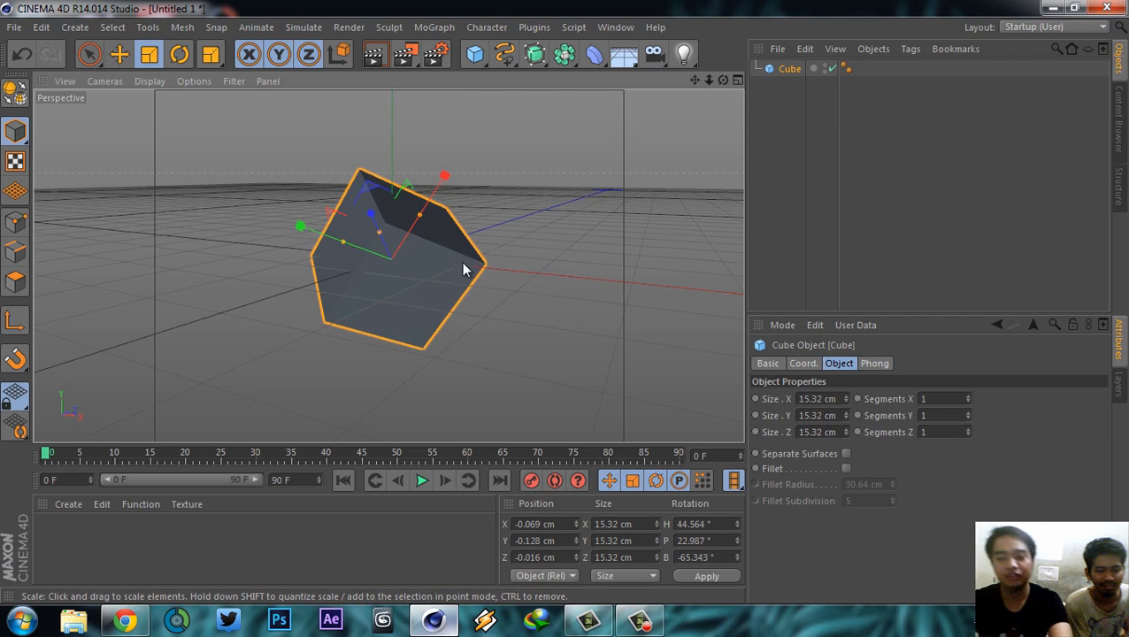
scroll(424, 267, up, 5)
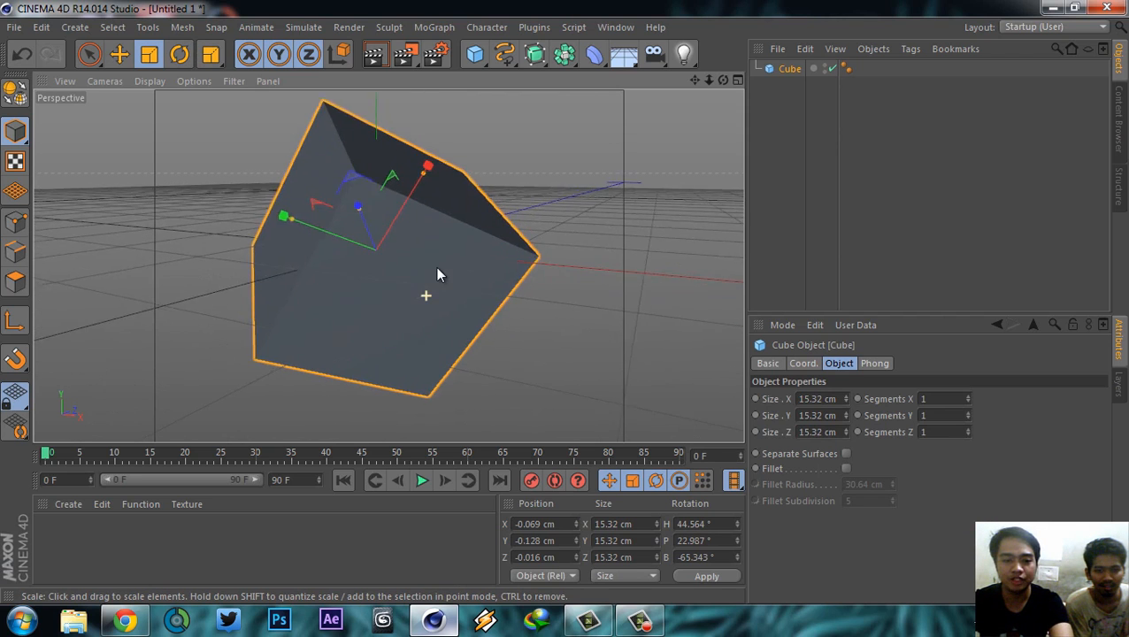
scroll(435, 266, down, 5)
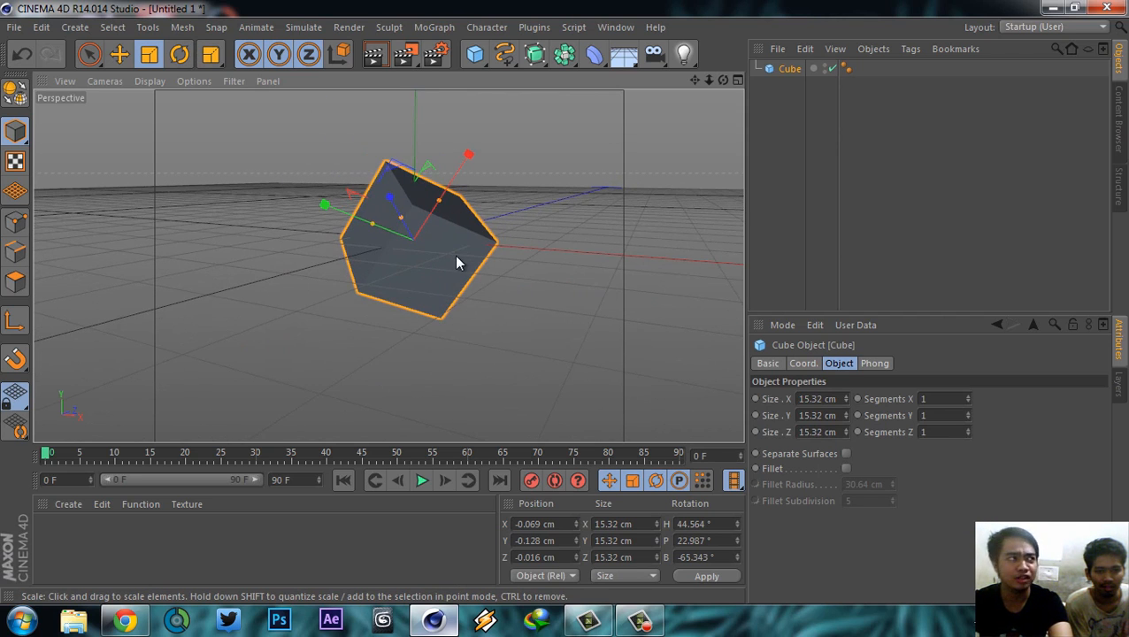
scroll(479, 221, up, 3)
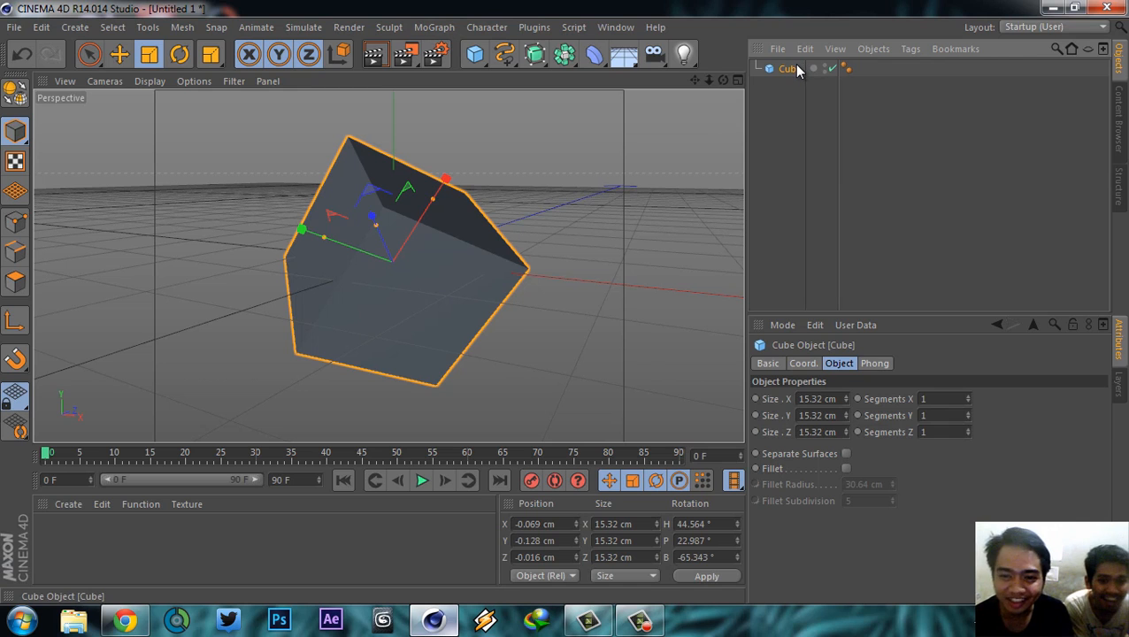
- Delete the cube and add a Sphere primitive in its place
key(Delete)
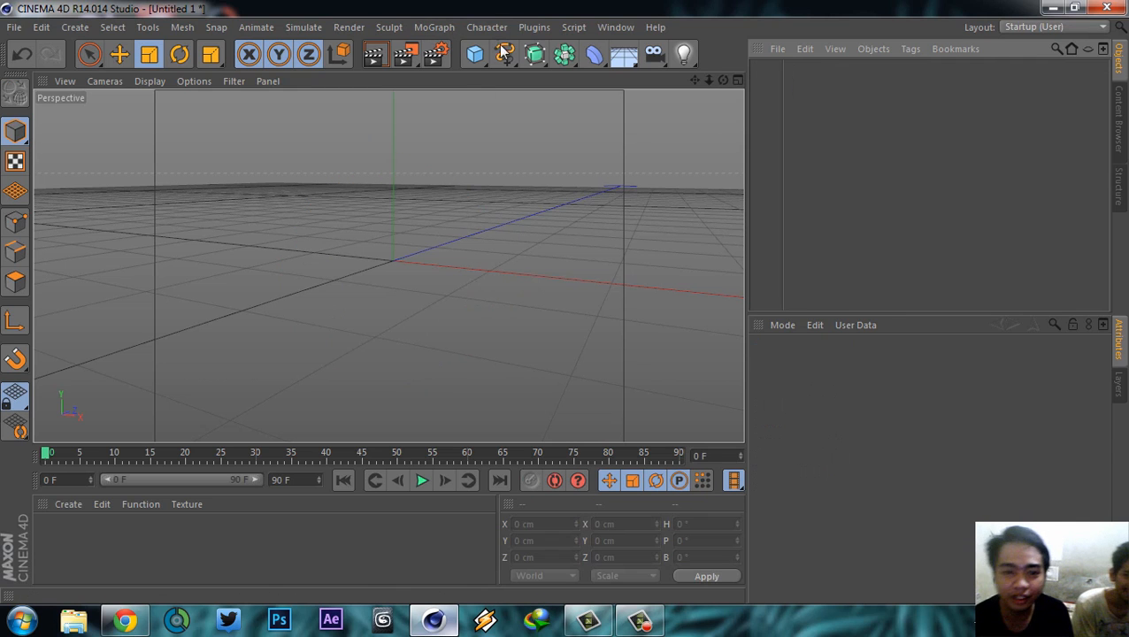
click(474, 58)
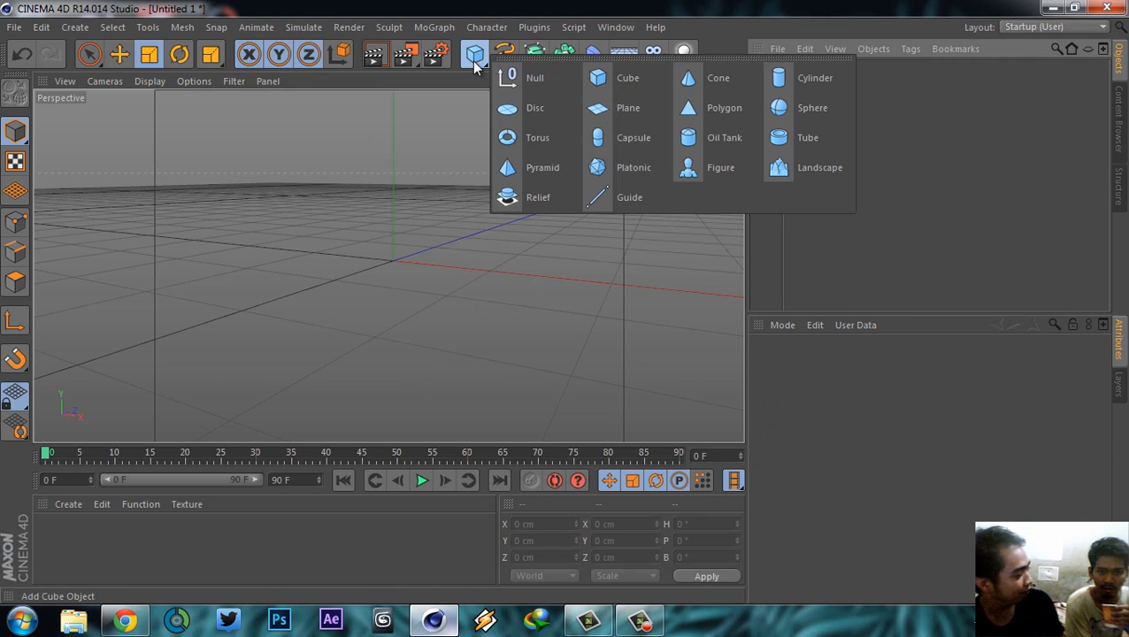
click(799, 113)
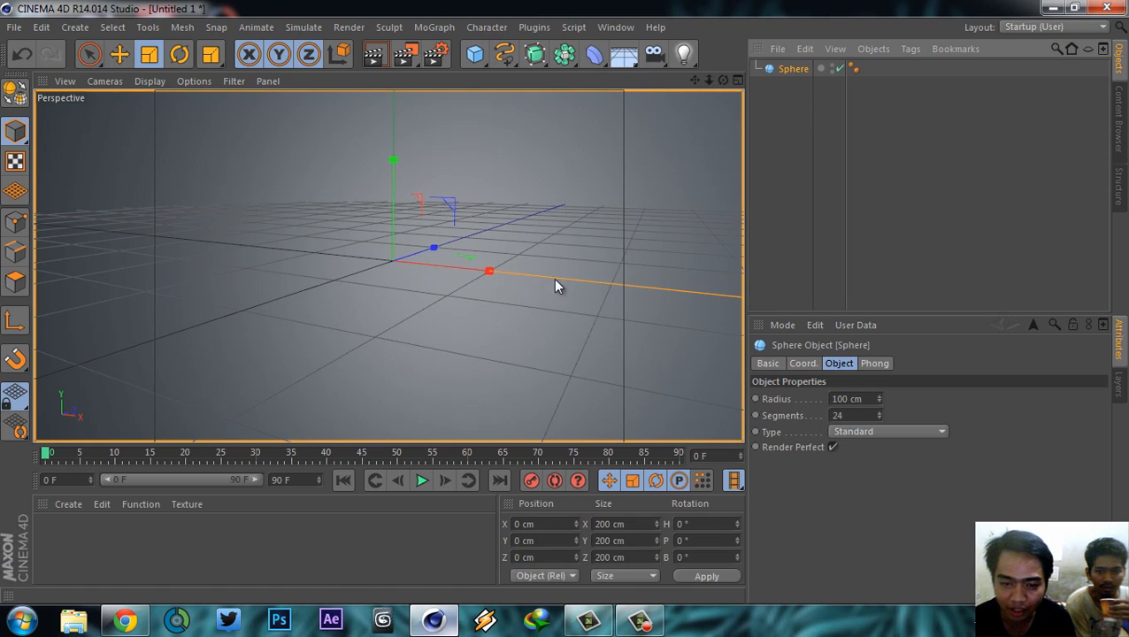
click(493, 63)
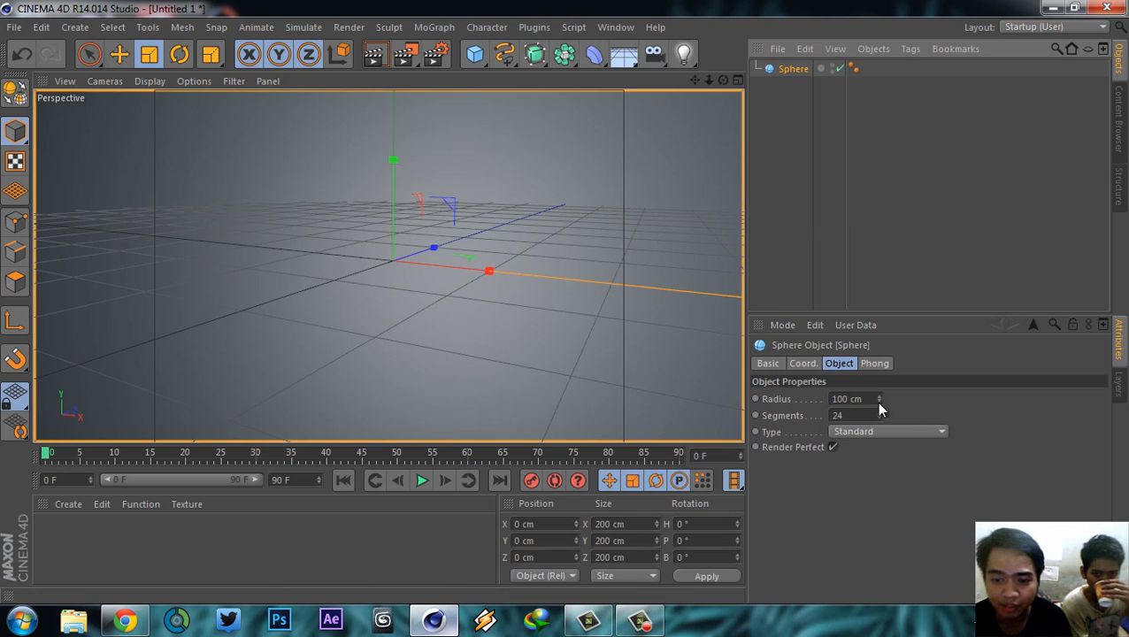
click(793, 70)
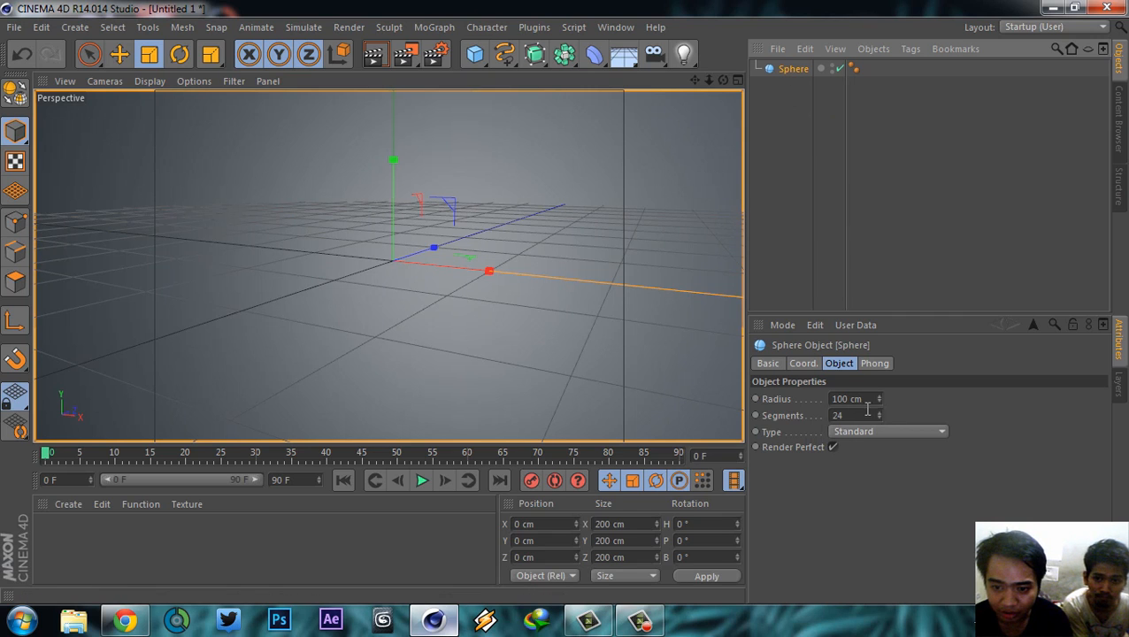
- Set the sphere's radius to 10 cm
drag(872, 400, 811, 402)
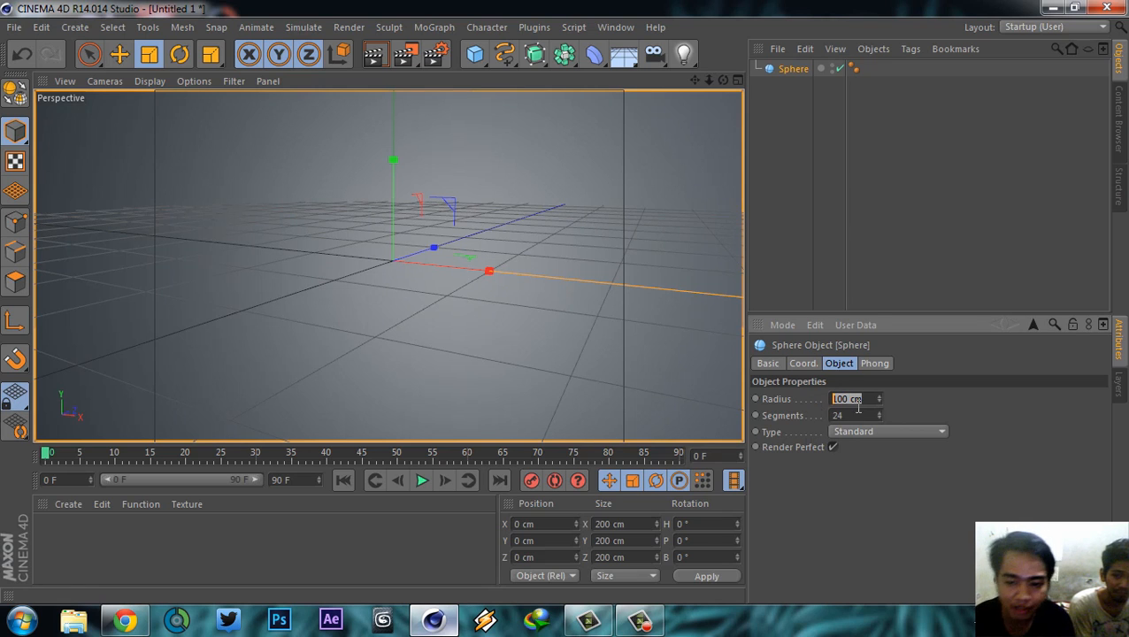
drag(851, 416, 830, 412)
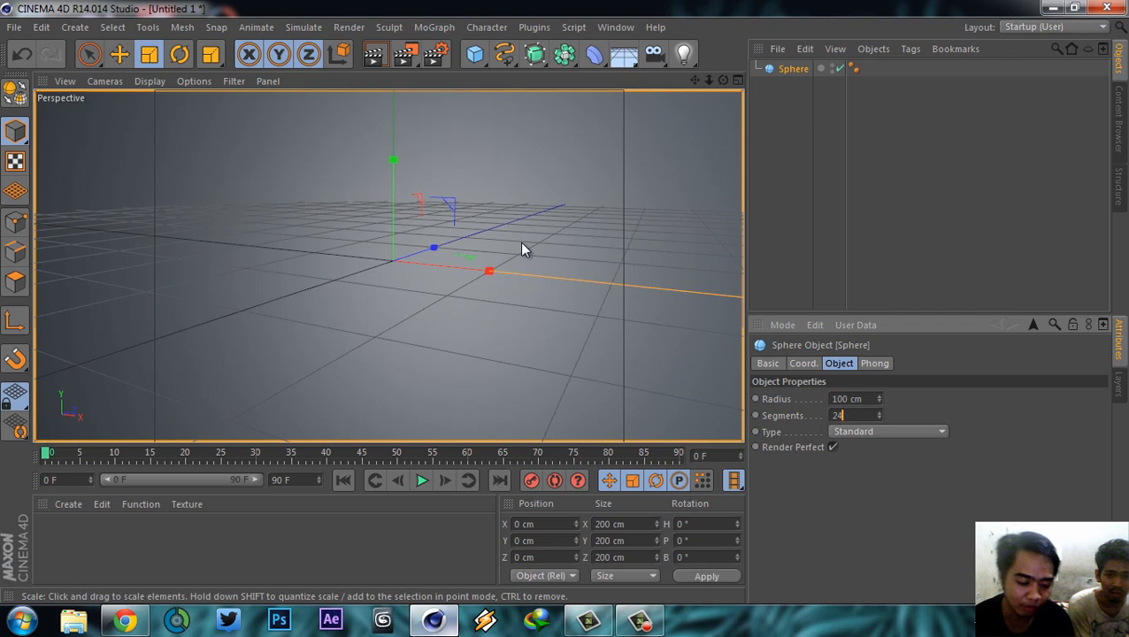
drag(869, 396, 803, 390)
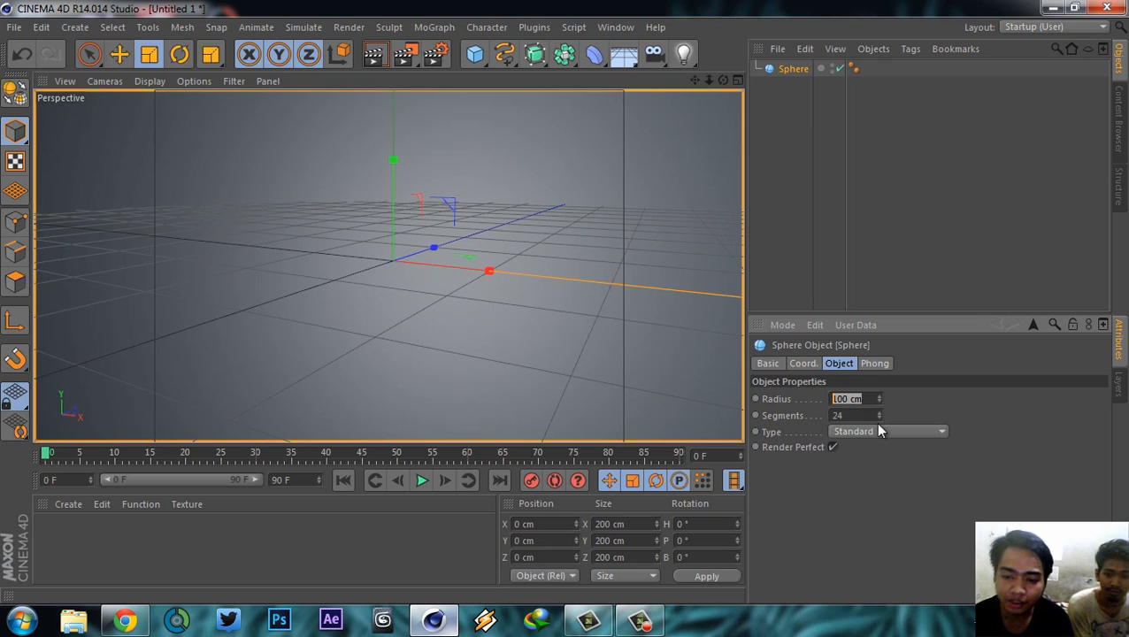
text(10)
key(Return)
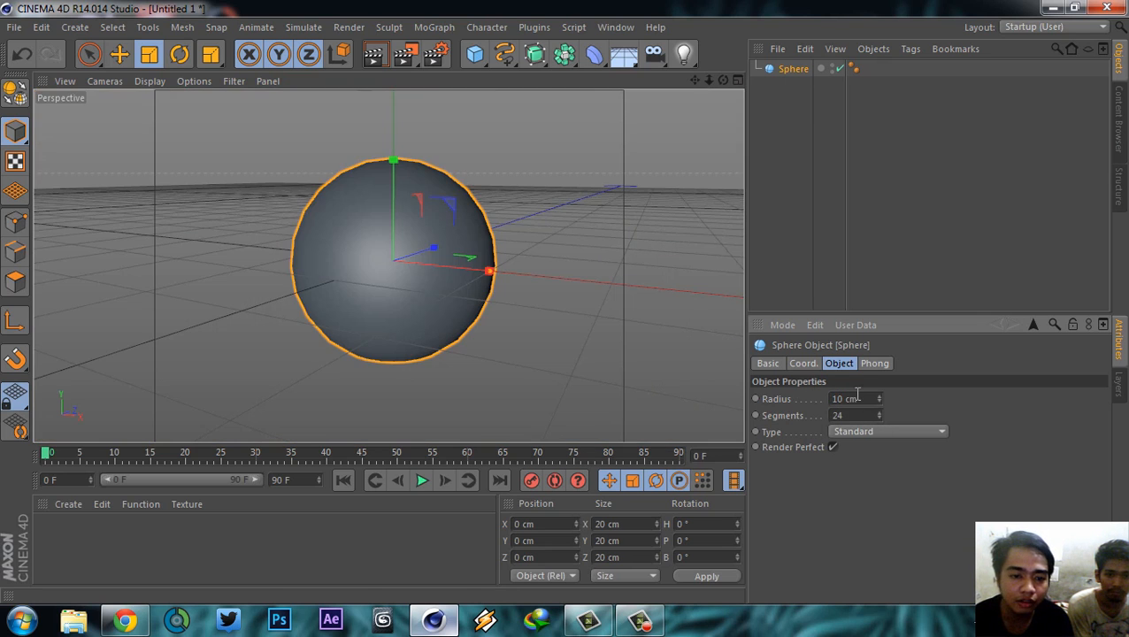
- Examine the resized sphere from different distances and angles in the perspective view
scroll(551, 226, down, 4)
alt+middle_drag(546, 177, 521, 188)
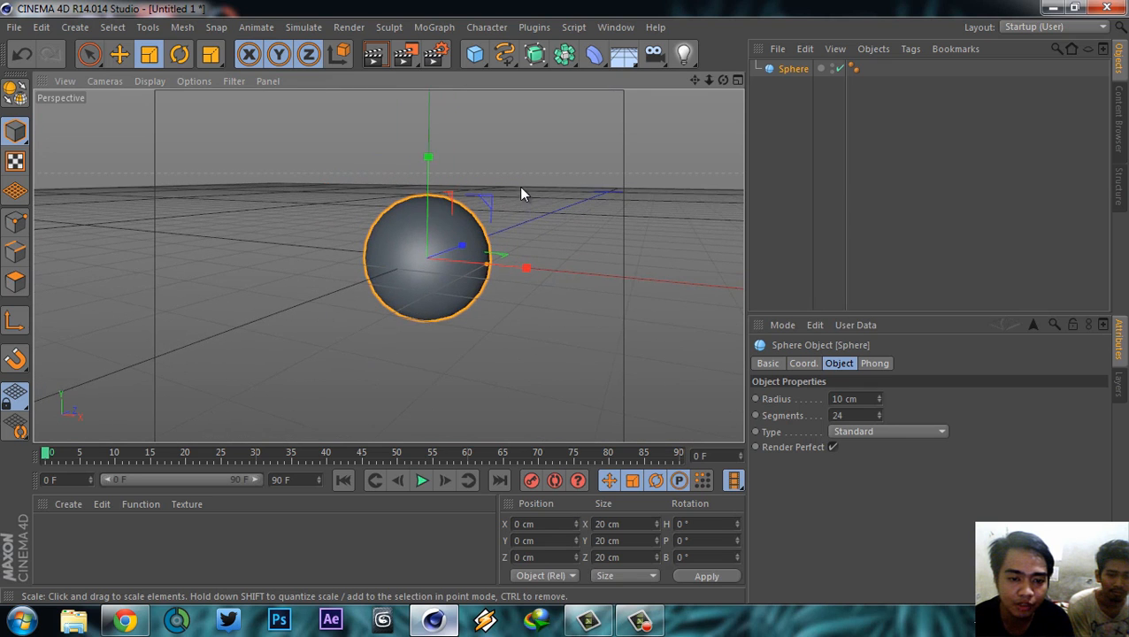
alt+right_drag(521, 188, 518, 229)
alt+middle_drag(519, 229, 469, 240)
alt+right_drag(464, 237, 488, 221)
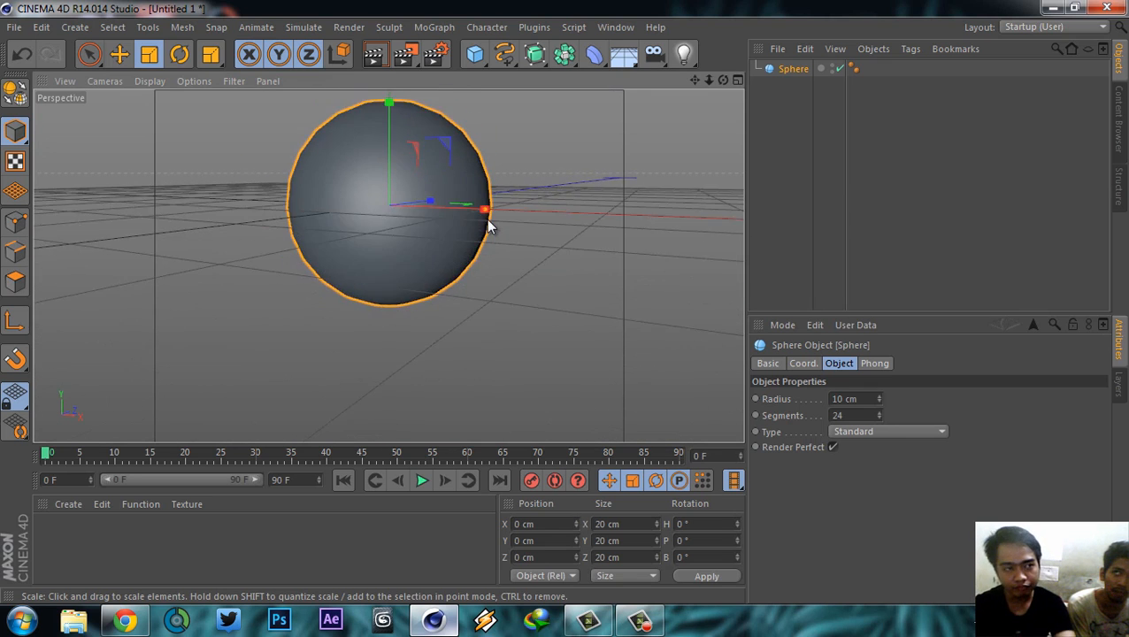
alt+middle_drag(490, 225, 492, 304)
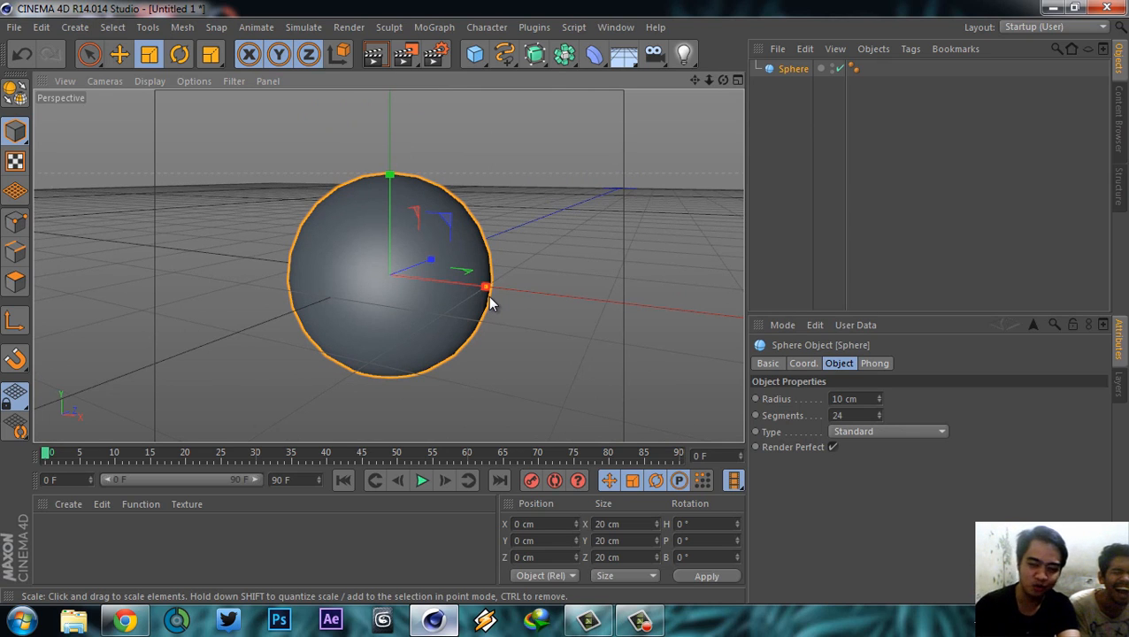
alt+right_drag(518, 196, 536, 230)
alt+drag(537, 237, 554, 215)
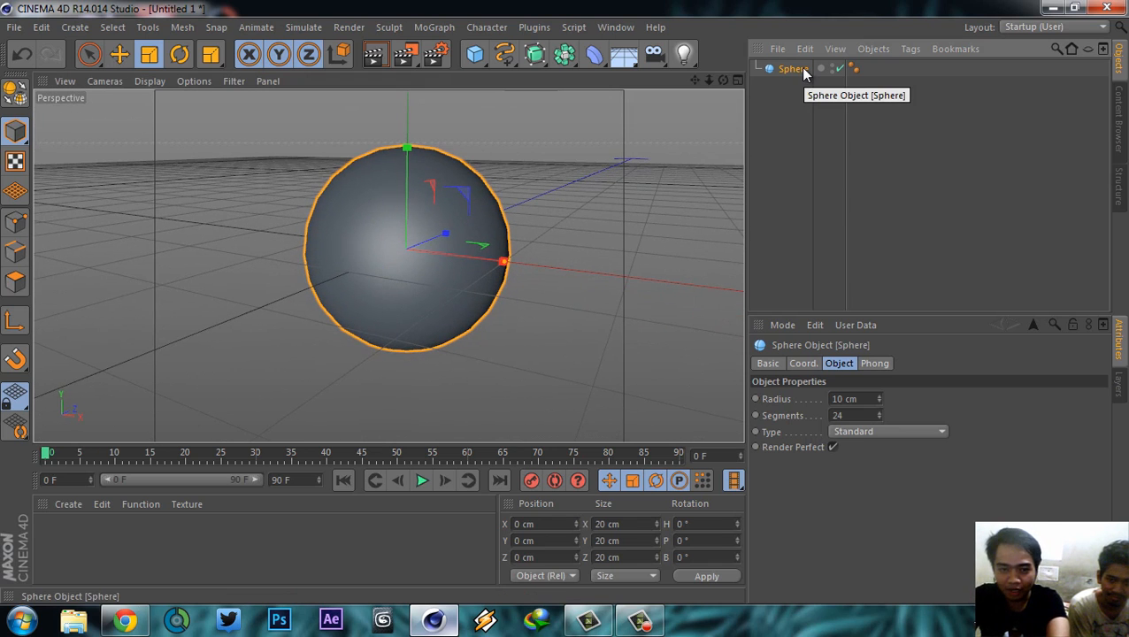
click(433, 28)
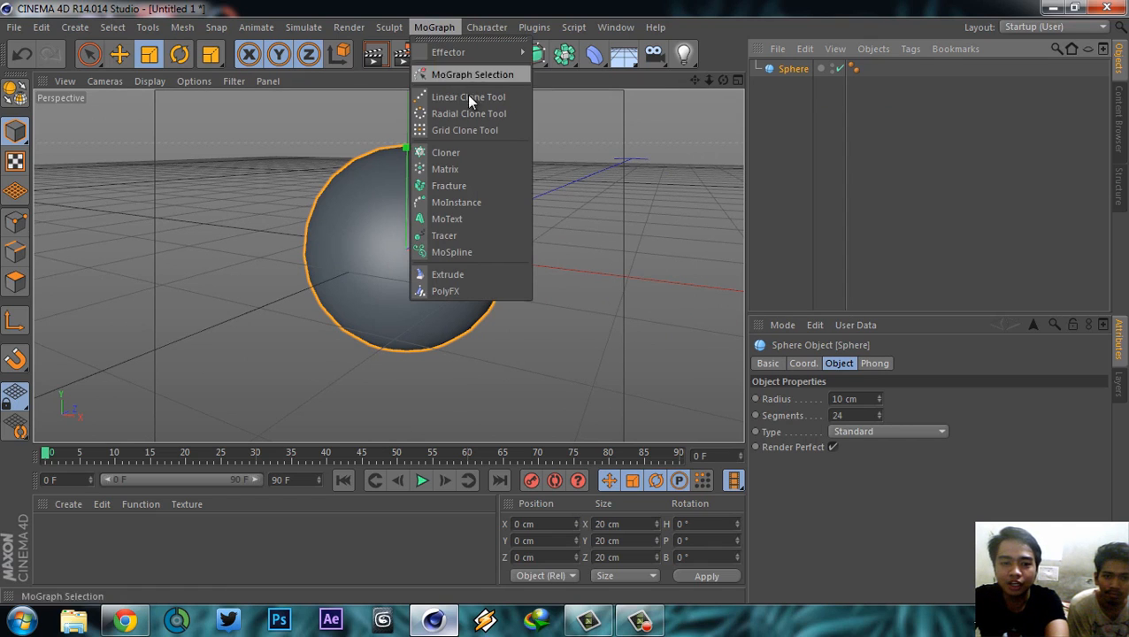
click(475, 156)
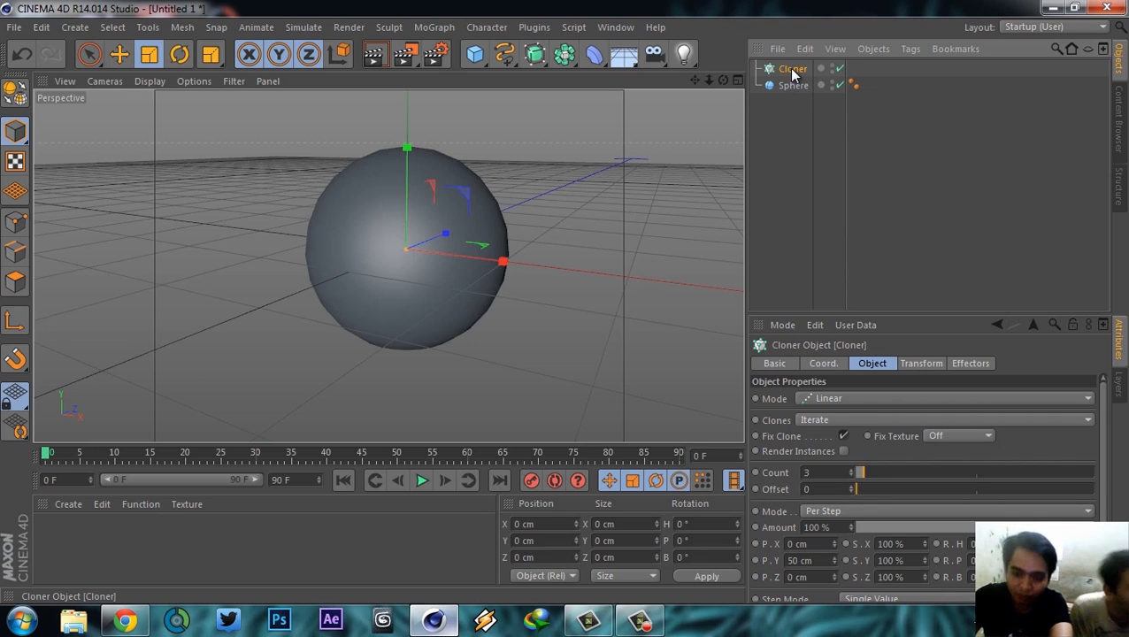
scroll(500, 191, down, 4)
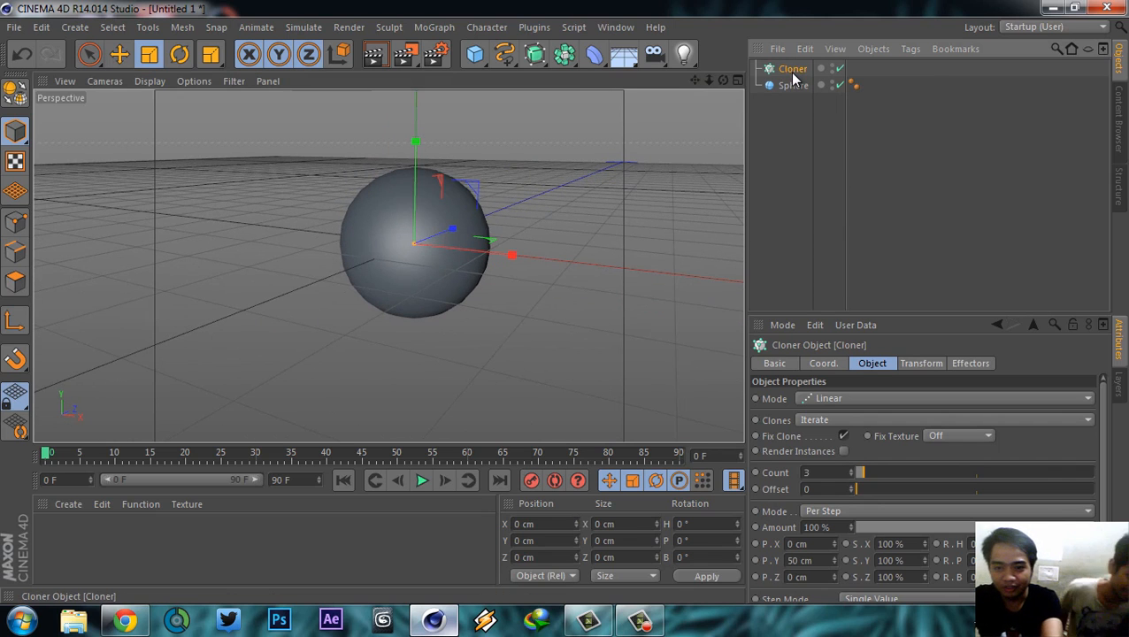
key(ctrl+z)
key(ctrl+z)
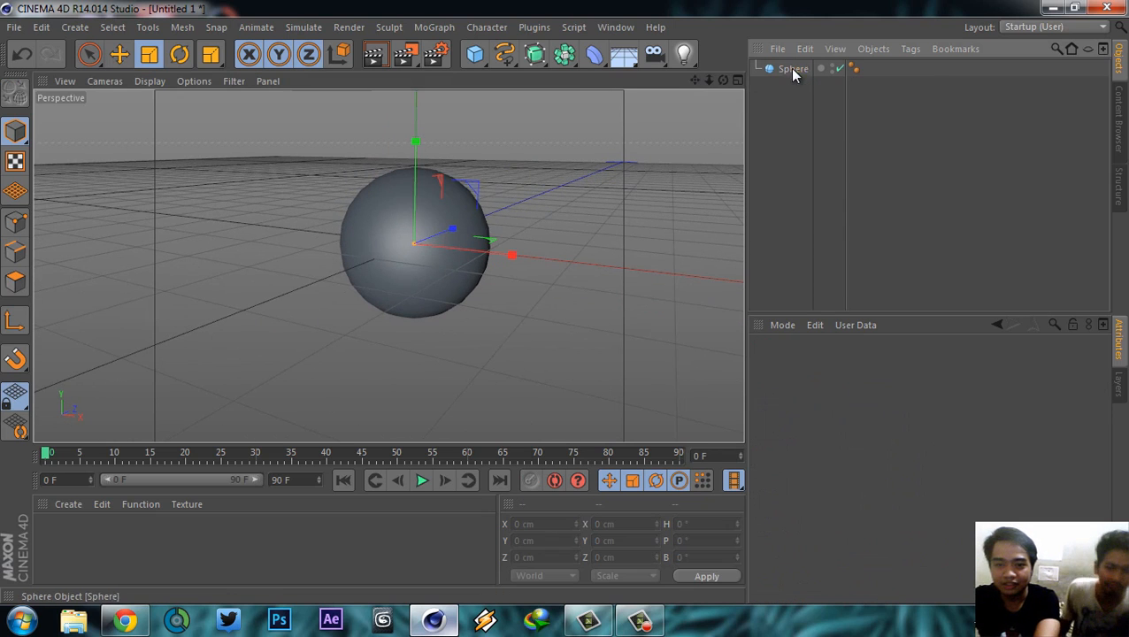
- Add a MoGraph Cloner object to the scene
click(428, 28)
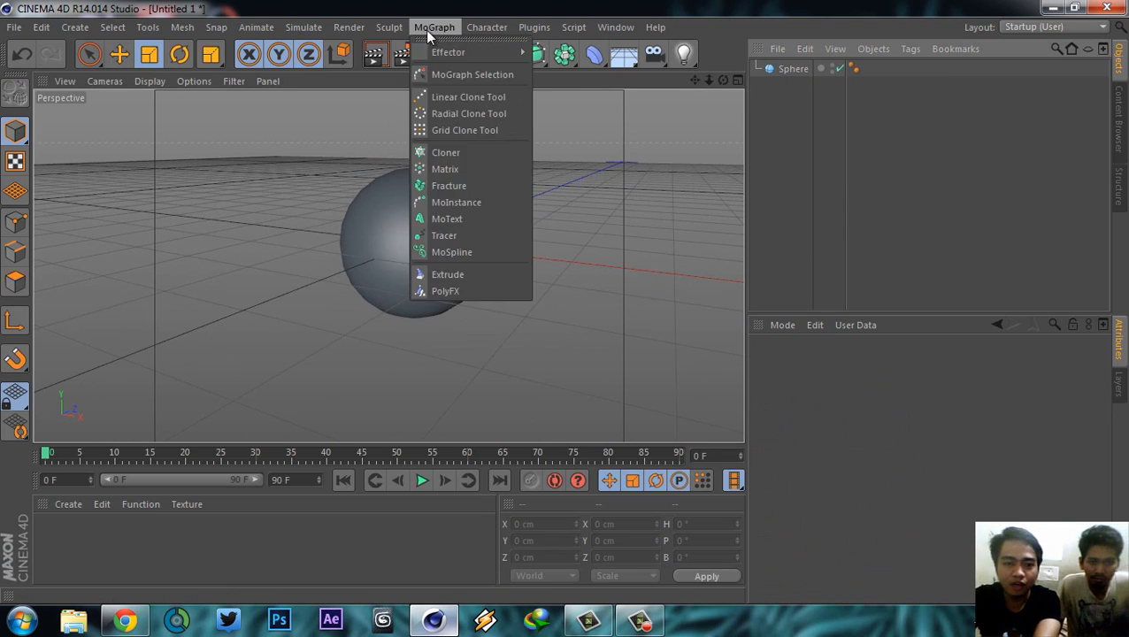
click(447, 153)
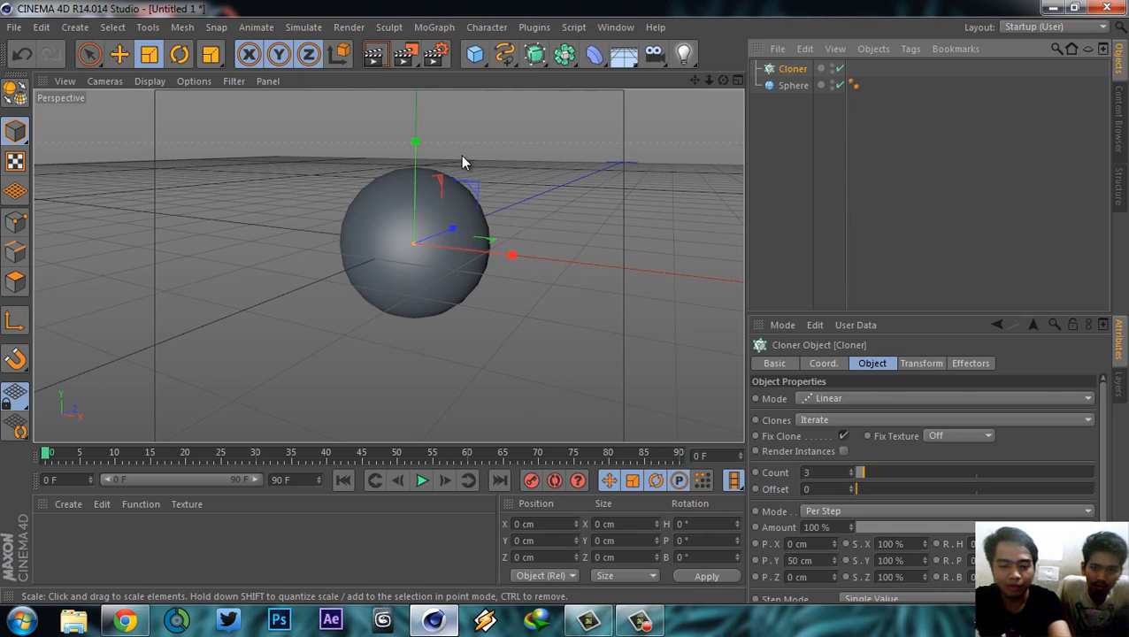
scroll(466, 152, up, 4)
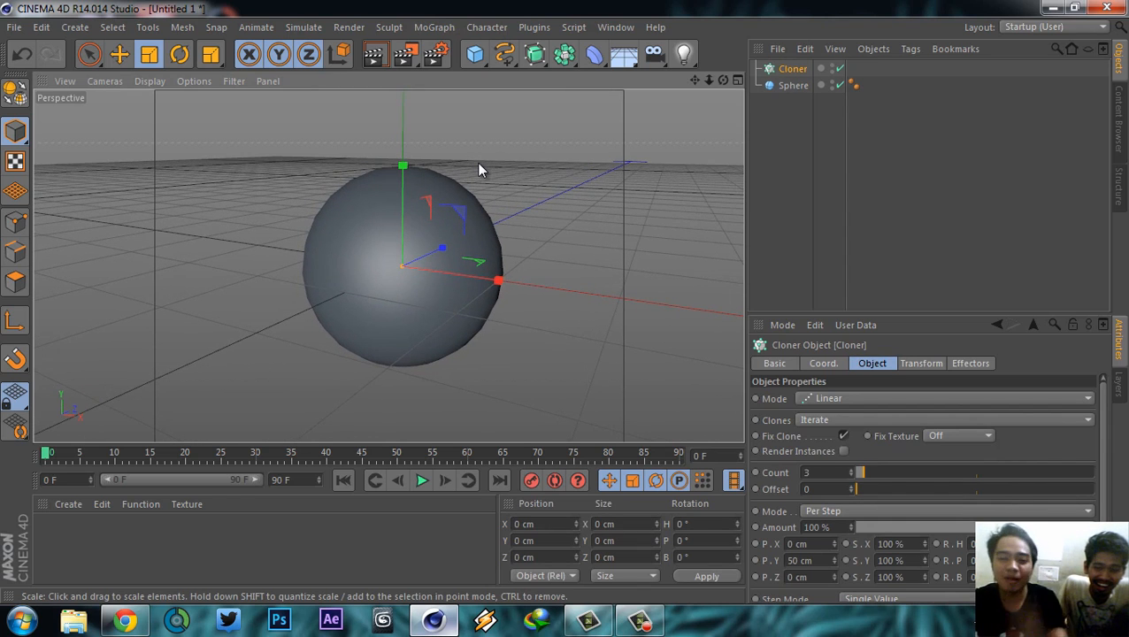
- Make the Sphere a child of the Cloner in the object hierarchy
click(787, 88)
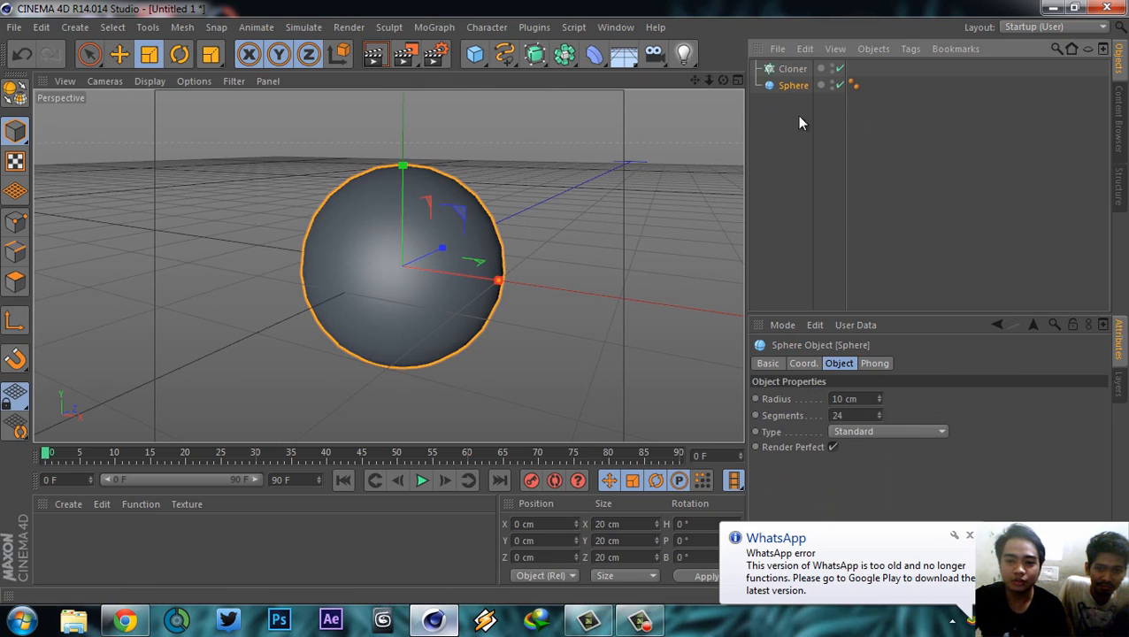
click(969, 535)
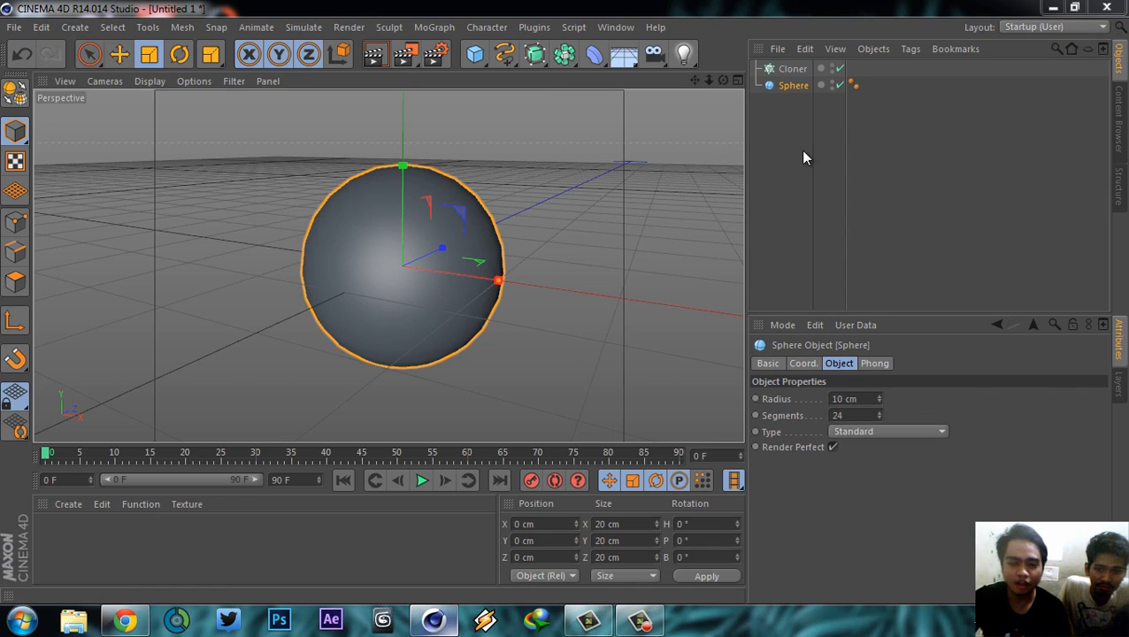
click(792, 71)
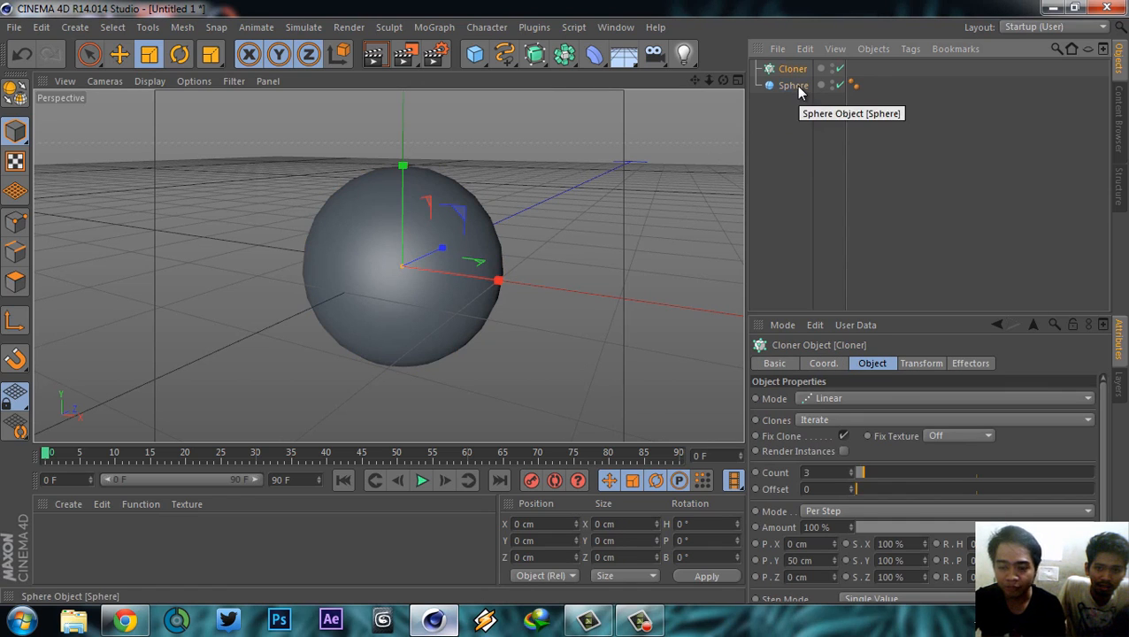
click(794, 86)
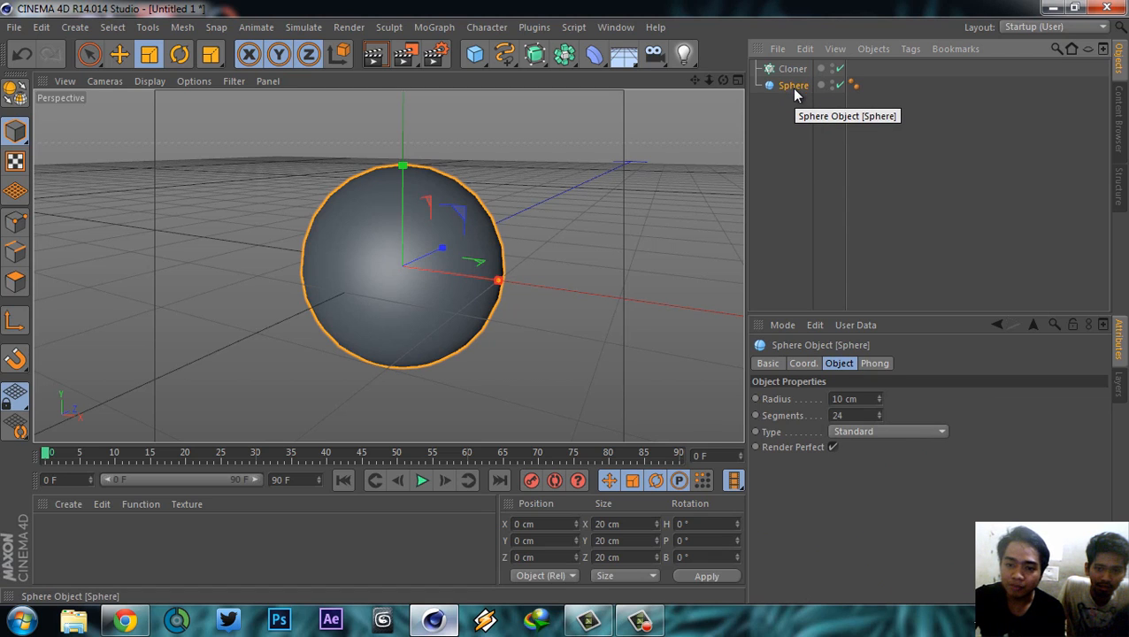
drag(791, 87, 787, 113)
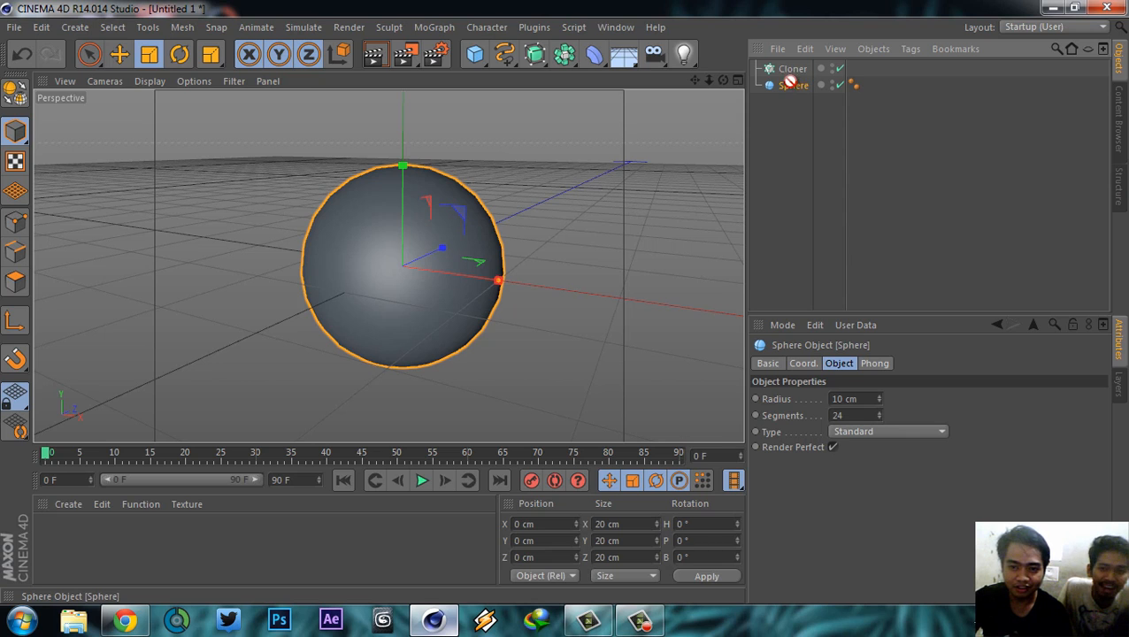
drag(791, 66, 793, 69)
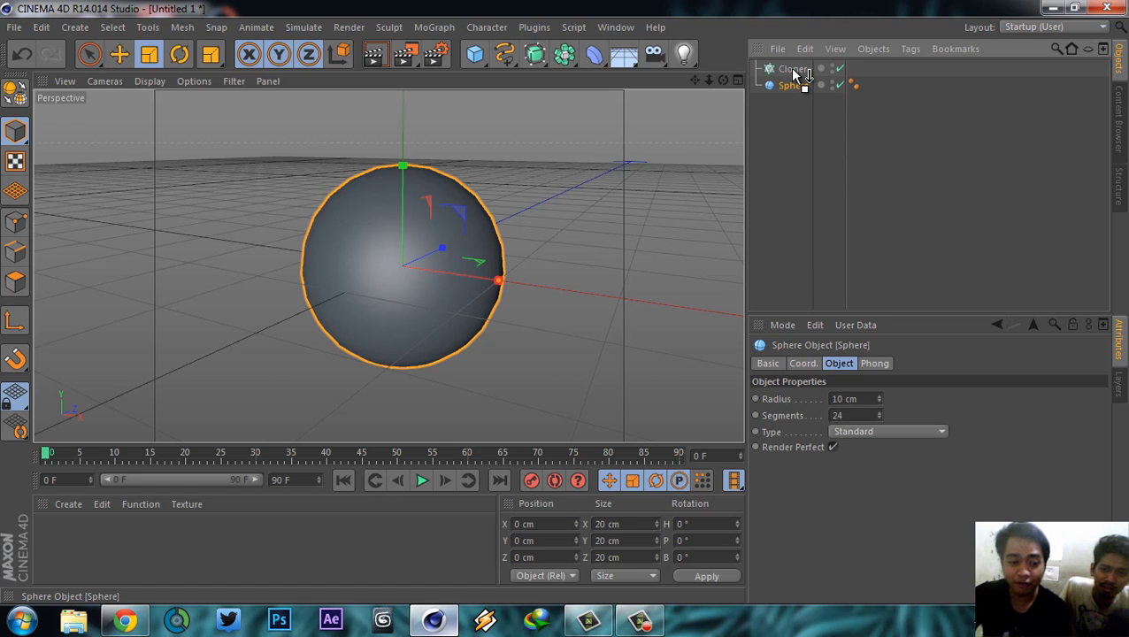
mouse_move(793, 69)
mouse_down()
mouse_move(791, 81)
mouse_move(792, 70)
mouse_up()
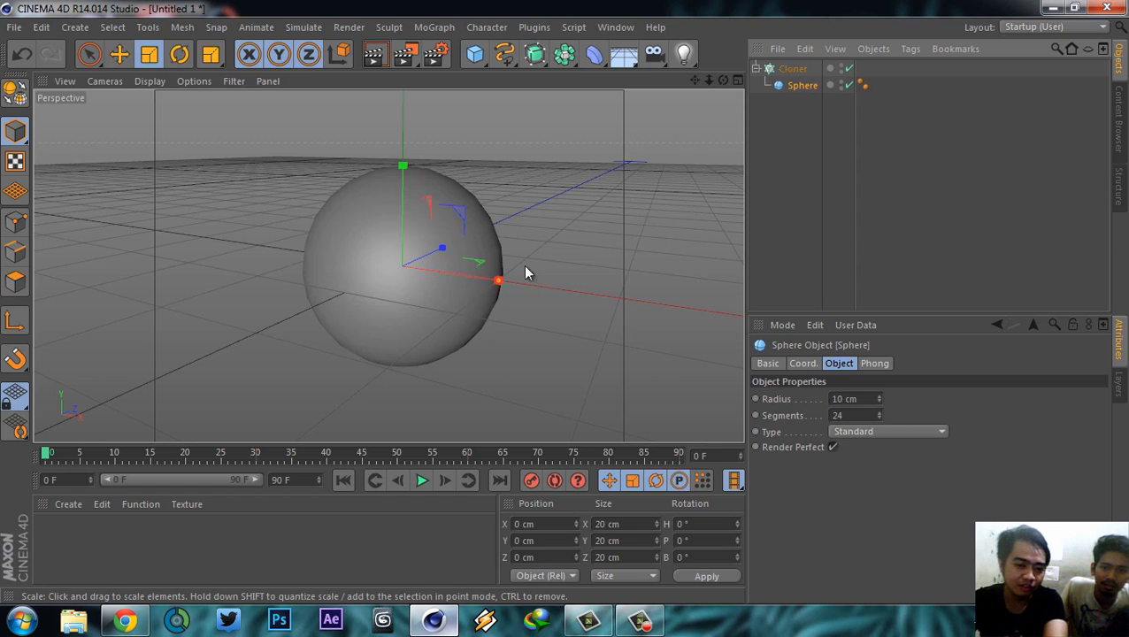
- Select the Cloner and bring its linear column of sphere clones into view in the perspective view
scroll(526, 266, down, 3)
alt+drag(550, 218, 562, 219)
scroll(507, 234, up, 4)
scroll(489, 227, up, 1)
alt+middle_drag(521, 221, 559, 209)
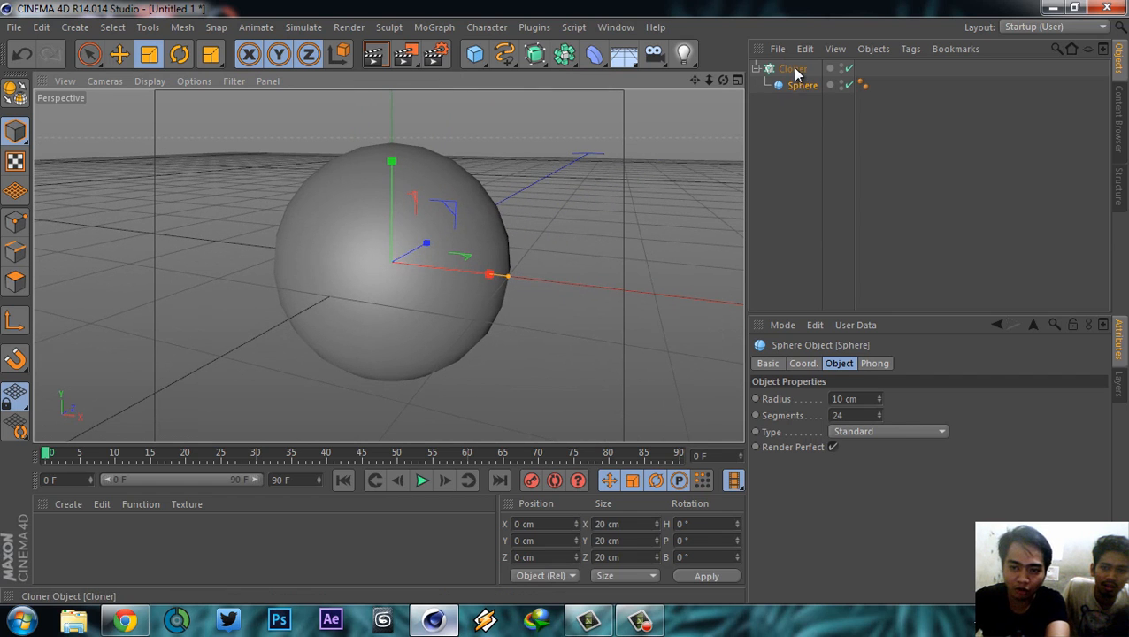
click(794, 69)
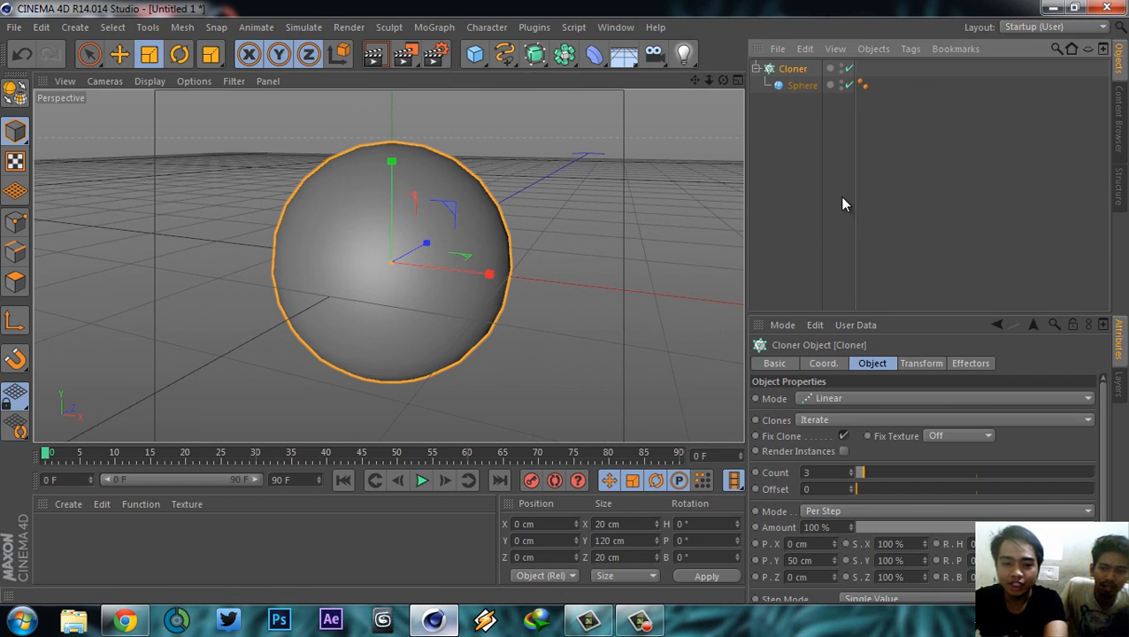
alt+right_drag(559, 170, 577, 430)
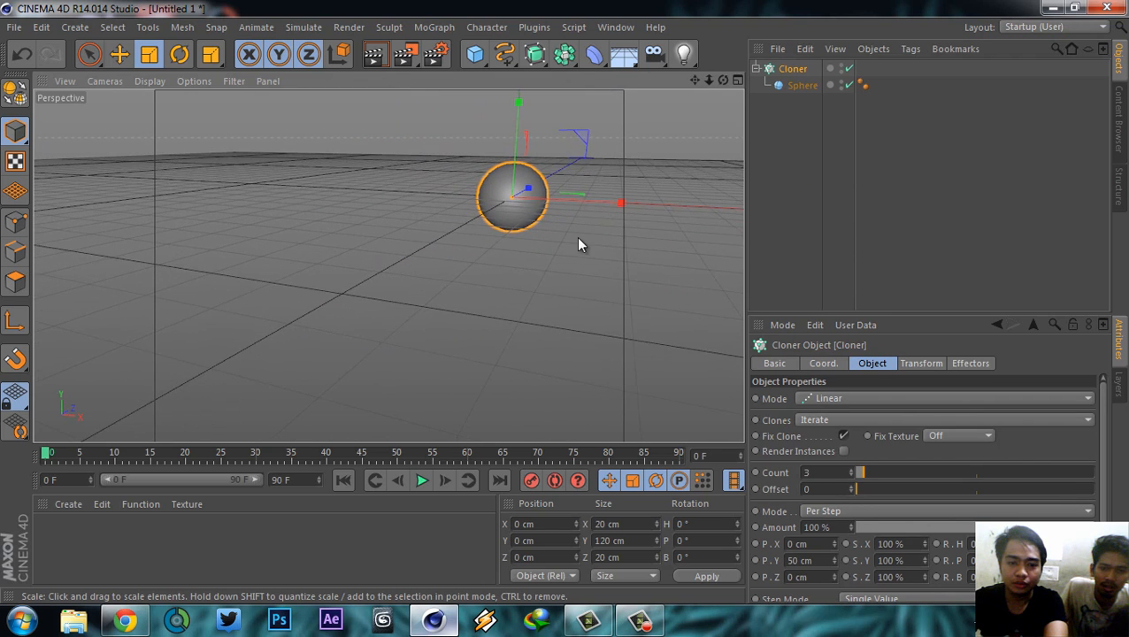
mouse_move(580, 245)
alt+mouse_down()
mouse_move(439, 329)
mouse_move(558, 309)
mouse_move(562, 330)
mouse_move(540, 232)
mouse_move(532, 385)
mouse_move(522, 264)
mouse_move(401, 222)
mouse_move(254, 194)
mouse_move(386, 350)
alt+mouse_up()
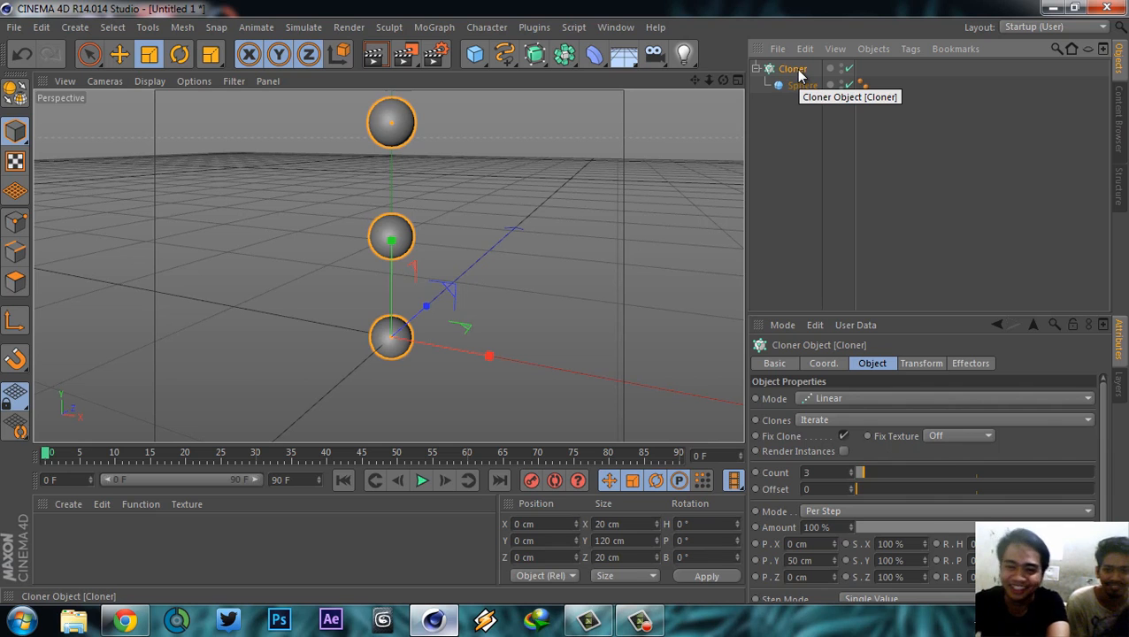
mouse_move(516, 182)
alt+middle_down()
mouse_move(514, 203)
mouse_move(481, 201)
alt+middle_up()
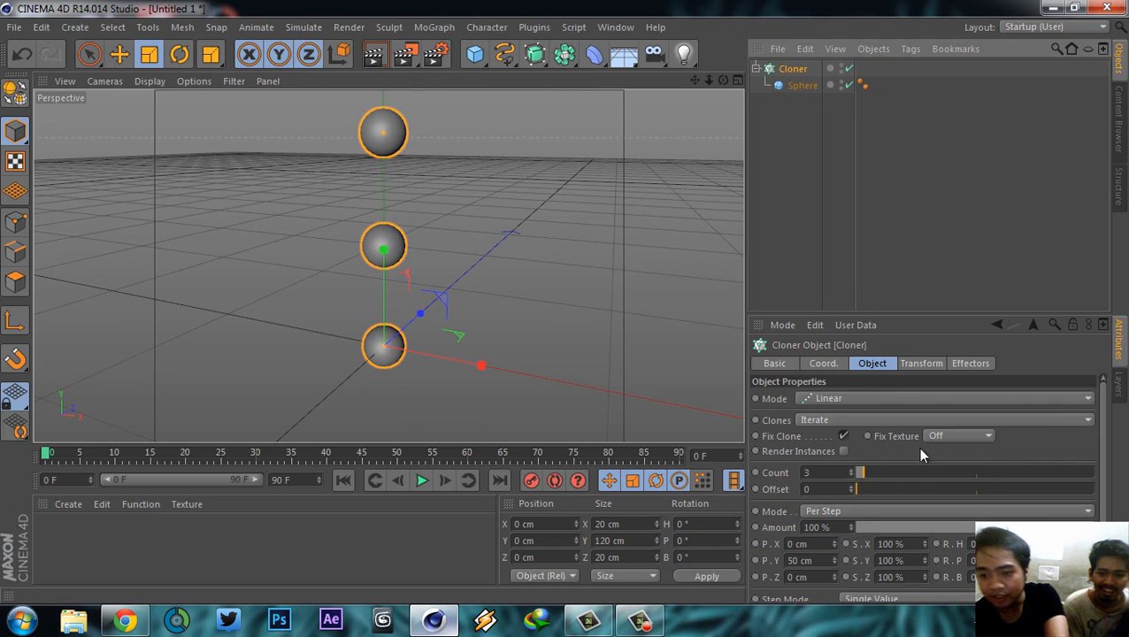
click(844, 436)
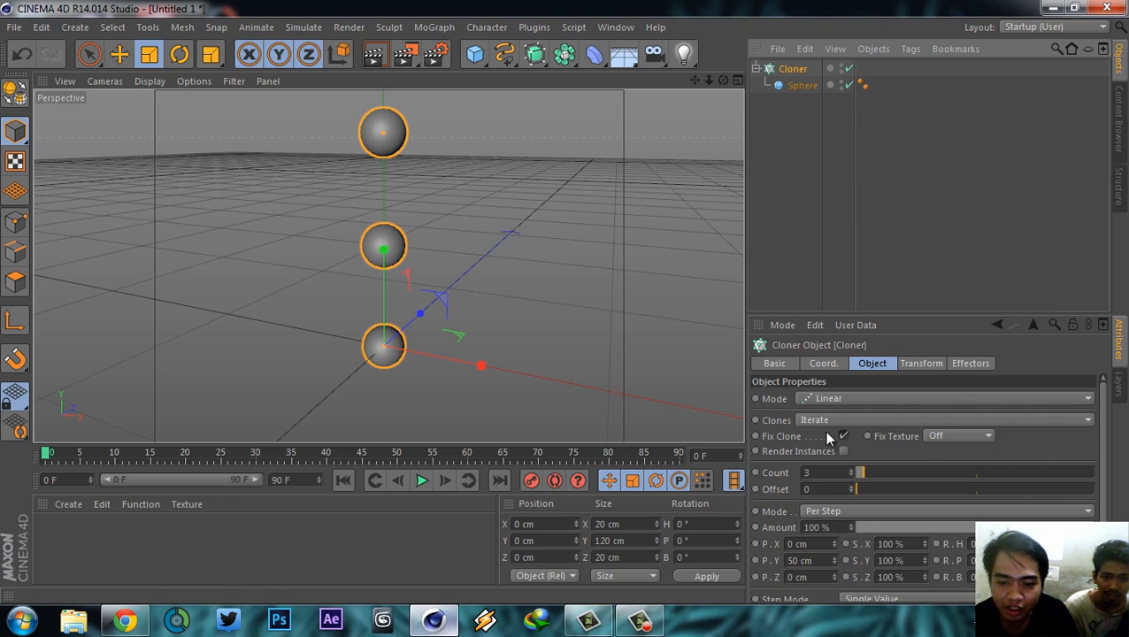
- Set the Cloner's mode to Radial and frame the ring of clones
click(846, 399)
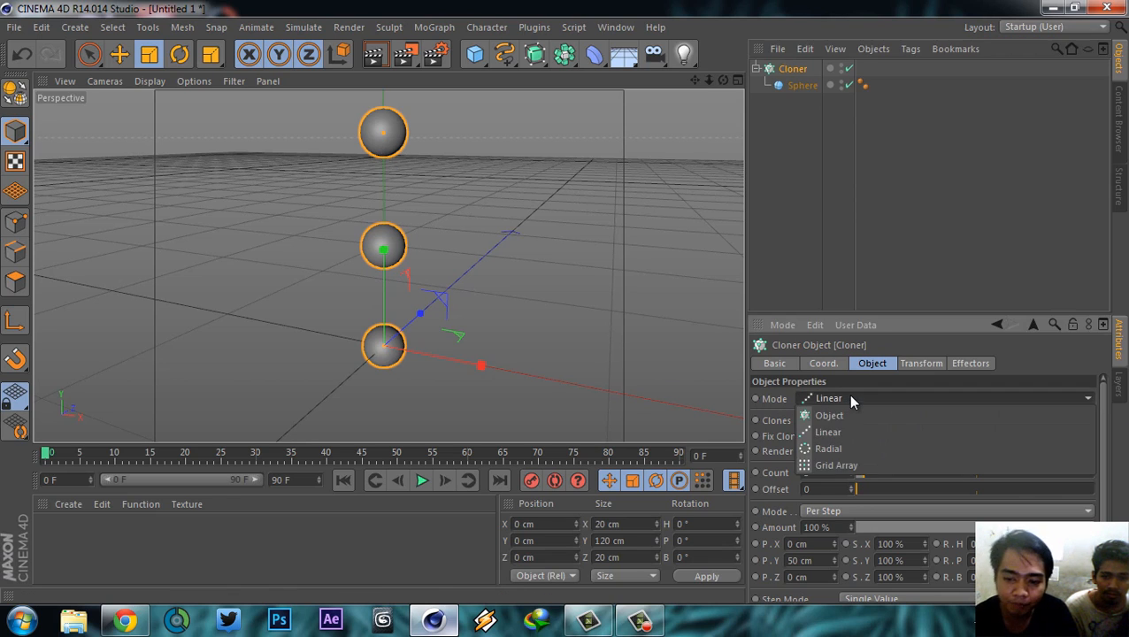
click(839, 449)
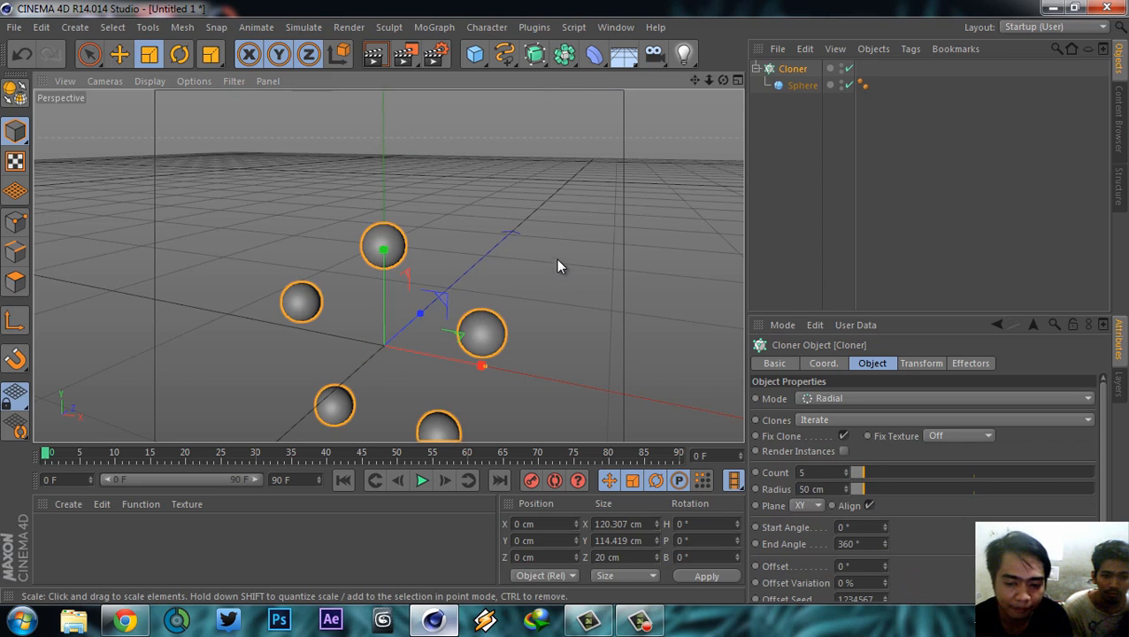
scroll(553, 263, down, 1)
mouse_move(551, 314)
alt+middle_down()
mouse_move(517, 106)
mouse_move(497, 351)
alt+middle_up()
- Set the Cloner's mode to Grid Array and view the grid of spheres from above at an angle
click(1013, 398)
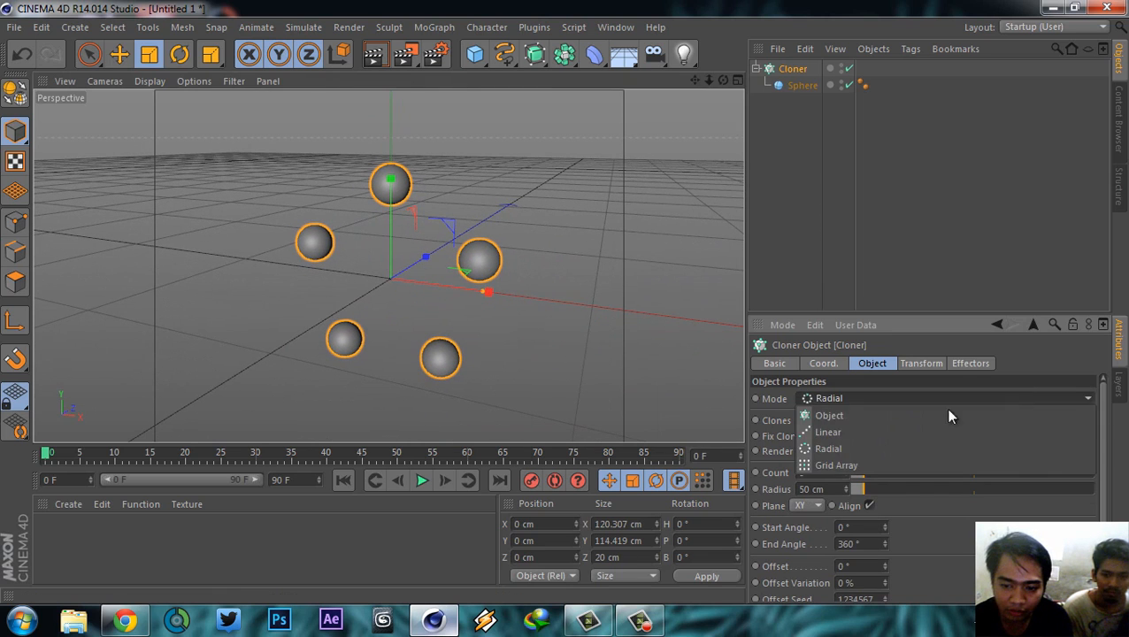
click(860, 461)
alt+right_drag(469, 172, 611, 403)
alt+drag(469, 173, 559, 321)
alt+middle_drag(559, 314, 572, 252)
alt+right_drag(479, 271, 485, 338)
scroll(520, 233, up, 1)
scroll(518, 241, down, 1)
alt+middle_drag(514, 274, 534, 238)
alt+drag(526, 187, 458, 234)
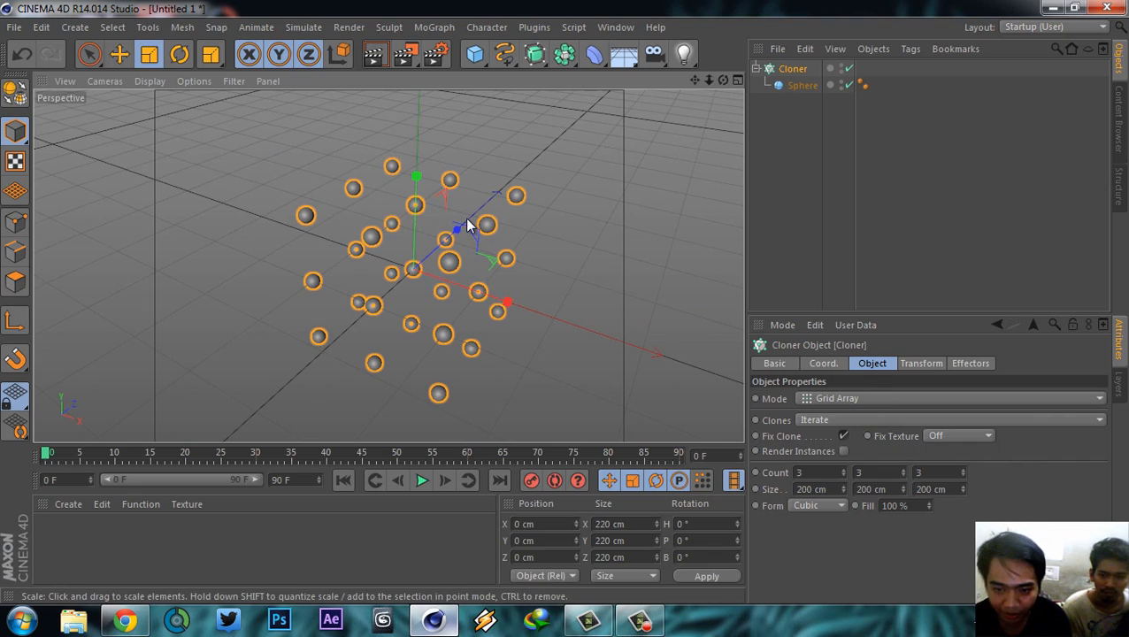
- Switch the Cloner to Linear mode and return it to Grid Array
click(858, 398)
click(863, 432)
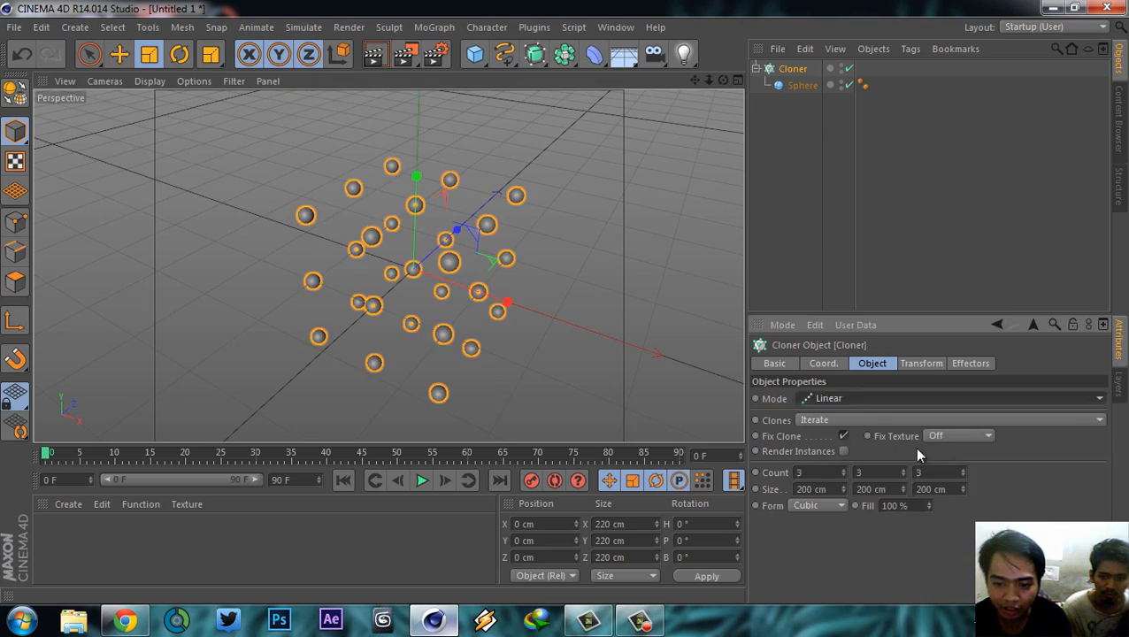
click(855, 397)
click(856, 464)
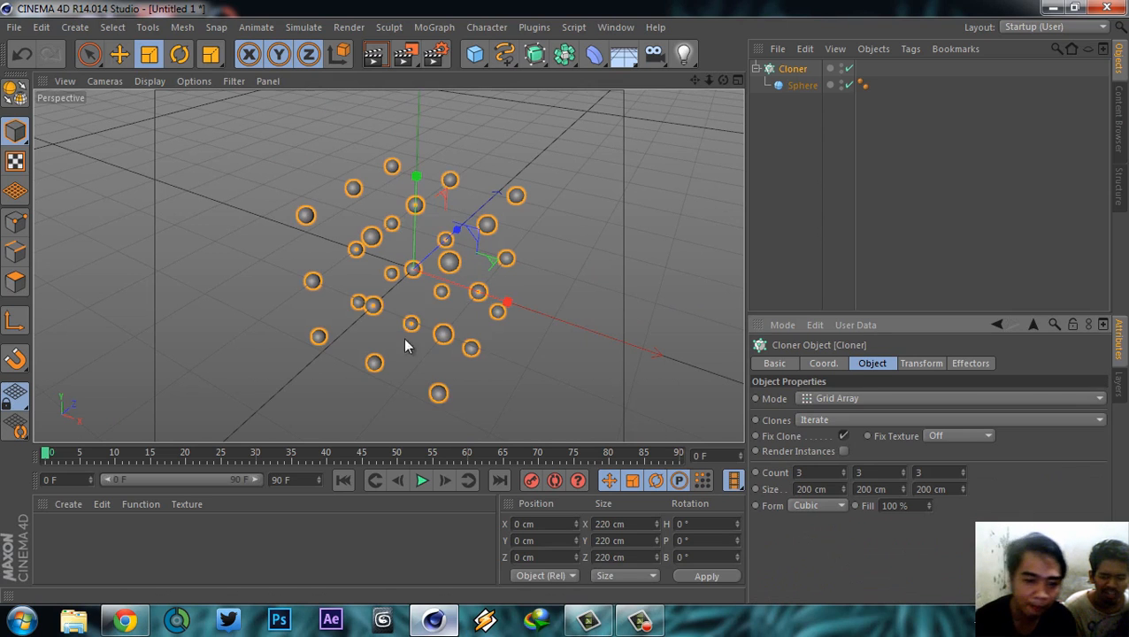
mouse_move(538, 313)
alt+right_down()
mouse_move(536, 341)
mouse_move(532, 328)
alt+right_up()
mouse_move(531, 327)
alt+middle_down()
mouse_move(507, 285)
mouse_move(515, 320)
alt+middle_up()
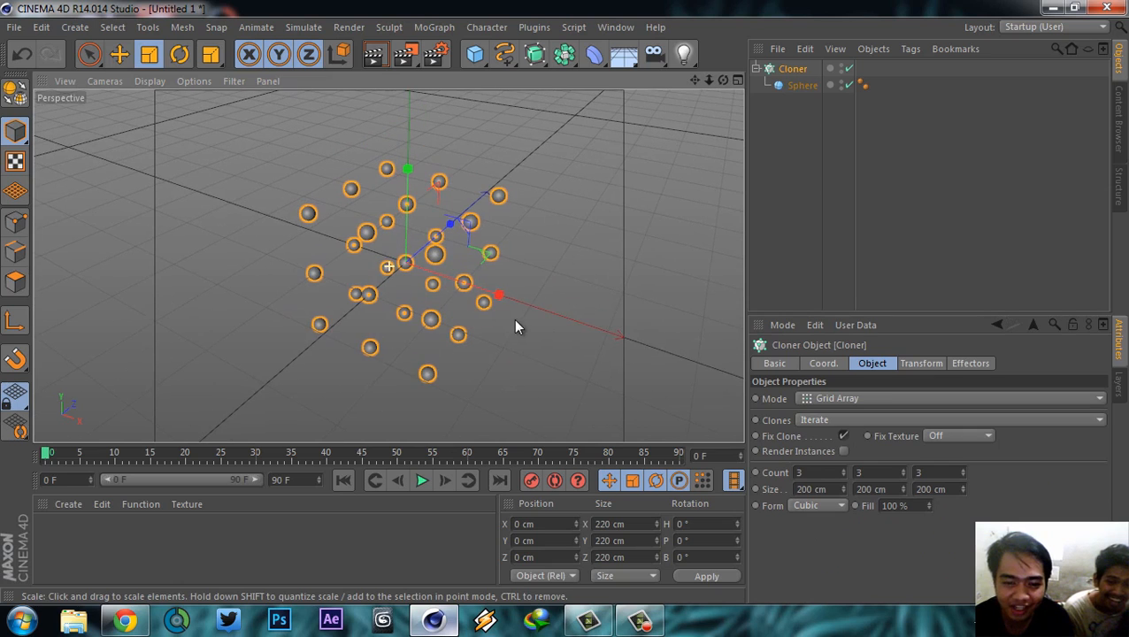
double_click(818, 472)
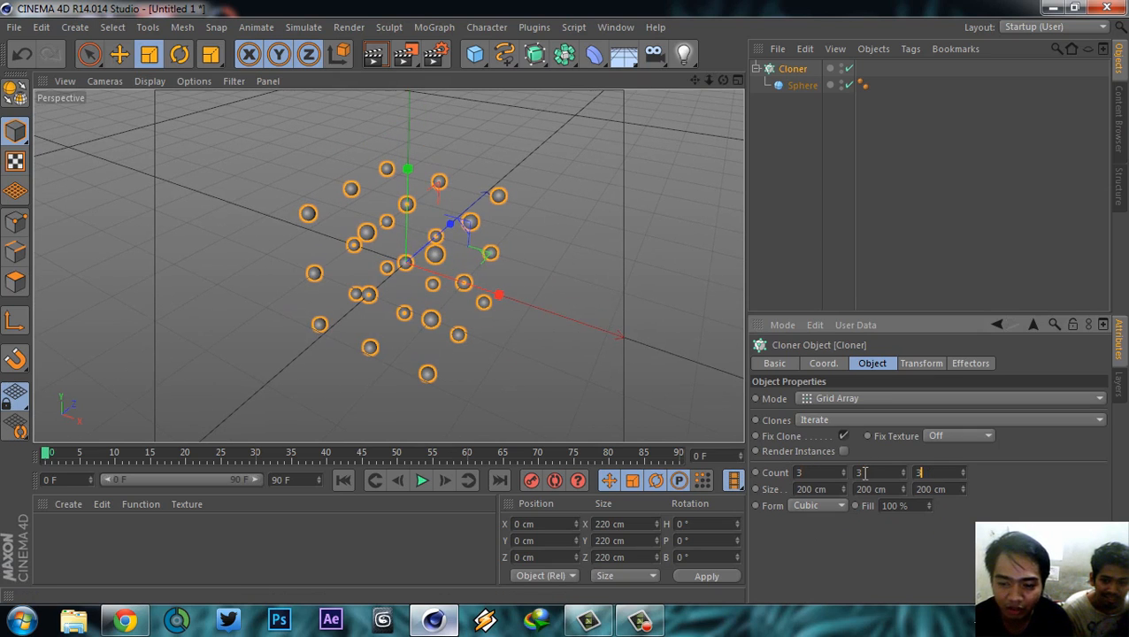
click(830, 475)
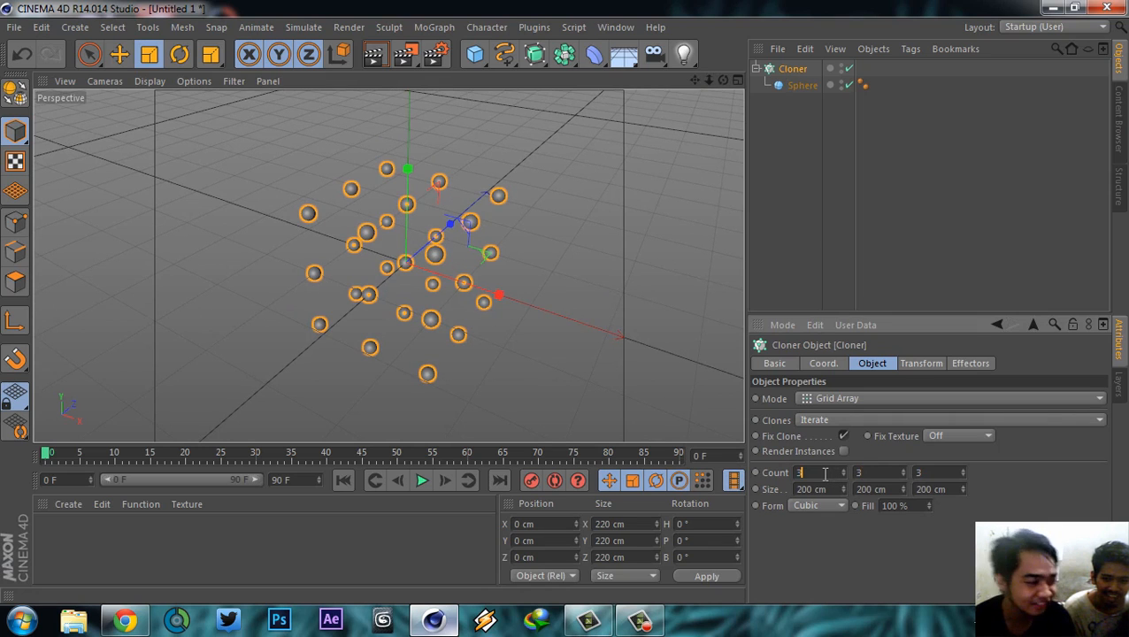
key(Tab)
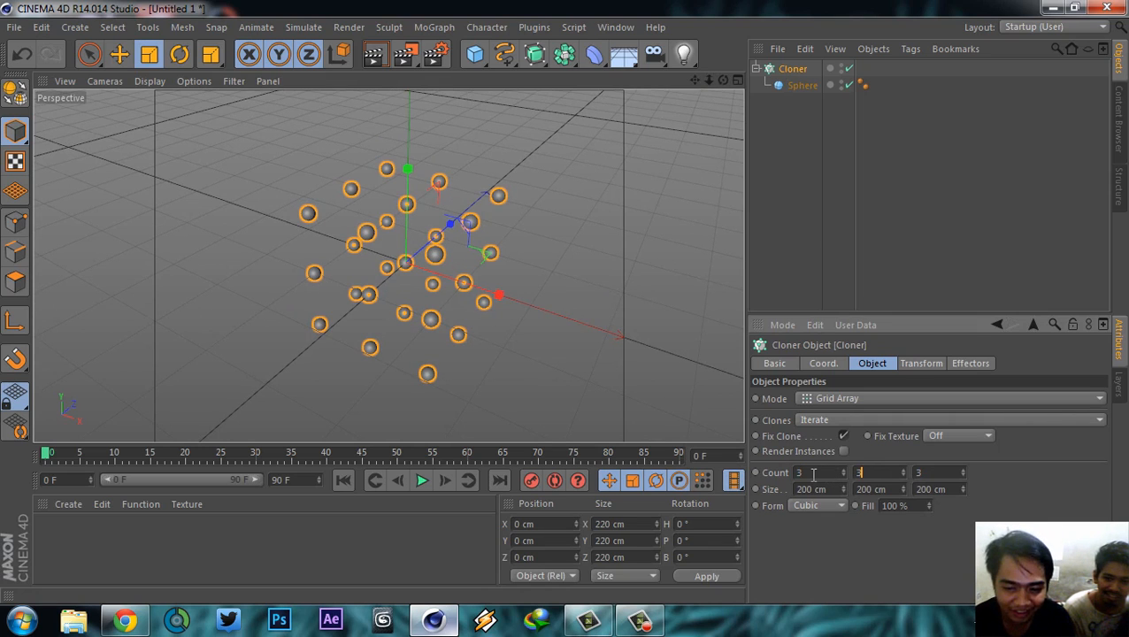
click(877, 471)
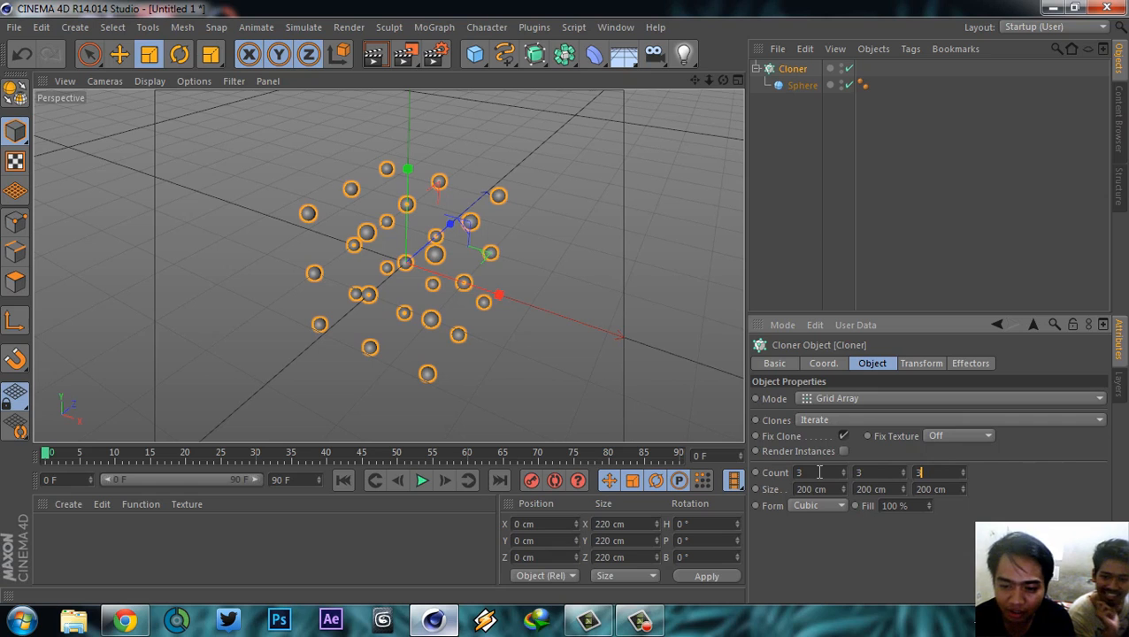
click(937, 472)
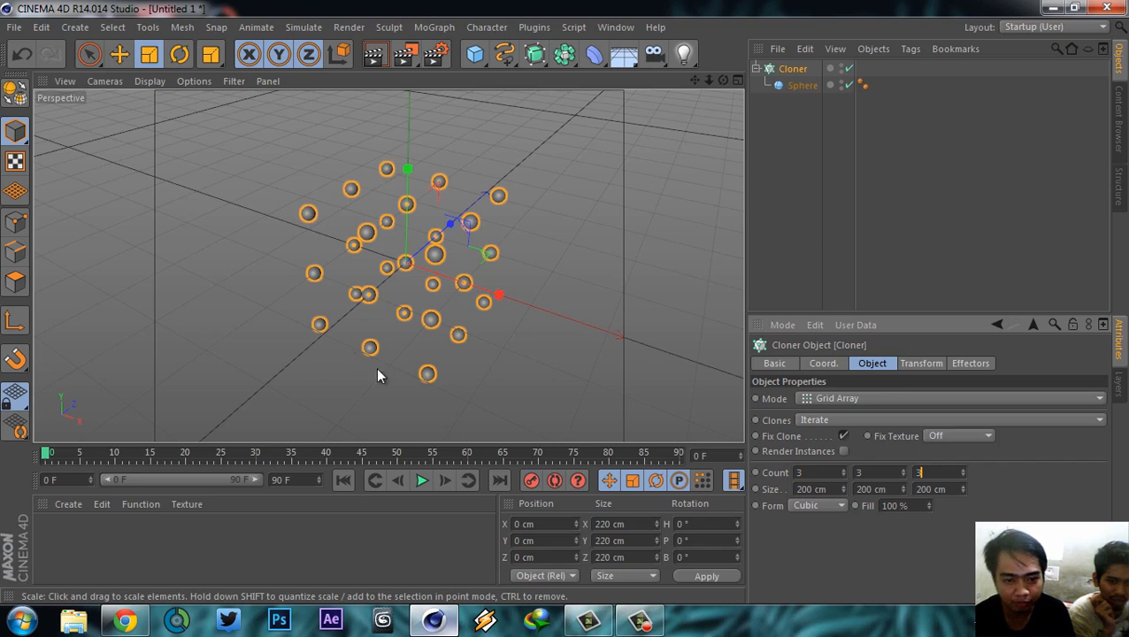
- Set the grid array's clone count to 5 on all three axes
click(809, 474)
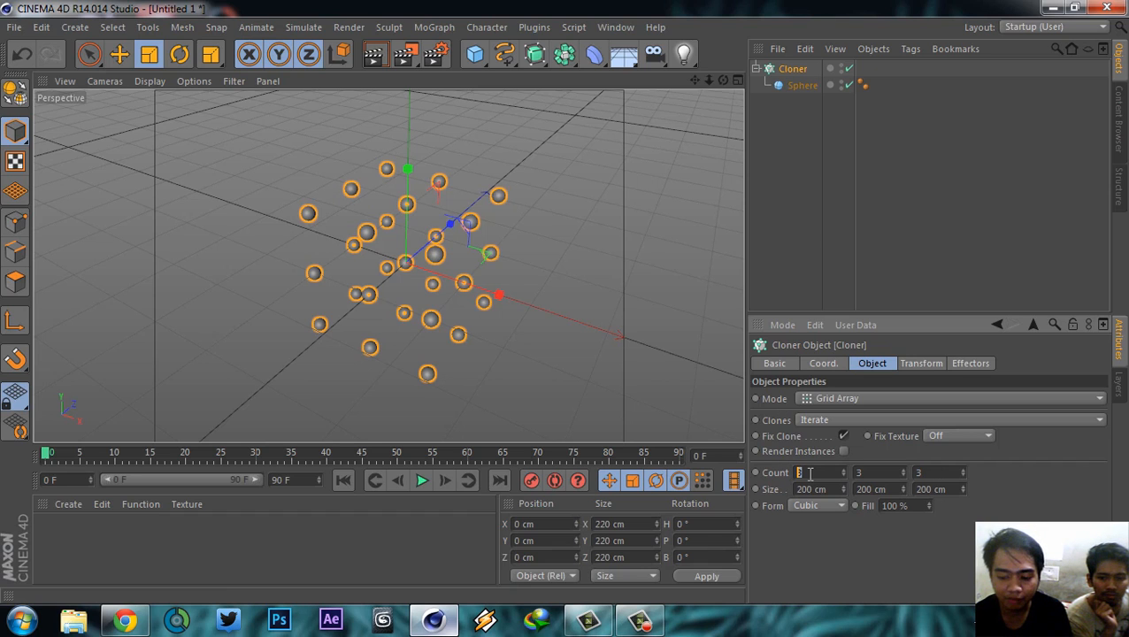
text(5)
click(858, 472)
text(5)
click(919, 472)
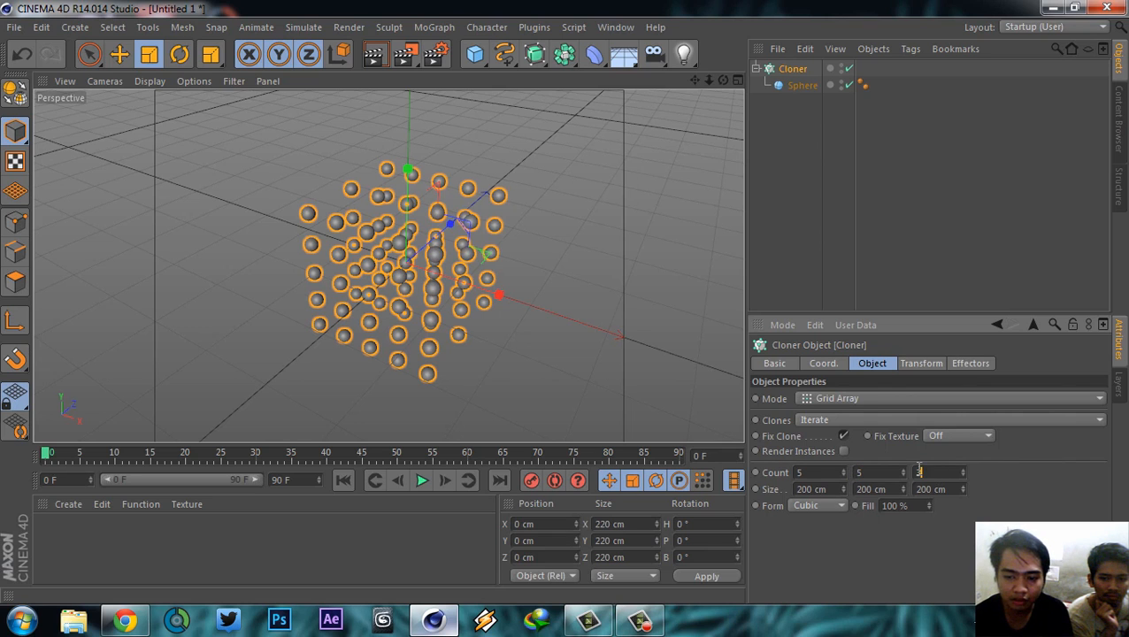
text(5)
key(Return)
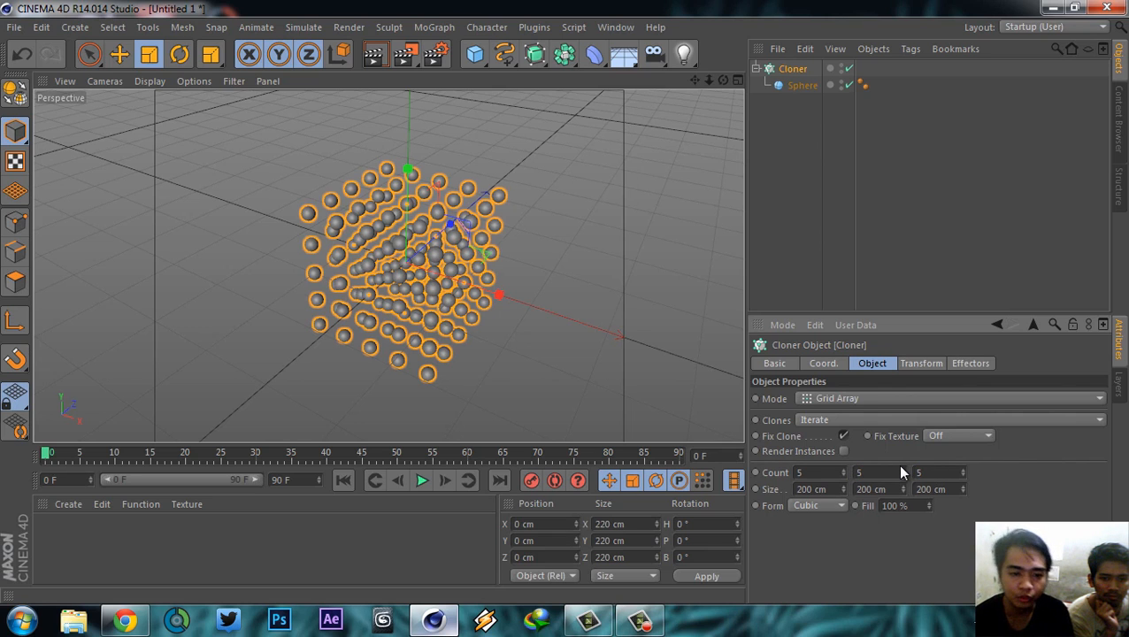
alt+drag(624, 277, 477, 240)
alt+middle_drag(489, 254, 477, 234)
scroll(463, 276, up, 3)
alt+drag(482, 254, 505, 233)
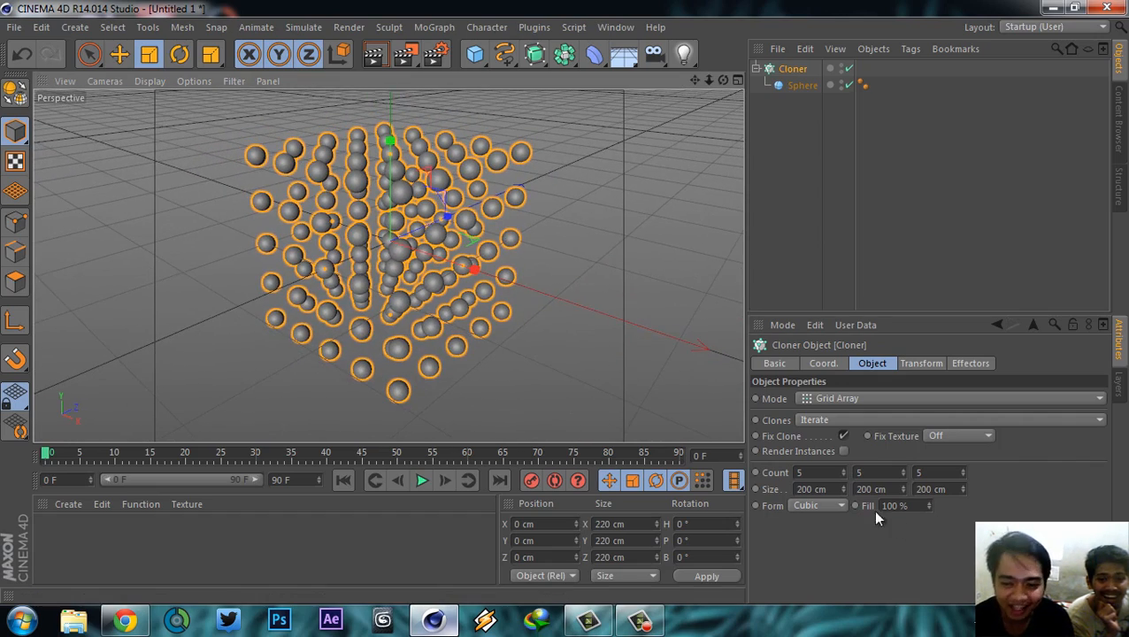
- Compare the 5 × 5 × 5 grid with the Linear mode, ending on Grid Array
click(860, 397)
click(856, 397)
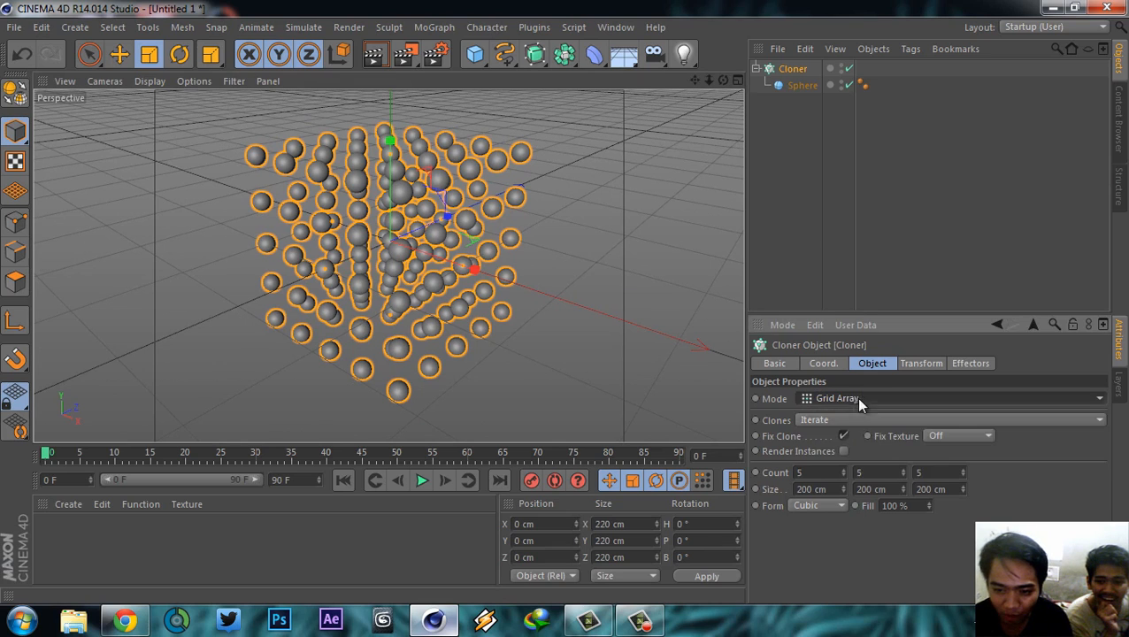
click(863, 394)
click(857, 430)
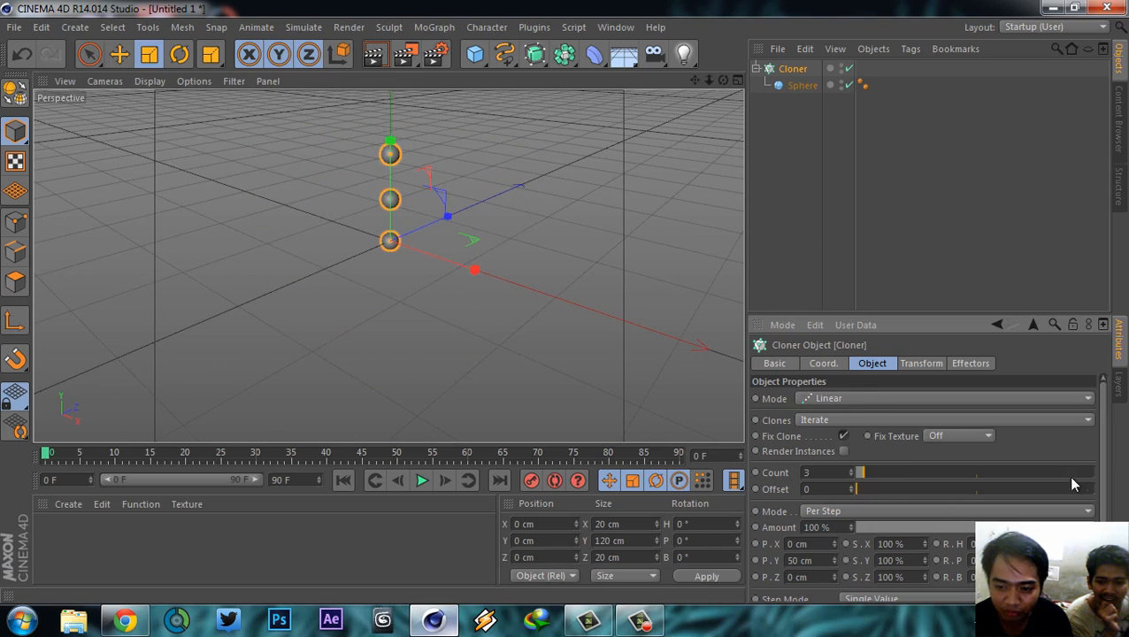
click(855, 398)
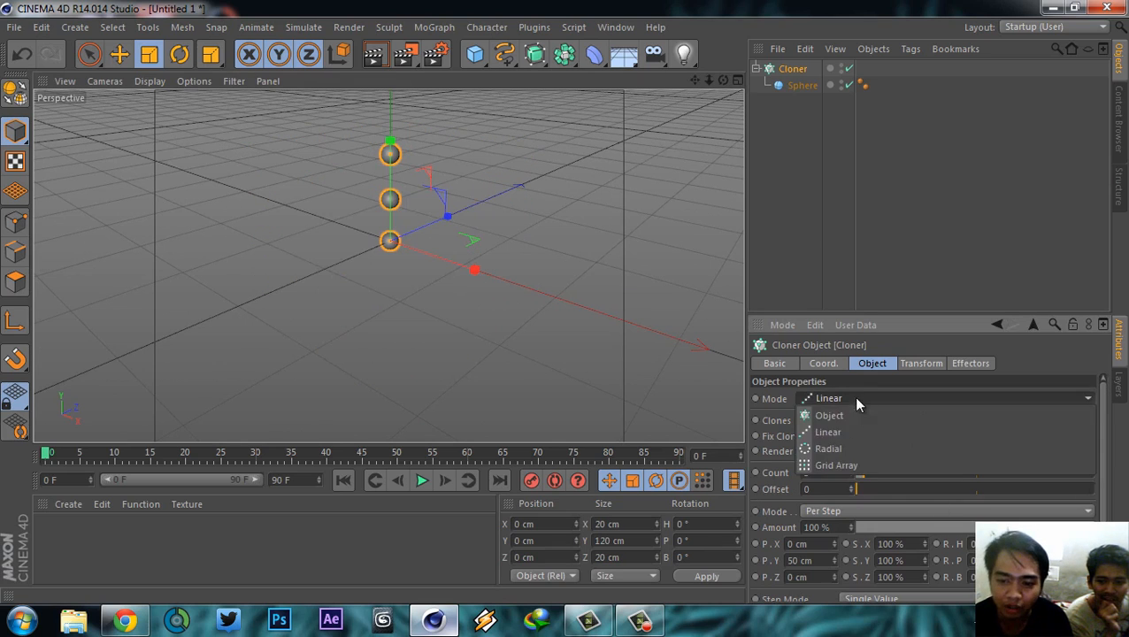
click(835, 465)
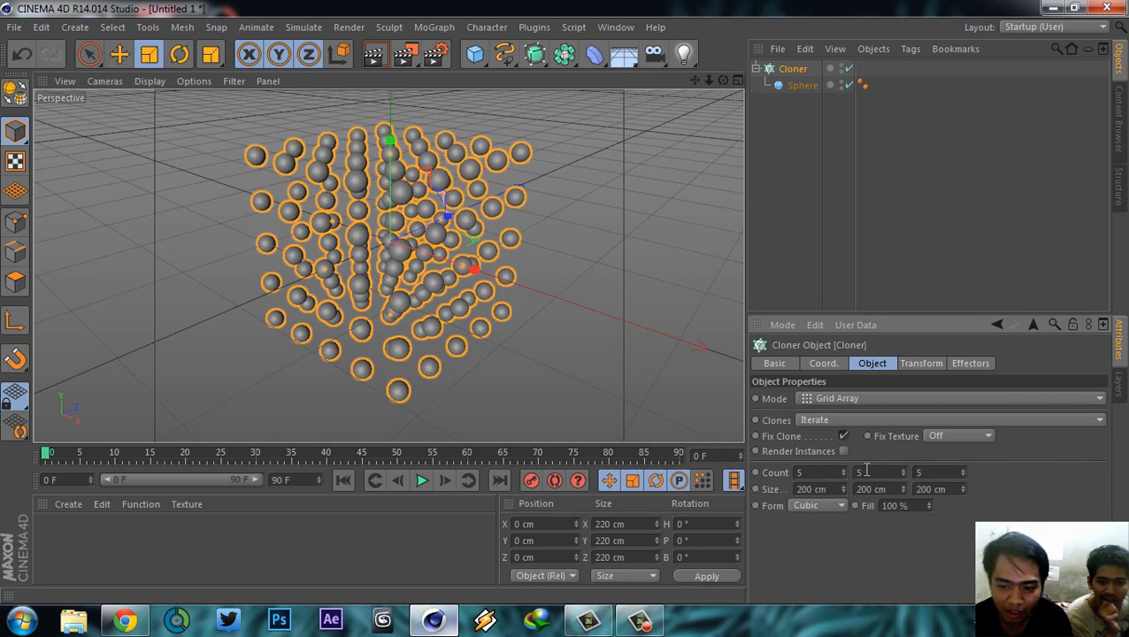
- Shrink the grid array's size freehand to about 125 cm in X, 115 cm in Y and 96 cm in Z
click(820, 489)
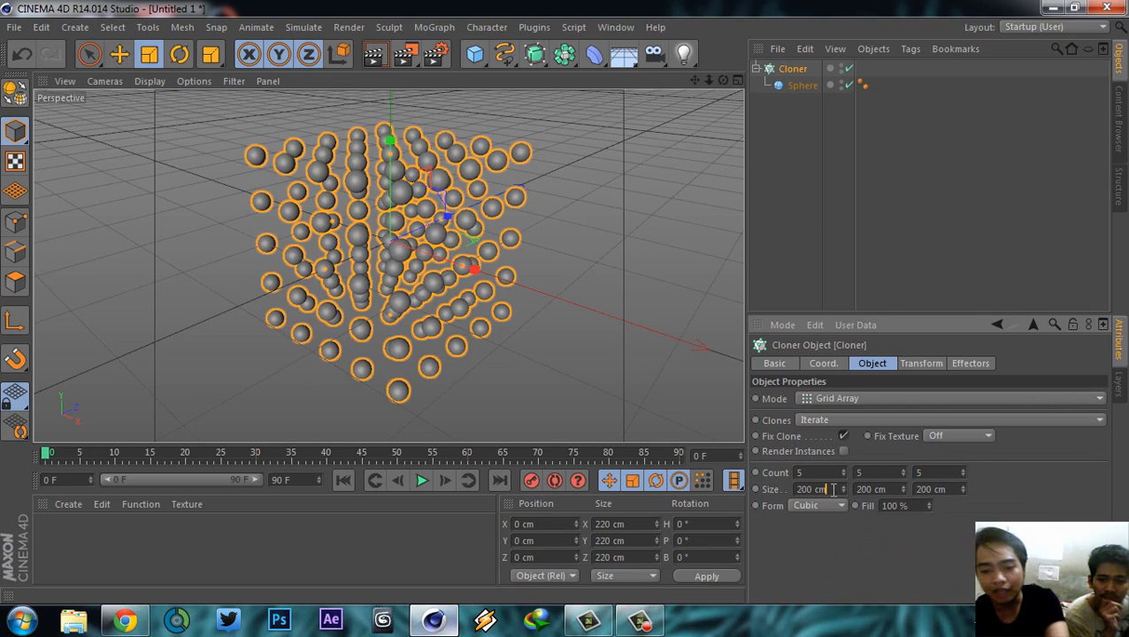
click(842, 492)
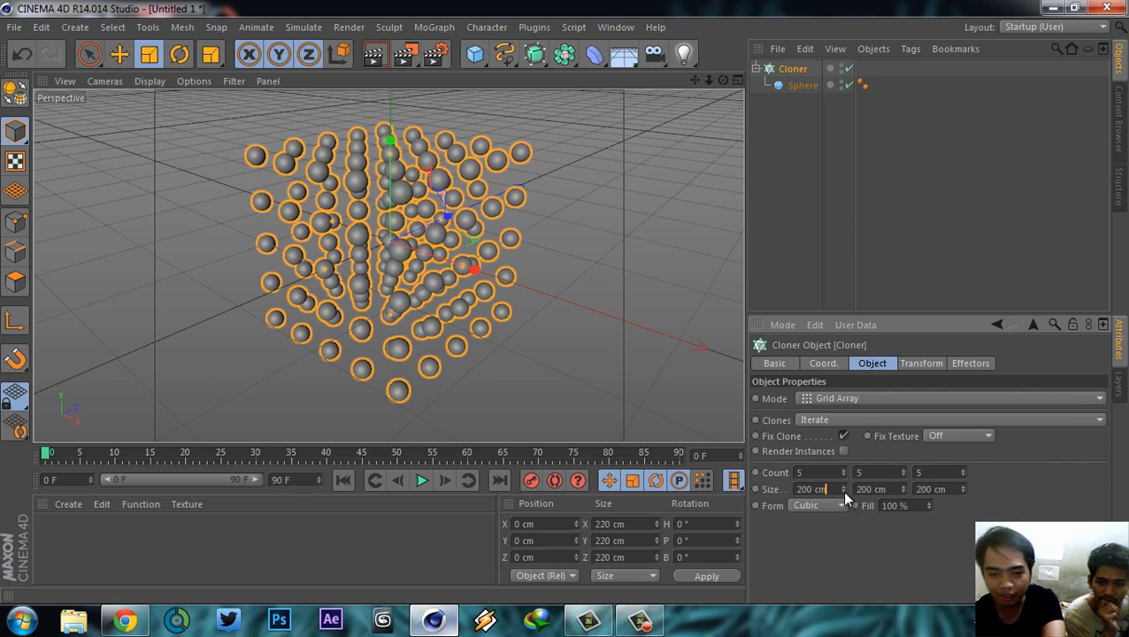
drag(841, 490, 842, 508)
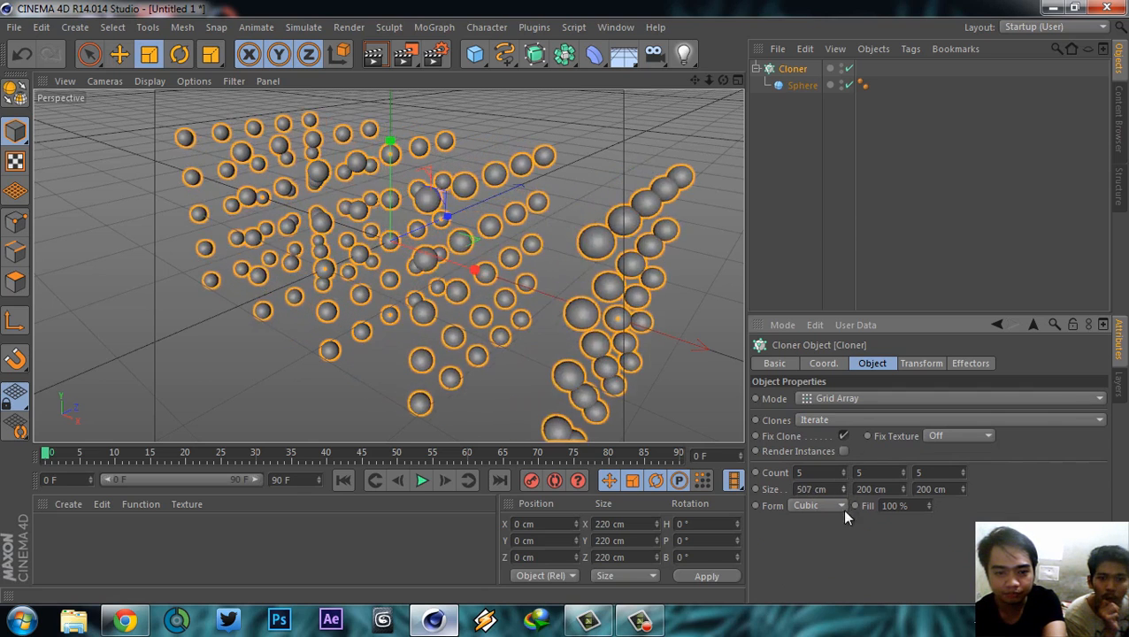
mouse_move(843, 547)
mouse_down()
mouse_move(842, 477)
mouse_move(845, 533)
mouse_move(841, 492)
mouse_up()
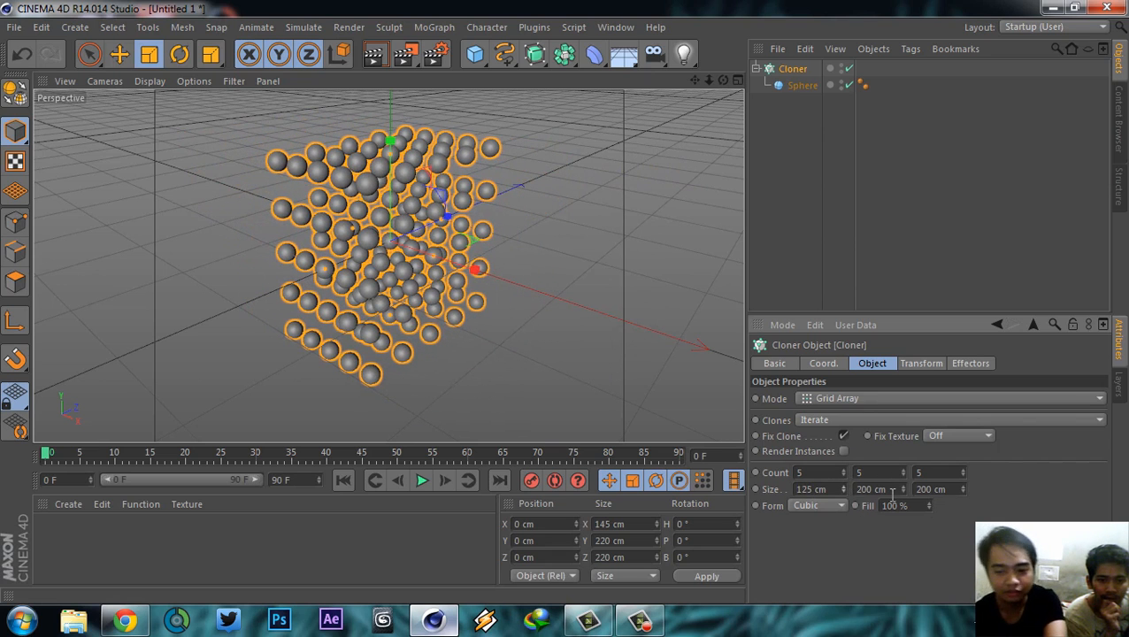
drag(828, 489, 786, 487)
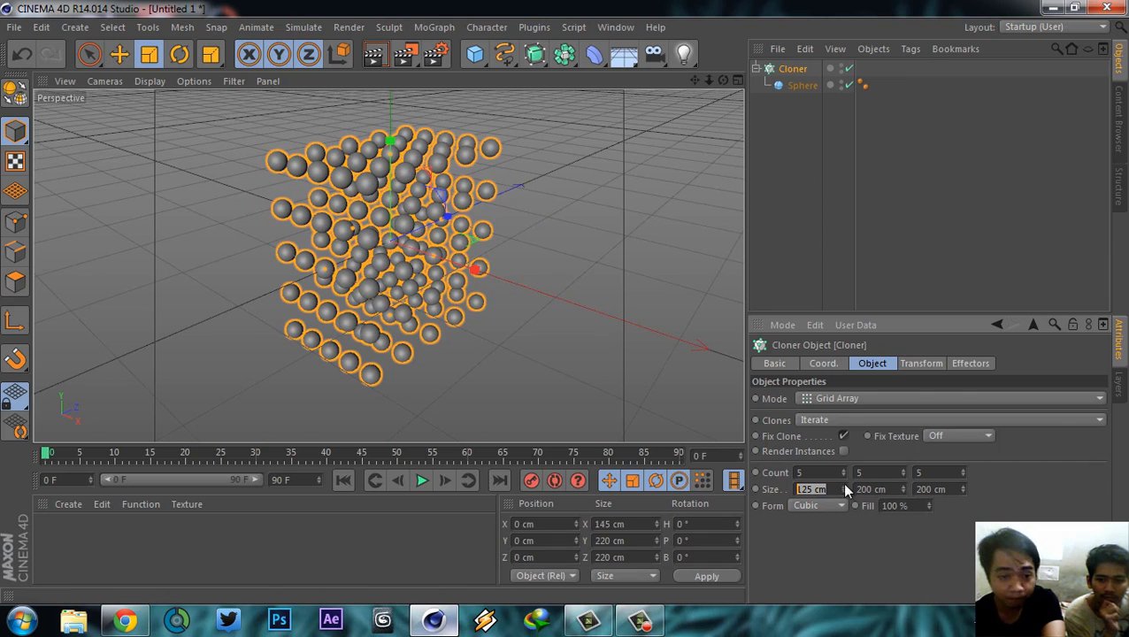
mouse_move(901, 487)
mouse_down()
mouse_move(901, 498)
mouse_move(901, 487)
mouse_up()
alt+drag(453, 290, 304, 181)
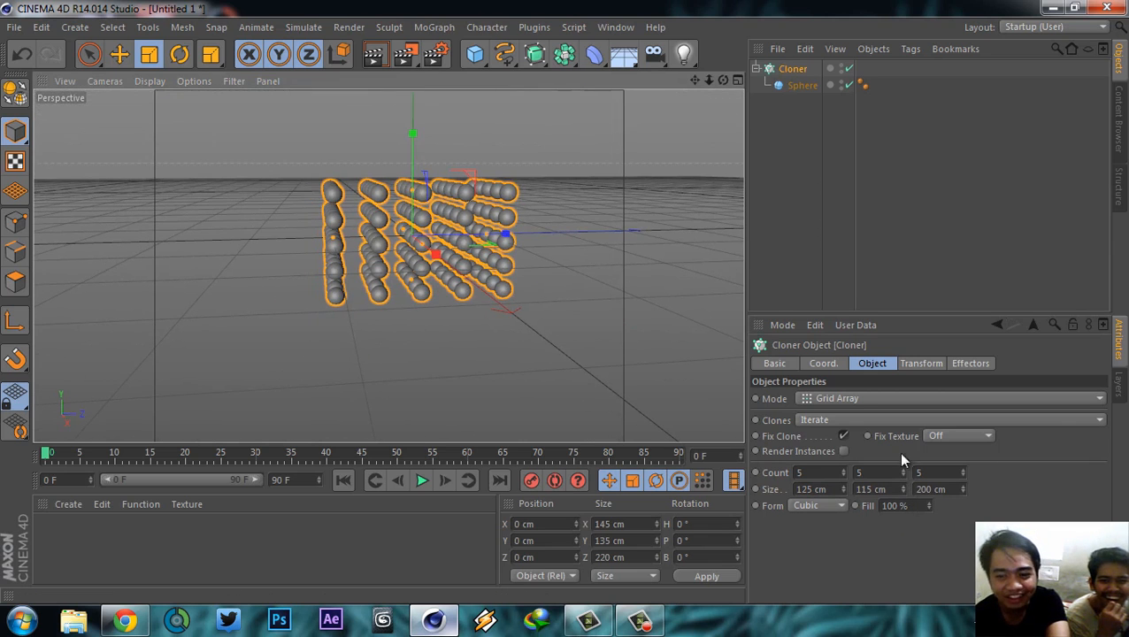
mouse_move(963, 488)
mouse_down()
mouse_move(962, 539)
mouse_move(961, 484)
mouse_up()
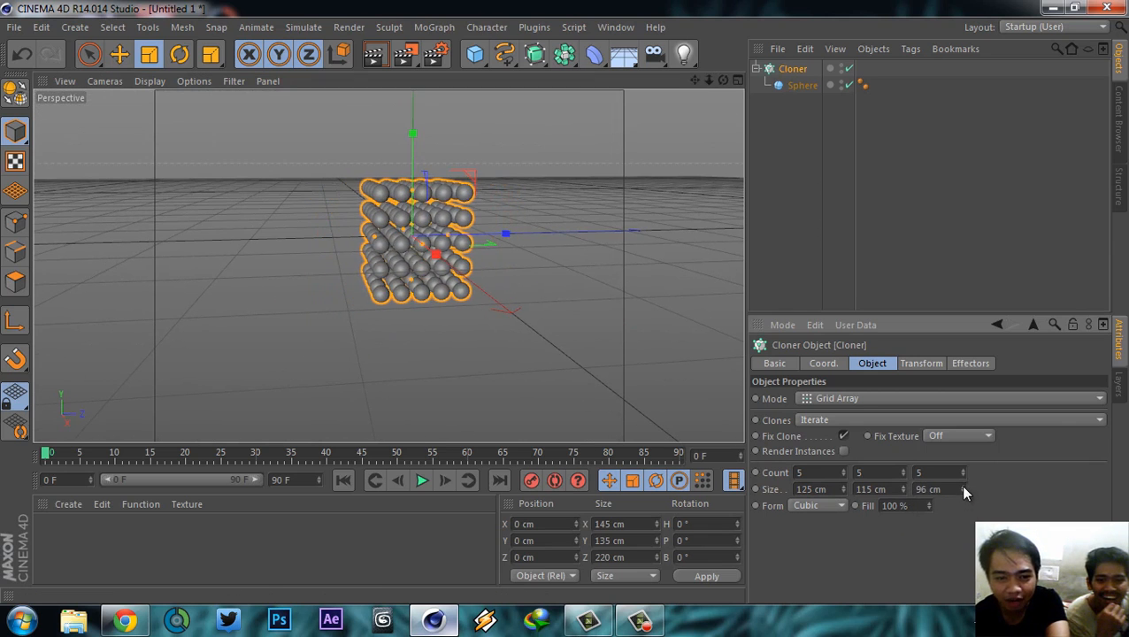
- Set the grid array's size to 100 cm on all three axes
click(816, 489)
text(100)
key(Tab)
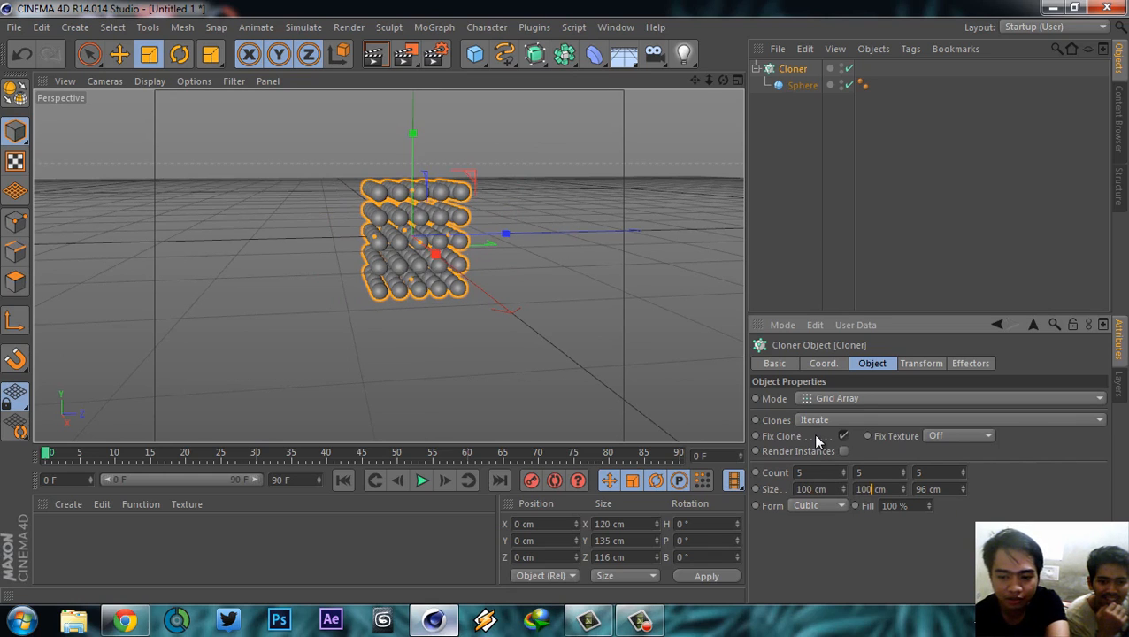
text(100)
key(Tab)
text(100)
key(Return)
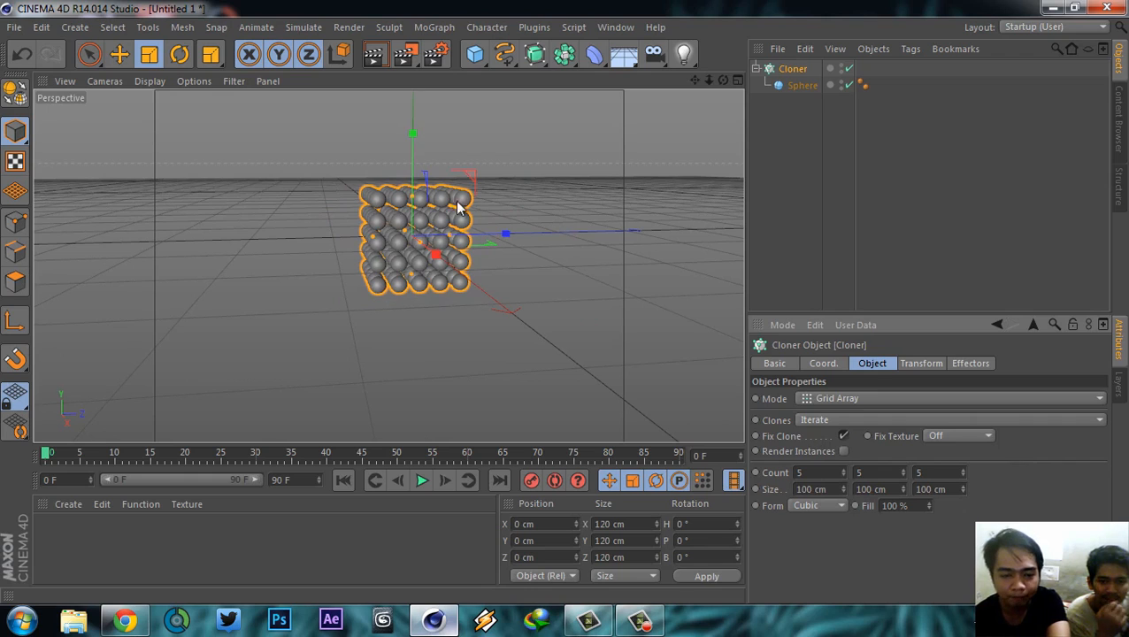
alt+right_drag(399, 263, 402, 170)
alt+middle_drag(393, 211, 364, 289)
alt+drag(325, 222, 518, 218)
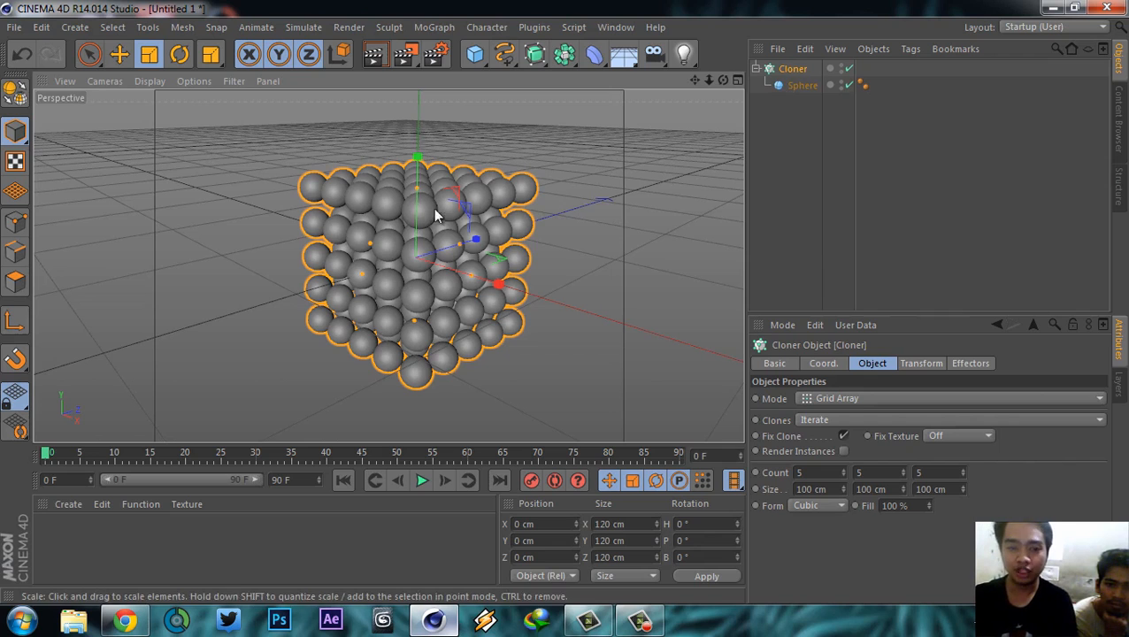
click(25, 29)
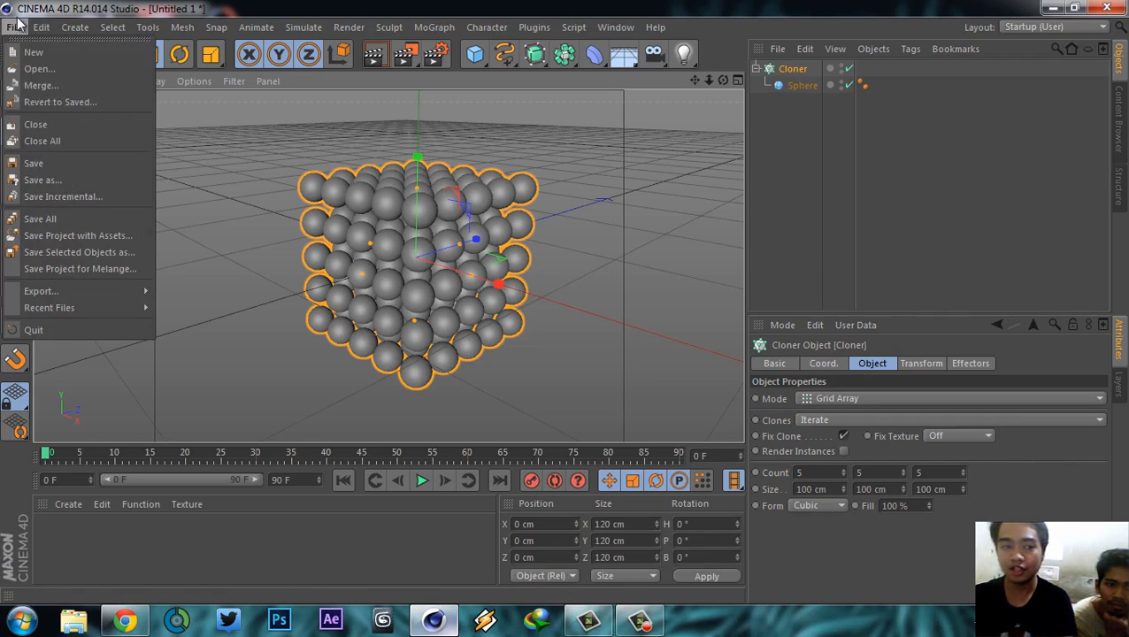
mouse_move(304, 27)
click(469, 7)
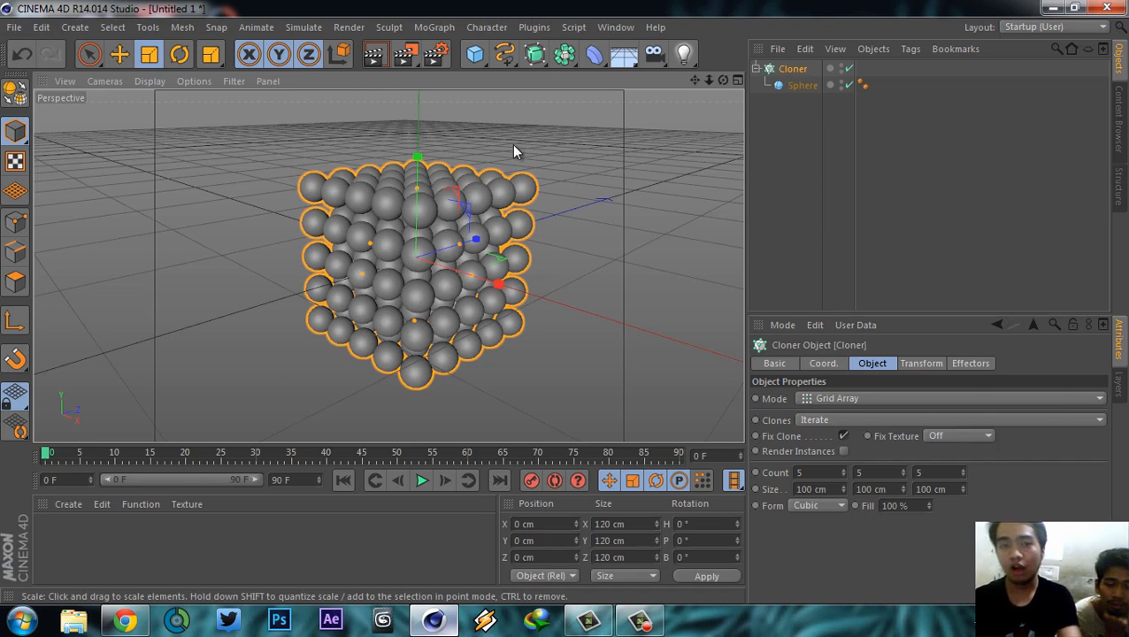
- Render the sphere grid in the active view, clear the render and deselect the Cloner
alt+drag(546, 161, 549, 231)
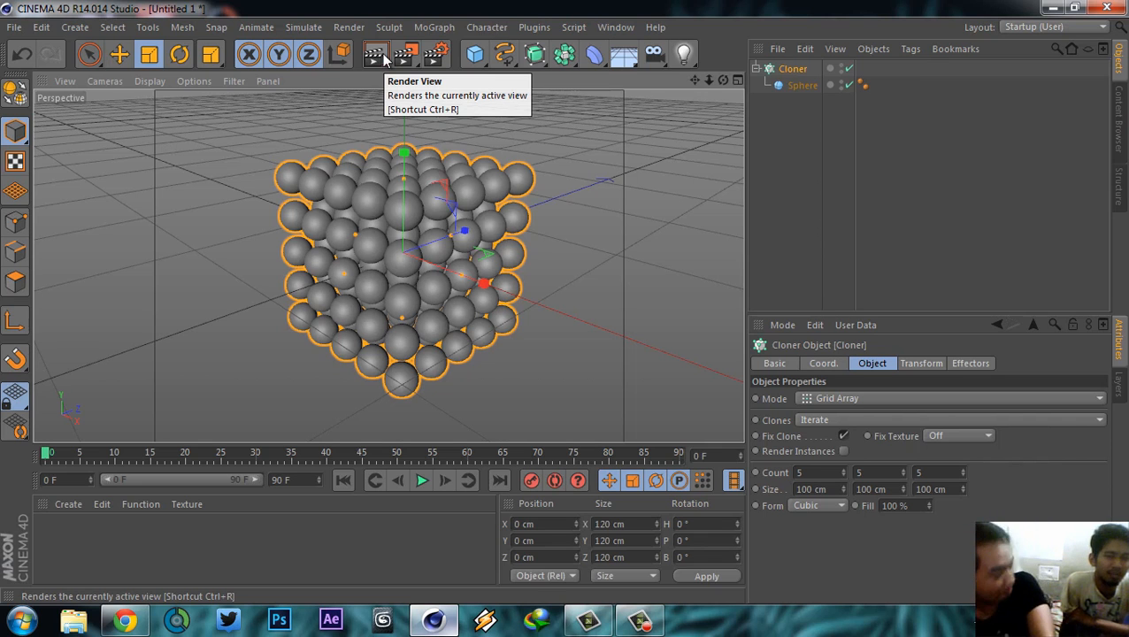
alt+middle_drag(469, 162, 466, 159)
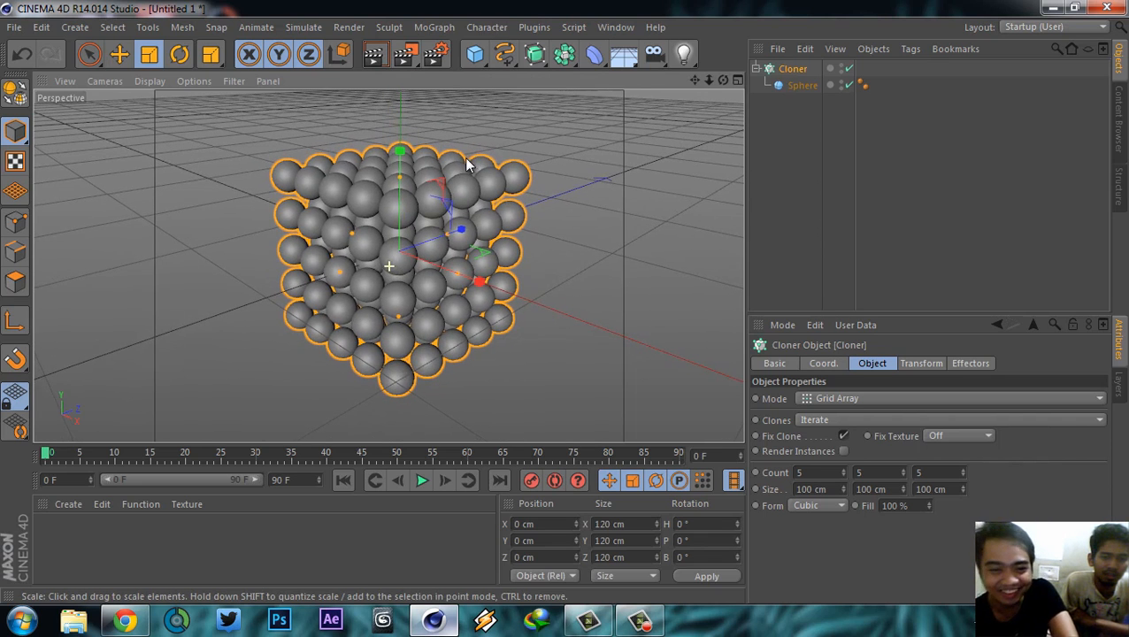
click(377, 56)
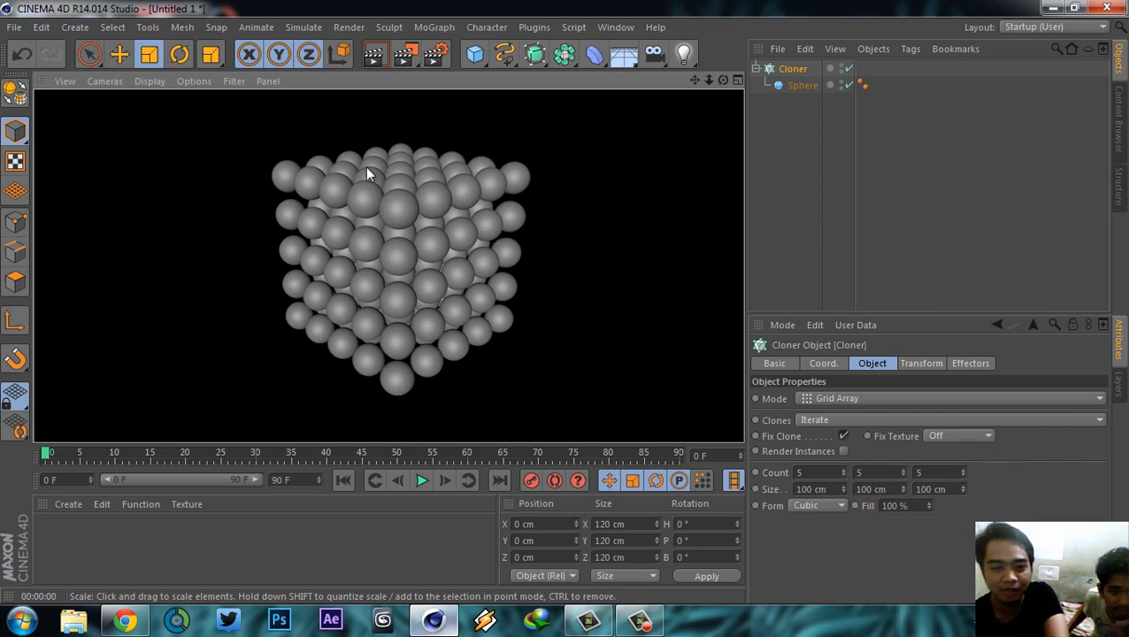
click(544, 159)
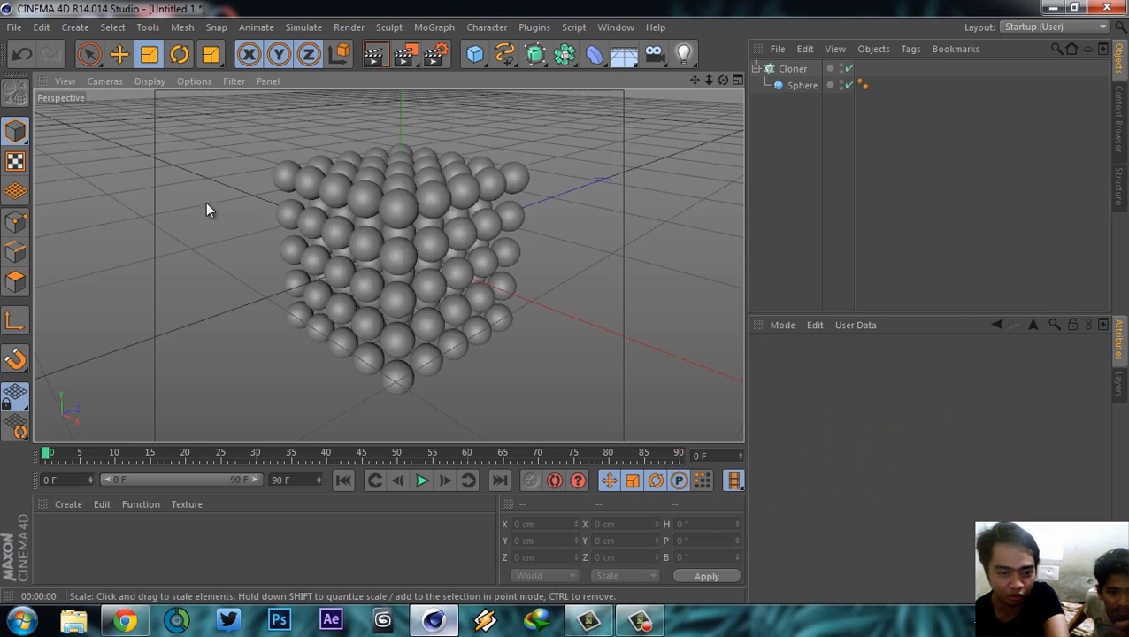
- Render the sphere grid in the viewport again from two other angles, returning to the editor view after each render
alt+drag(548, 233, 535, 219)
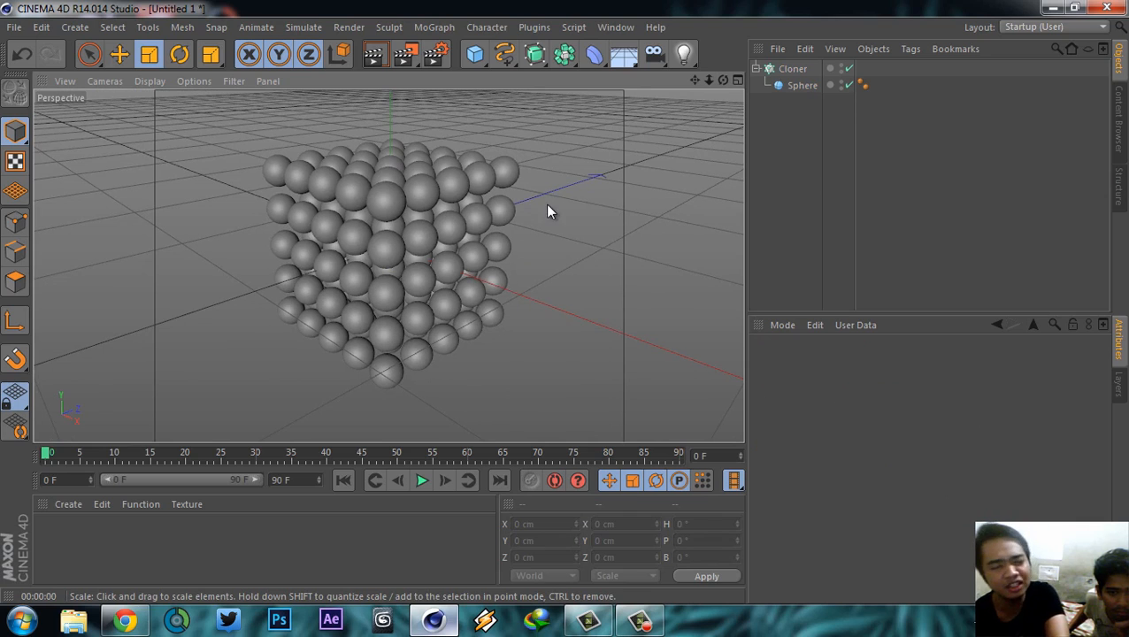
click(375, 56)
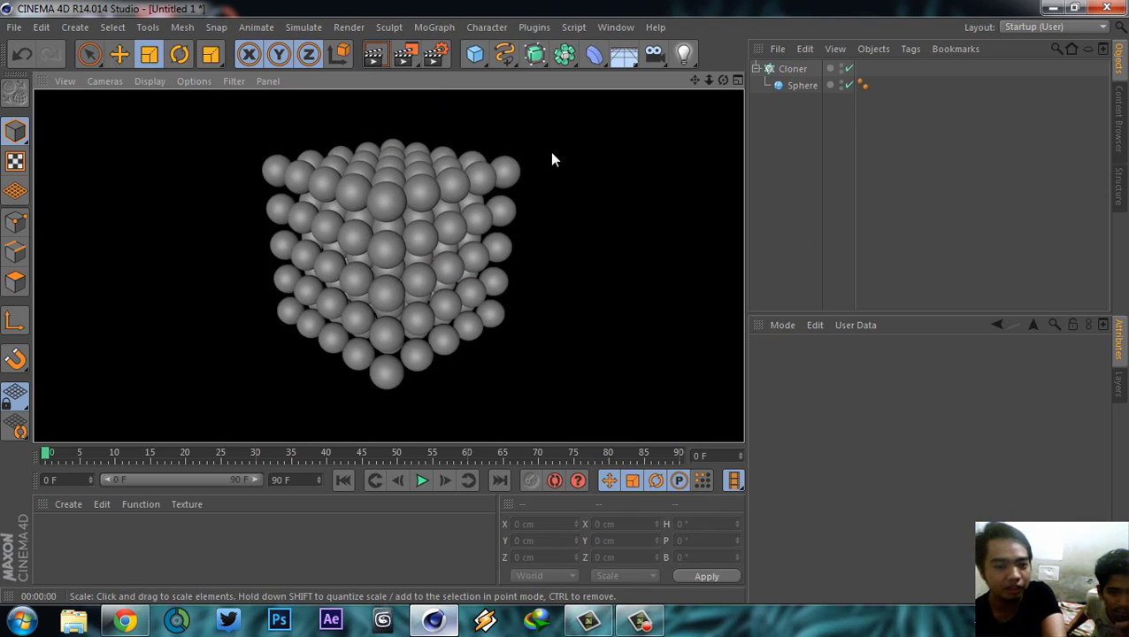
click(561, 192)
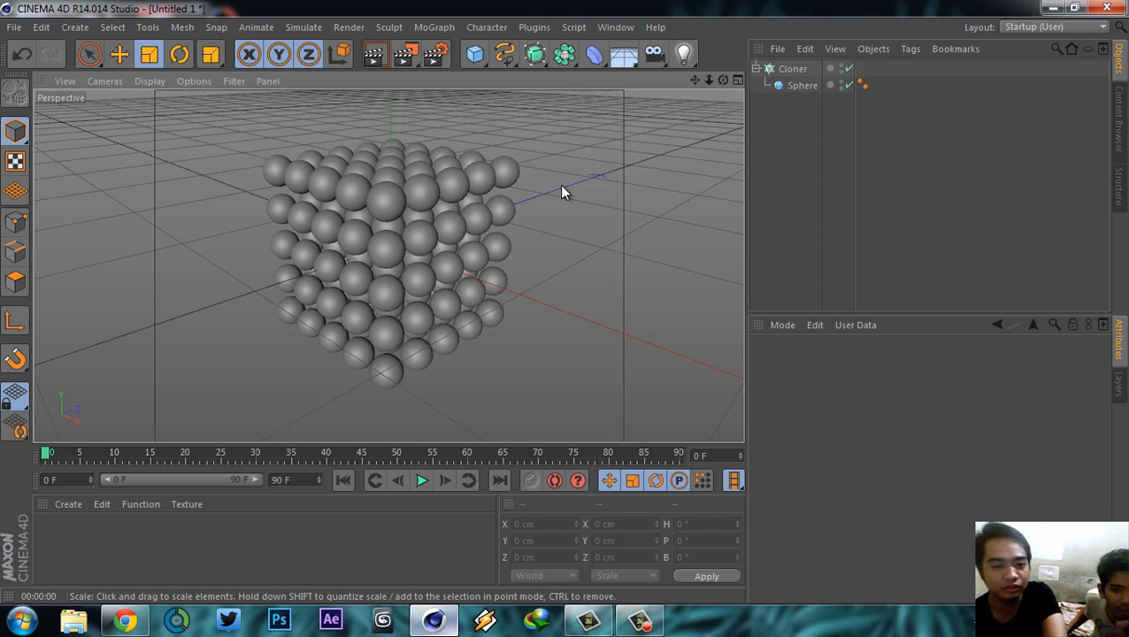
alt+middle_drag(562, 185, 571, 190)
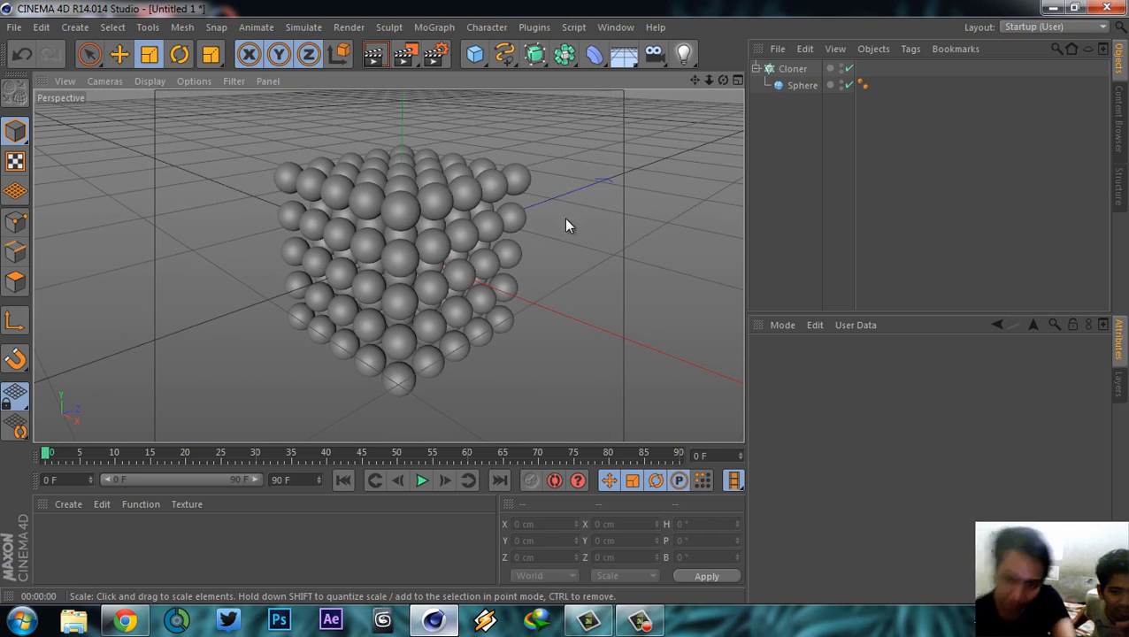
alt+drag(560, 227, 505, 297)
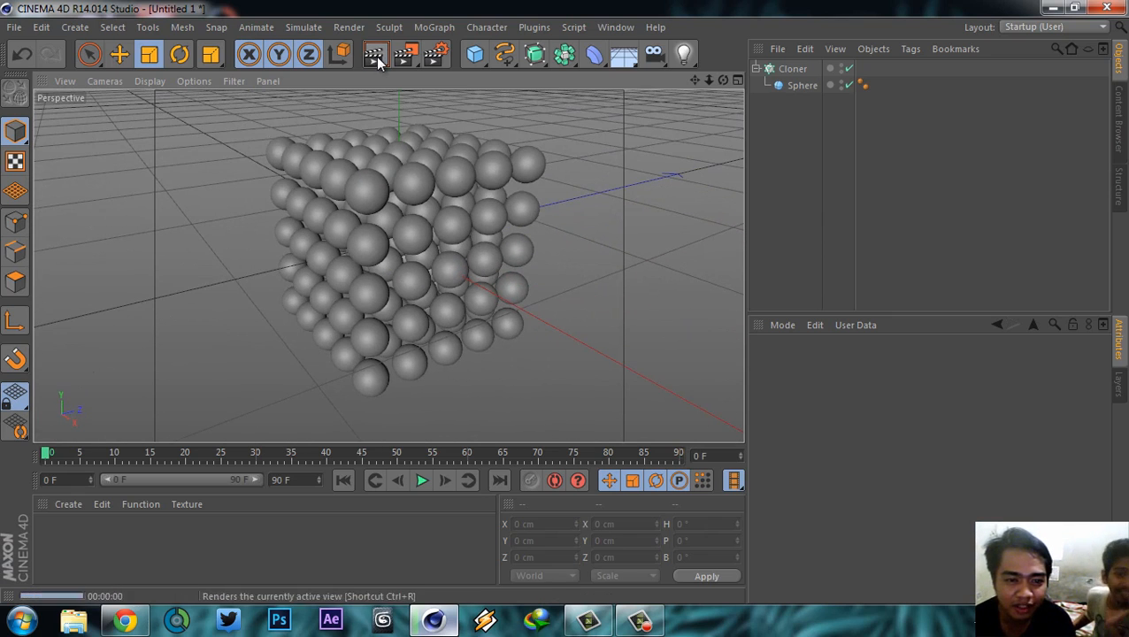
click(375, 56)
click(562, 209)
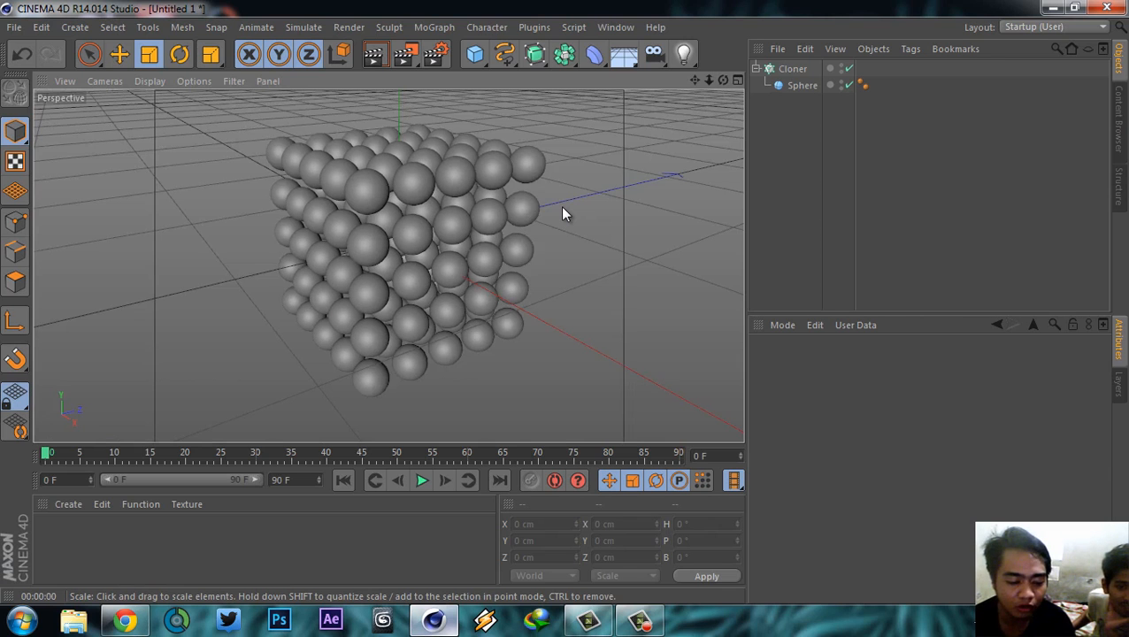
key(ctrl+r)
click(563, 209)
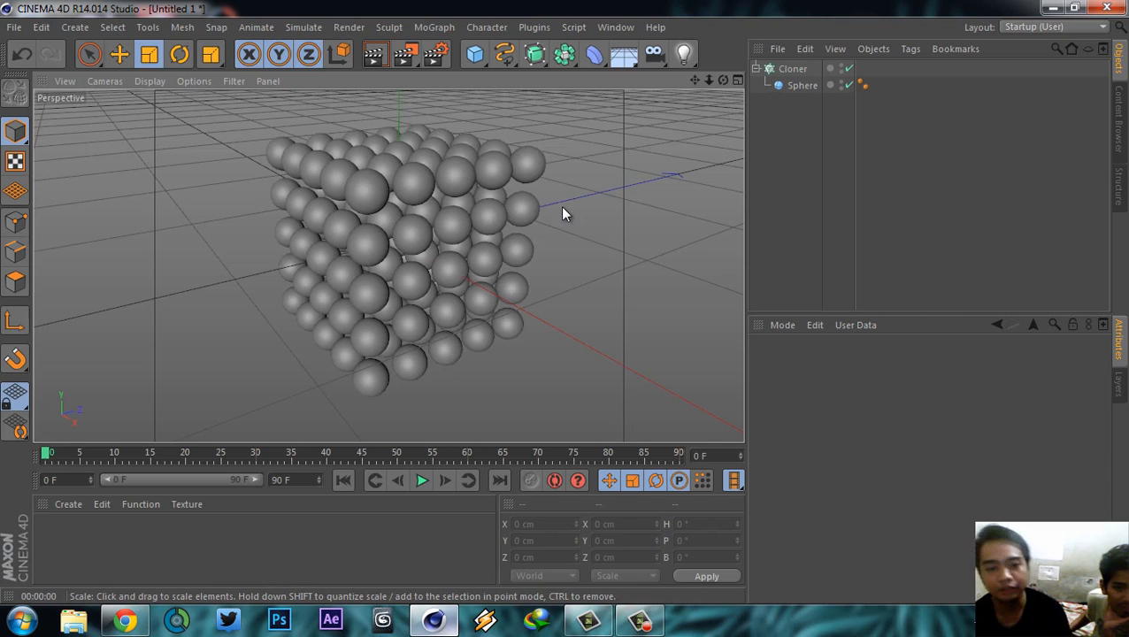
- Render the grid once more from a clearly different side and return to the editor view
mouse_move(537, 234)
alt+mouse_down()
mouse_move(544, 269)
mouse_move(500, 251)
mouse_move(533, 242)
mouse_move(514, 253)
alt+mouse_up()
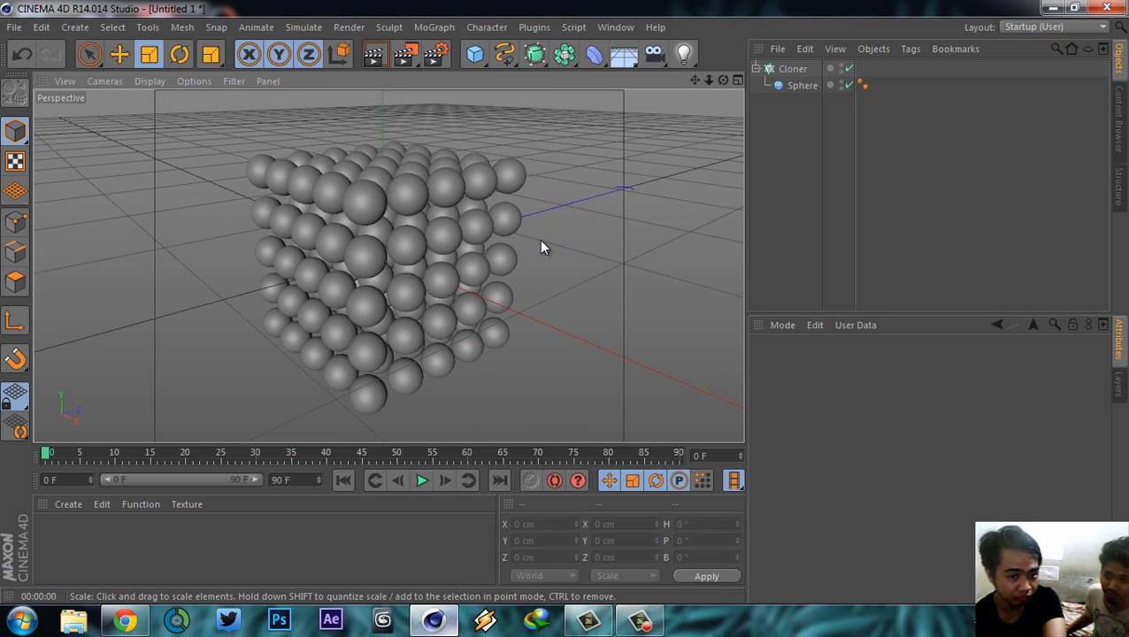
alt+drag(537, 249, 586, 254)
key(ctrl+r)
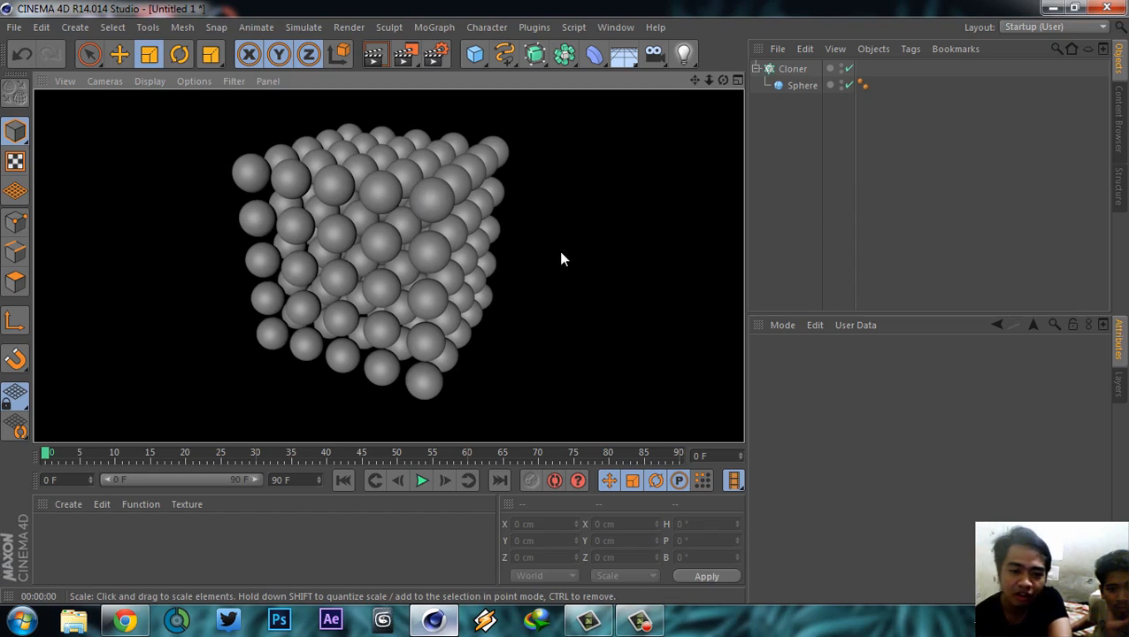
alt+drag(550, 248, 483, 337)
click(484, 341)
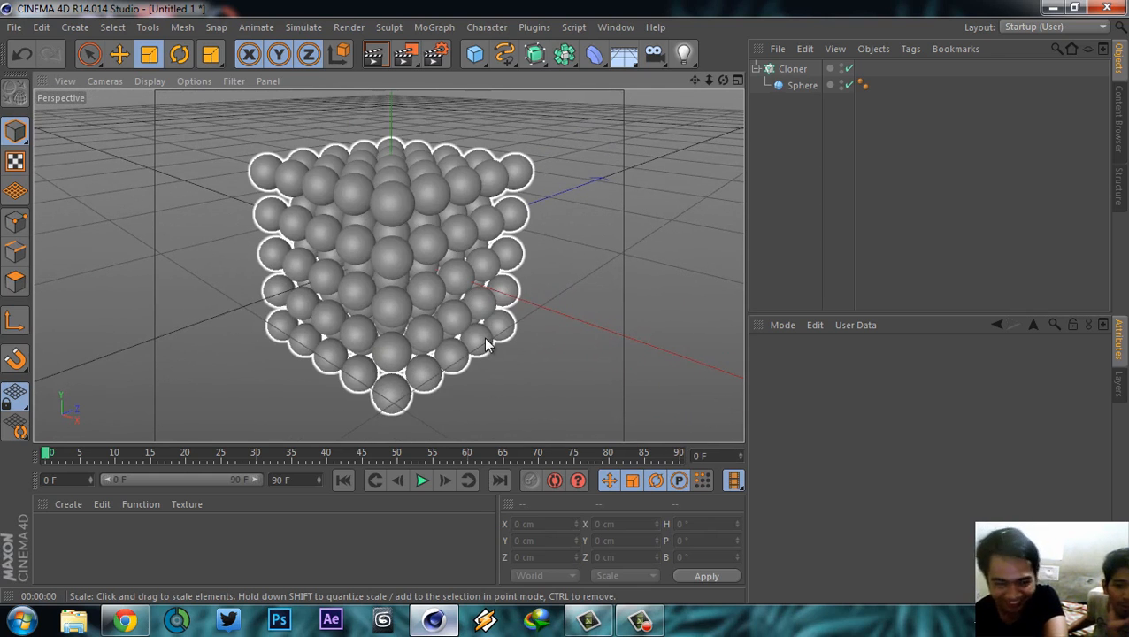
click(585, 358)
alt+drag(586, 356, 532, 303)
click(530, 306)
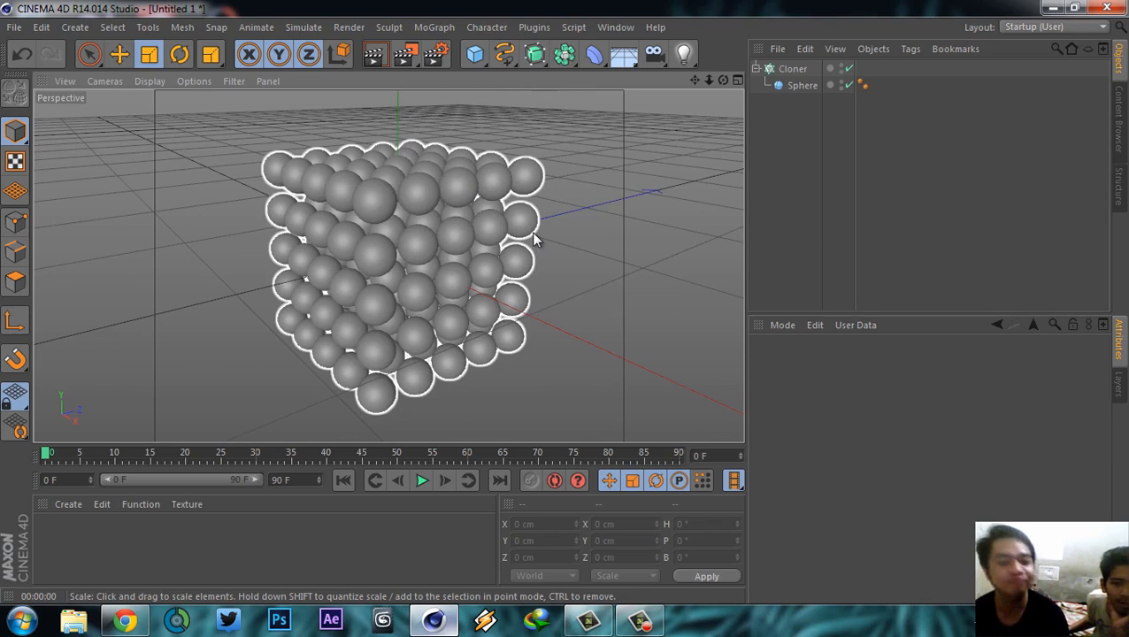
click(556, 266)
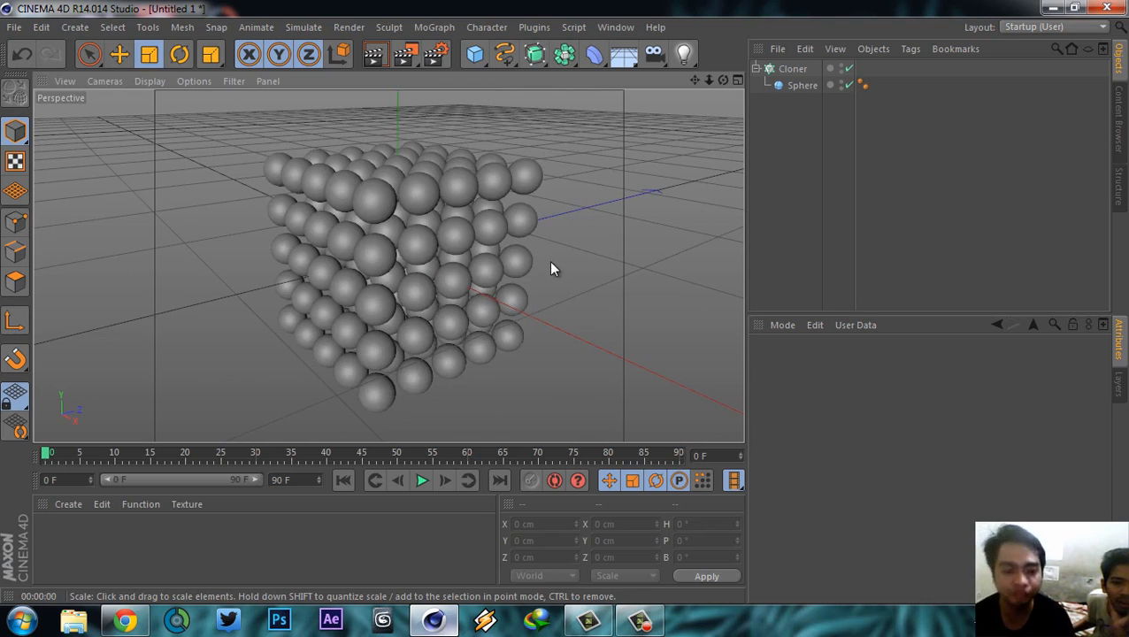
- Select the Sphere inside the Cloner
click(803, 86)
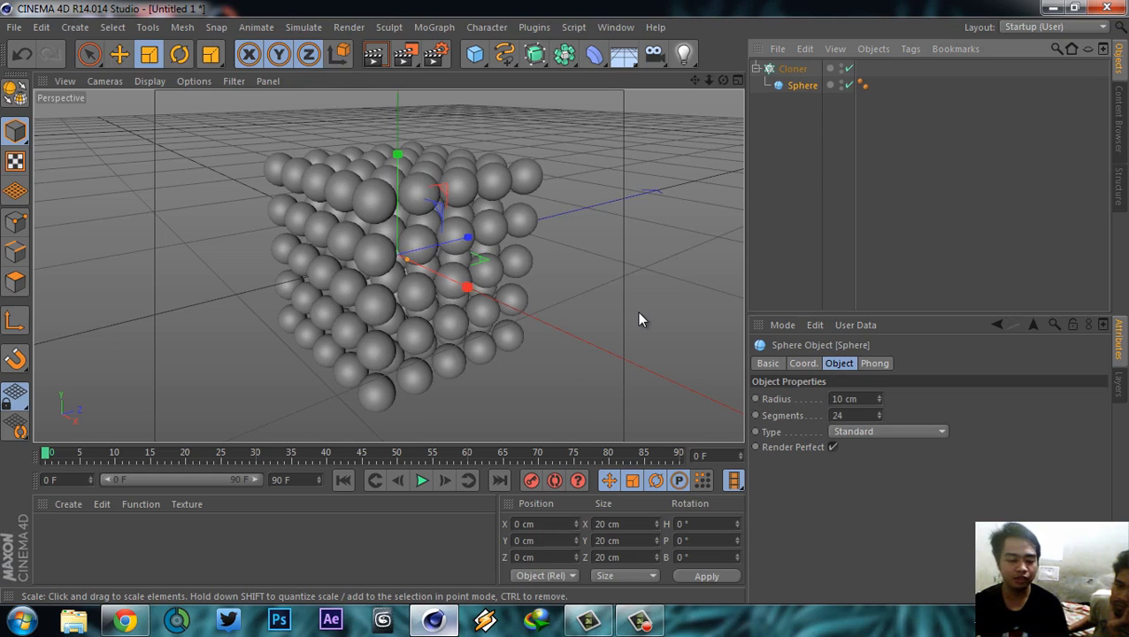
alt+drag(555, 310, 554, 279)
alt+middle_drag(555, 281, 558, 280)
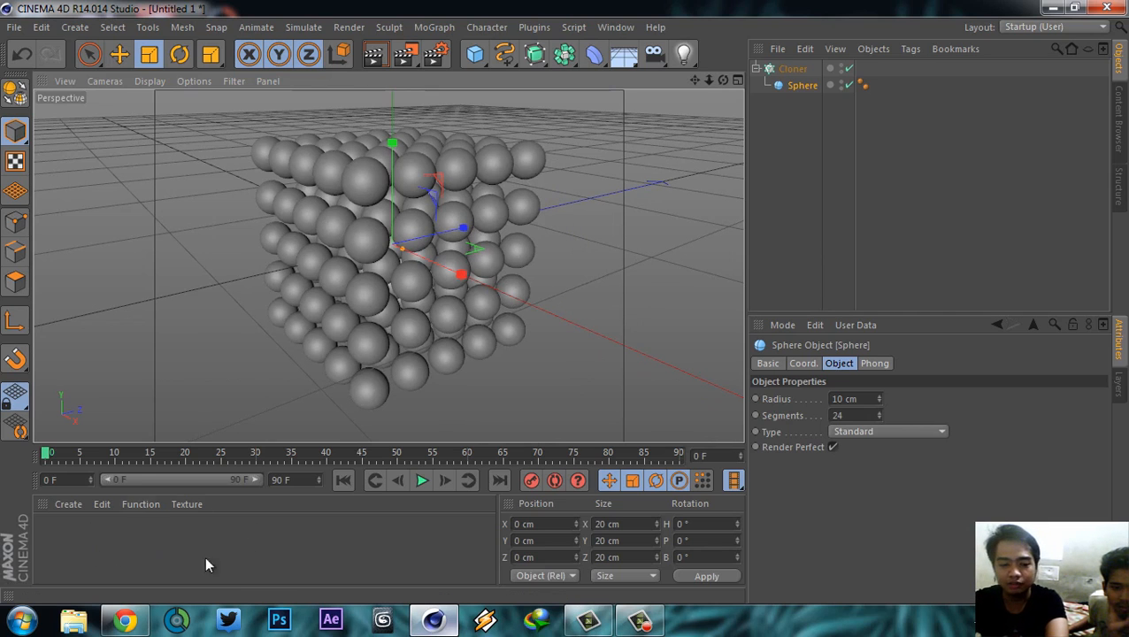
- Create a new default material and delete it again
click(70, 503)
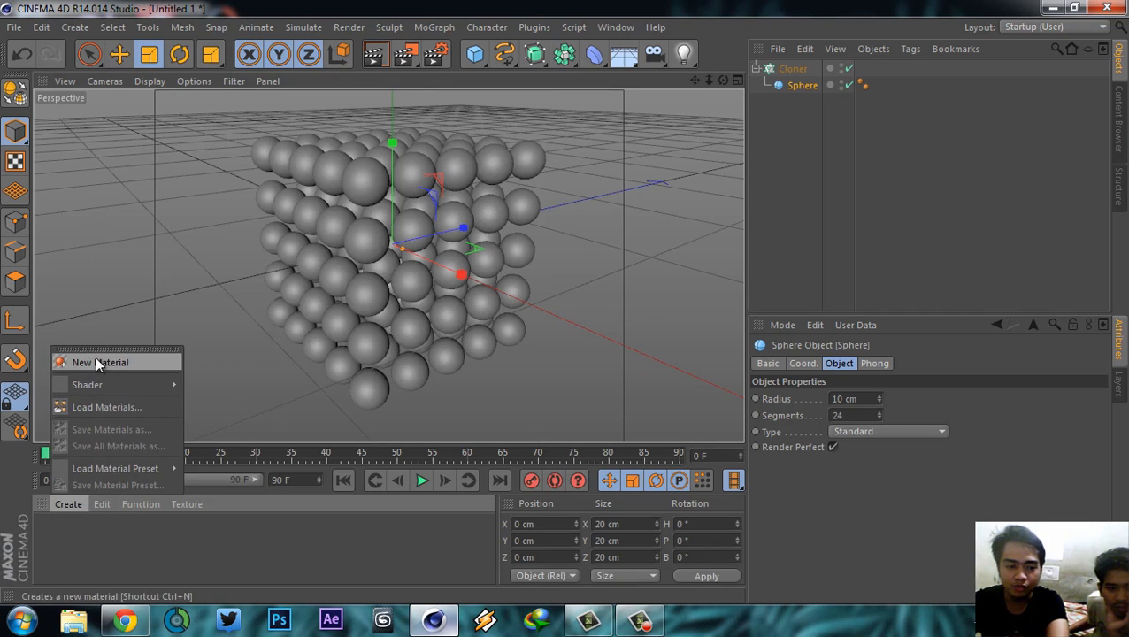
click(98, 362)
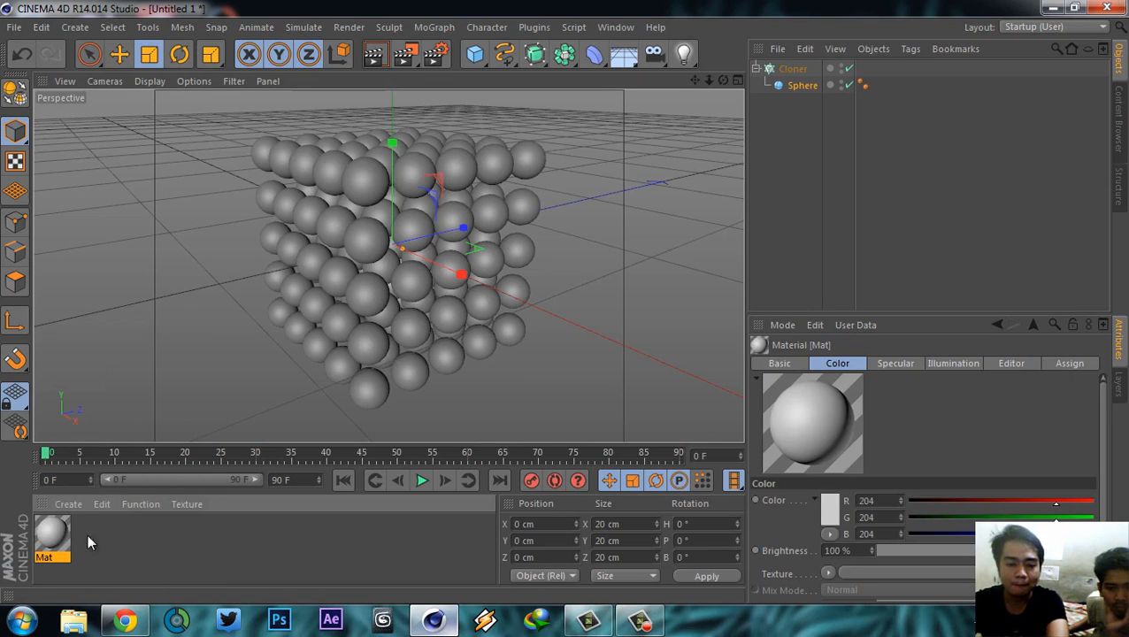
key(Delete)
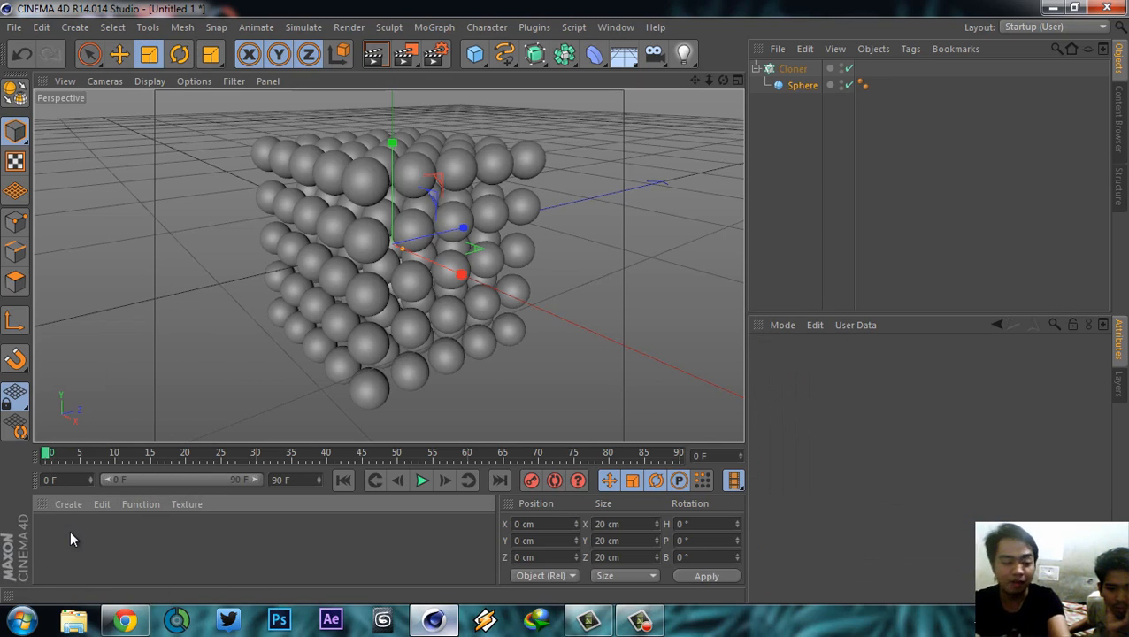
click(69, 506)
click(200, 580)
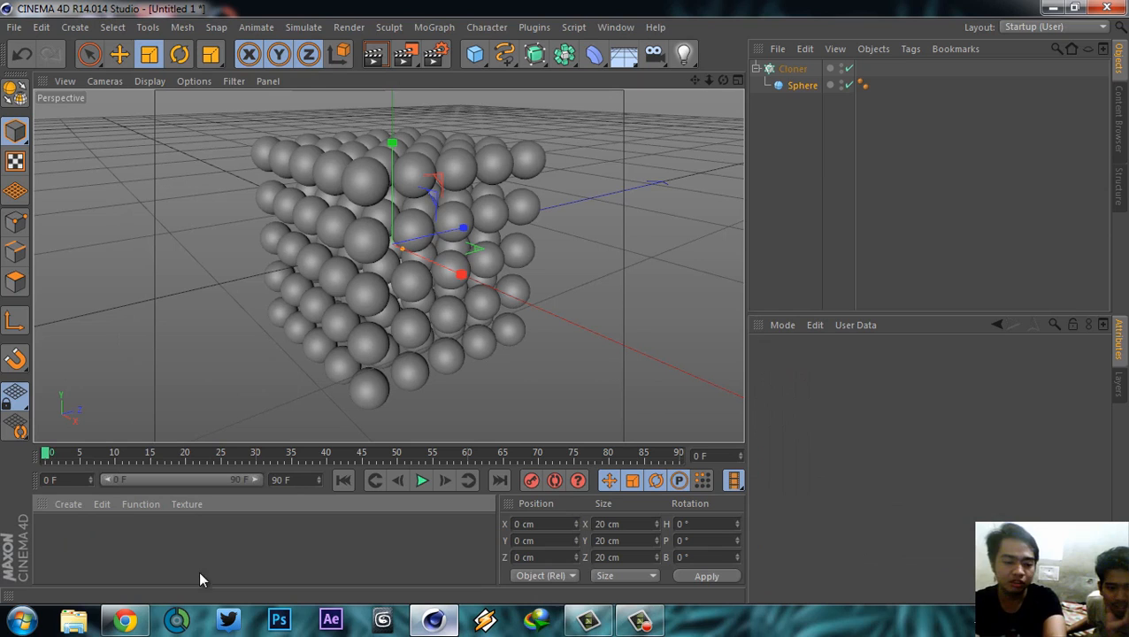
- Create several default materials in the Material Manager and delete them all
double_click(109, 536)
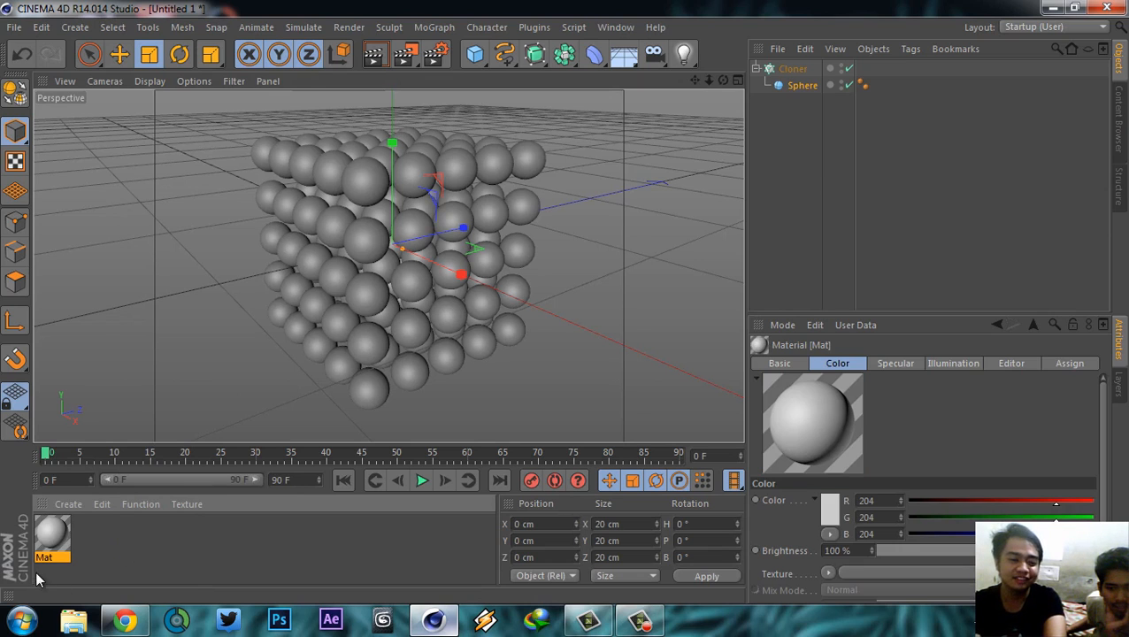
double_click(136, 542)
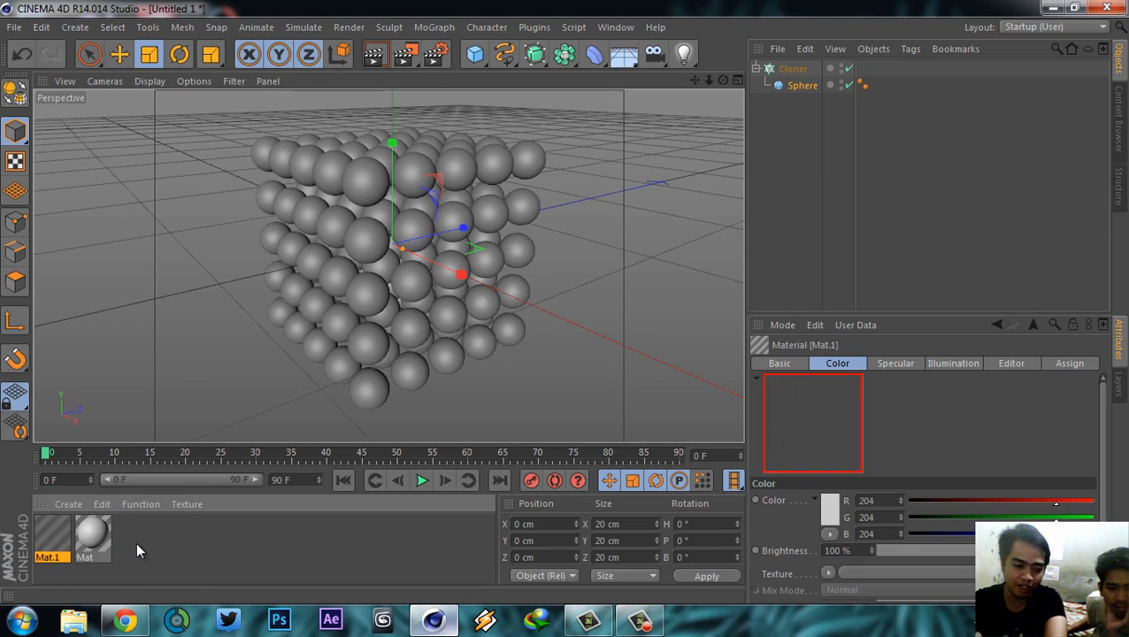
double_click(232, 554)
double_click(309, 534)
drag(244, 561, 92, 543)
key(Delete)
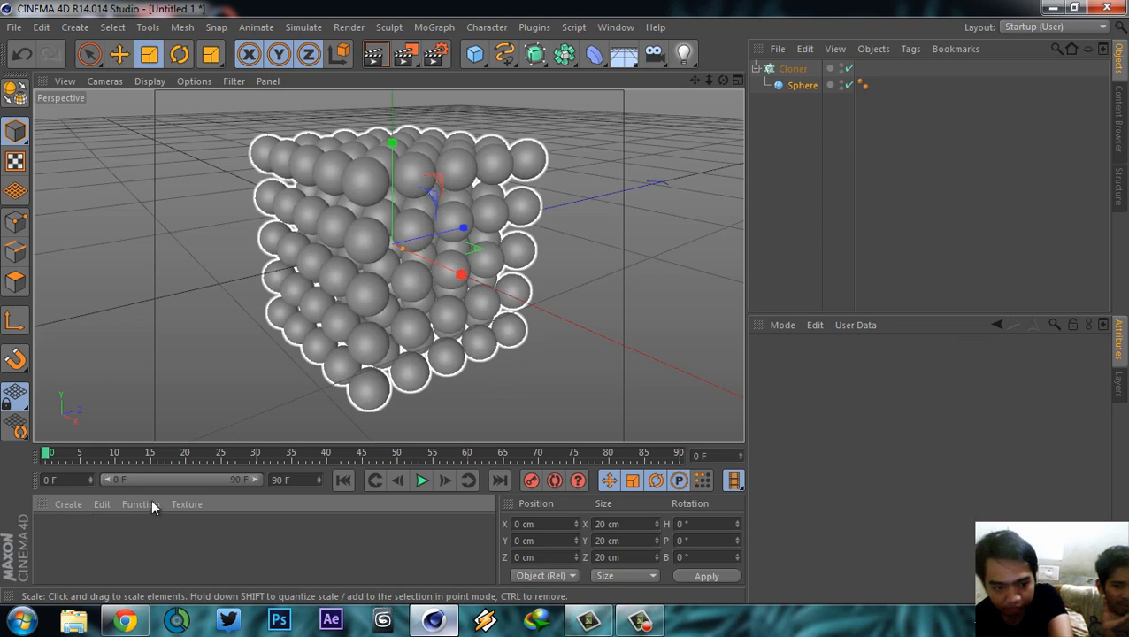
- Create one new material and open it in the Material Editor, placing the window clear of most of the grid
double_click(204, 537)
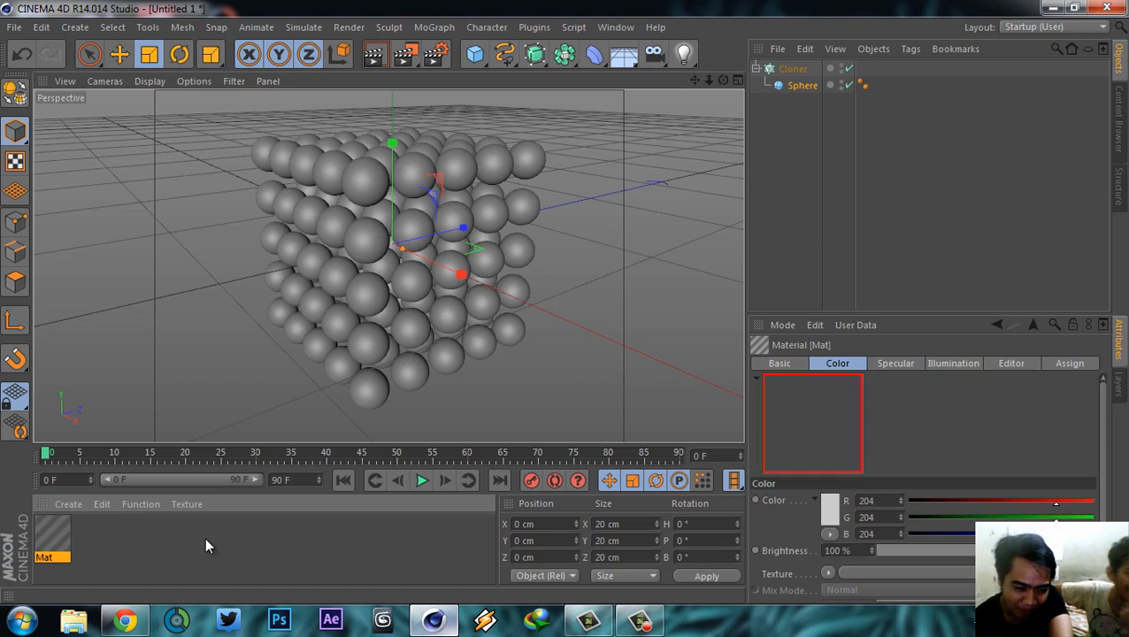
double_click(55, 537)
drag(496, 148, 731, 168)
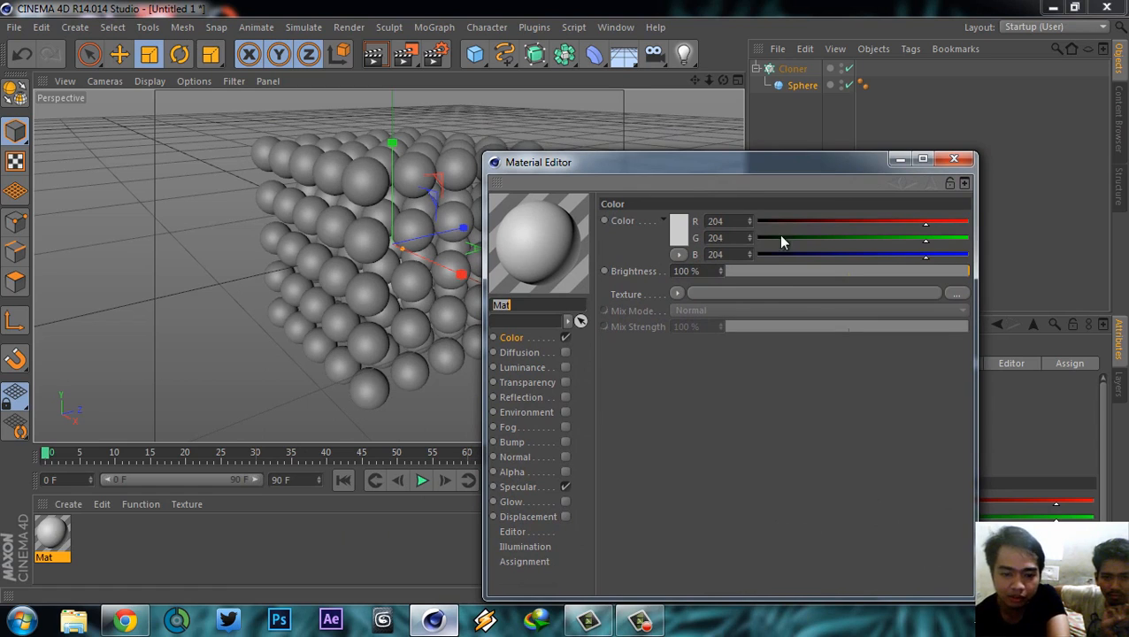
- Show the material's Color channel settings and switch the channel off and back on to compare the preview
click(523, 339)
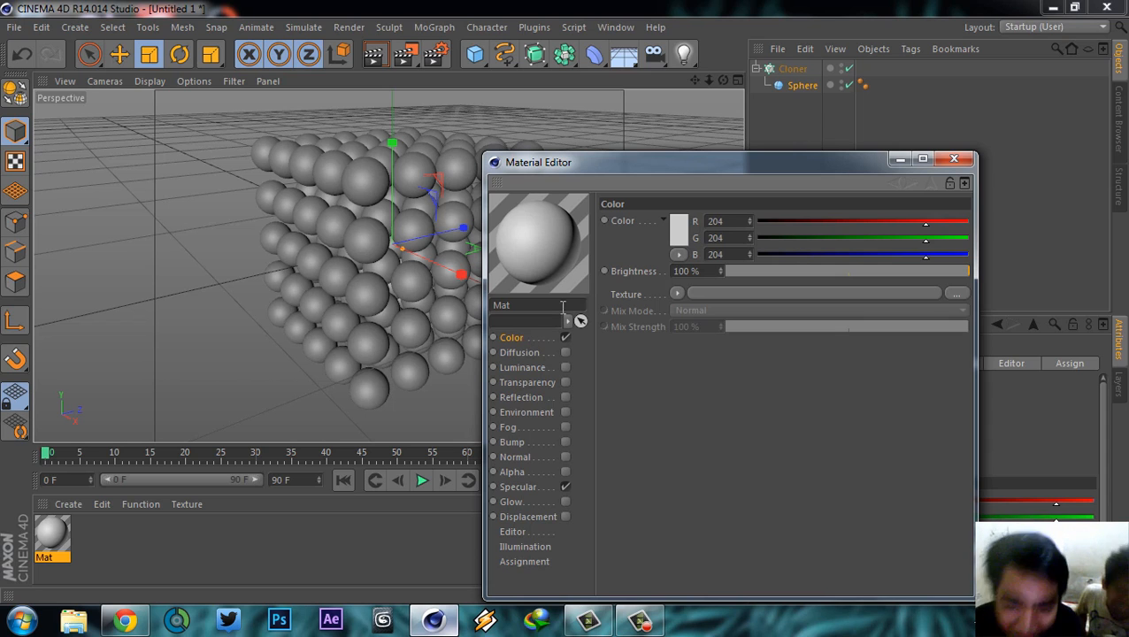
drag(674, 168, 685, 165)
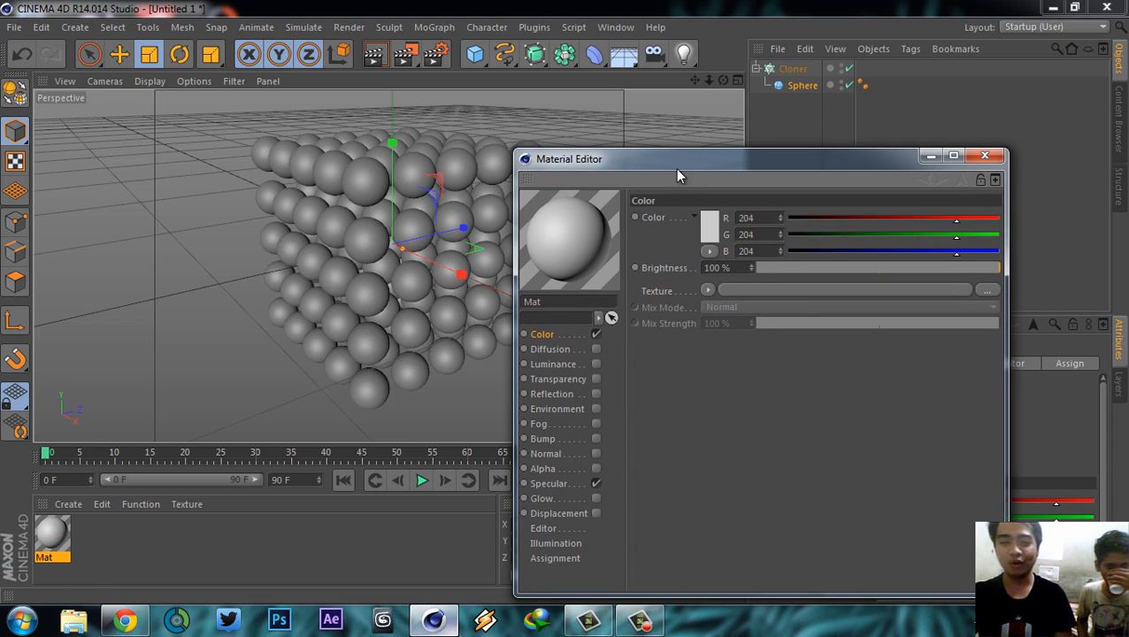
drag(675, 168, 684, 168)
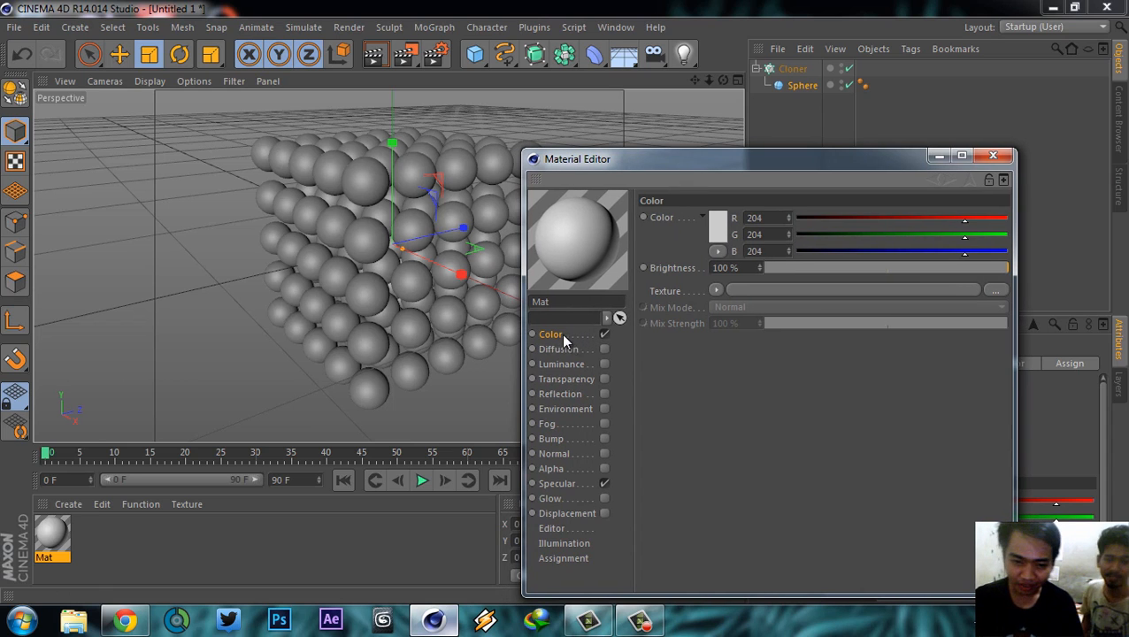
click(604, 335)
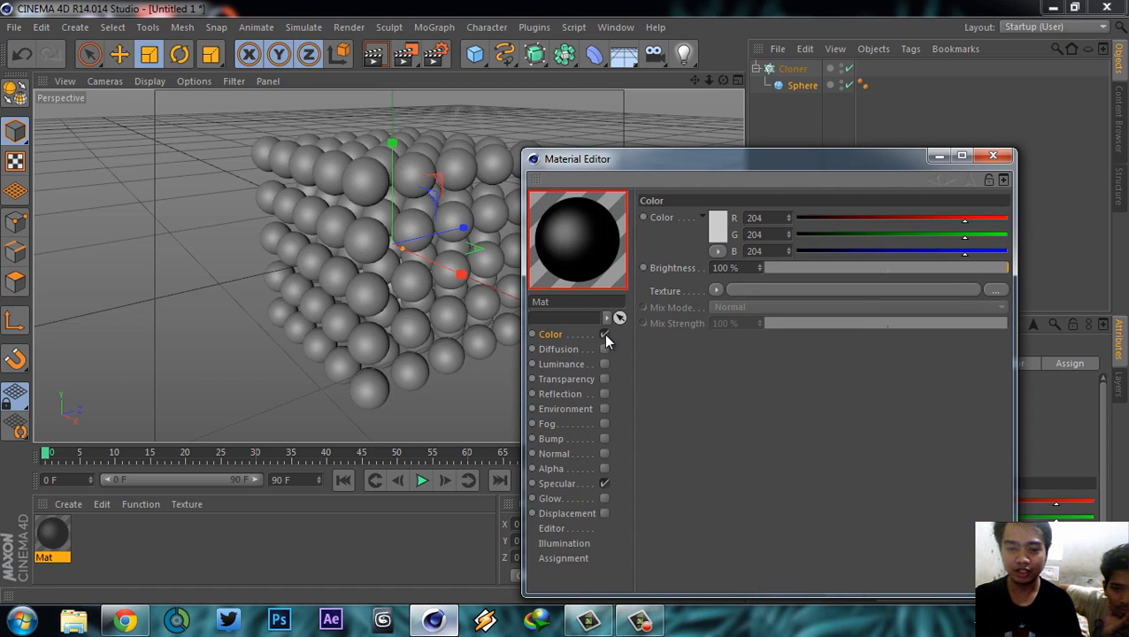
click(604, 334)
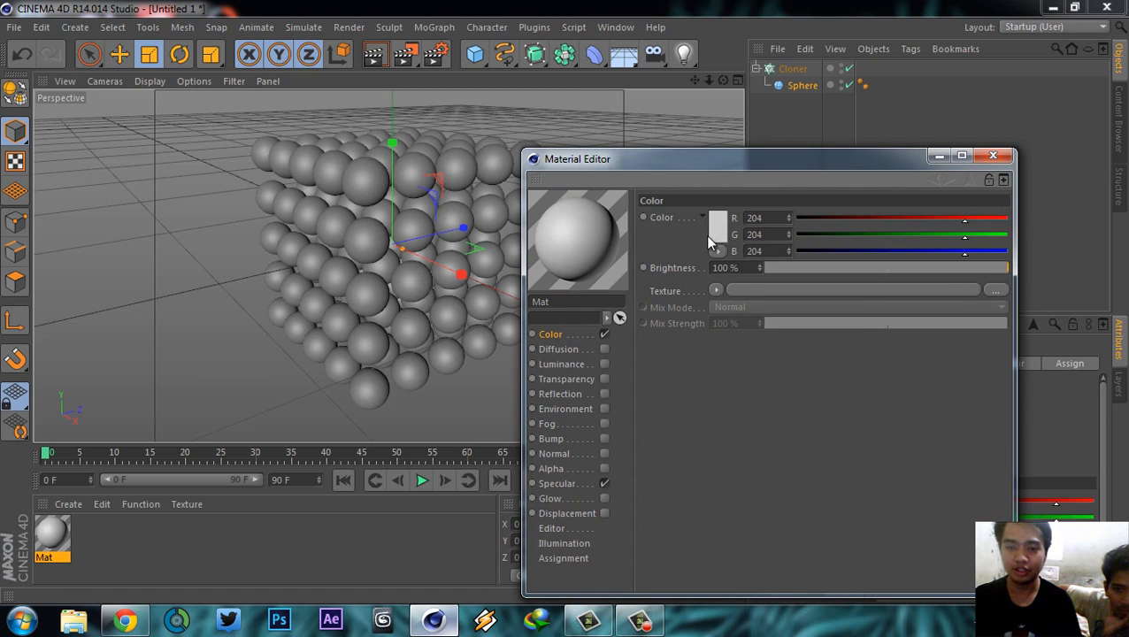
- Apply the new material to the Sphere object inside the Cloner, with the Material Editor moved off the grid
drag(740, 163, 855, 204)
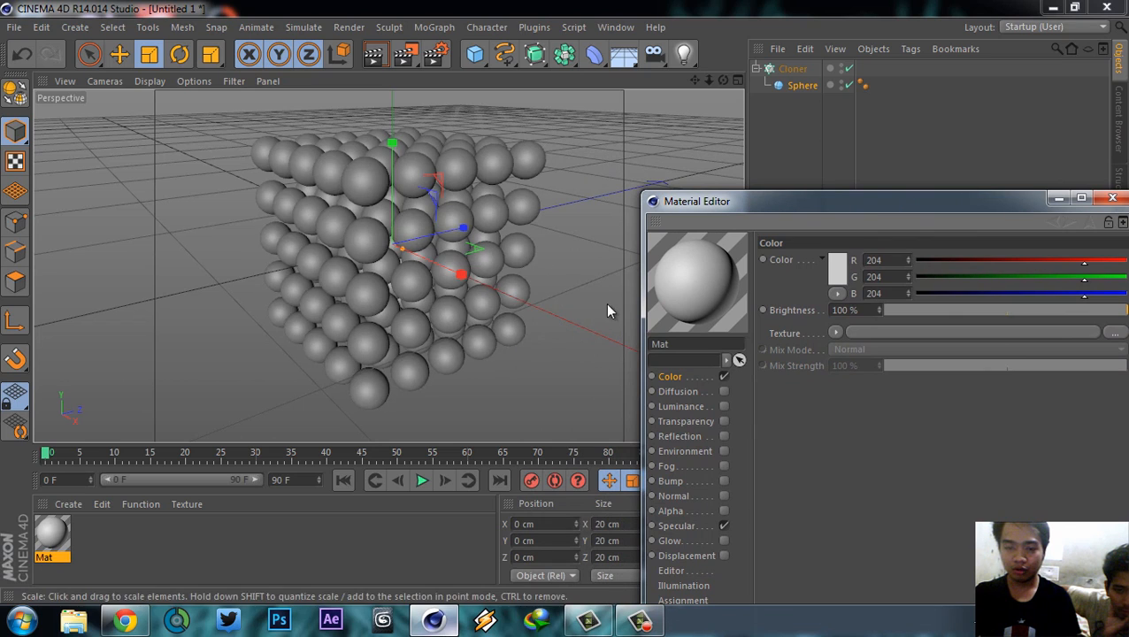
drag(695, 281, 804, 88)
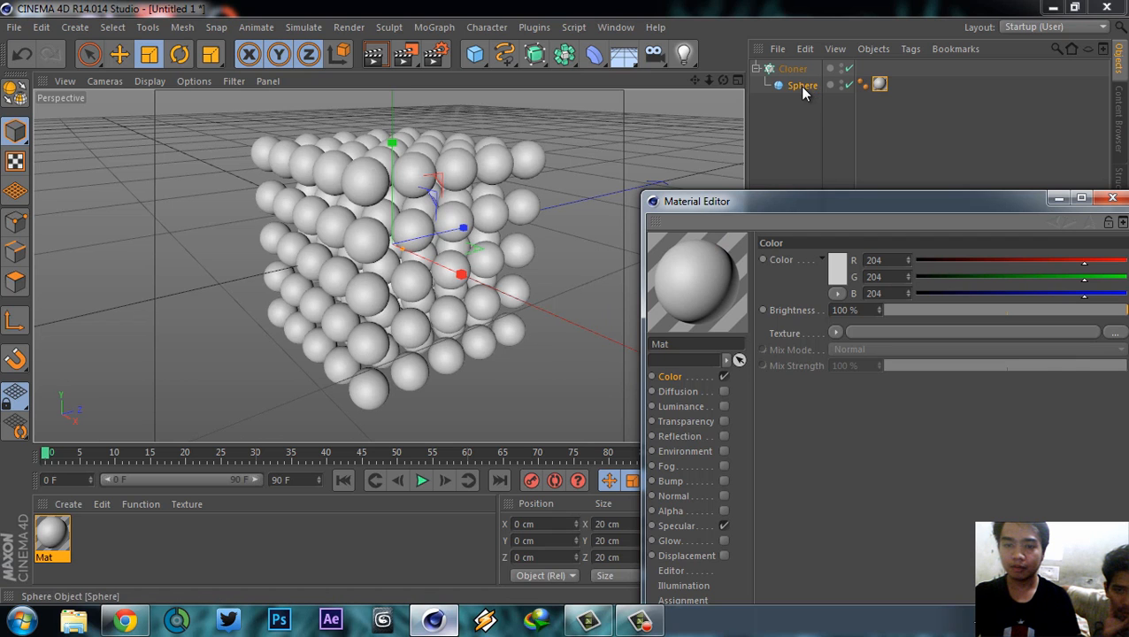
click(879, 85)
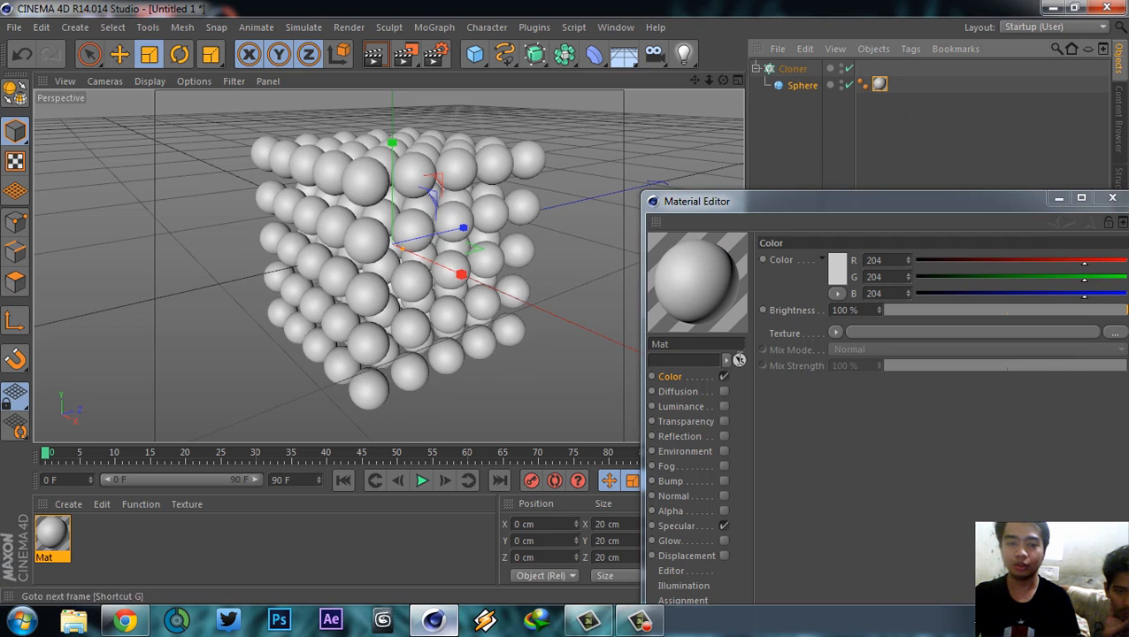
- Set the material's color to bright pink, RGB 255, 73, 236, using the Color Picker
drag(778, 201, 743, 174)
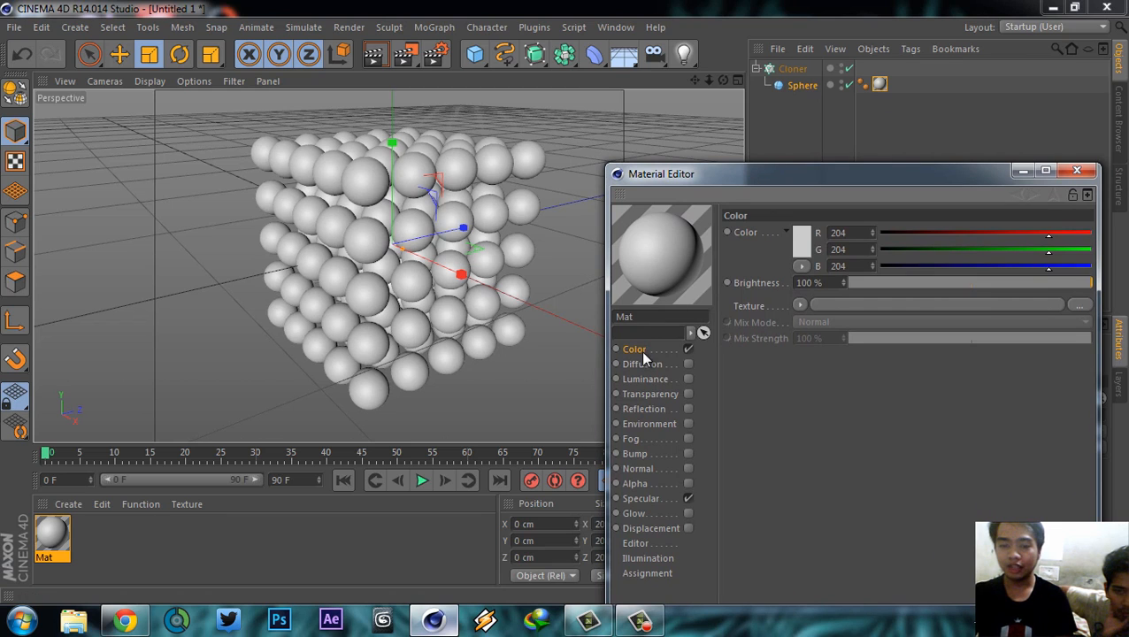
click(802, 239)
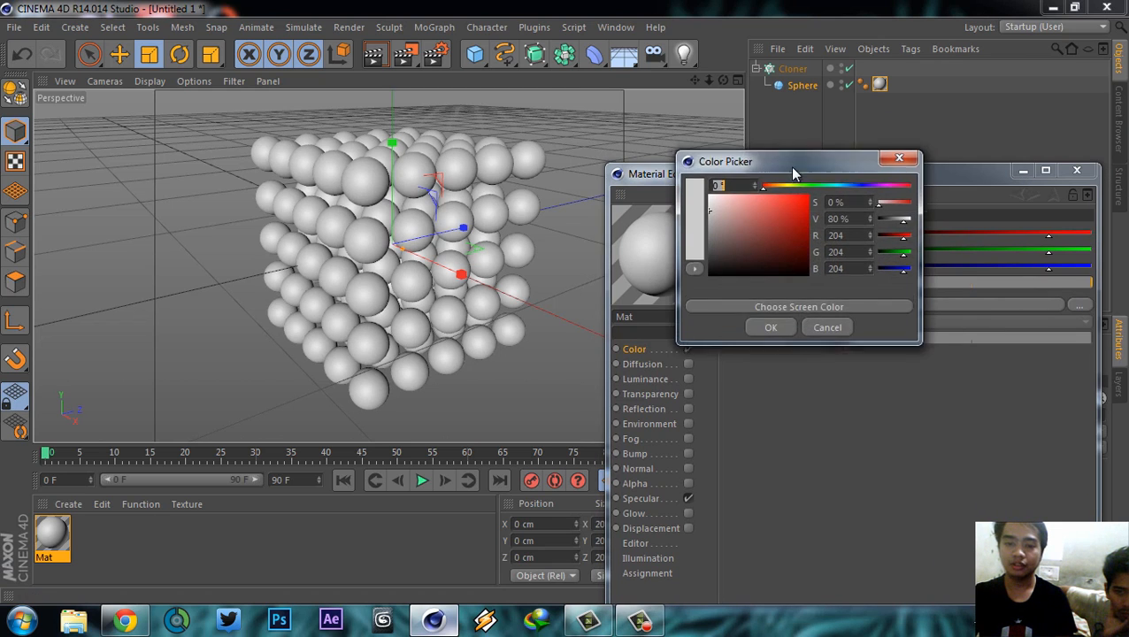
drag(789, 166, 792, 230)
mouse_move(793, 293)
mouse_down()
mouse_move(784, 274)
mouse_move(795, 283)
mouse_move(842, 251)
mouse_move(899, 252)
mouse_up()
drag(790, 283, 823, 259)
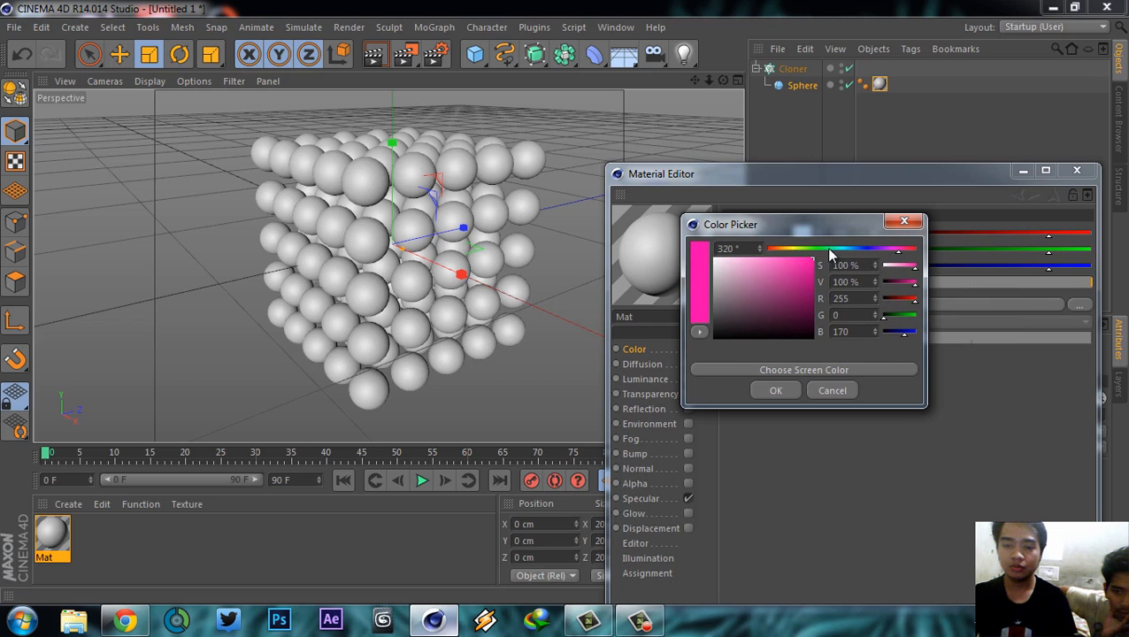
drag(899, 249, 892, 254)
drag(782, 260, 787, 263)
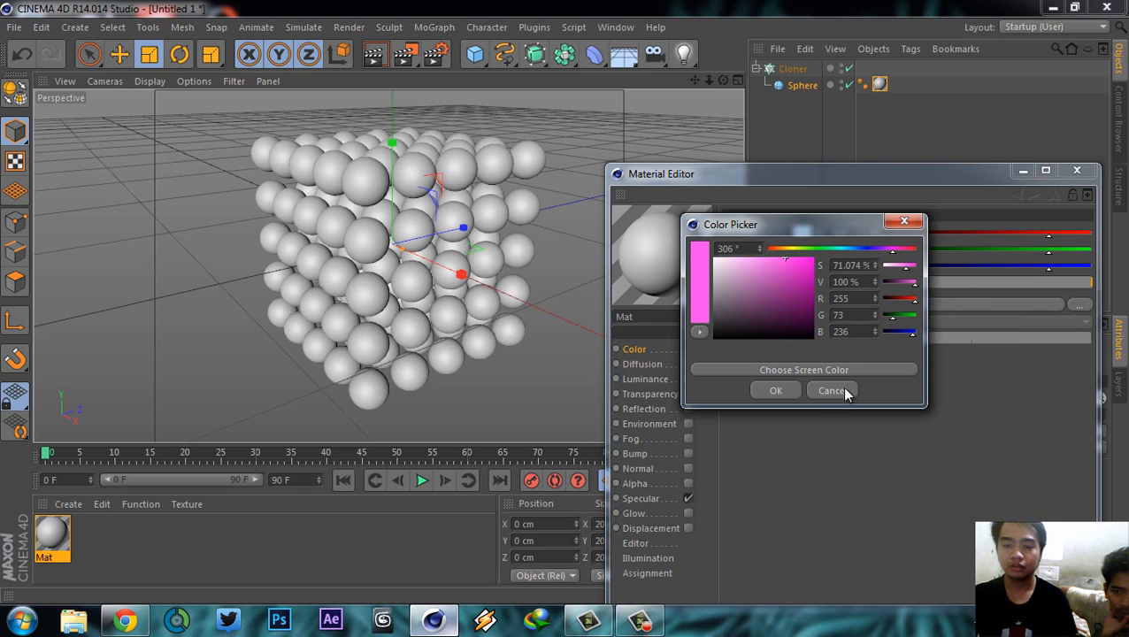
click(773, 391)
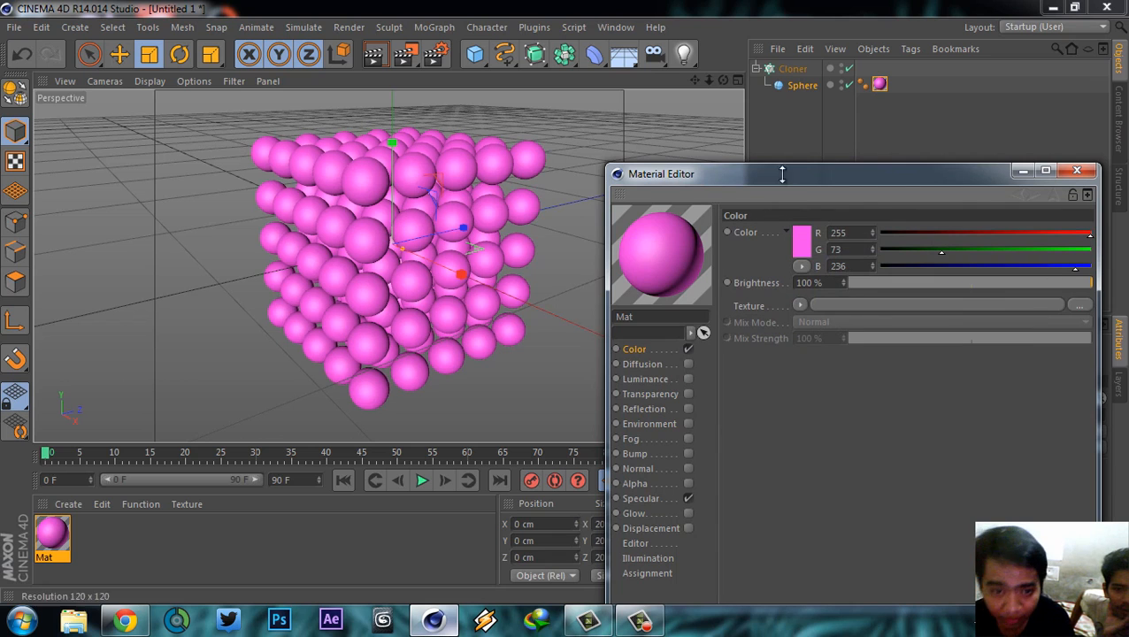
- Render the perspective view to preview the pink spheres, and close the Material Editor
drag(961, 173, 997, 152)
click(573, 144)
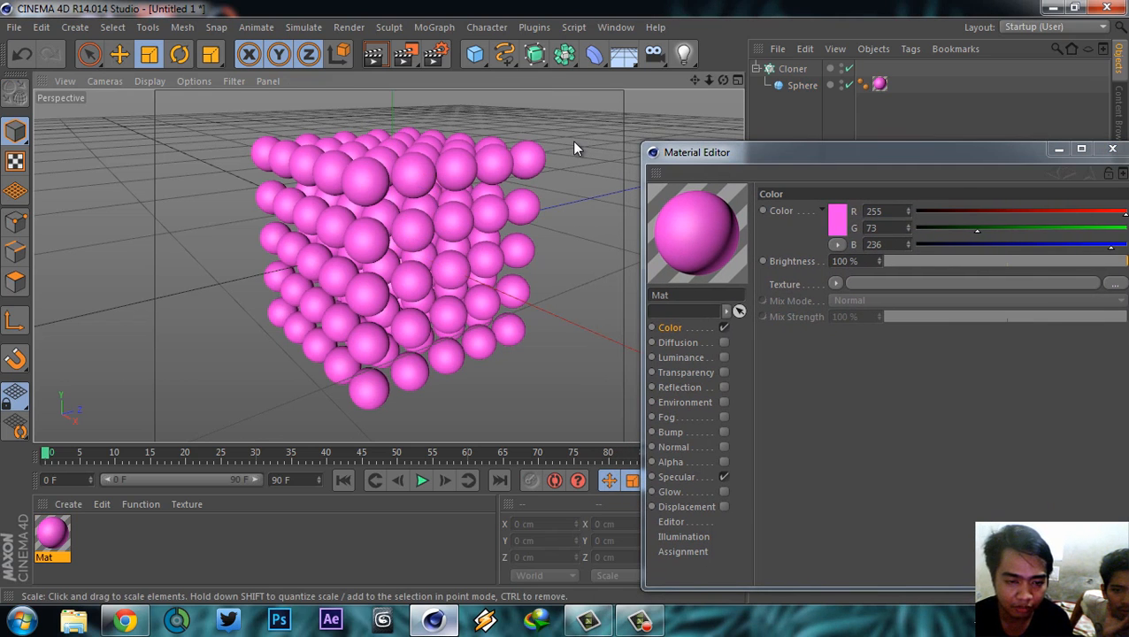
key(ctrl+r)
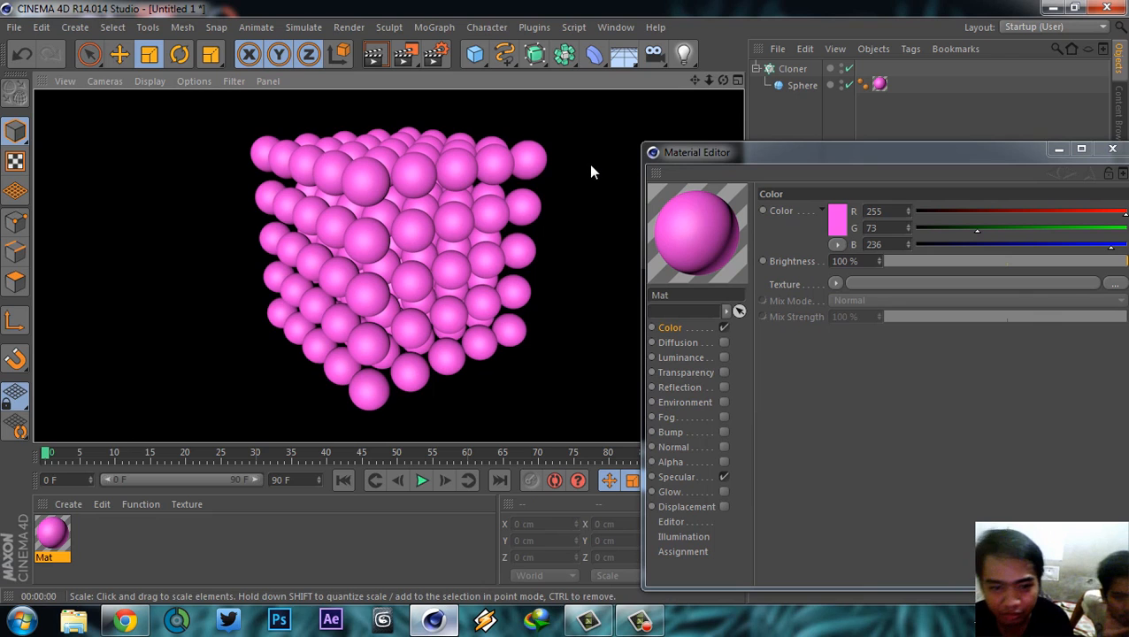
click(587, 165)
drag(802, 159, 702, 194)
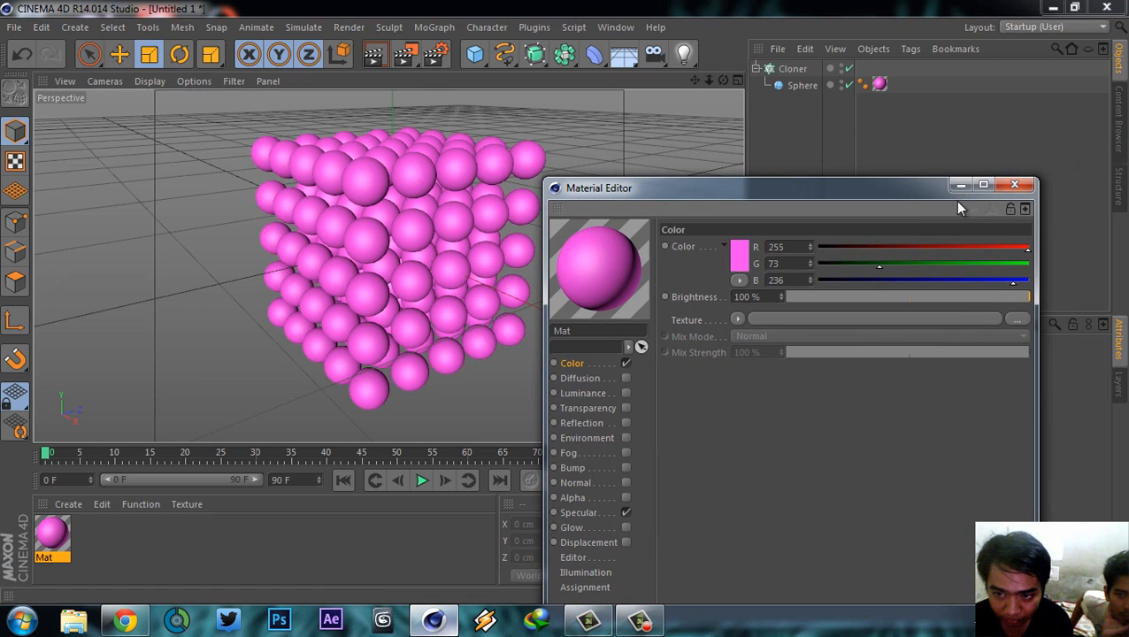
click(1015, 186)
- Compare the Sphere and Cloner objects by selecting each, and examine the pink grid from other angles and distances
click(801, 86)
click(794, 70)
click(801, 85)
click(796, 71)
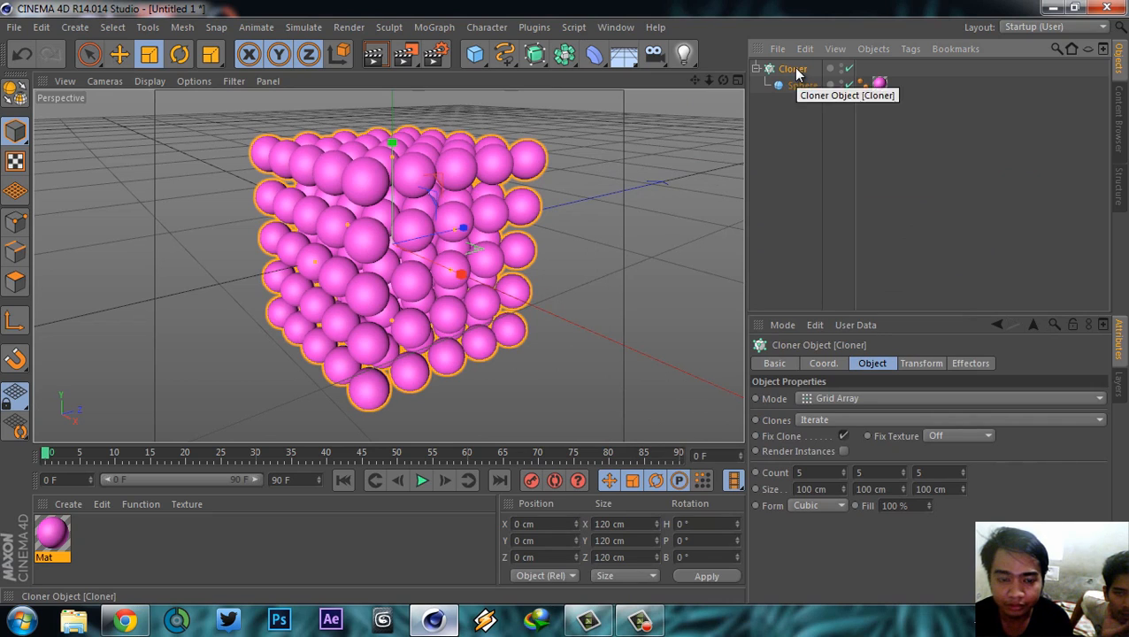
mouse_move(568, 192)
alt+mouse_down()
mouse_move(567, 259)
mouse_move(651, 206)
mouse_move(574, 208)
mouse_move(586, 237)
mouse_move(565, 233)
mouse_move(549, 194)
alt+mouse_up()
alt+right_drag(568, 195, 570, 242)
alt+middle_drag(570, 243, 545, 237)
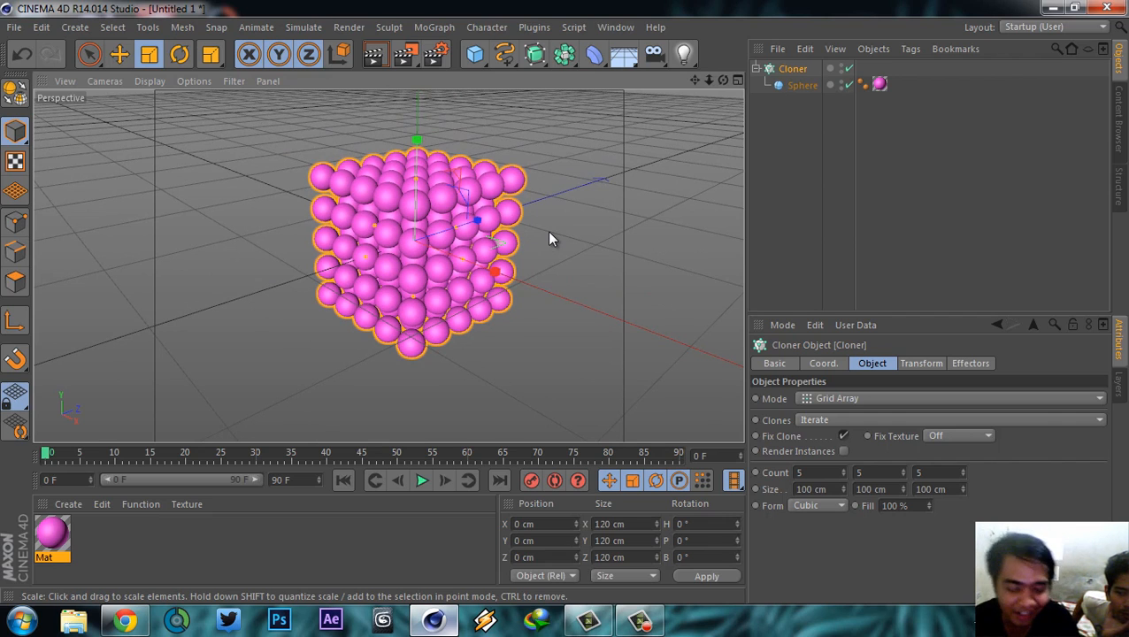
alt+drag(531, 265, 561, 230)
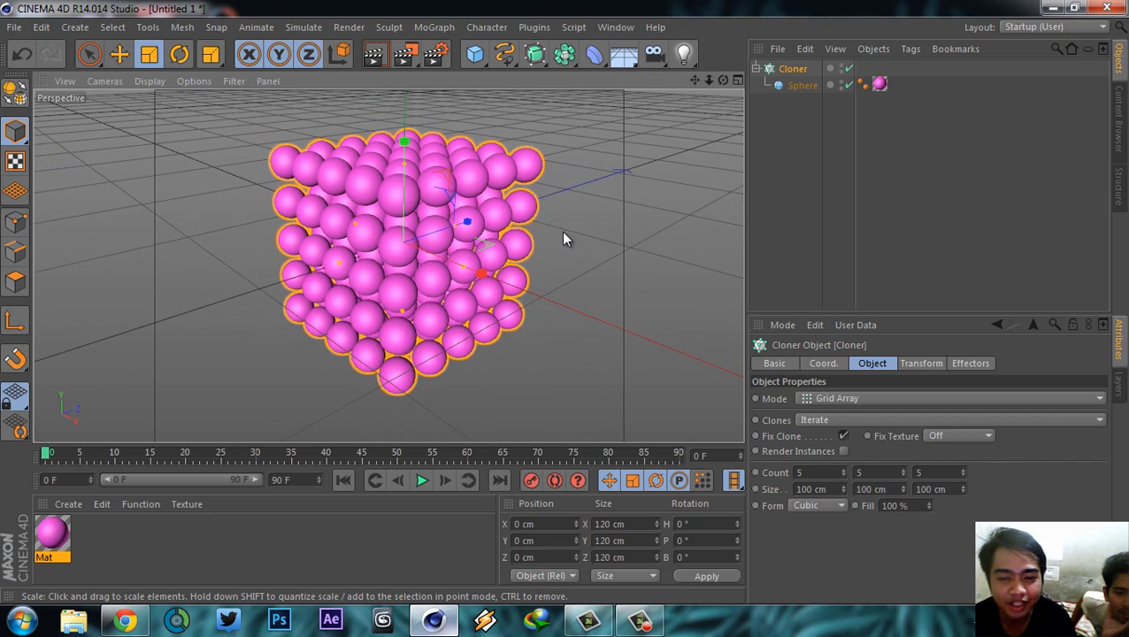
- Add an omni light and move it above and beside the grid, to about X 84 cm and Y 87 cm
click(685, 56)
click(121, 55)
drag(406, 152, 405, 9)
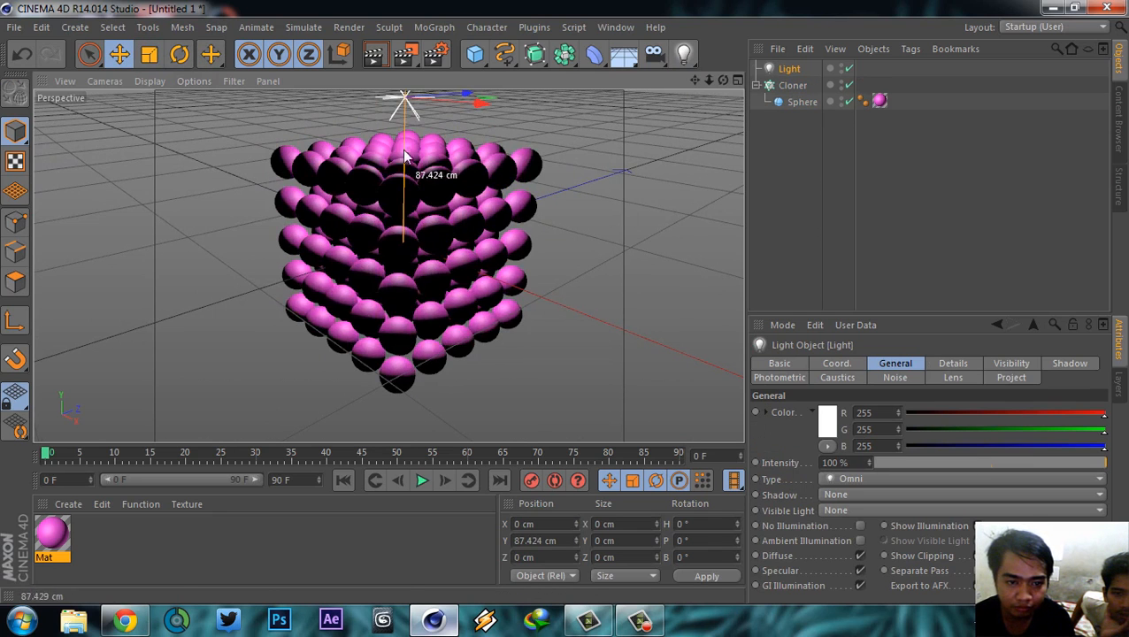
drag(481, 150, 631, 206)
alt+middle_drag(505, 318, 485, 288)
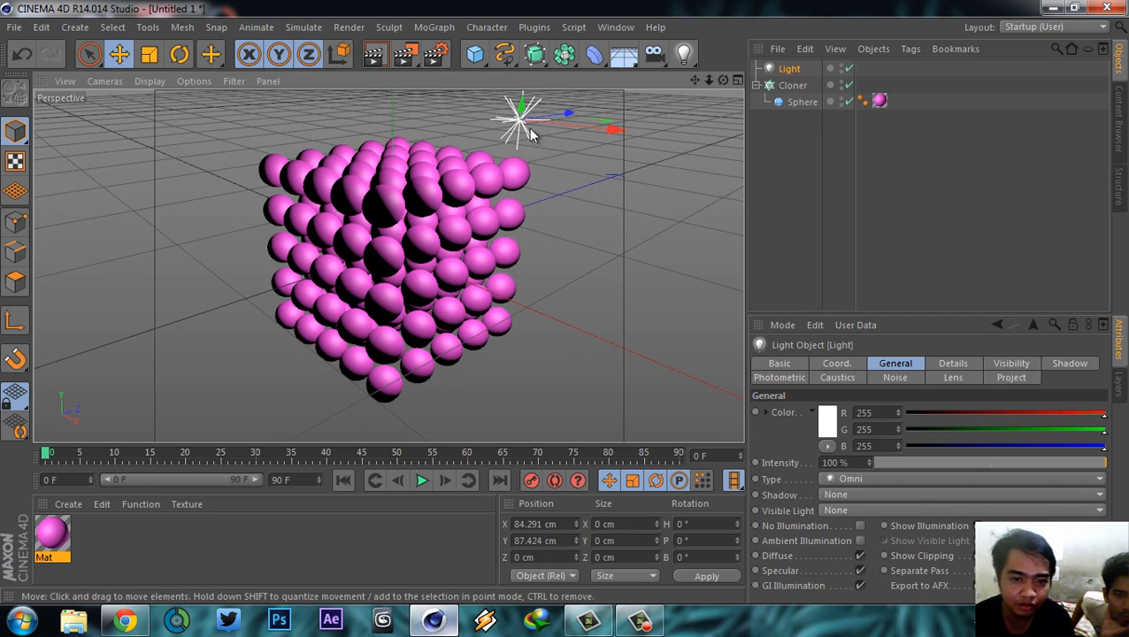
- Render the view with the light in place, and delete the light
click(386, 59)
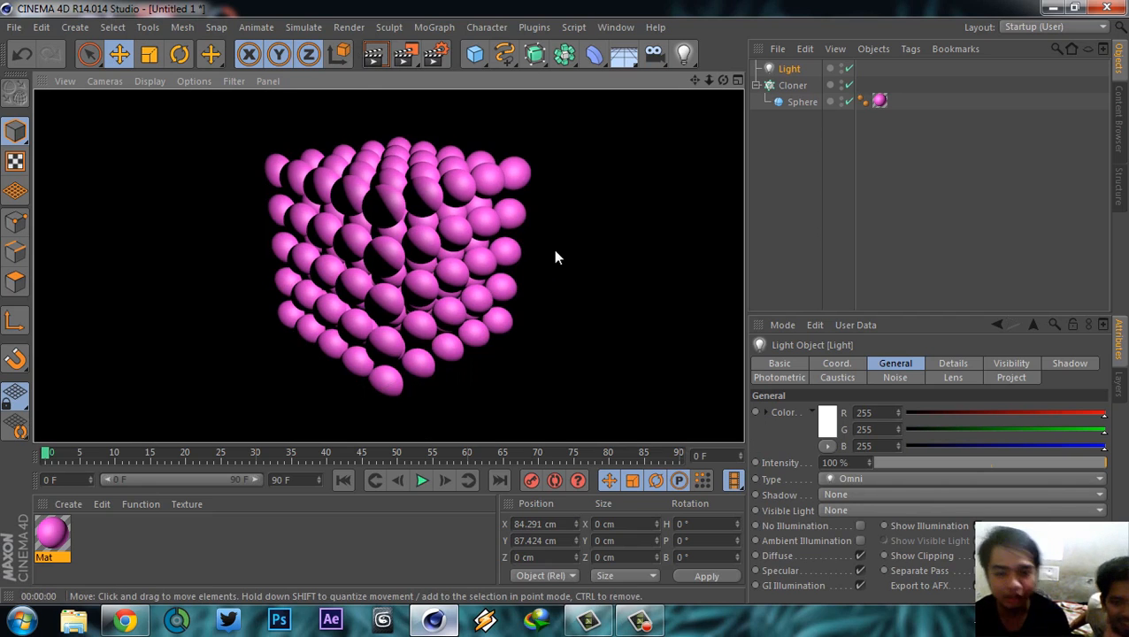
click(555, 254)
click(522, 124)
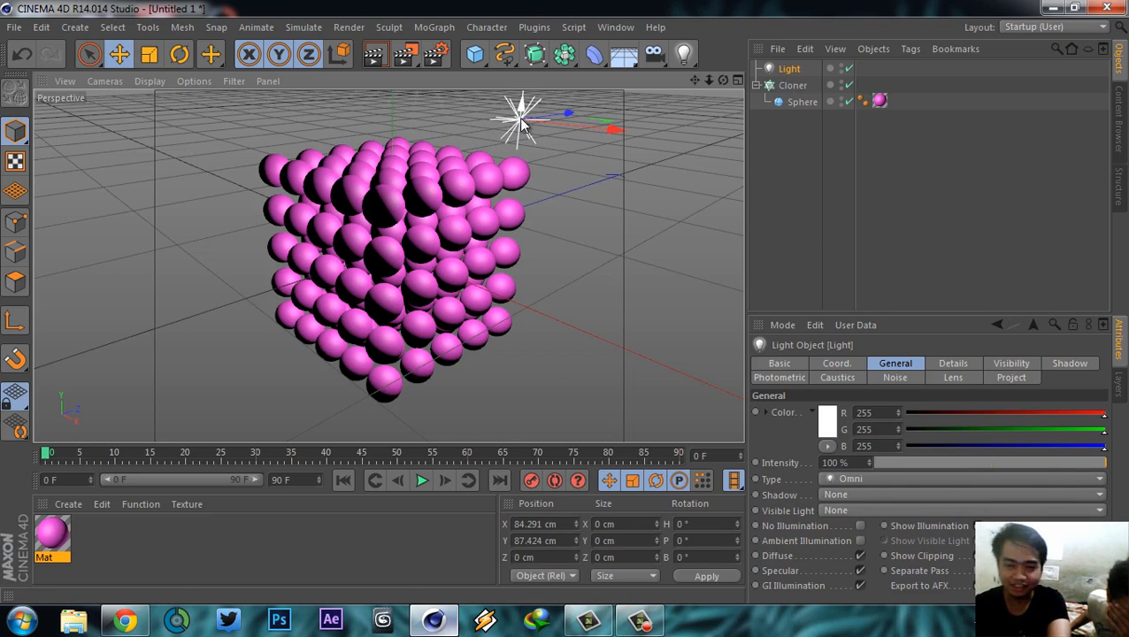
key(Delete)
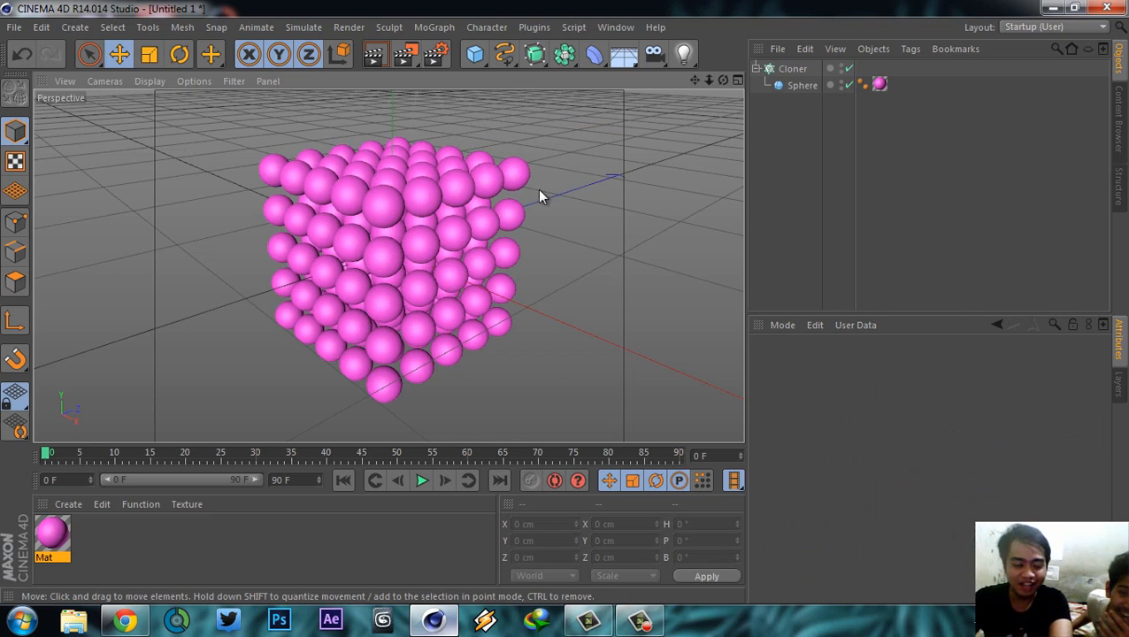
- Orbit around the unlit grid and review the properties of the Sphere and the Cloner
alt+middle_drag(478, 235, 497, 226)
alt+drag(589, 196, 557, 221)
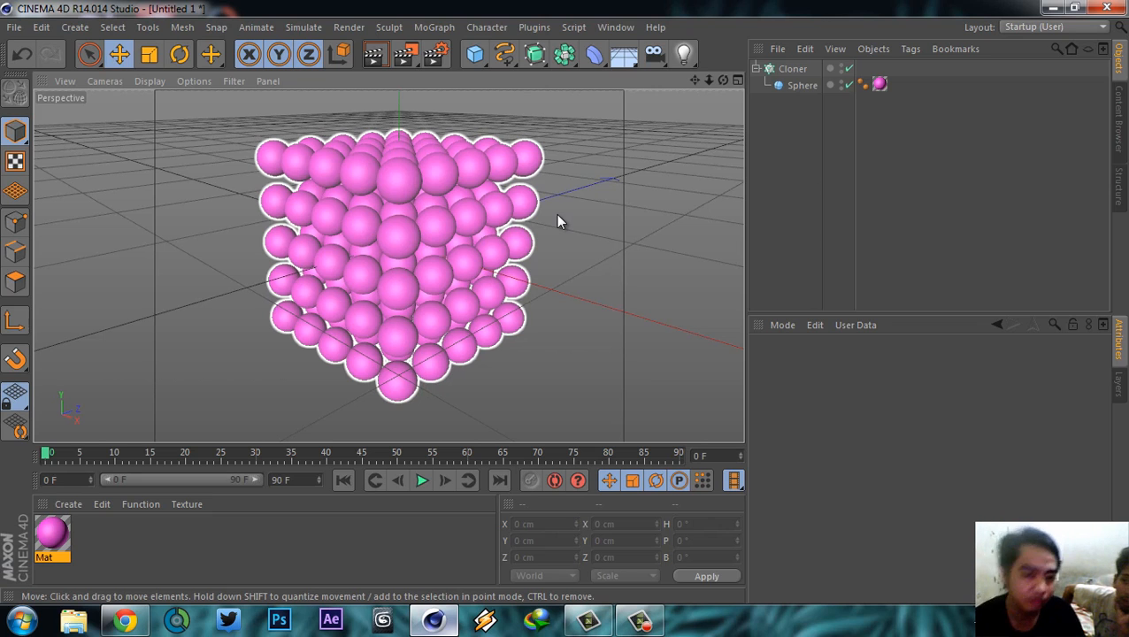
click(584, 200)
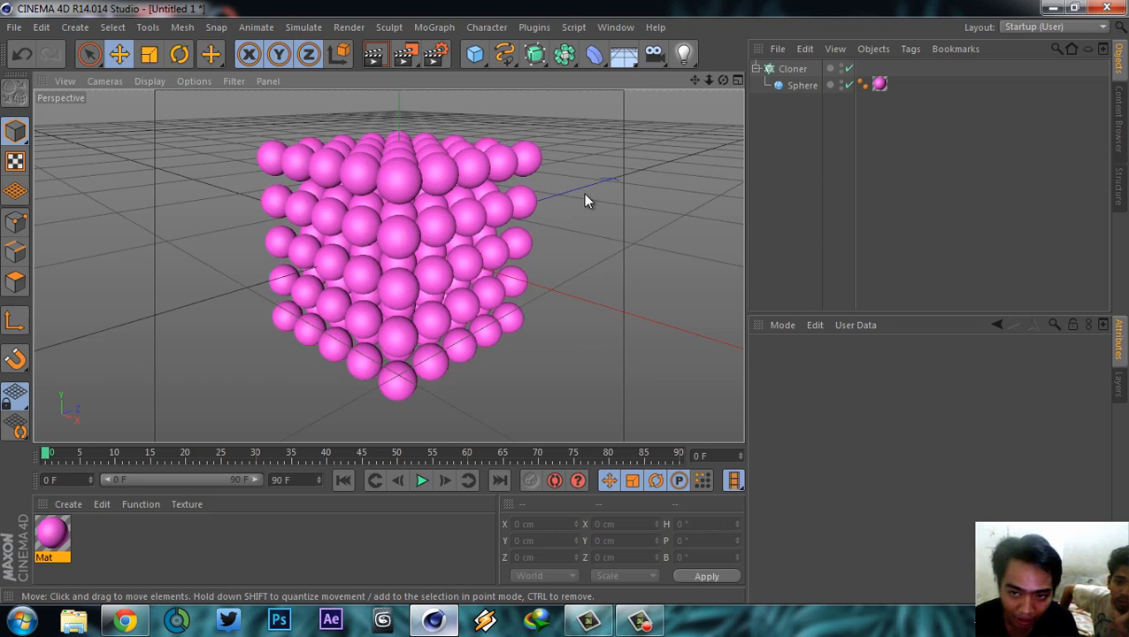
click(792, 68)
click(802, 85)
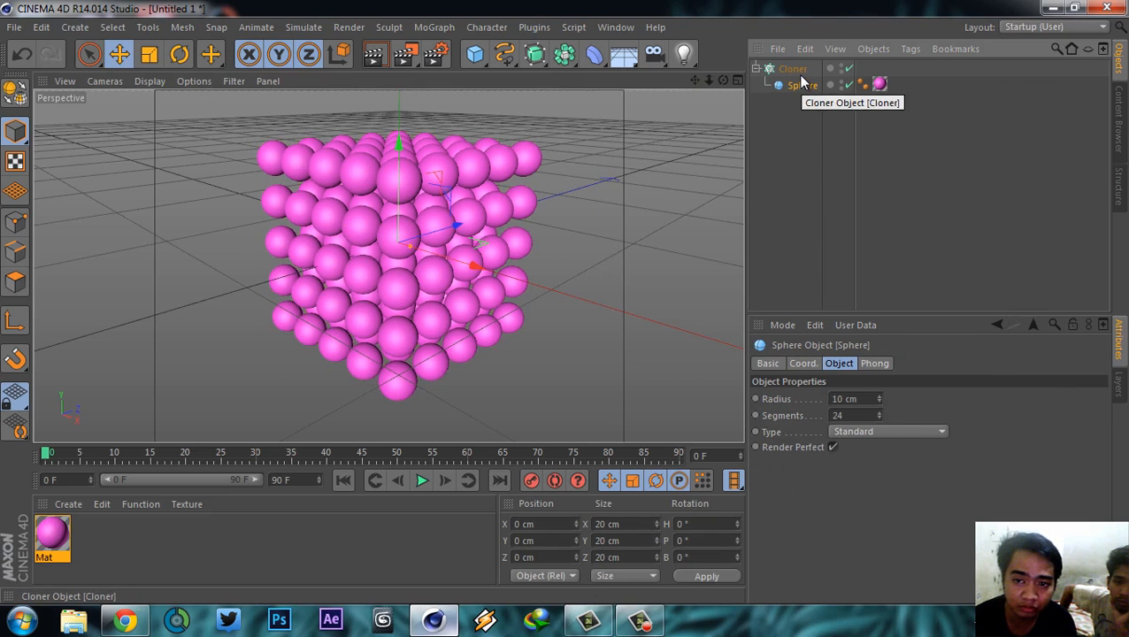
click(794, 70)
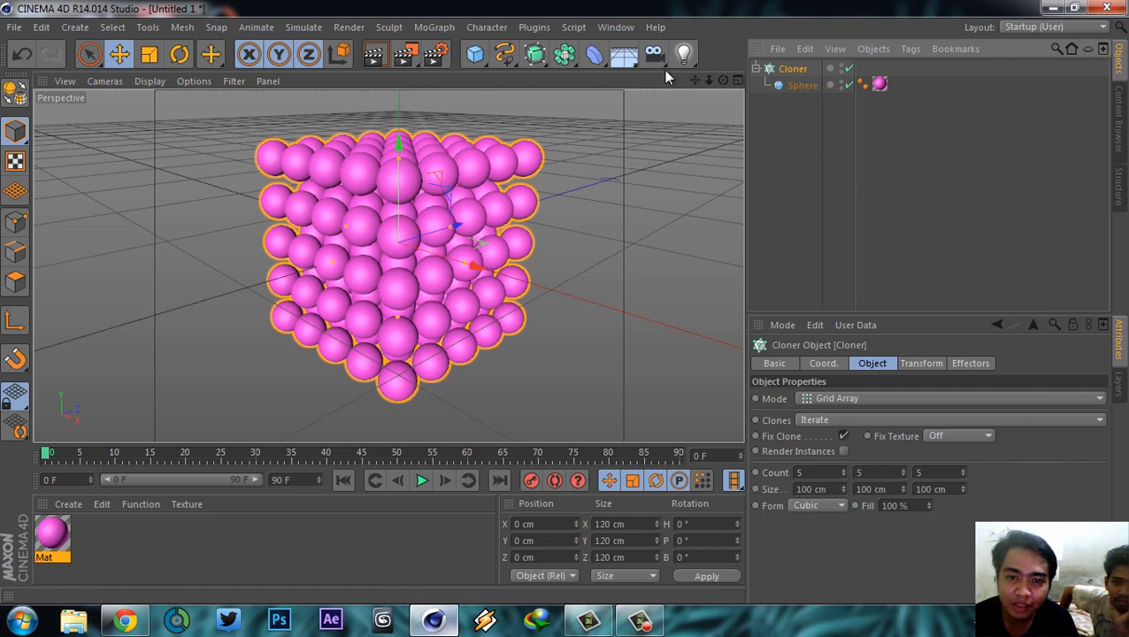
- Add a Sky object to the scene
click(693, 64)
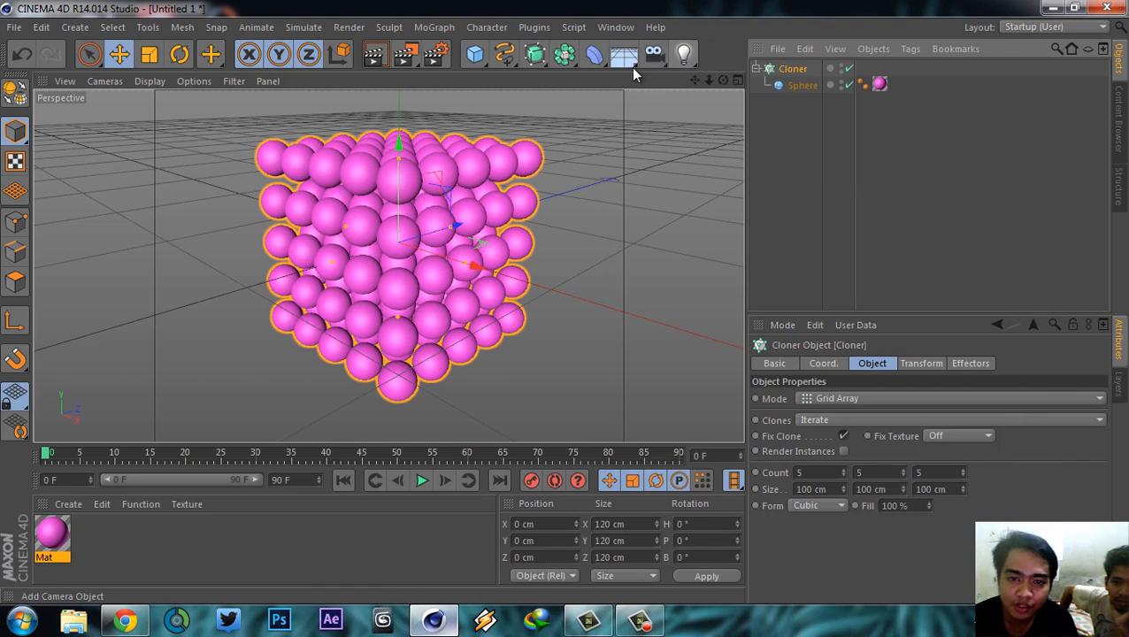
click(626, 62)
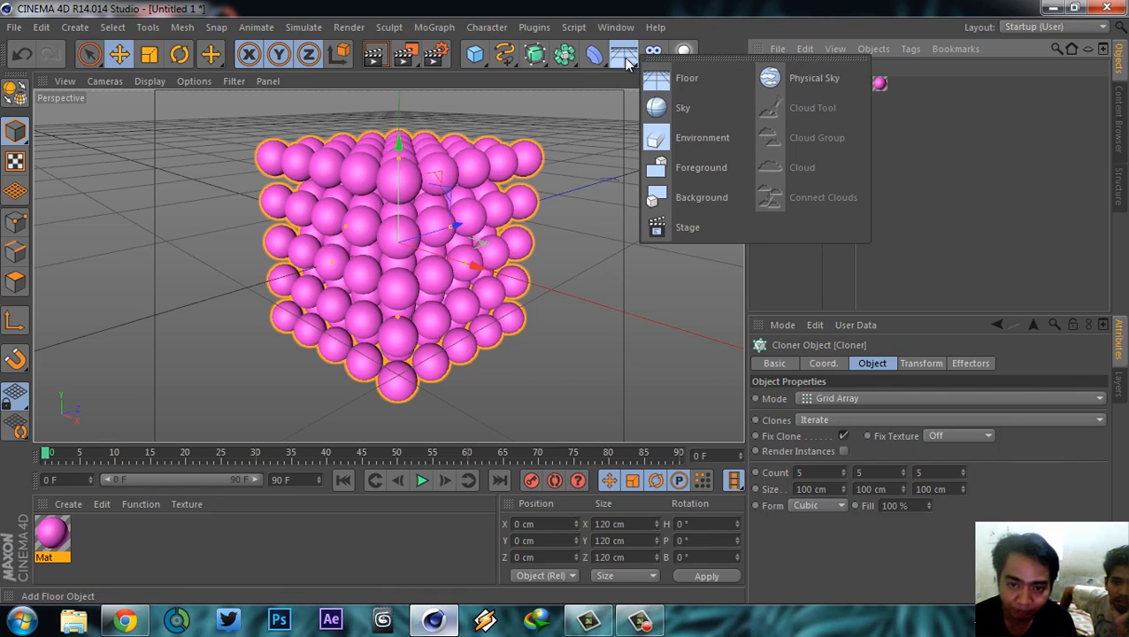
click(704, 106)
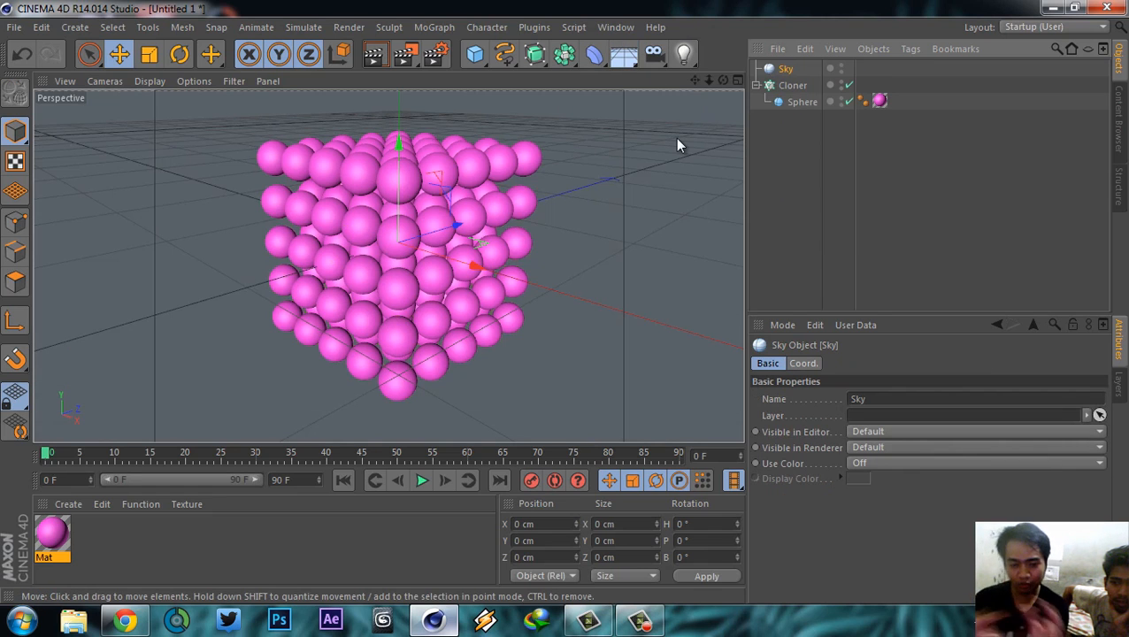
- Render the view to preview the sphere grid against the sky background
mouse_move(537, 165)
alt+right_down()
mouse_move(538, 200)
mouse_move(541, 165)
alt+right_up()
alt+middle_drag(540, 165, 547, 169)
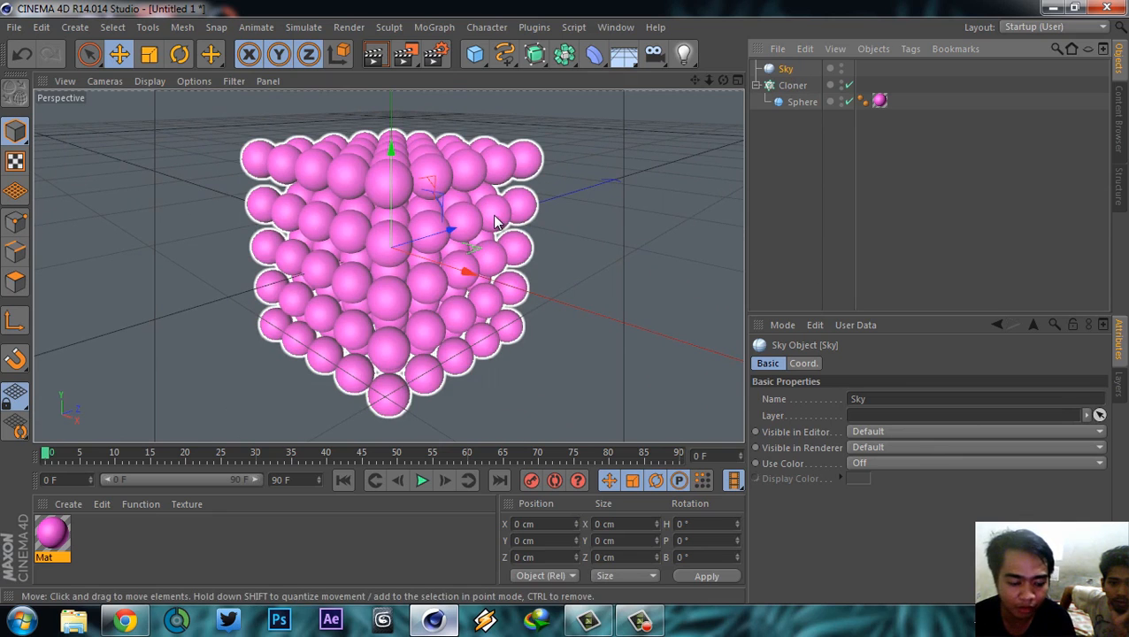
key(ctrl+r)
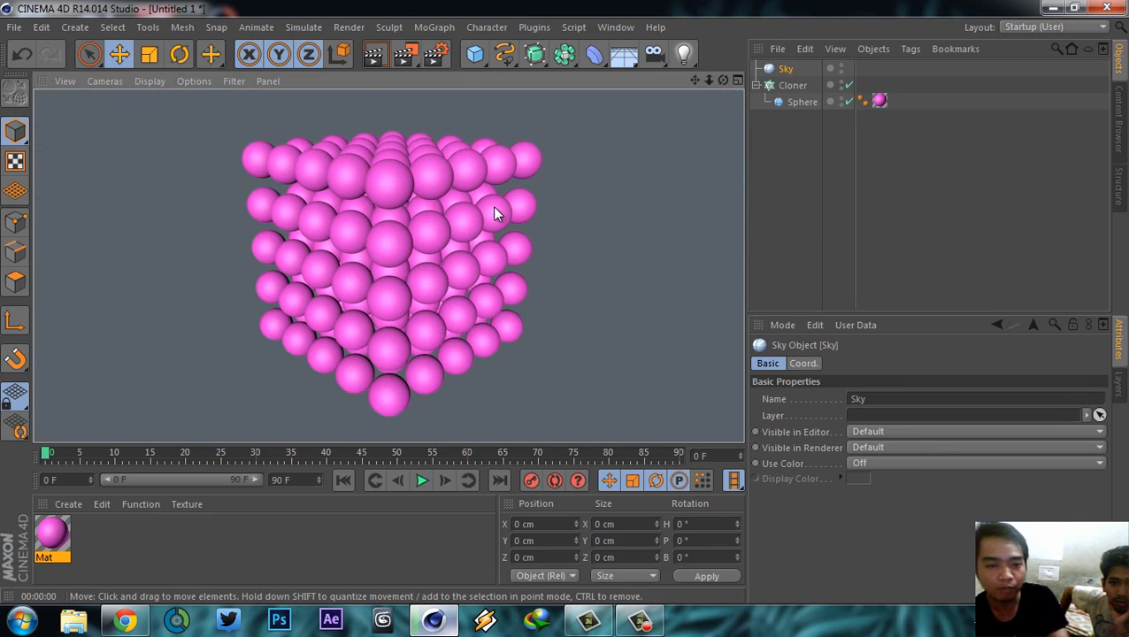
click(584, 204)
alt+drag(571, 212, 572, 218)
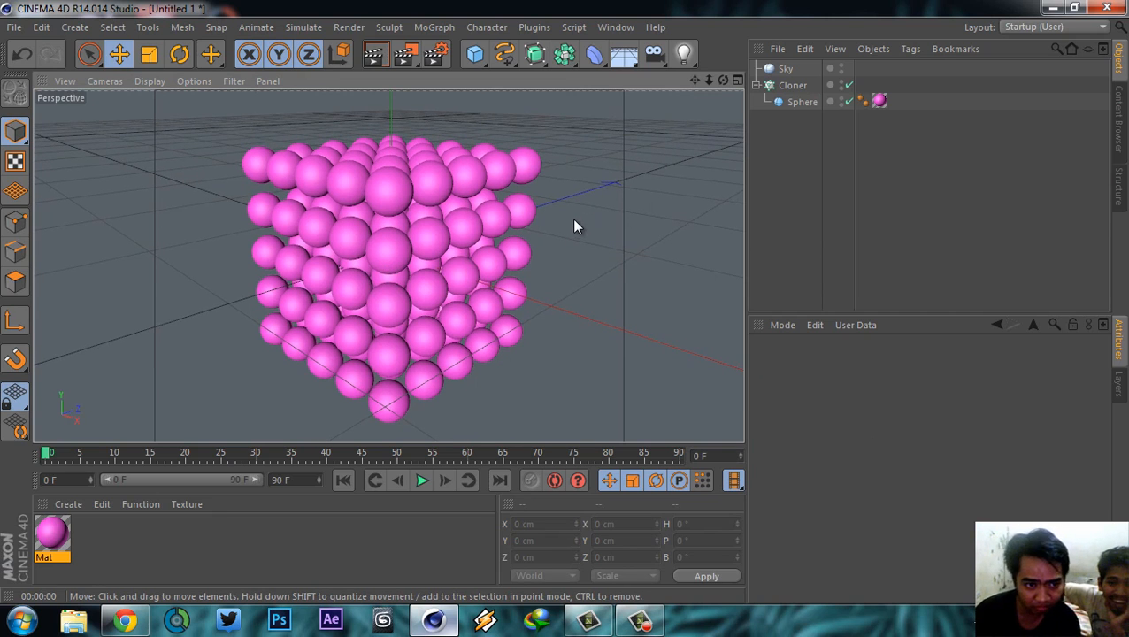
- Create a second default material, open it in the Material Editor, and switch the editor to the pink material
click(785, 70)
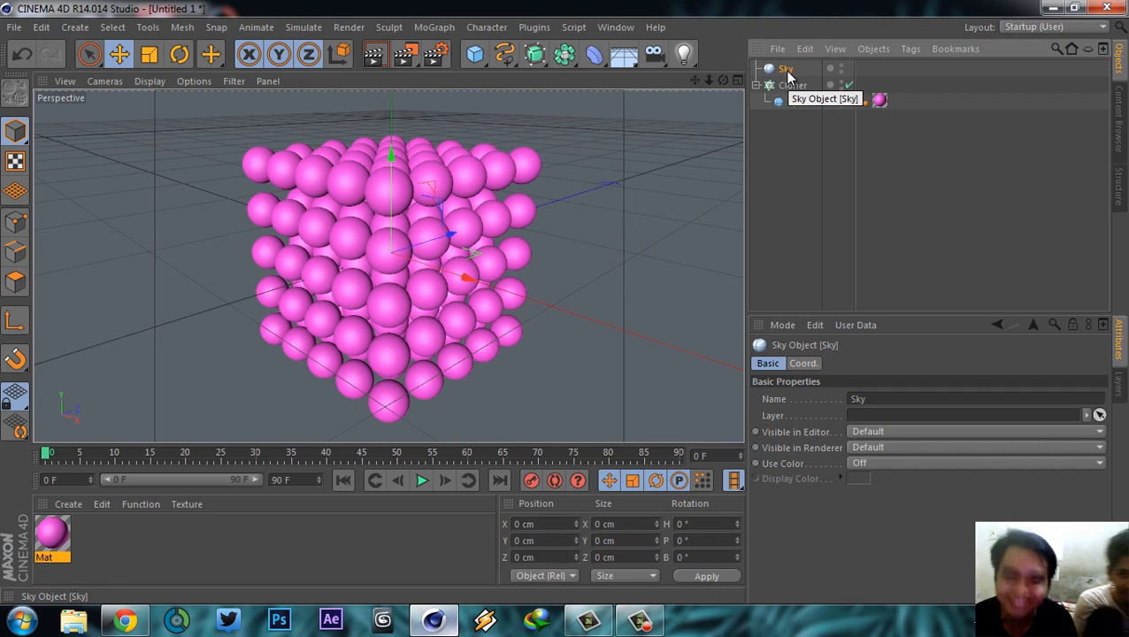
alt+drag(531, 139, 593, 219)
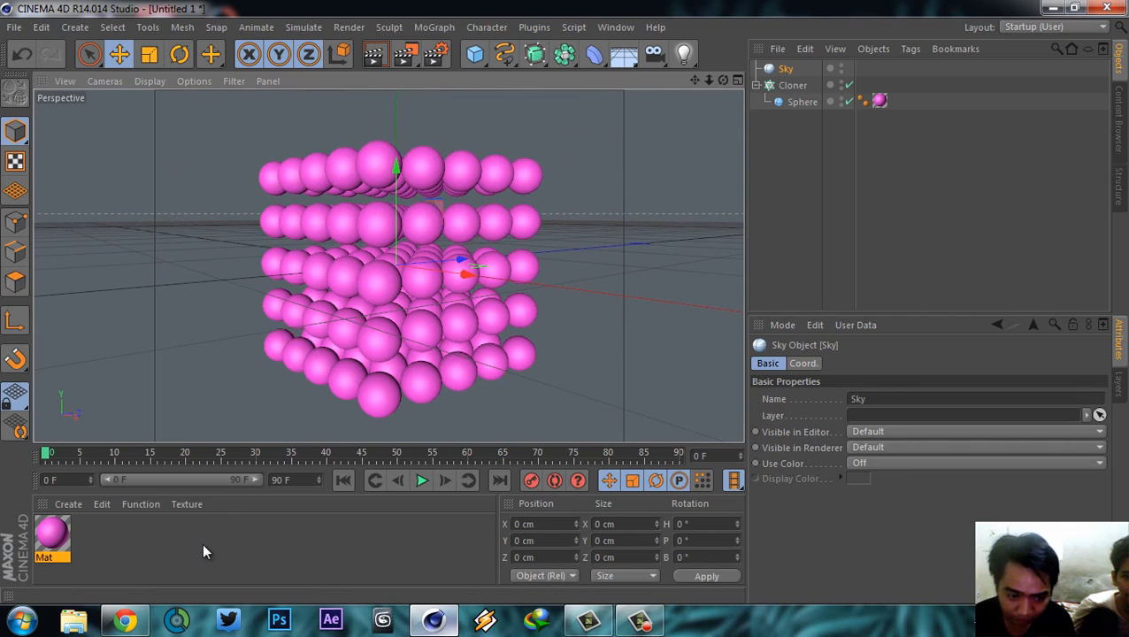
double_click(261, 539)
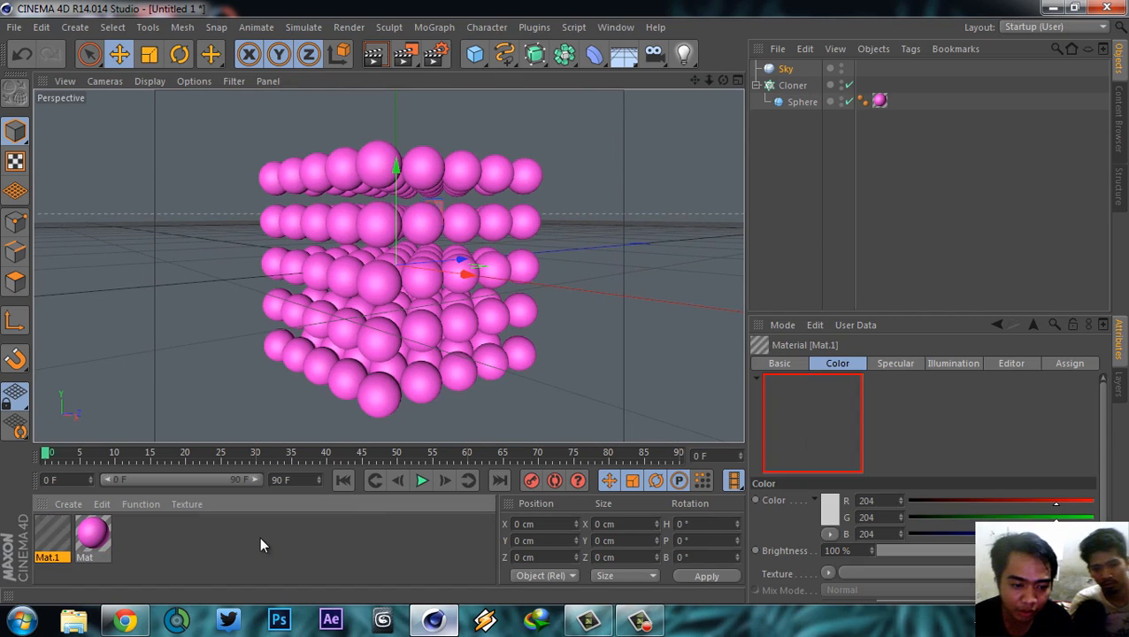
double_click(55, 537)
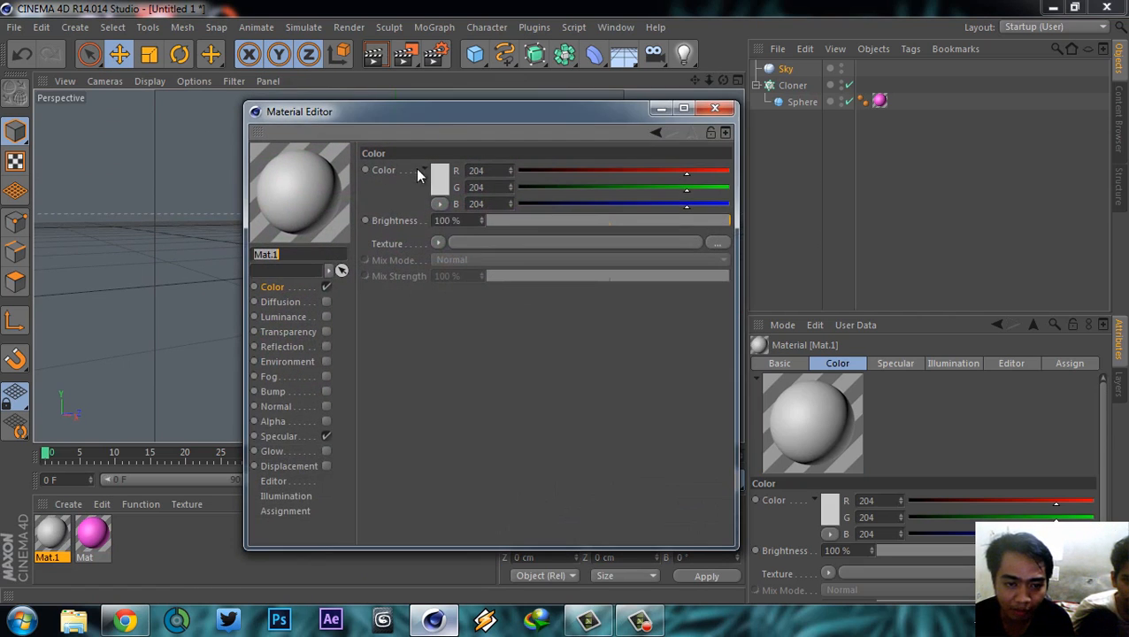
drag(449, 115, 538, 115)
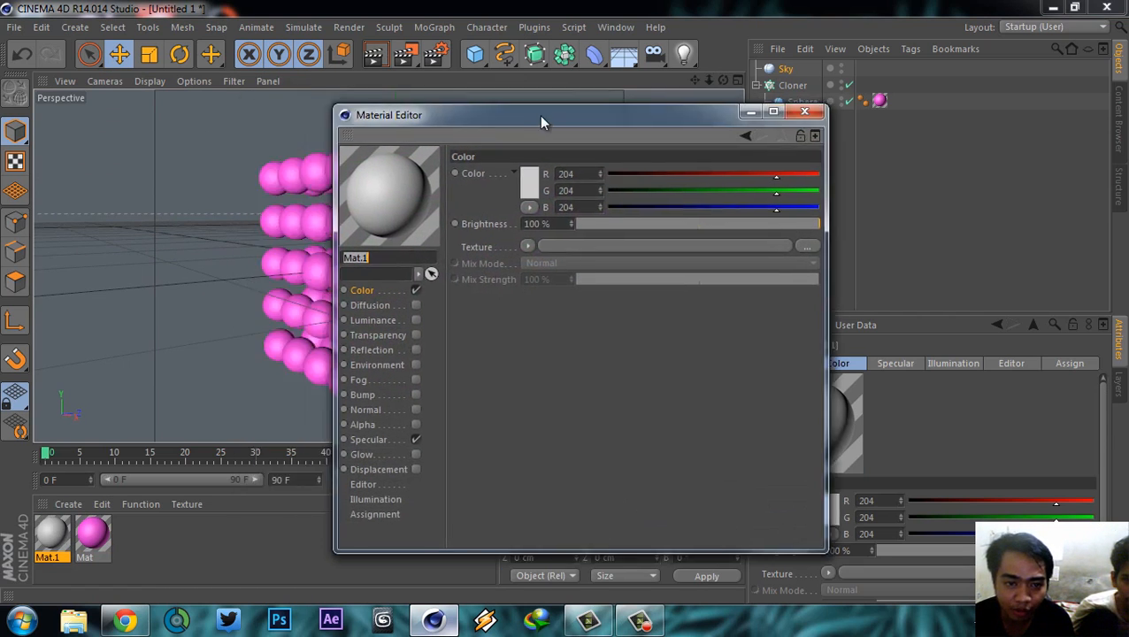
click(93, 533)
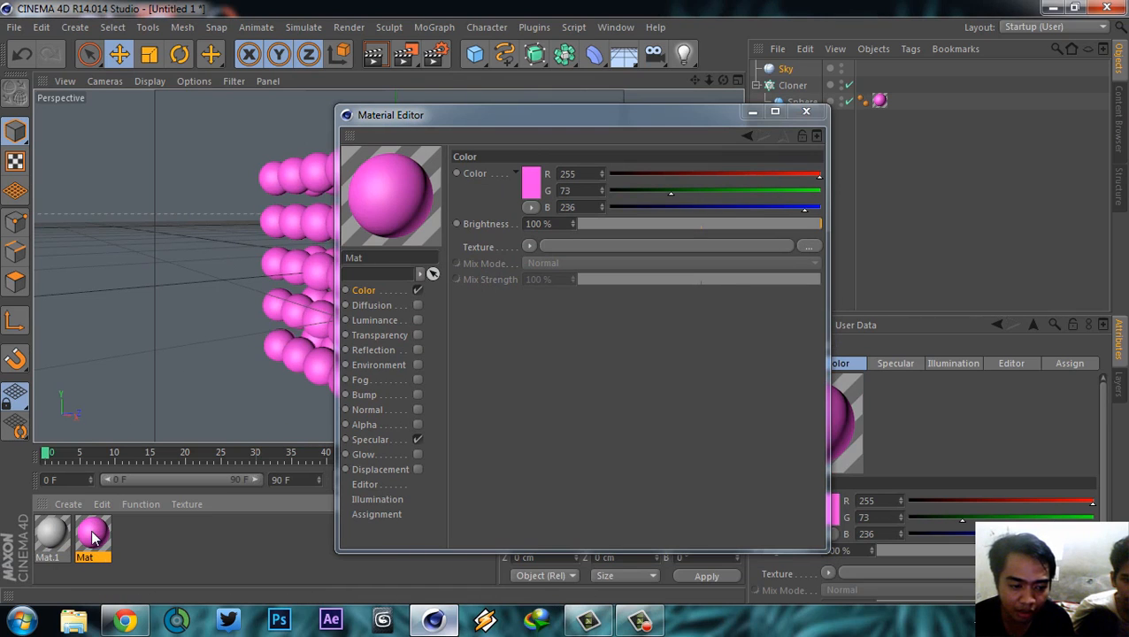
- Rename the pink material as bolaunyu and the grey Mat.1 material as sky
double_click(373, 257)
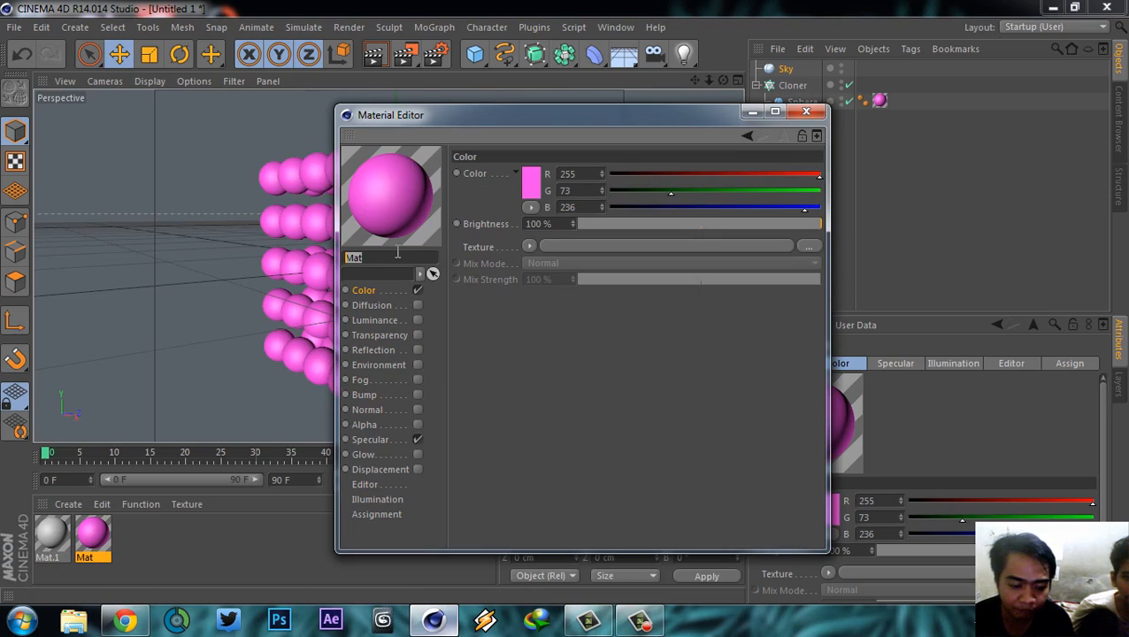
text(bolanyu)
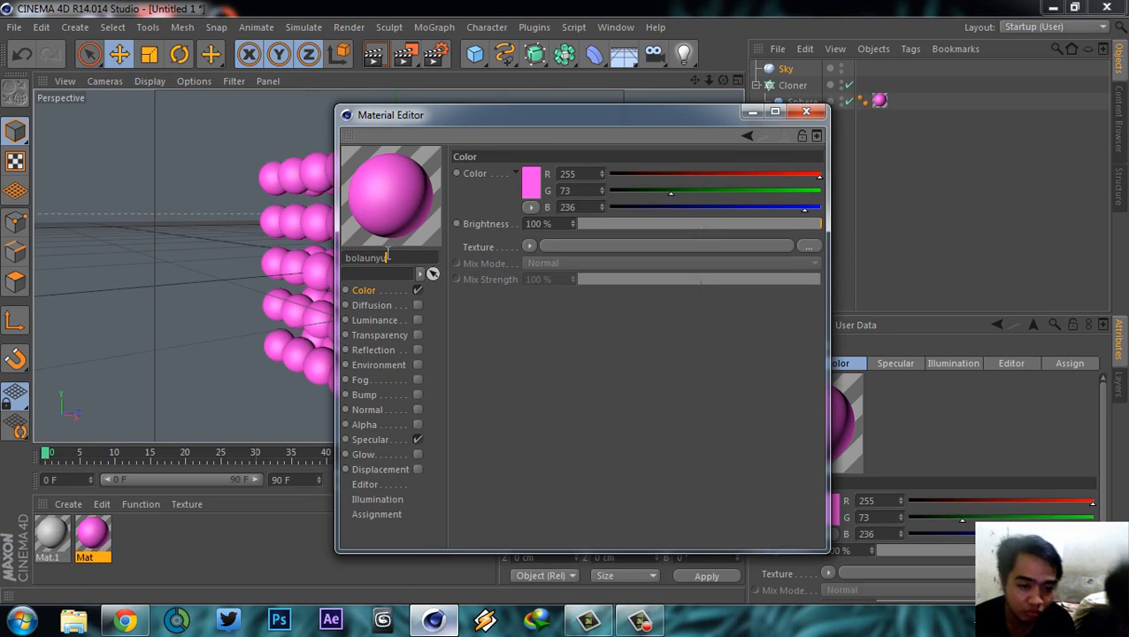
click(52, 534)
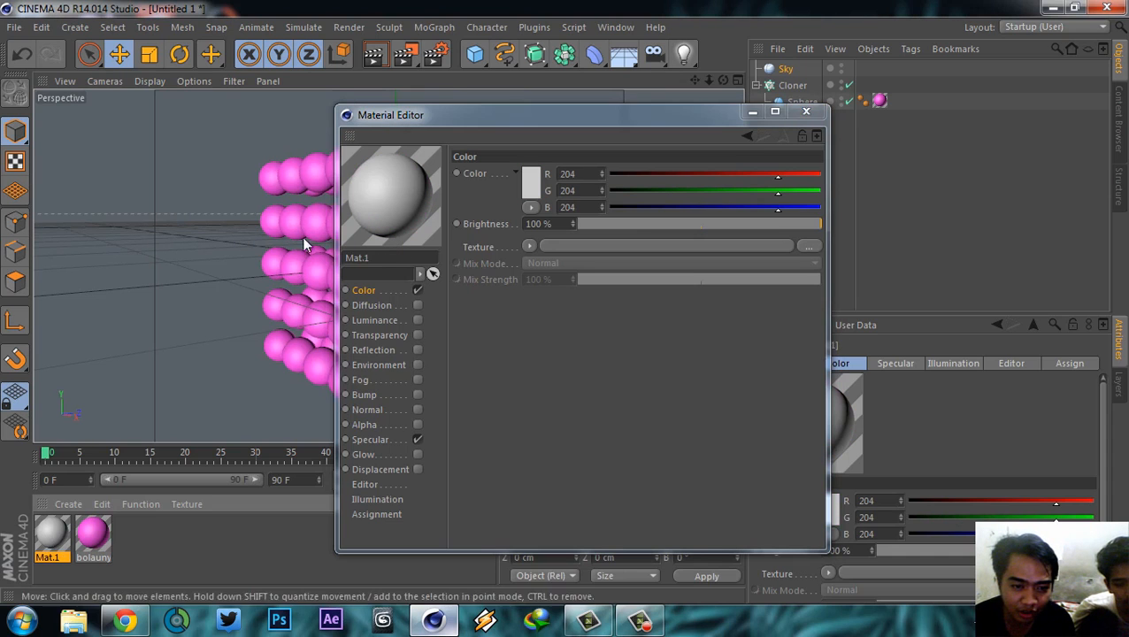
click(379, 258)
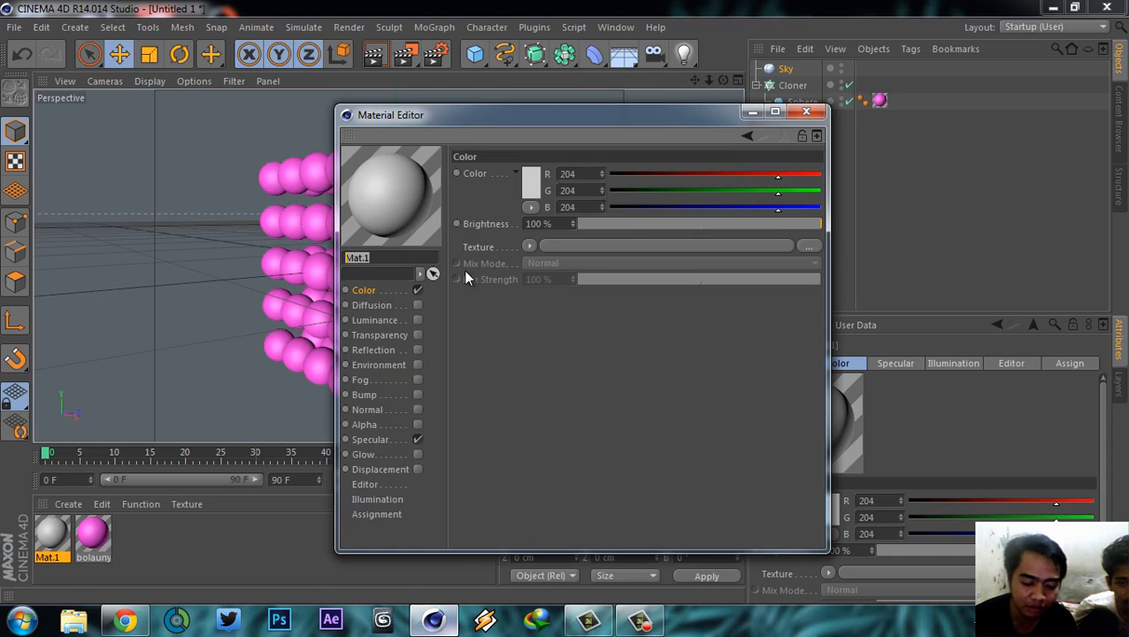
text(sky)
key(Return)
- Apply the sky material to the Sky object and render the view
drag(439, 132, 487, 162)
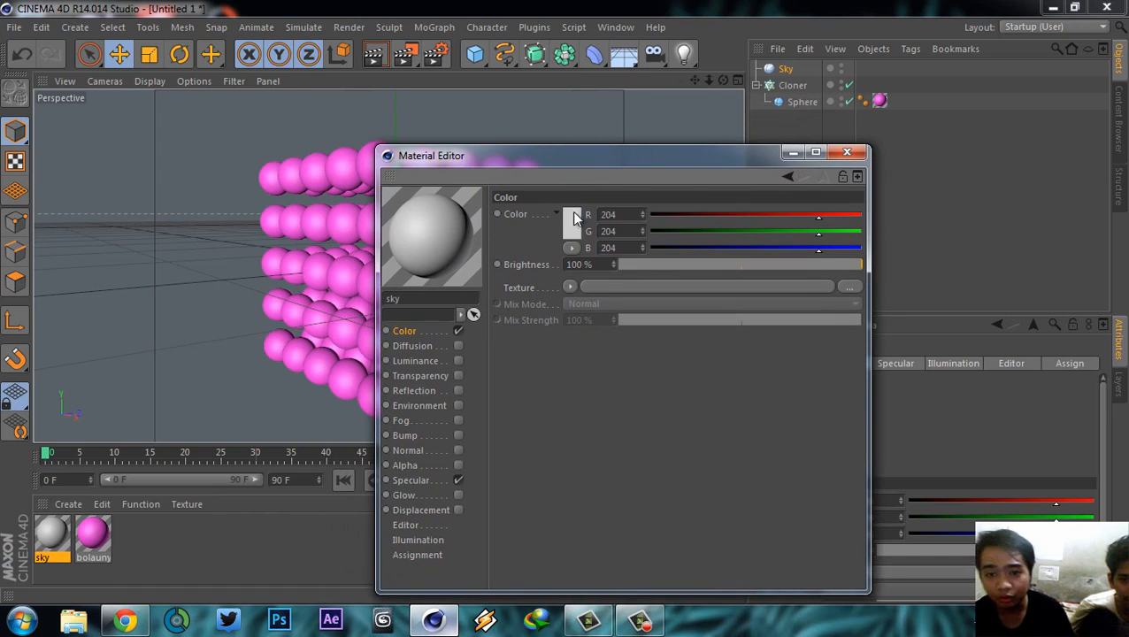
drag(592, 158, 676, 175)
drag(512, 270, 786, 71)
drag(642, 175, 893, 124)
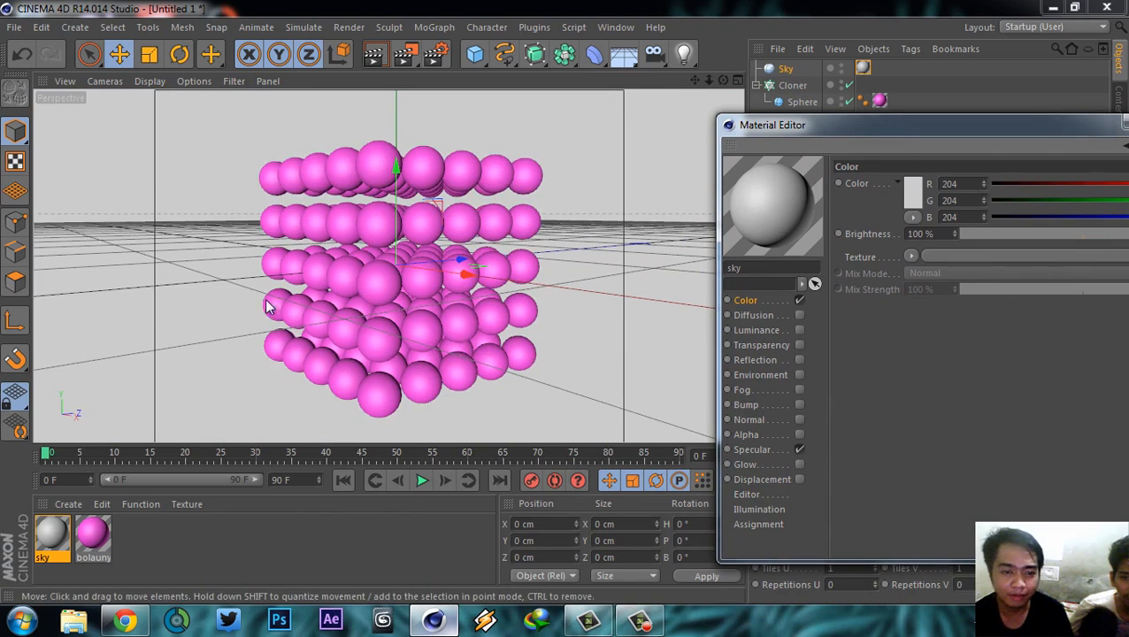
click(374, 56)
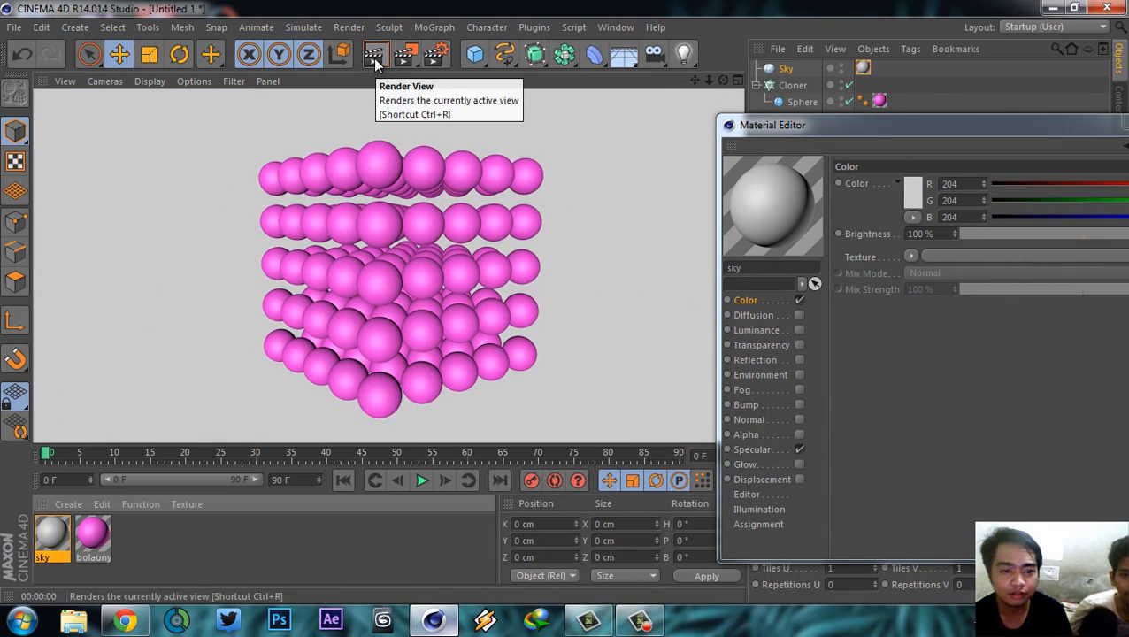
- Set the sky material's color to a dull reddish brown, RGB 117, 83, 83, and render the view
drag(843, 126, 696, 113)
click(562, 176)
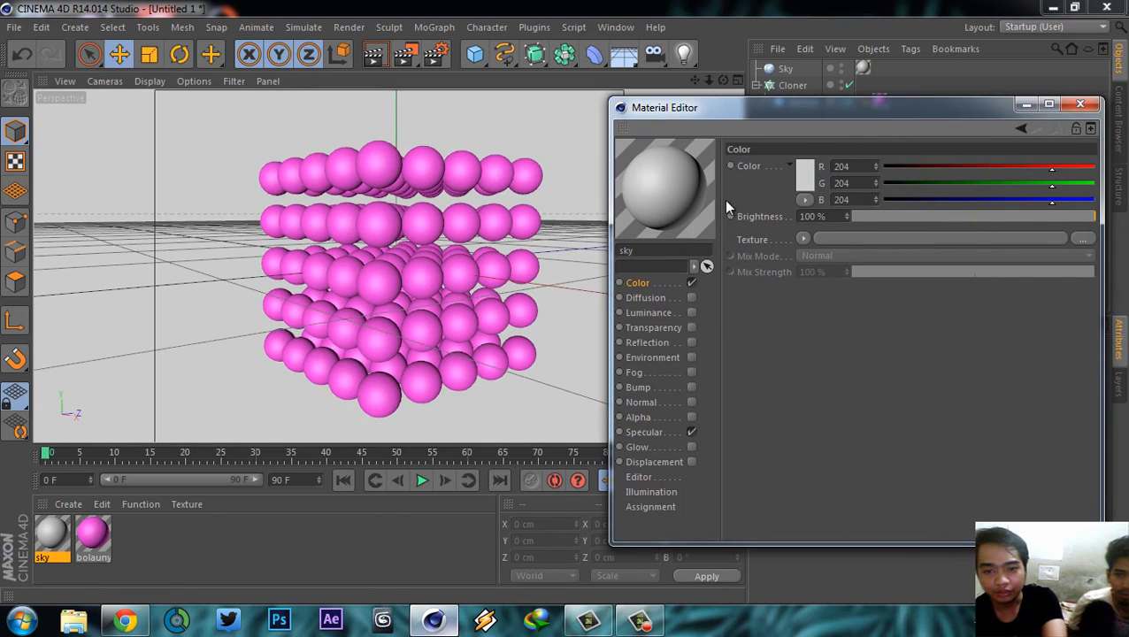
click(805, 173)
click(744, 165)
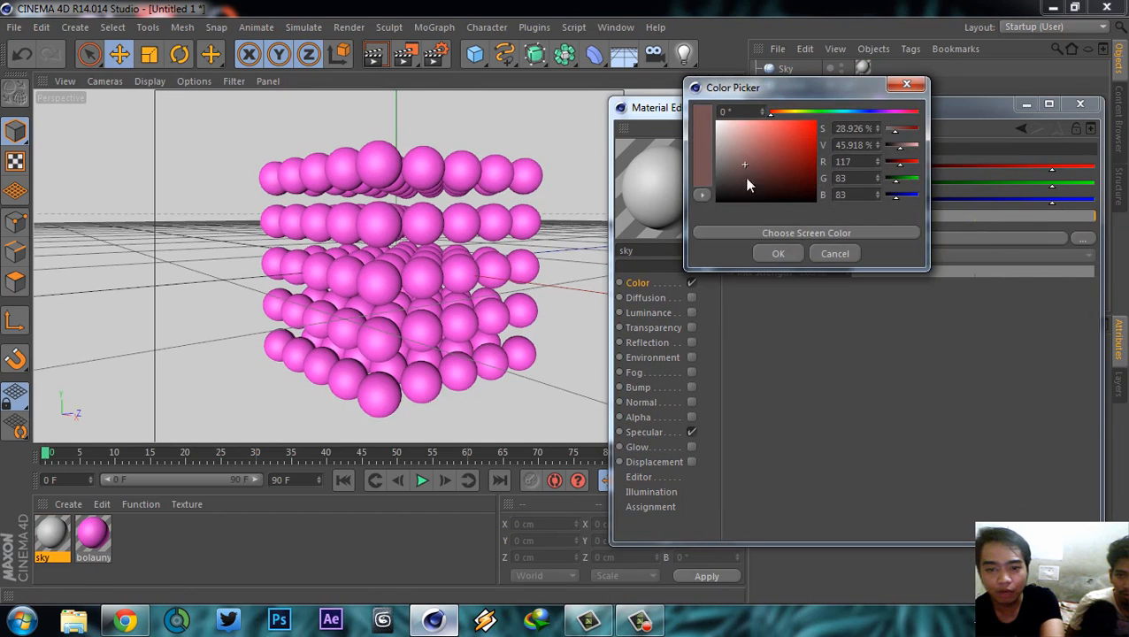
click(776, 253)
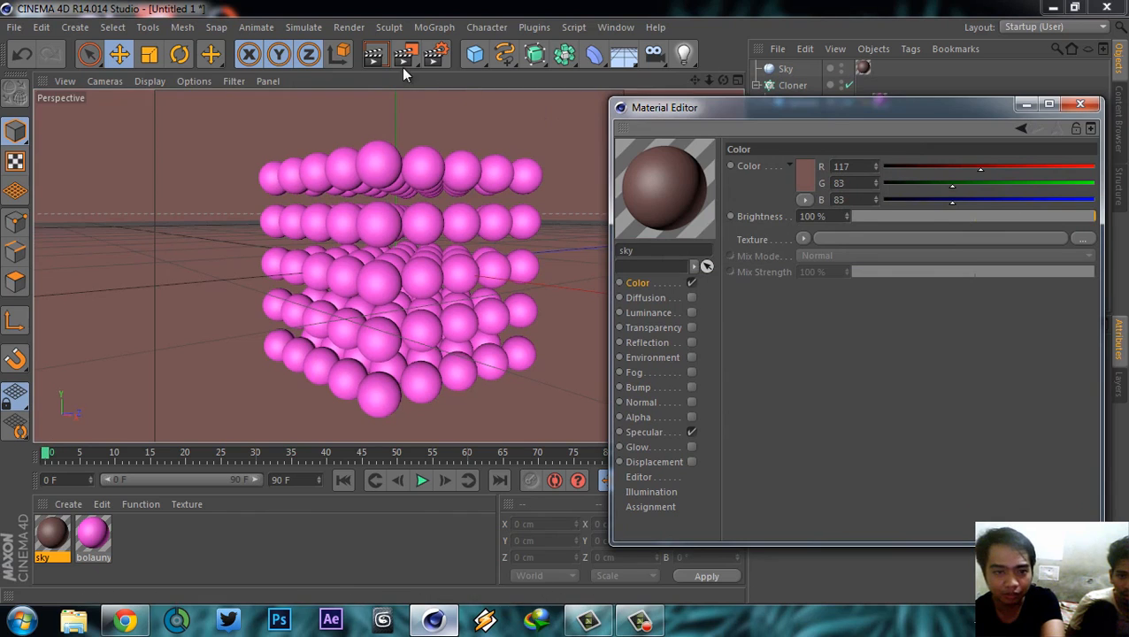
click(376, 56)
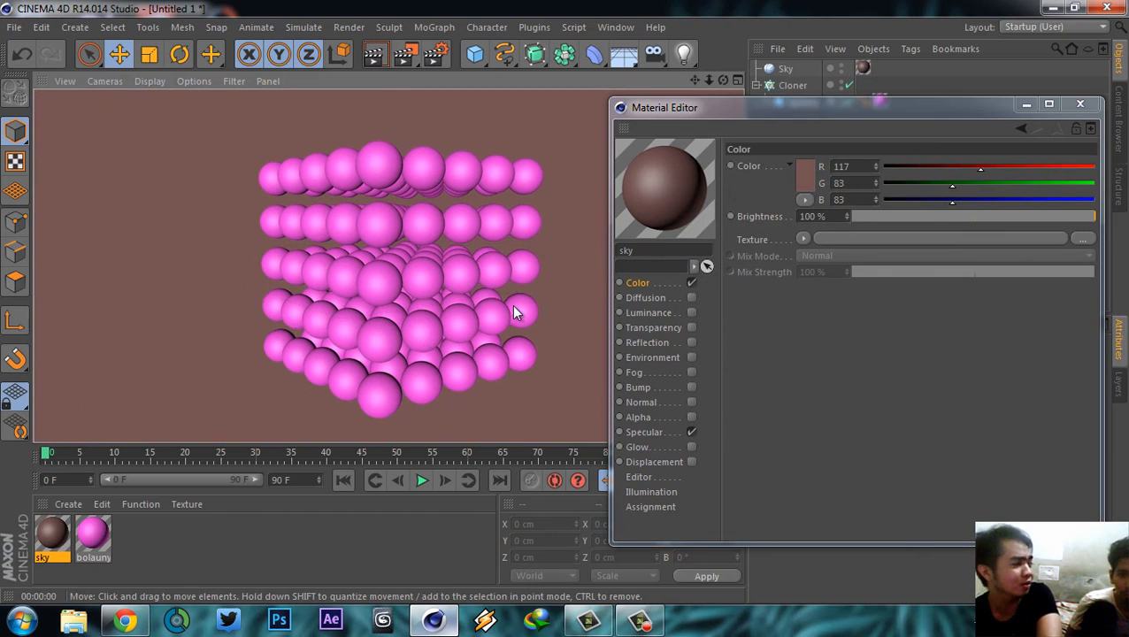
click(595, 231)
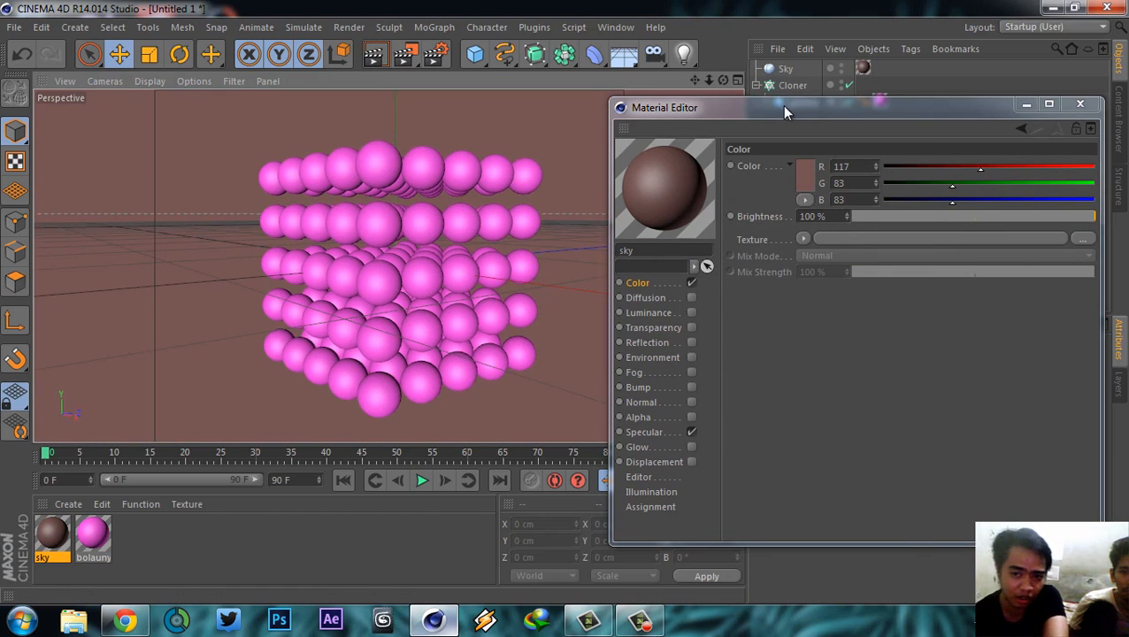
- Disable the sky material's Color channel and enable its Luminance channel
drag(783, 106, 818, 130)
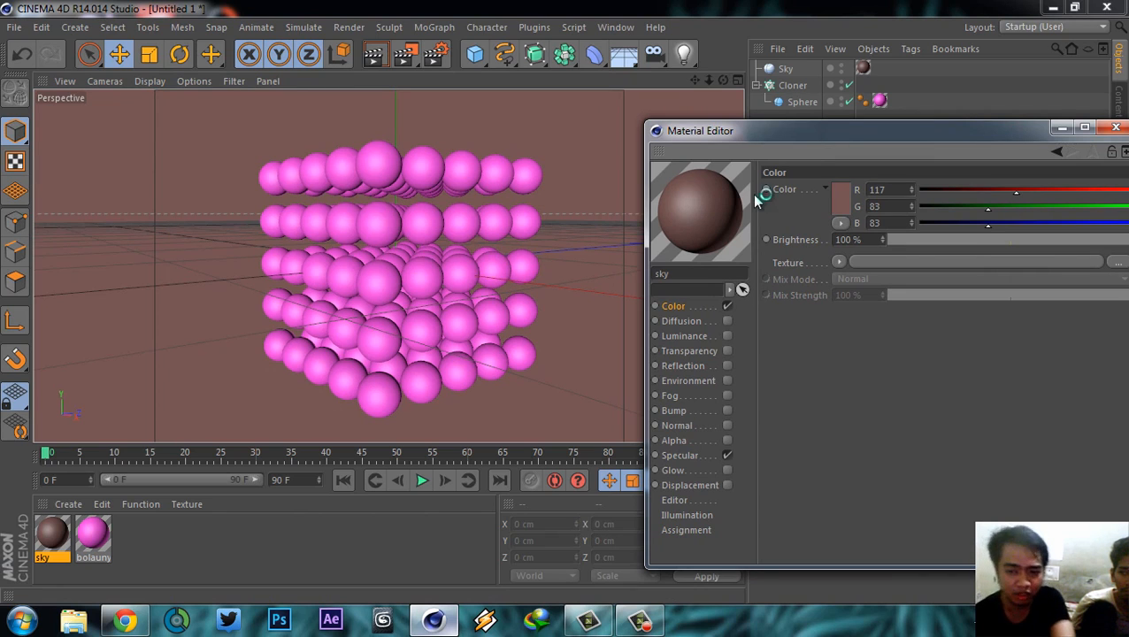
click(726, 306)
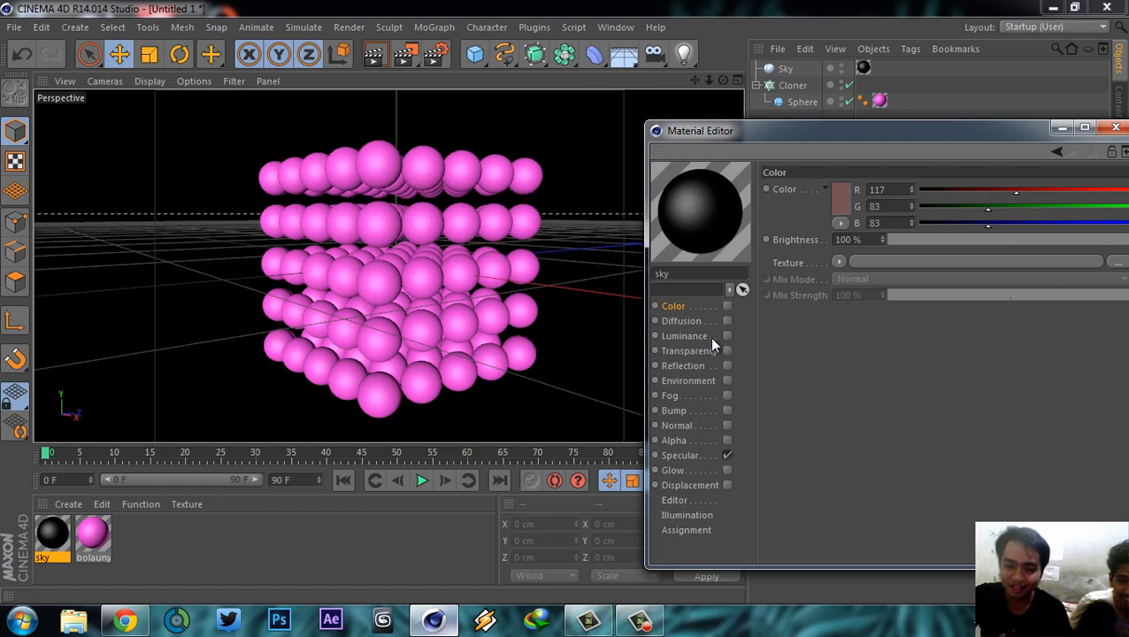
click(701, 337)
click(726, 337)
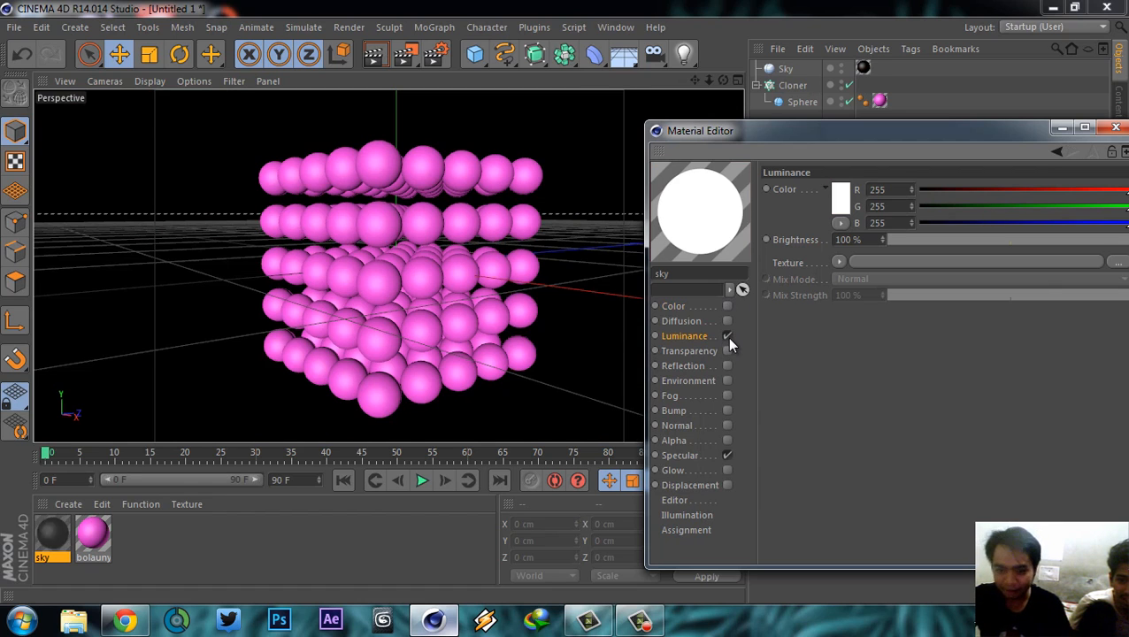
click(694, 351)
click(697, 336)
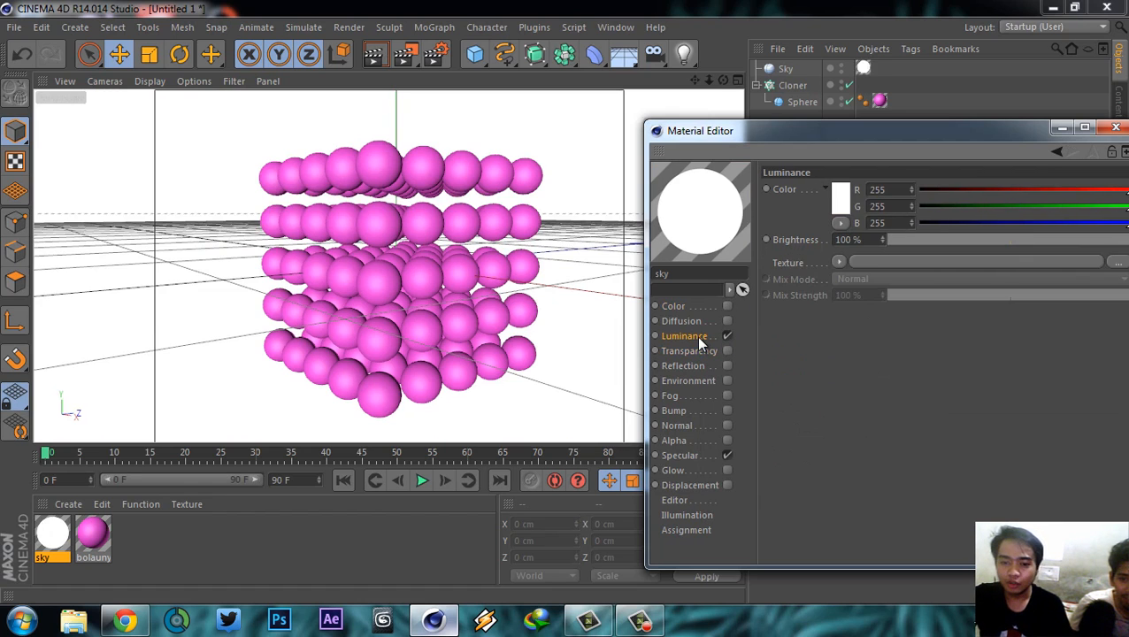
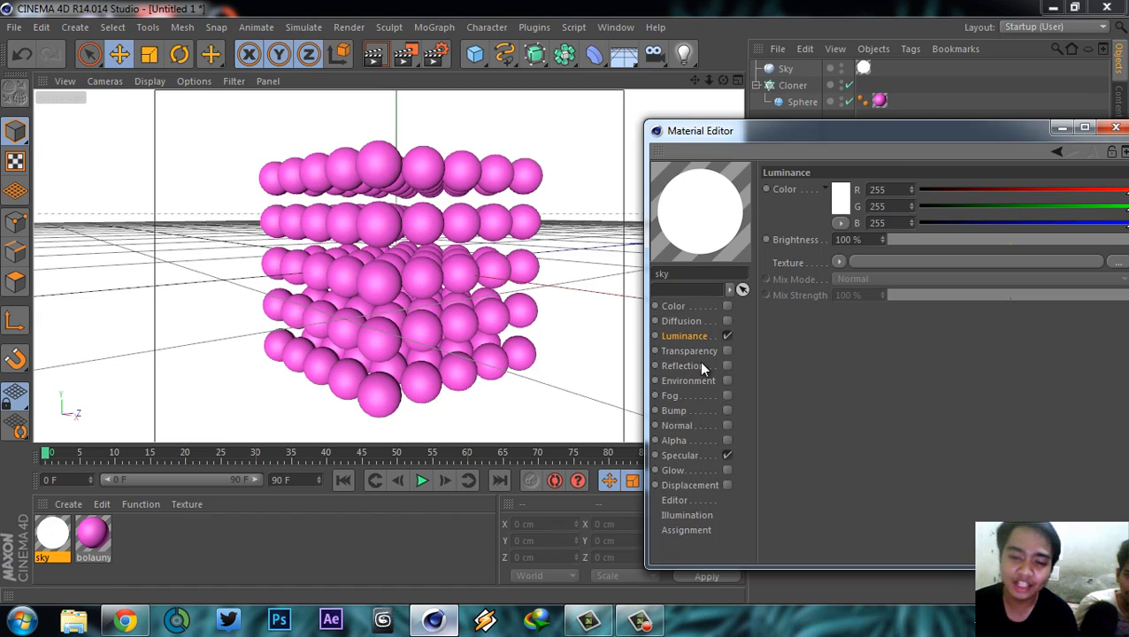
- Open the image chooser for the Luminance texture and browse to the tex folder of GSG_Cast_SpheresTutorial
drag(880, 130, 850, 112)
drag(731, 84, 695, 202)
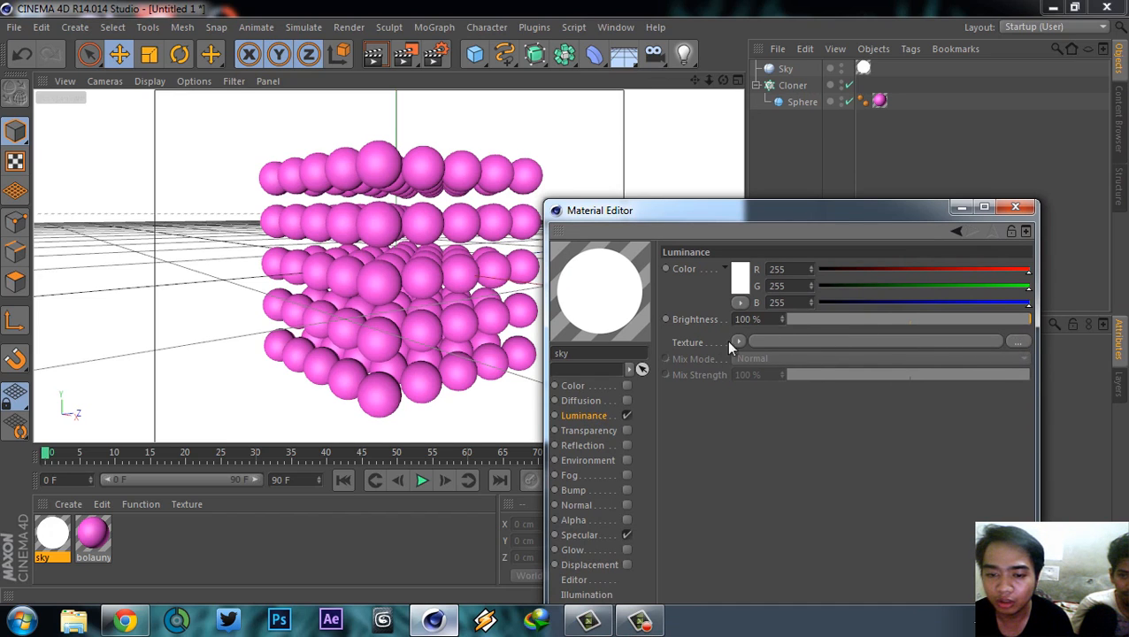
click(1016, 342)
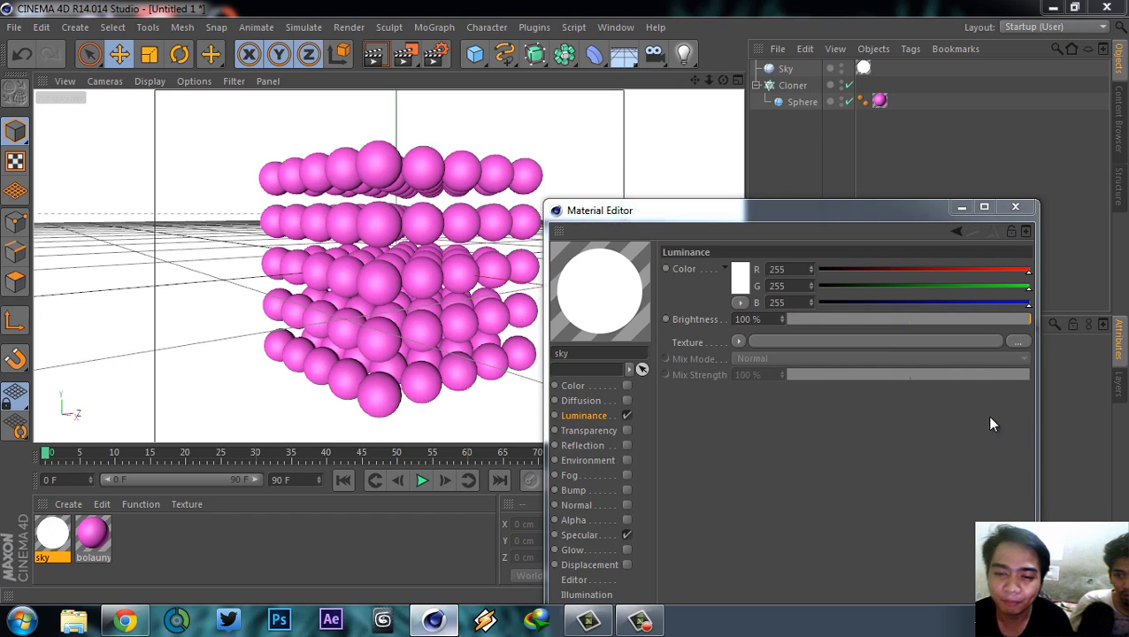
drag(952, 202, 660, 158)
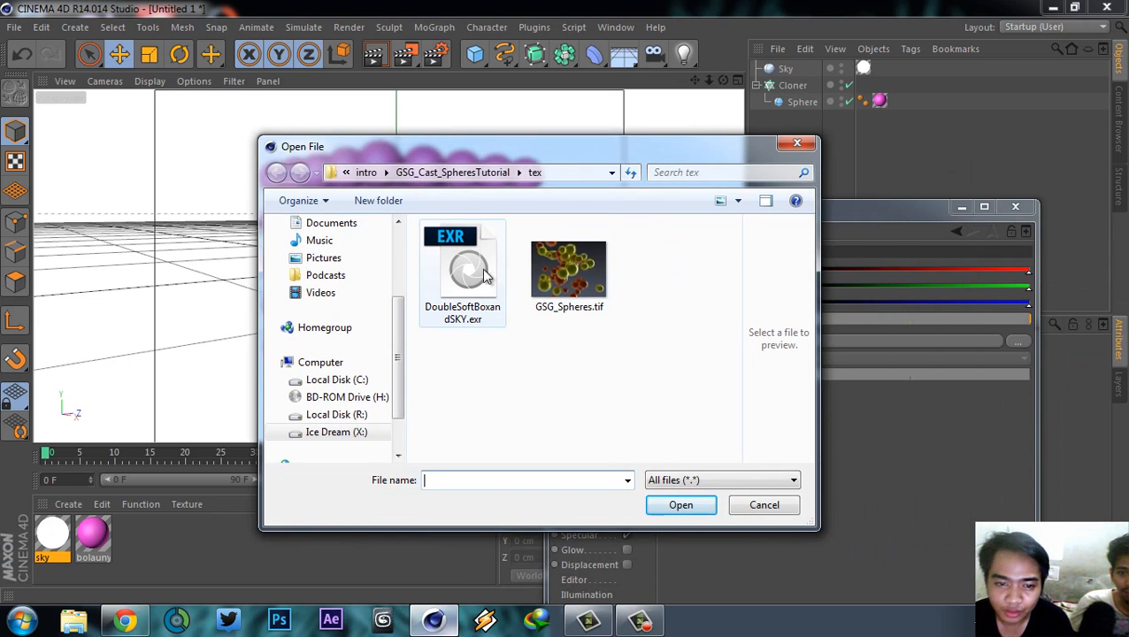
click(453, 171)
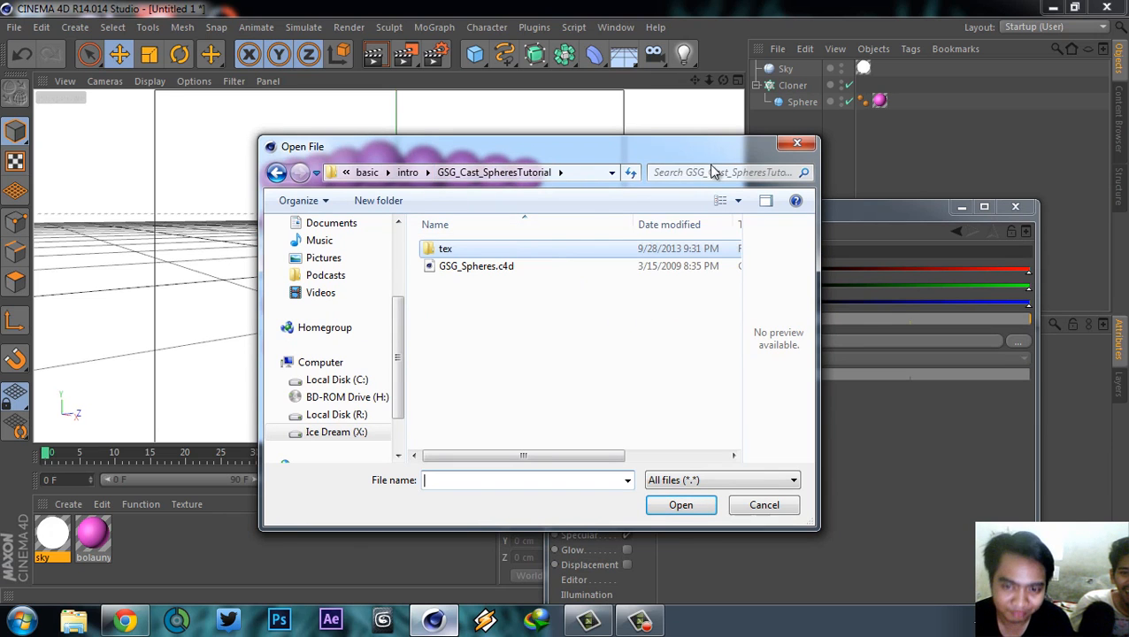
double_click(497, 250)
drag(605, 148, 579, 147)
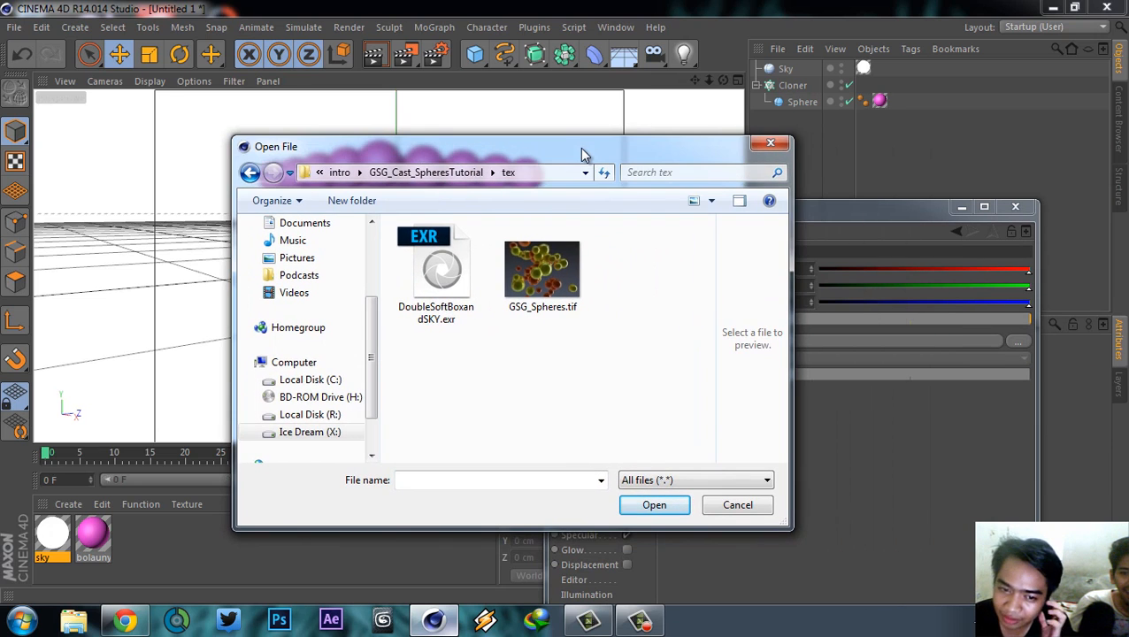
- Load DoubleSoftBoxandSKY.exr as the Luminance texture without creating a copy at the project location
click(444, 258)
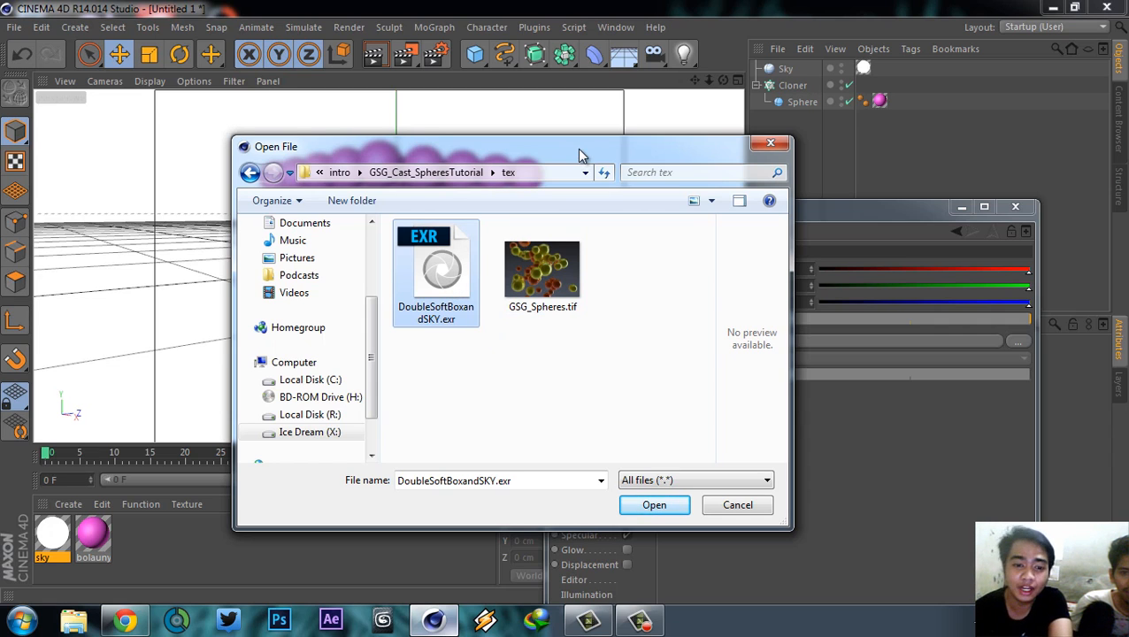
drag(579, 148, 604, 147)
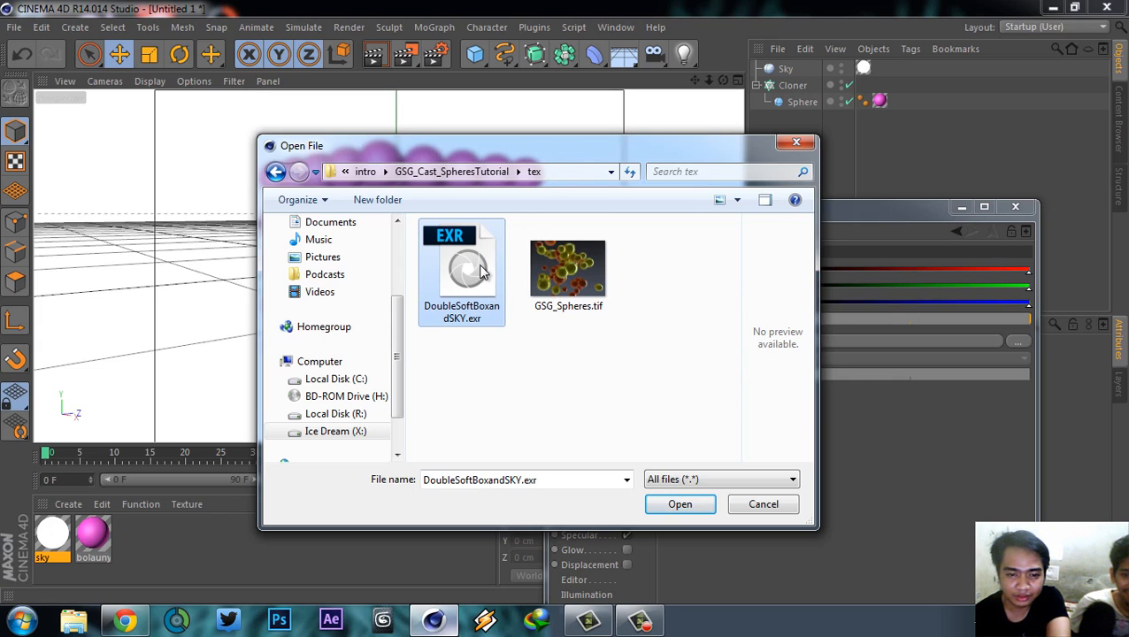
click(672, 504)
drag(579, 270, 548, 256)
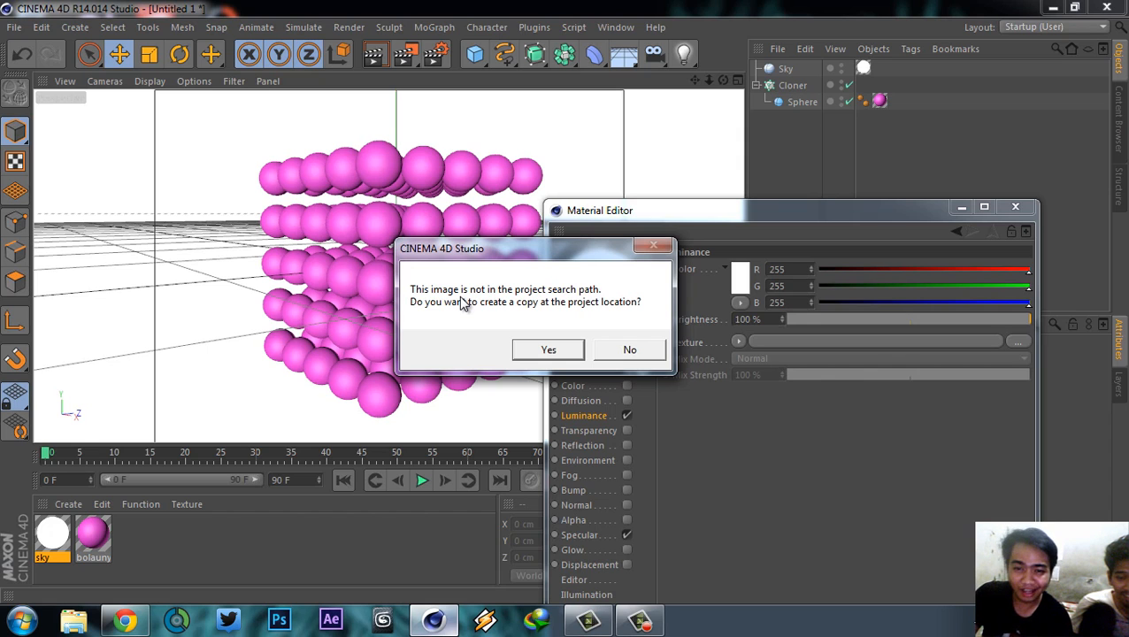
drag(530, 248, 456, 236)
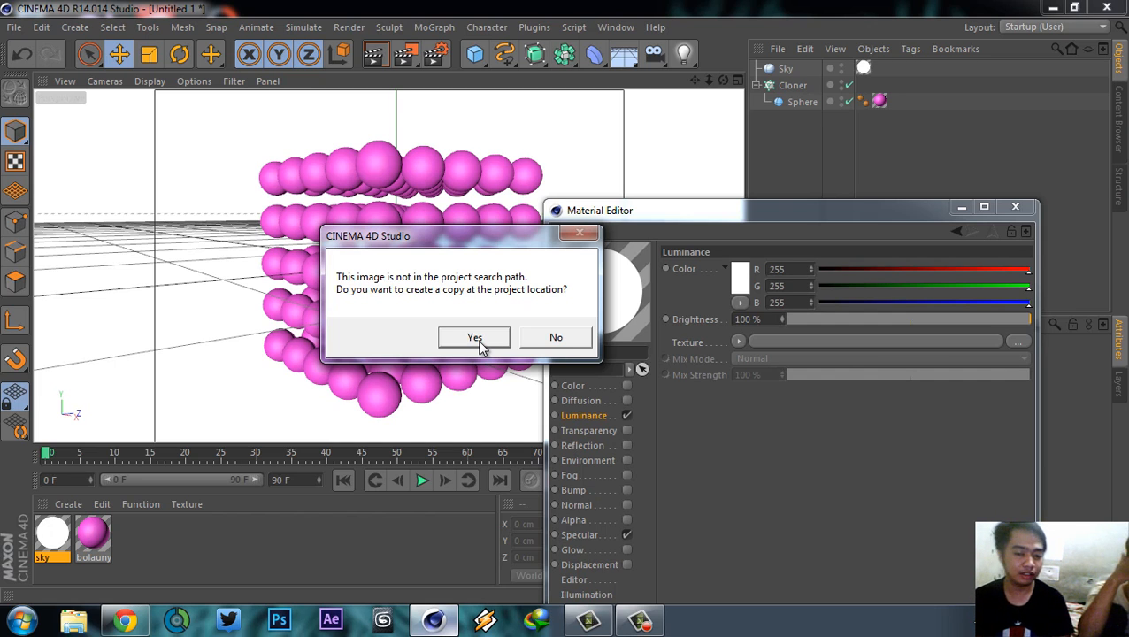
click(555, 338)
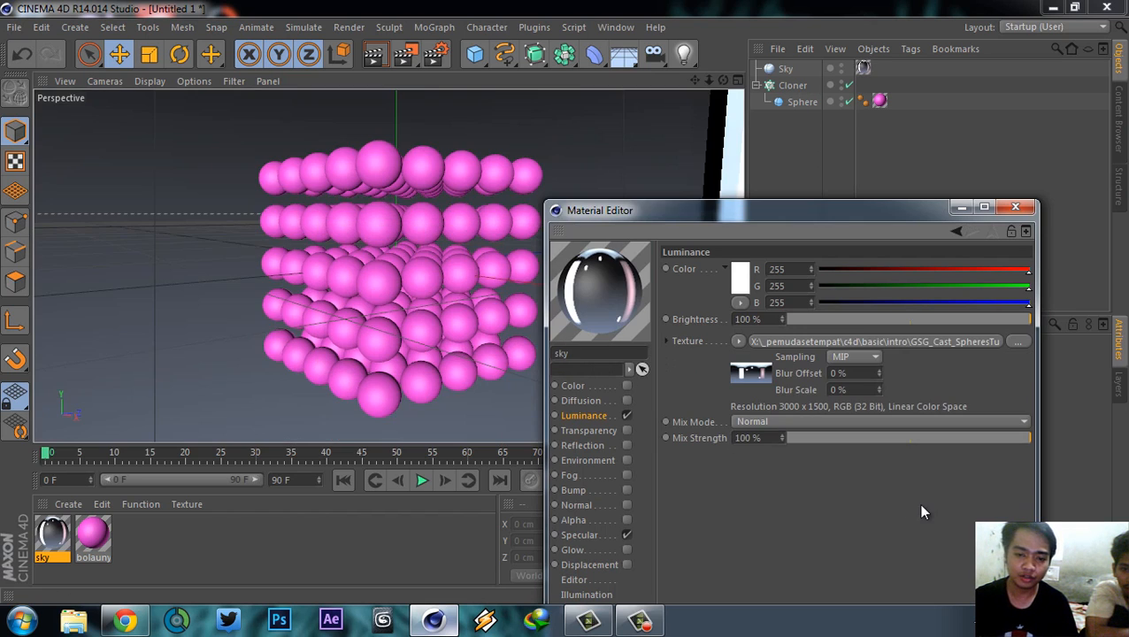
- Review the shader properties of the sky texture image, and close the Material Editor
drag(752, 212, 753, 159)
click(794, 317)
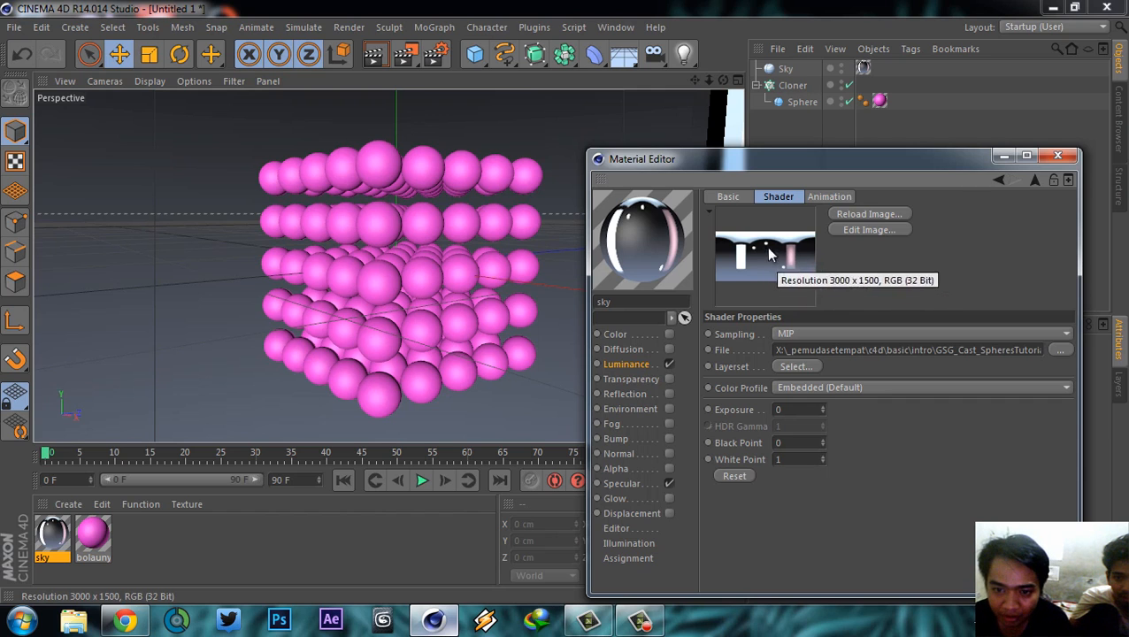
click(730, 196)
click(768, 196)
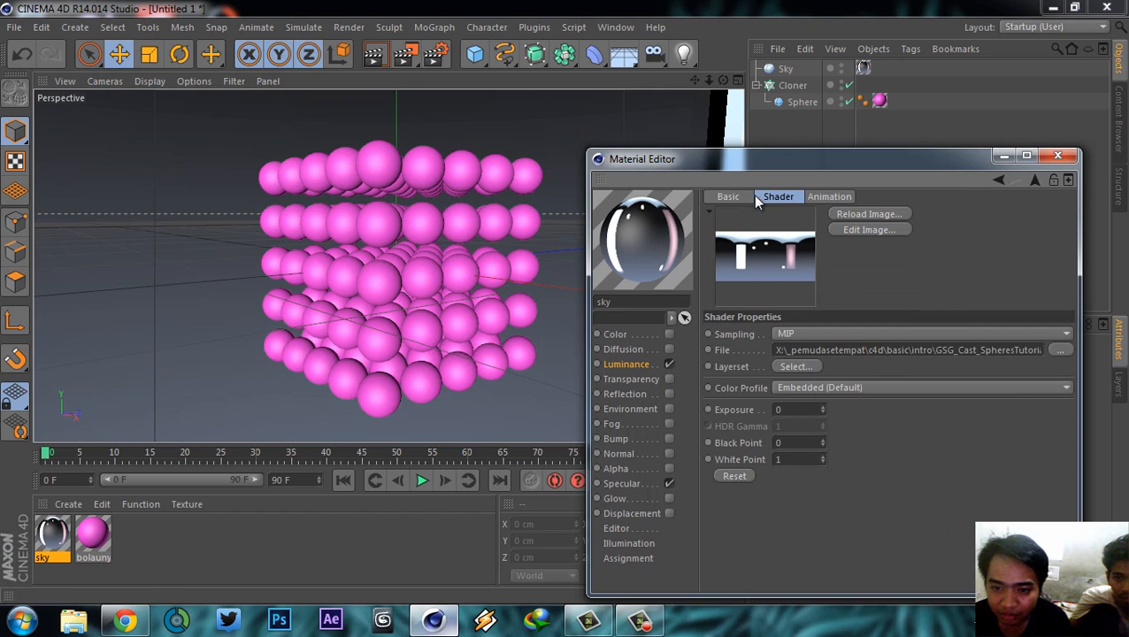
click(1065, 155)
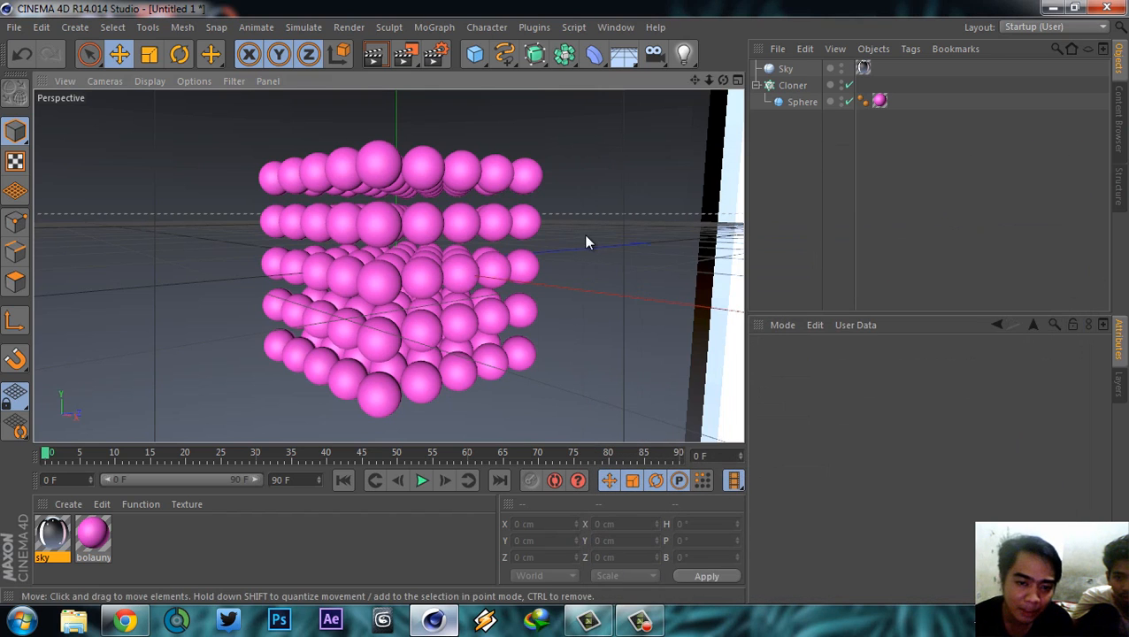
- Inspect the softbox sky image all around the sphere grid and render the view
alt+right_drag(565, 163, 551, 381)
alt+drag(511, 280, 559, 176)
alt+drag(499, 290, 263, 282)
alt+drag(633, 255, 190, 225)
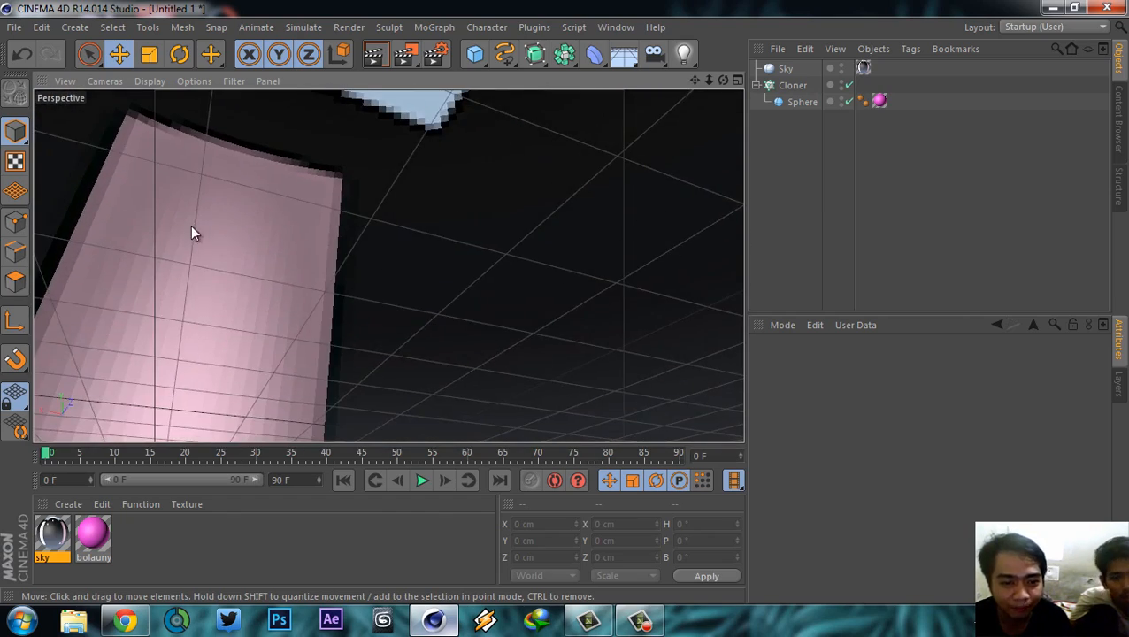
alt+drag(496, 305, 715, 223)
mouse_move(404, 264)
alt+mouse_down()
mouse_move(494, 380)
mouse_move(444, 416)
mouse_move(337, 413)
mouse_move(567, 311)
mouse_move(373, 143)
mouse_move(376, 233)
mouse_move(444, 259)
mouse_move(440, 280)
mouse_move(331, 288)
mouse_move(434, 285)
mouse_move(404, 285)
mouse_move(430, 311)
mouse_move(421, 279)
mouse_move(395, 277)
mouse_move(386, 256)
alt+mouse_up()
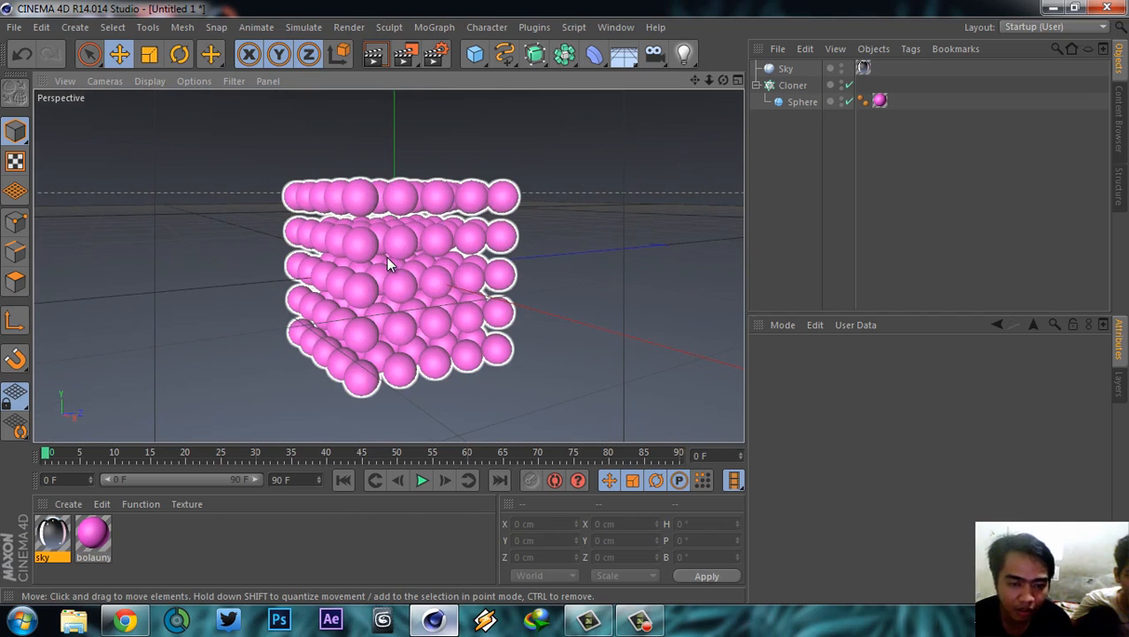
key(ctrl+r)
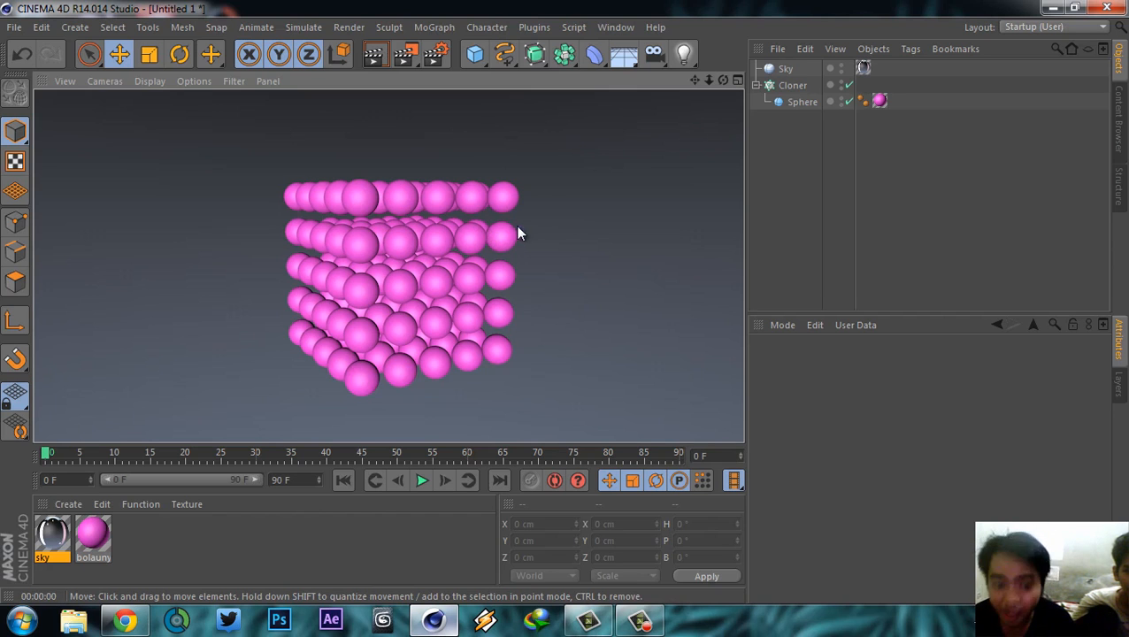
- Select the Sphere object and inspect the clone grid up close from a slightly higher viewpoint
click(806, 102)
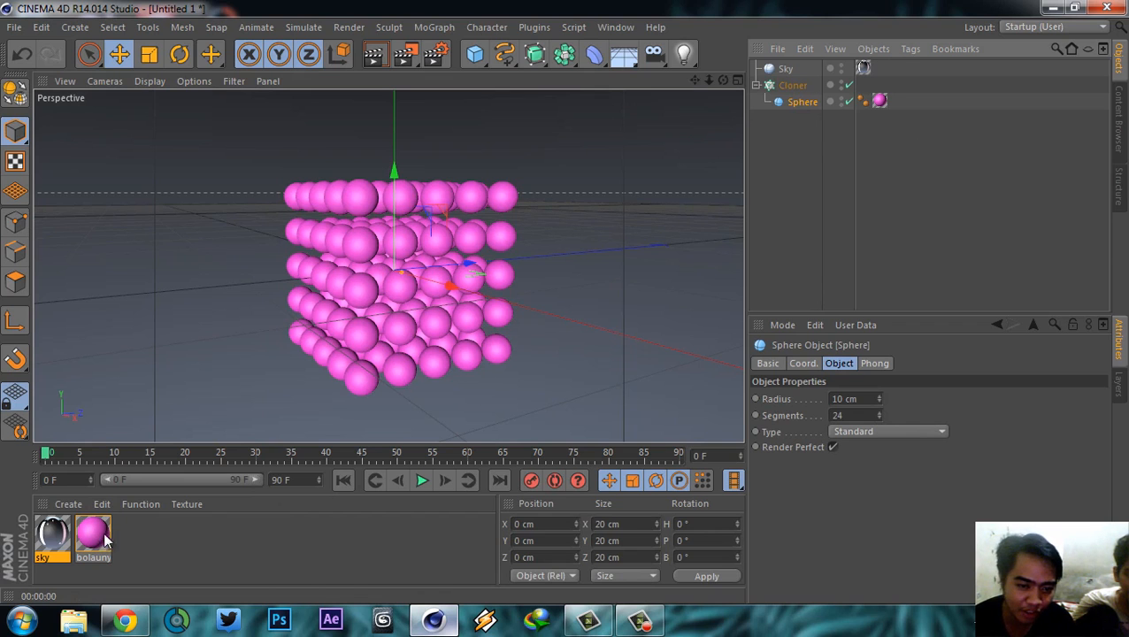
scroll(388, 332, up, 3)
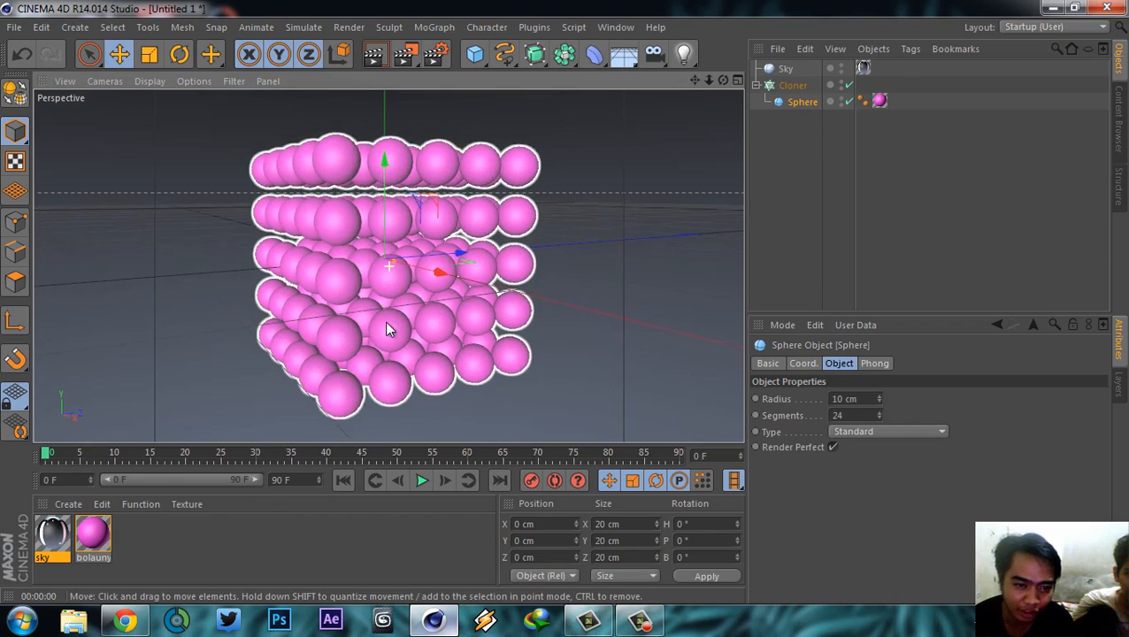
scroll(389, 318, up, 3)
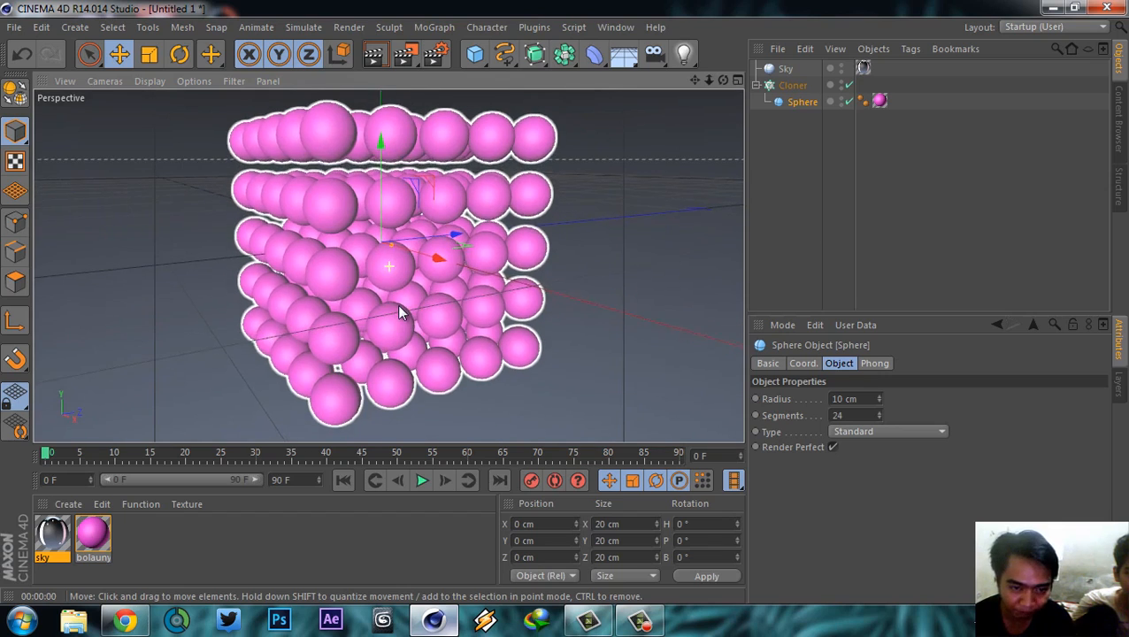
scroll(399, 307, down, 2)
mouse_move(399, 313)
alt+mouse_down()
mouse_move(405, 326)
mouse_move(395, 300)
alt+mouse_up()
alt+middle_drag(373, 316, 385, 317)
alt+drag(386, 324, 524, 161)
alt+drag(442, 292, 365, 328)
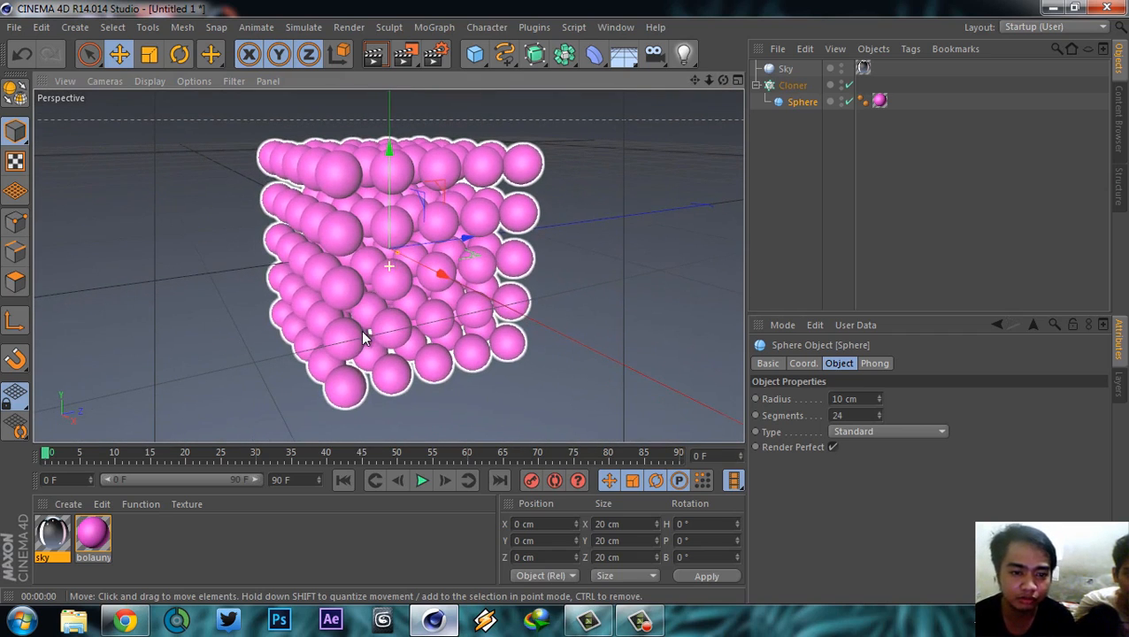
- Open the pink bolaunyu material for editing and enable its Reflection channel
double_click(102, 547)
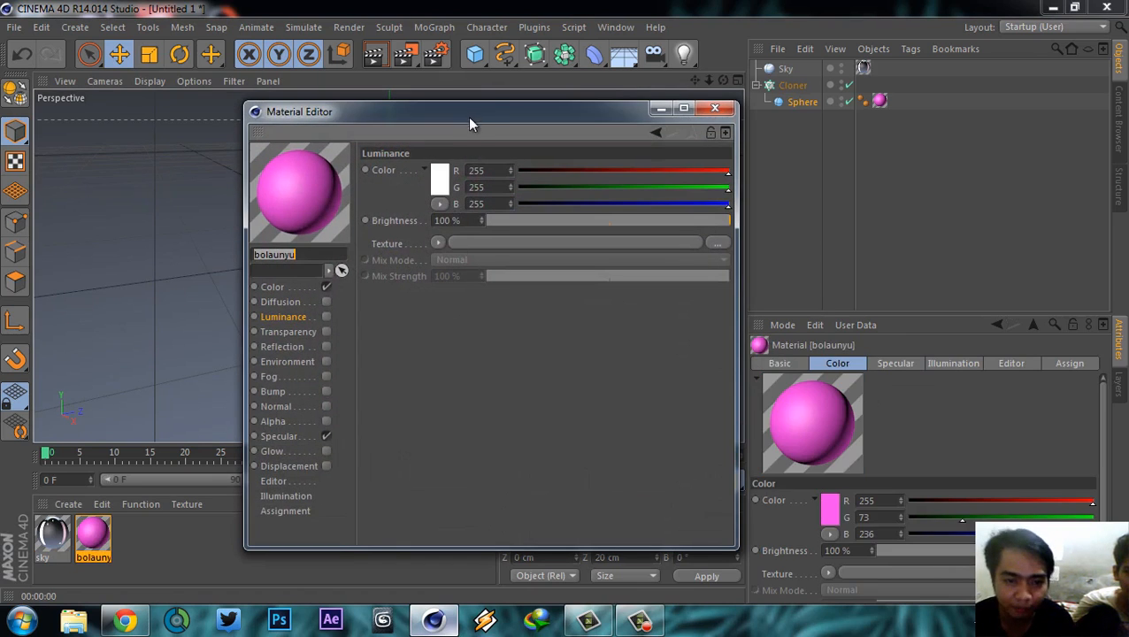
drag(468, 114, 664, 130)
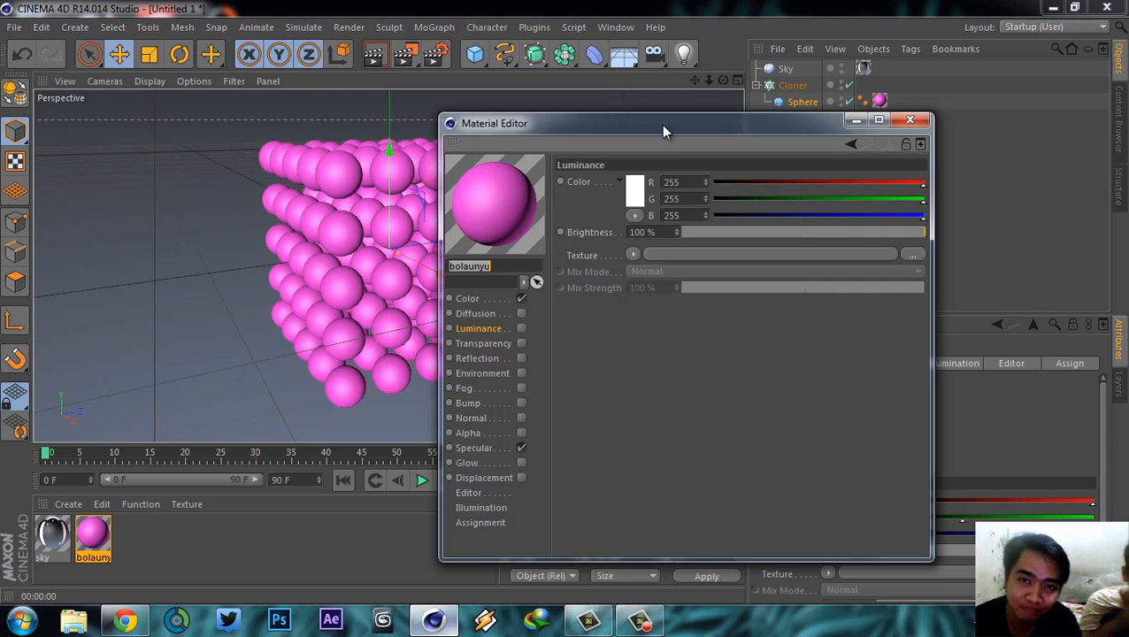
drag(665, 131, 691, 147)
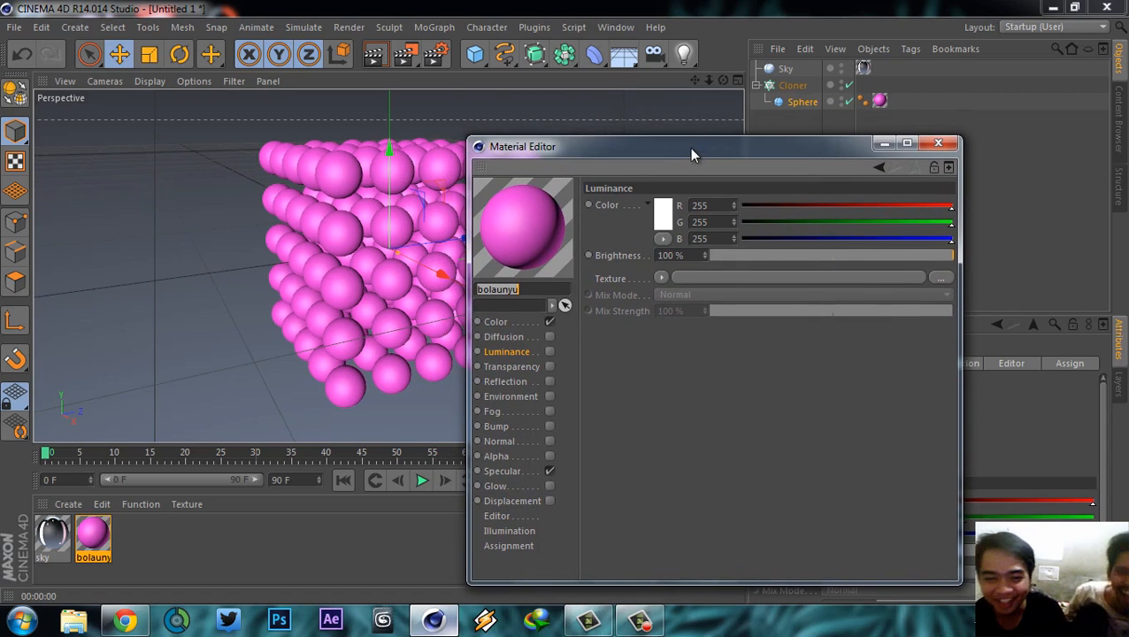
drag(689, 147, 714, 161)
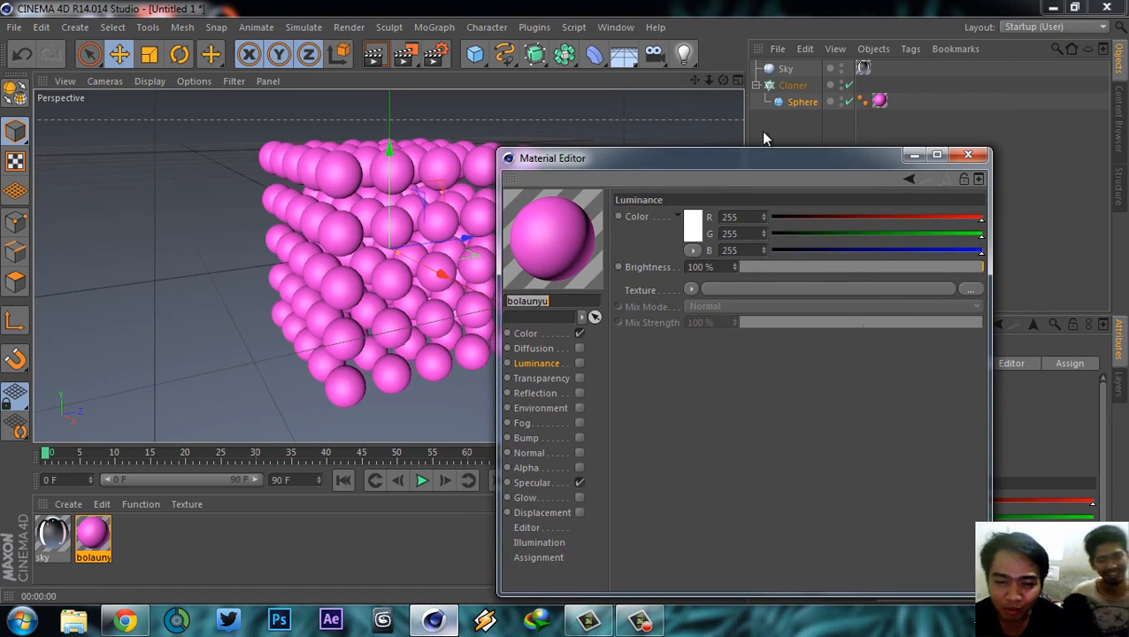
click(535, 395)
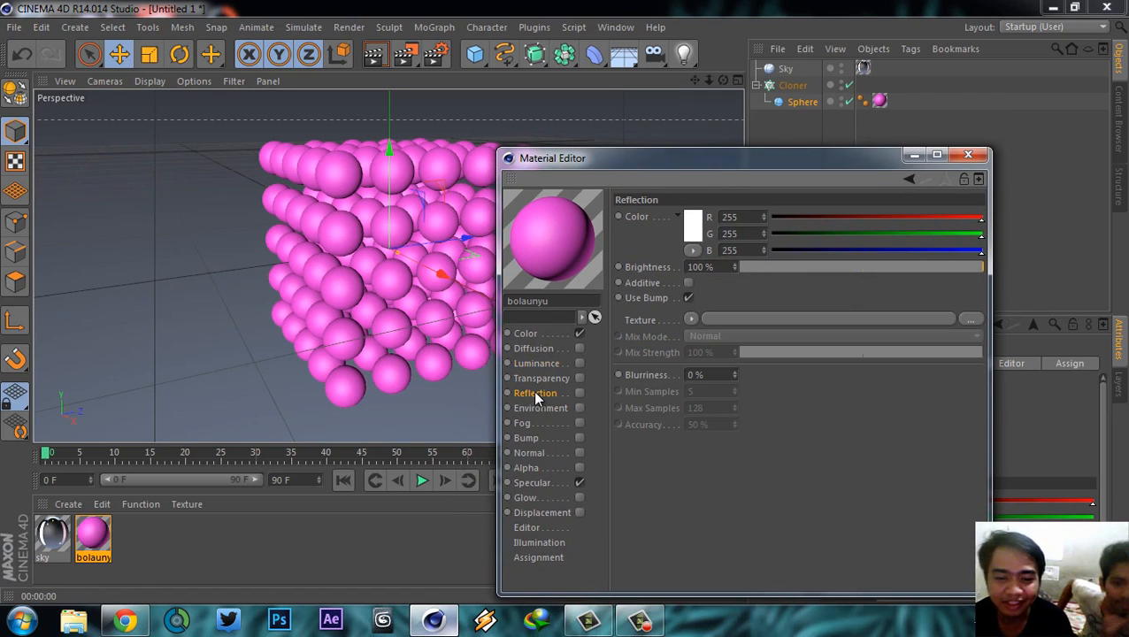
click(580, 393)
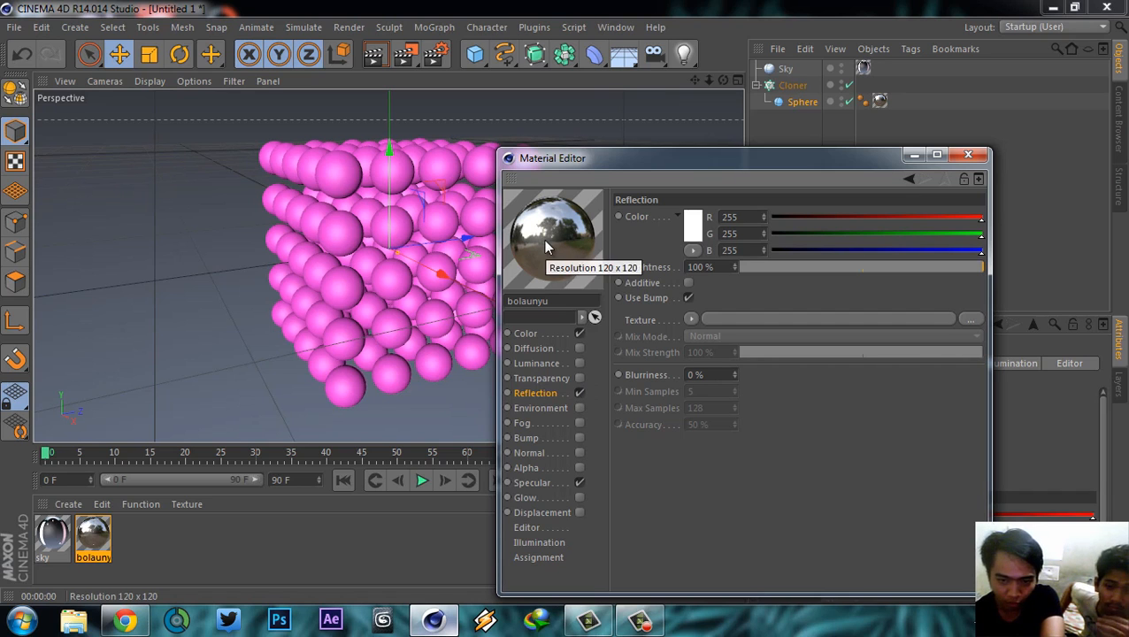
- Close the Material Editor and render the view twice to check the fully reflective spheres
click(968, 155)
key(ctrl+r)
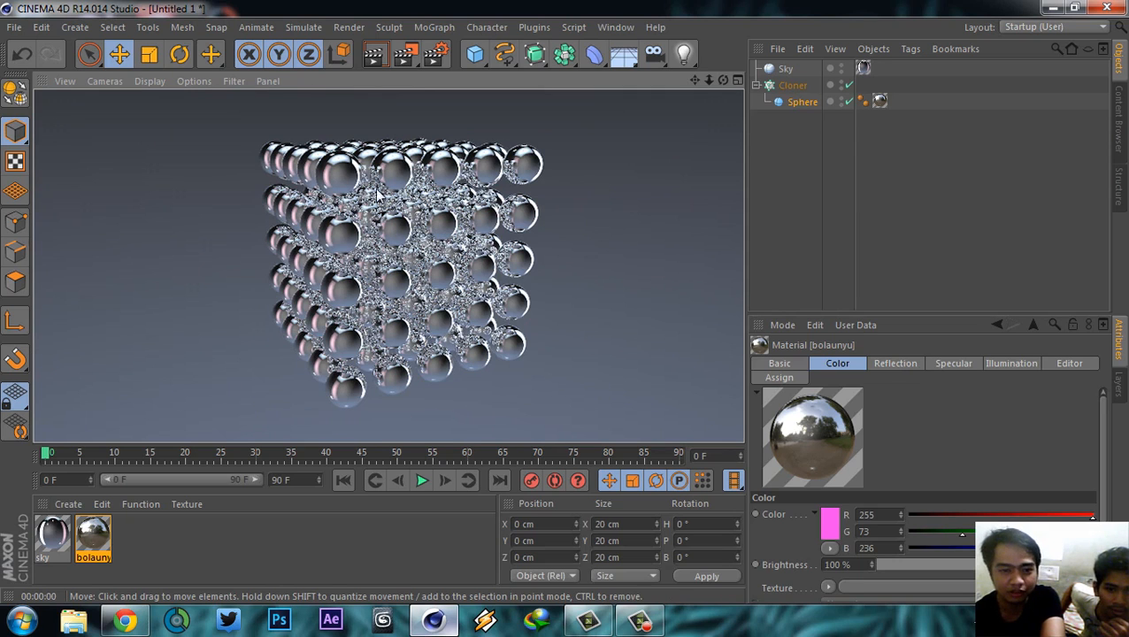
click(572, 200)
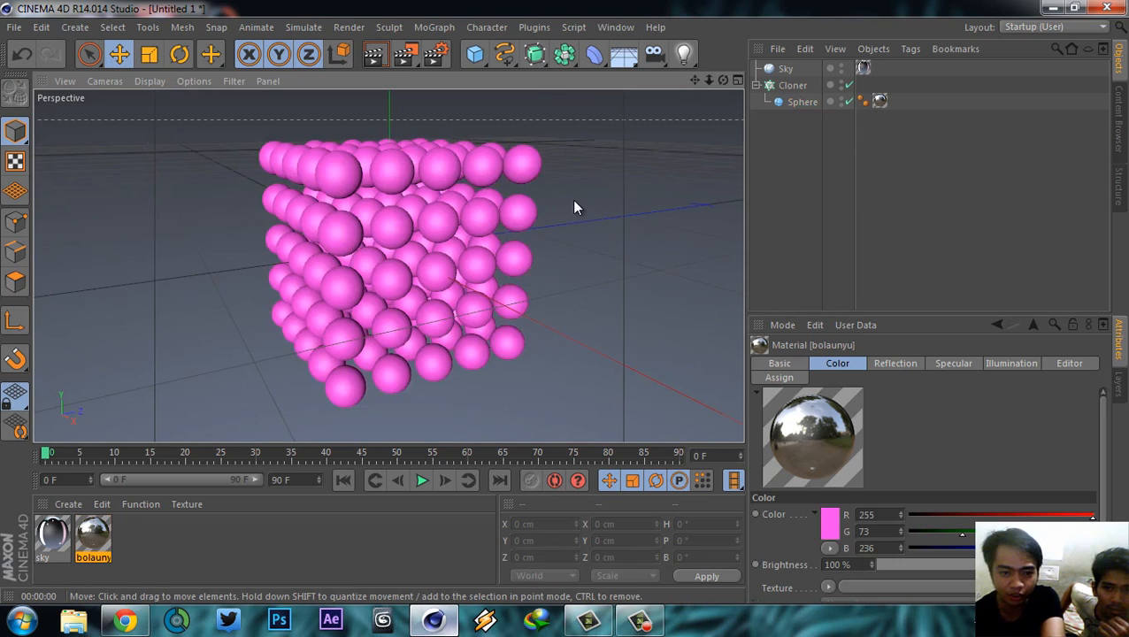
key(ctrl+r)
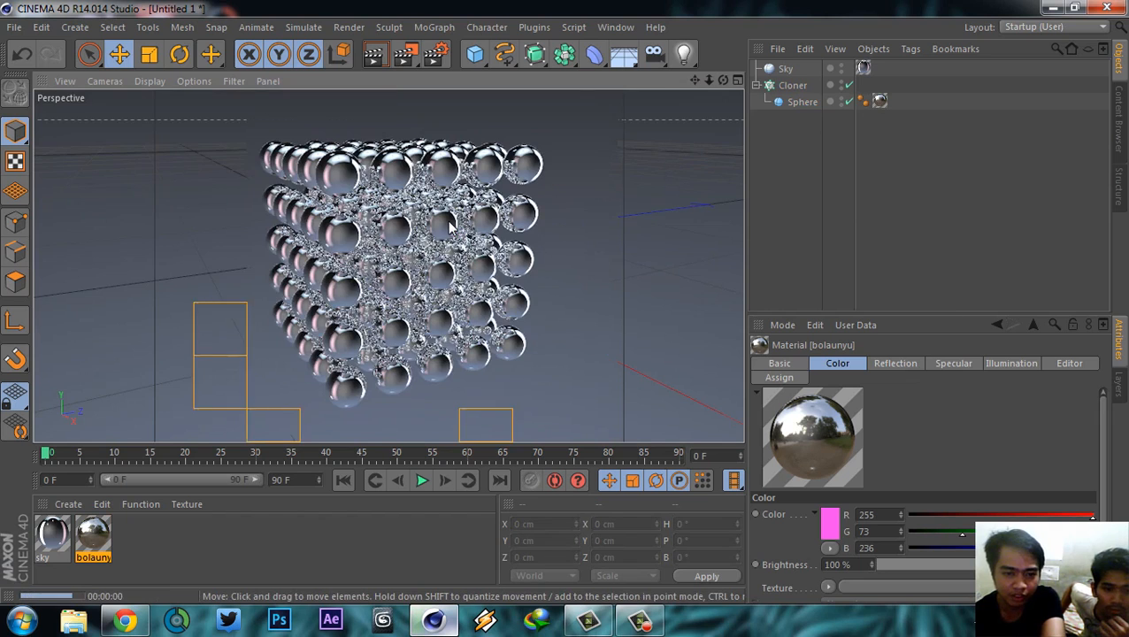
click(583, 235)
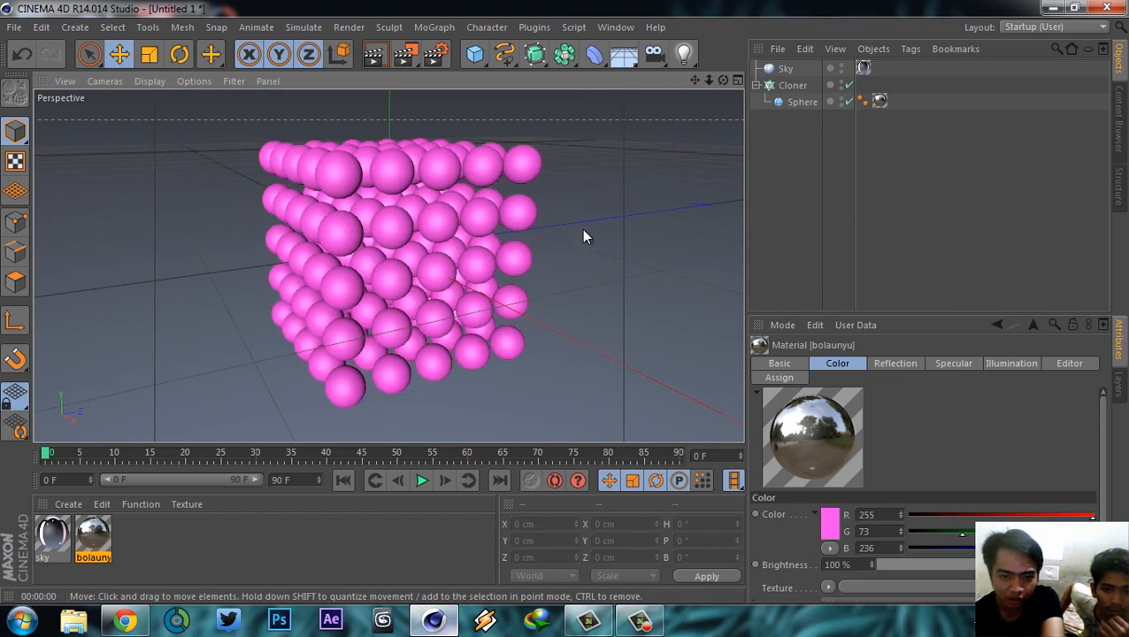
- Set the bolaunyu material's Reflection brightness to 35 % and render the view
double_click(108, 529)
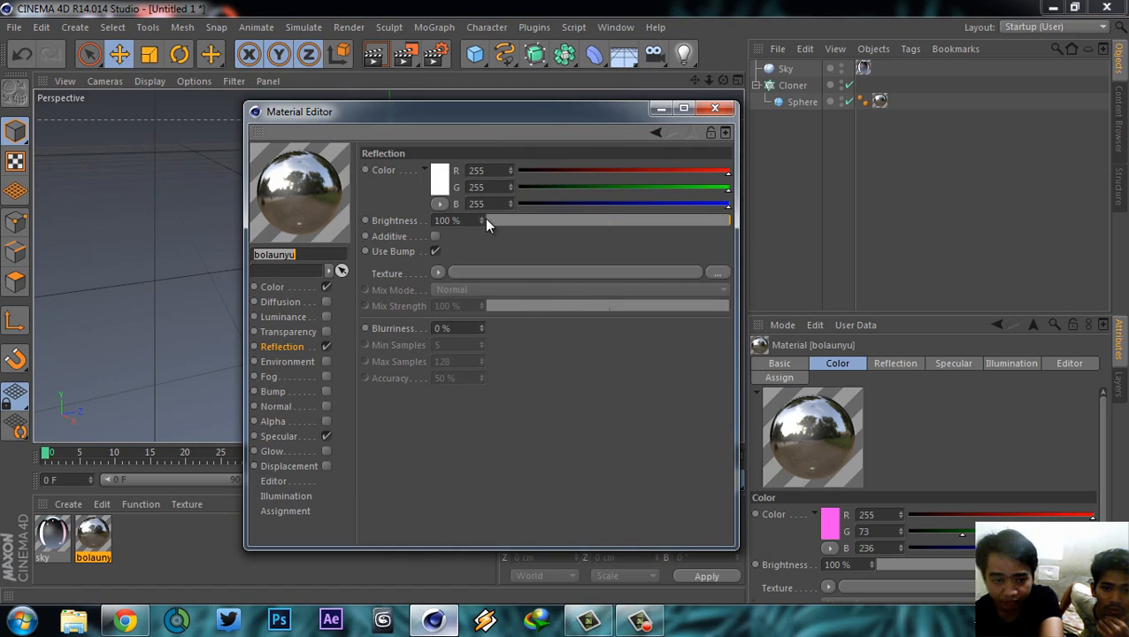
drag(697, 223, 572, 221)
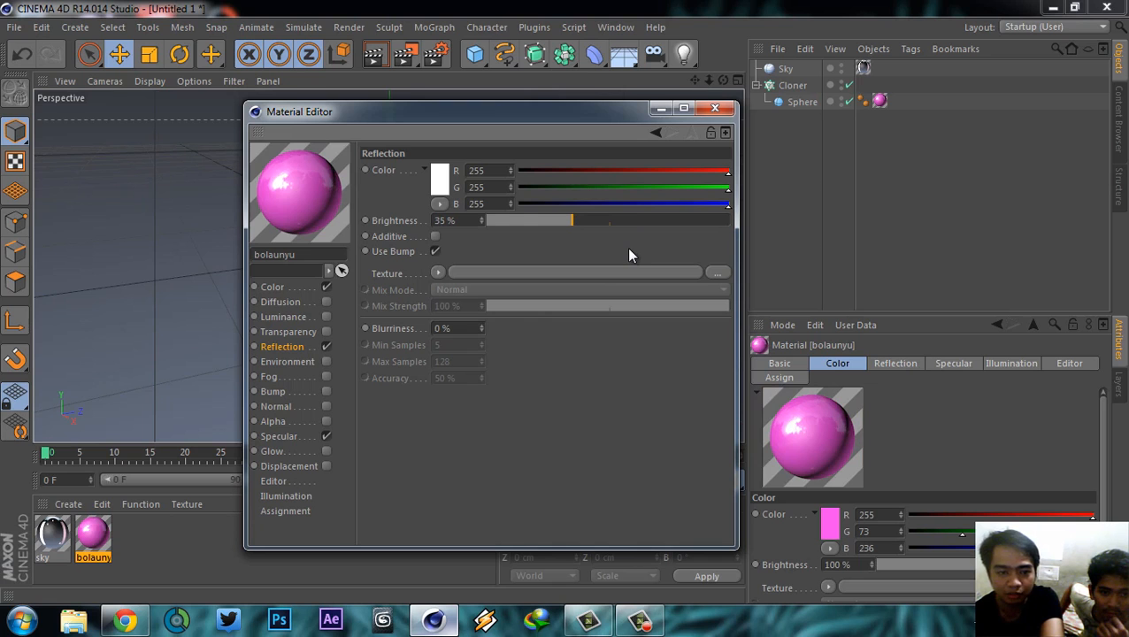
click(715, 108)
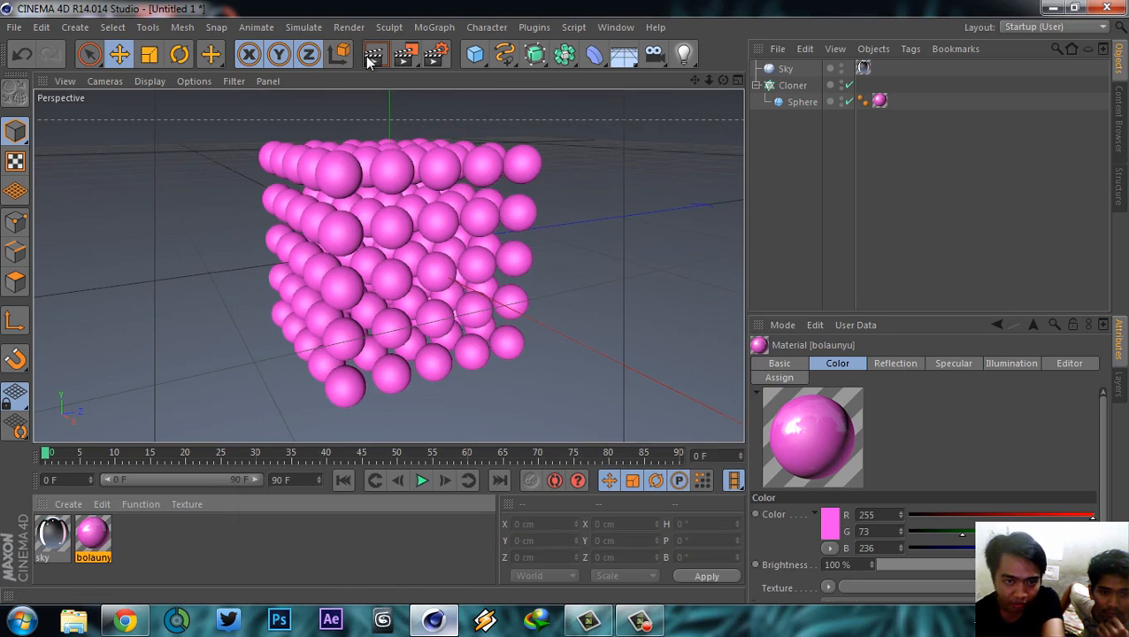
click(372, 54)
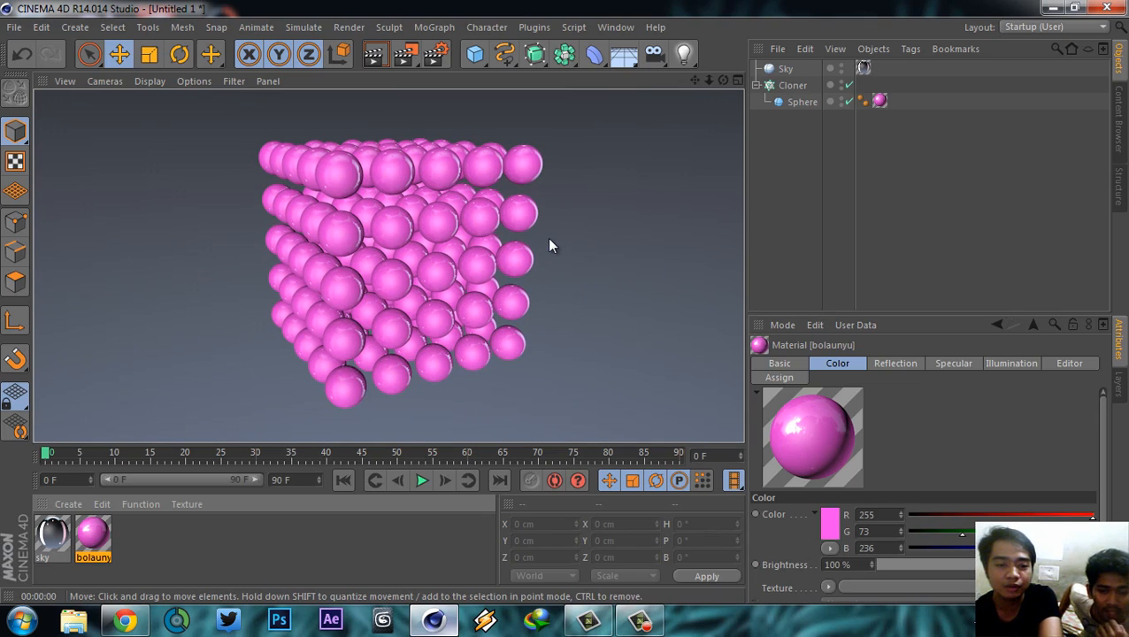
- Render a close-up of the spheres to examine their reflections, and return to the whole grid
scroll(397, 238, up, 5)
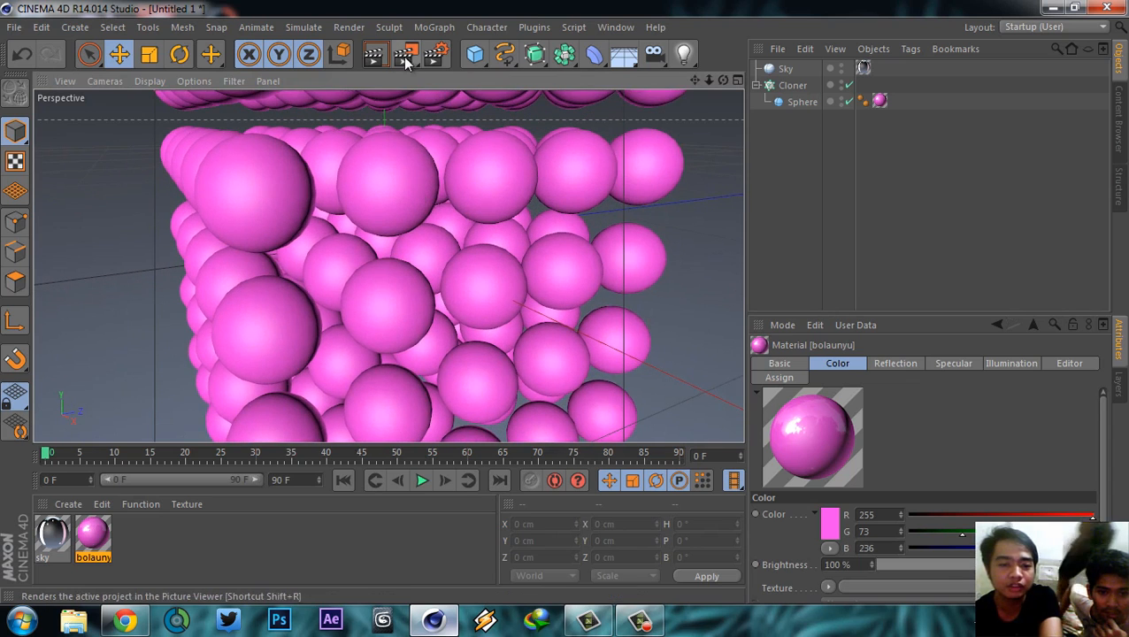
click(373, 54)
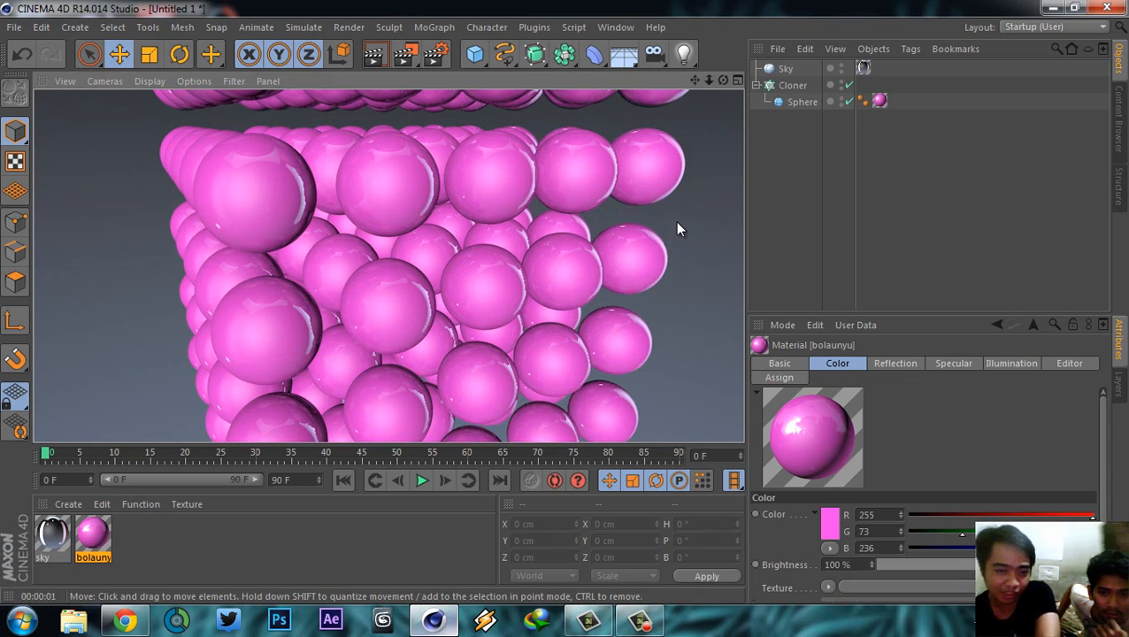
scroll(463, 200, down, 5)
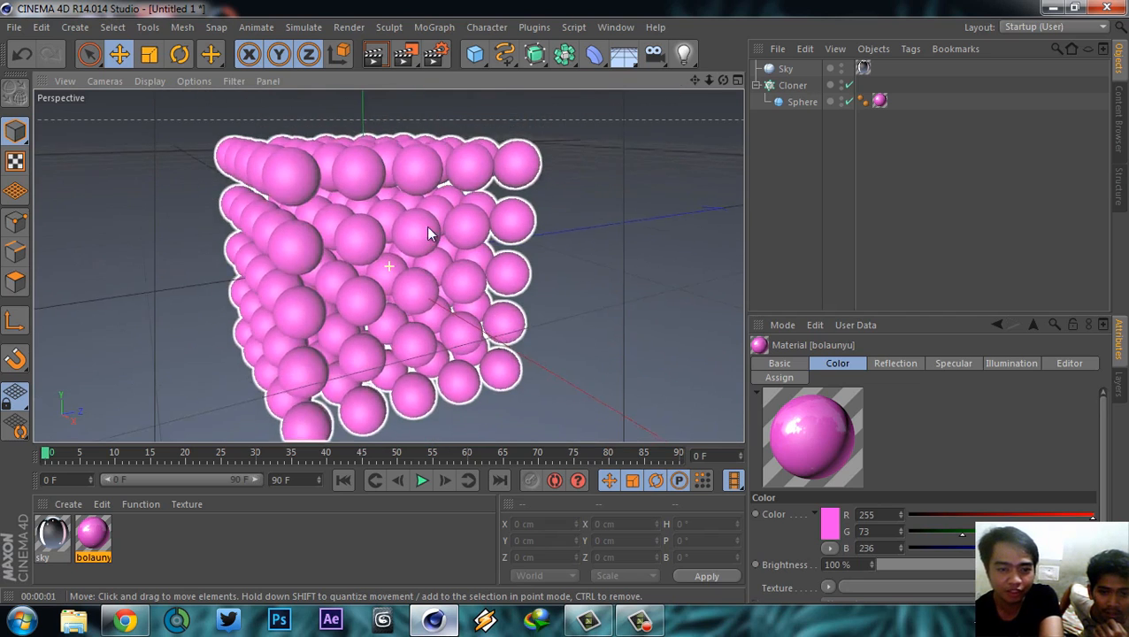
alt+middle_drag(428, 228, 459, 199)
- Set the bolaunyu material's Reflection brightness to 100 % and load Fresnel as the Reflection texture
double_click(93, 538)
drag(509, 120, 745, 122)
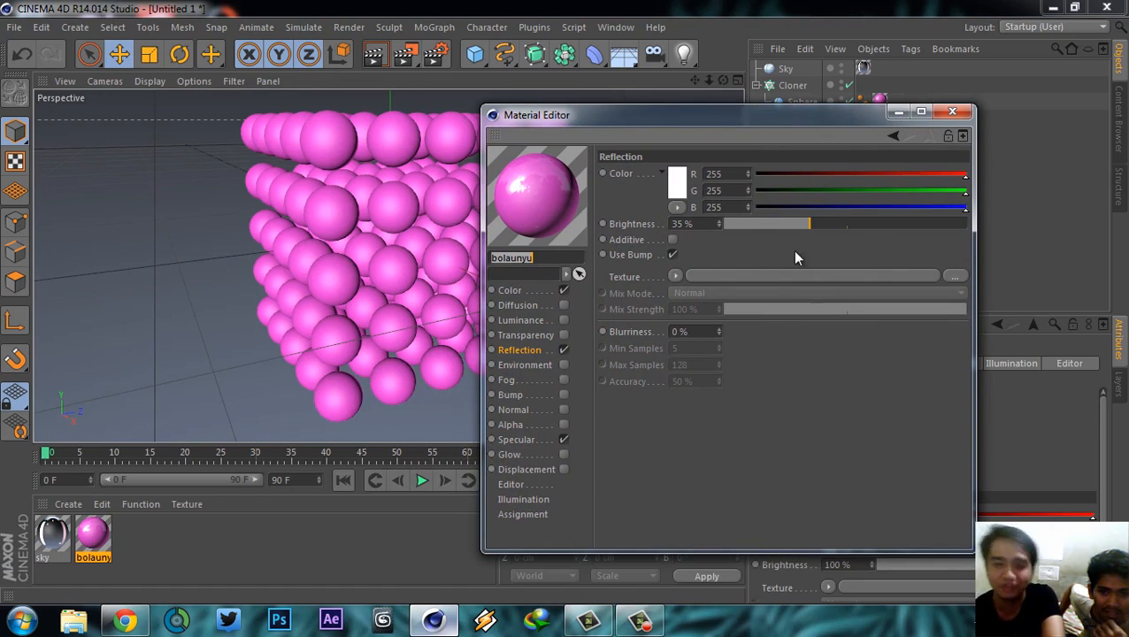
drag(822, 225, 972, 220)
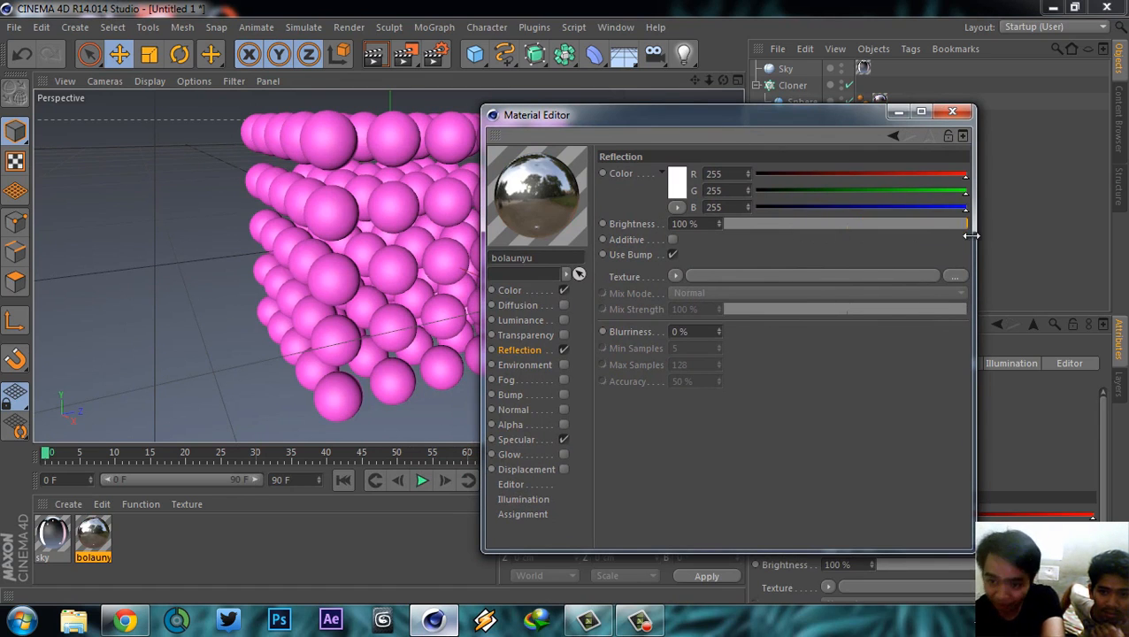
click(674, 276)
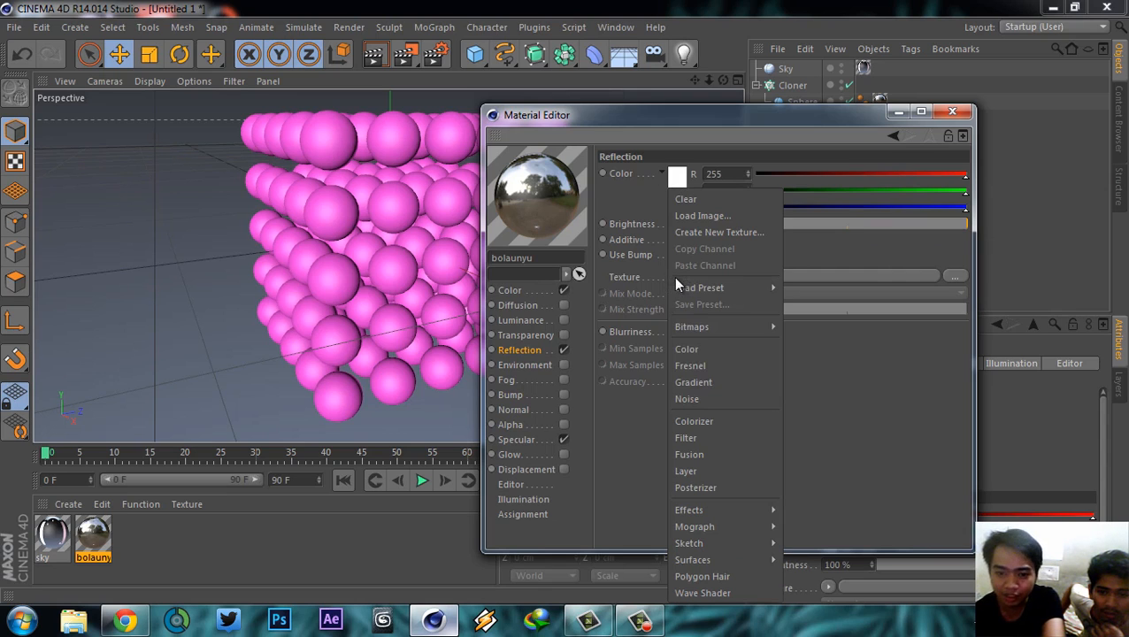
click(728, 367)
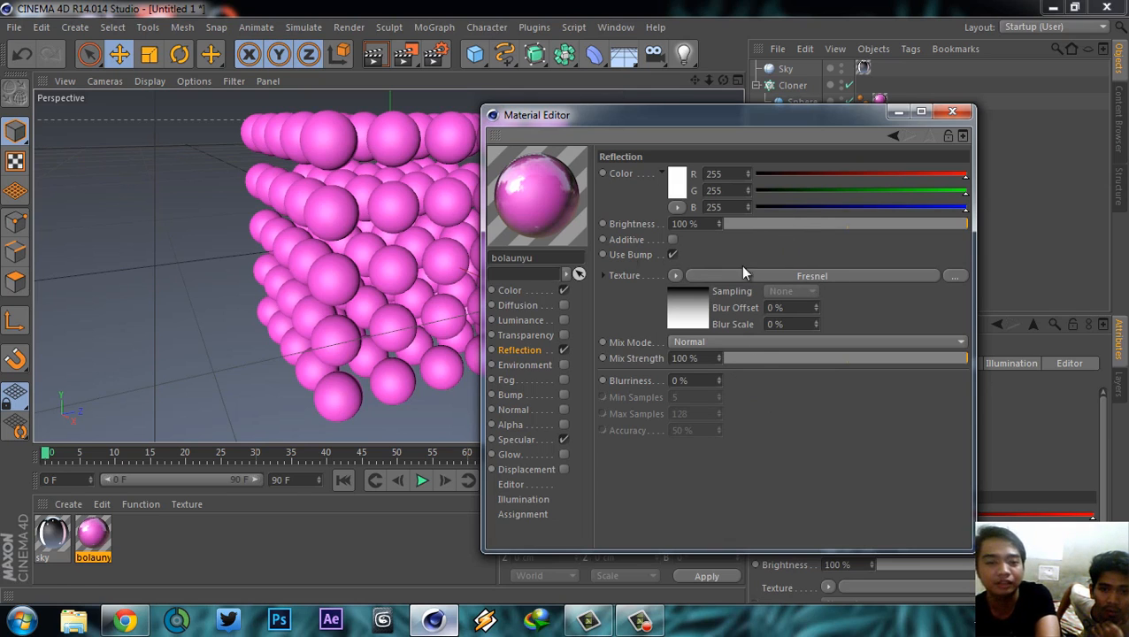
- Look over the available Reflection texture shaders while keeping Fresnel, close the Material Editor, and render the view
drag(604, 116, 718, 106)
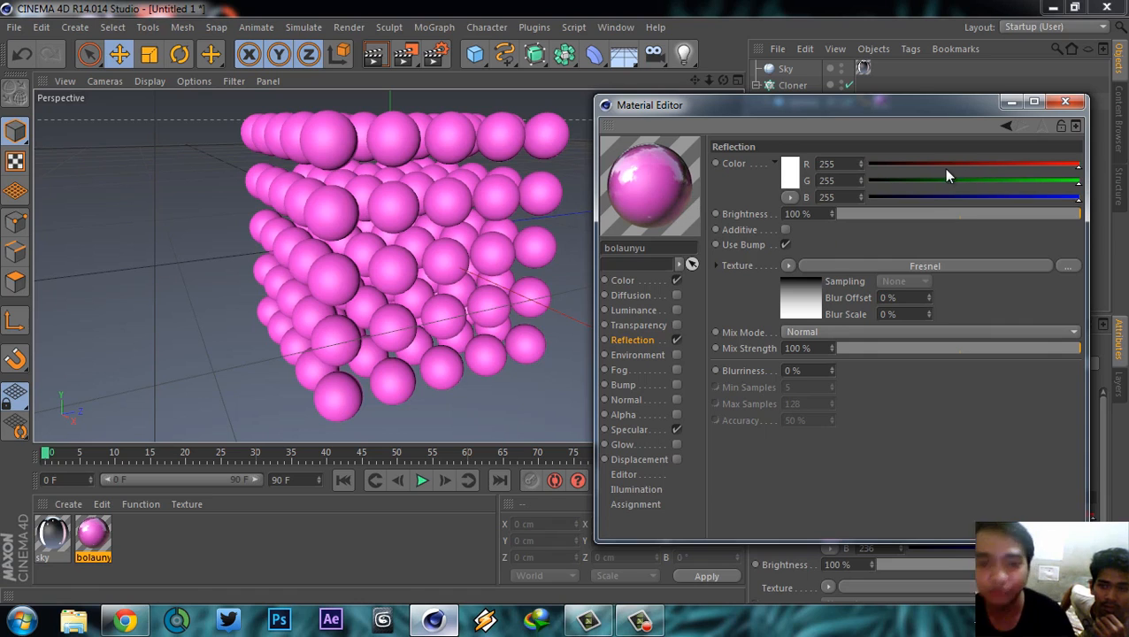
click(787, 265)
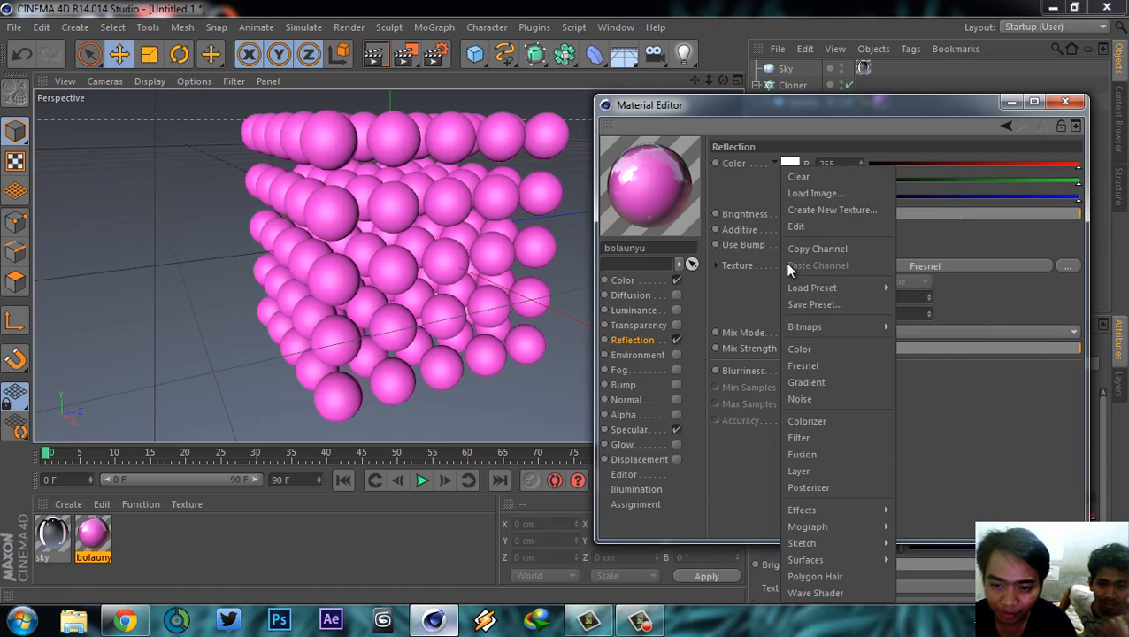
click(1015, 399)
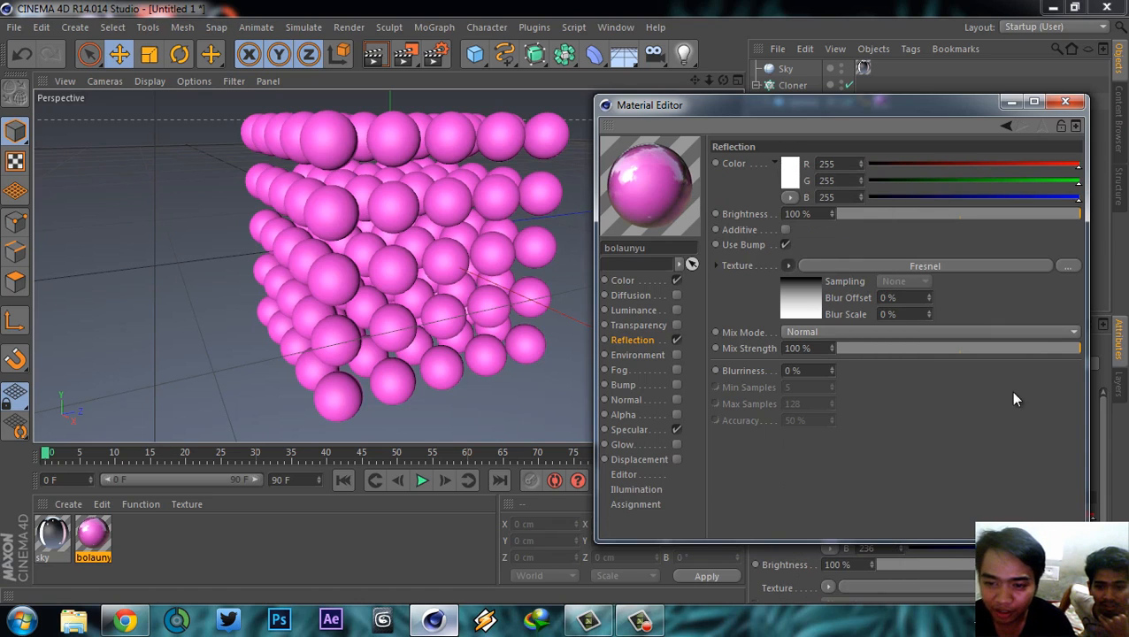
click(1066, 102)
click(376, 55)
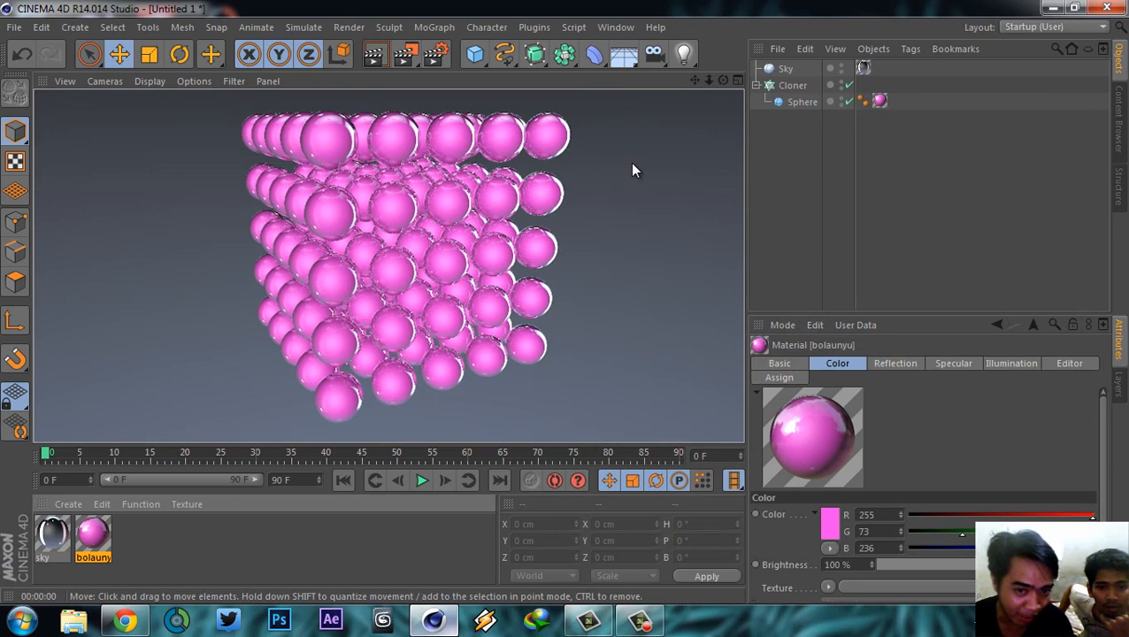
- Review the bolaunyu material's Fresnel reflection settings once more and render the view again
double_click(99, 539)
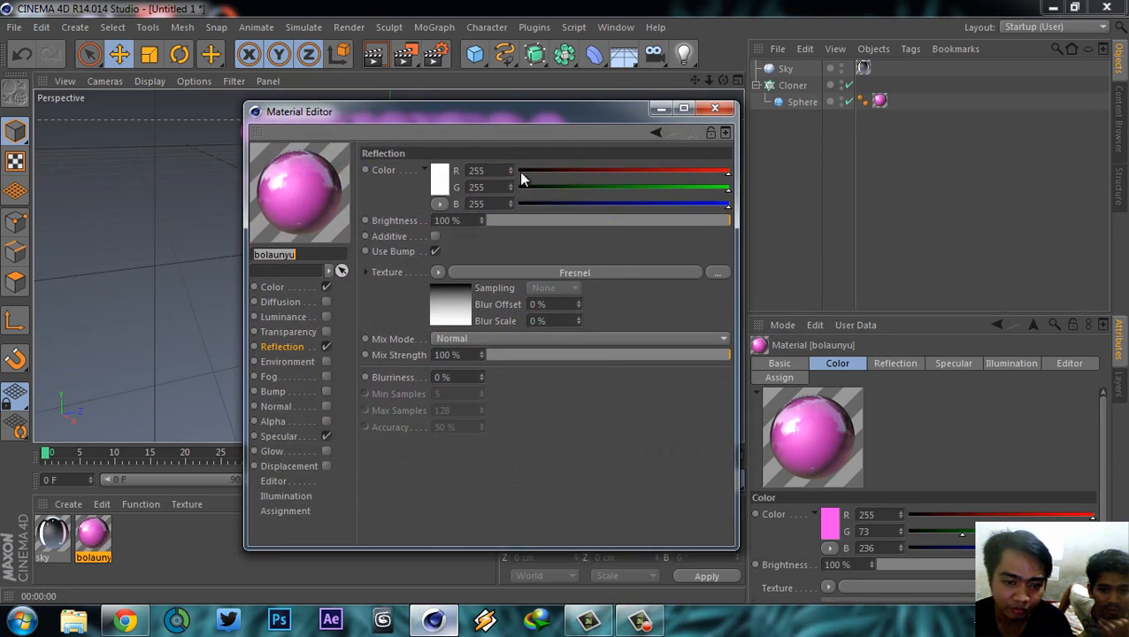
drag(508, 131, 878, 118)
click(1026, 110)
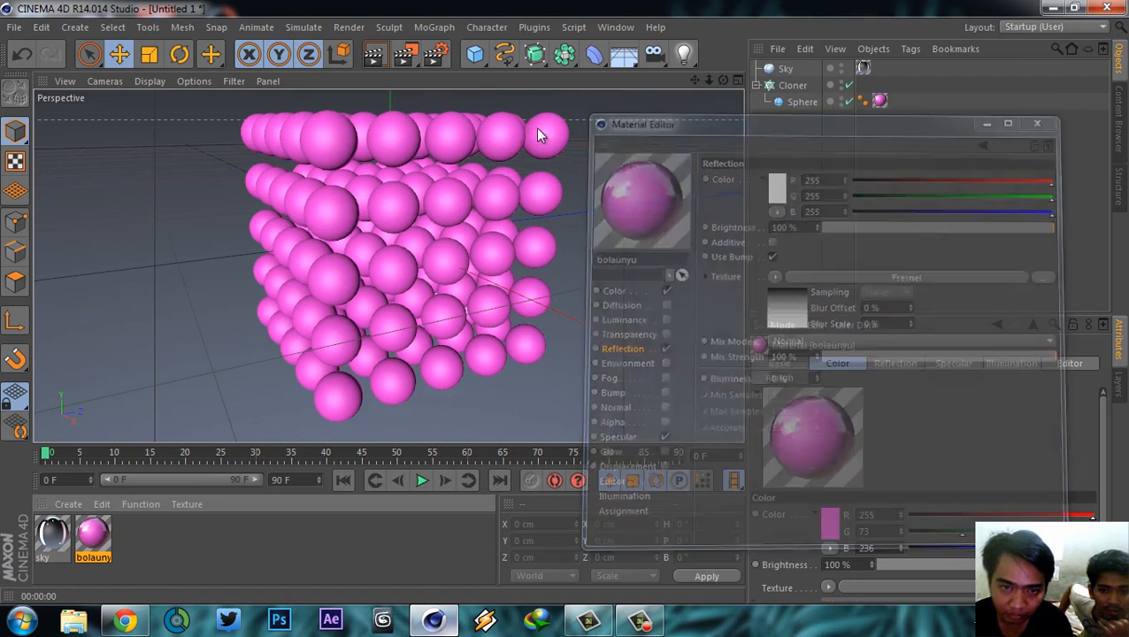
click(374, 57)
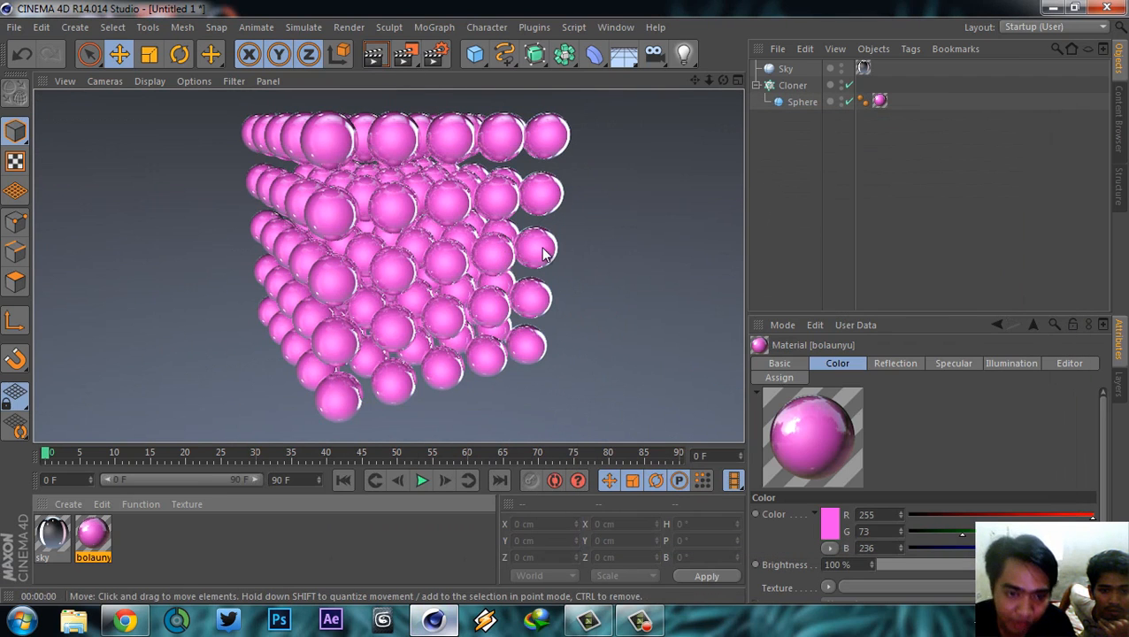
- Clear the rendered preview, reframe the sphere grid, and select the Cloner object
click(586, 235)
alt+right_drag(546, 189, 544, 224)
alt+middle_drag(545, 224, 484, 247)
mouse_move(484, 252)
alt+mouse_down()
mouse_move(544, 223)
mouse_move(386, 222)
mouse_move(353, 328)
mouse_move(389, 206)
mouse_move(478, 233)
alt+mouse_up()
alt+drag(459, 247, 467, 223)
scroll(465, 221, up, 4)
scroll(466, 232, down, 1)
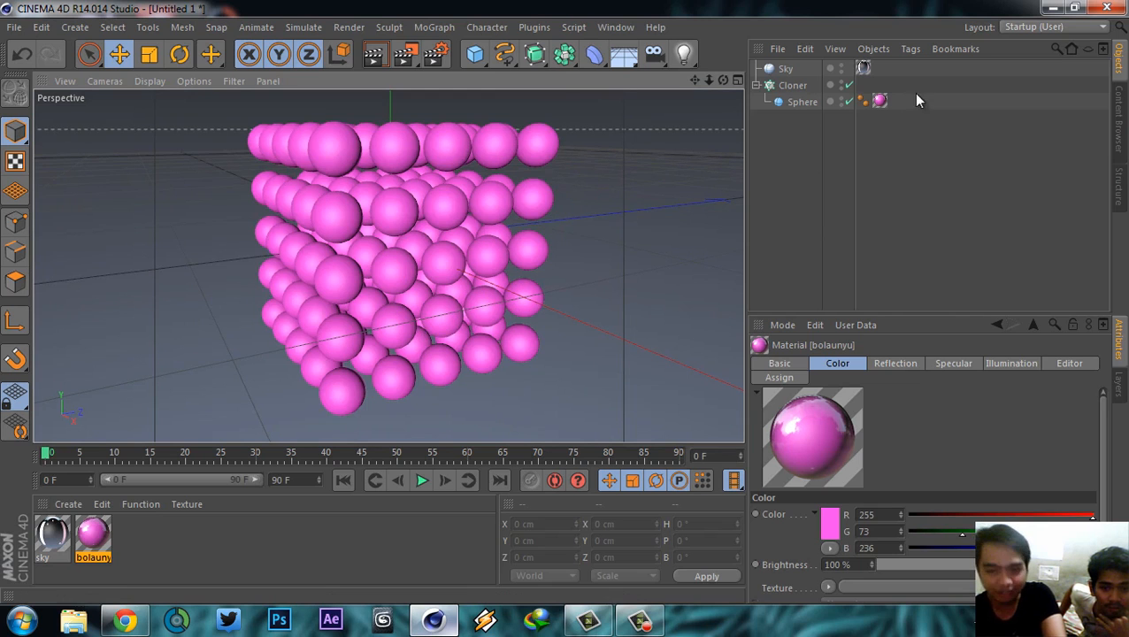
click(793, 87)
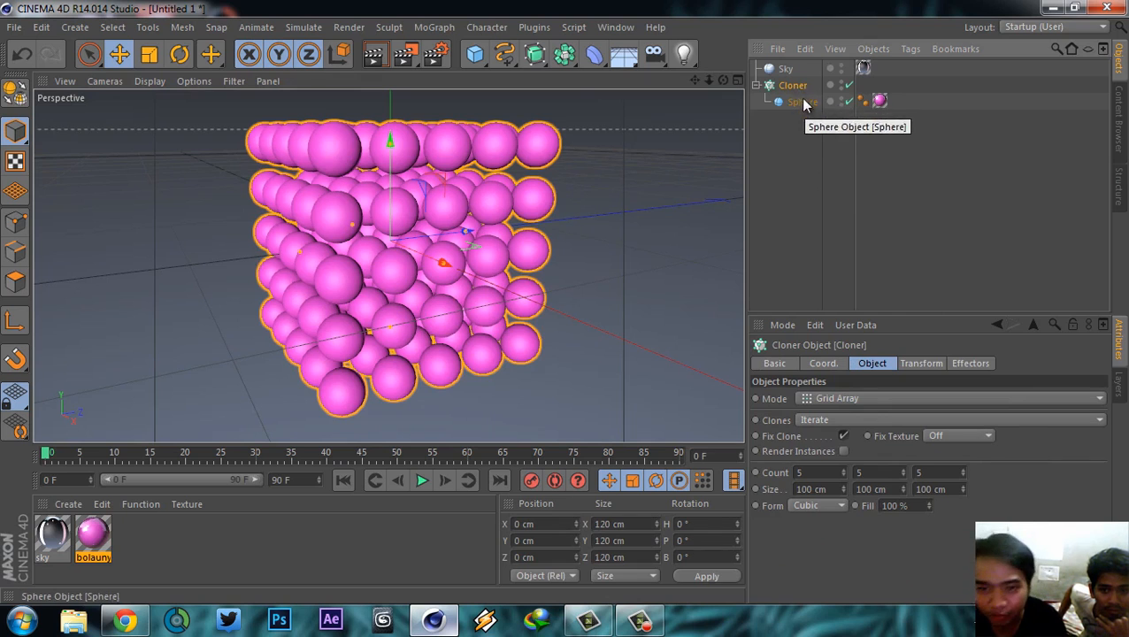
- Set the Cloner's grid array X size to 100 cm
mouse_move(842, 489)
mouse_down()
mouse_move(847, 452)
mouse_move(844, 546)
mouse_move(842, 493)
mouse_up()
double_click(836, 489)
text(100)
key(Return)
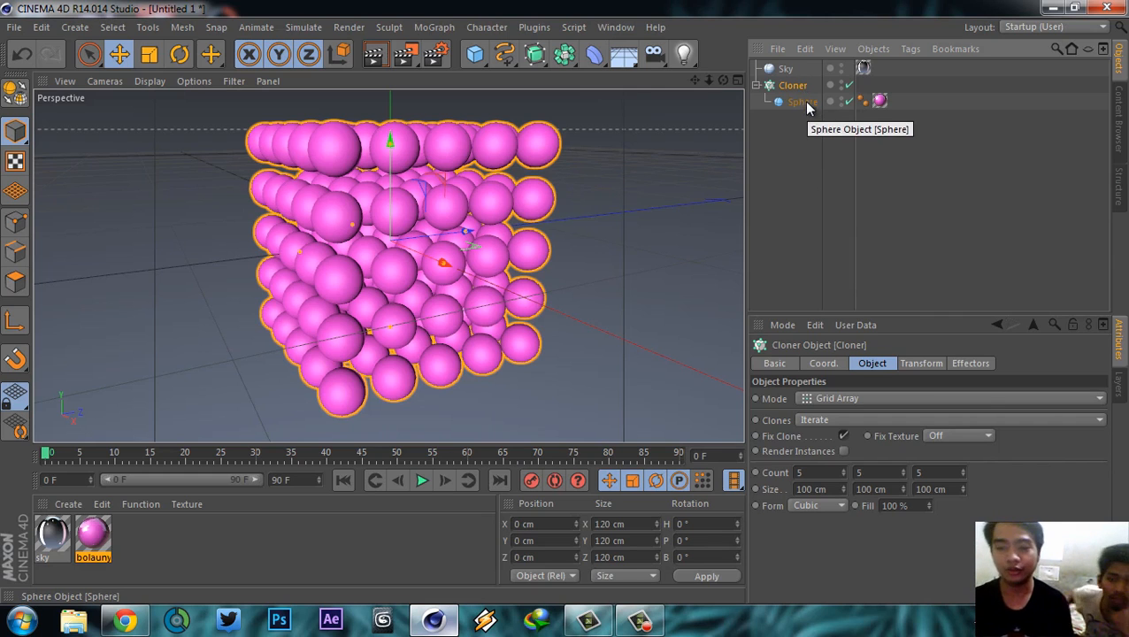
- Add a Random effector to the Cloner so its sphere clones are scattered
click(970, 364)
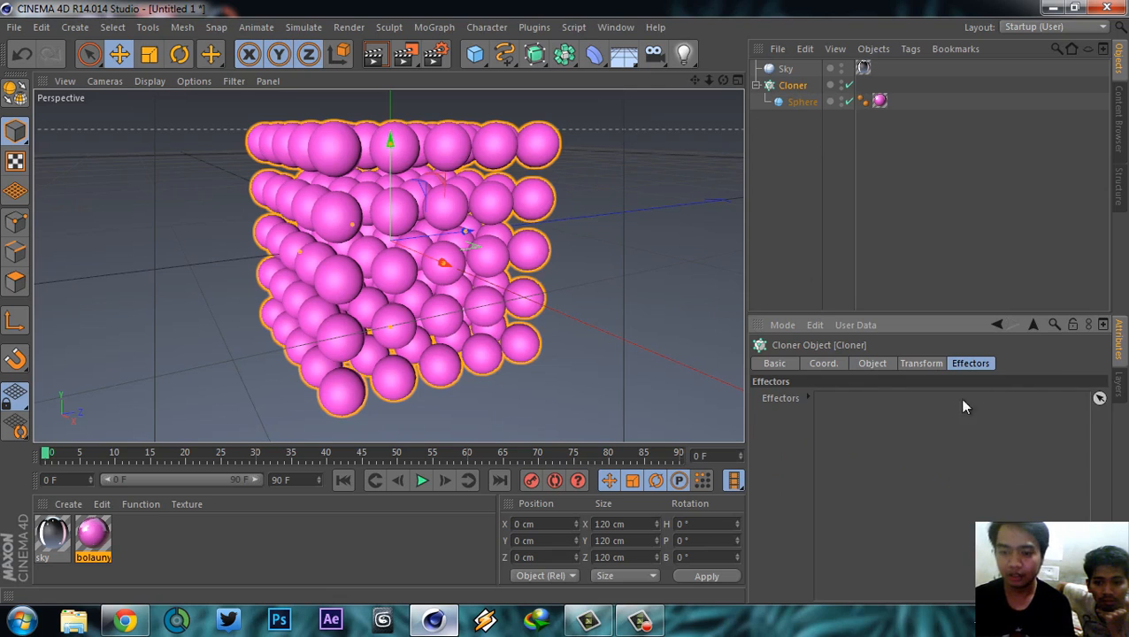
click(875, 363)
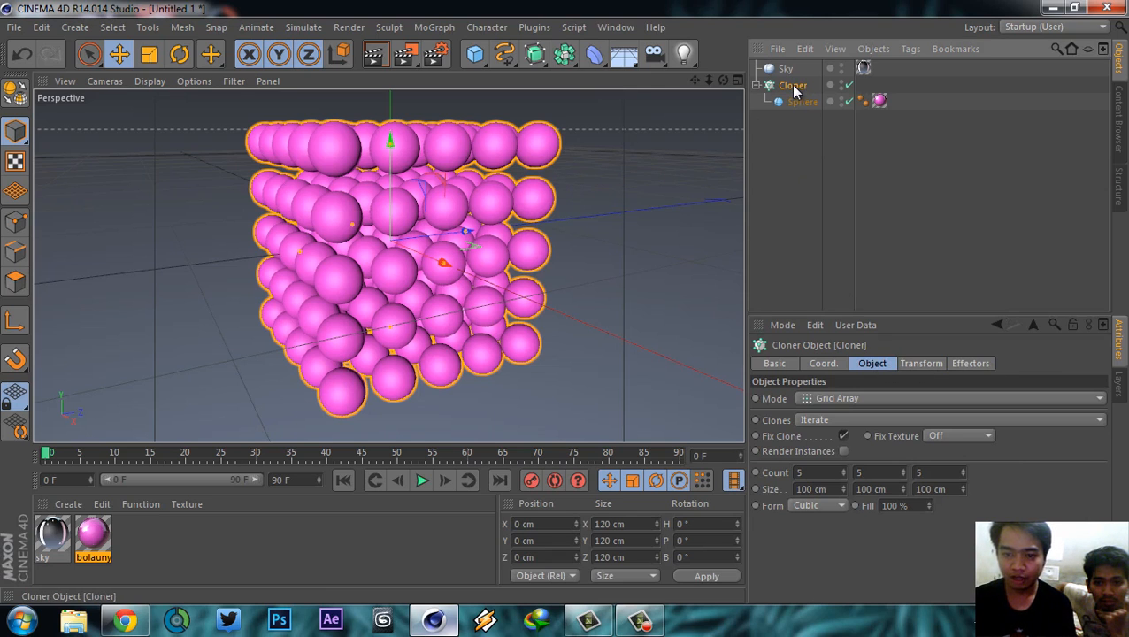
click(437, 28)
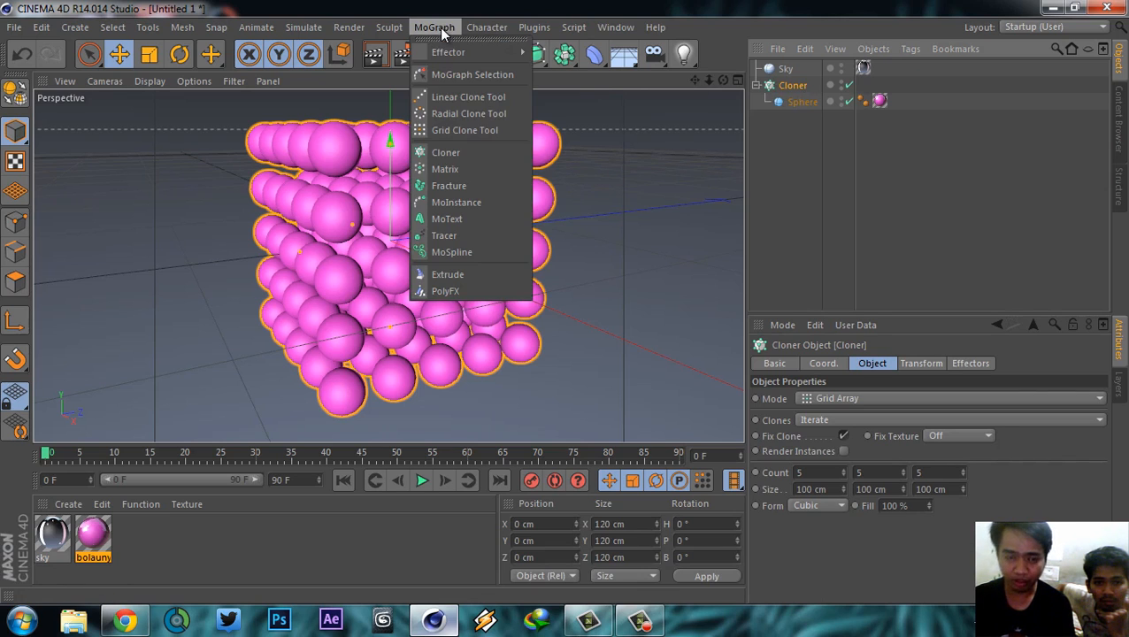
mouse_move(446, 53)
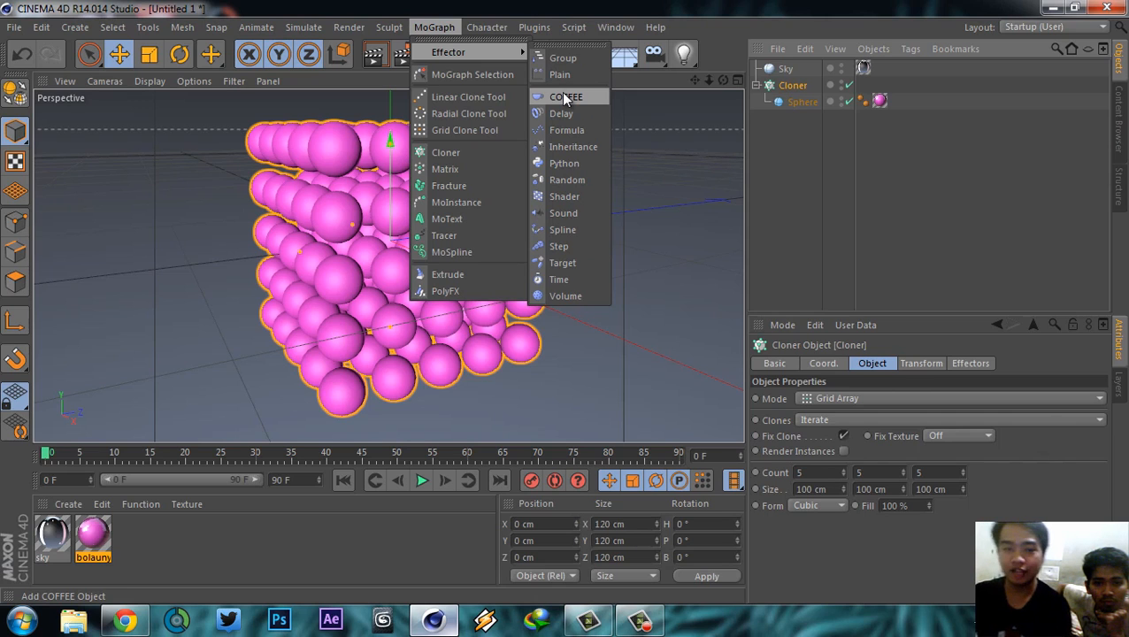
click(577, 180)
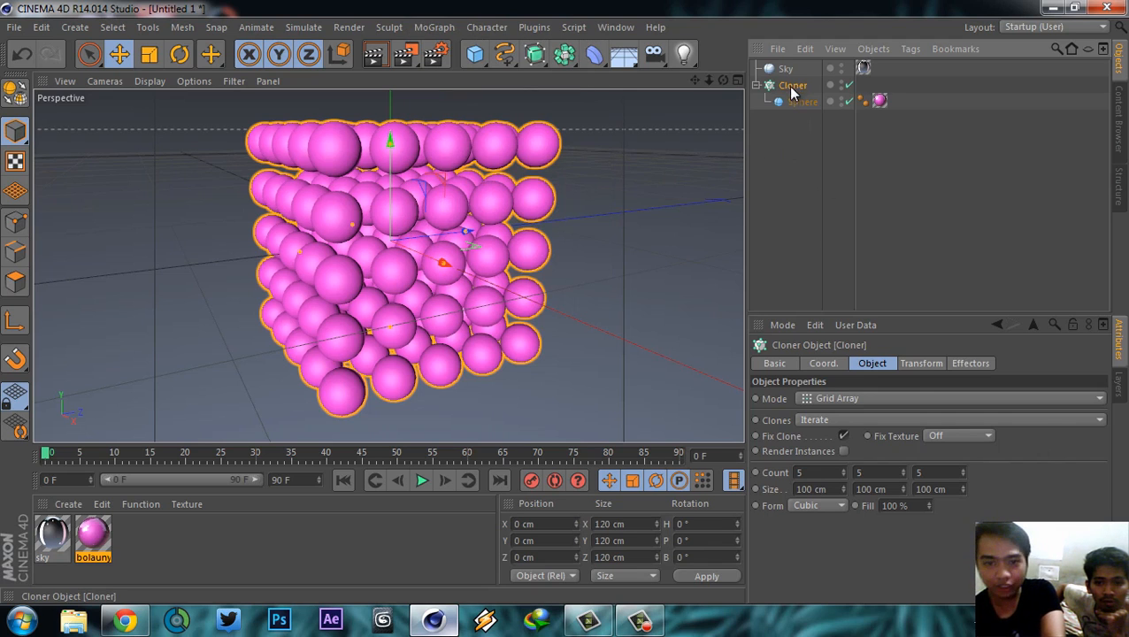
click(425, 29)
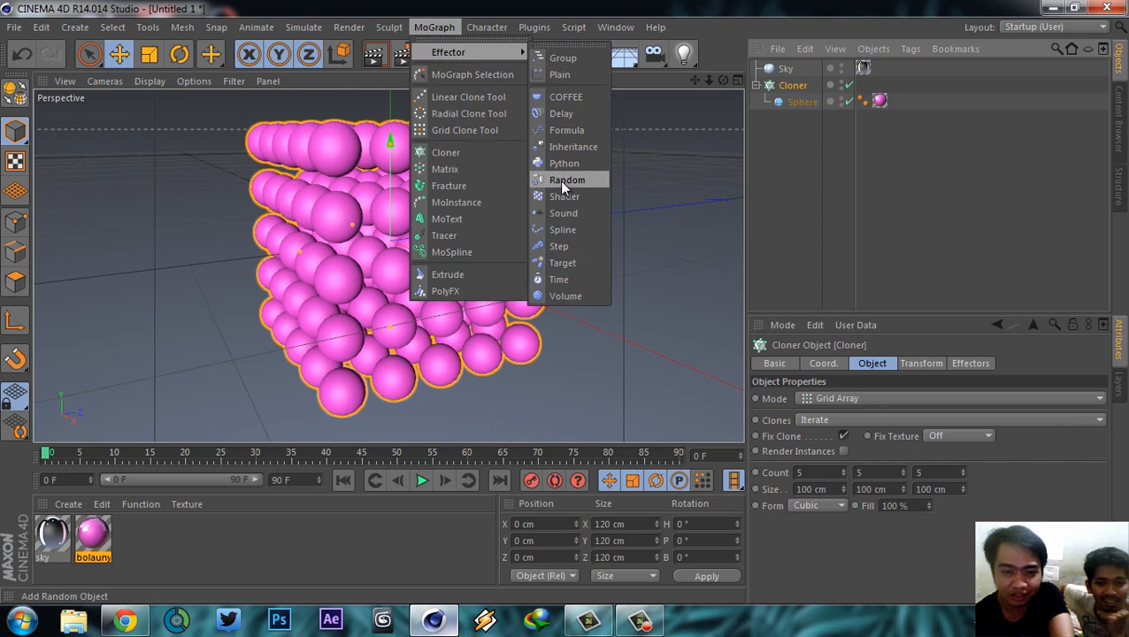
click(561, 180)
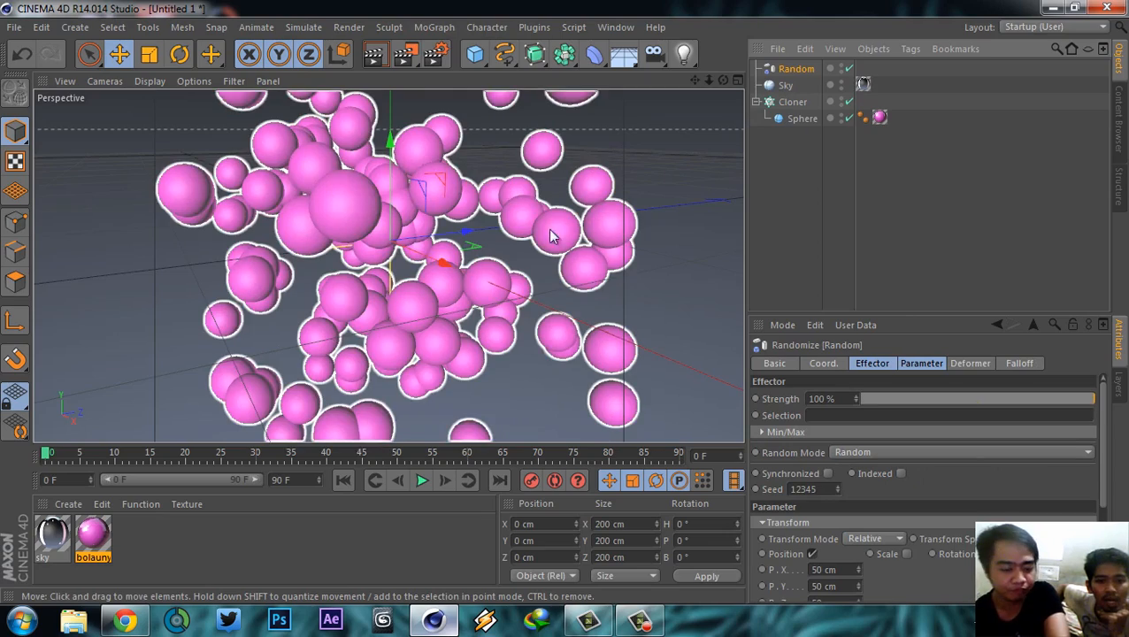
- Examine the scattered sphere clones from several distances and angles
alt+right_drag(493, 172, 499, 248)
alt+middle_drag(505, 224, 478, 273)
alt+drag(487, 275, 438, 263)
alt+right_drag(438, 263, 460, 329)
alt+middle_drag(459, 319, 441, 317)
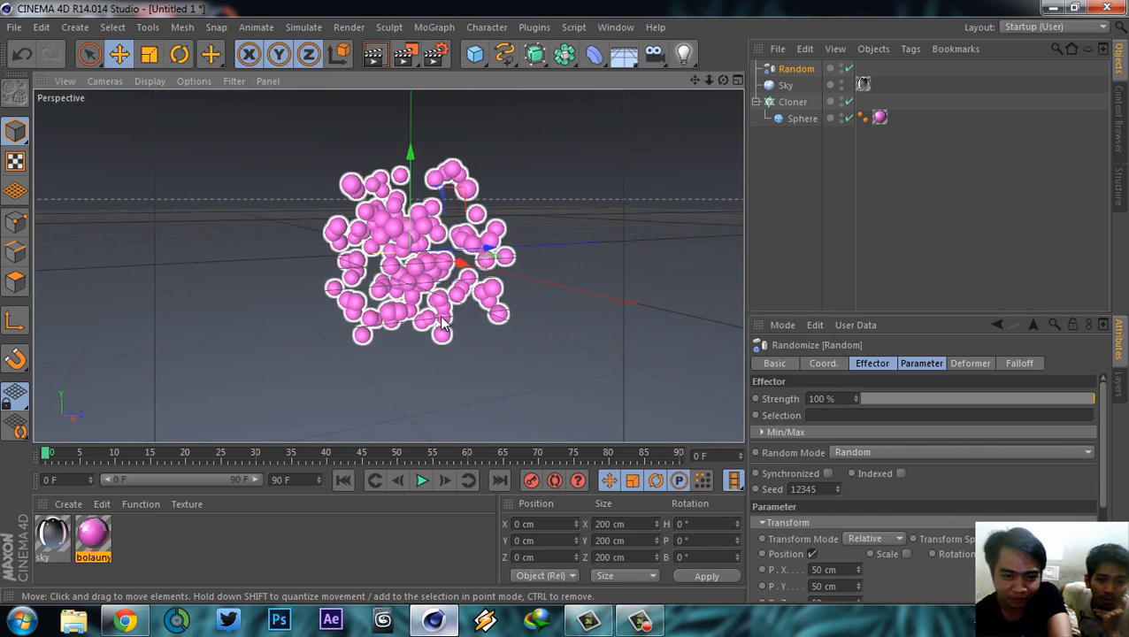
alt+right_drag(442, 317, 447, 289)
alt+drag(449, 287, 465, 258)
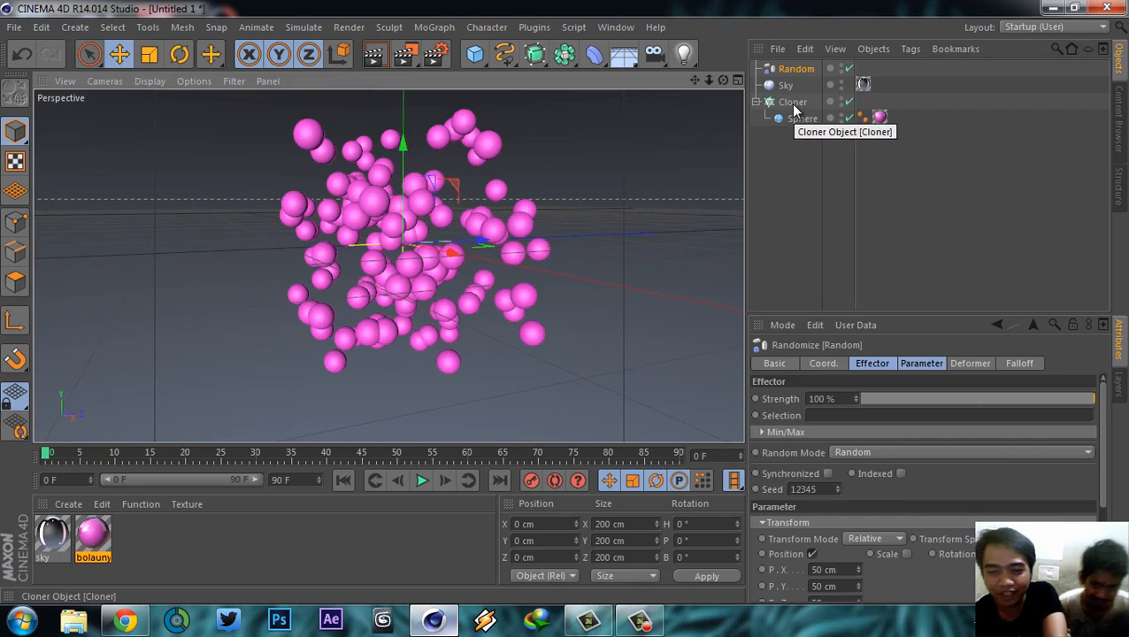
- Check the Cloner's effector list for the Random effector and compare it with the effector object's own settings
click(793, 103)
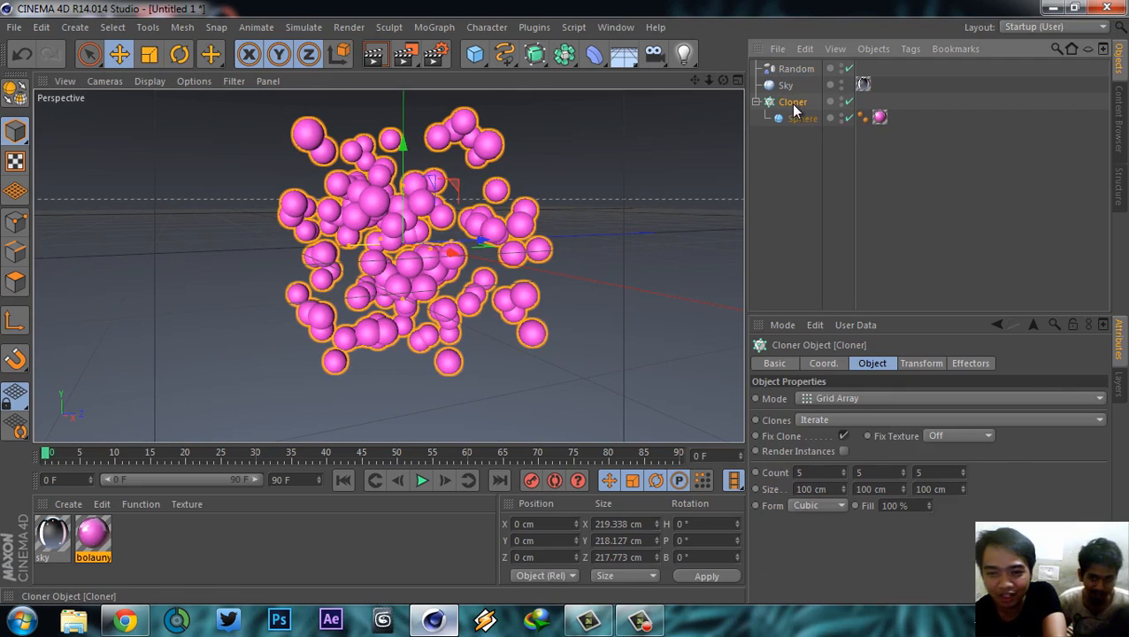
click(972, 364)
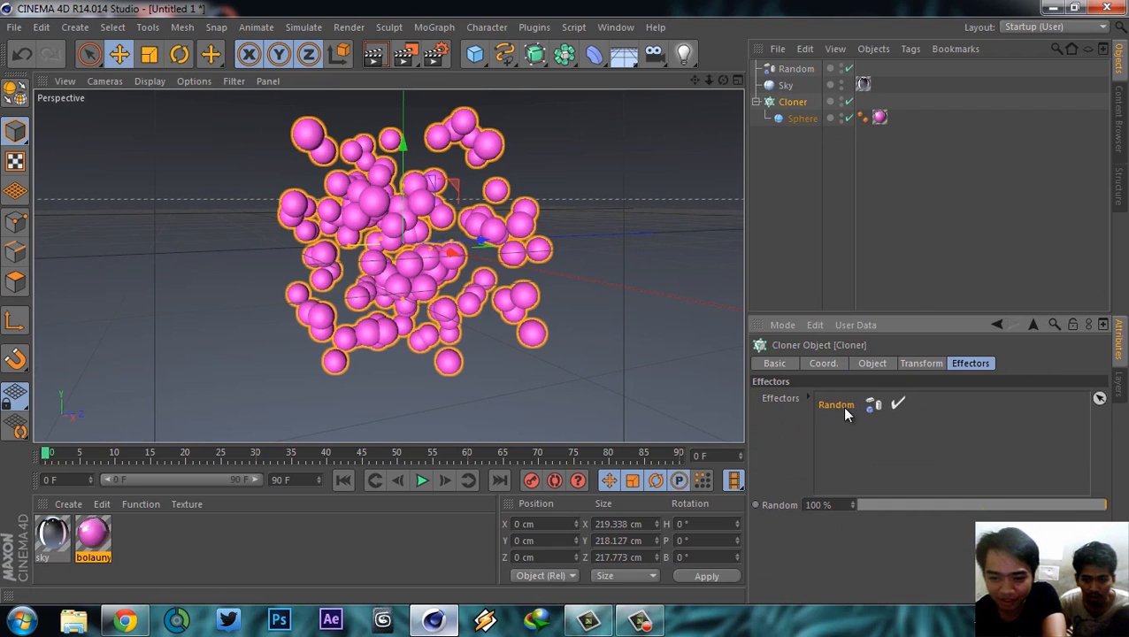
click(794, 70)
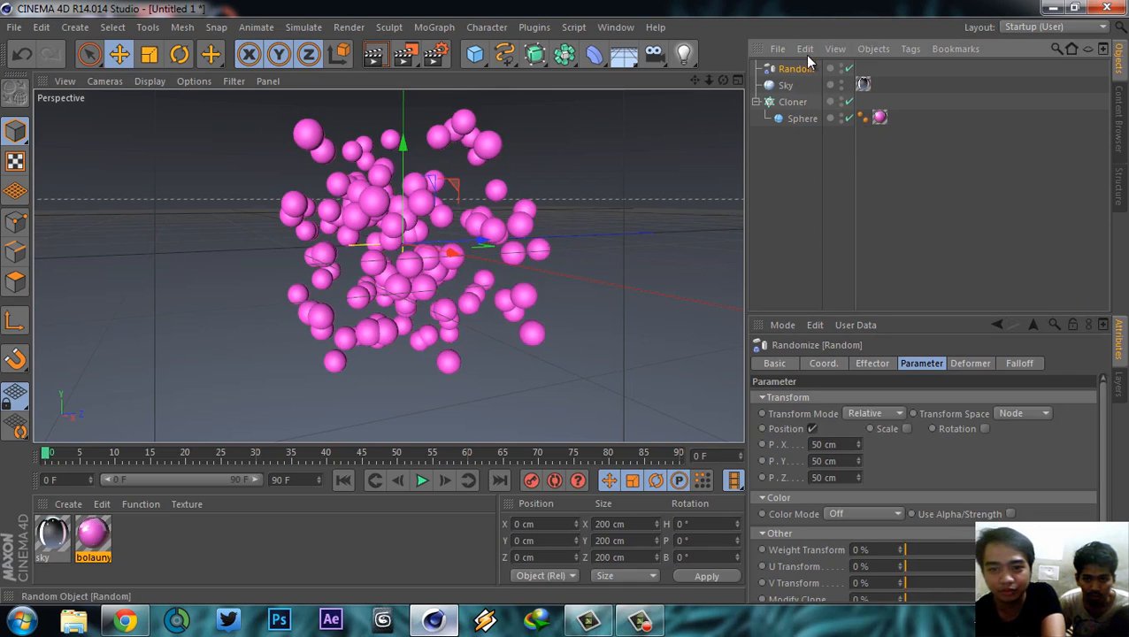
click(795, 104)
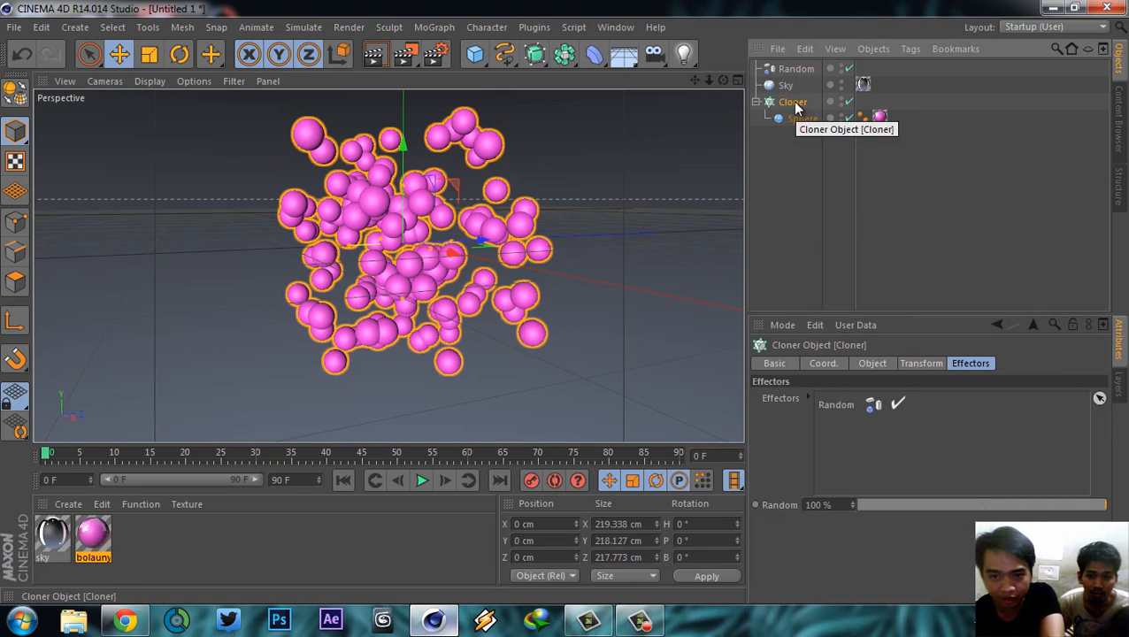
click(432, 27)
click(435, 47)
click(442, 27)
mouse_move(441, 52)
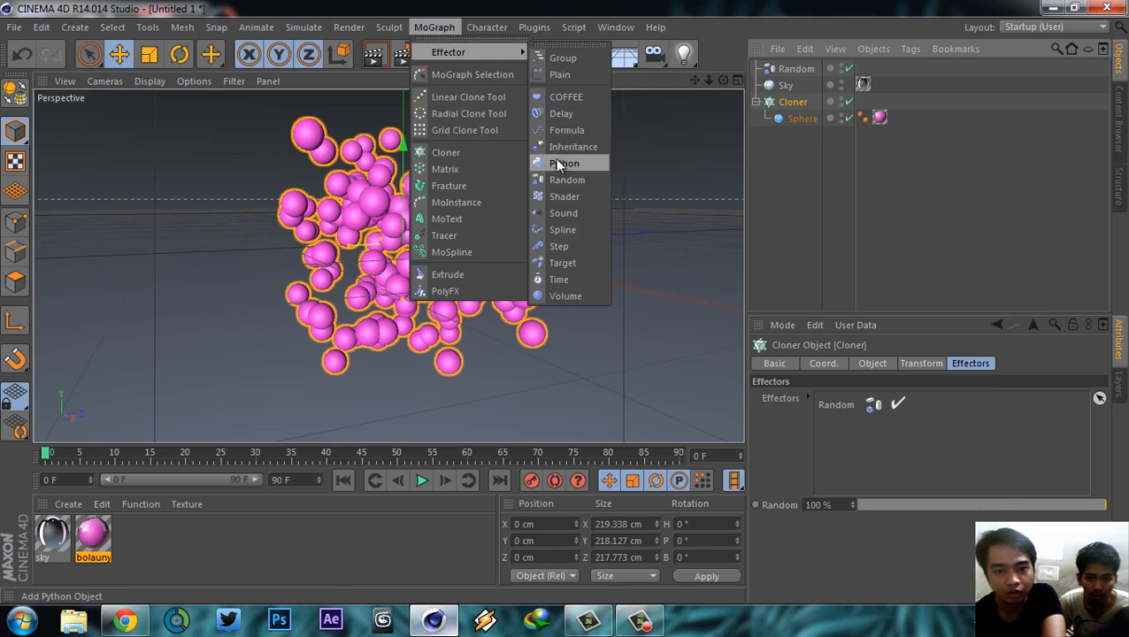
click(799, 70)
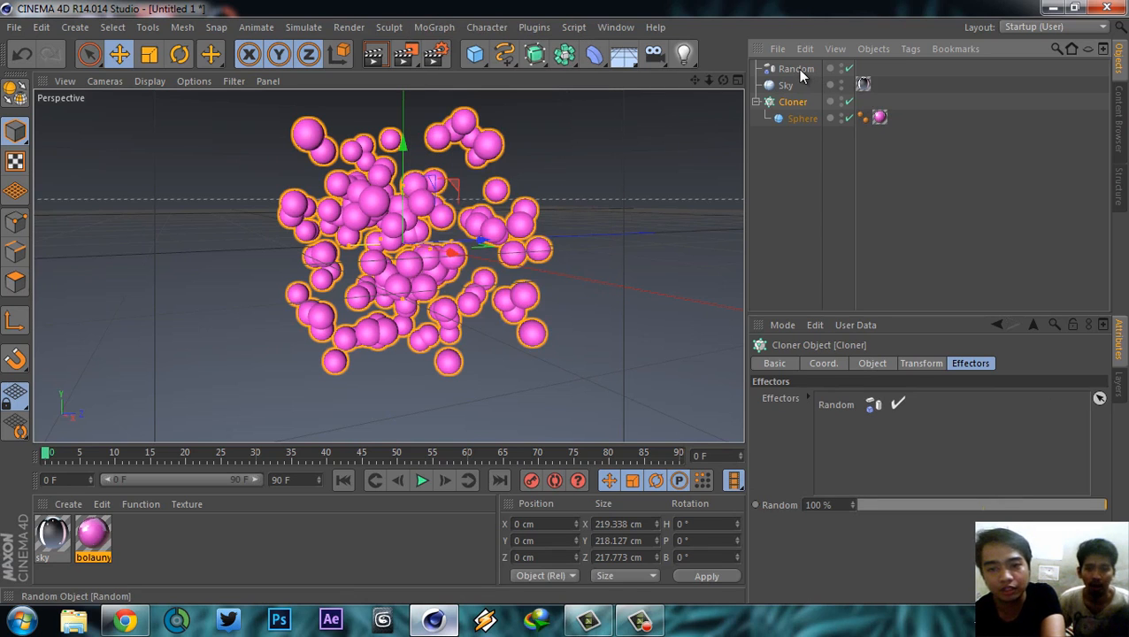
click(797, 69)
click(792, 102)
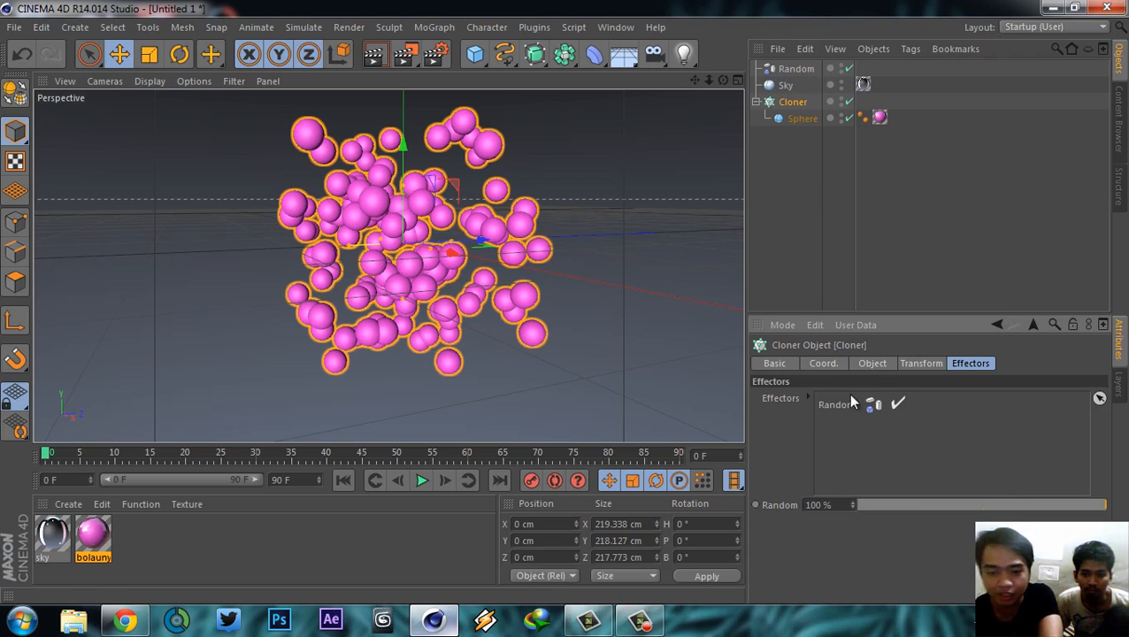
- Try spreading the clones by raising the Random effector's P.X to 110 cm and P.Y to 64 cm
click(802, 71)
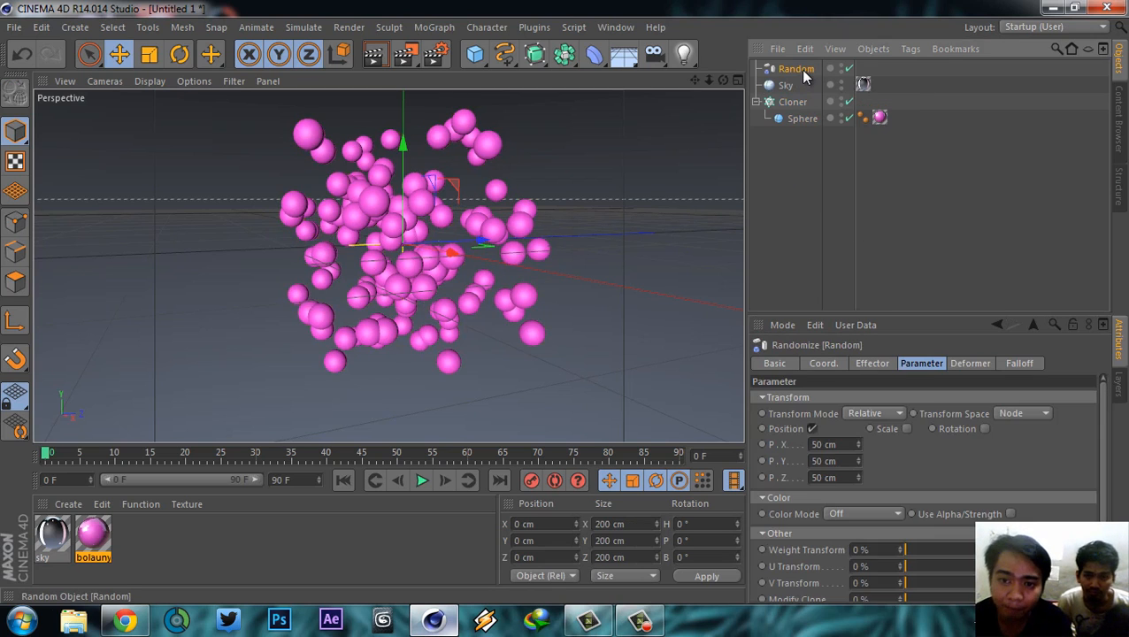
mouse_move(1105, 394)
mouse_down()
mouse_move(1103, 424)
mouse_move(1105, 383)
mouse_up()
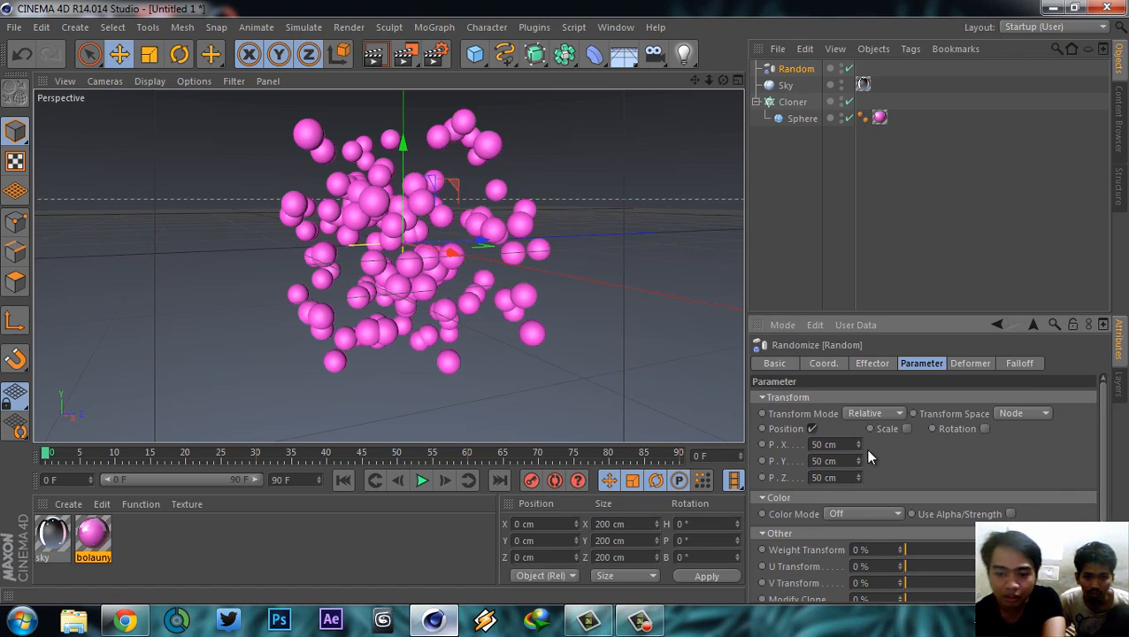
mouse_move(856, 441)
mouse_down()
mouse_move(858, 479)
mouse_move(857, 431)
mouse_move(855, 498)
mouse_move(856, 440)
mouse_move(860, 484)
mouse_move(857, 456)
mouse_up()
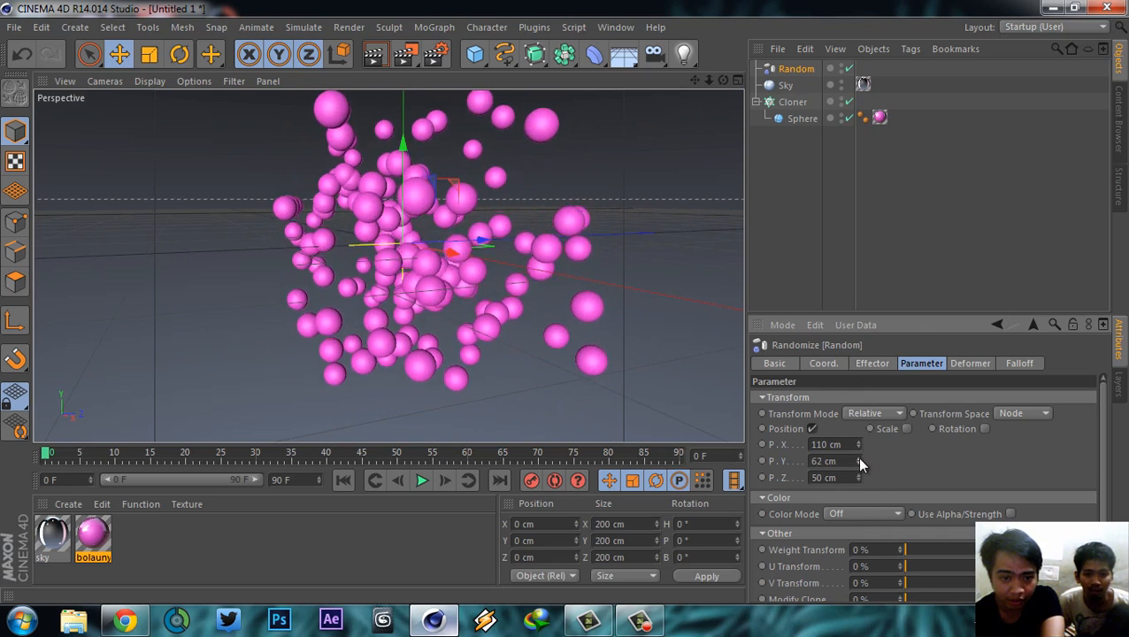
alt+middle_drag(563, 235, 535, 251)
- Set the Random effector's P.X, P.Y and P.Z position offsets to 0 cm
drag(844, 445, 806, 445)
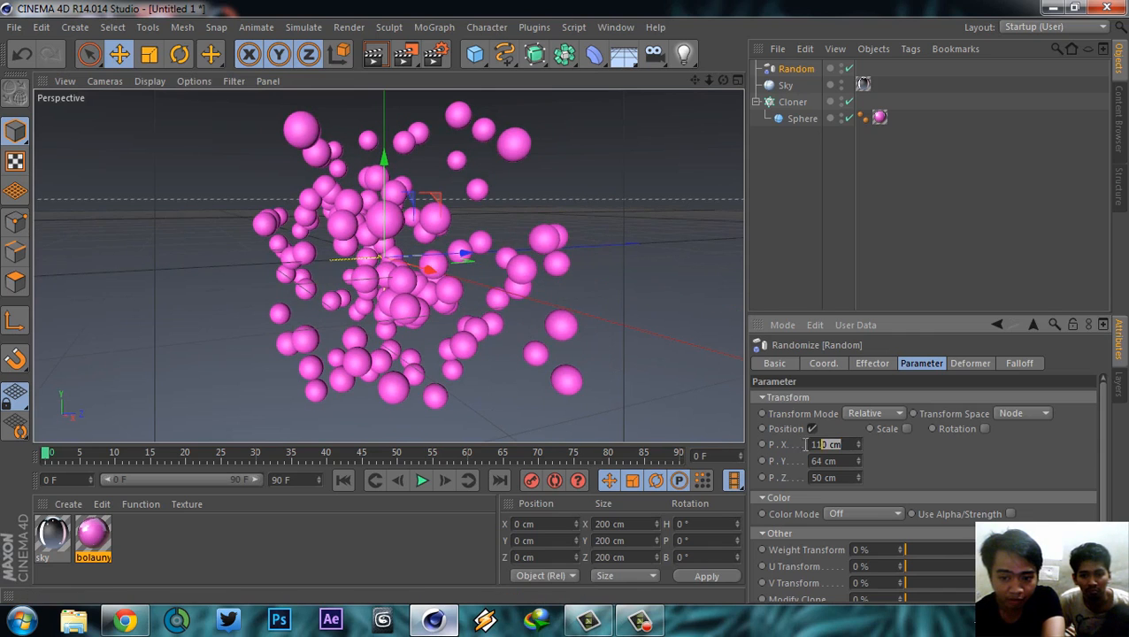
text(0)
key(Tab)
text(0)
key(Tab)
text(0)
key(Return)
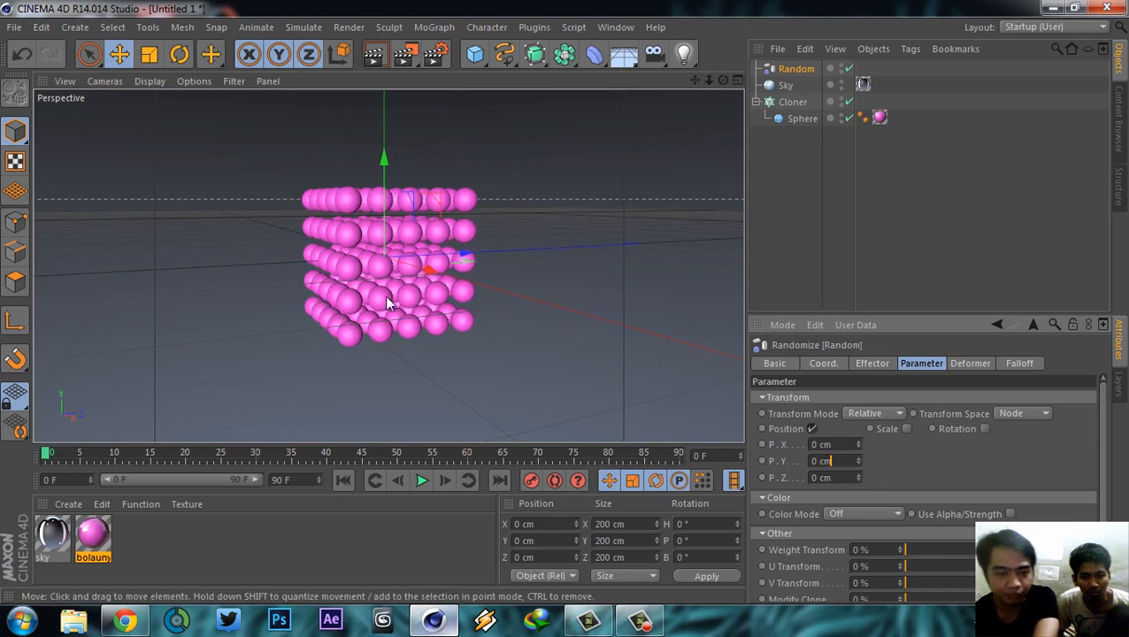
- Try the Random effector's P.X offset at 100 cm and at 50 cm
drag(854, 441, 848, 447)
text(100)
key(Return)
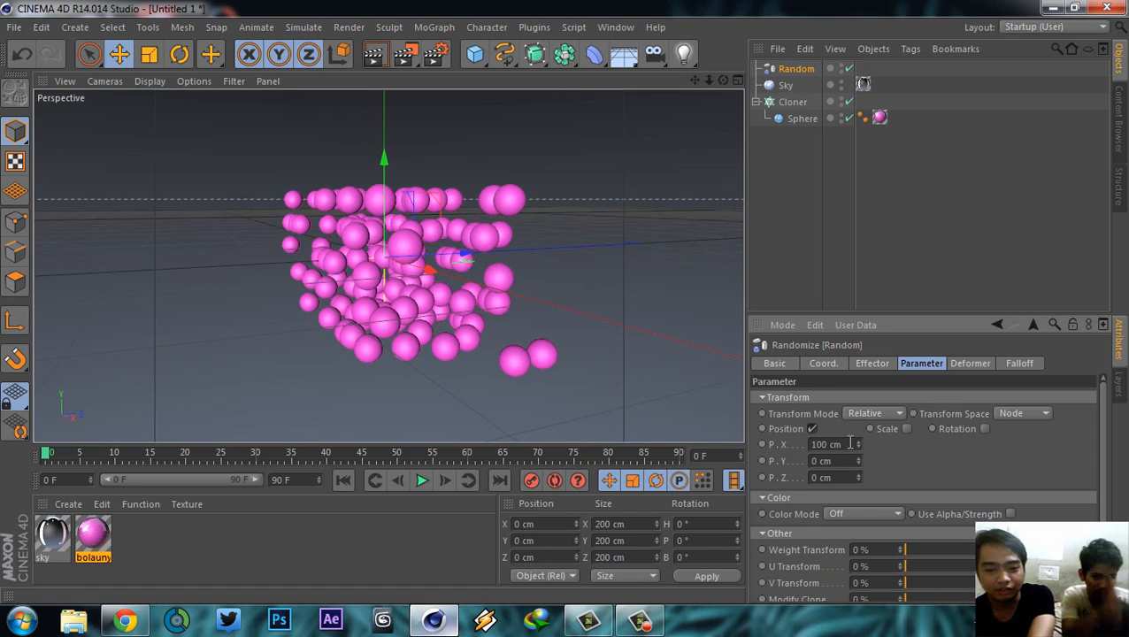
text(49)
key(Return)
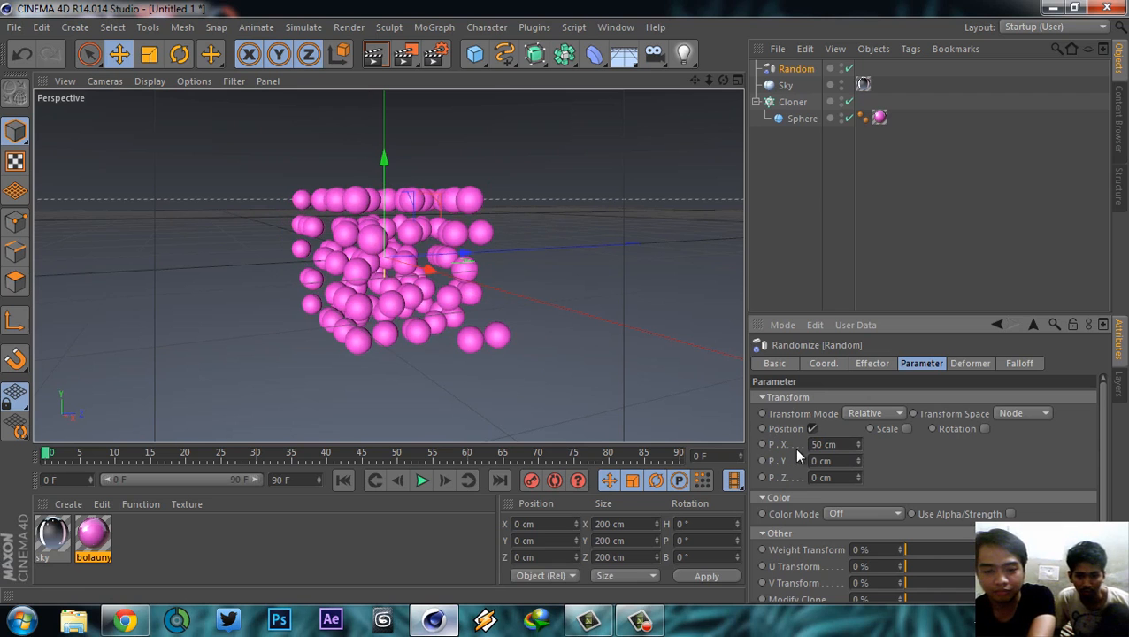
- Set the Random effector's position offsets to P.X 116 cm, P.Y 85 cm and P.Z 72 cm
drag(858, 443, 857, 449)
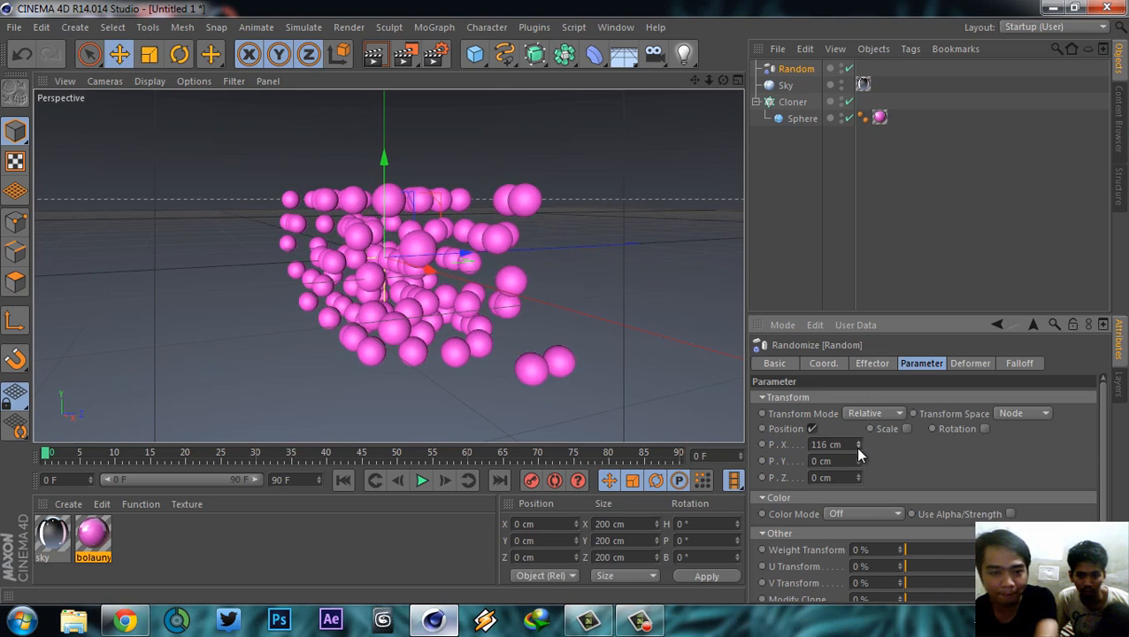
alt+drag(484, 220, 473, 292)
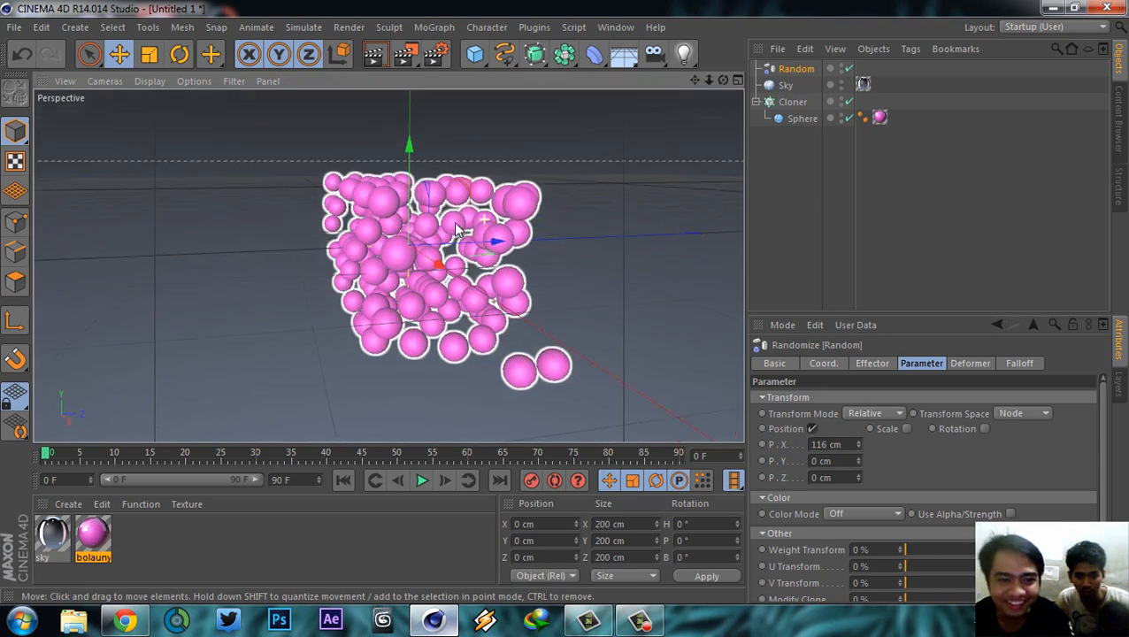
mouse_move(858, 461)
mouse_down()
mouse_move(858, 450)
mouse_move(855, 526)
mouse_move(856, 459)
mouse_move(838, 478)
mouse_move(855, 473)
mouse_up()
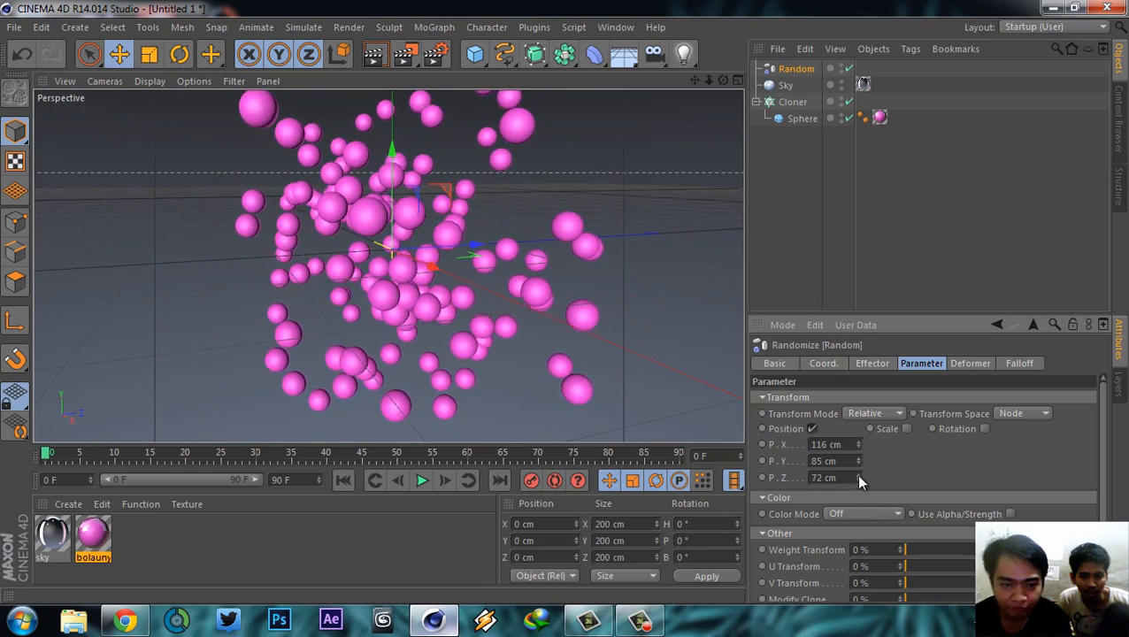
- Render previews of the scattered spheres in the viewport from closer angles
mouse_move(520, 273)
alt+mouse_down()
mouse_move(429, 269)
mouse_move(519, 273)
alt+mouse_up()
alt+middle_drag(520, 274, 504, 274)
alt+right_drag(504, 280, 499, 221)
alt+middle_drag(499, 222, 530, 264)
alt+right_drag(516, 285, 515, 272)
alt+drag(547, 206, 443, 194)
key(ctrl+r)
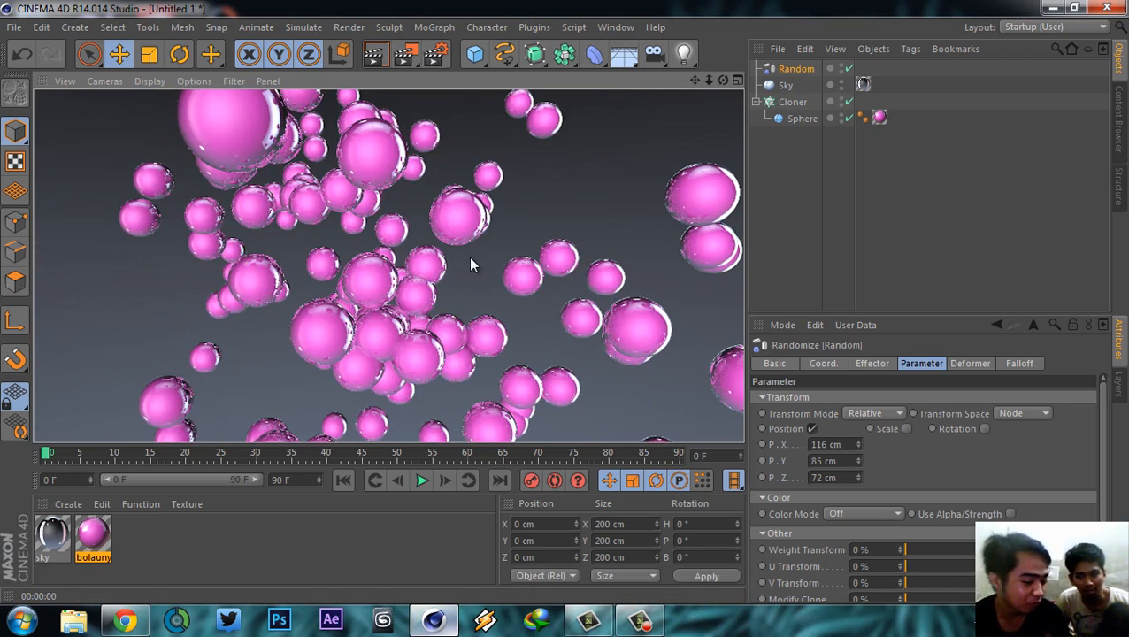
alt+drag(490, 264, 435, 273)
key(ctrl+r)
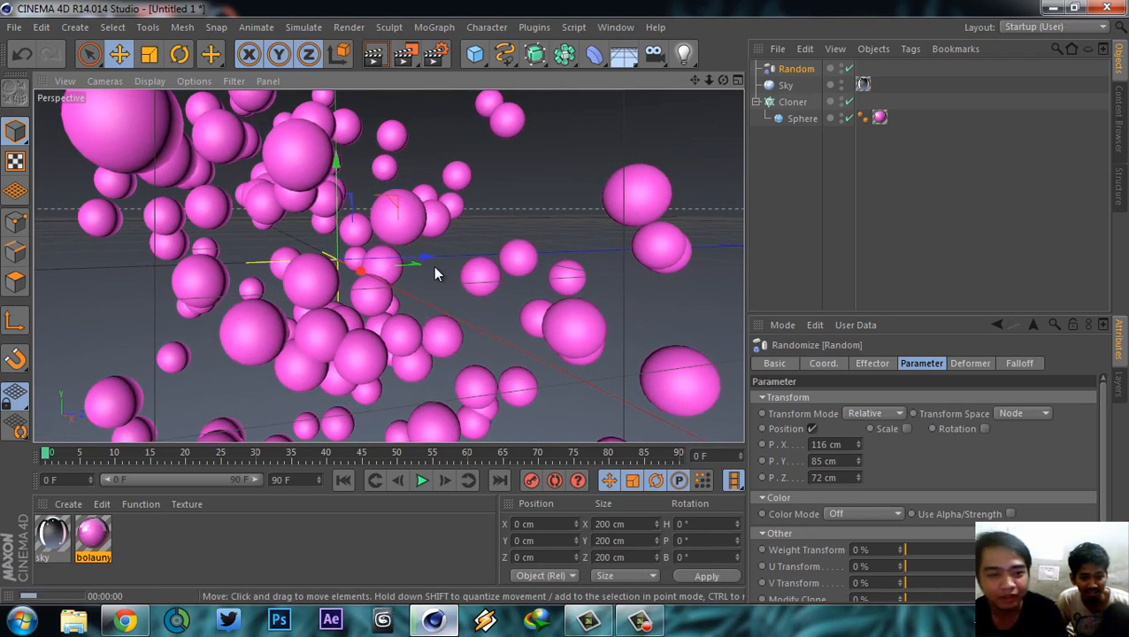
alt+click(513, 196)
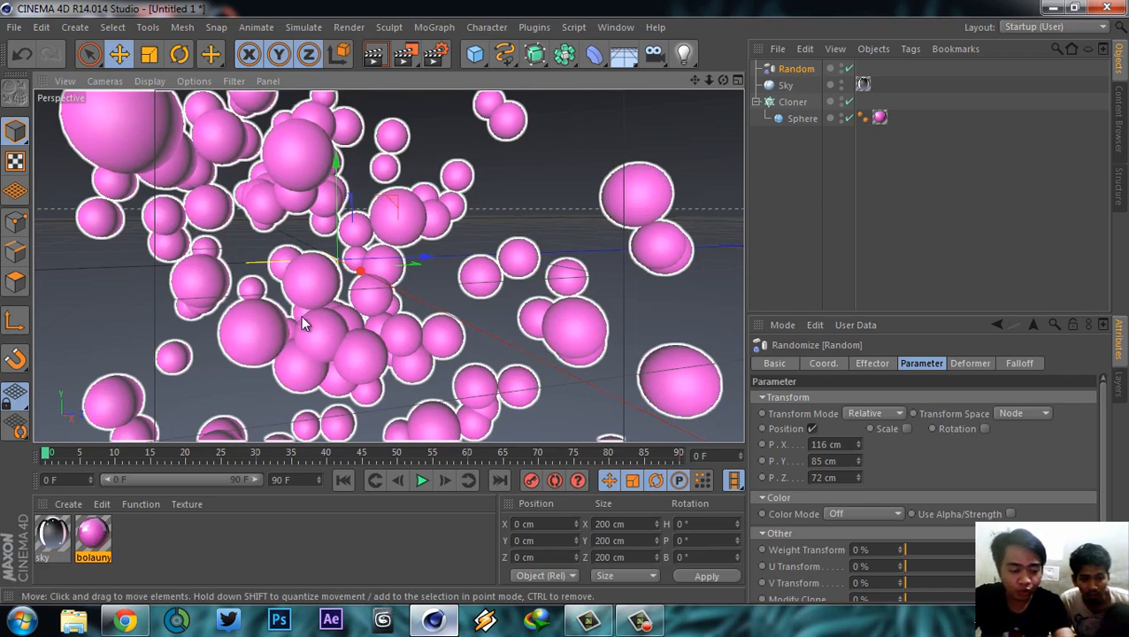
alt+middle_drag(305, 307, 307, 309)
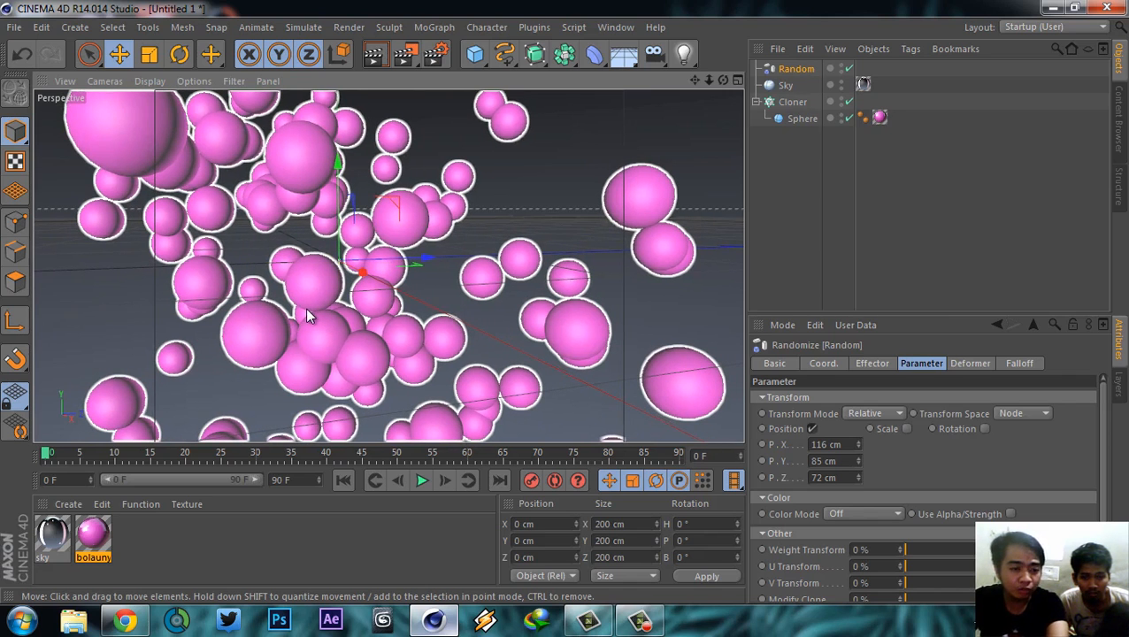
alt+right_drag(288, 209, 303, 241)
alt+middle_drag(286, 247, 255, 272)
scroll(297, 250, up, 3)
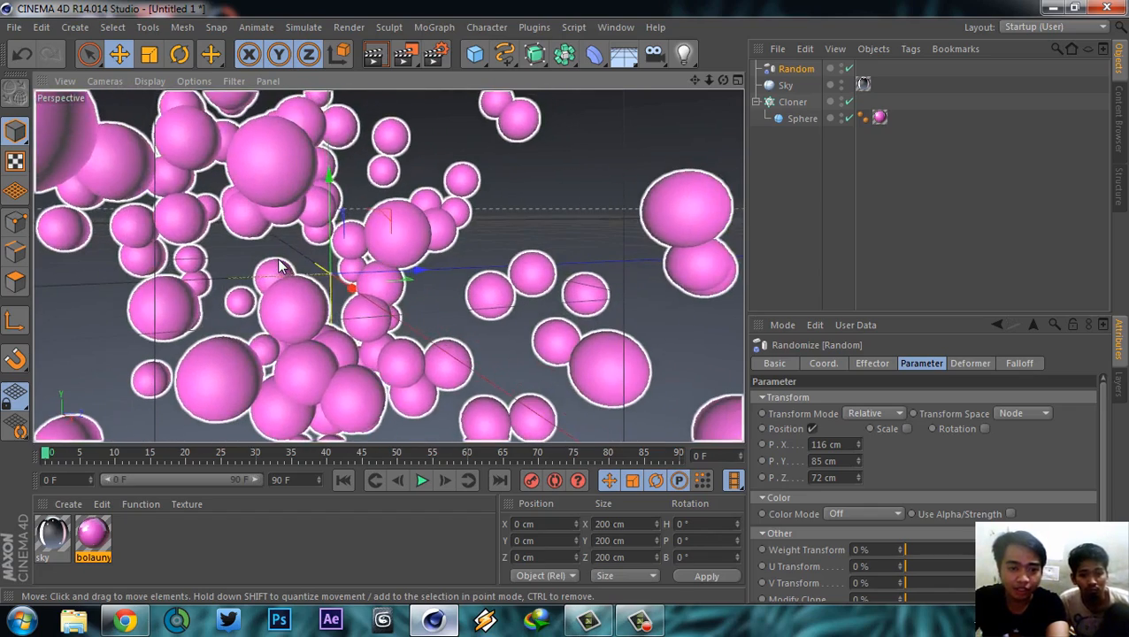
alt+right_drag(248, 288, 290, 280)
alt+right_drag(439, 168, 323, 280)
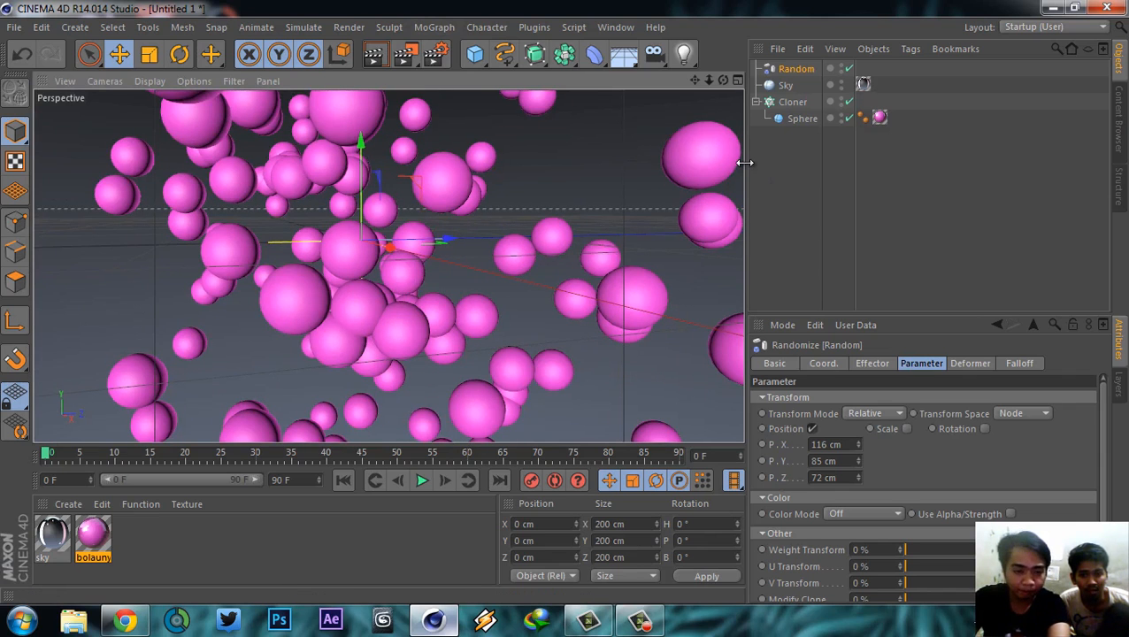
- Narrow the viewport to give the object list and attributes more width, and view the spheres from a lower angle
drag(745, 163, 509, 158)
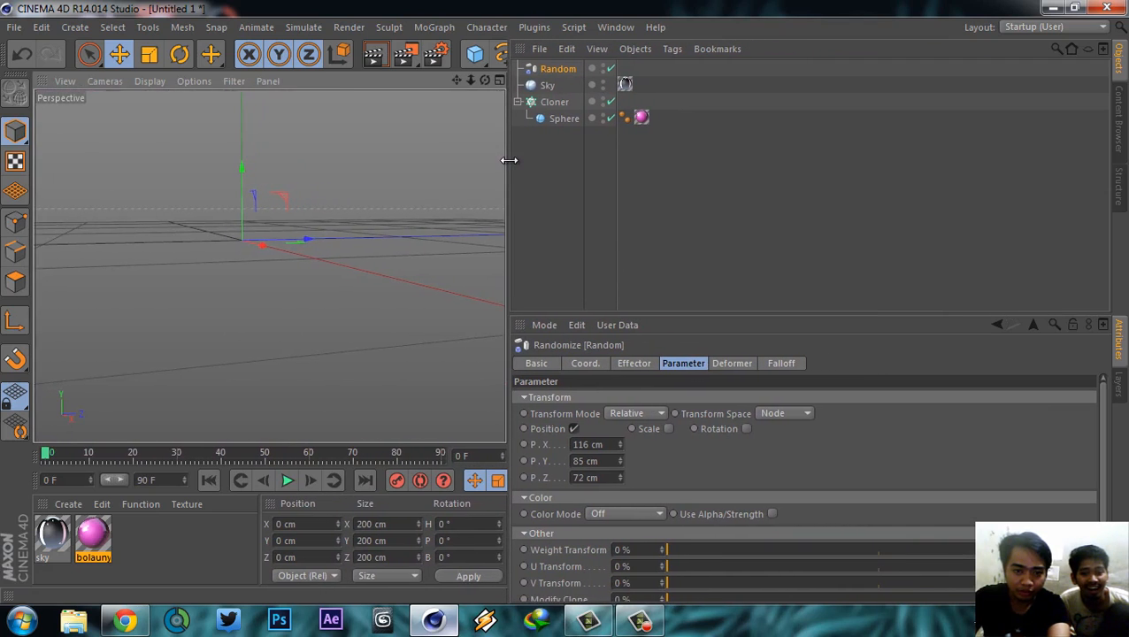
alt+drag(302, 229, 358, 181)
alt+drag(338, 237, 338, 214)
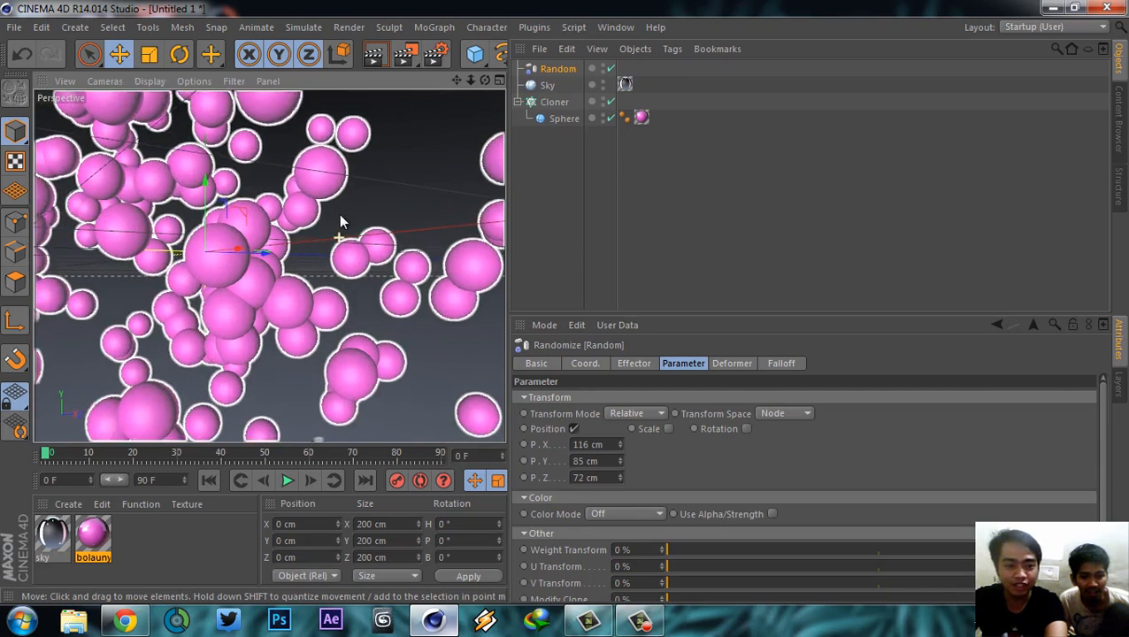
- Render a preview of the scattered spheres in the viewport and widen the viewport again
click(375, 56)
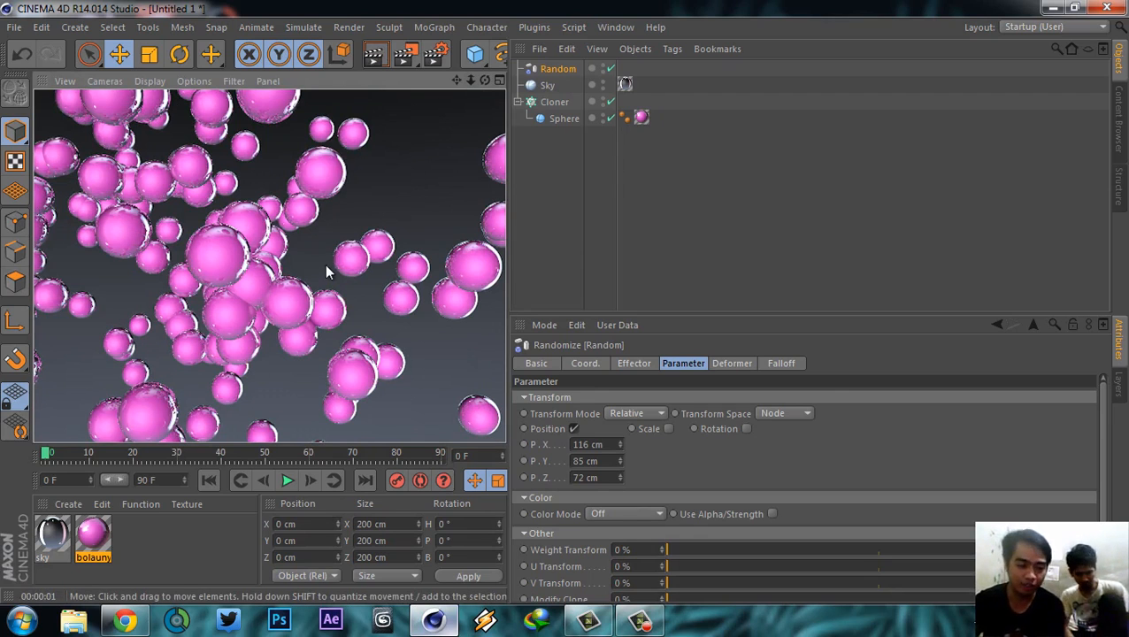
click(377, 189)
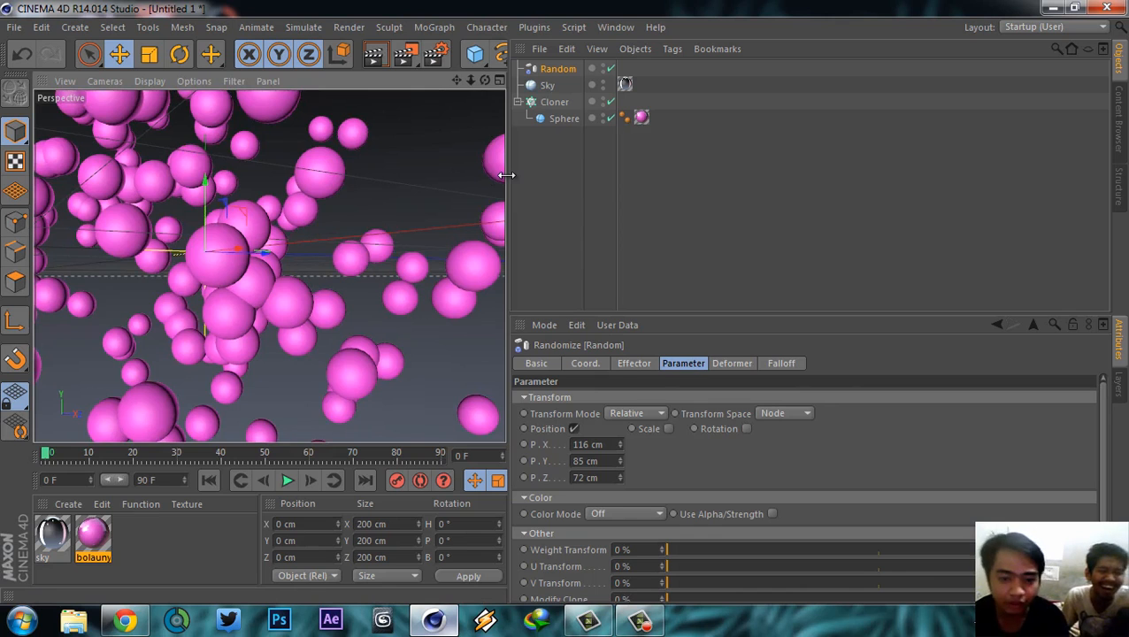
drag(506, 175, 792, 186)
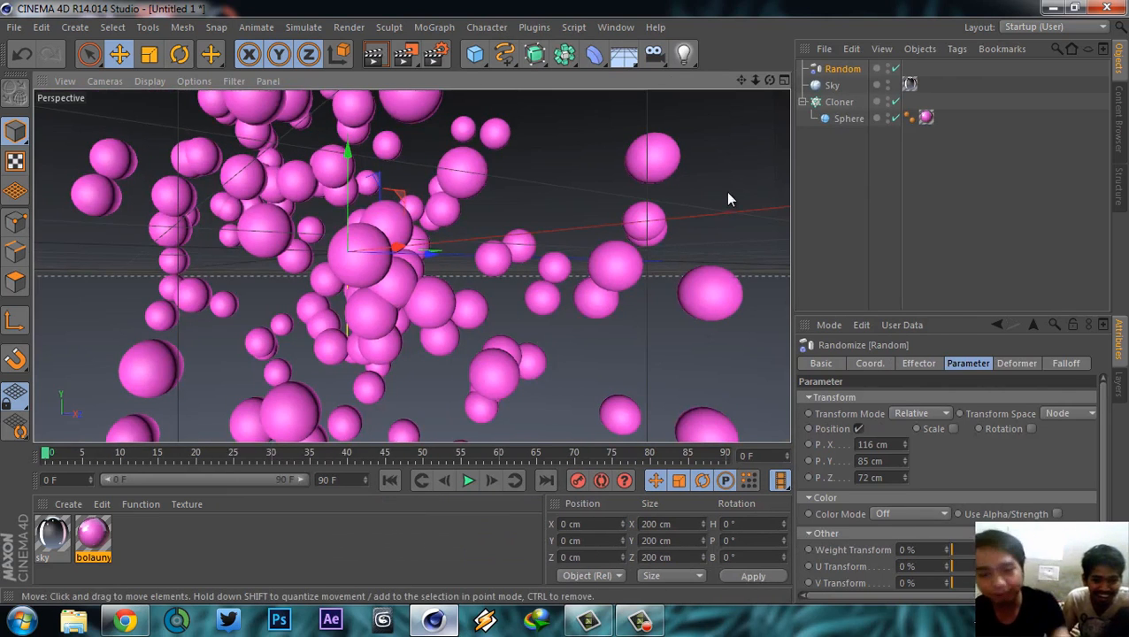
- View the scattered spheres in perspective from higher and lower angles and at different distances
alt+drag(489, 221, 483, 251)
scroll(533, 189, down, 5)
scroll(533, 188, up, 5)
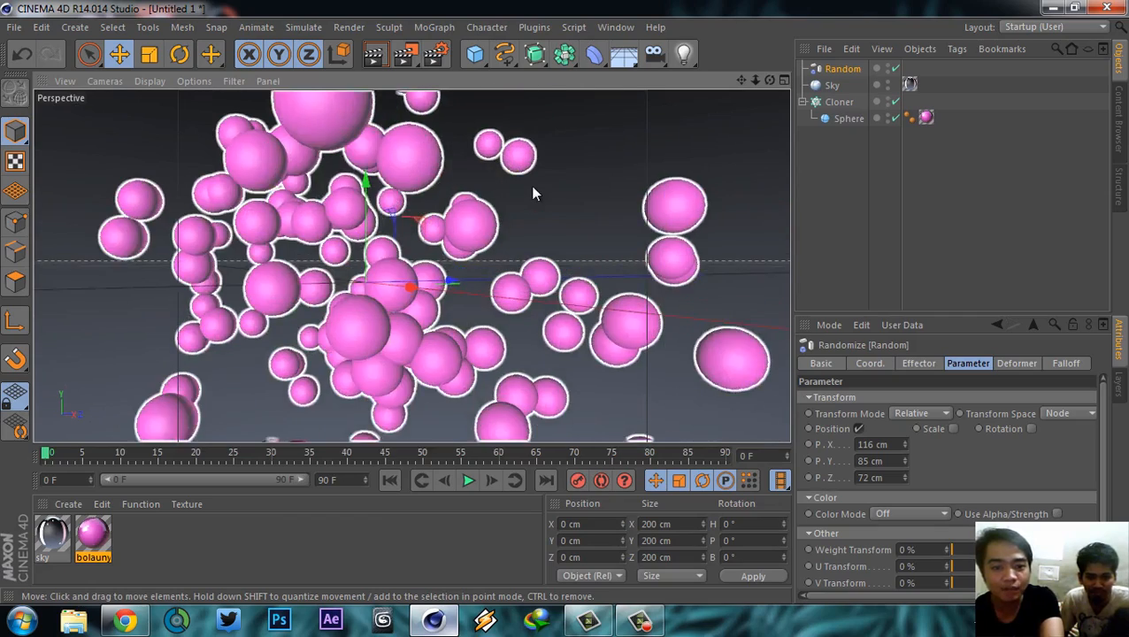
alt+drag(532, 187, 534, 223)
scroll(538, 207, down, 5)
scroll(545, 224, up, 5)
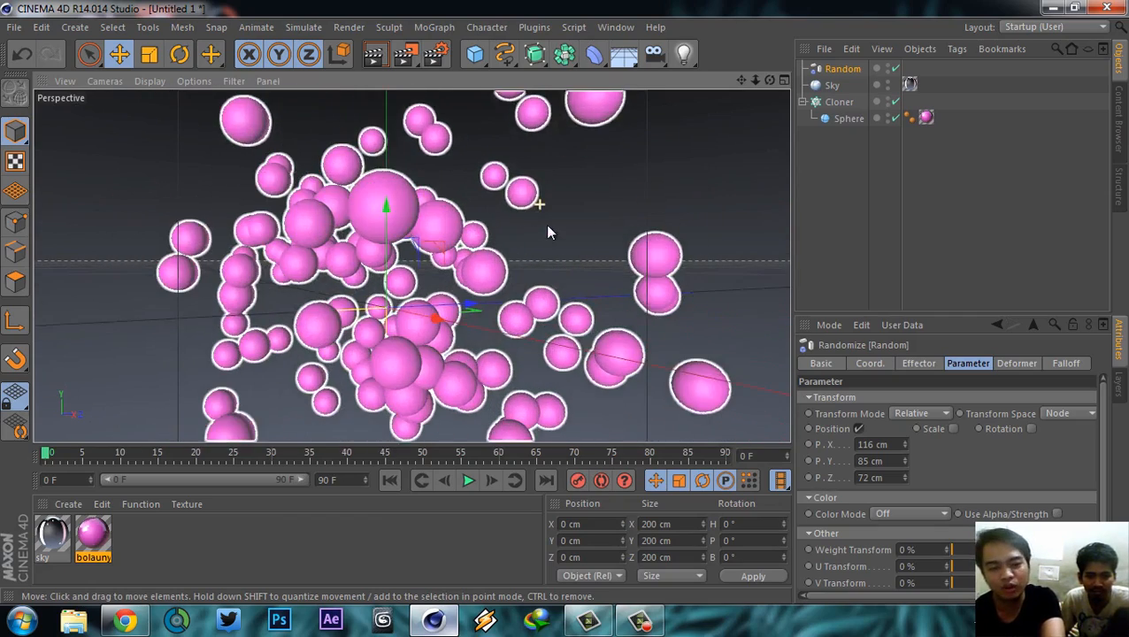
alt+drag(533, 272, 509, 240)
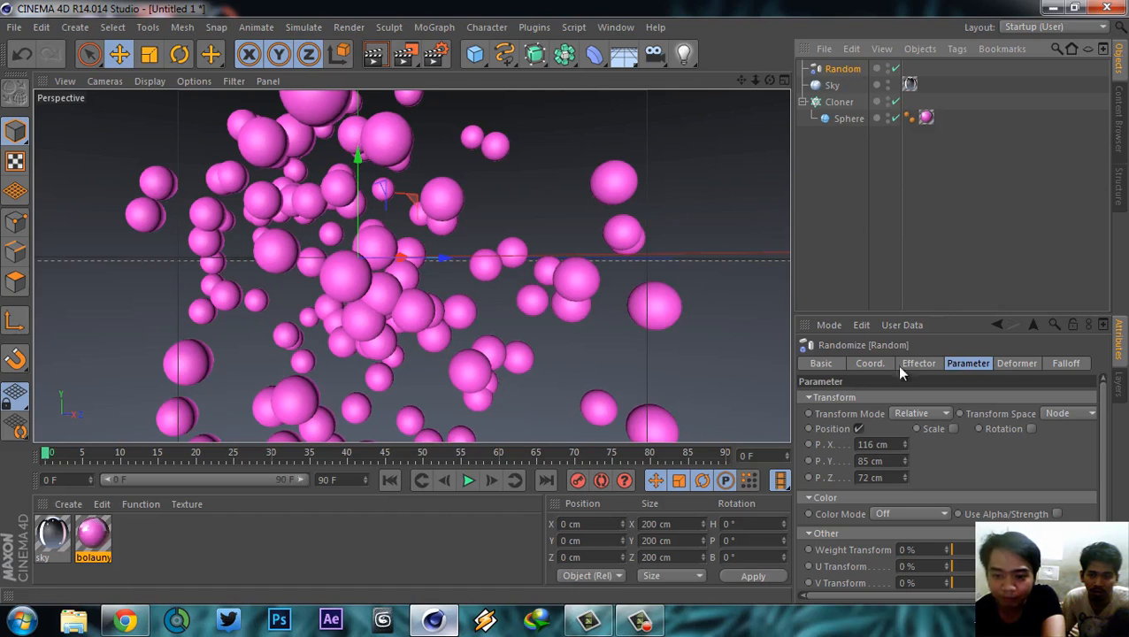
- Enable scale randomization on the Random effector and test its S.X value, returning it to 0
click(857, 428)
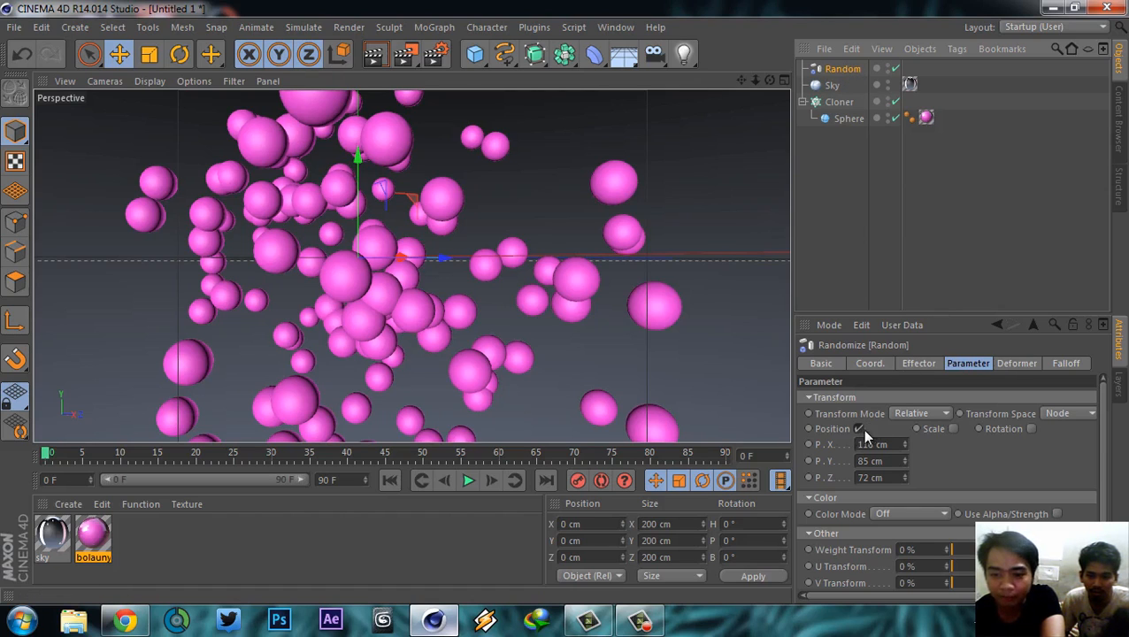
click(953, 430)
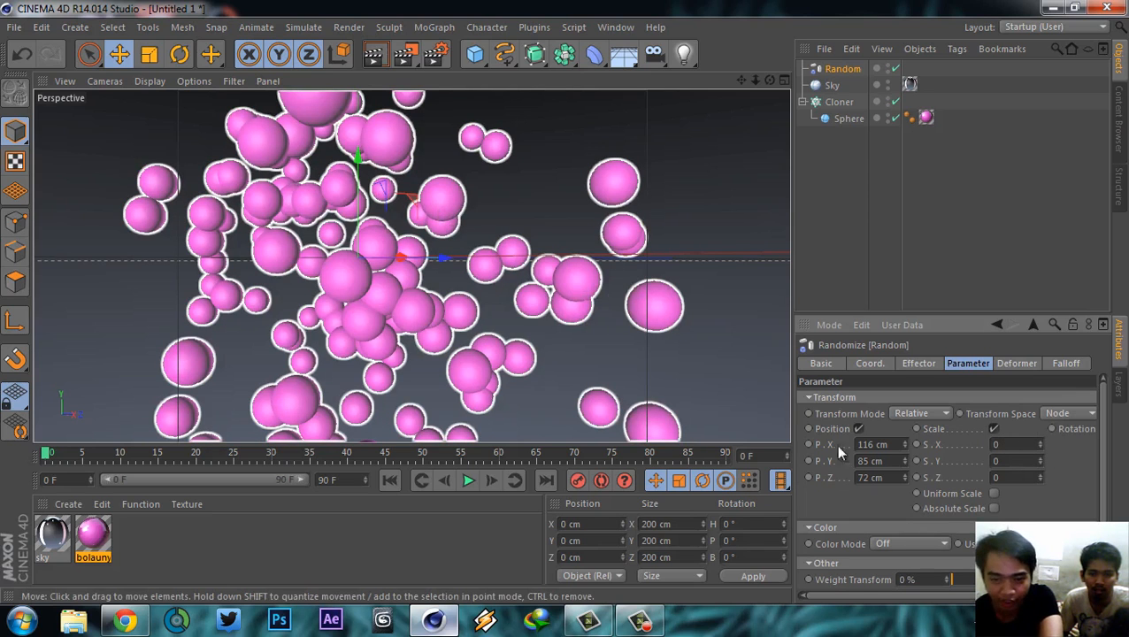
mouse_move(1041, 451)
mouse_down()
mouse_move(1040, 416)
mouse_move(1037, 477)
mouse_move(1042, 413)
mouse_move(1042, 491)
mouse_move(1039, 404)
mouse_move(1038, 416)
mouse_move(957, 429)
mouse_up()
text(0)
key(Return)
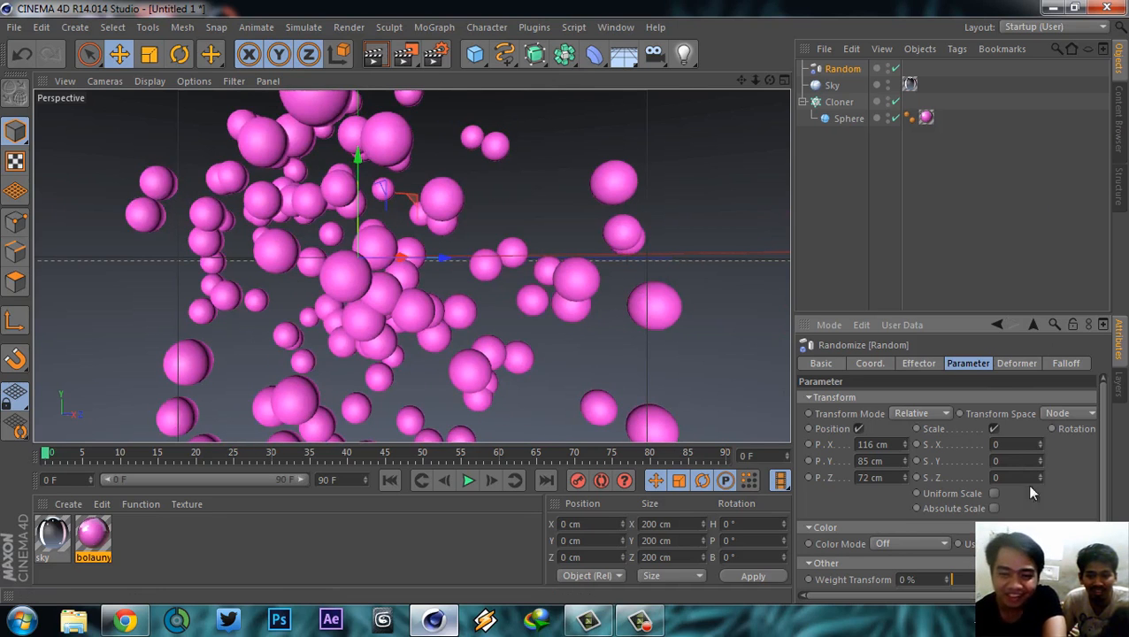
- Try an S.Y scale of -0.56 on the Random effector and return it to 0
drag(1040, 460, 955, 464)
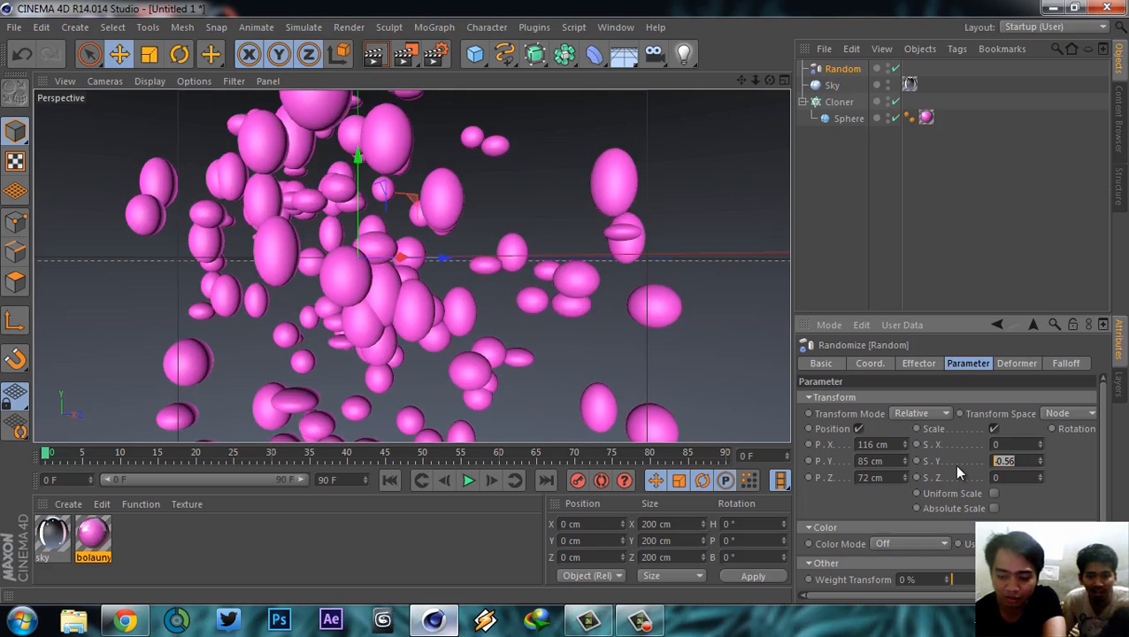
text(0)
key(Return)
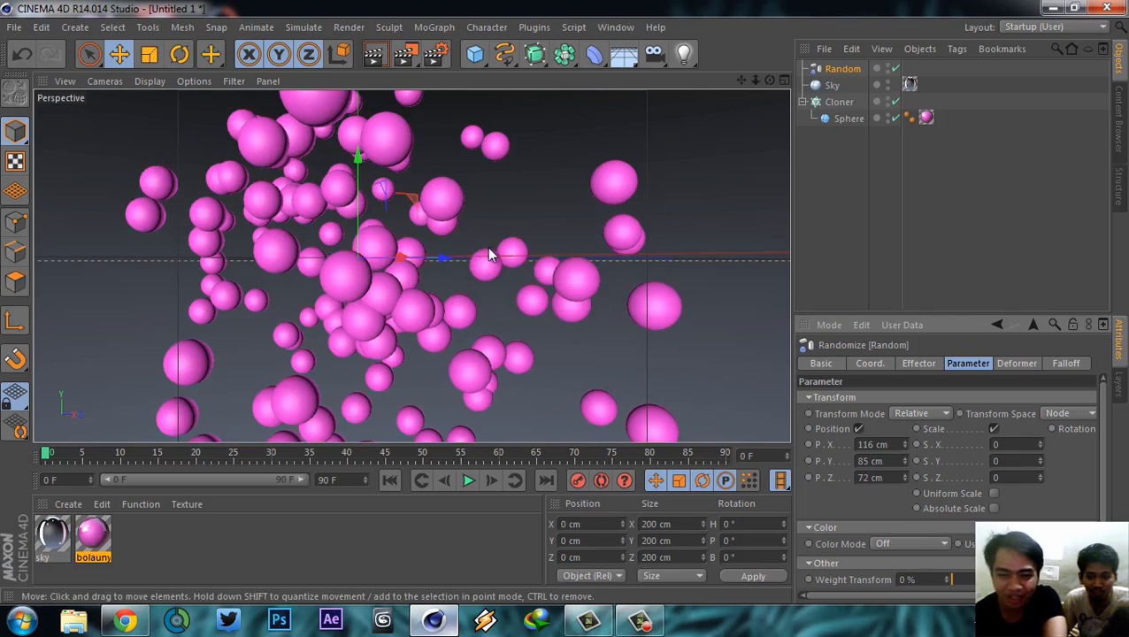
- Try scale values of 50 for the Random effector's S.X and S.Y, and reset all three scale axes to 0
drag(1018, 445, 957, 447)
text(50)
click(995, 461)
text(5)
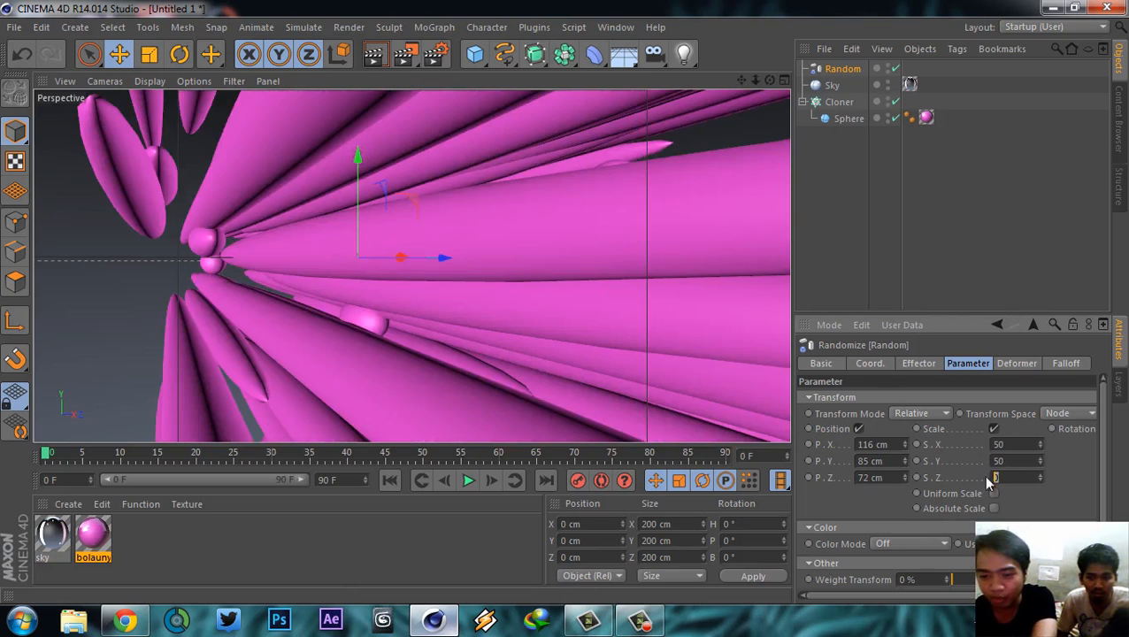
click(989, 479)
text(5)
click(1010, 461)
drag(1010, 444, 1004, 477)
text(000)
click(996, 461)
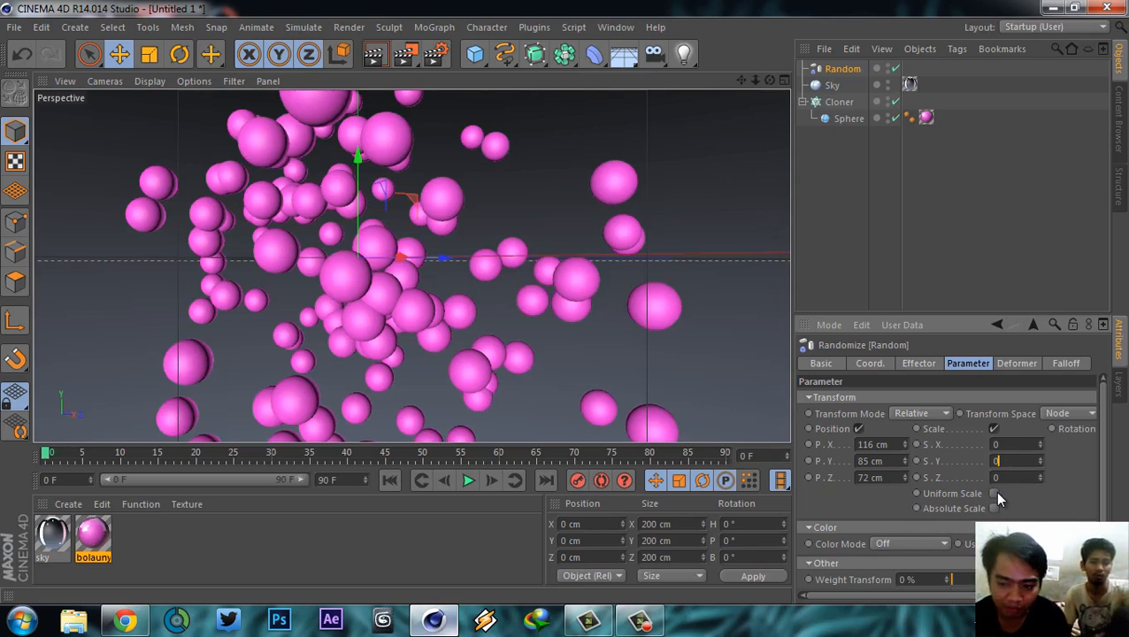
- Turn on Uniform Scale for the Random effector and set its Scale to 0.5
click(995, 493)
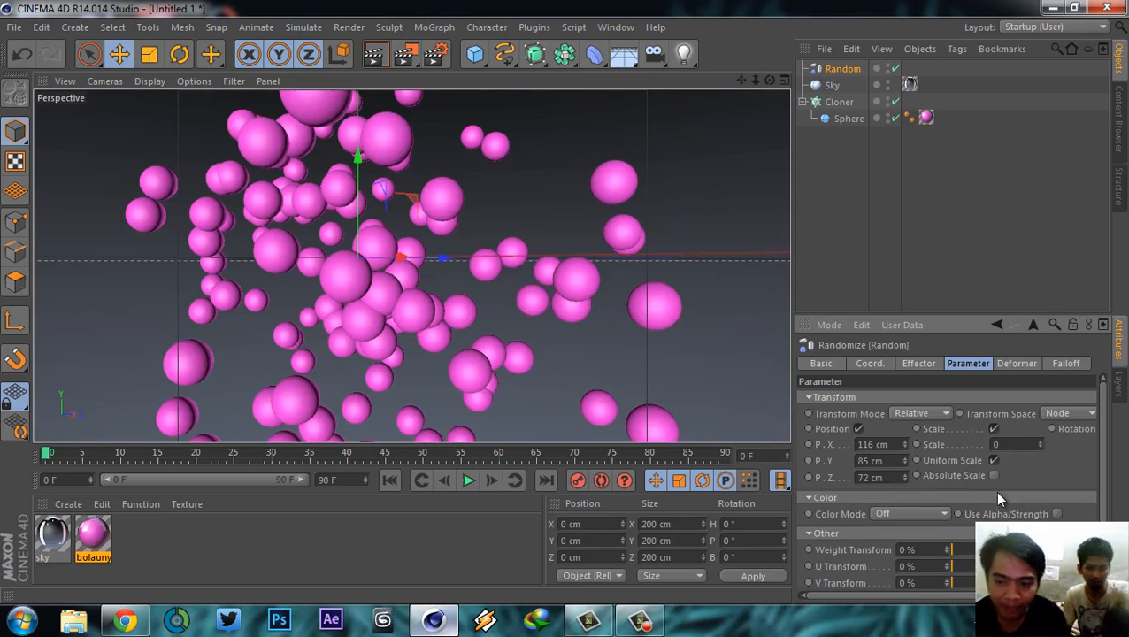
double_click(994, 445)
click(999, 447)
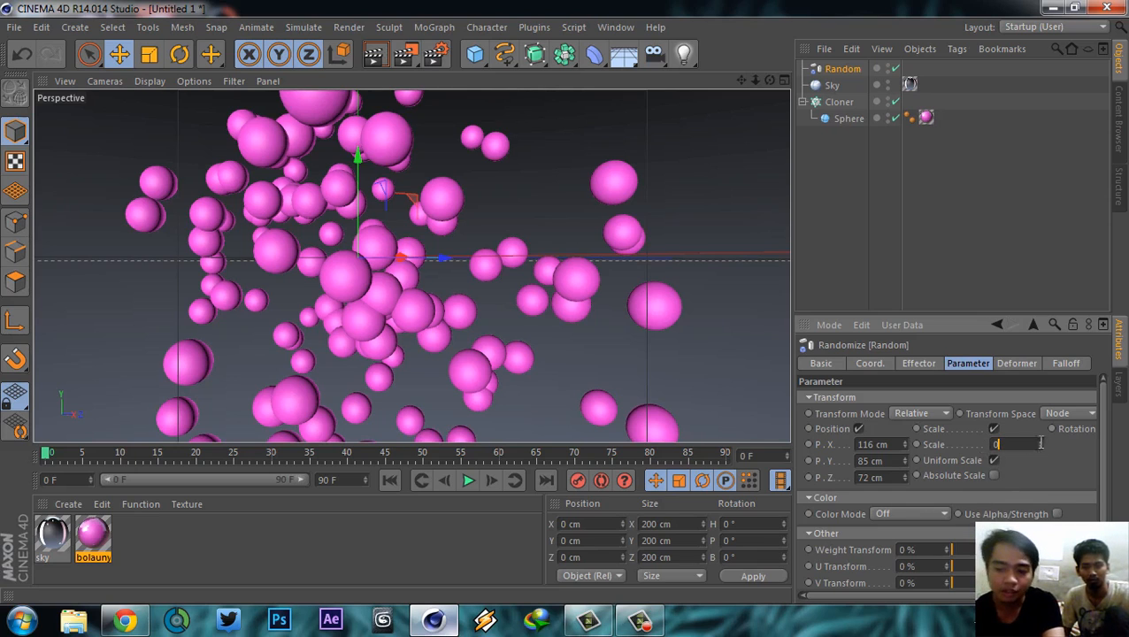
drag(1040, 450, 962, 445)
click(1040, 443)
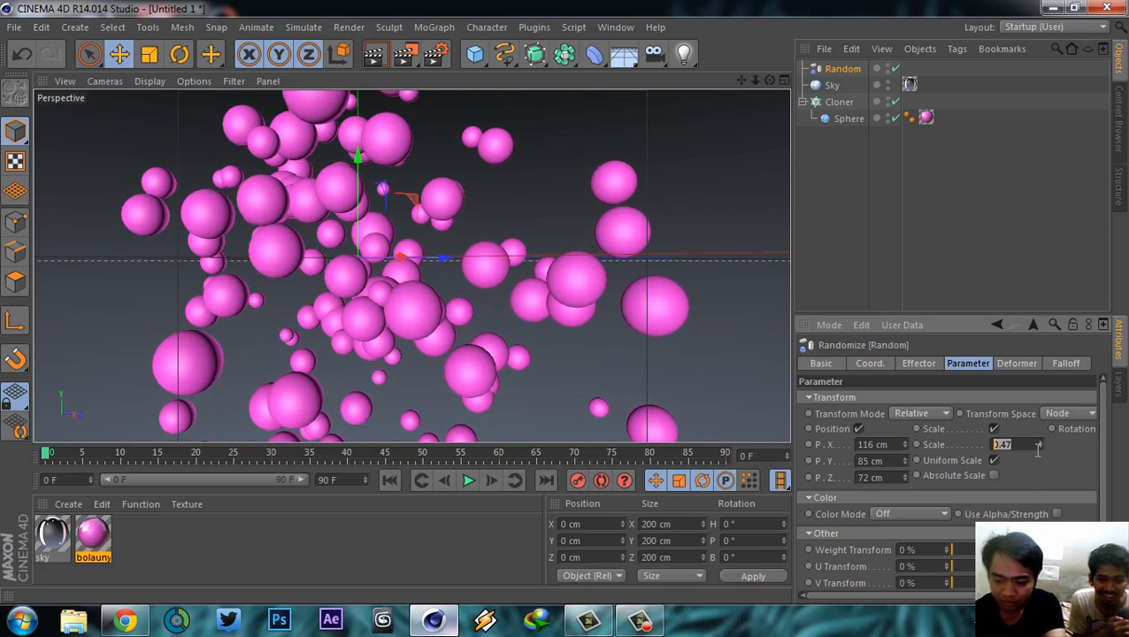
text(0.5)
key(Return)
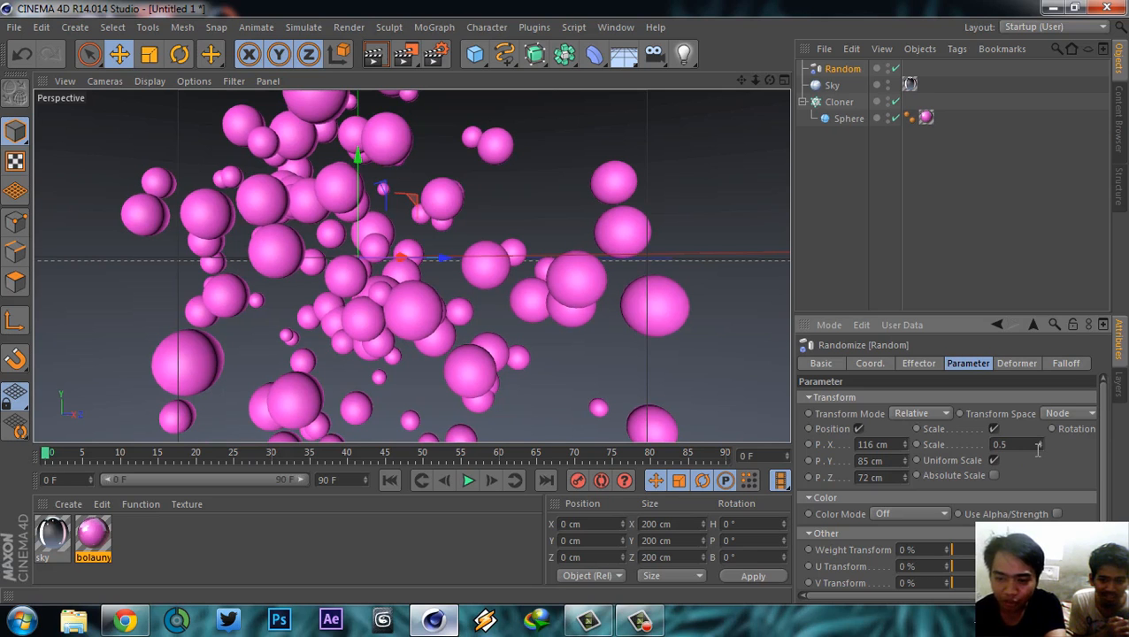
- Render a preview of the randomly sized spheres in the viewport from a closer angle
alt+drag(440, 259, 392, 275)
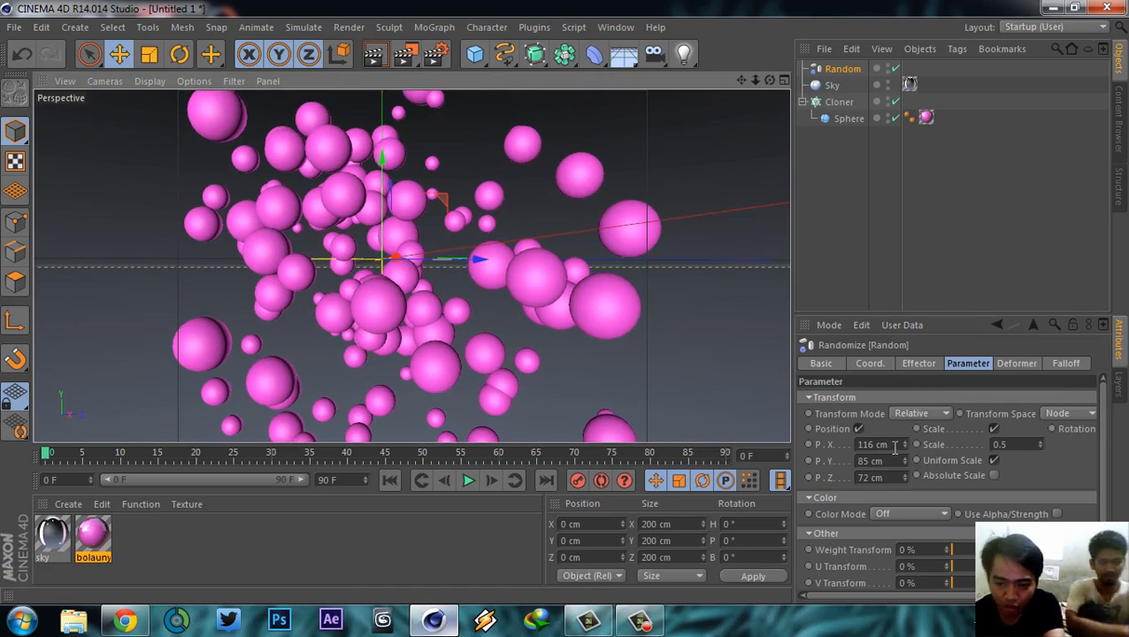
scroll(402, 311, up, 6)
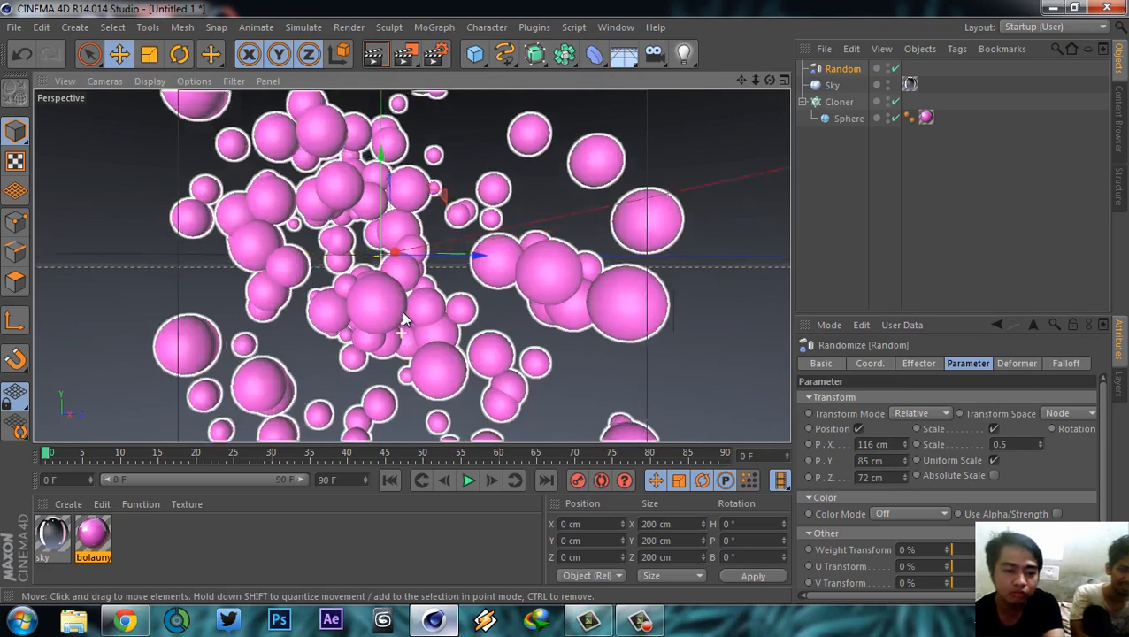
alt+drag(408, 314, 410, 347)
click(372, 55)
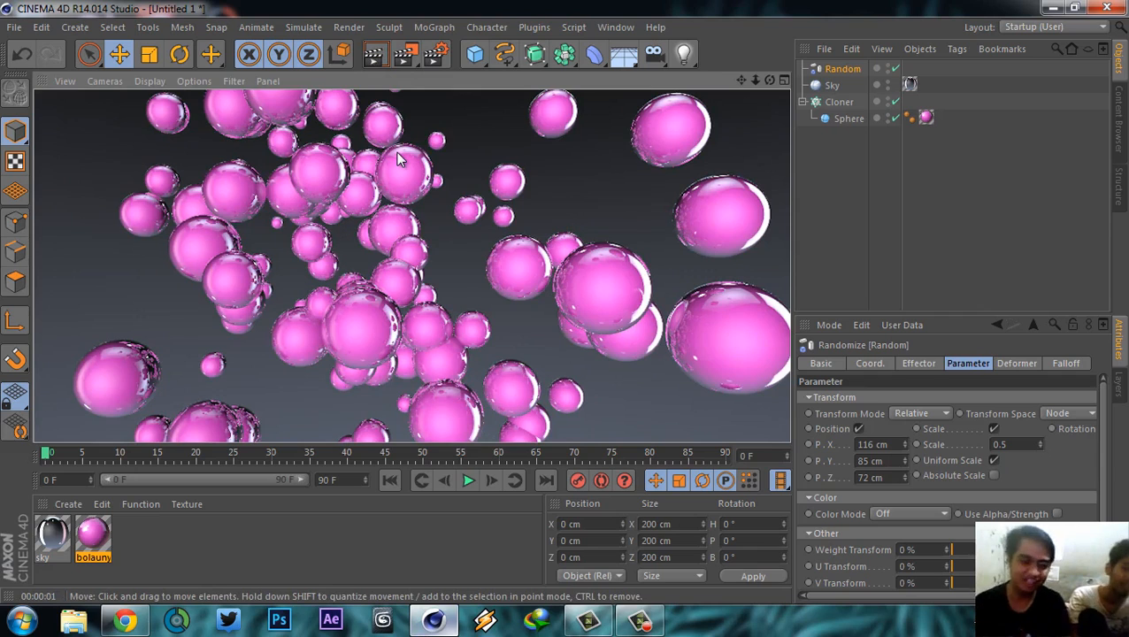
click(455, 264)
mouse_move(459, 294)
alt+mouse_down()
mouse_move(483, 292)
mouse_move(467, 289)
alt+mouse_up()
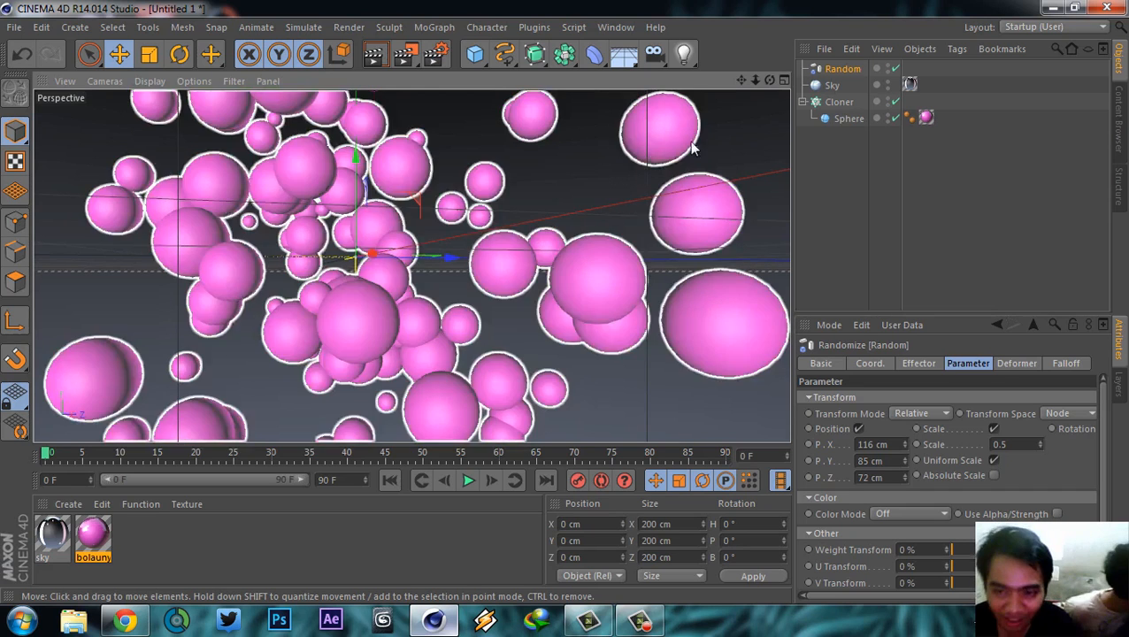
- Duplicate the Sphere by copying and pasting it, and place the copy inside the Cloner above the original
click(852, 117)
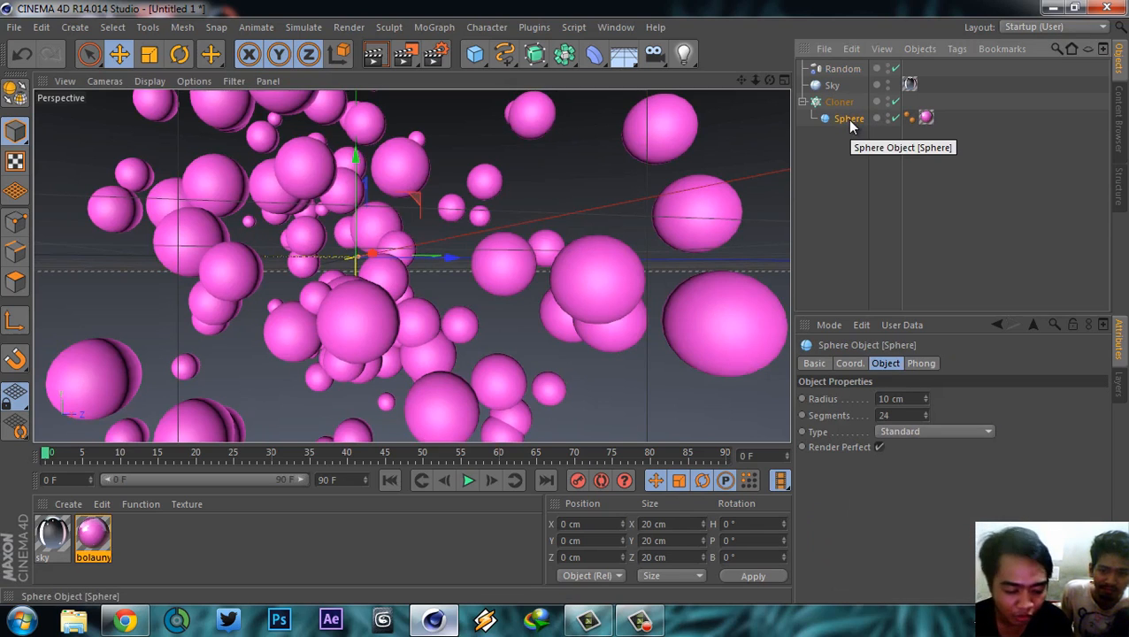
right_click(852, 124)
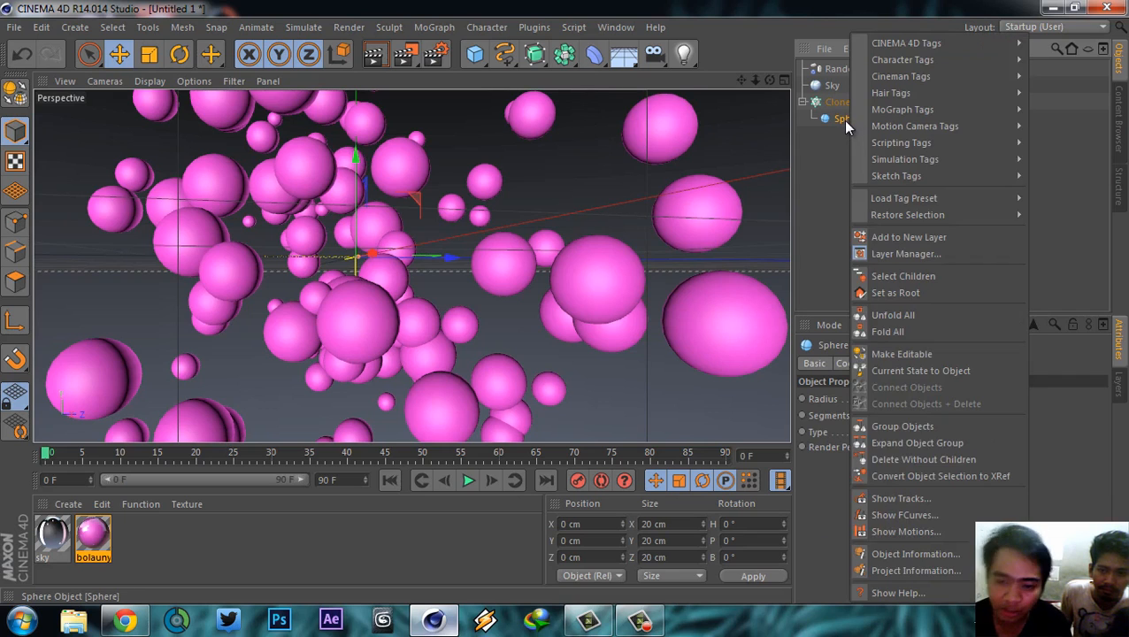
click(841, 121)
click(852, 49)
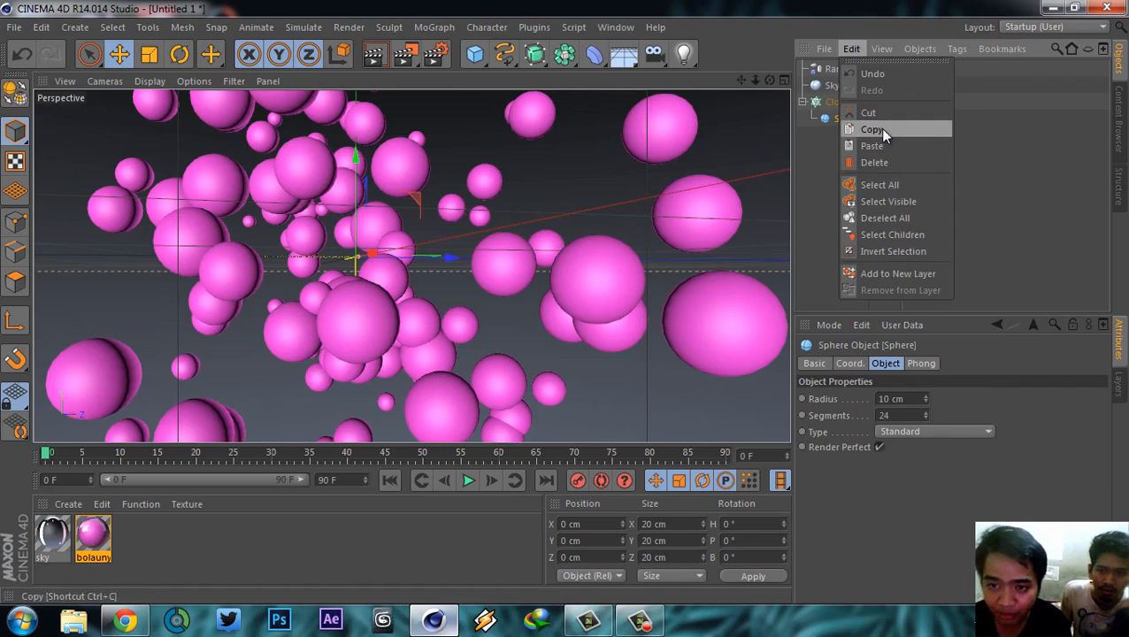
click(882, 129)
click(852, 47)
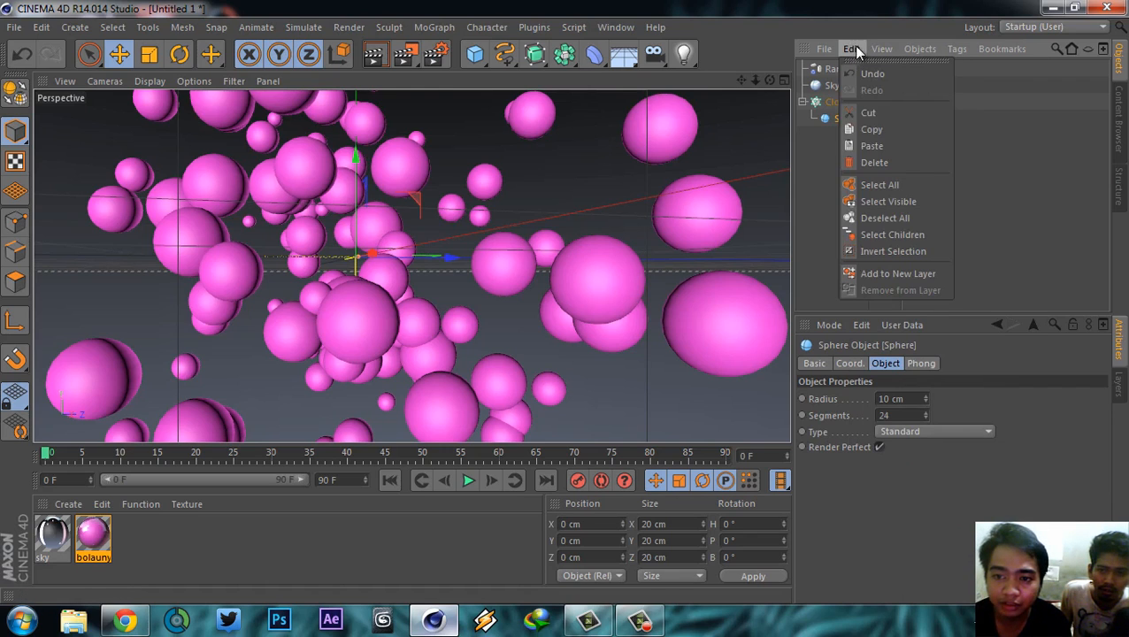
click(869, 146)
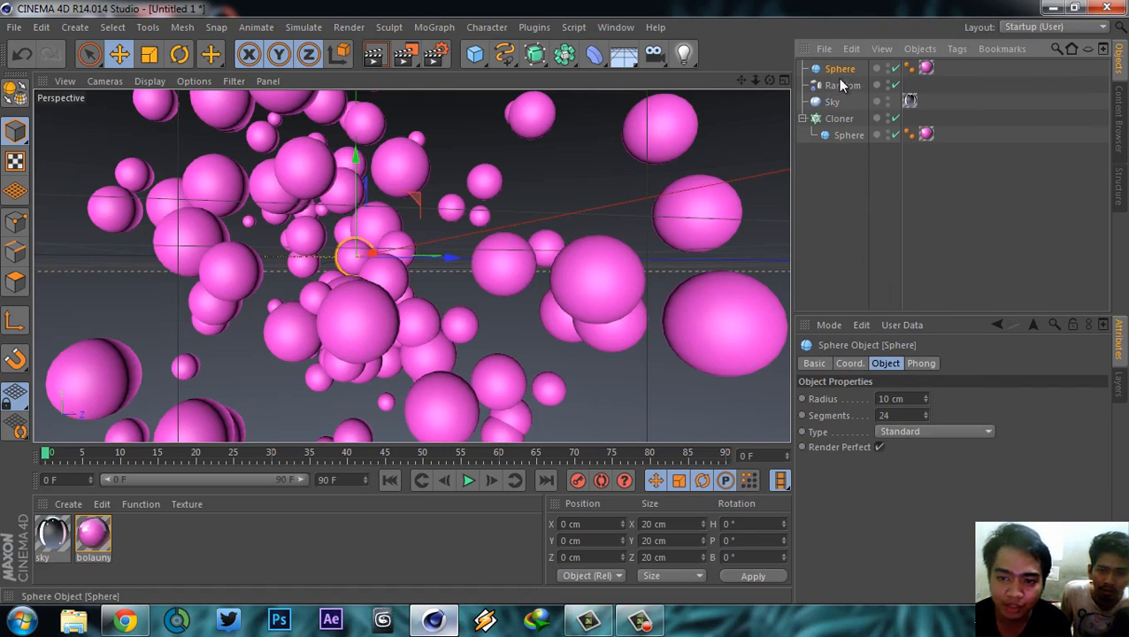
mouse_move(845, 118)
mouse_down()
mouse_move(844, 68)
mouse_move(842, 119)
mouse_up()
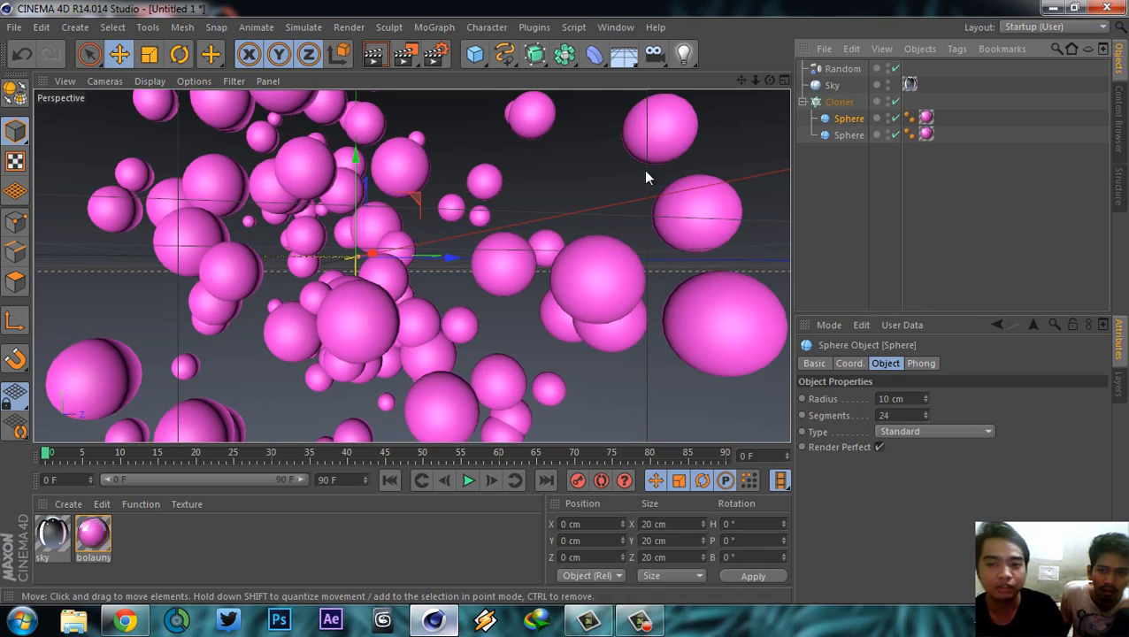
- Rename the lower sphere in the Cloner as pinkunyu
click(925, 118)
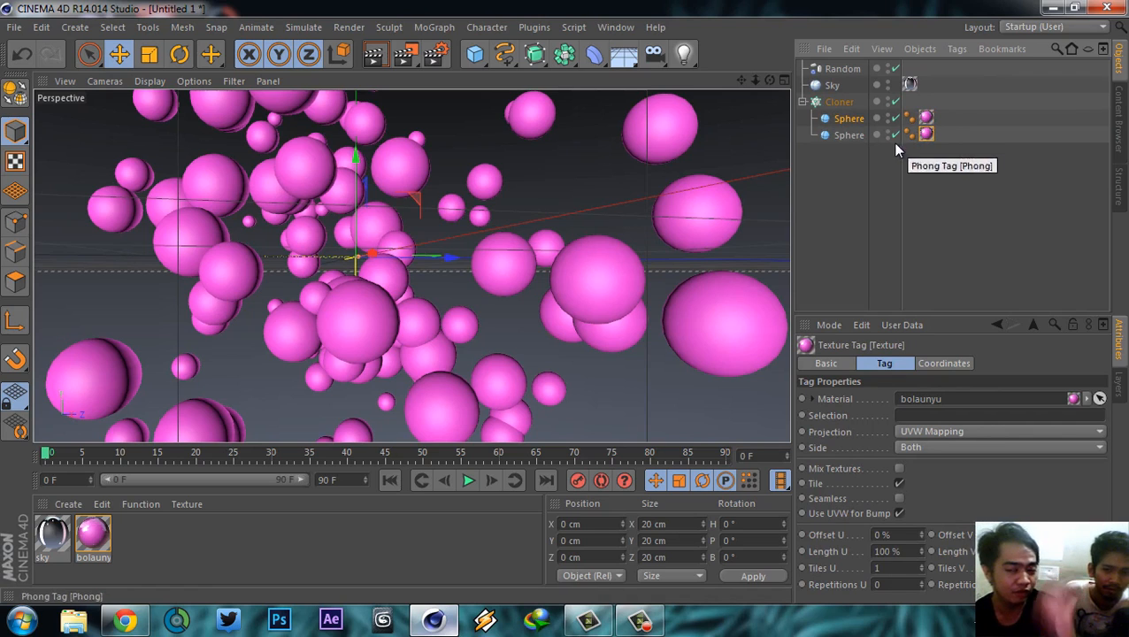
click(848, 136)
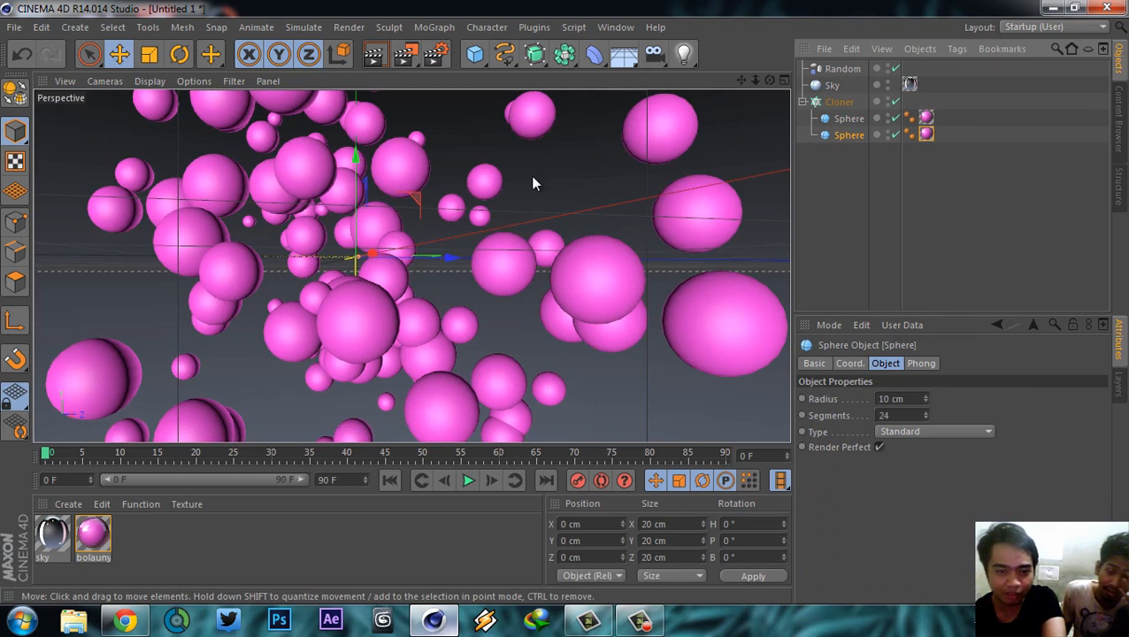
double_click(850, 135)
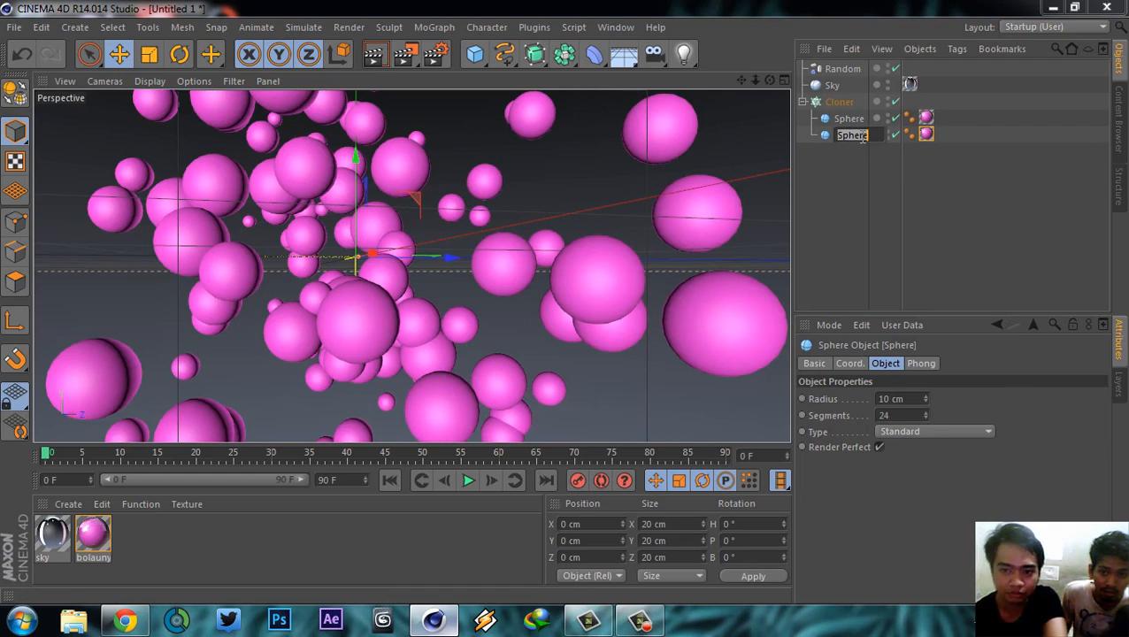
text(pinkunyu)
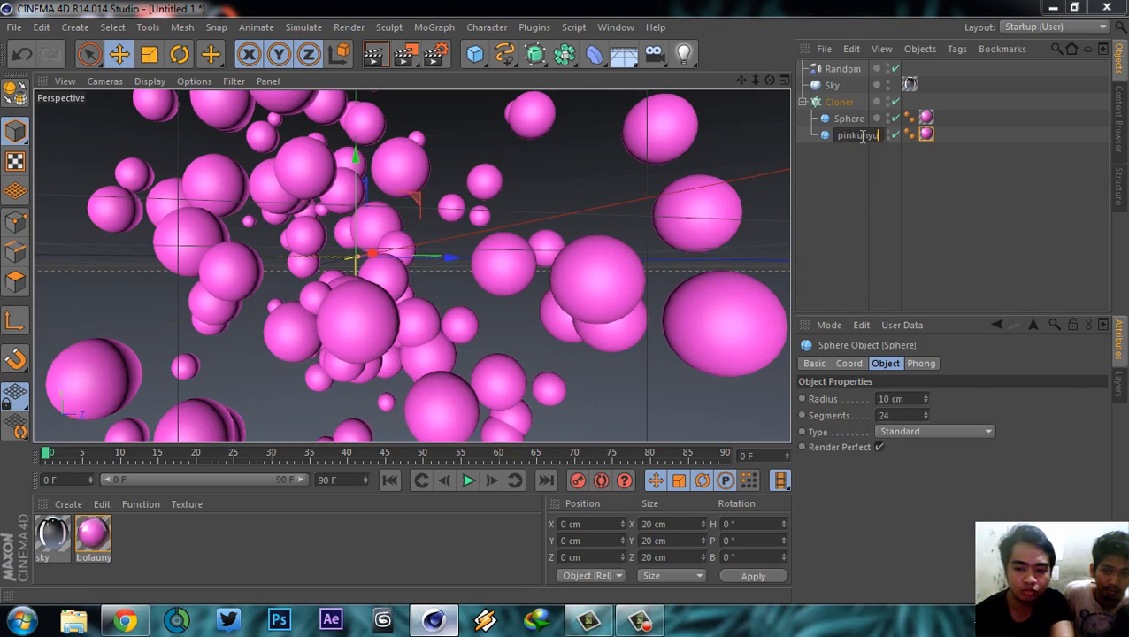
key(Return)
- Rename the upper sphere in the Cloner as kuningunyu
click(855, 118)
double_click(857, 119)
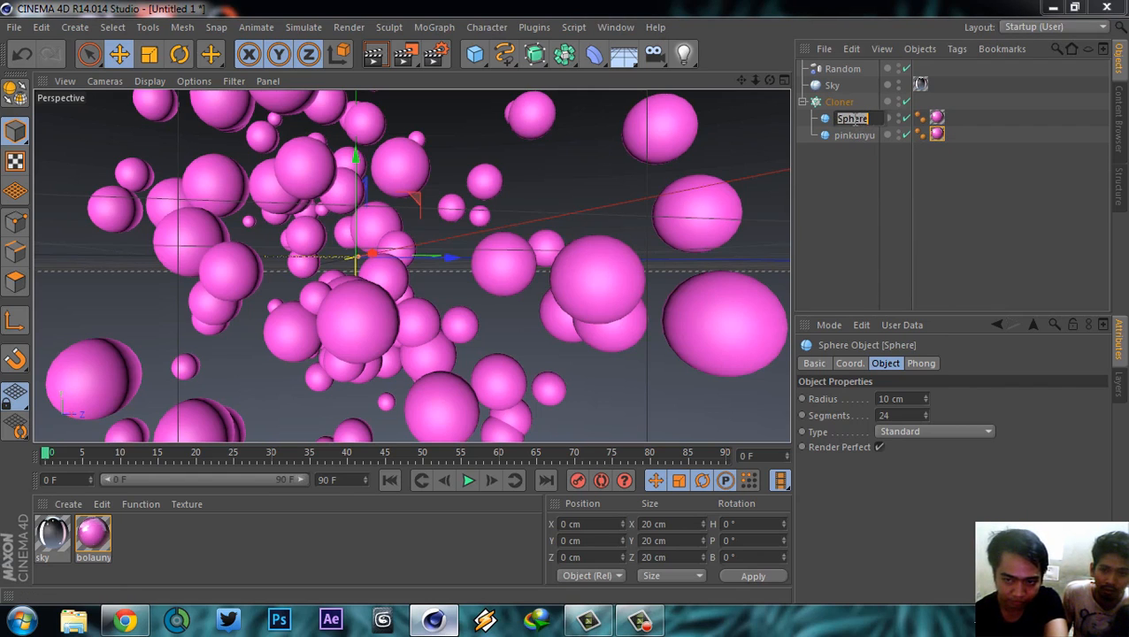
text(kuning)
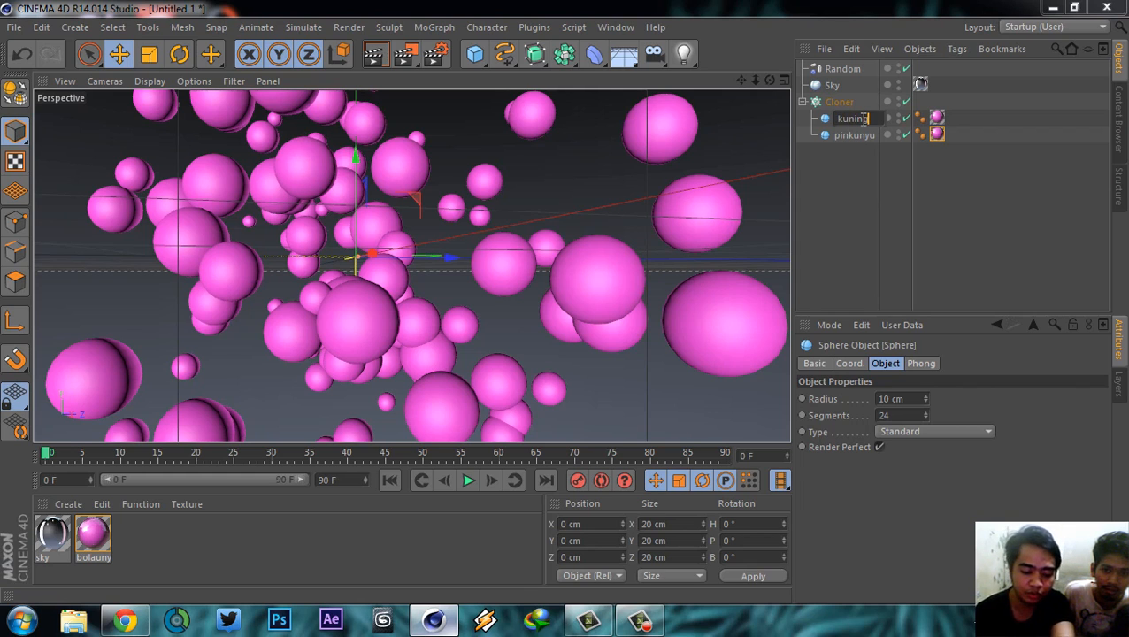
text(unyu)
key(Return)
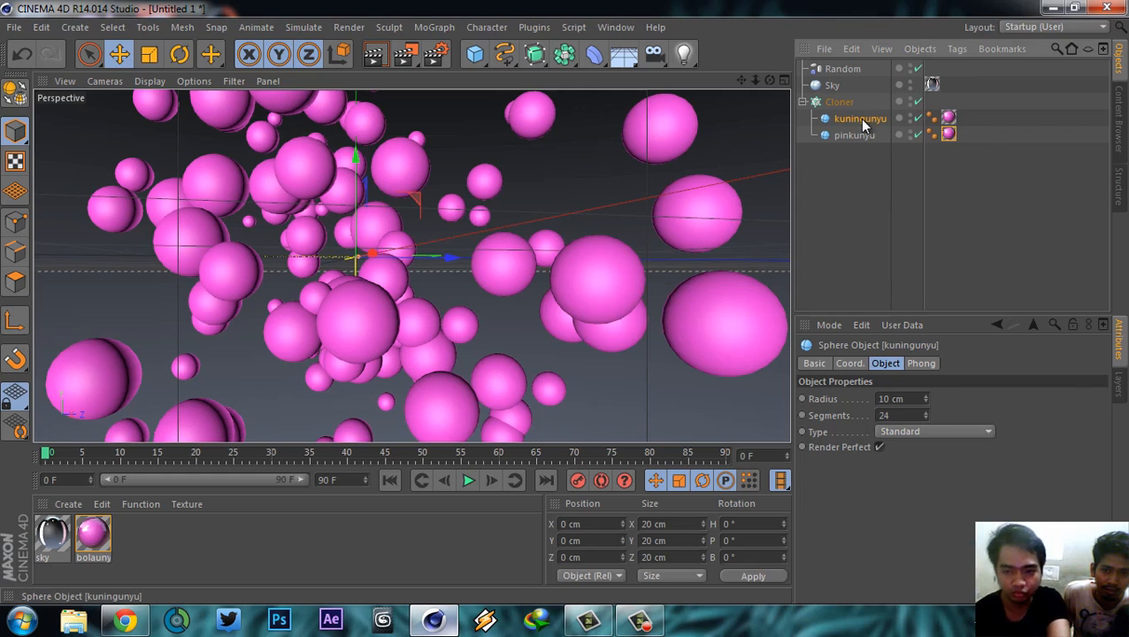
click(950, 118)
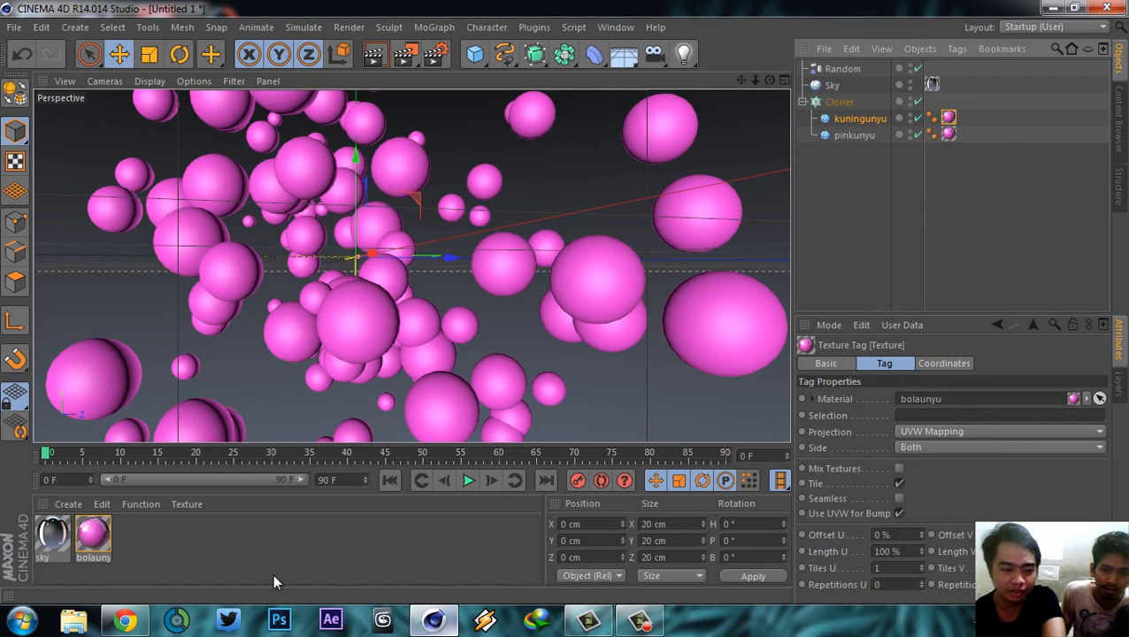
click(139, 550)
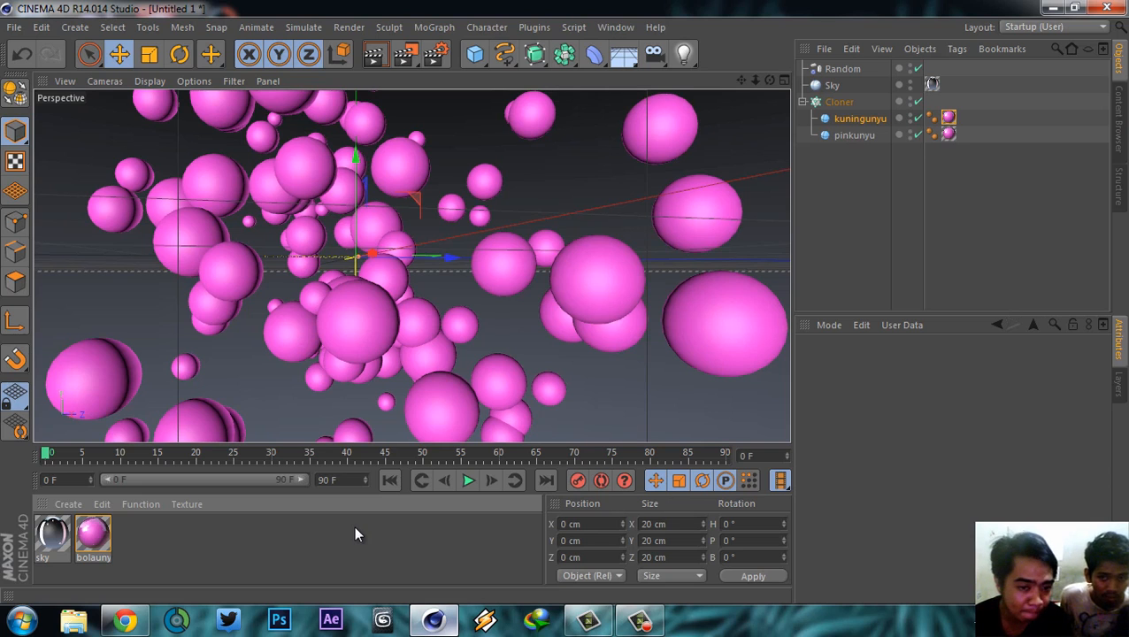
click(949, 136)
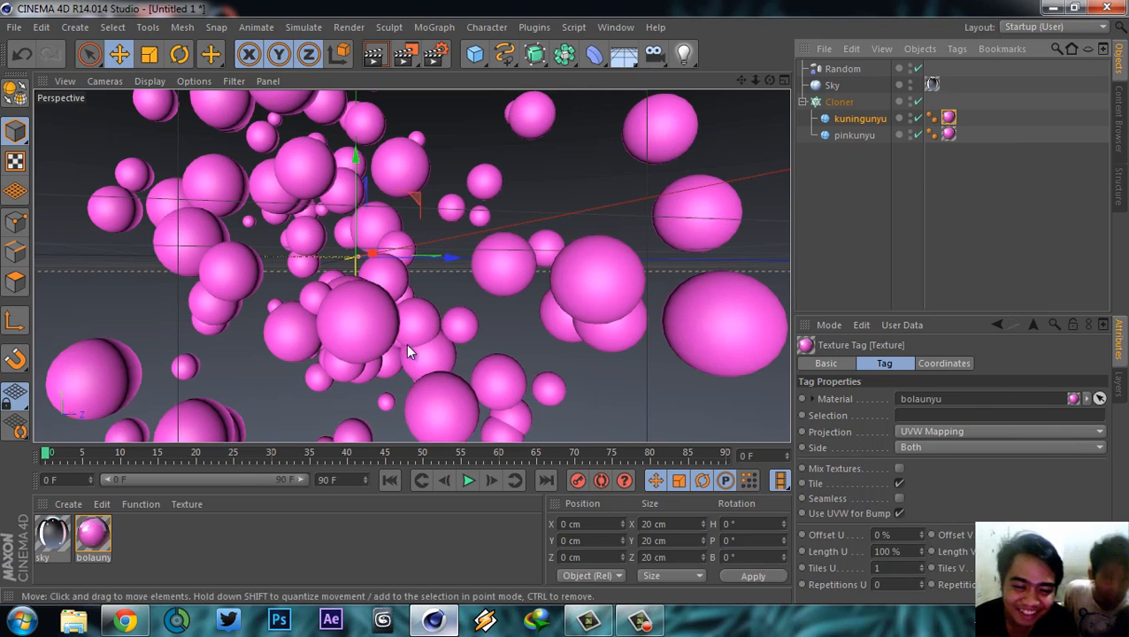
click(211, 546)
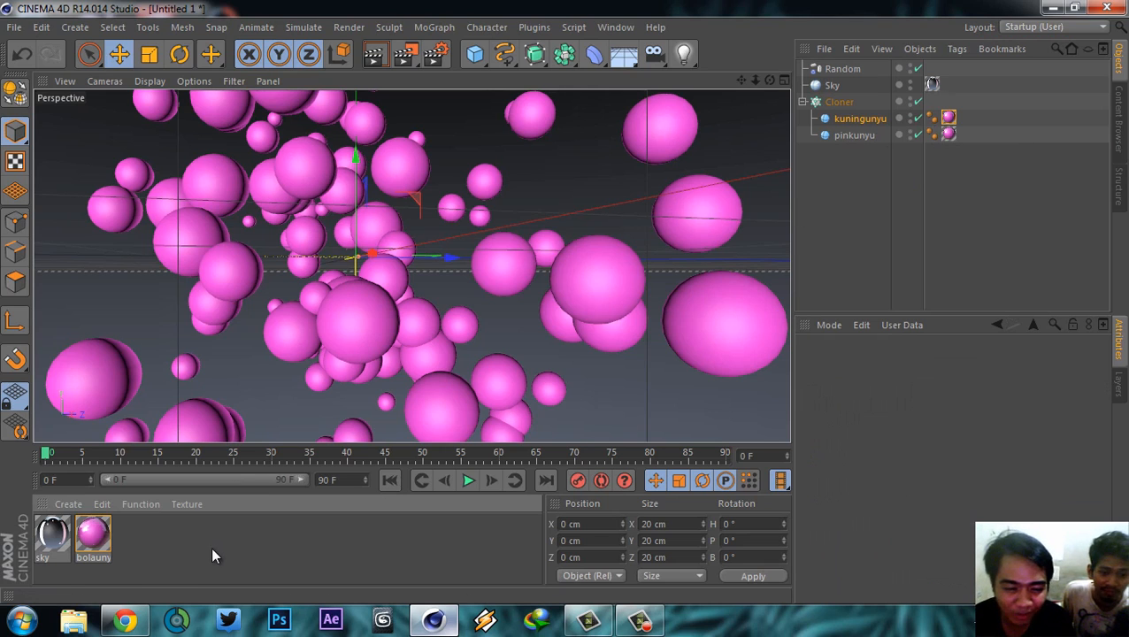
click(85, 506)
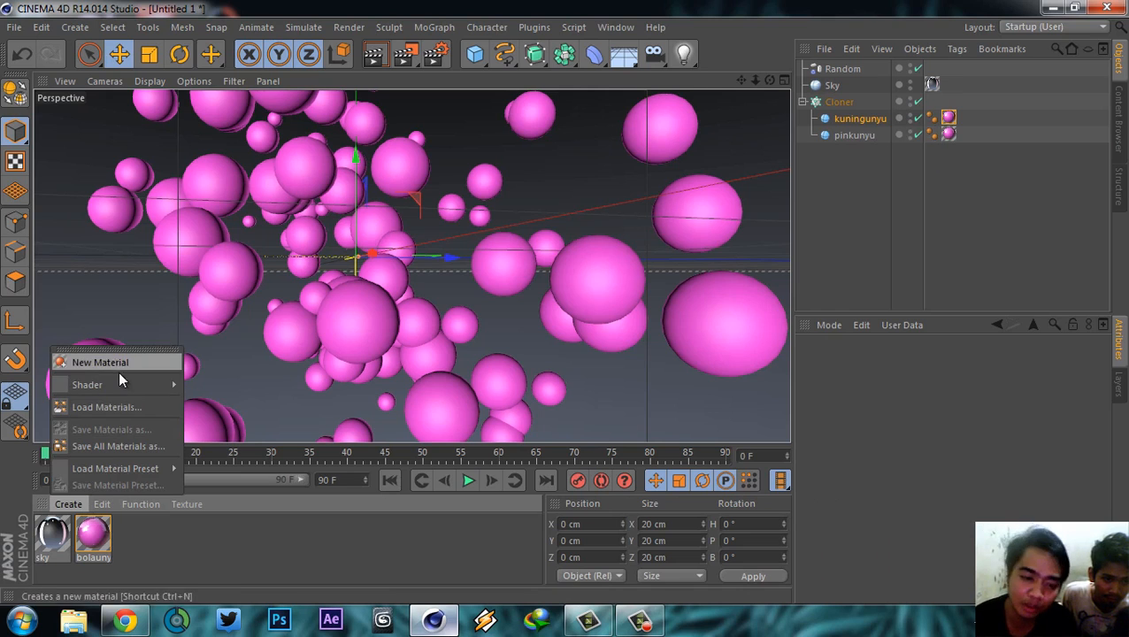
click(263, 567)
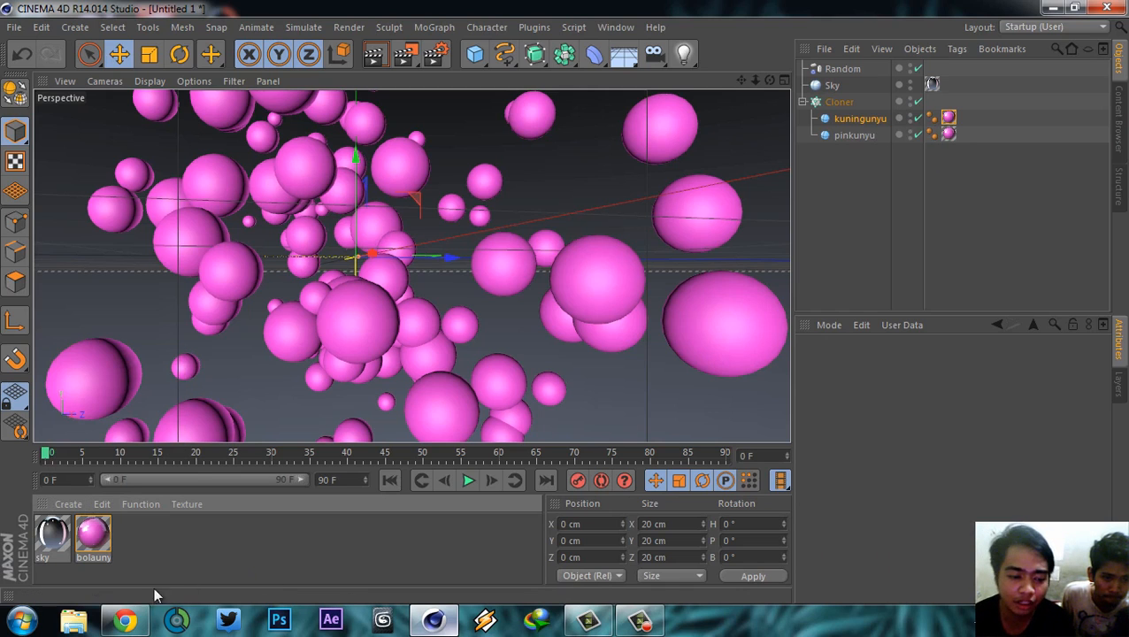
- Duplicate the pink bolaunyu material by copying and pasting it, and select the duplicate at the end of the material list
click(97, 535)
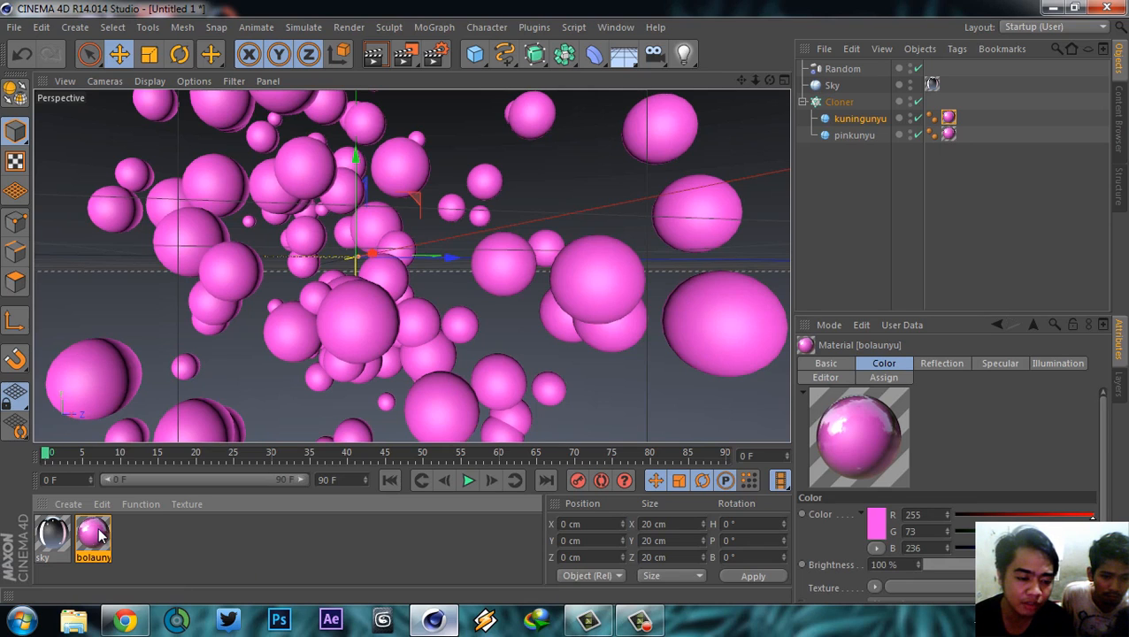
key(ctrl+v)
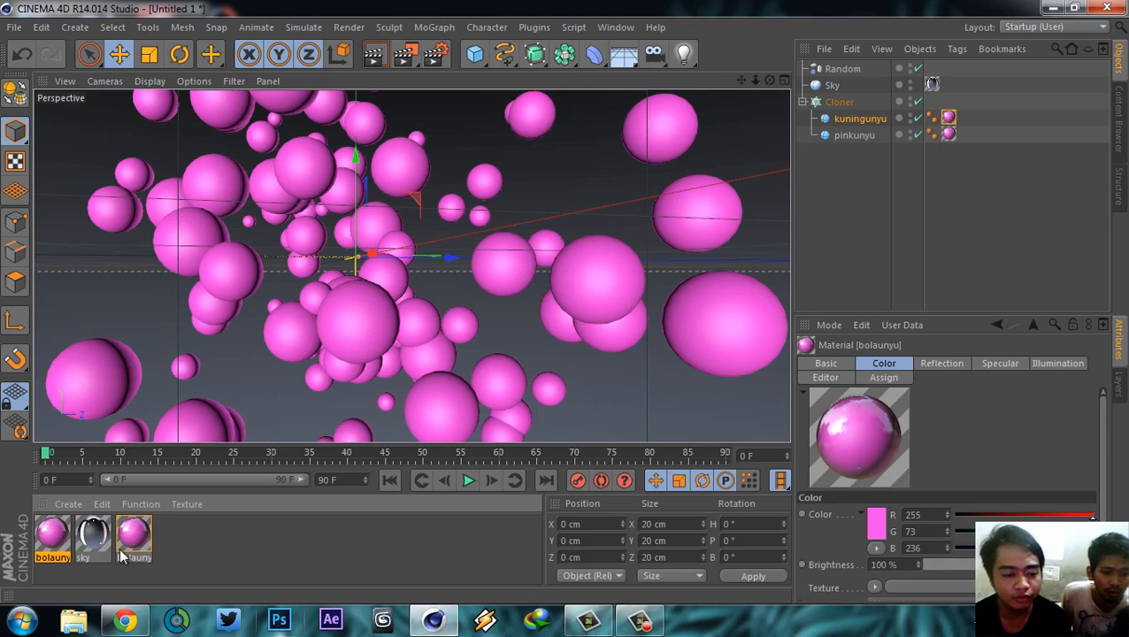
click(151, 551)
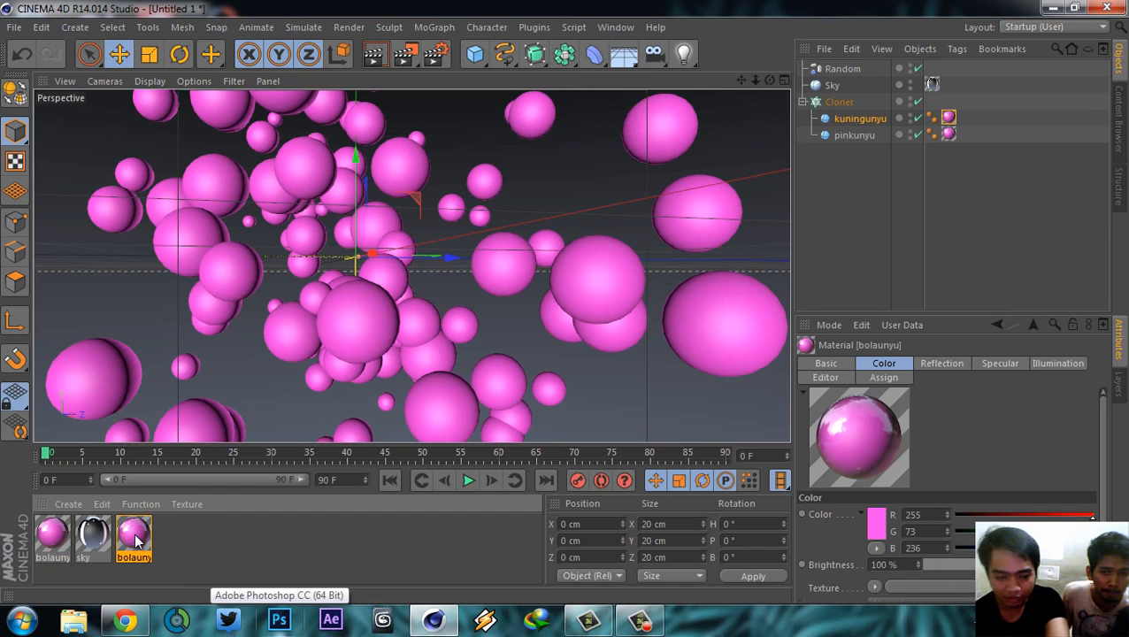
- Open the duplicated material for editing and rename it as kuningunyu
double_click(137, 542)
click(318, 255)
drag(318, 255, 208, 254)
text(kun)
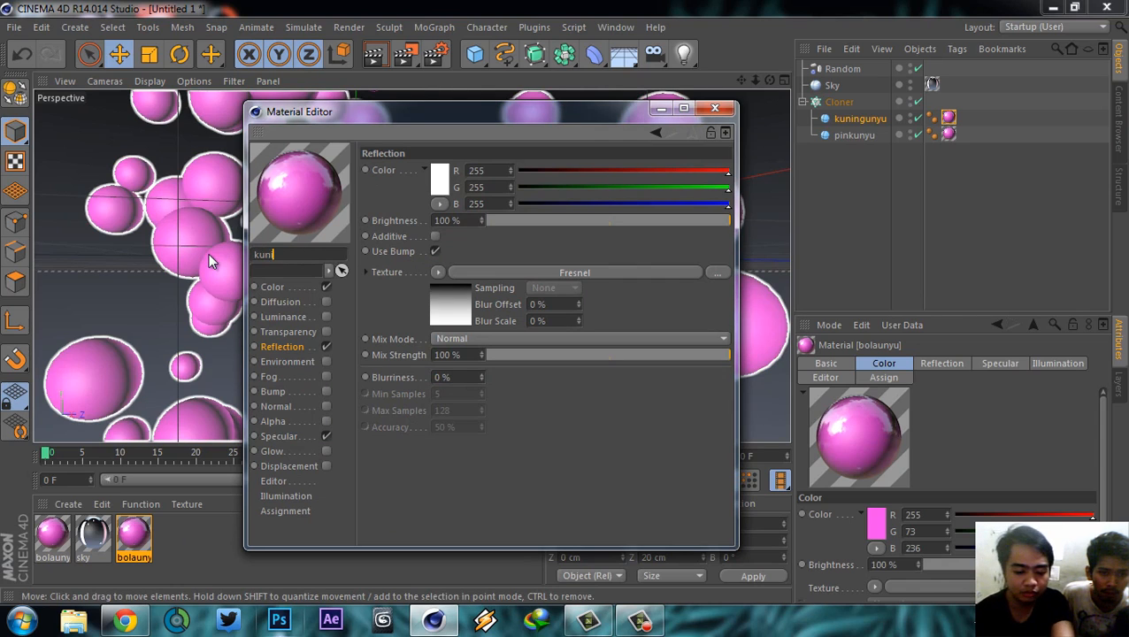
text(ingunyu)
key(Return)
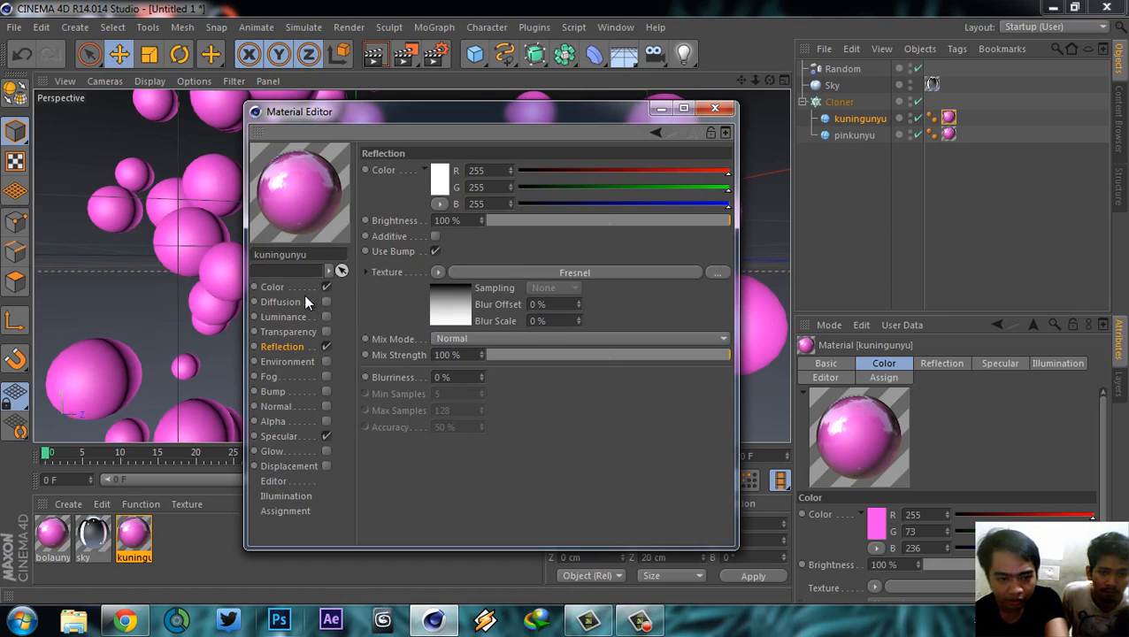
- Set the kuningunyu material's colour to yellow (R 255, G 229, B 0) and close the Material Editor
click(297, 286)
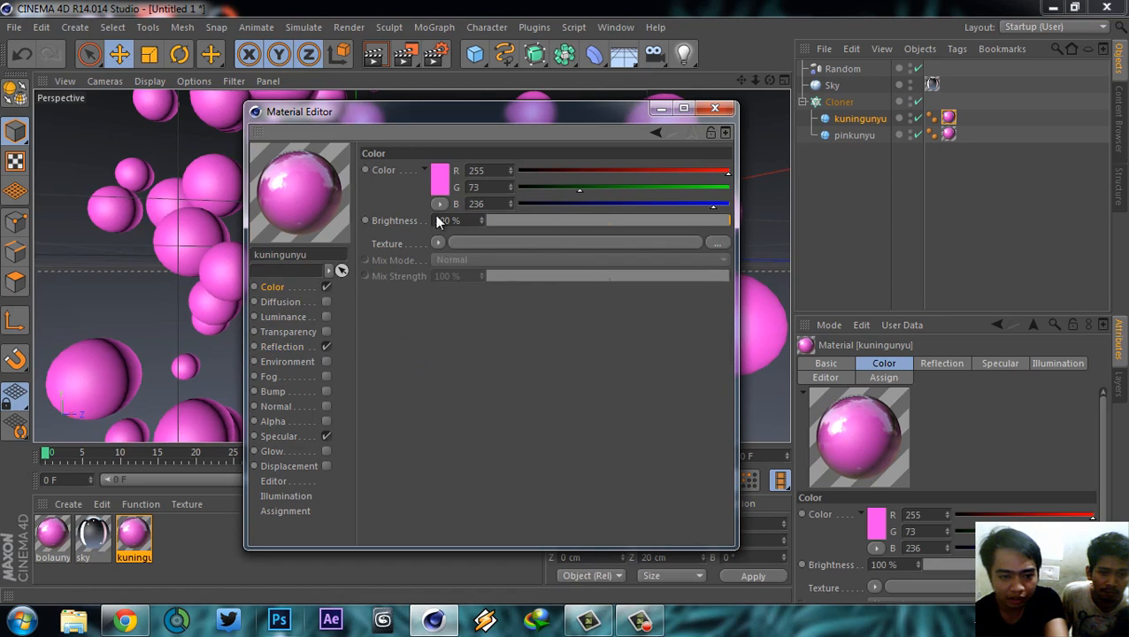
click(440, 186)
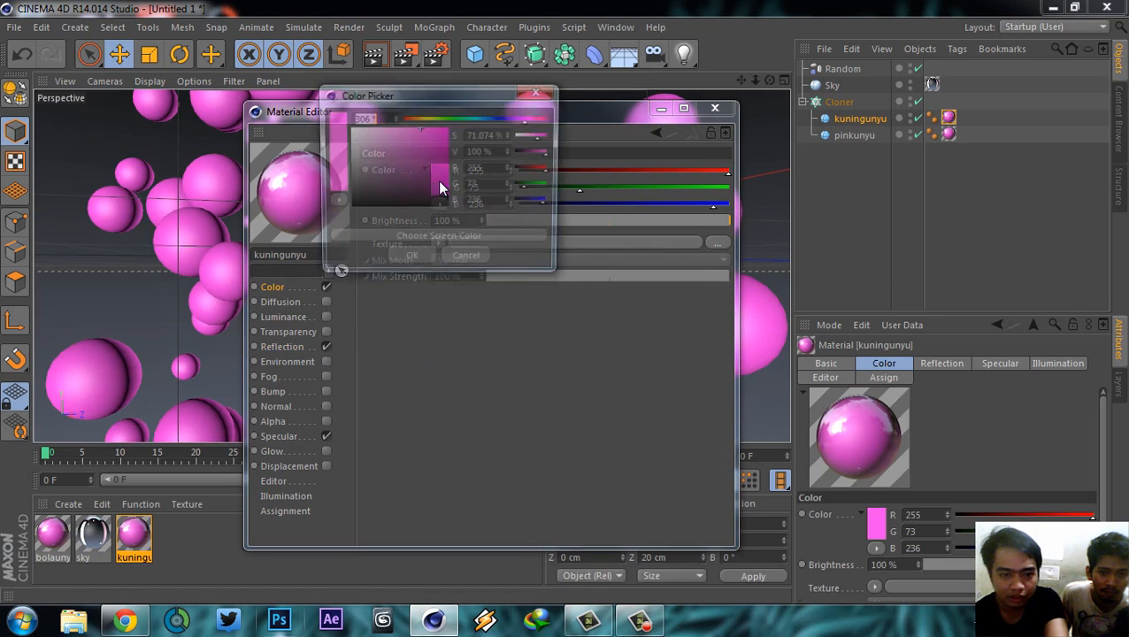
click(421, 116)
drag(421, 133, 503, 181)
click(411, 259)
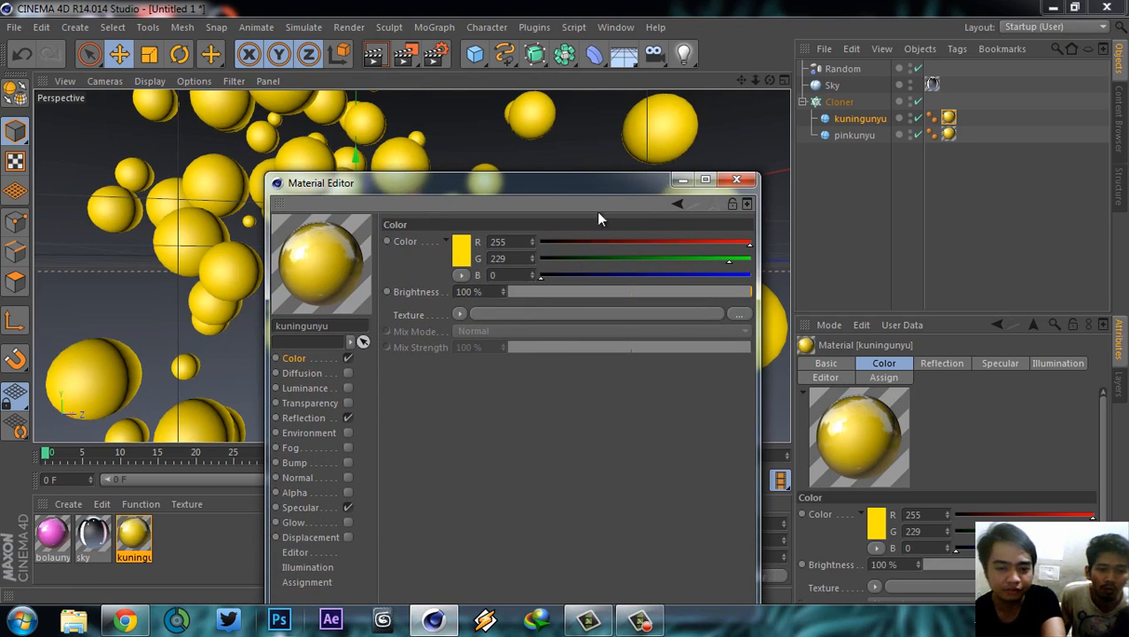
click(740, 182)
- Try replacing the material in pinkunyu's texture tag with pink bolaunyu, and return the tag to yellow kuningunyu
drag(52, 535, 174, 522)
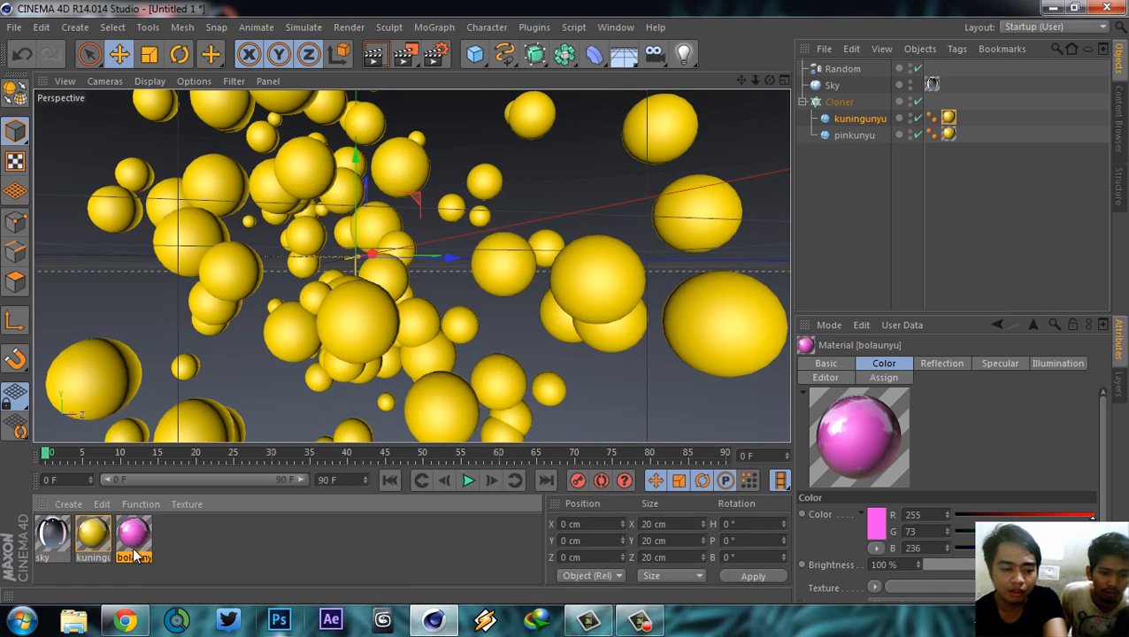
drag(234, 566, 952, 135)
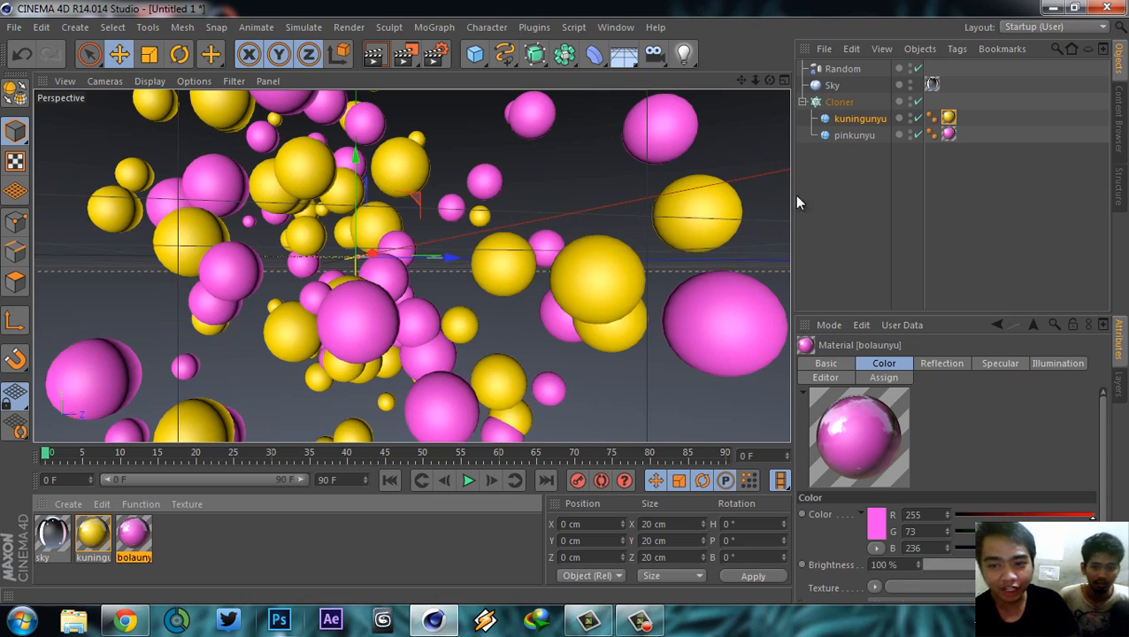
drag(131, 557, 954, 139)
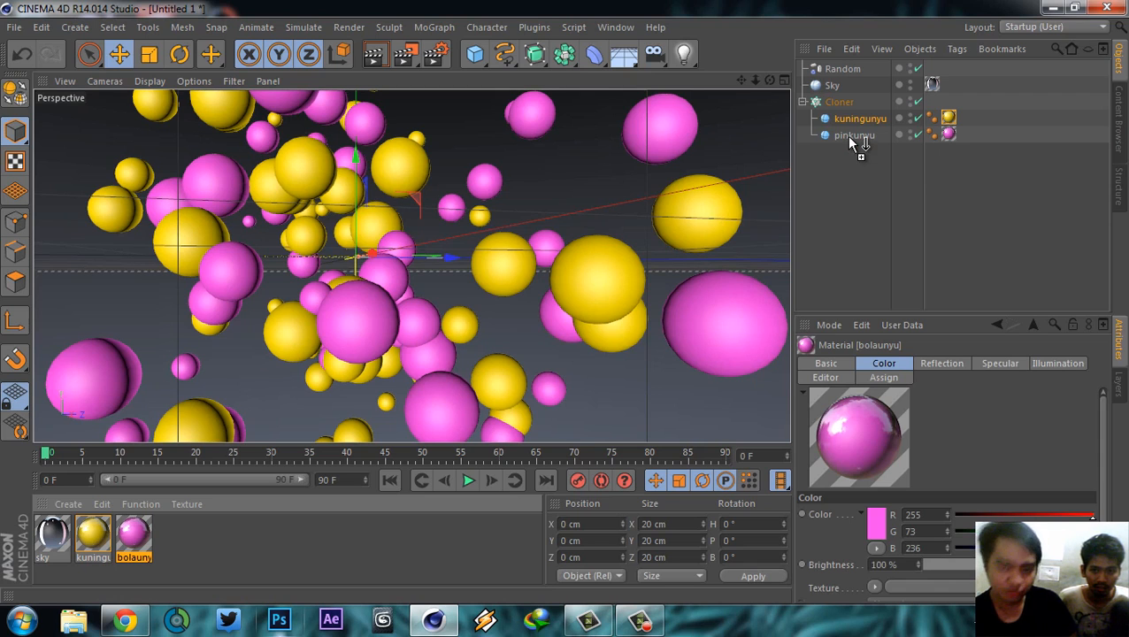
drag(191, 563, 947, 135)
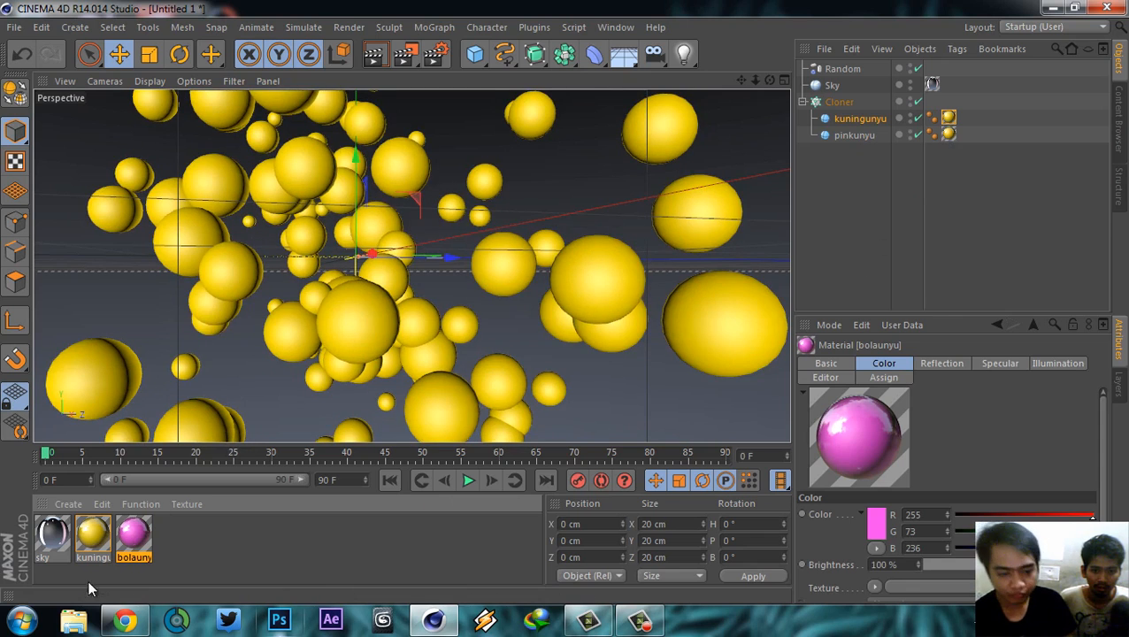
- Assign the pink bolaunyu material to the pinkunyu sphere and delete that sphere's yellow kuningunyu texture tag
drag(138, 541, 863, 139)
click(954, 135)
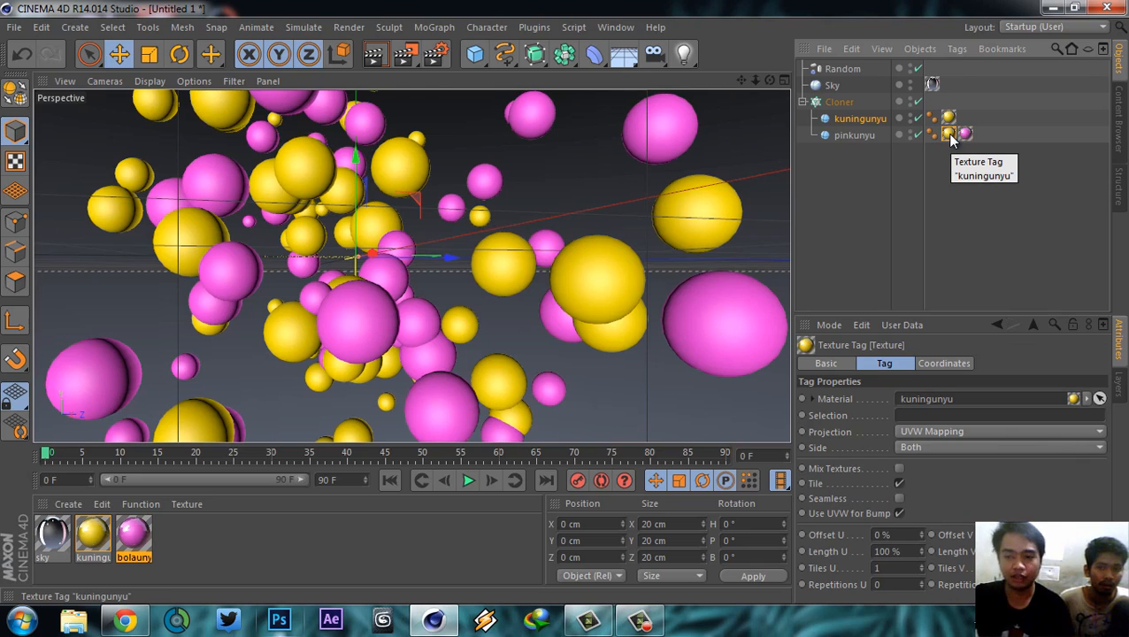
key(Delete)
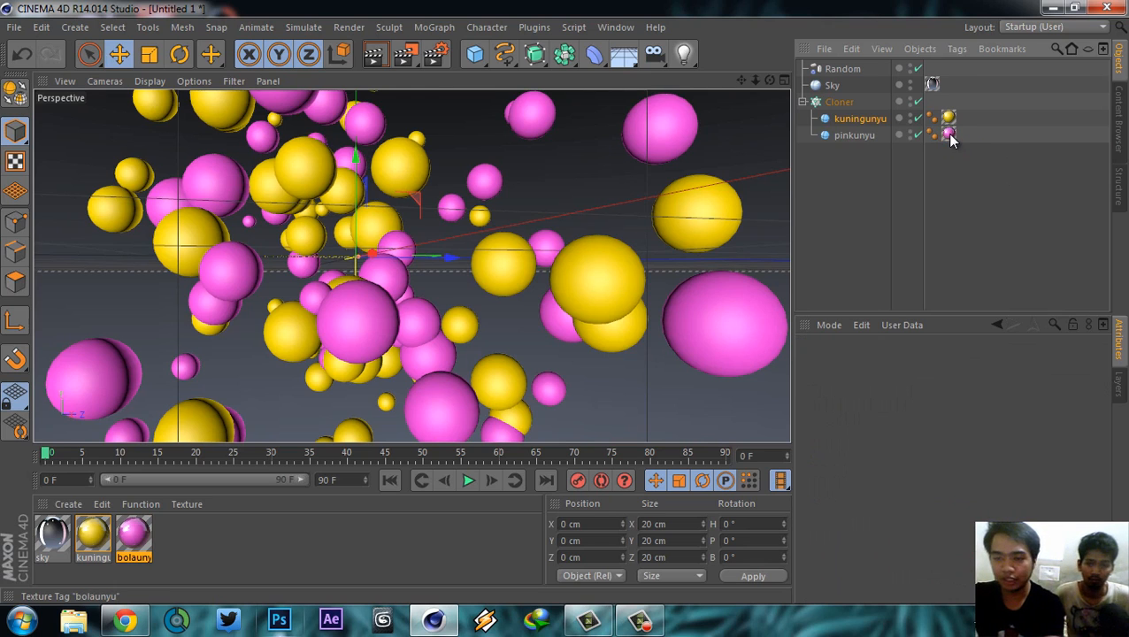
click(871, 135)
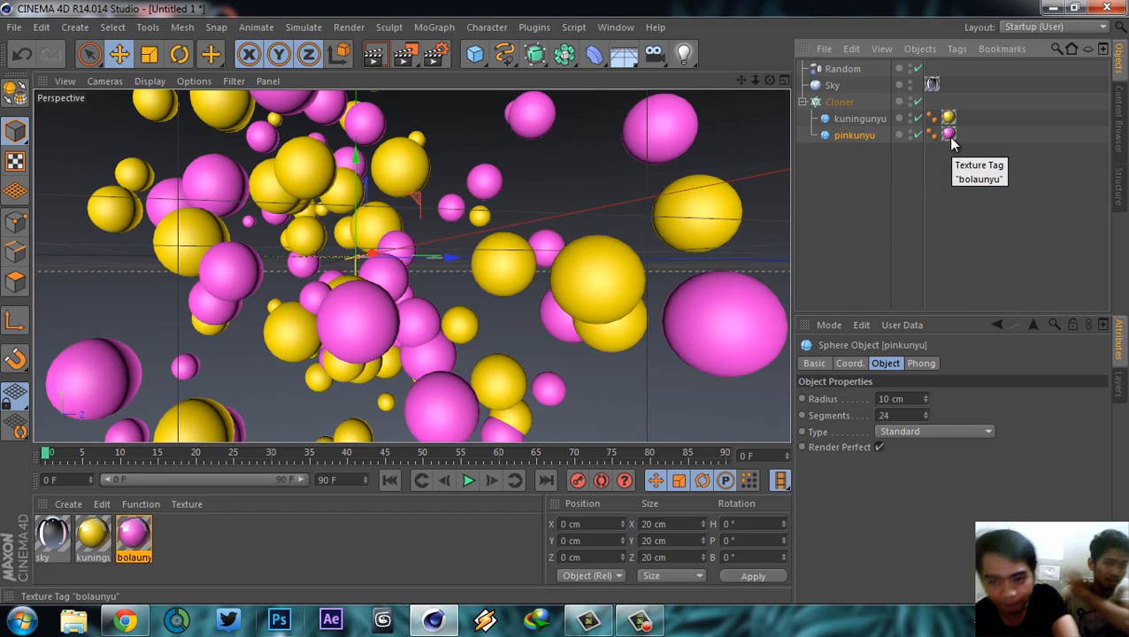
- Render a preview of the pink and yellow spheres in the viewport from a slightly rotated angle
mouse_move(536, 201)
alt+mouse_down()
mouse_move(499, 191)
mouse_move(556, 222)
mouse_move(505, 213)
mouse_move(518, 214)
alt+mouse_up()
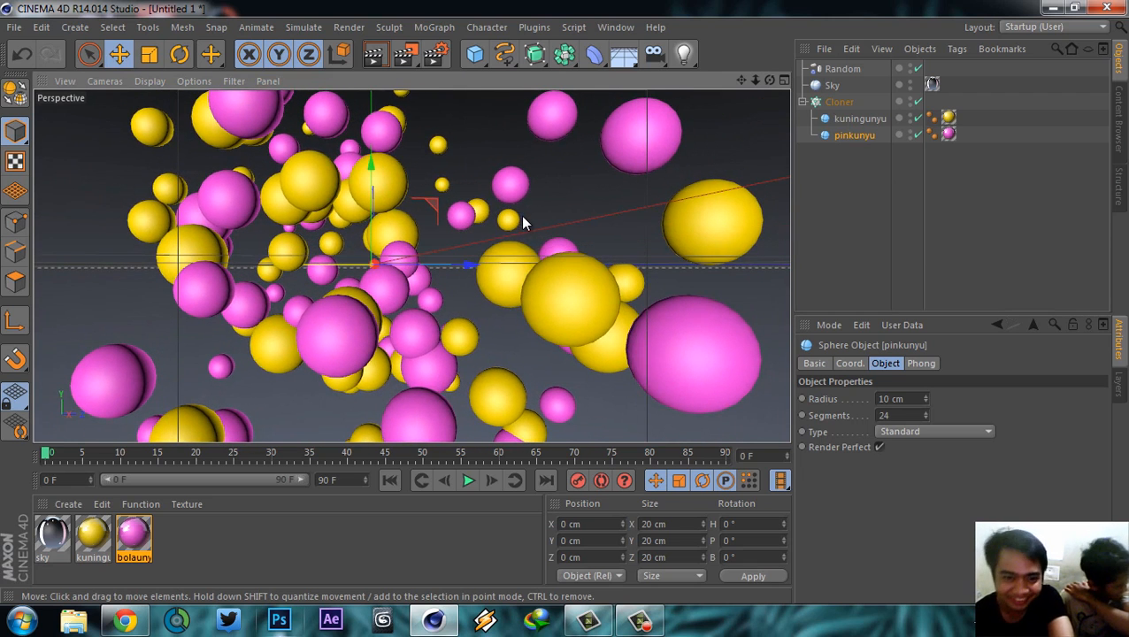
key(ctrl+r)
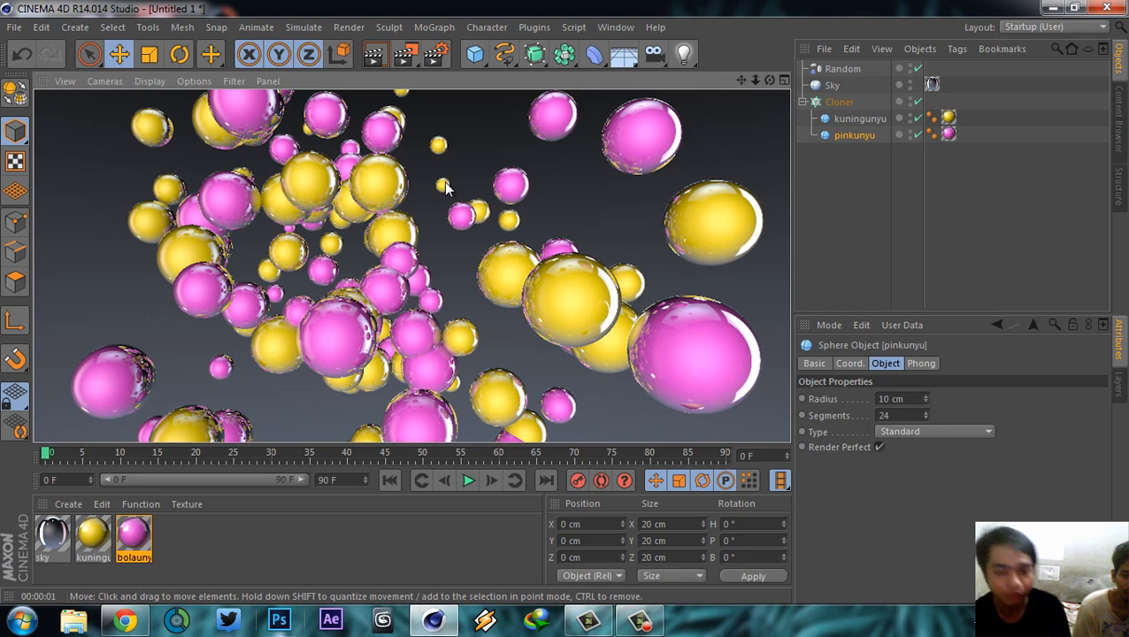
click(497, 145)
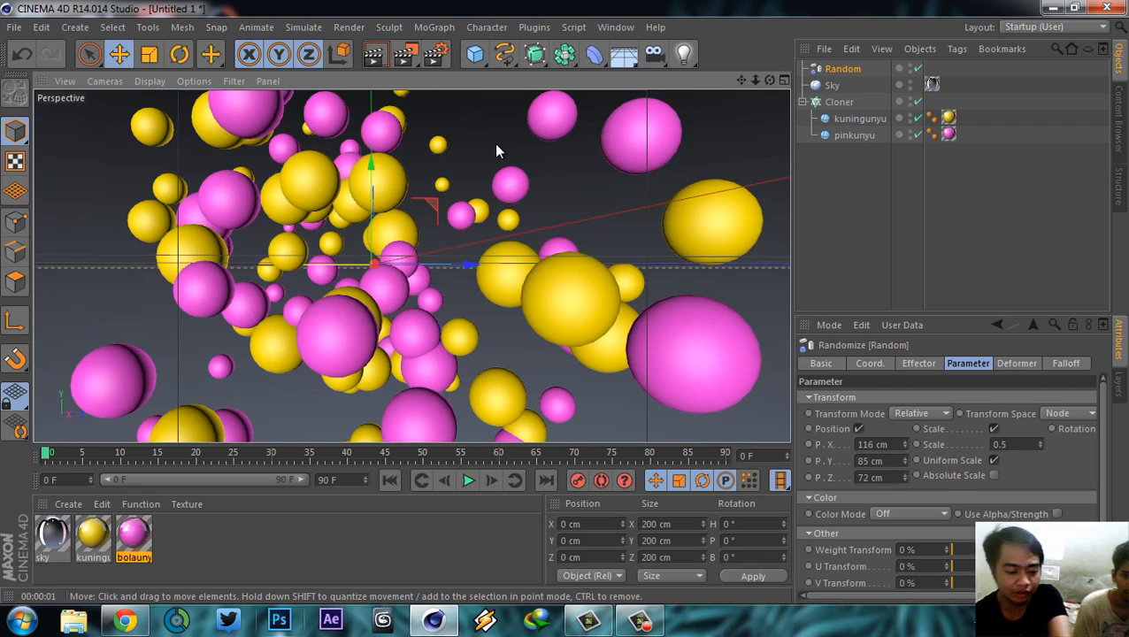
- Open the Render Settings and move the window so the output options and part of the viewport are visible
click(440, 56)
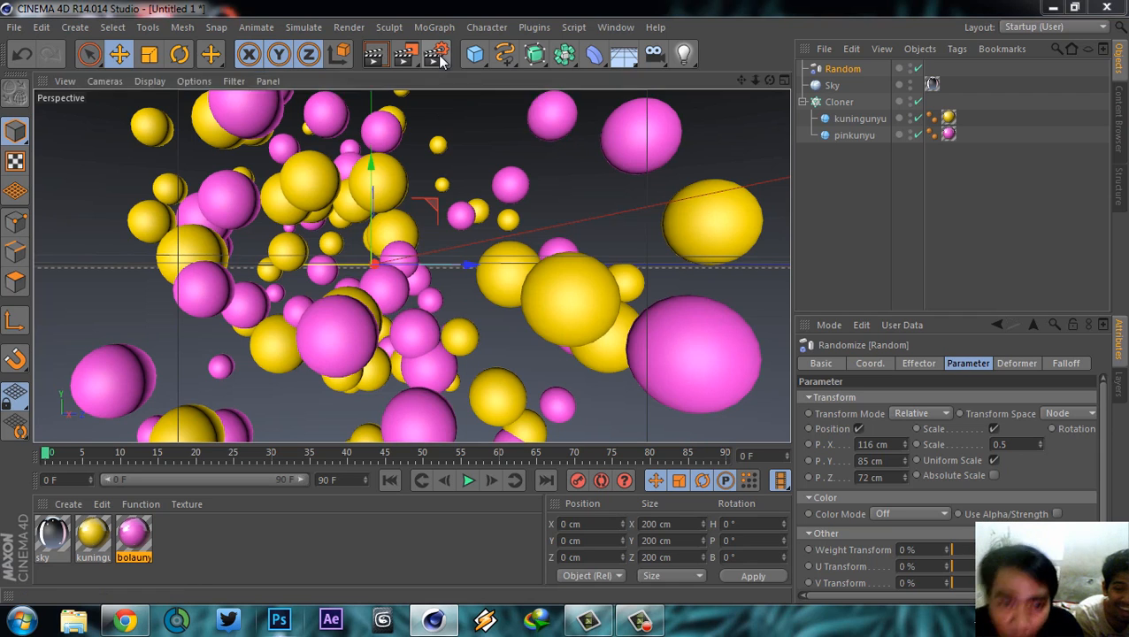
drag(435, 36, 929, 78)
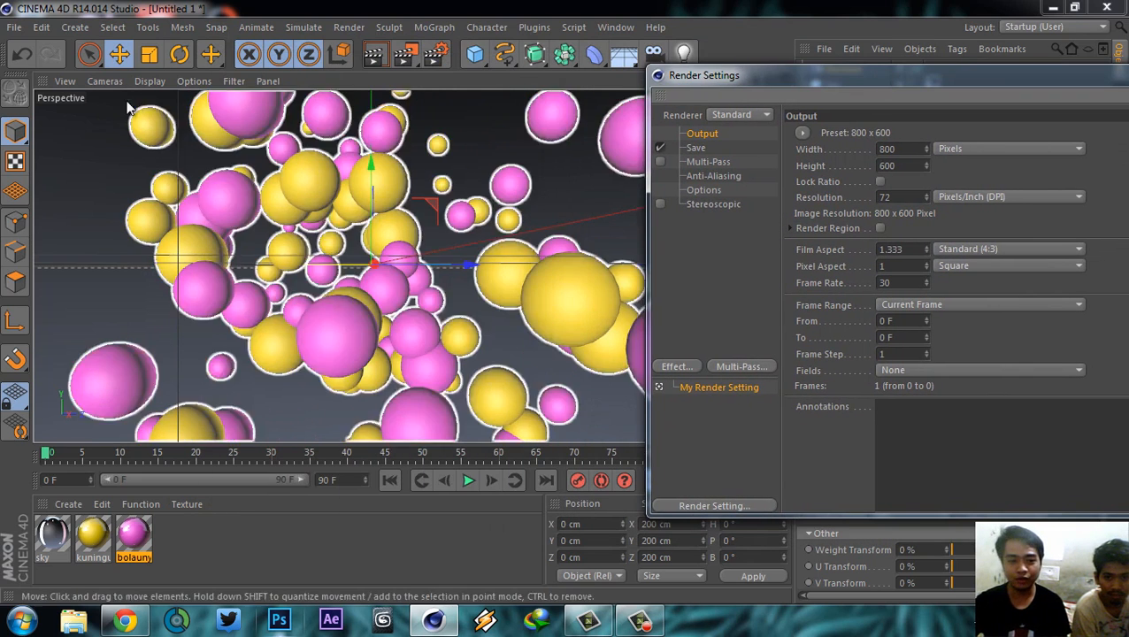
drag(817, 79, 680, 75)
- Set the render output size to a width of 1024 and a height of 960 pixels
drag(790, 146, 722, 139)
click(770, 163)
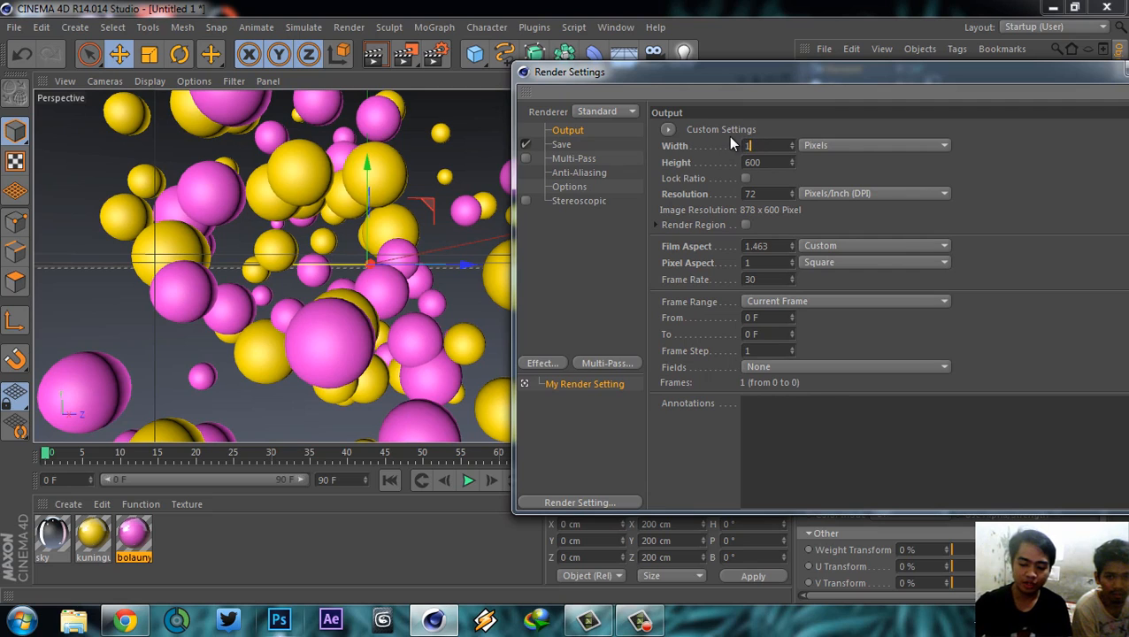
text(1024)
key(Tab)
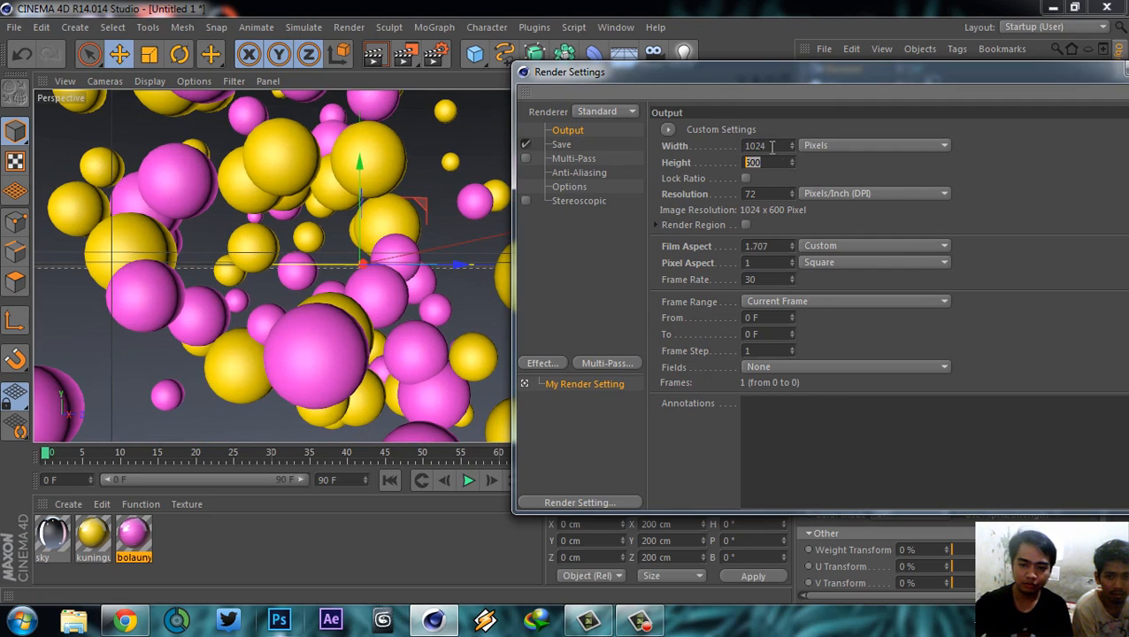
click(777, 149)
drag(773, 163, 732, 162)
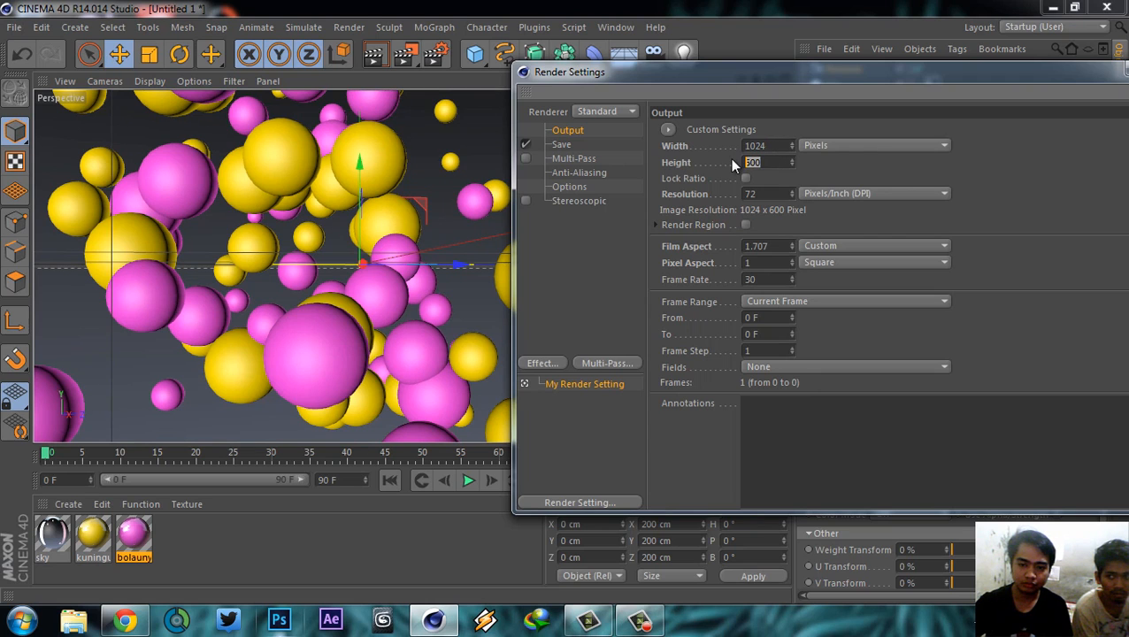
text(960)
key(Return)
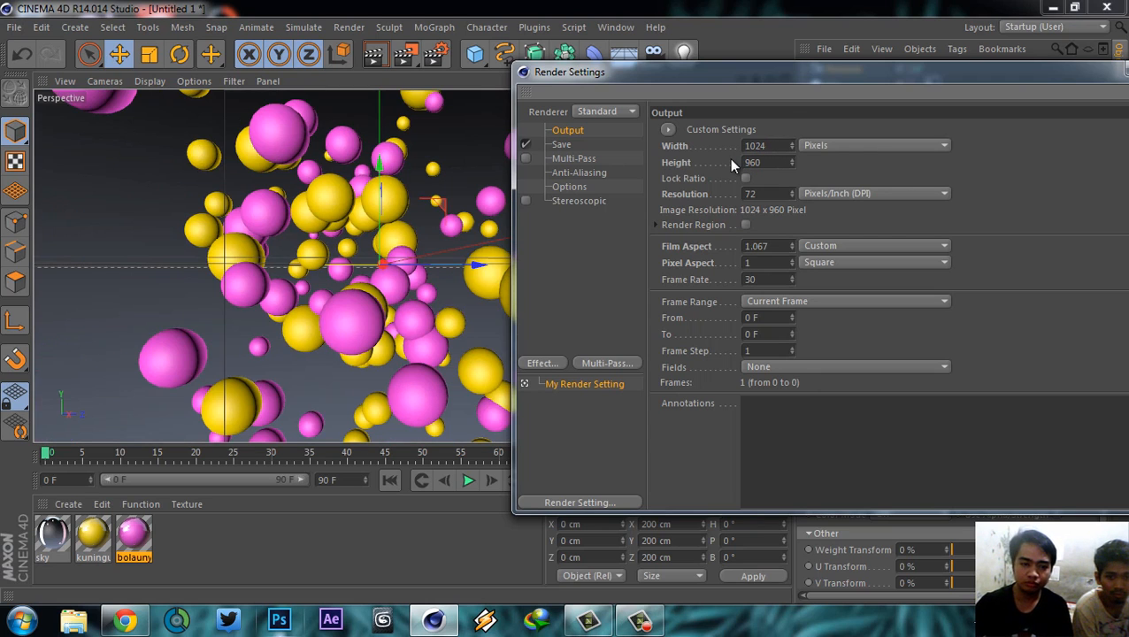
- Apply the Film/Video output preset HDV/HDTV 720 29.97 and reposition the Render Settings window
drag(816, 73, 1021, 241)
drag(870, 242, 768, 82)
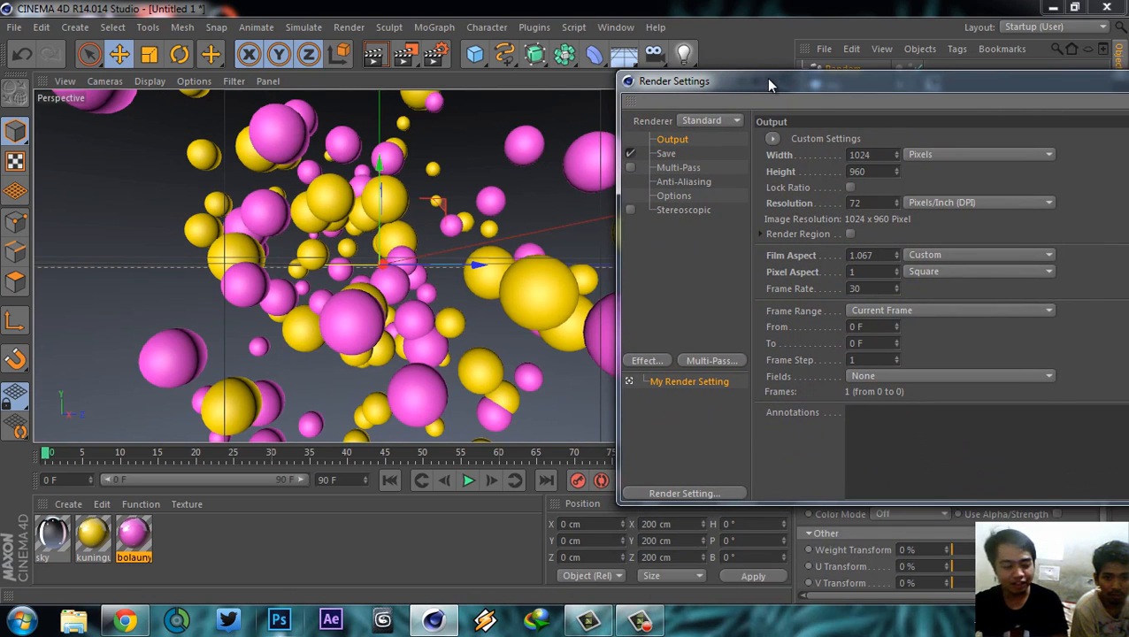
drag(786, 95, 717, 78)
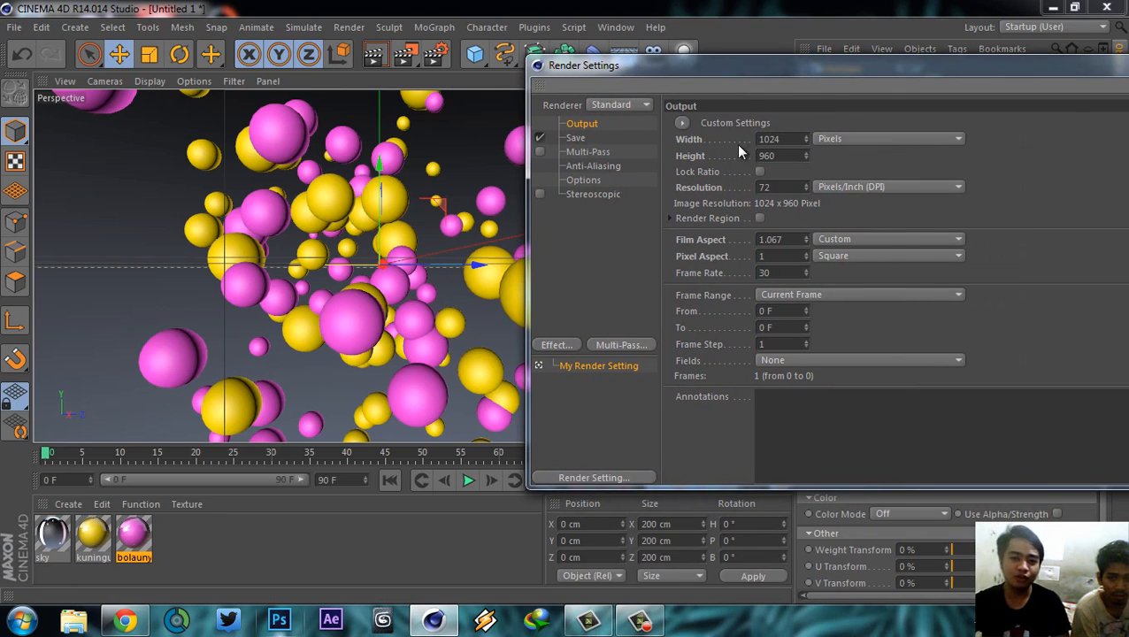
click(680, 123)
mouse_move(699, 174)
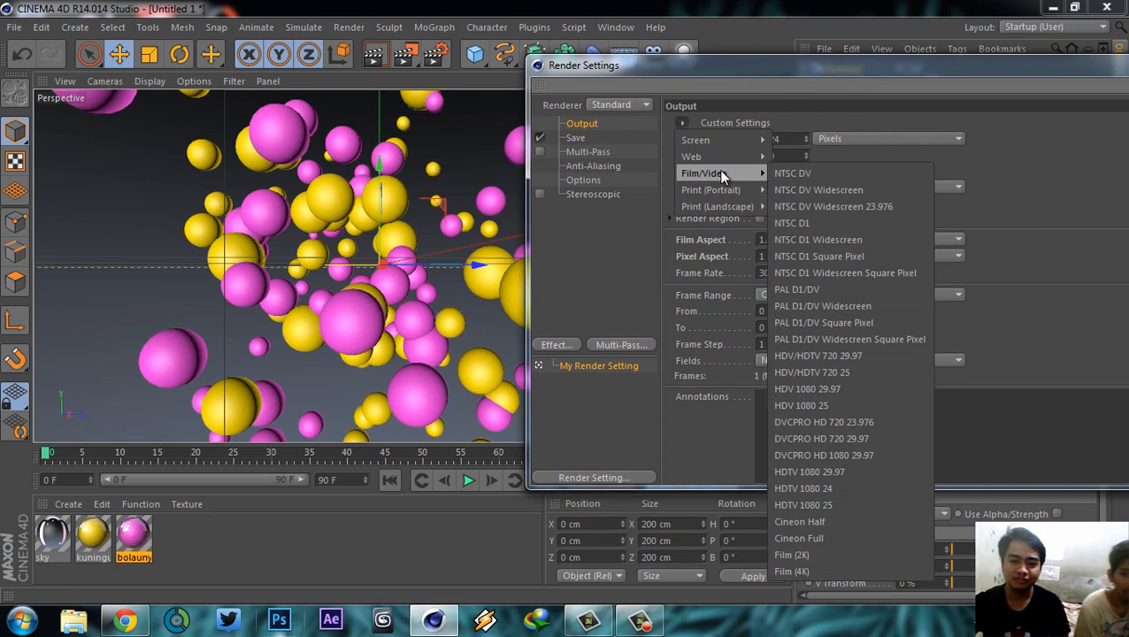
click(816, 357)
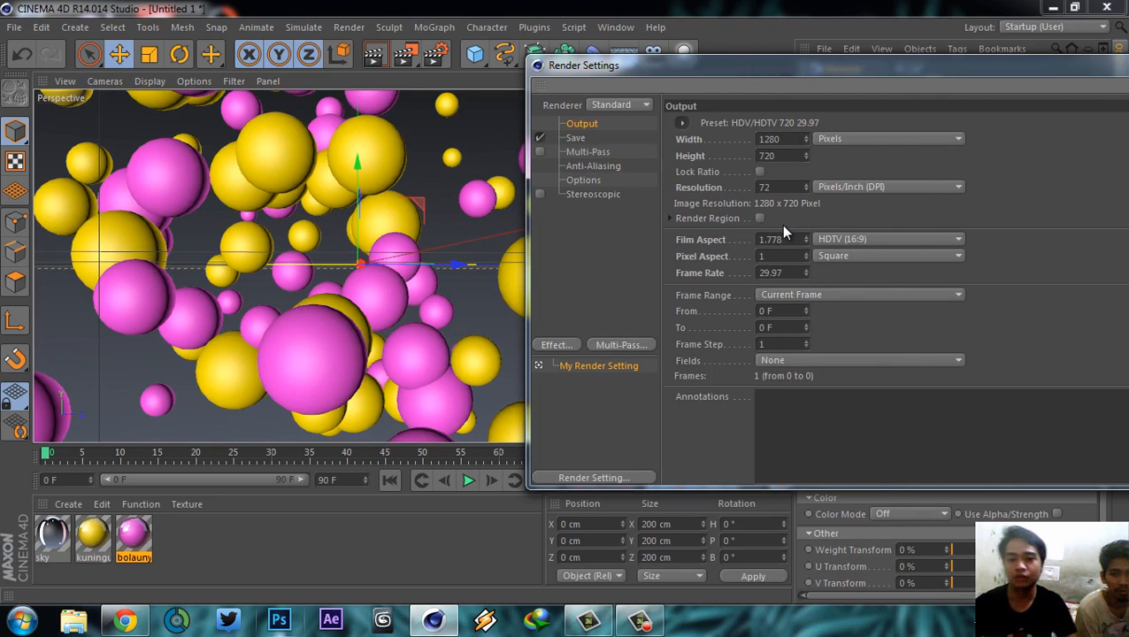
drag(855, 67, 730, 80)
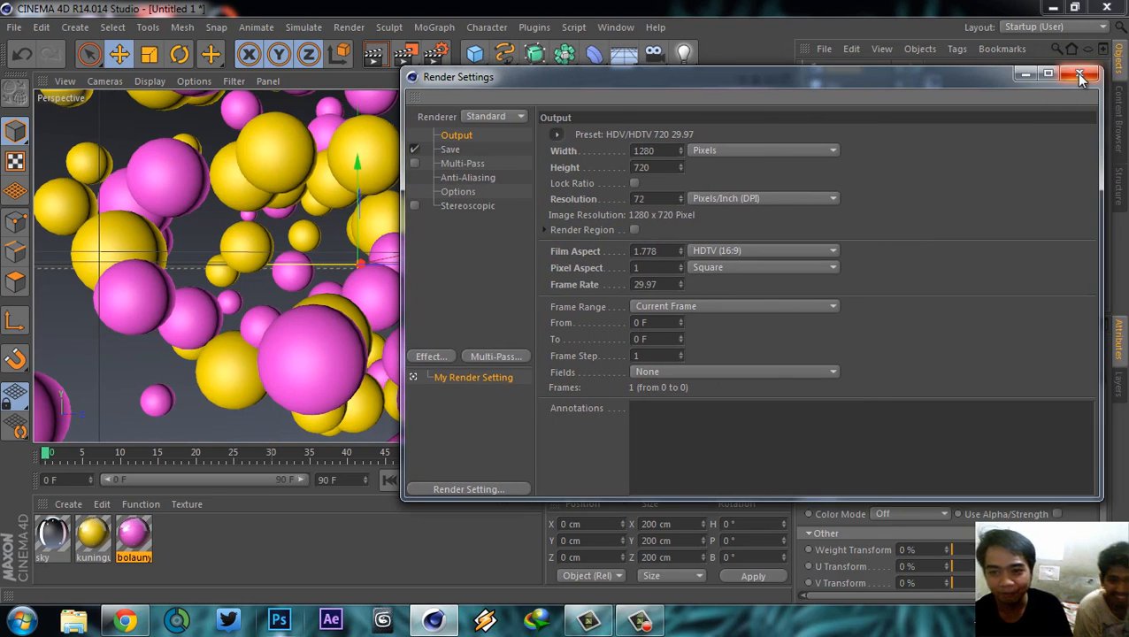
- Close the Render Settings and render a preview of the pink and yellow spheres in the viewport
click(1080, 75)
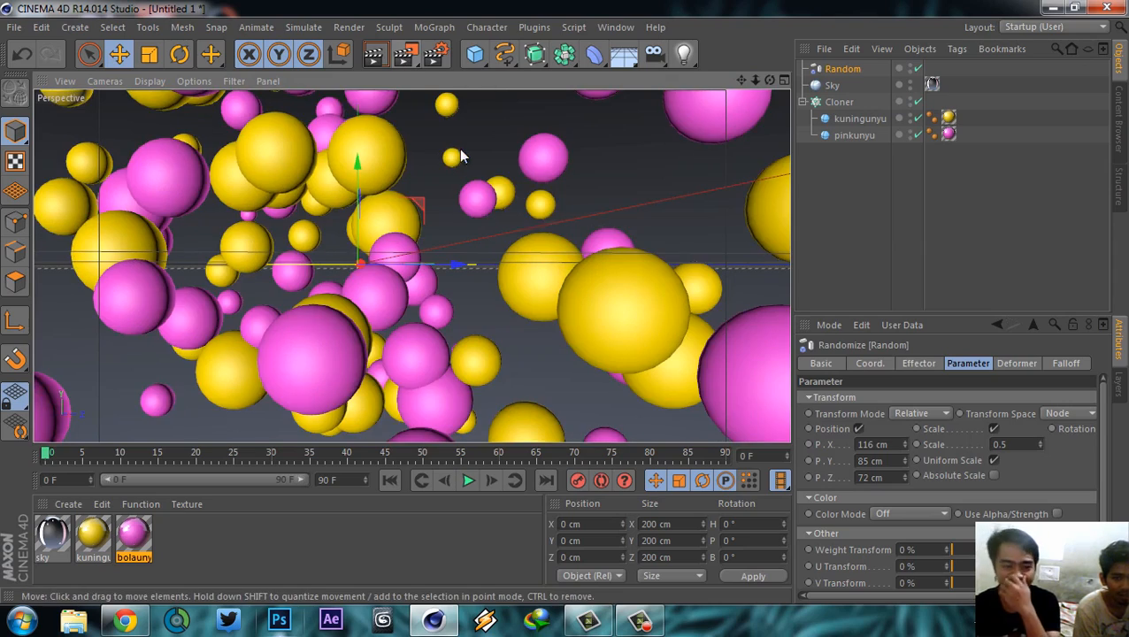
scroll(474, 277, down, 4)
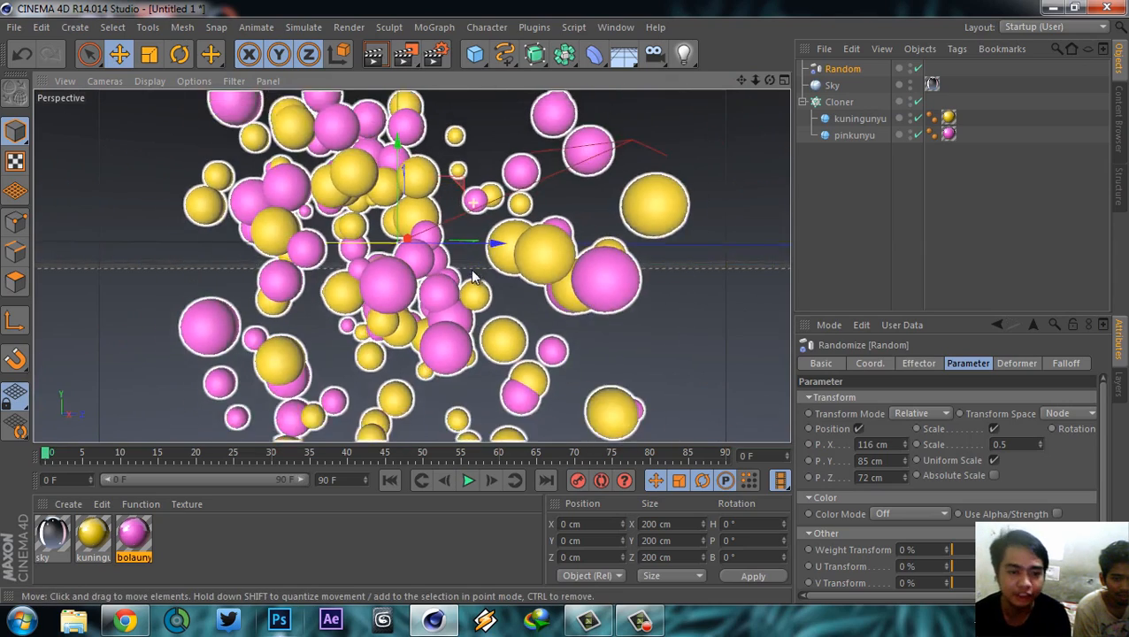
scroll(473, 277, up, 5)
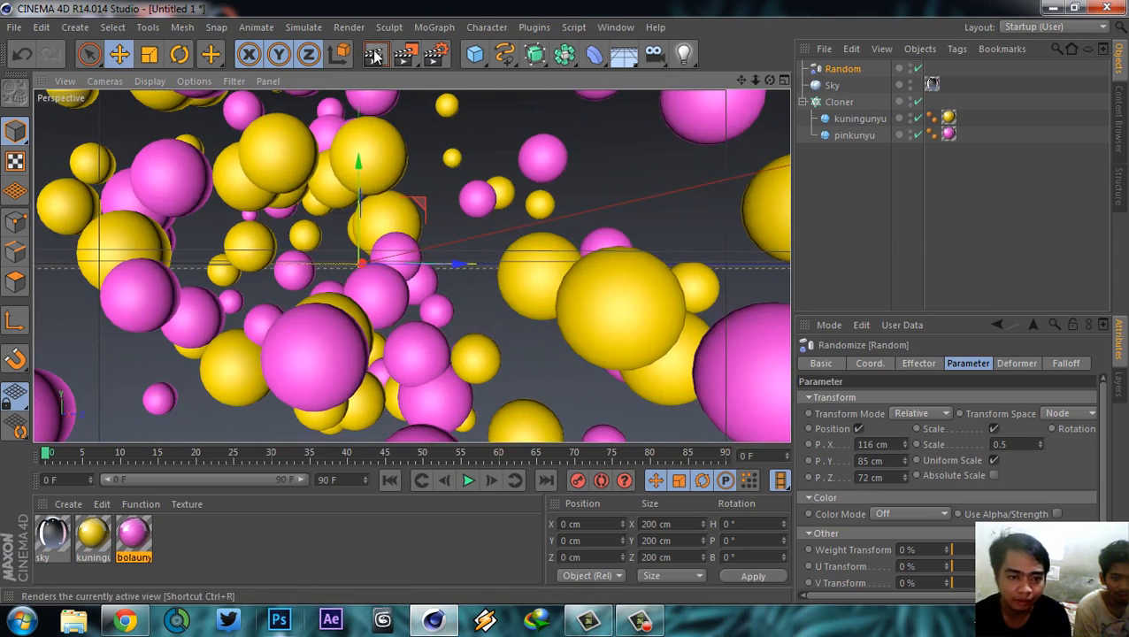
click(376, 56)
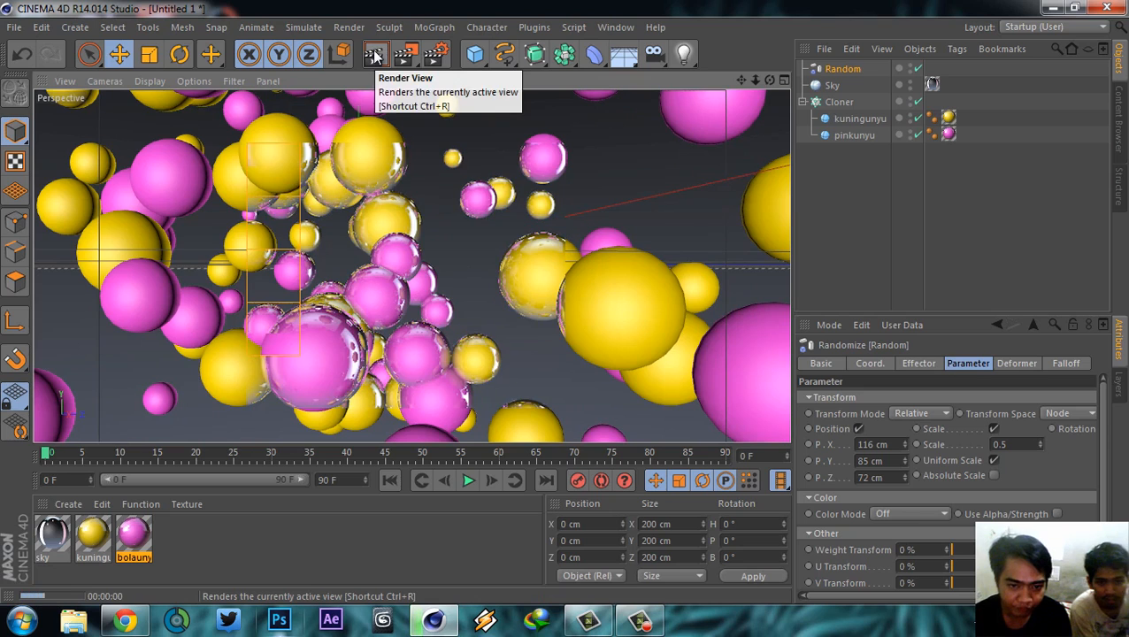
click(456, 200)
scroll(463, 199, down, 2)
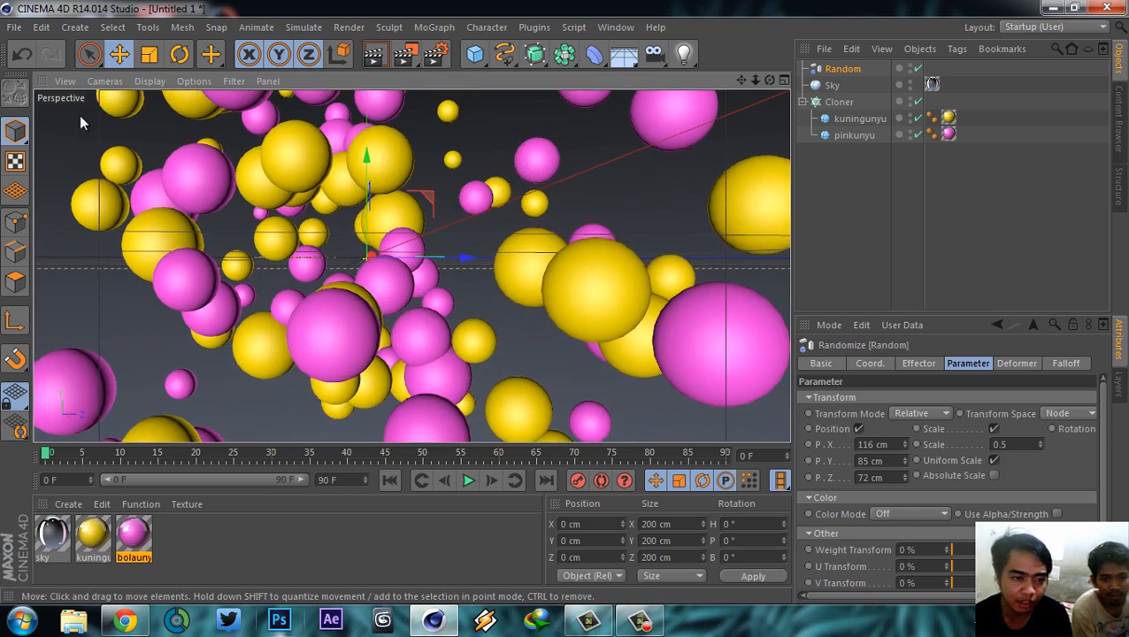
- Open the Save options in the Render Settings and choose TIFF (PSD Layers) as the image format
click(434, 55)
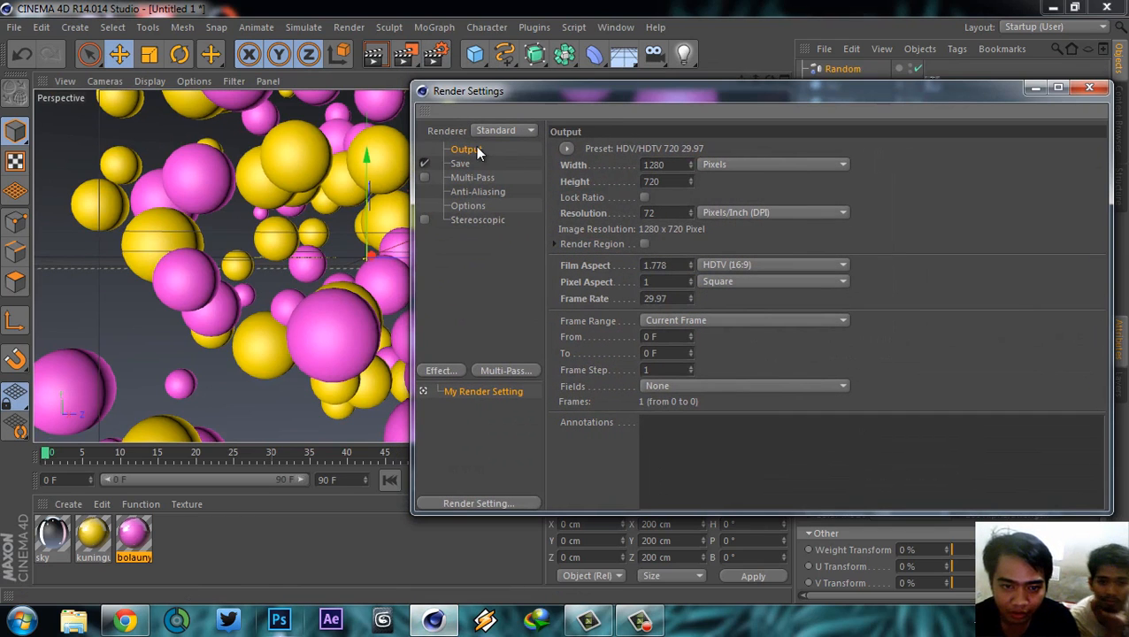
click(456, 165)
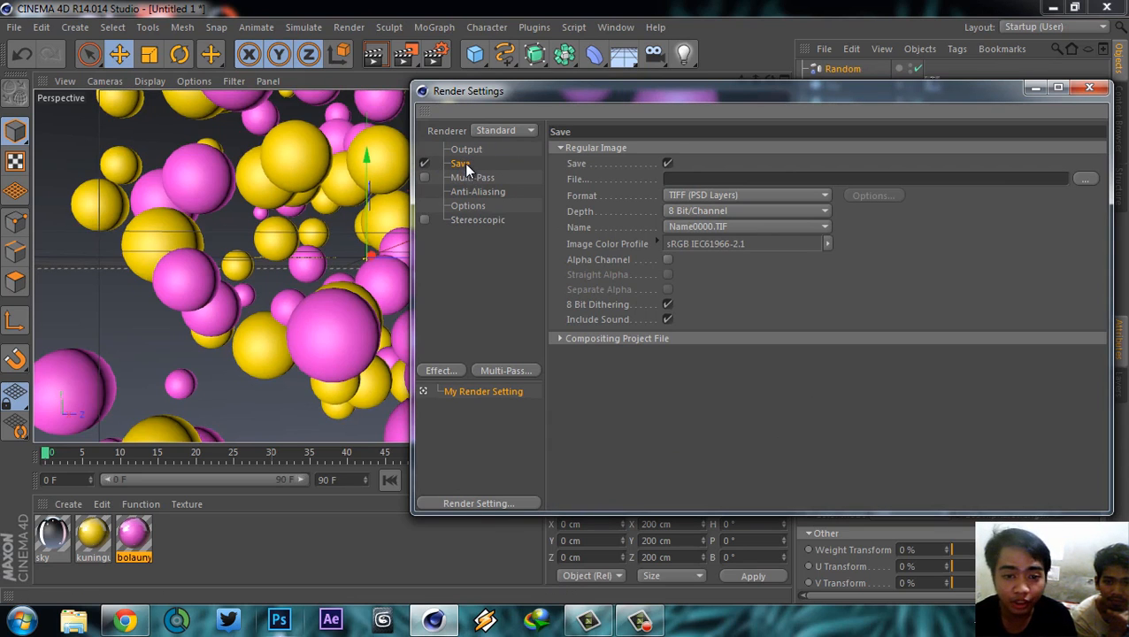
click(807, 197)
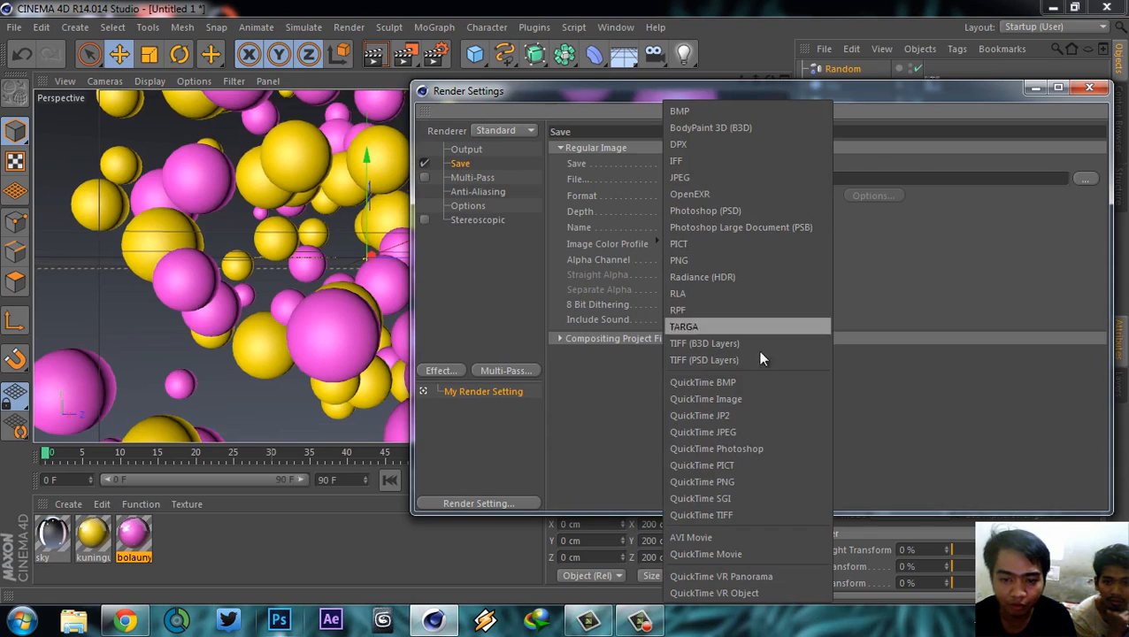
click(704, 361)
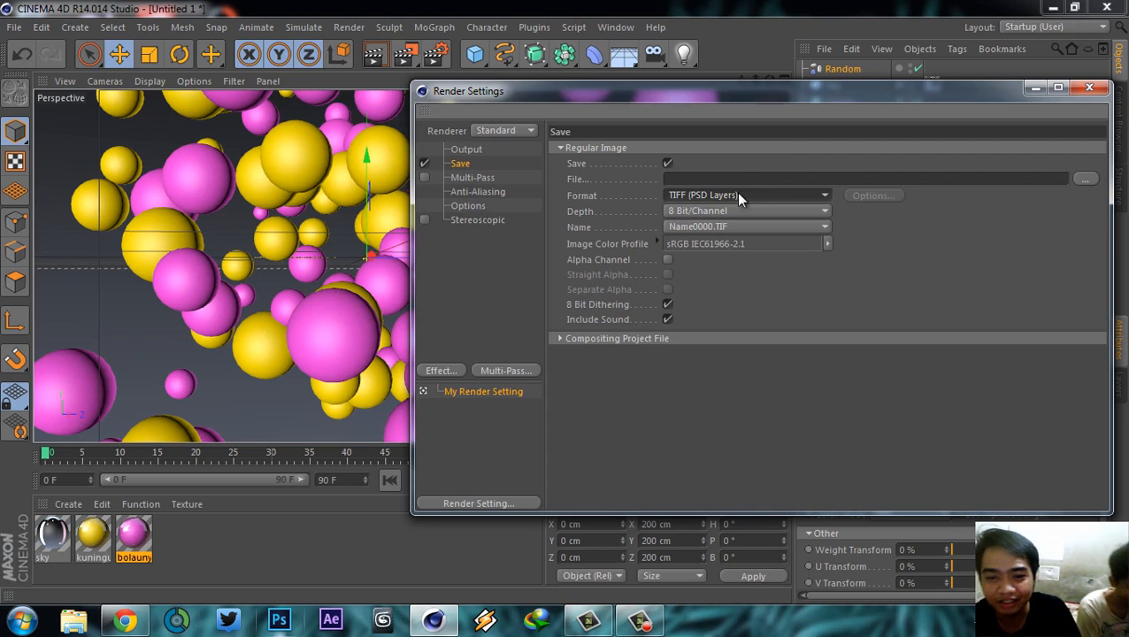
- Set the render's output file to unyumaksimal on the Desktop
click(792, 178)
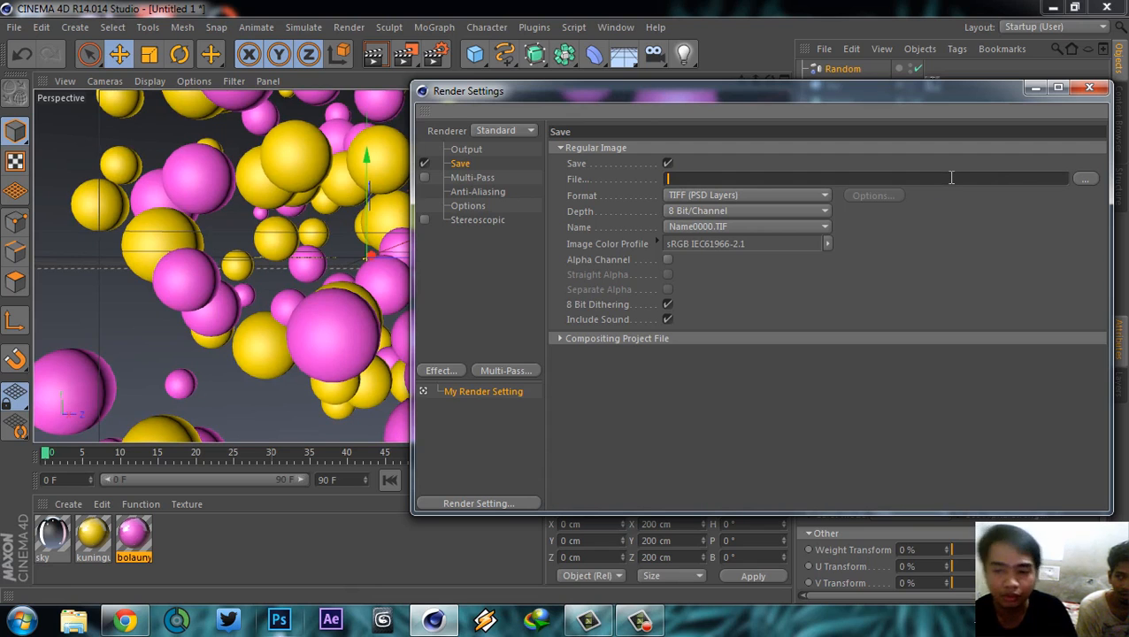
click(1088, 180)
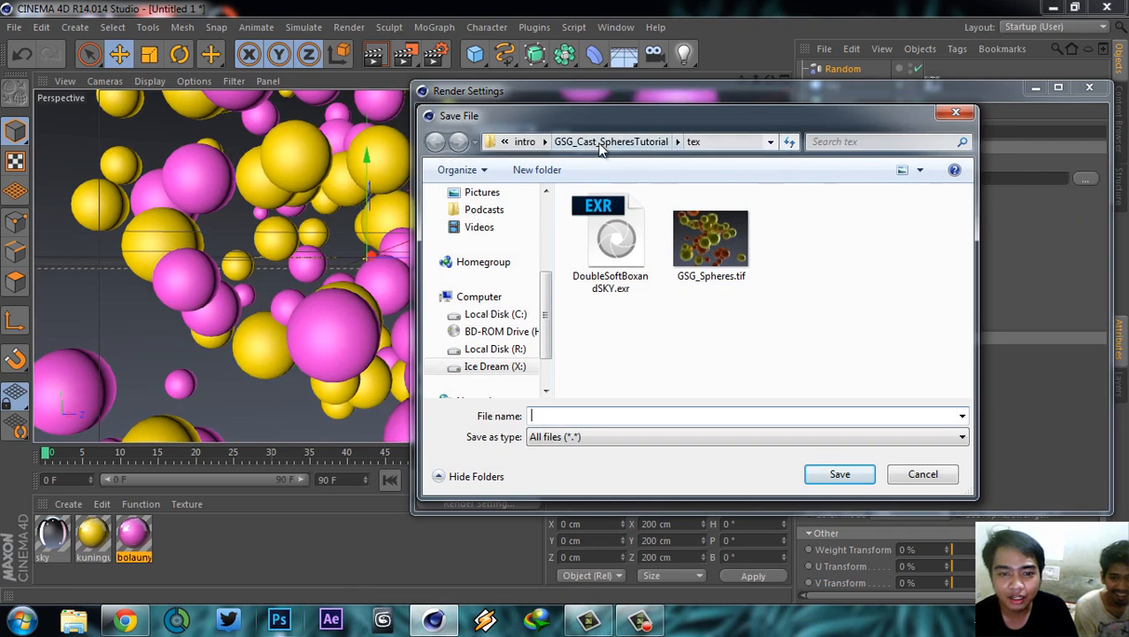
scroll(549, 283, up, 3)
click(501, 220)
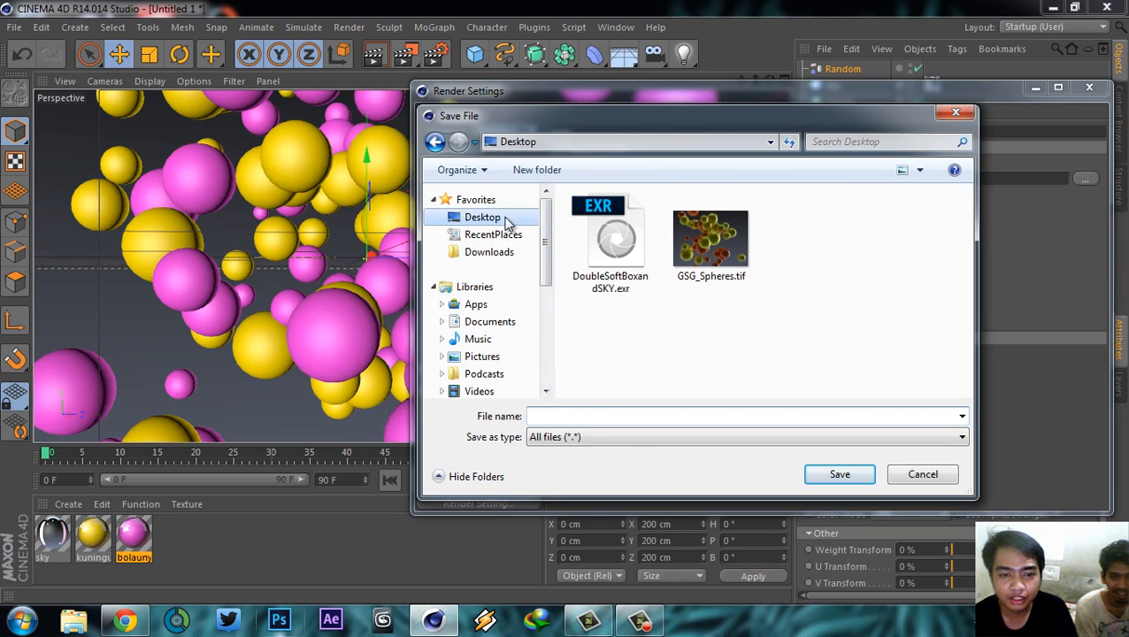
click(631, 418)
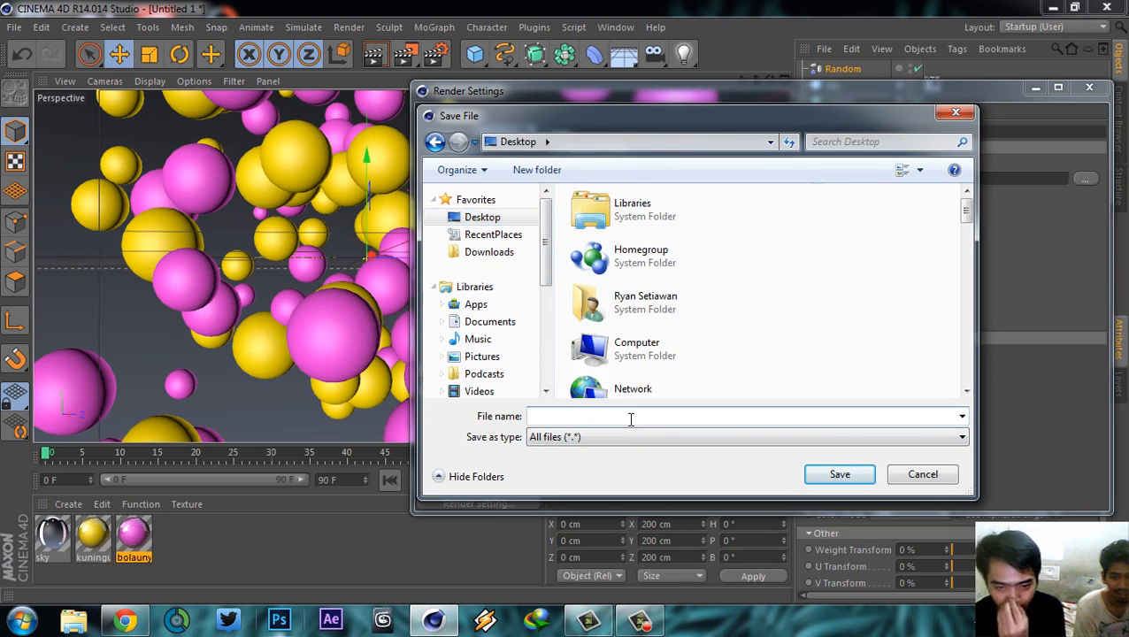
text(test)
drag(604, 415, 485, 421)
text(unyum)
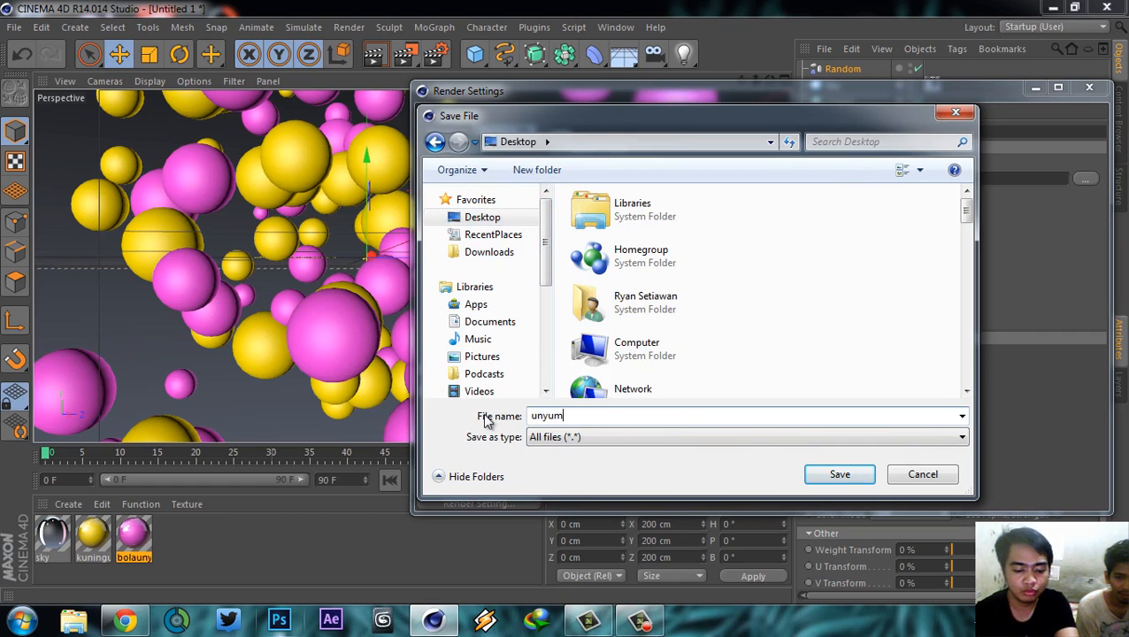
text(aksimal)
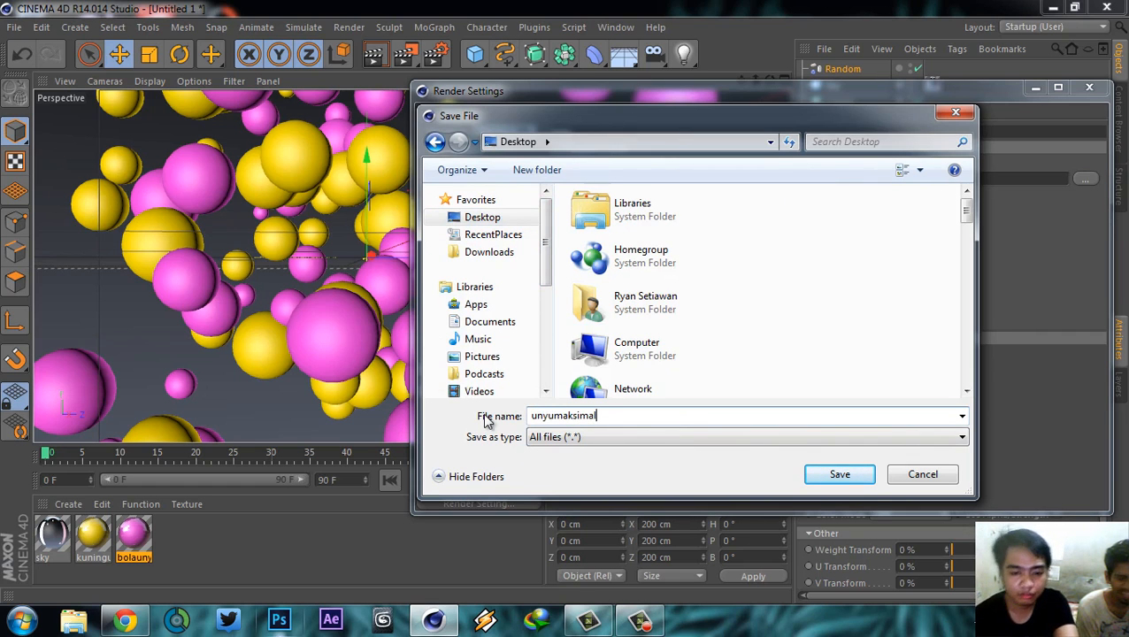
click(839, 474)
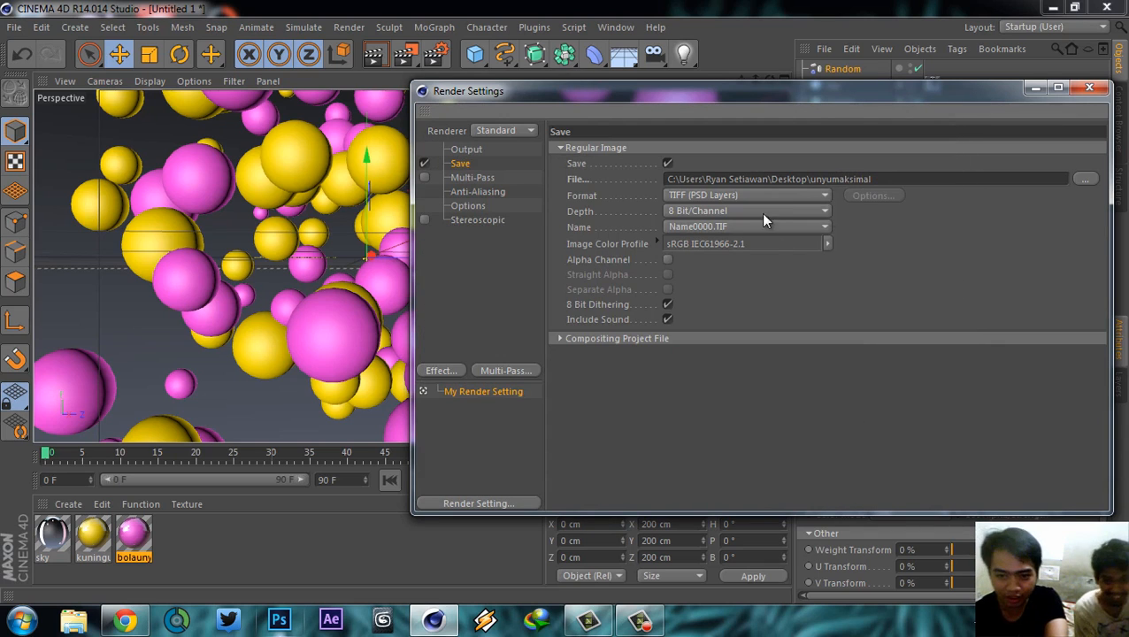
drag(871, 178, 809, 179)
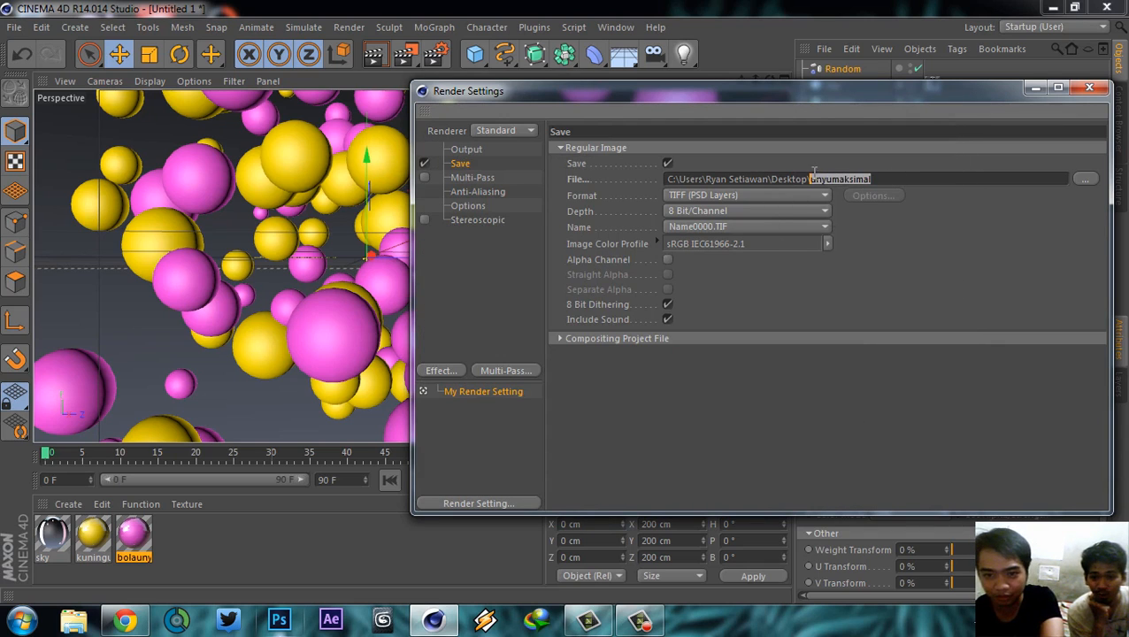
click(876, 178)
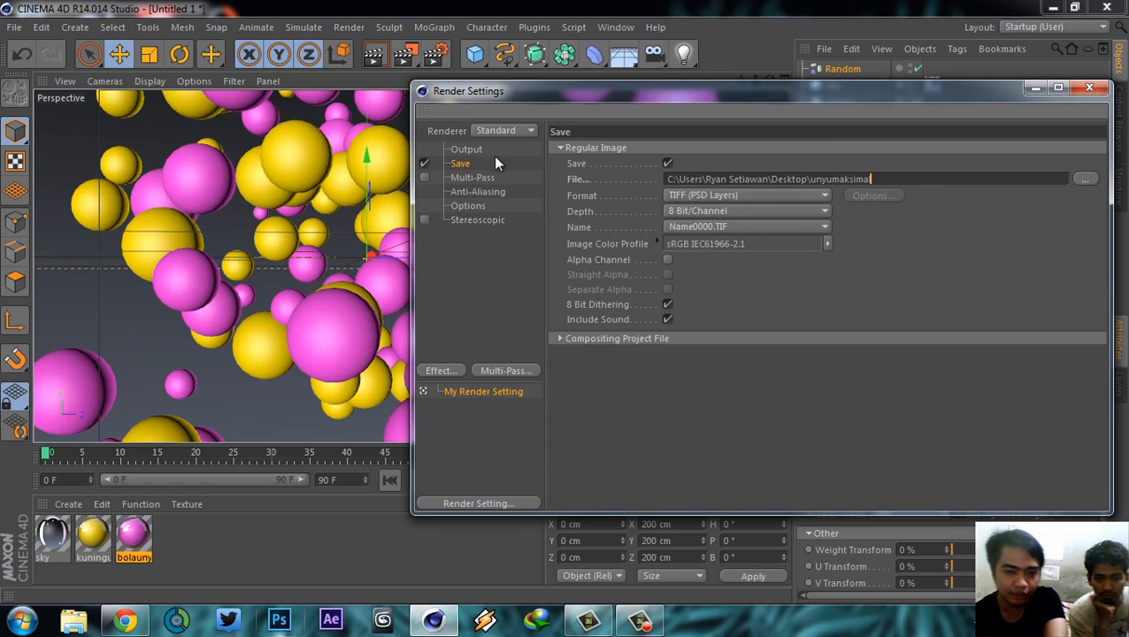
- Review the Multi-Pass and Anti-Aliasing render settings, and render a viewport preview with Geometry anti-aliasing
click(472, 178)
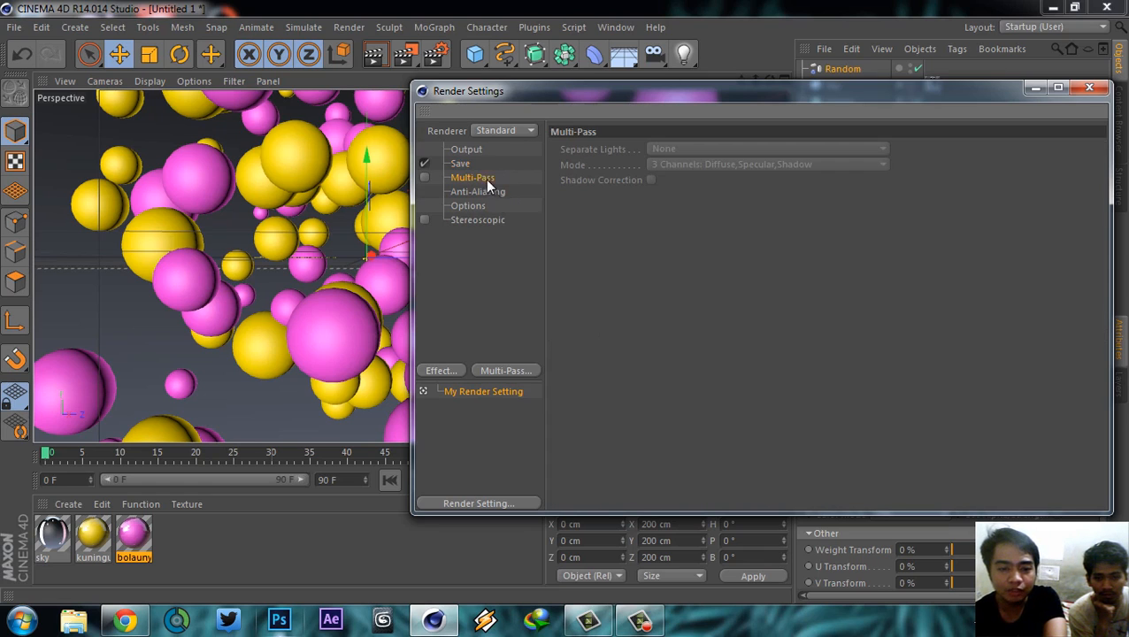
click(491, 192)
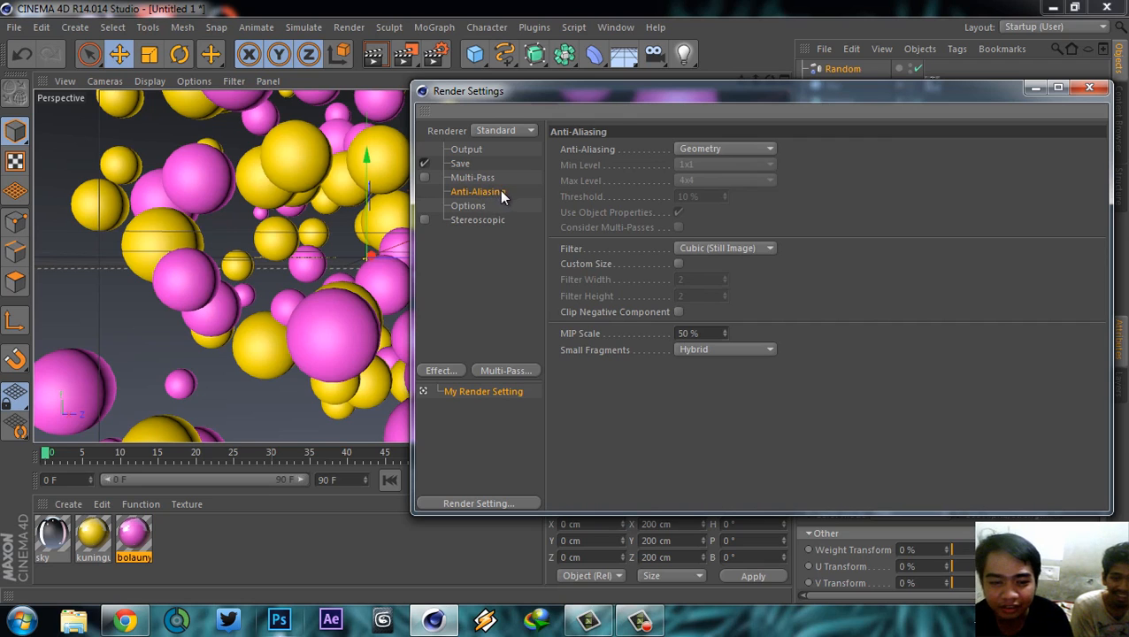
drag(580, 99, 638, 125)
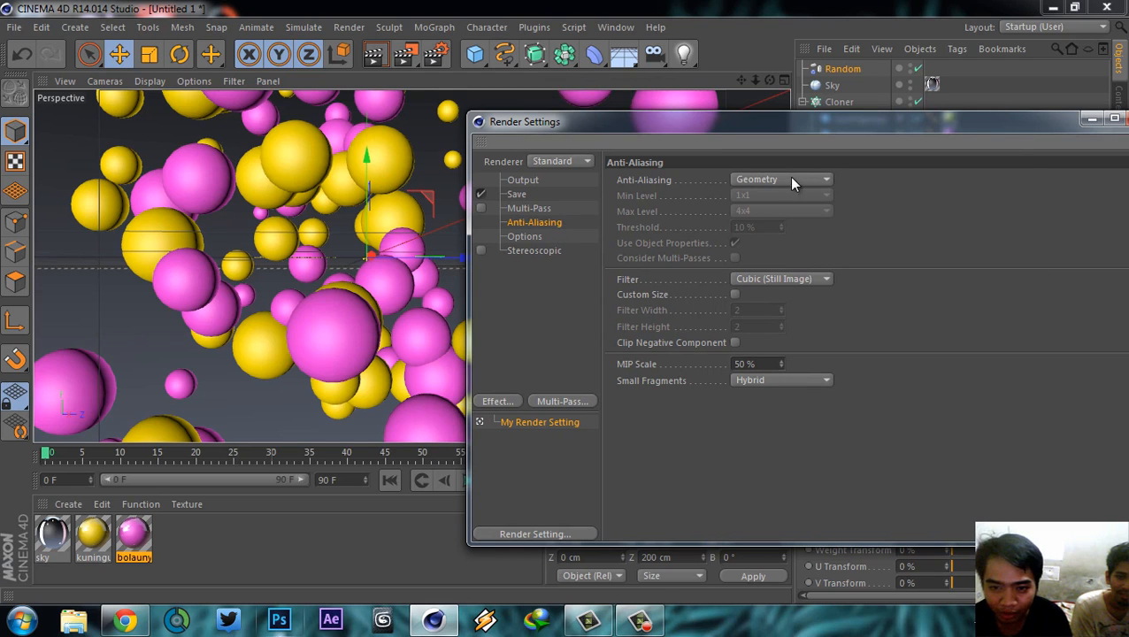
drag(1022, 128, 928, 123)
click(1054, 118)
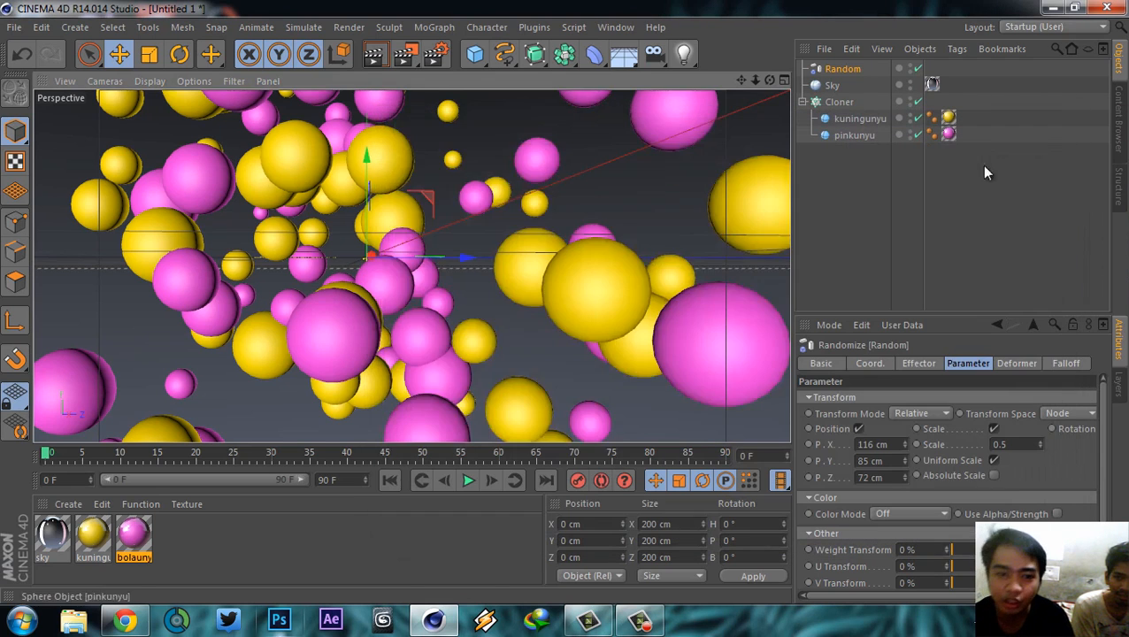
click(376, 56)
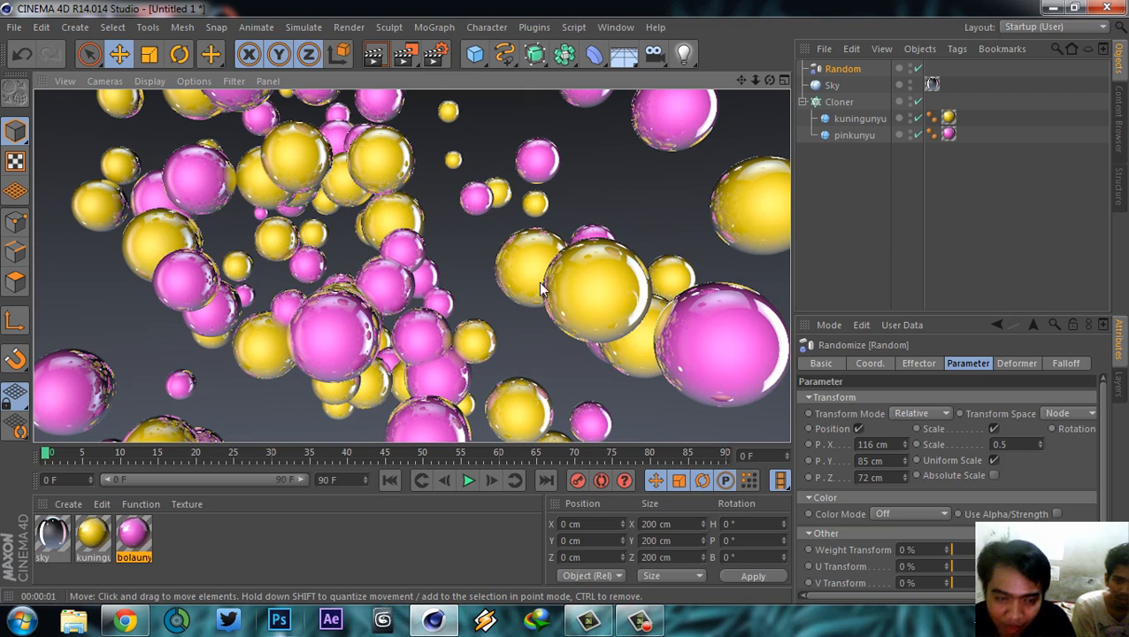
- Set the render's anti-aliasing to Best and render a preview of the spheres in the viewport
click(433, 54)
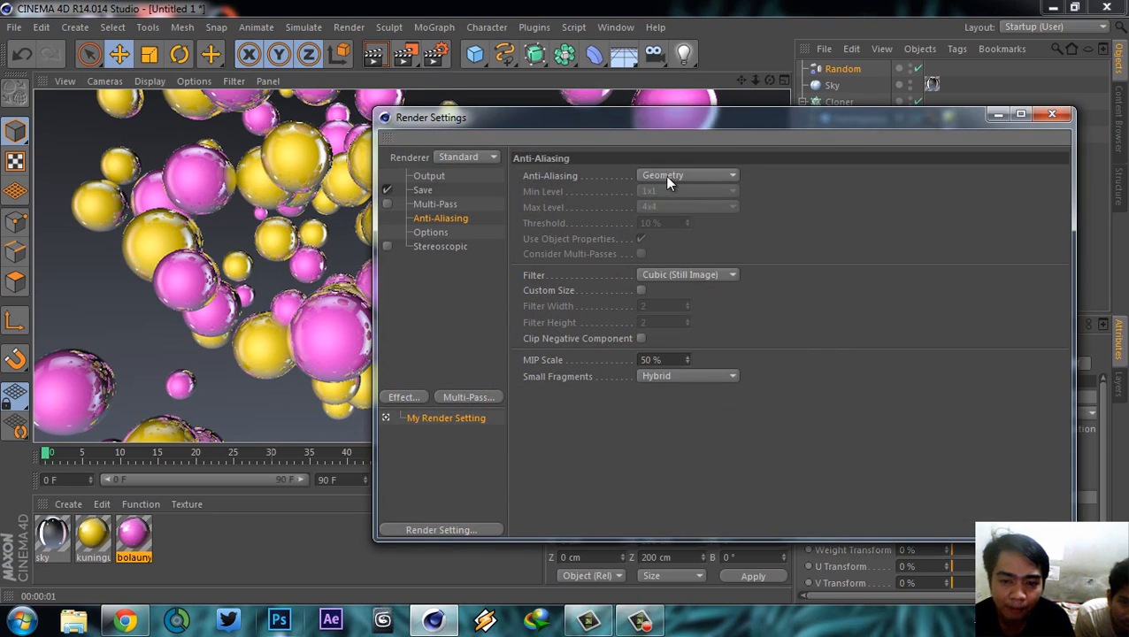
click(668, 180)
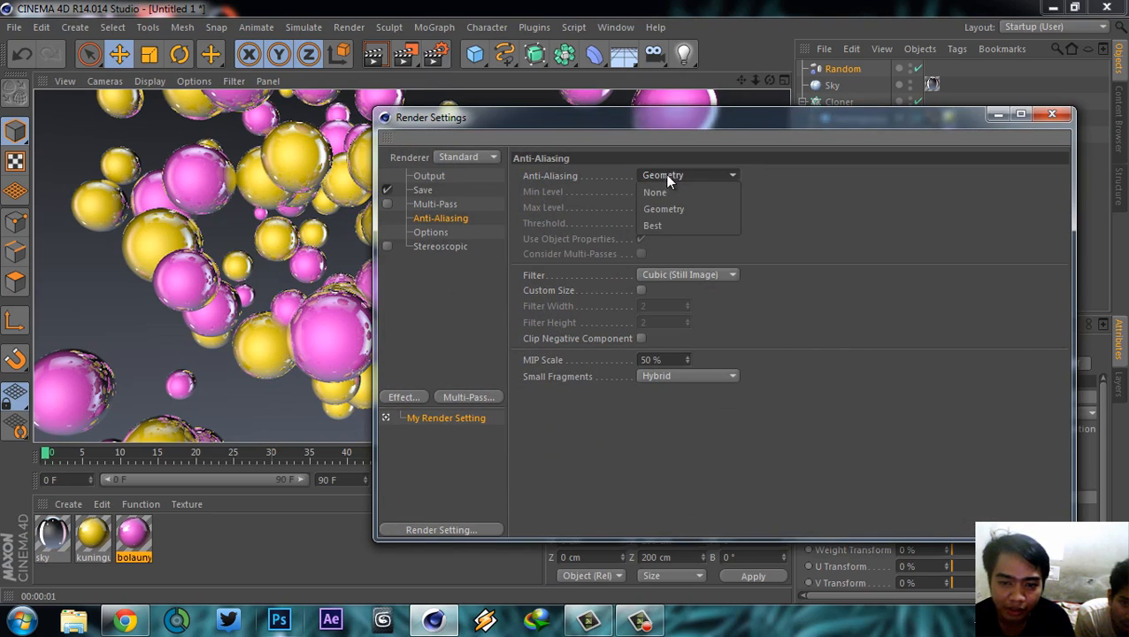
click(670, 227)
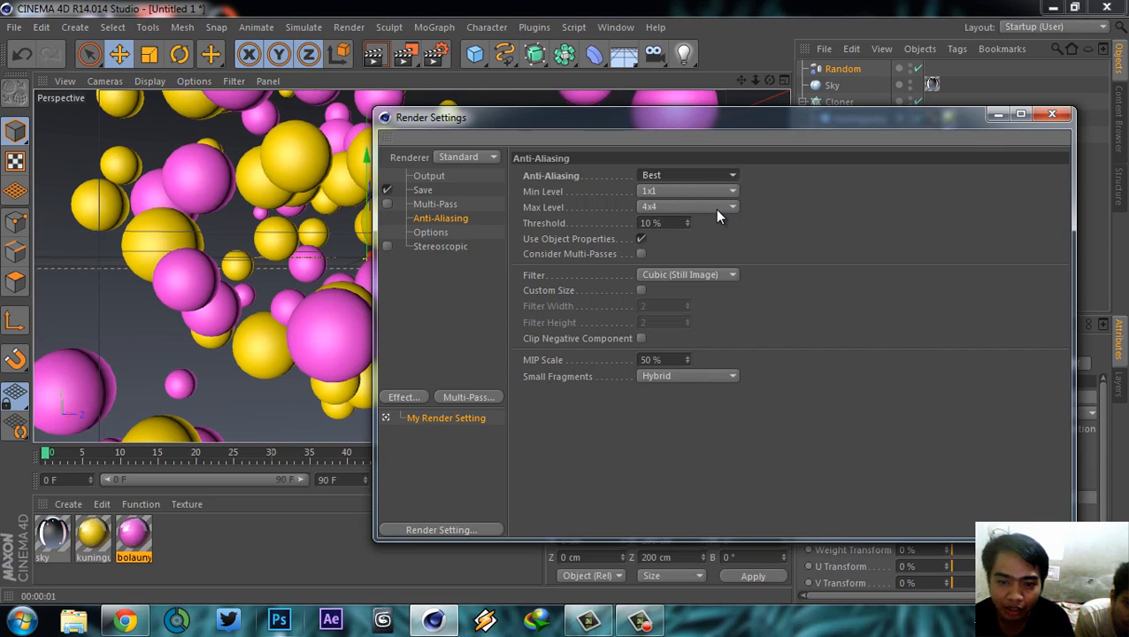
click(717, 208)
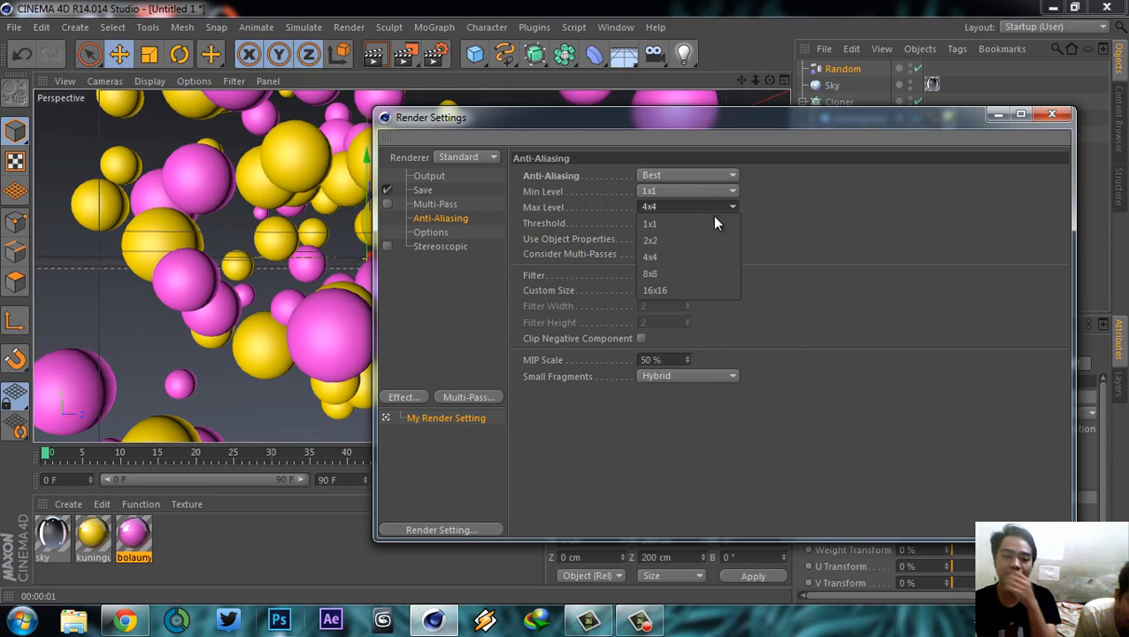
click(723, 208)
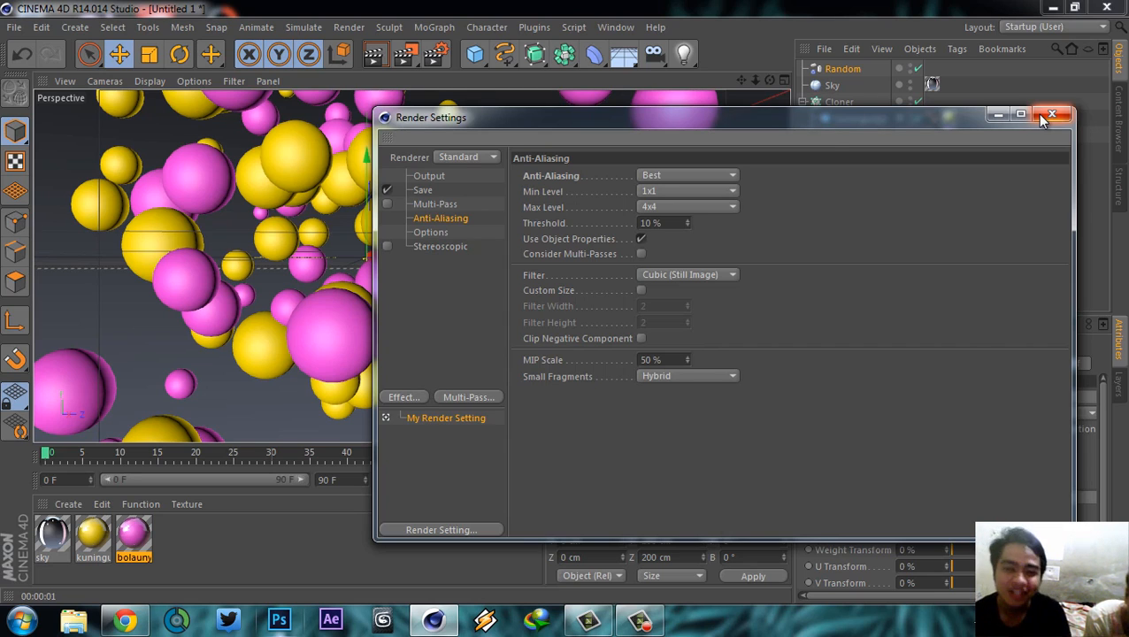
click(684, 176)
click(683, 218)
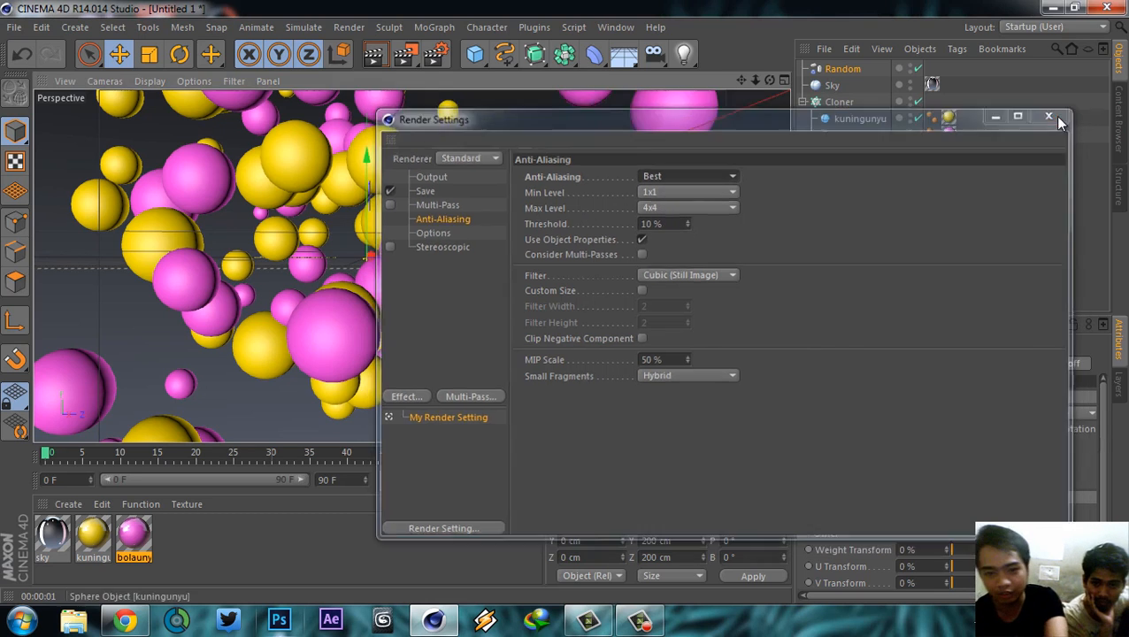
click(1052, 114)
click(372, 55)
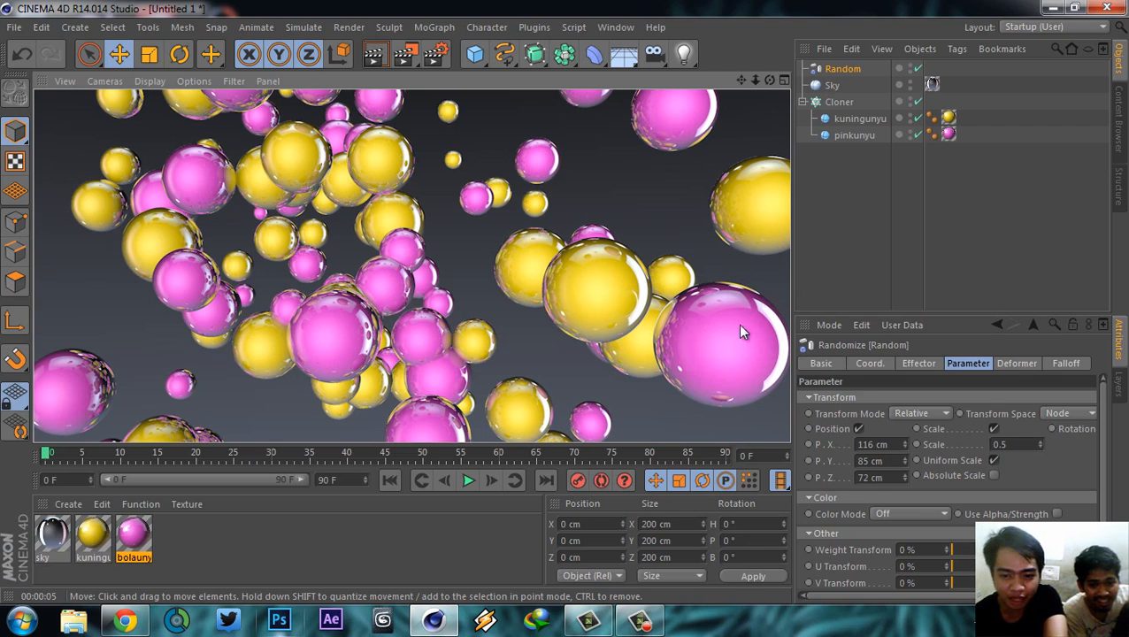
- Set the anti-aliasing Max Level to 2x2, keeping the Best mode, and render a preview of the spheres in the viewport
click(439, 55)
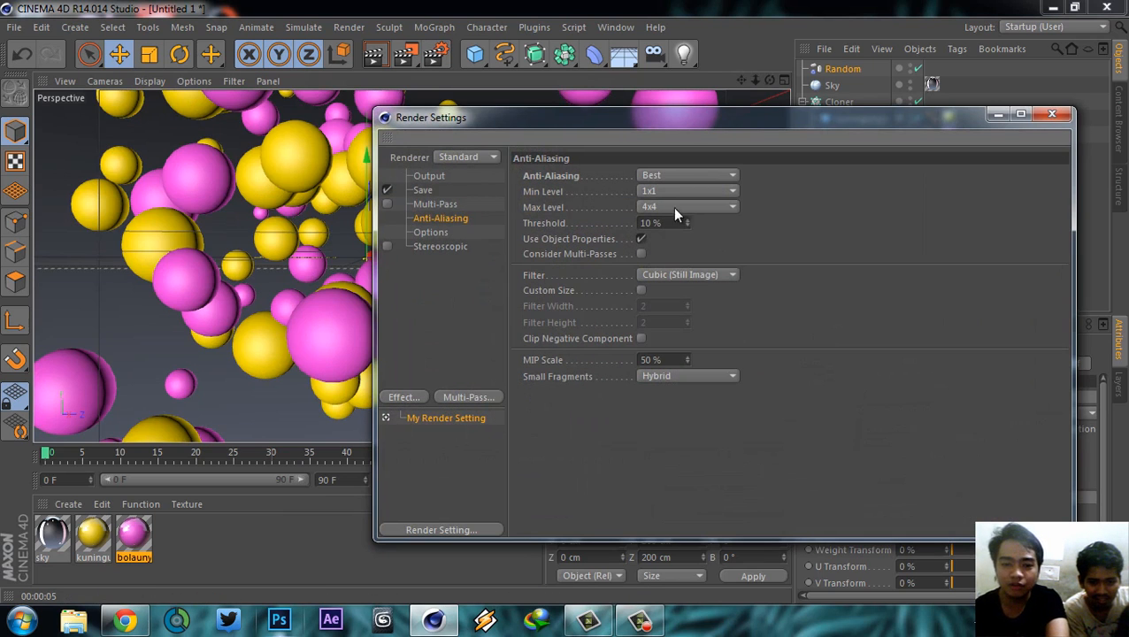
click(699, 175)
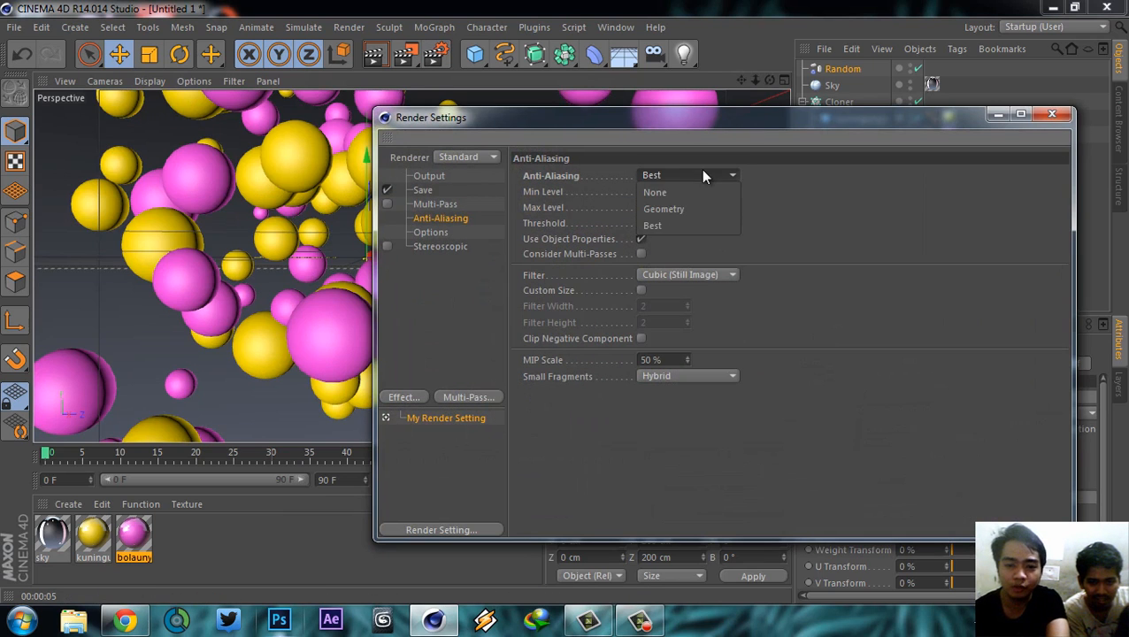
click(688, 226)
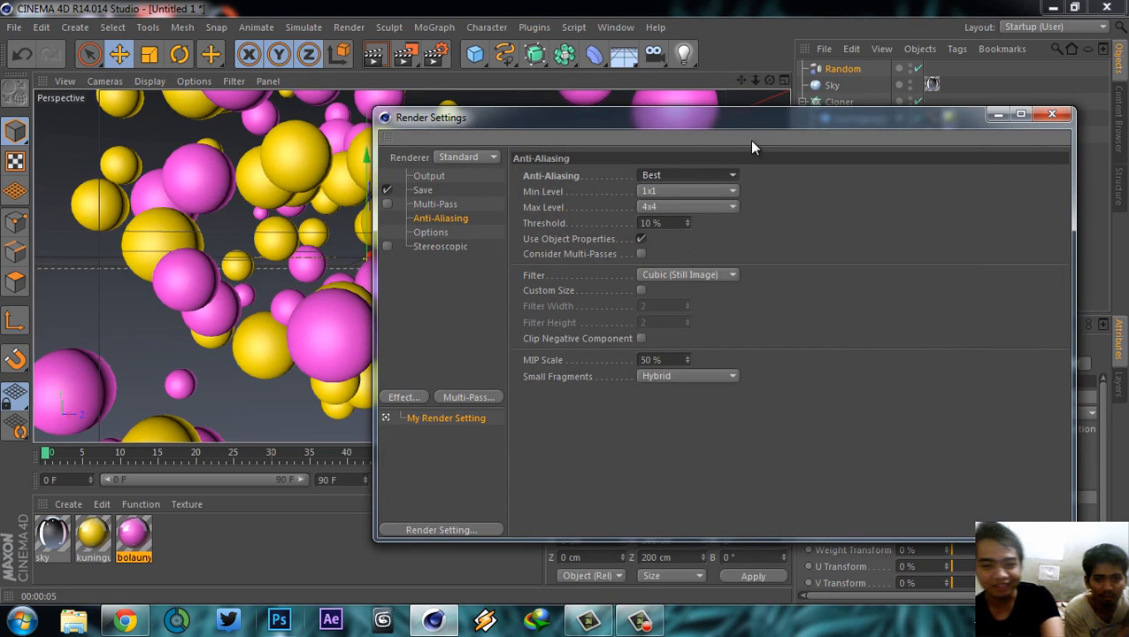
drag(748, 123, 806, 100)
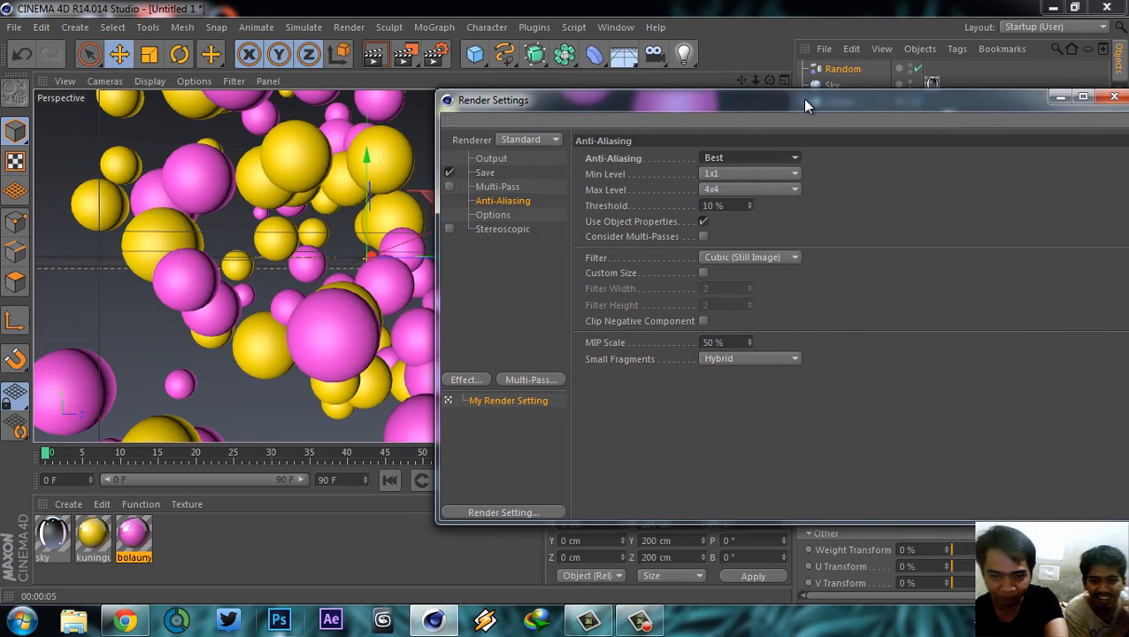
click(778, 191)
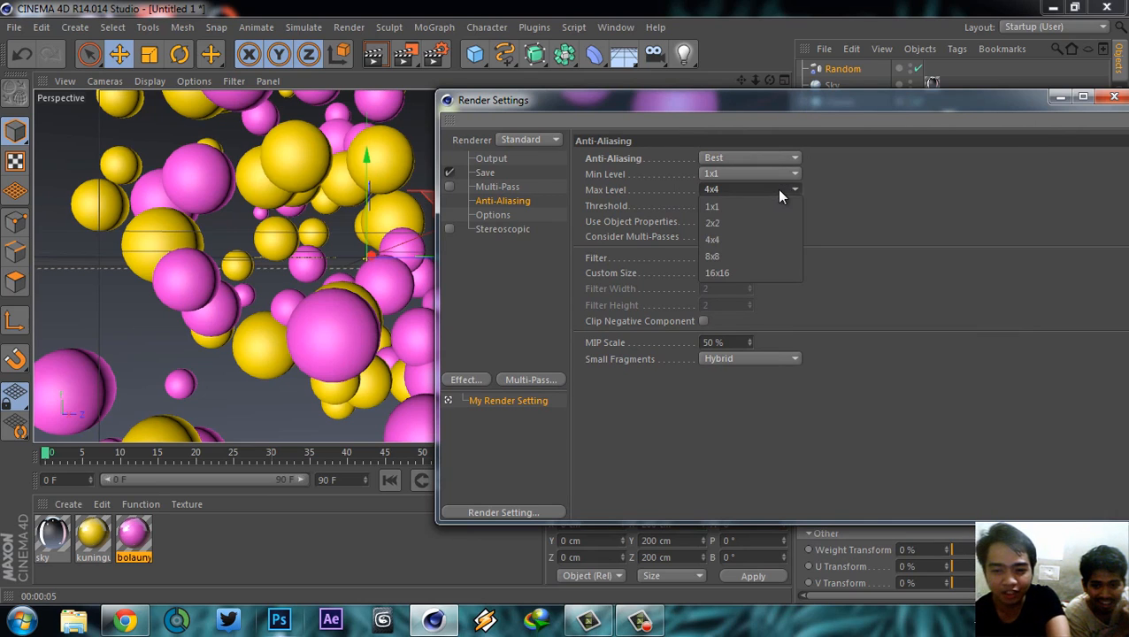
click(727, 223)
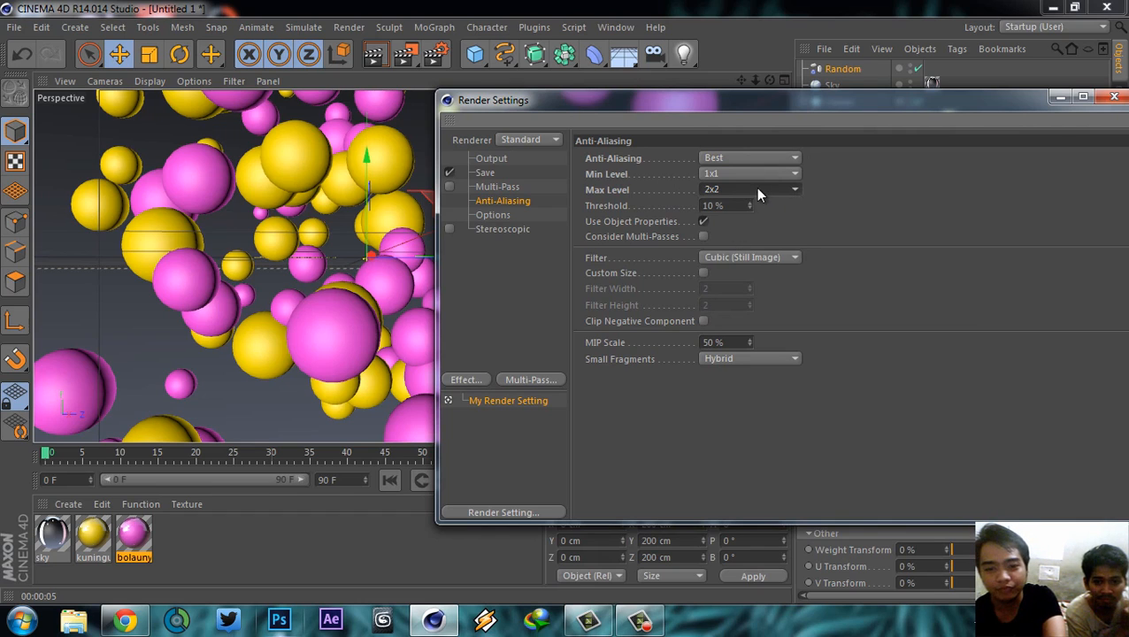
click(758, 190)
click(747, 204)
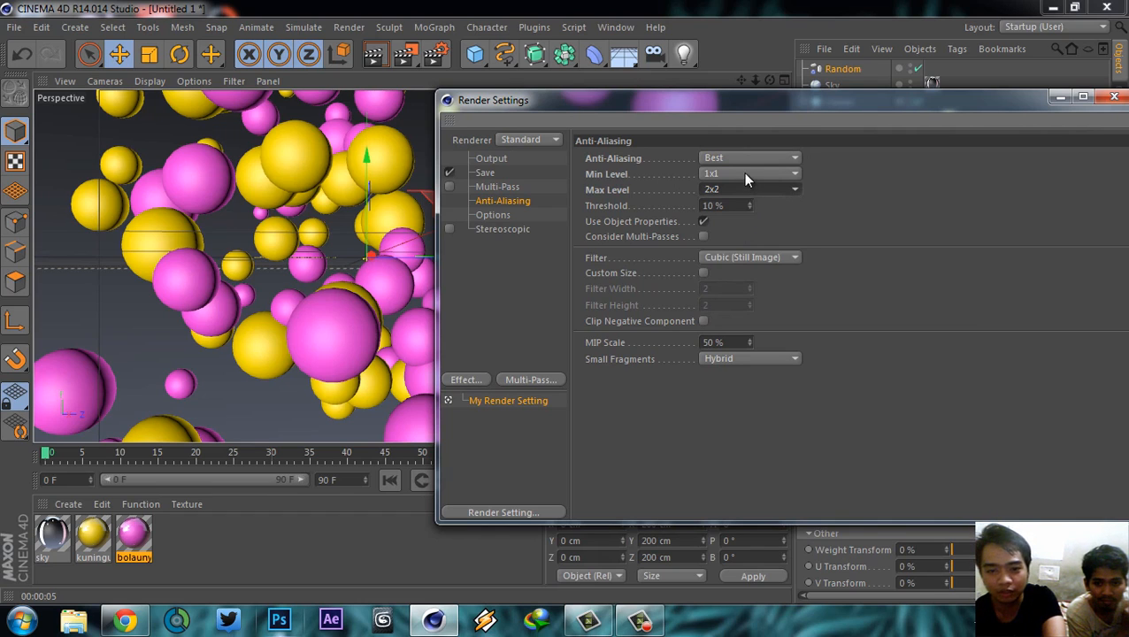
click(1111, 99)
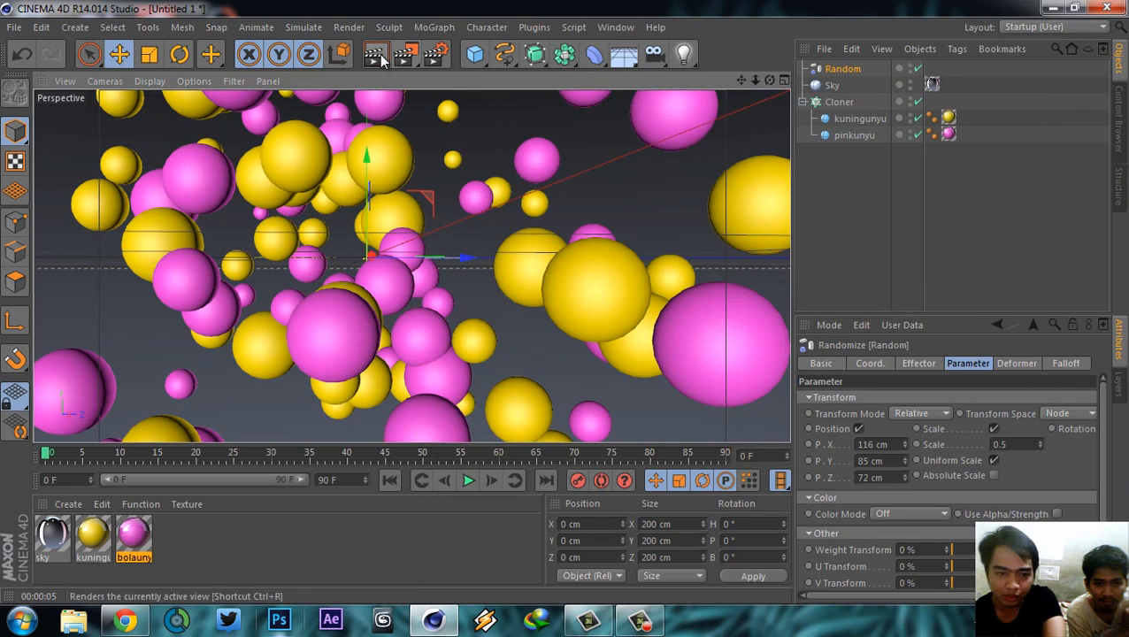
click(380, 54)
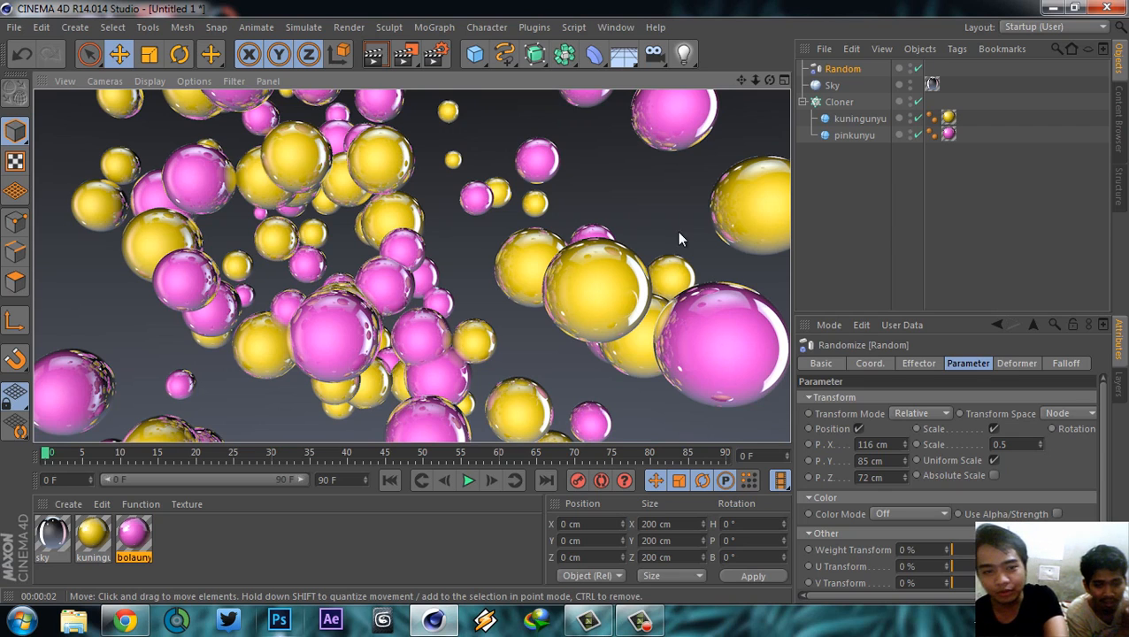
- Reopen the Render Settings and examine the Options and Anti-Aliasing settings
click(438, 59)
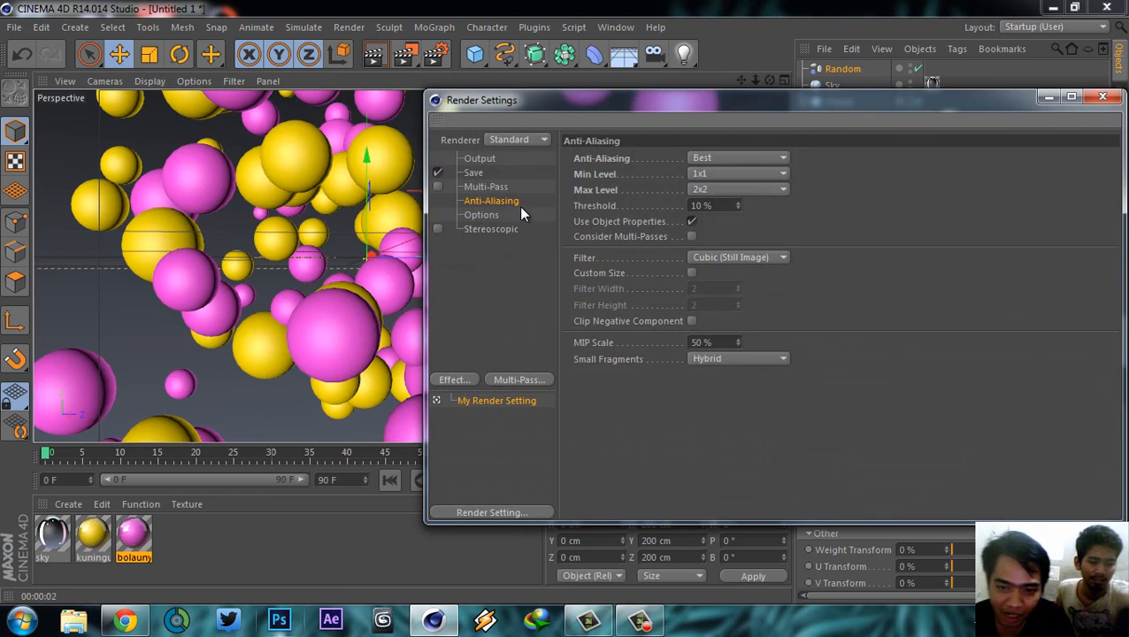
drag(557, 111, 656, 108)
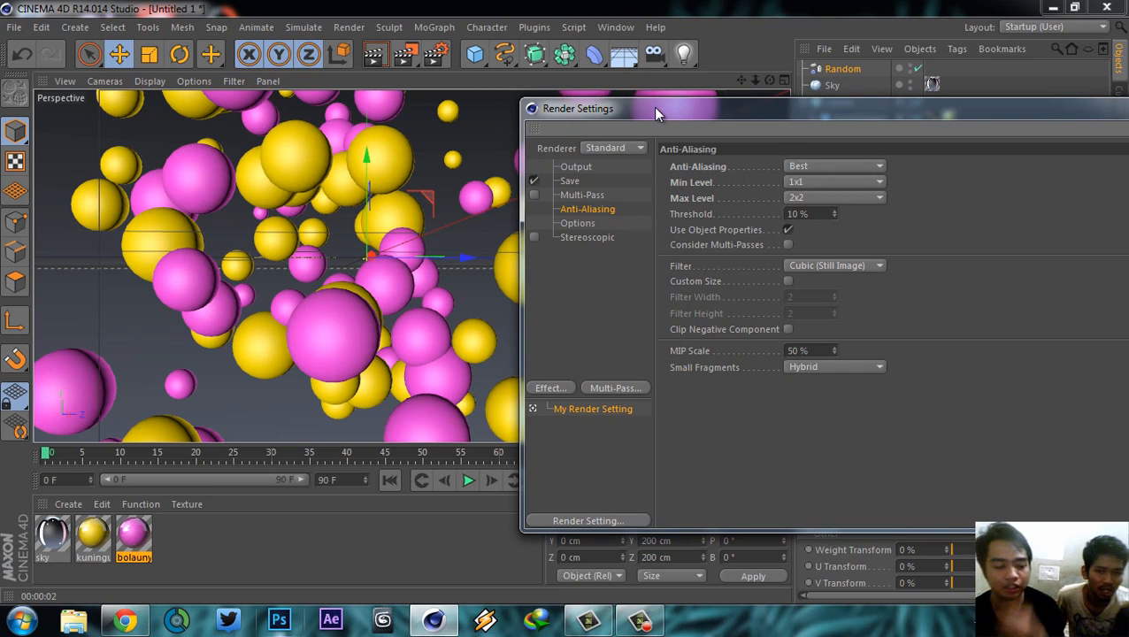
drag(653, 107, 640, 99)
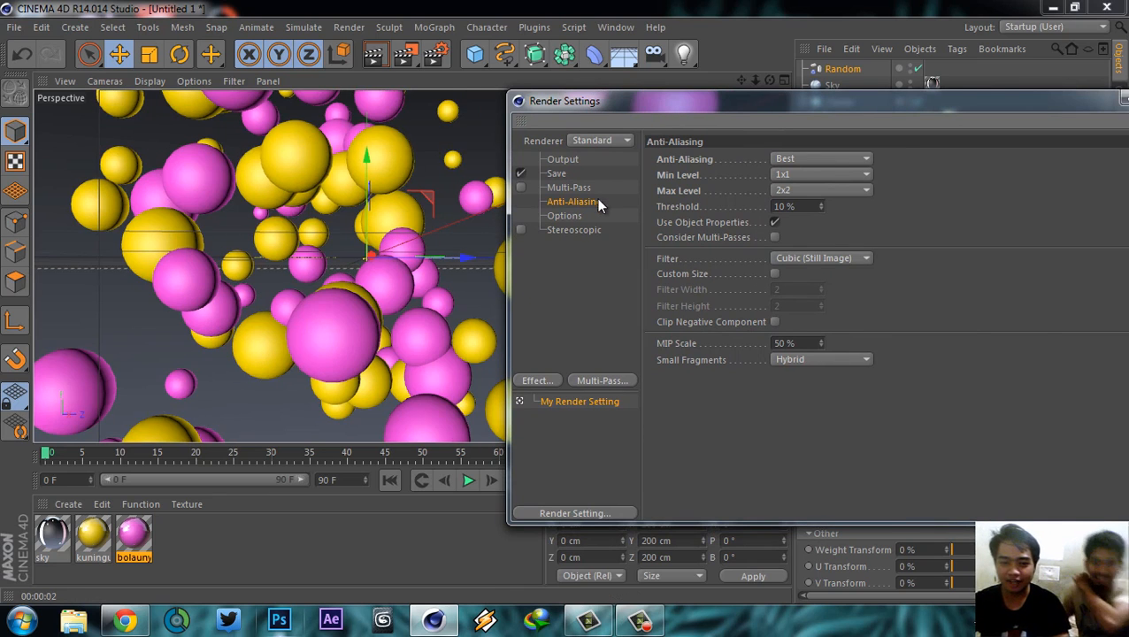
click(580, 218)
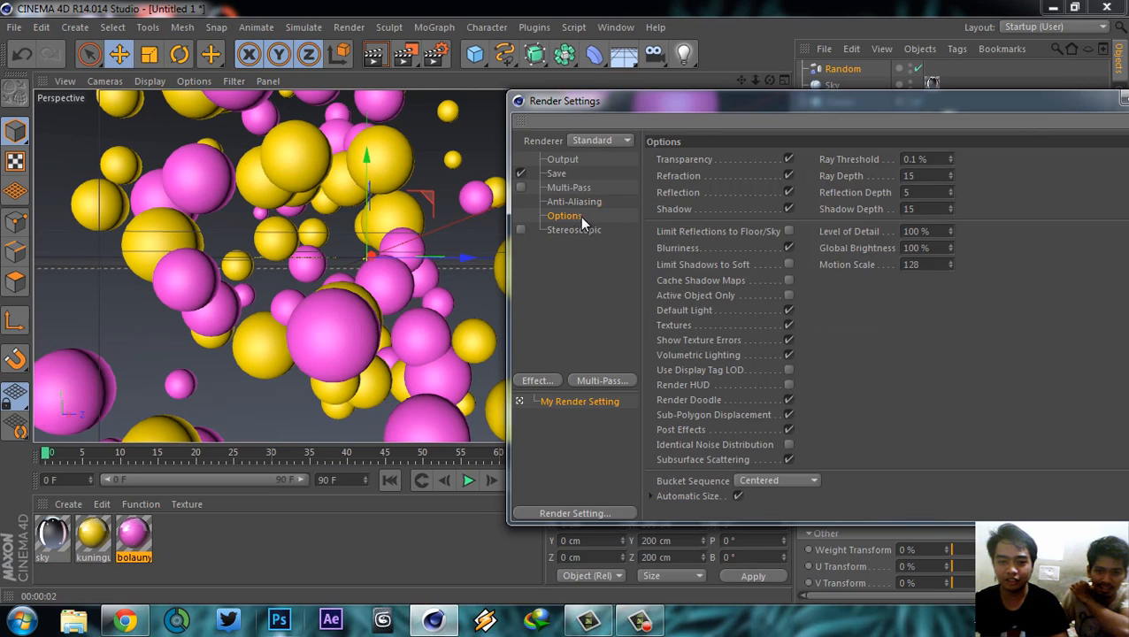
click(582, 227)
click(577, 219)
click(578, 228)
click(573, 216)
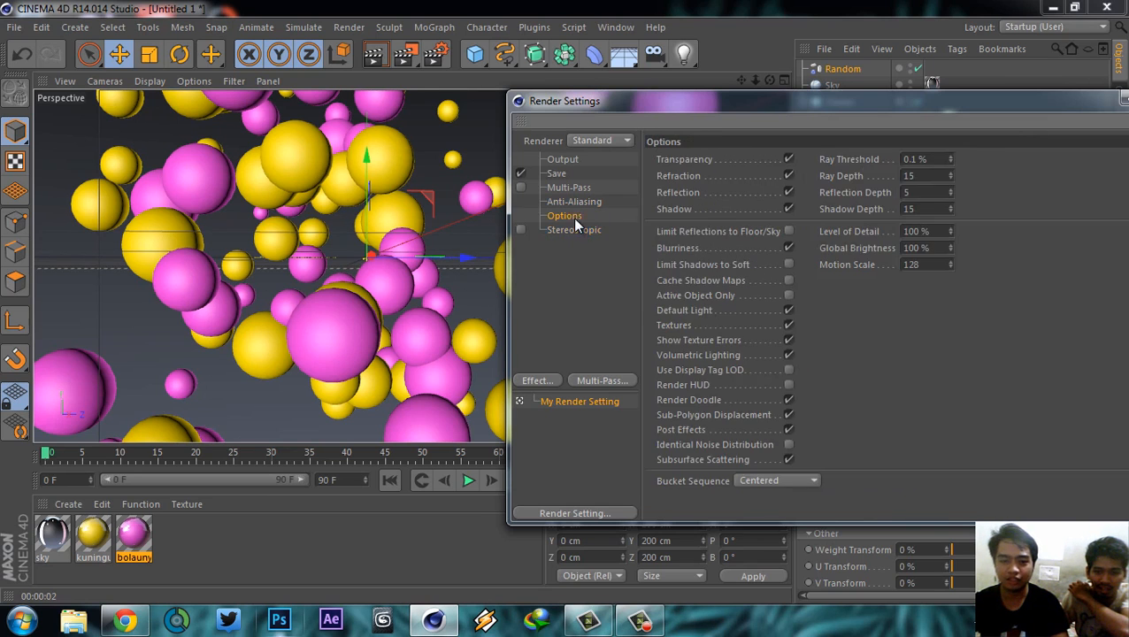
click(581, 203)
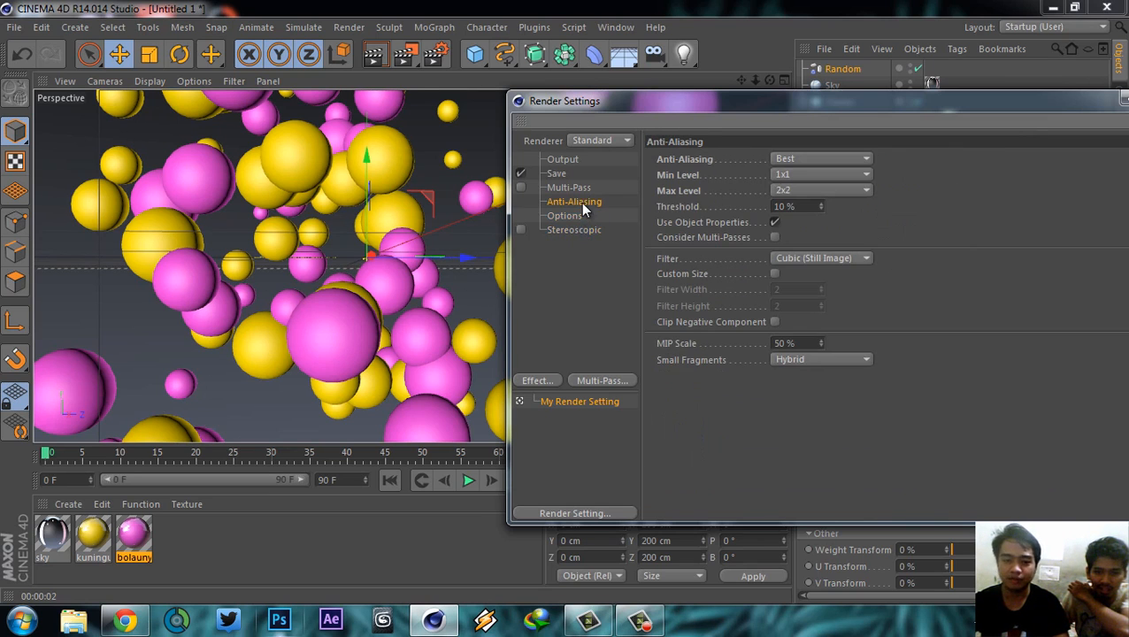
- Add the Global Illumination effect to the render settings and look through its General, Sampling, Irradiance Cache, Cache Files and Details settings
click(535, 380)
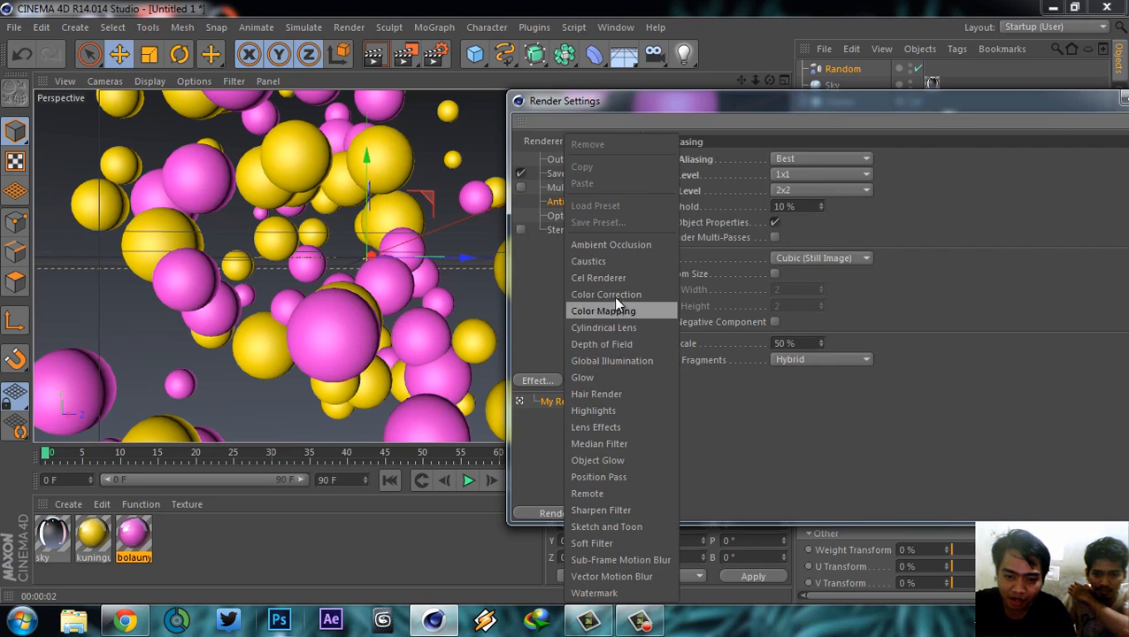
click(614, 360)
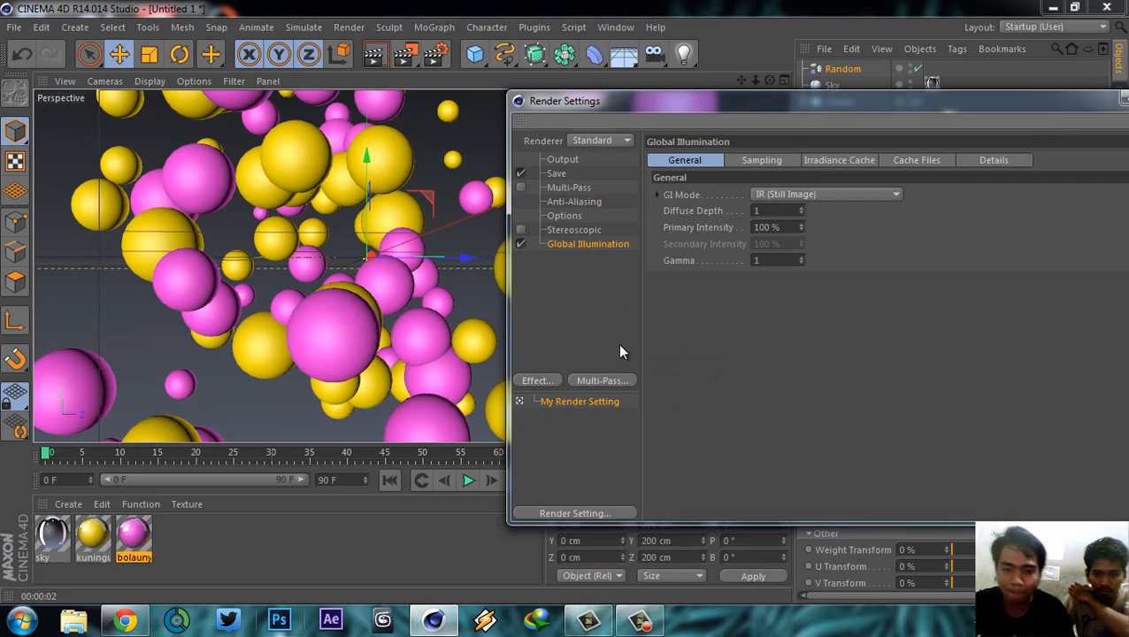
click(758, 163)
click(839, 159)
click(980, 158)
click(911, 160)
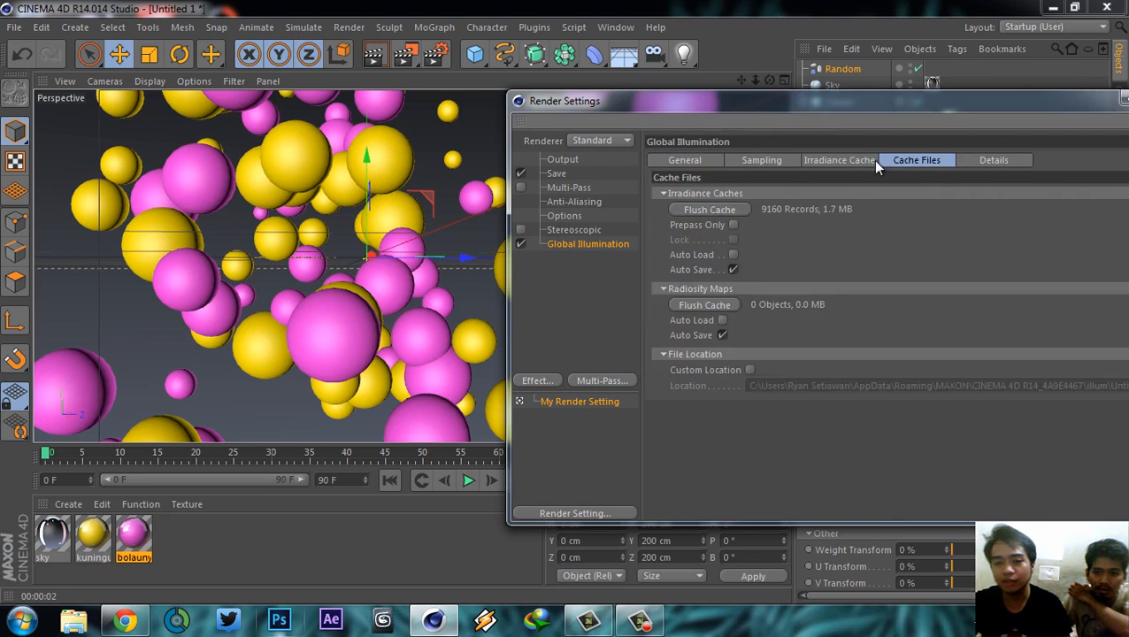
click(768, 162)
click(706, 160)
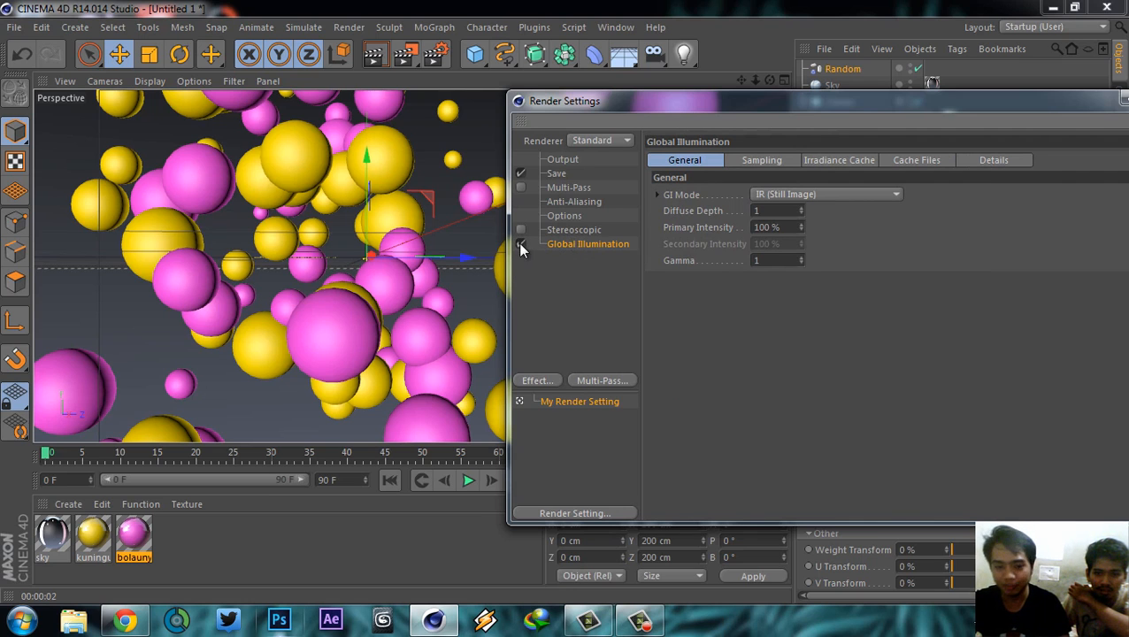
- Close the Render Settings and render a viewport preview of the spheres with Global Illumination
drag(1084, 109, 981, 109)
click(1080, 101)
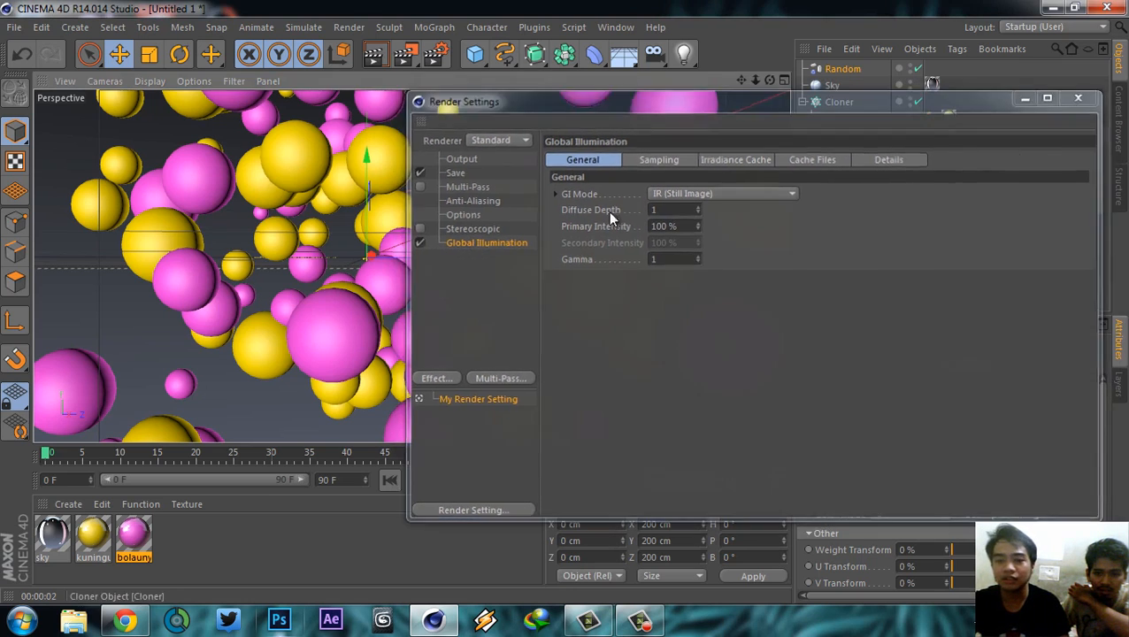
click(373, 55)
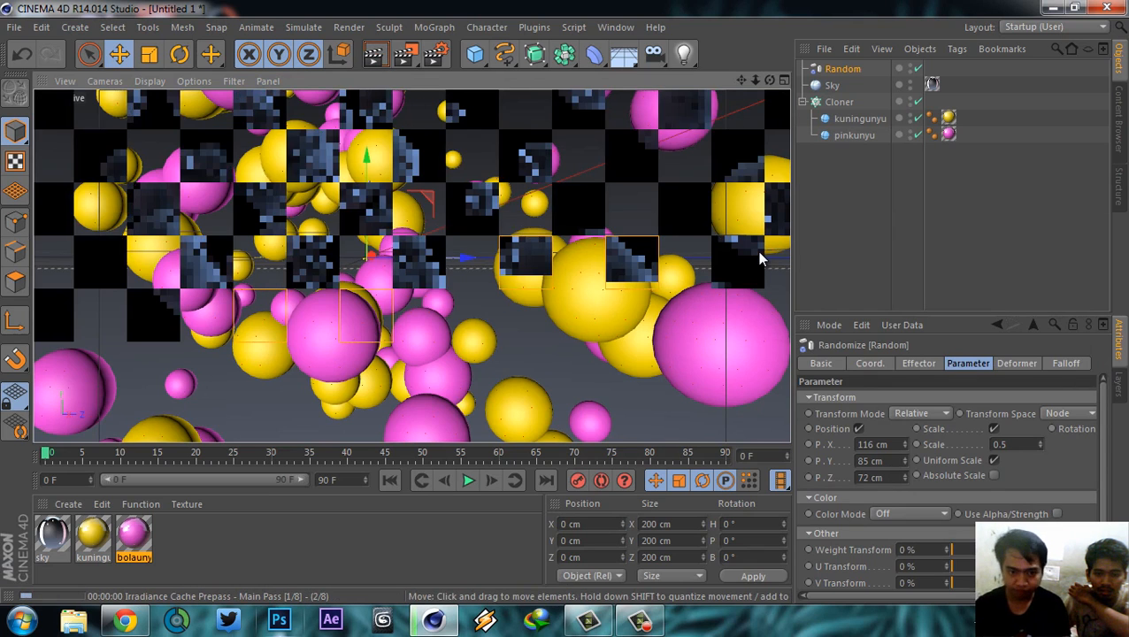
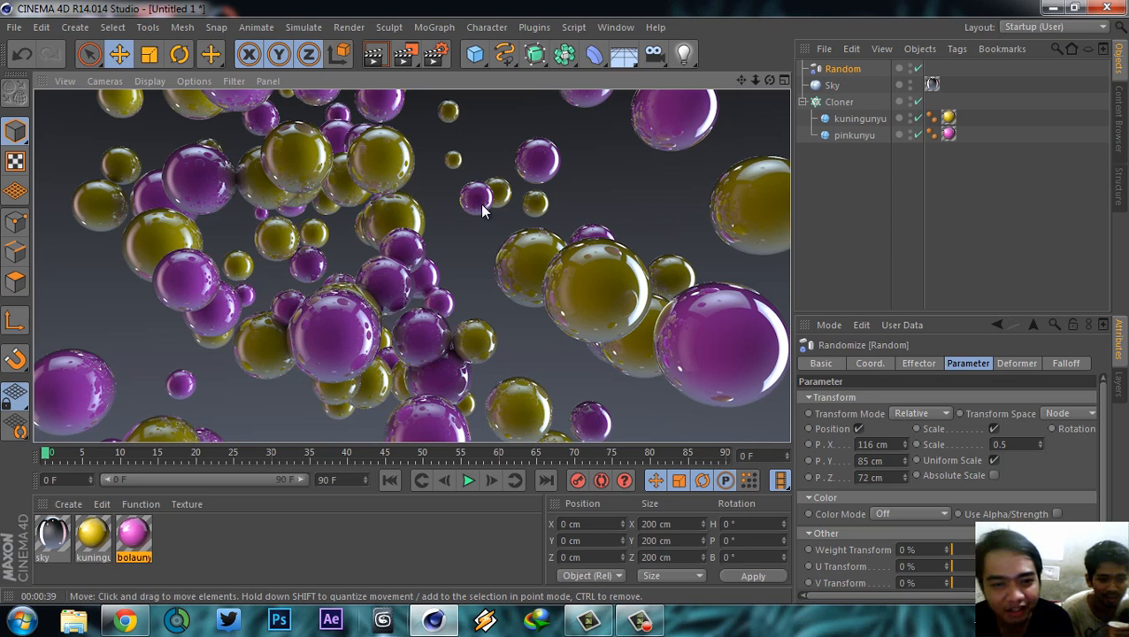
- Disable Global Illumination in the Render Settings and render a comparison preview in the viewport
click(436, 57)
drag(485, 96, 592, 104)
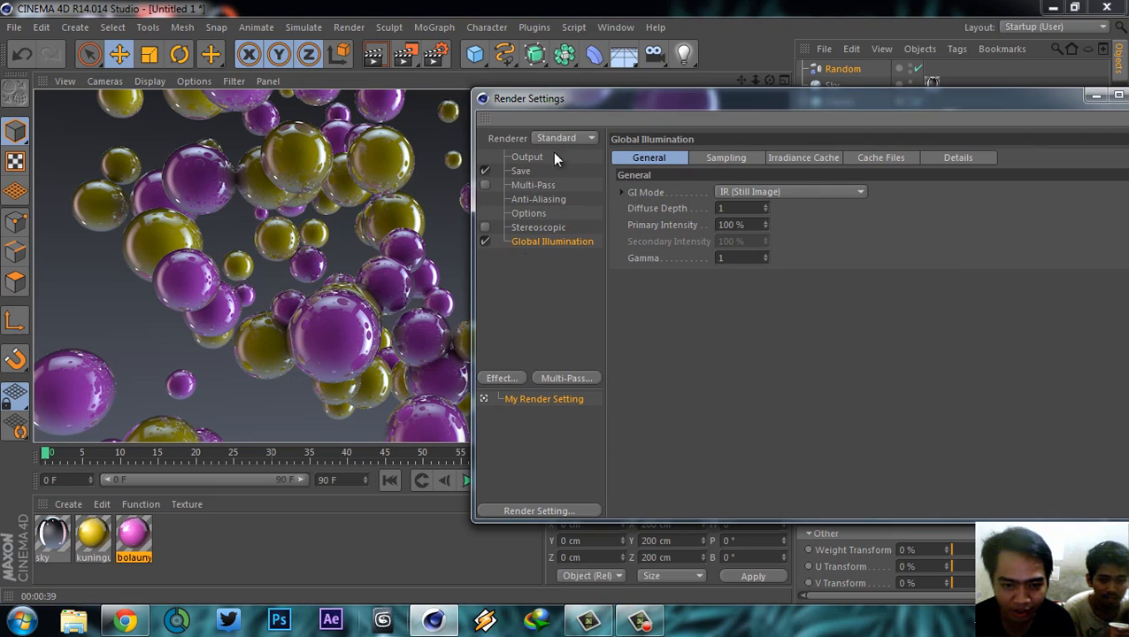
click(485, 241)
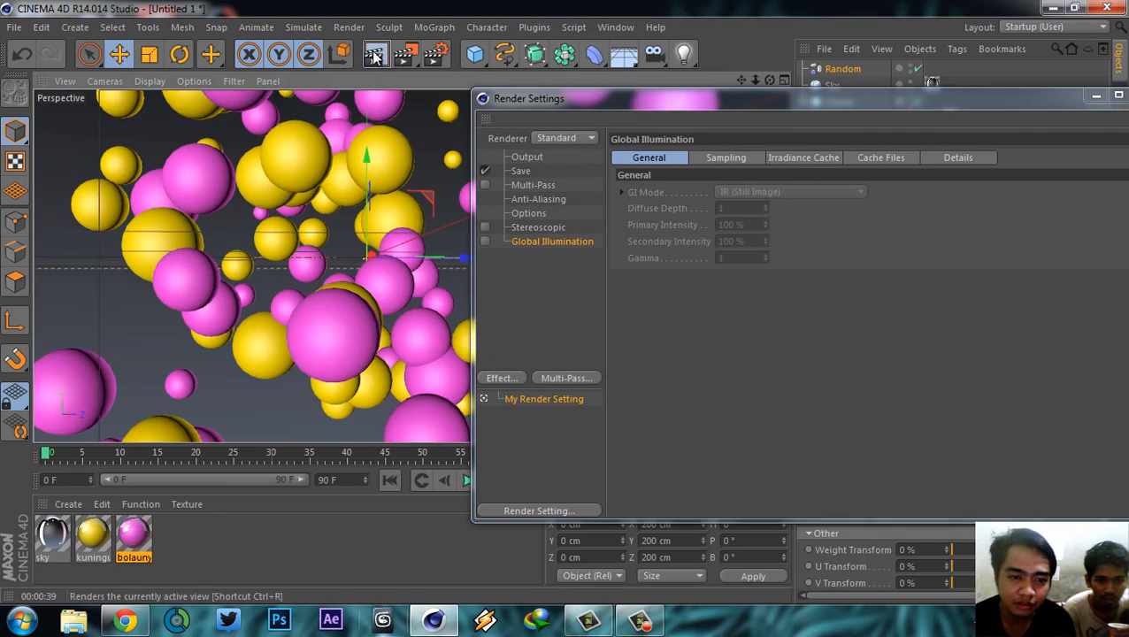
key(ctrl+r)
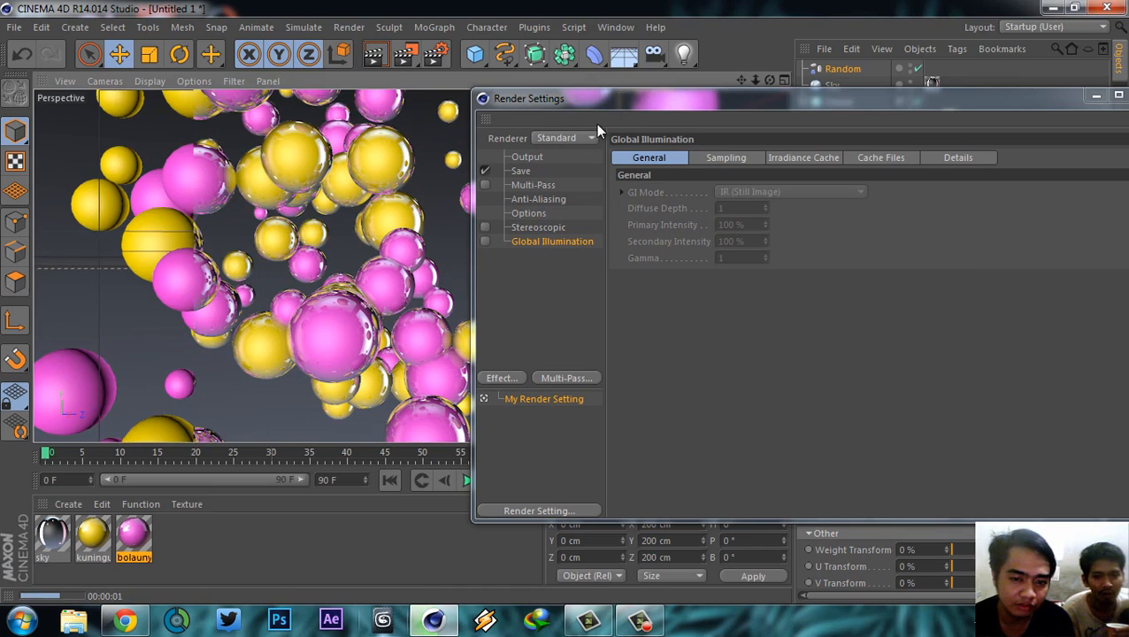
- Enable Global Illumination again, start a viewport preview render and cancel it
click(485, 241)
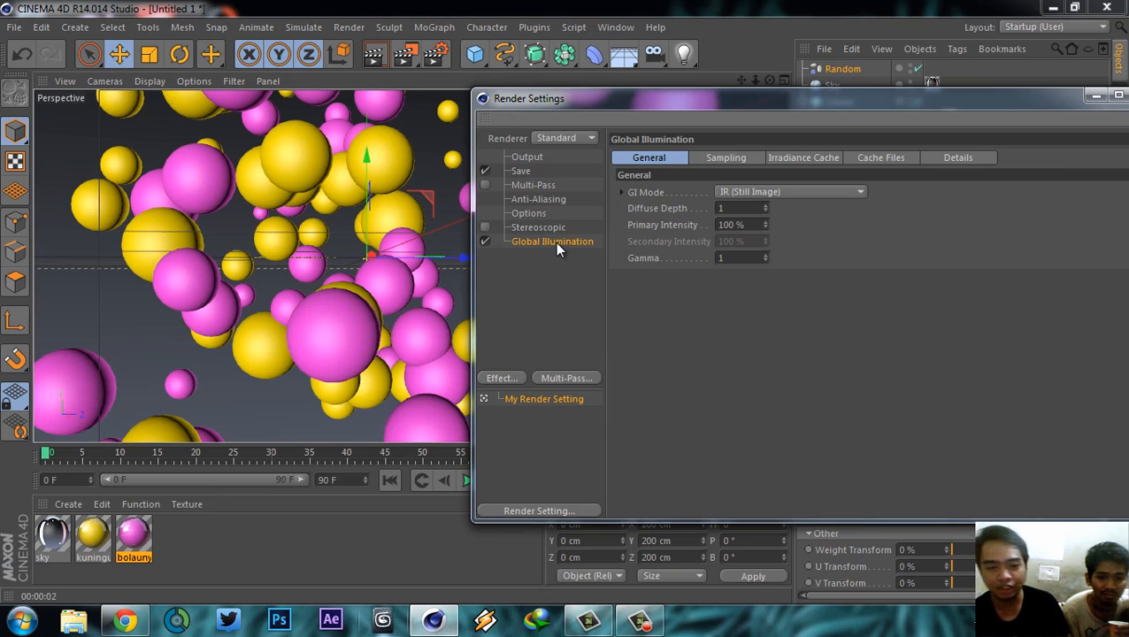
click(387, 57)
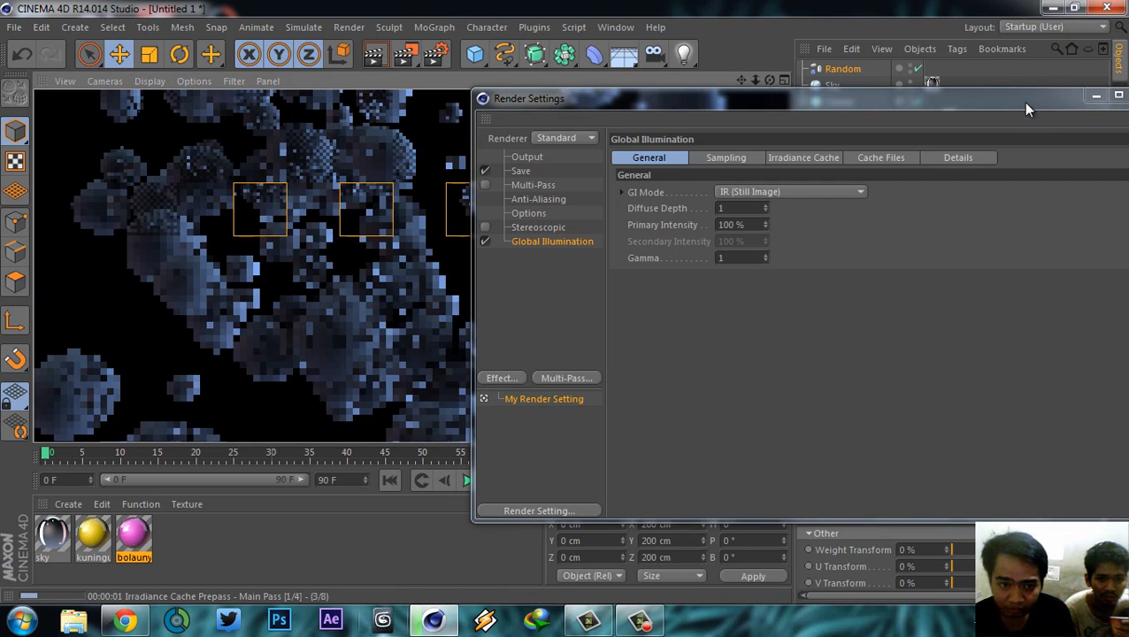
click(378, 164)
- Check the Save settings for the output file and format, and close the Render Settings
drag(840, 112, 579, 111)
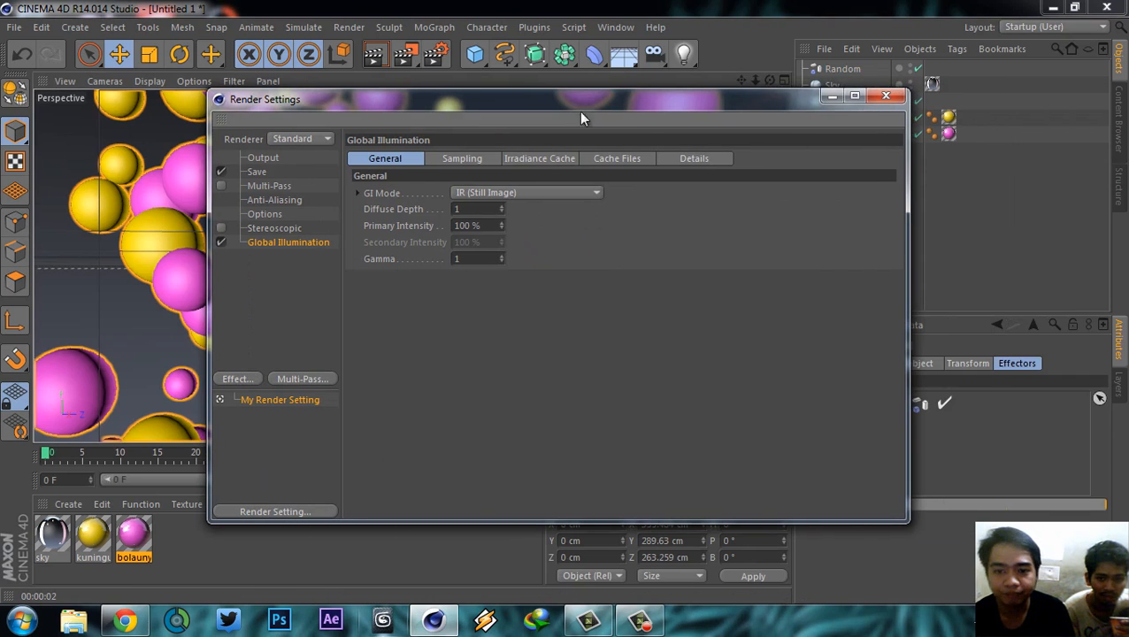
click(260, 186)
click(262, 171)
drag(519, 104, 528, 303)
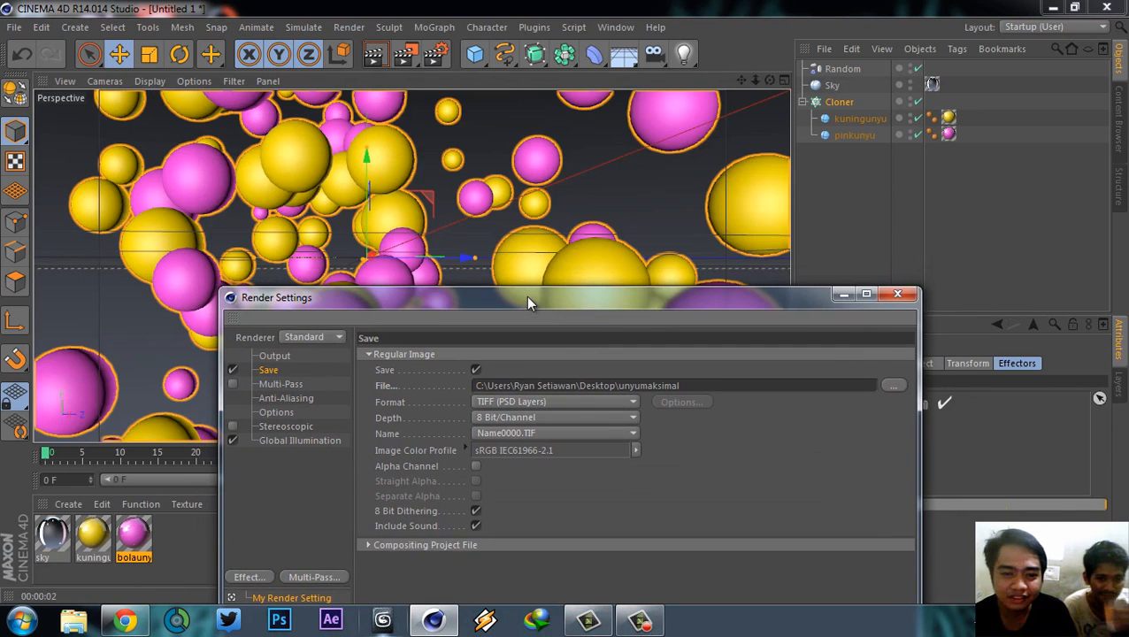
click(897, 294)
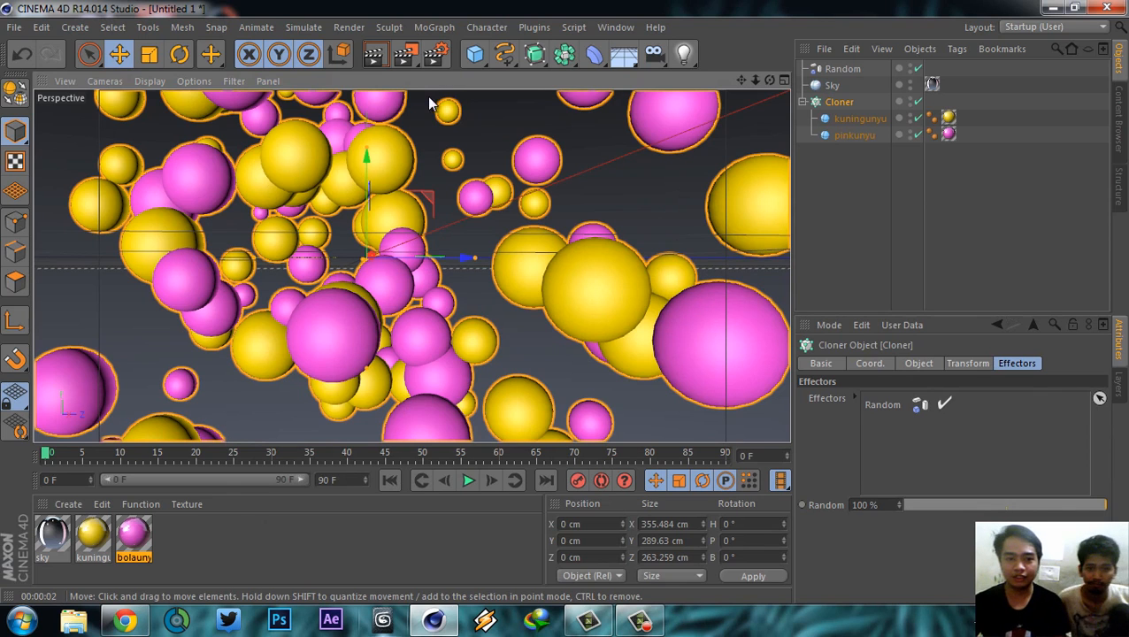
- Start and cancel another viewport preview, and render the active project to the Picture Viewer
click(373, 54)
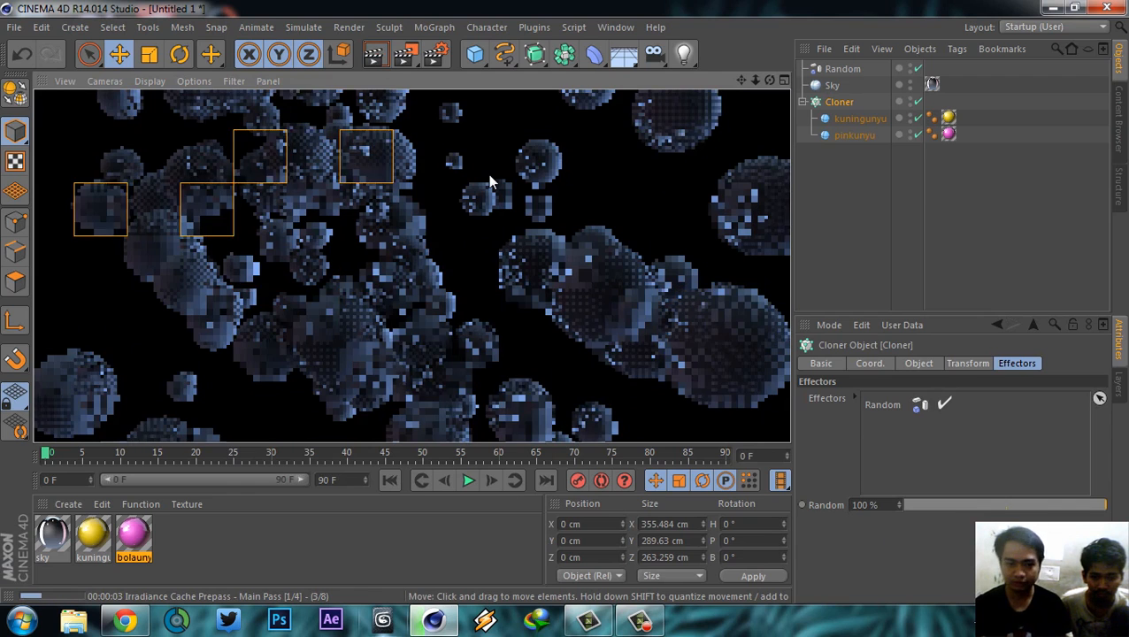
click(491, 182)
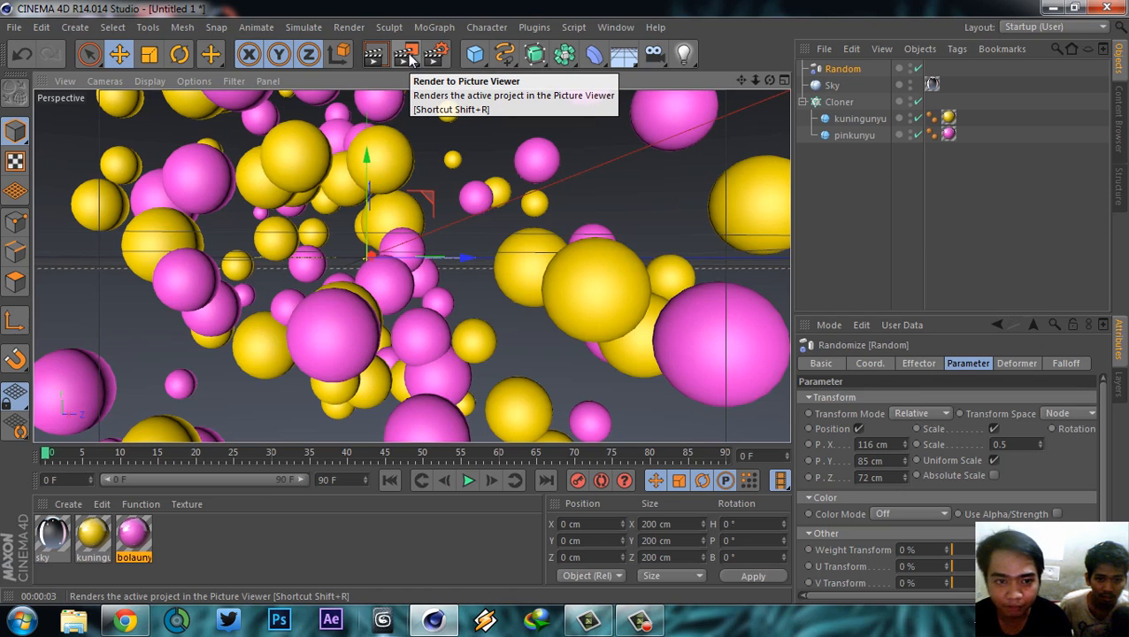
click(410, 59)
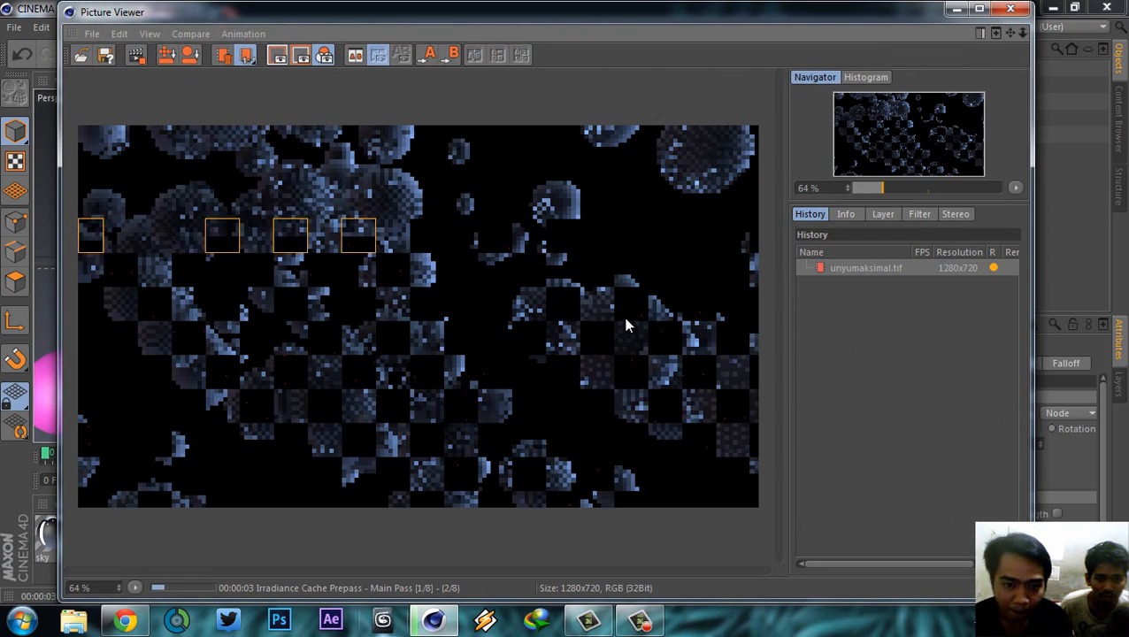
mouse_move(539, 18)
mouse_down()
mouse_move(675, 20)
mouse_move(525, 19)
mouse_up()
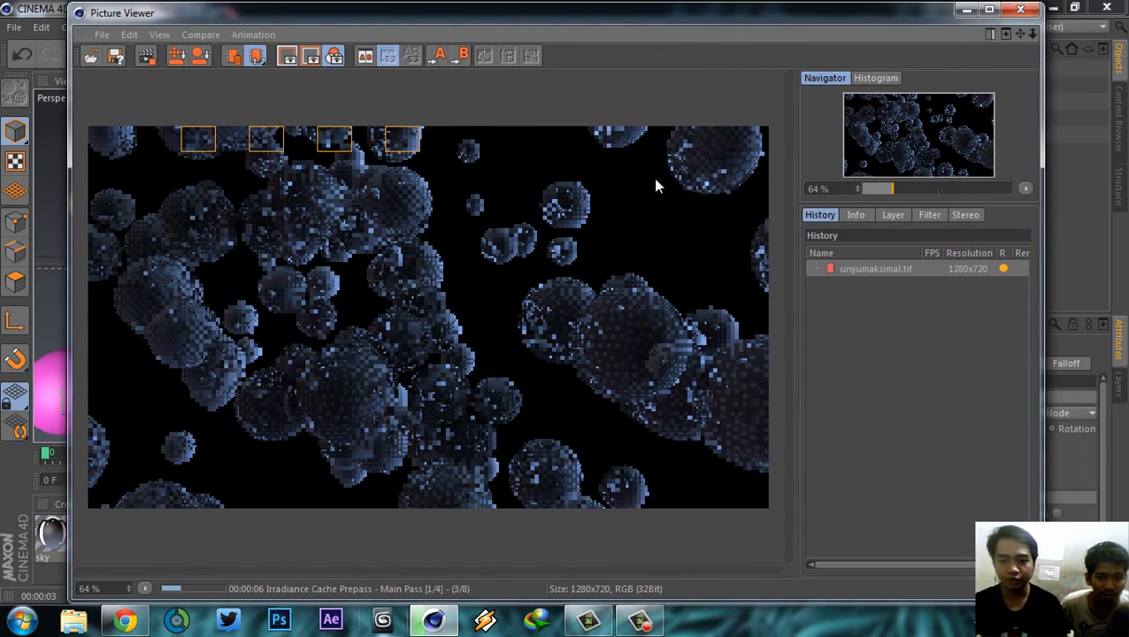
scroll(587, 256, up, 2)
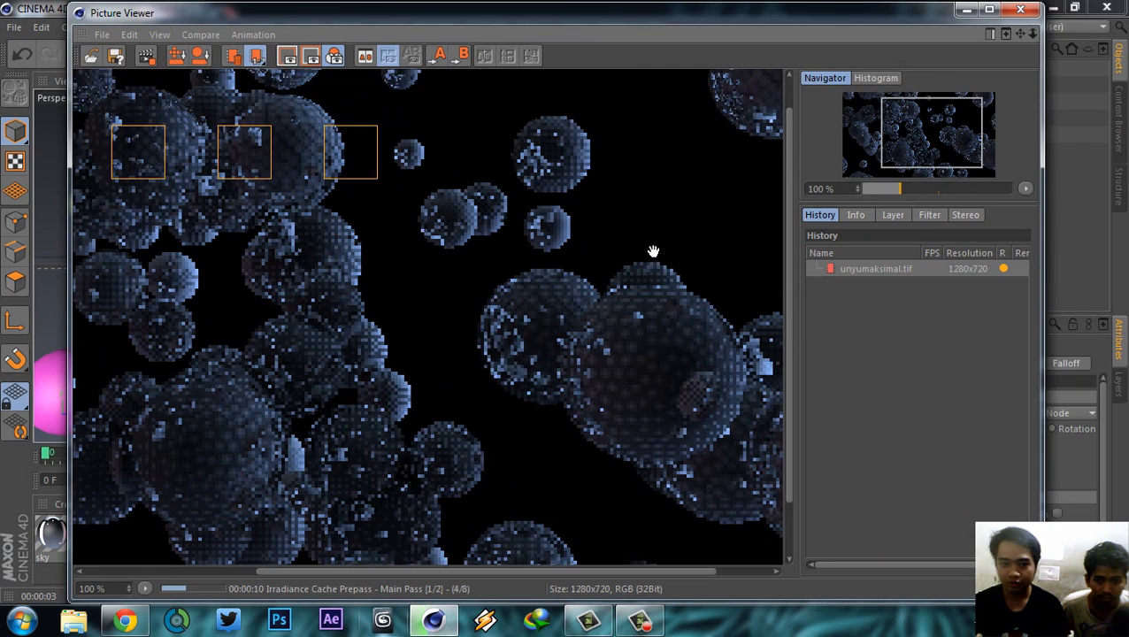
- Check the render in progress and the Save settings for the output file, and return to the Picture Viewer
scroll(653, 251, down, 2)
scroll(655, 254, down, 1)
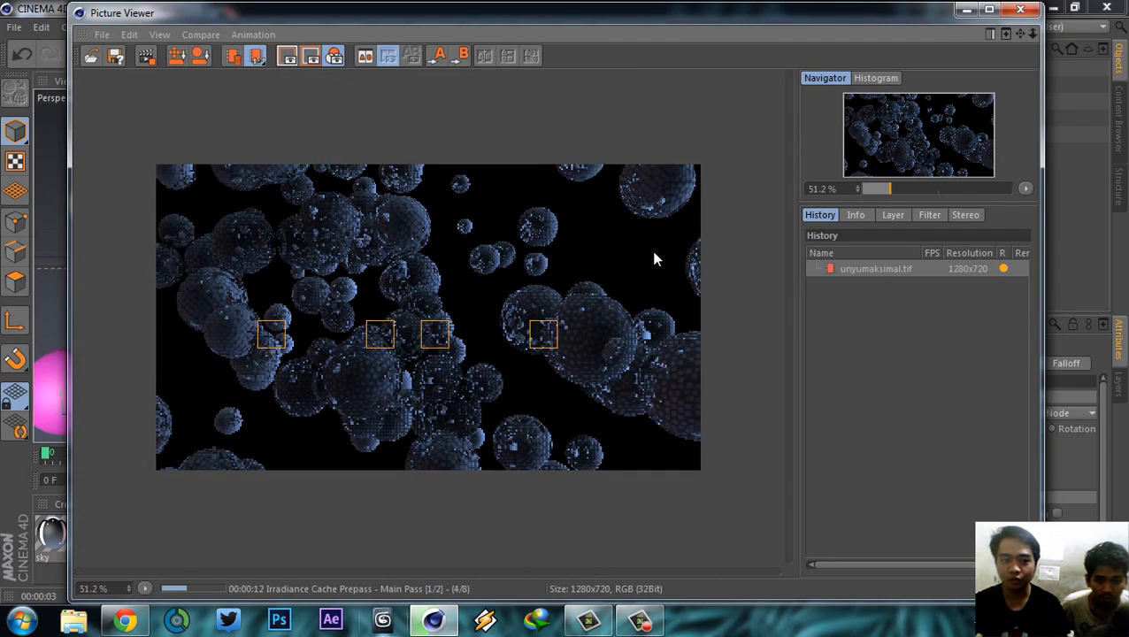
scroll(653, 252, up, 2)
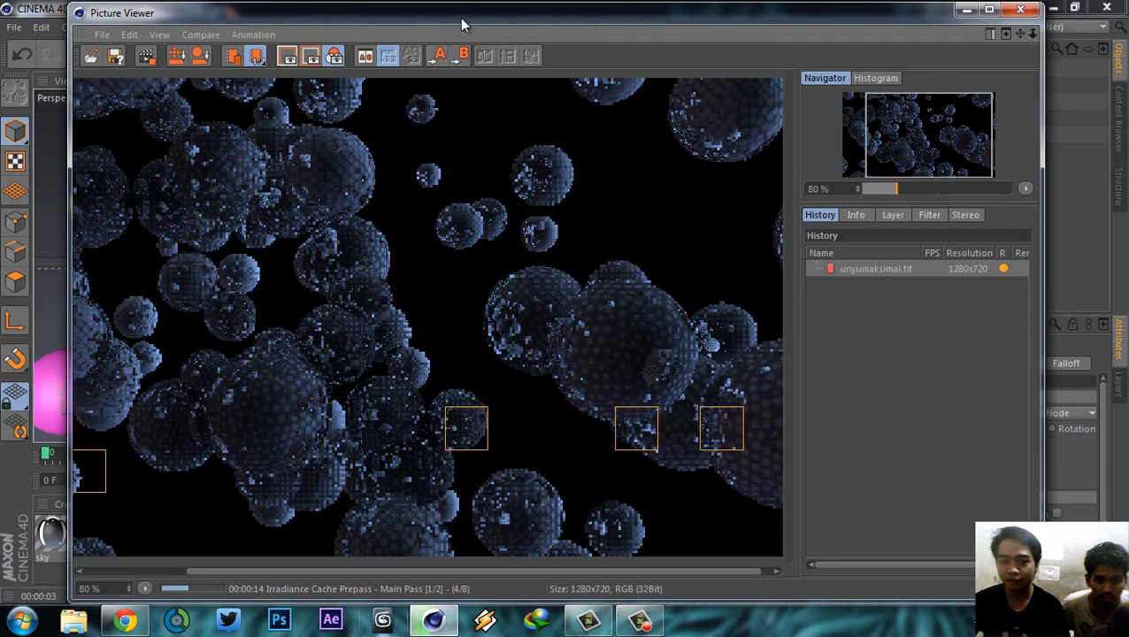
drag(465, 15, 448, 210)
click(444, 56)
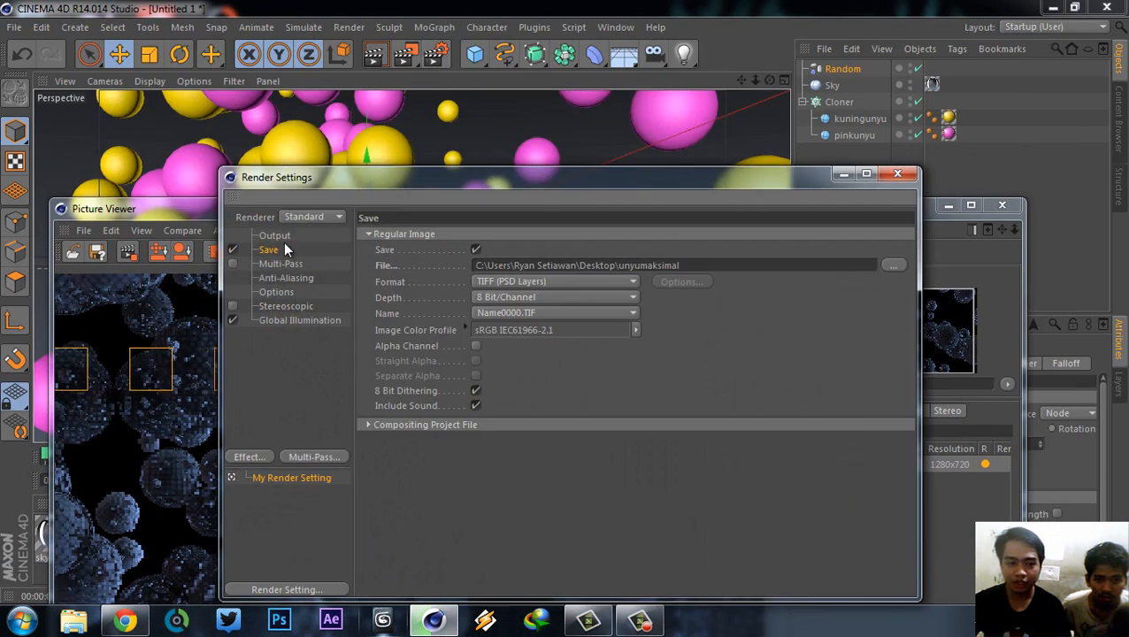
click(275, 236)
click(268, 250)
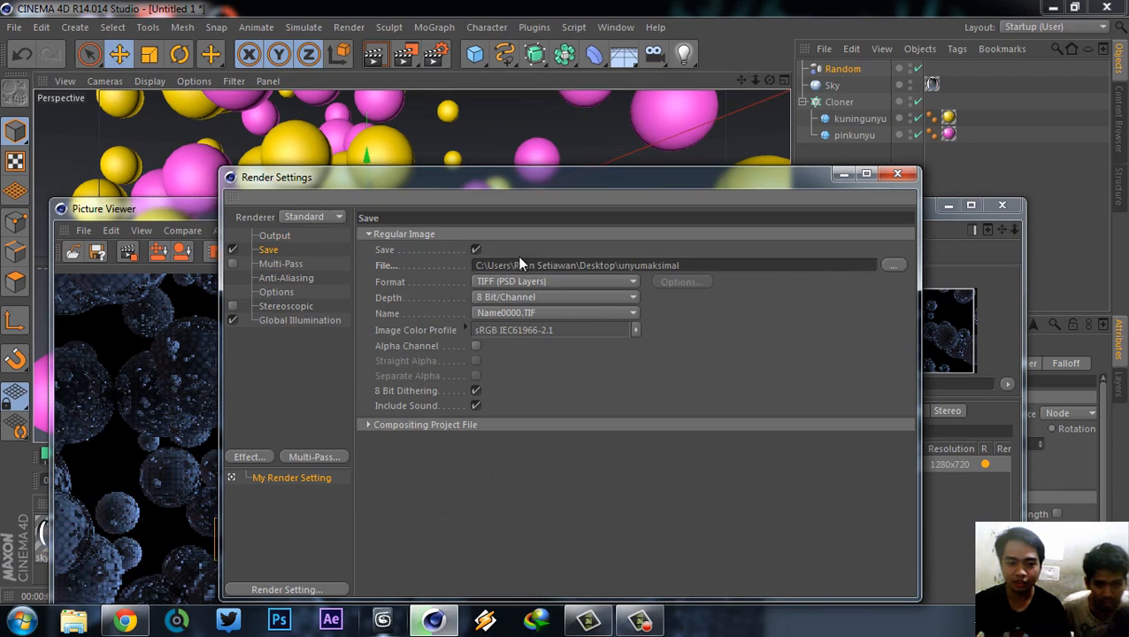
click(405, 55)
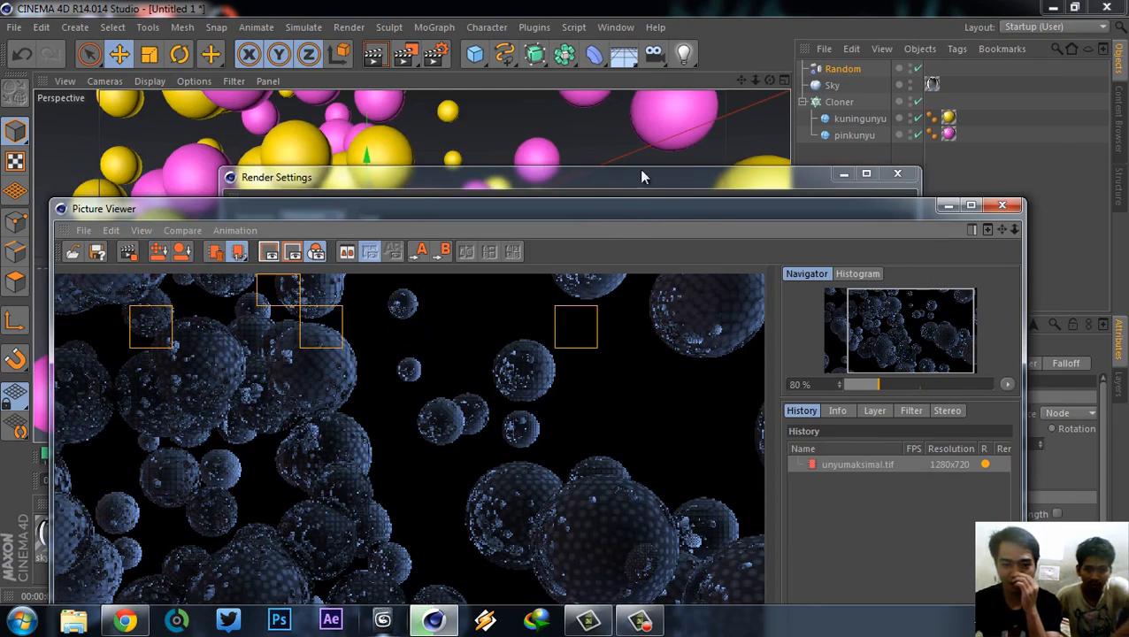
- View the whole rendering image, review the Save settings once more and bring the Picture Viewer back to the front
drag(631, 209, 659, 27)
scroll(543, 312, down, 2)
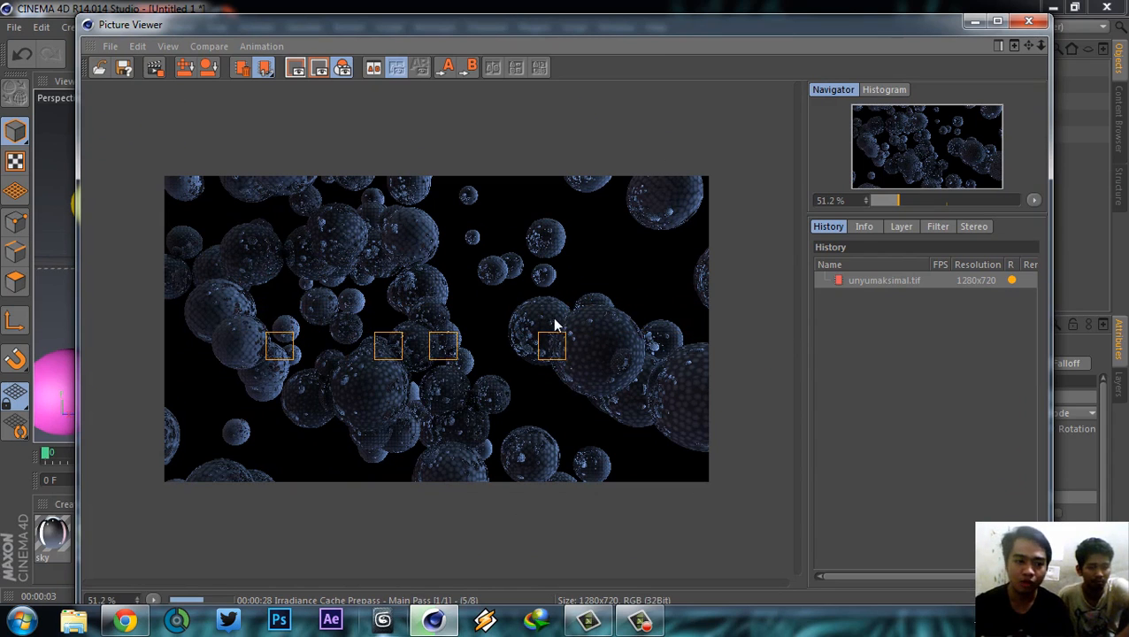
drag(547, 31, 531, 189)
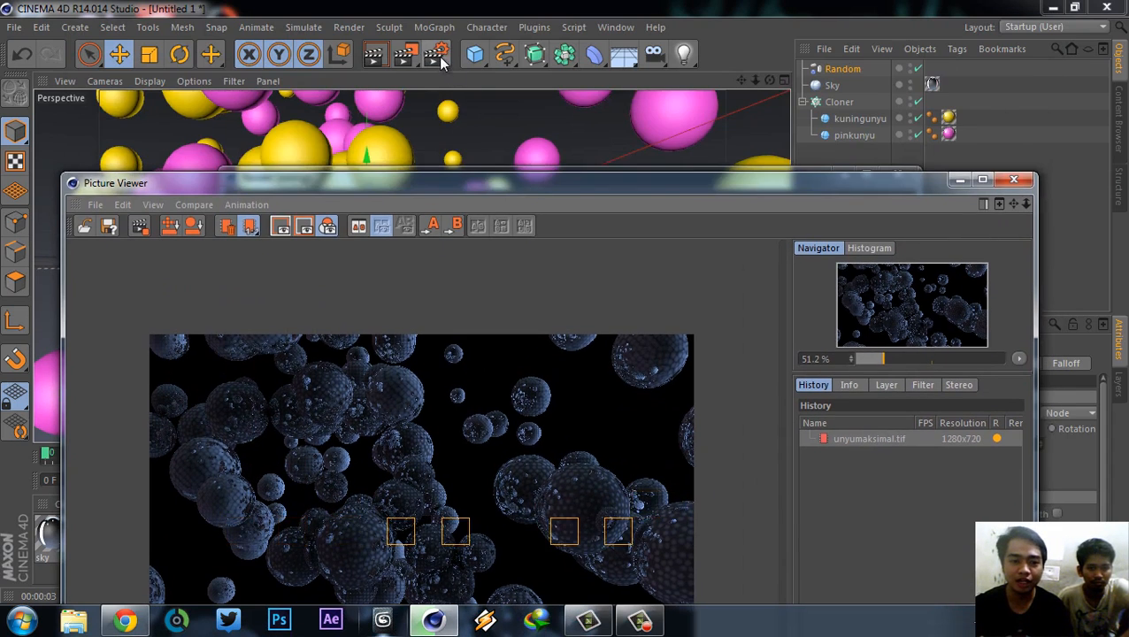
click(435, 55)
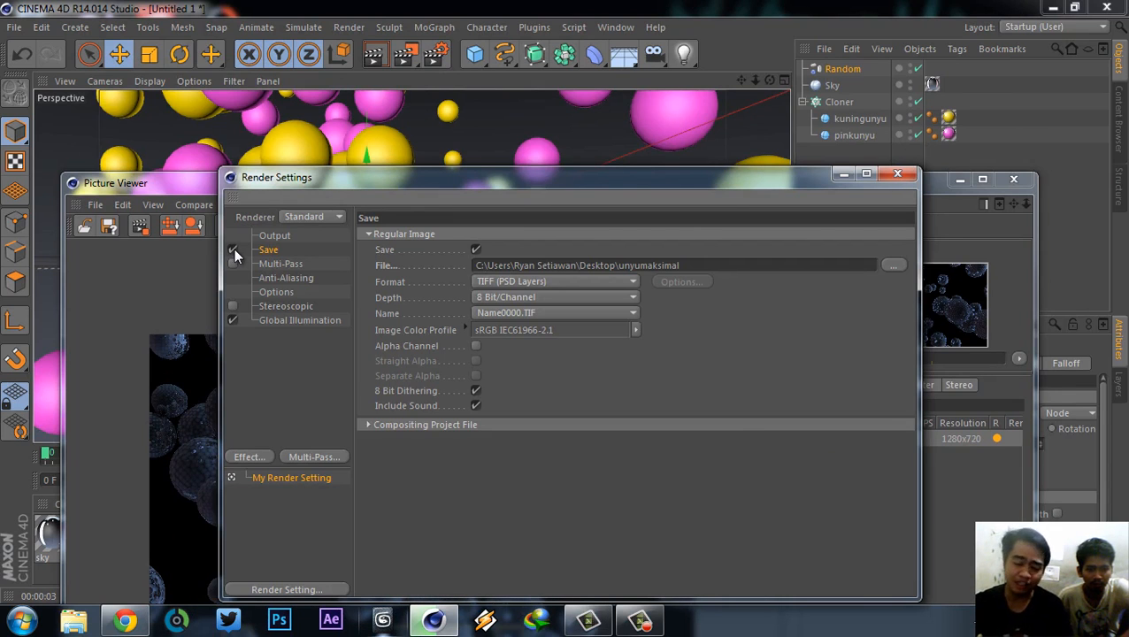
click(191, 183)
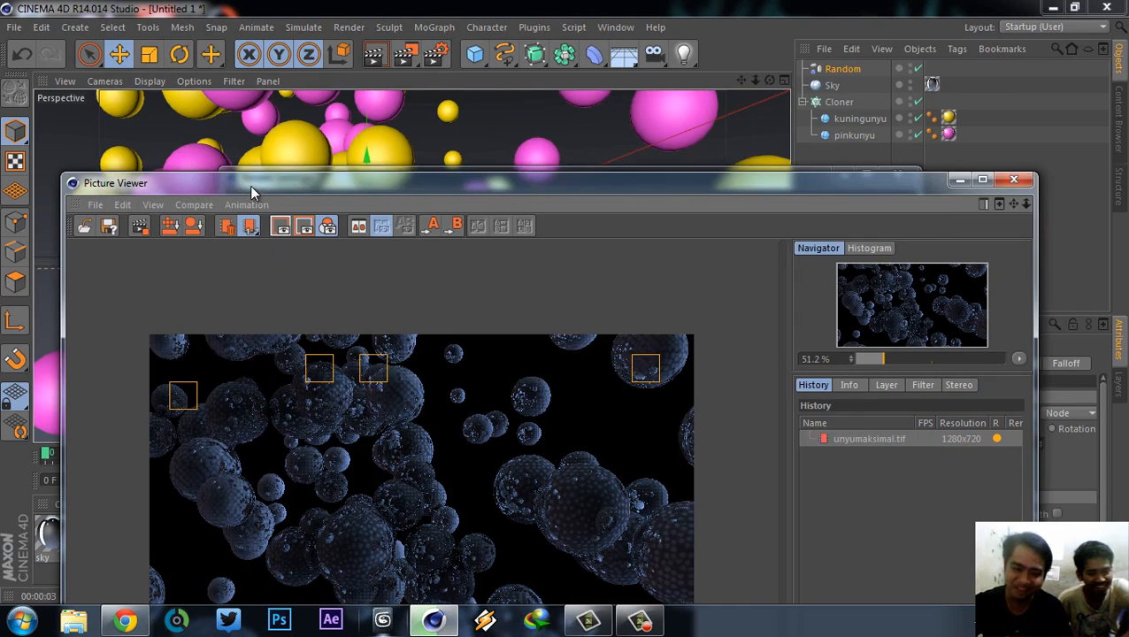
drag(249, 185, 292, 62)
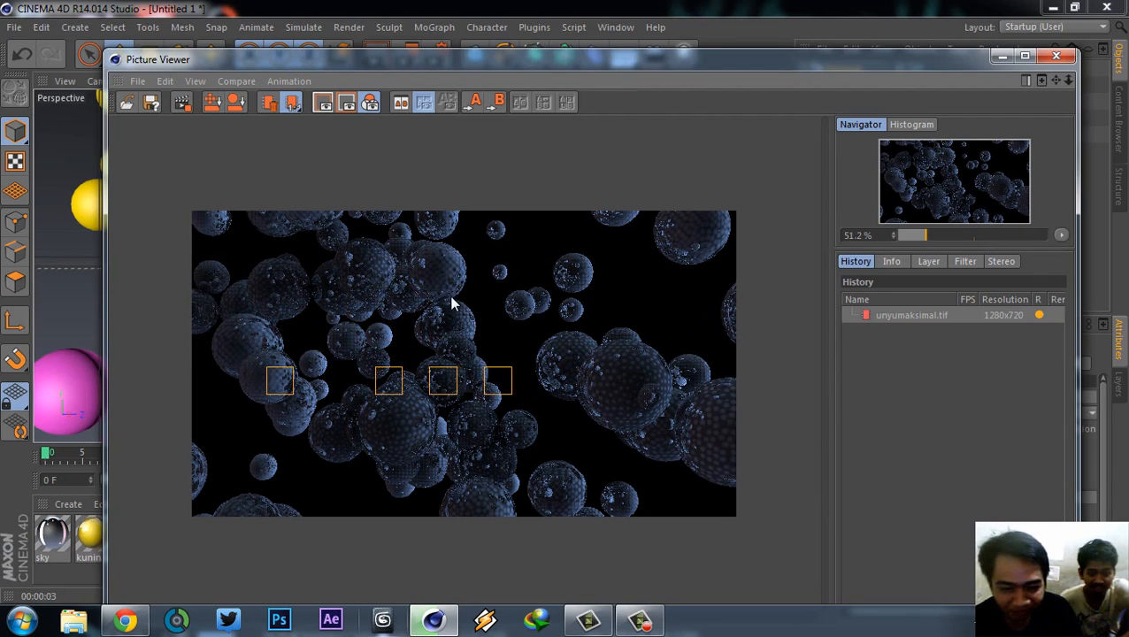
- Look up the Picture Viewer's Save as command without saving, and move the viewer window clear for watching the render
click(138, 81)
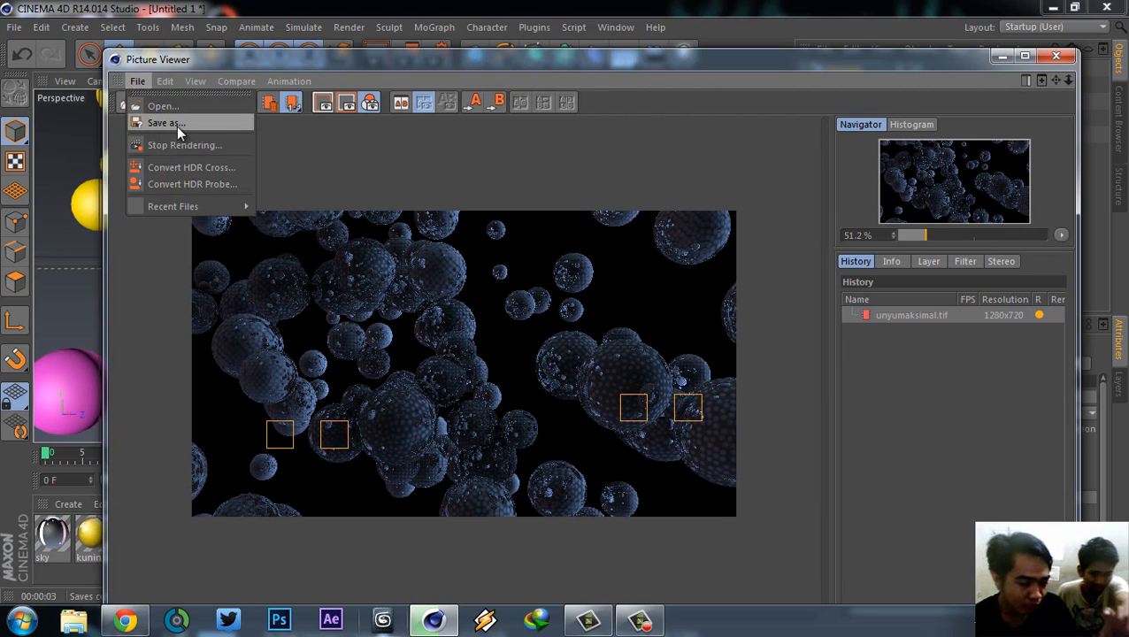
click(489, 59)
drag(597, 63, 562, 33)
- Examine the spheres' reflections up close while the final render pass progresses
scroll(460, 305, up, 1)
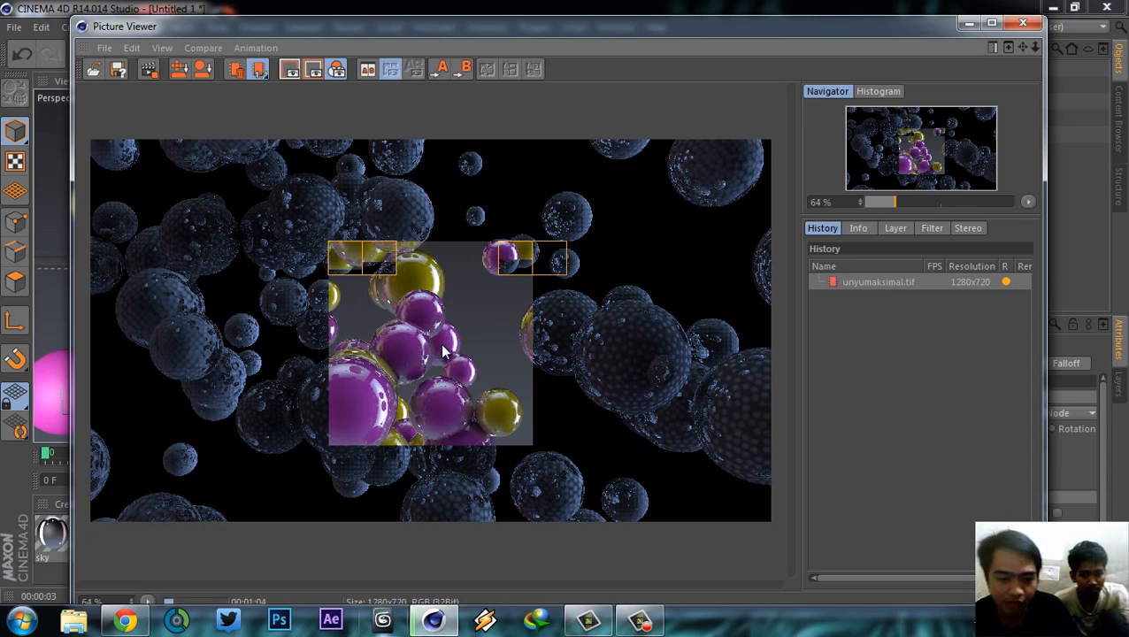
scroll(454, 349, up, 1)
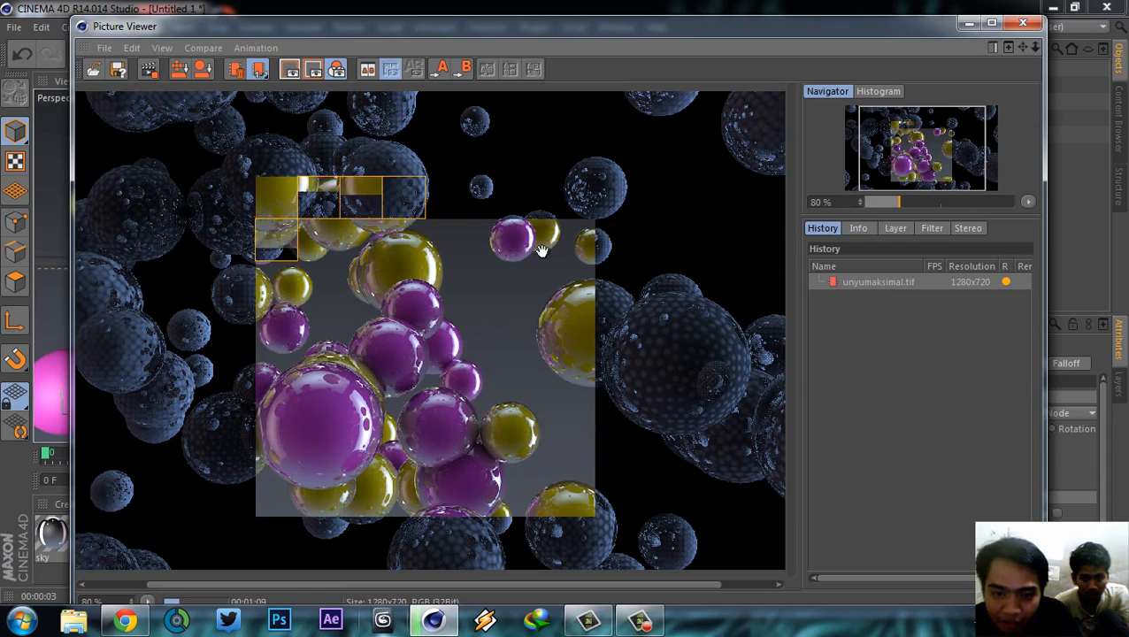
drag(513, 267, 500, 267)
scroll(498, 263, down, 3)
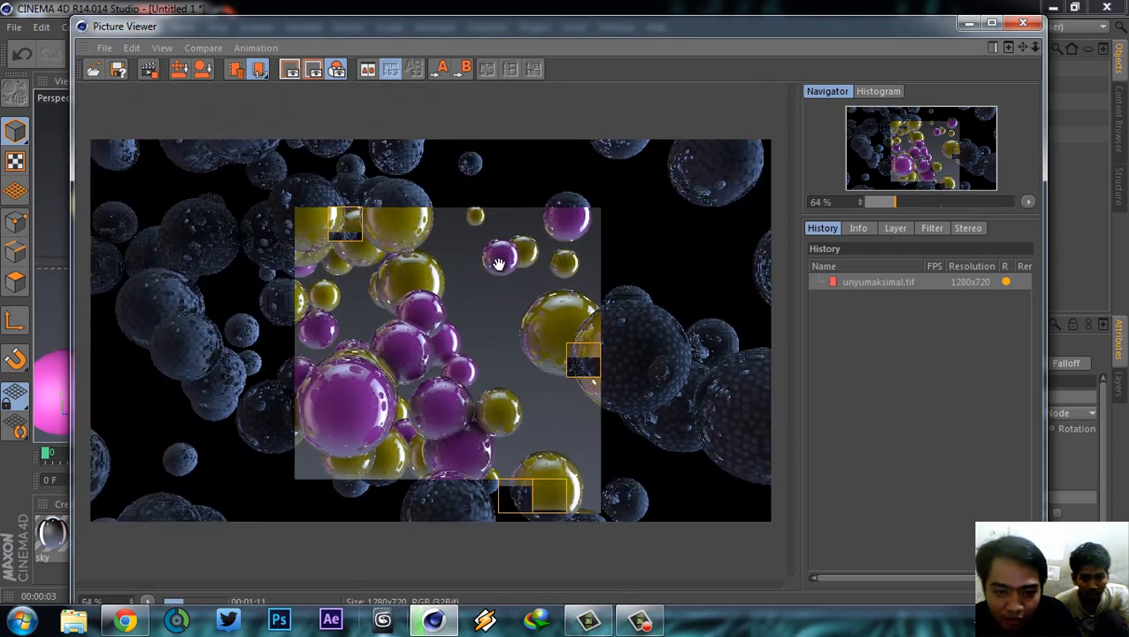
scroll(500, 270, up, 2)
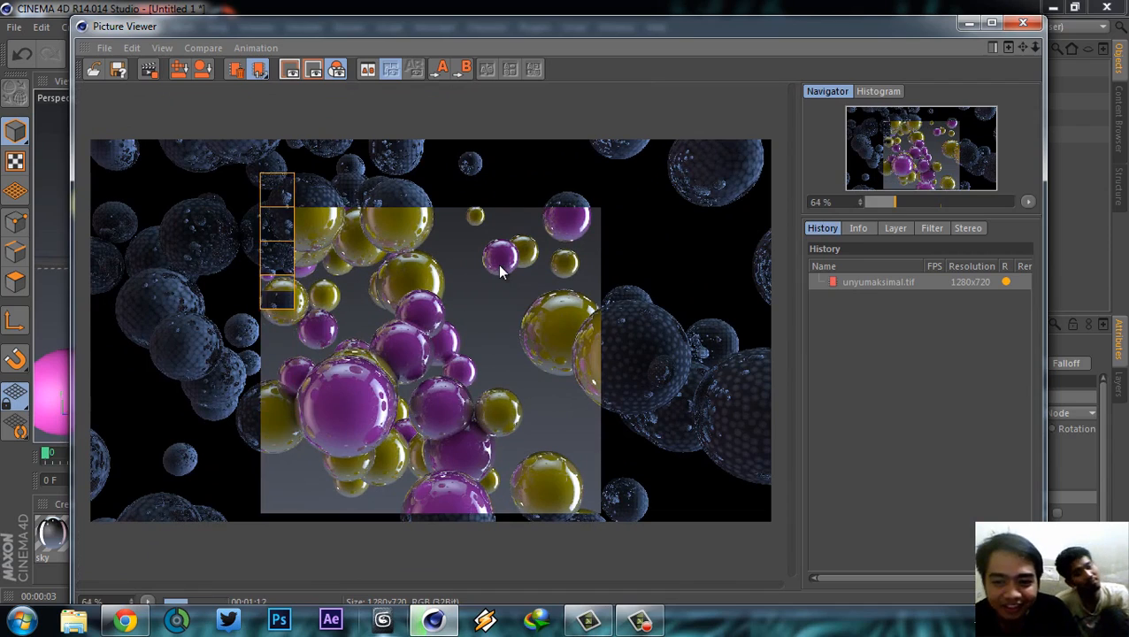
mouse_move(878, 202)
mouse_down()
mouse_move(907, 209)
mouse_move(895, 206)
mouse_up()
drag(895, 159, 898, 161)
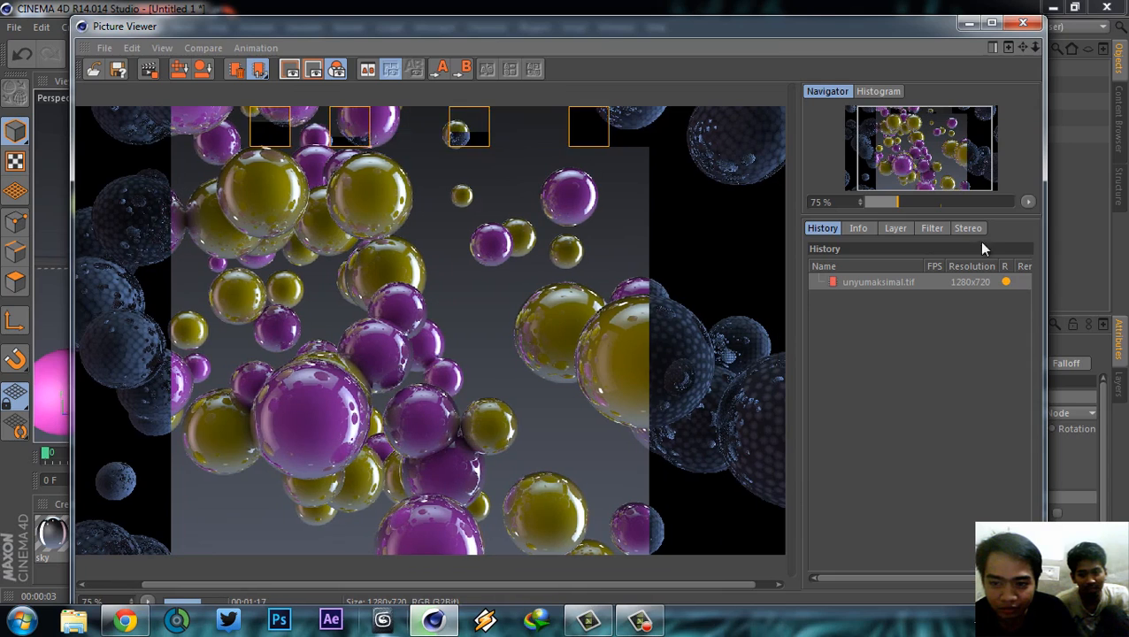
- Fit the render to the screen, inspect its details at 100% and view the whole image again
click(1026, 203)
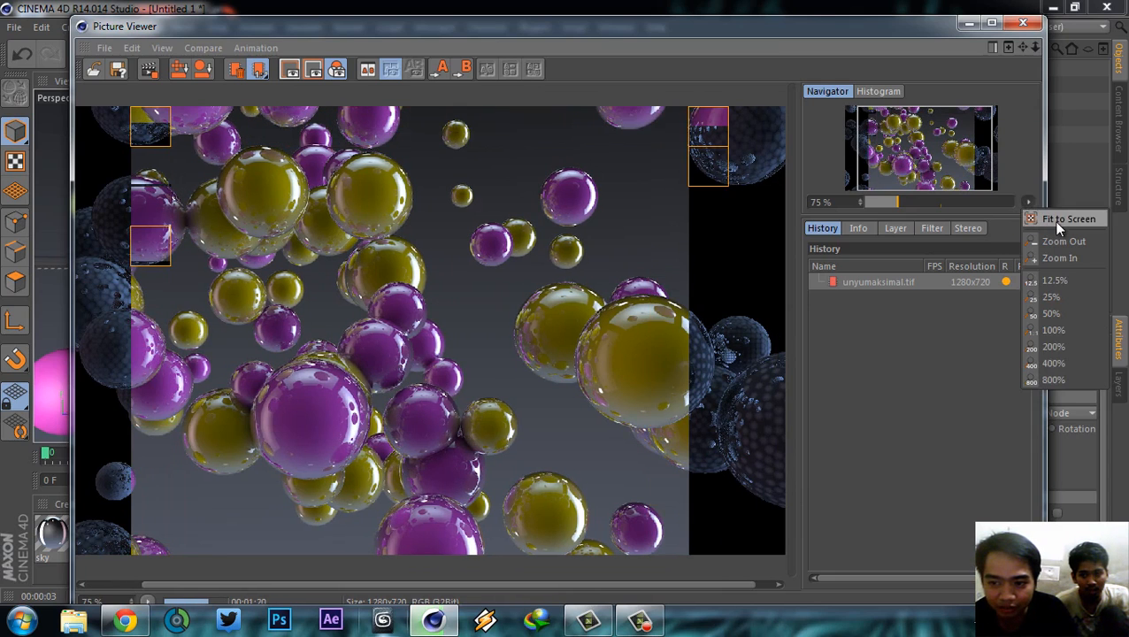
click(1058, 219)
click(1028, 203)
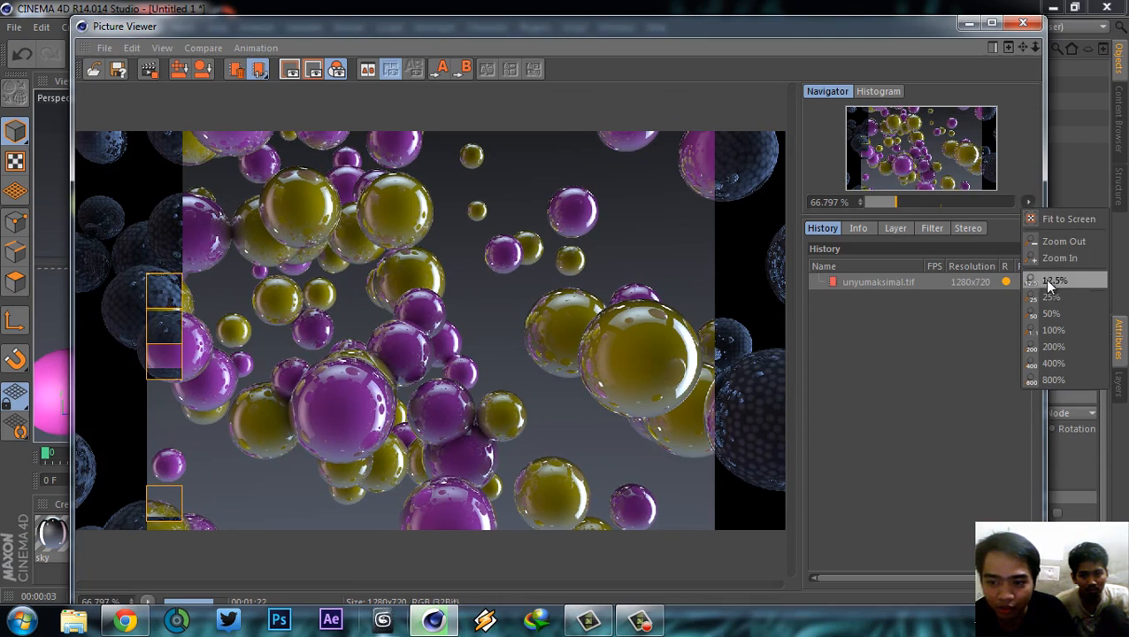
click(1052, 330)
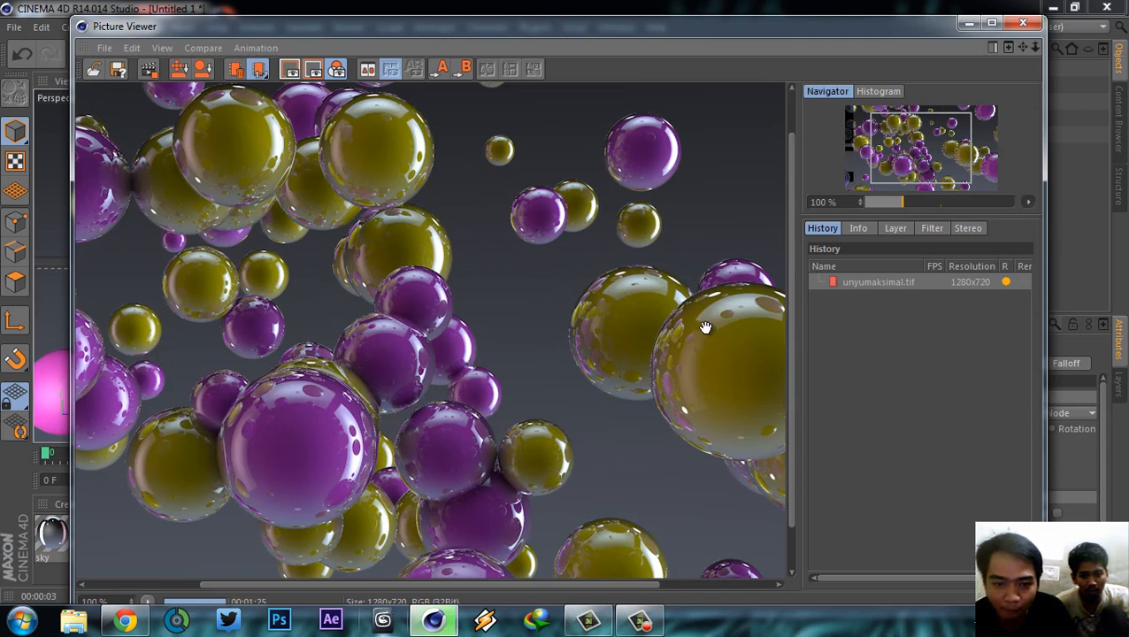
drag(702, 345, 744, 359)
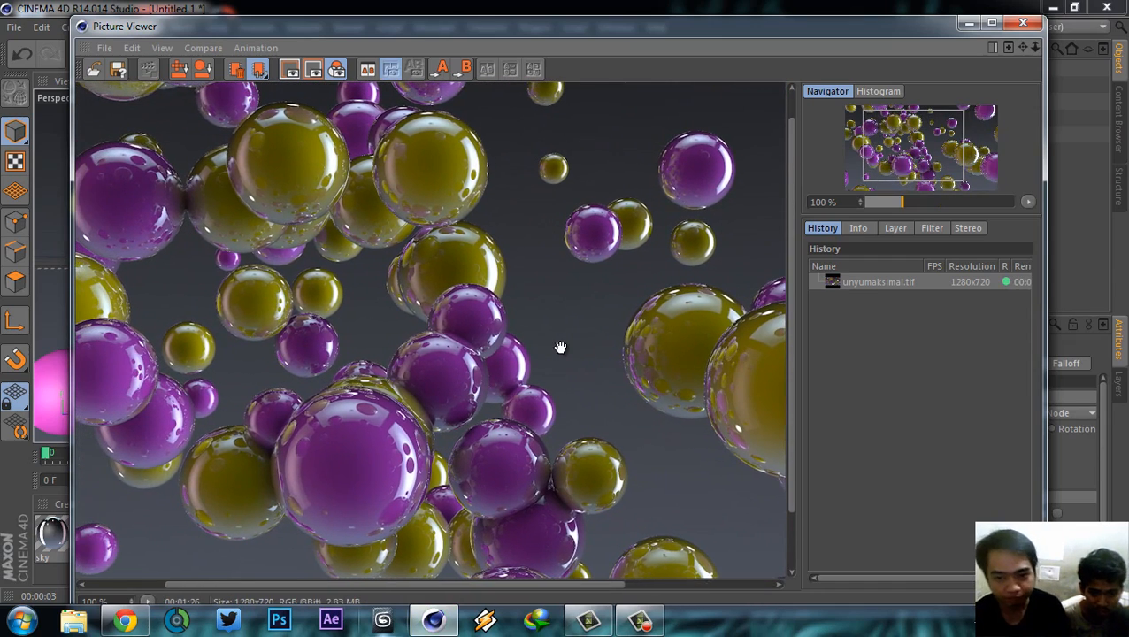
scroll(560, 347, down, 4)
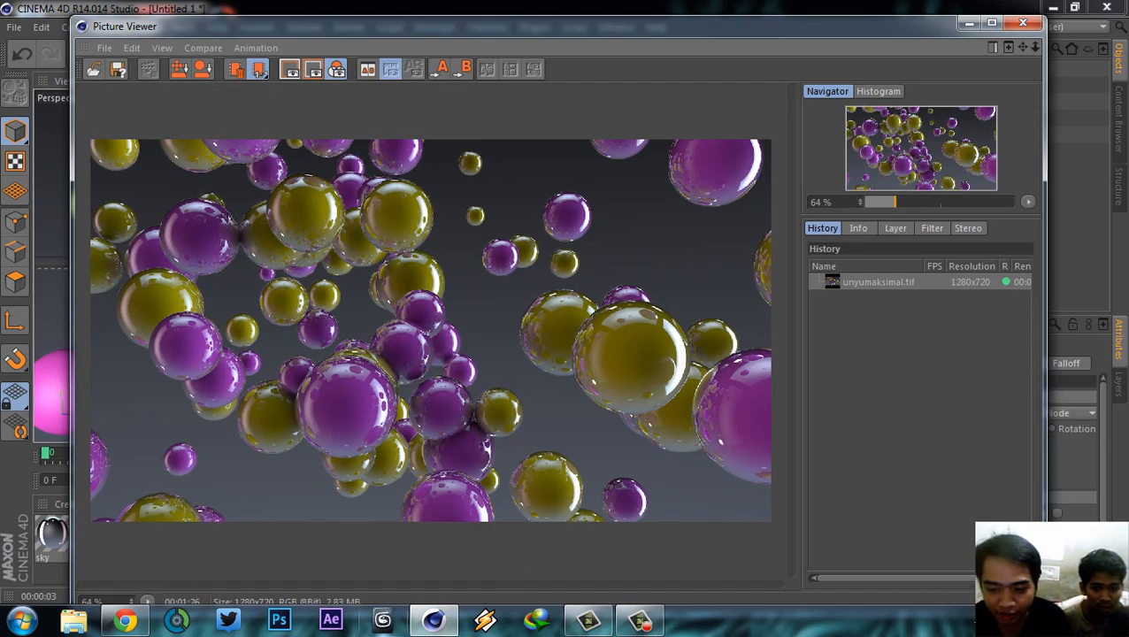
- Open unyumaksimal.tif from the desktop in Picasa Photo Viewer, inspect the saved render and close the viewer
key(super+d)
click(294, 29)
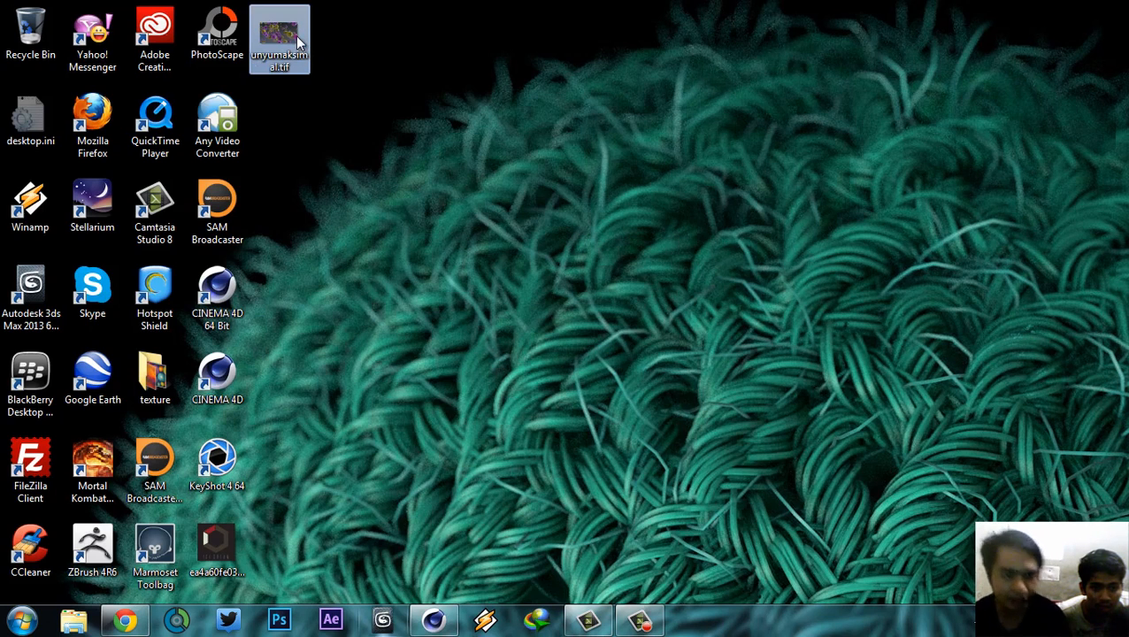
right_click(293, 34)
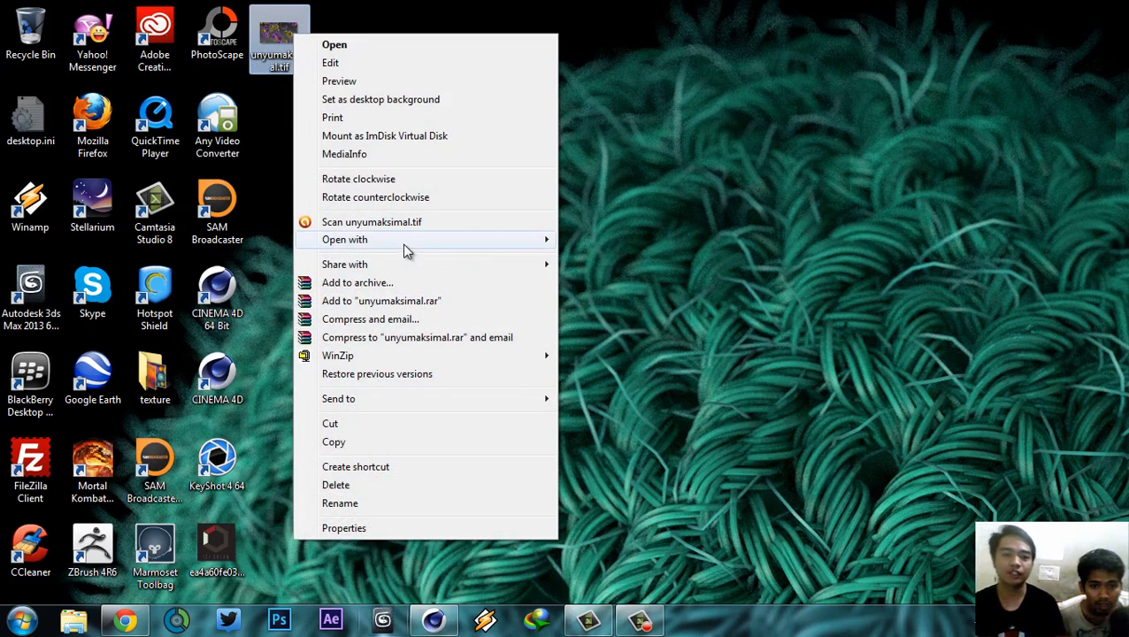
mouse_move(547, 240)
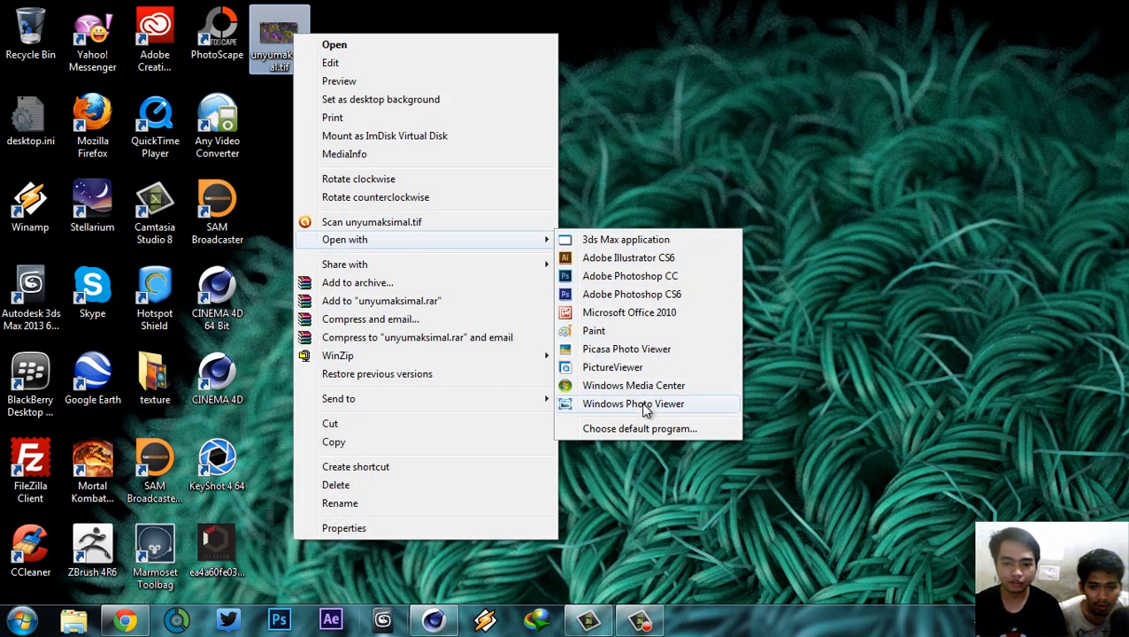
click(621, 349)
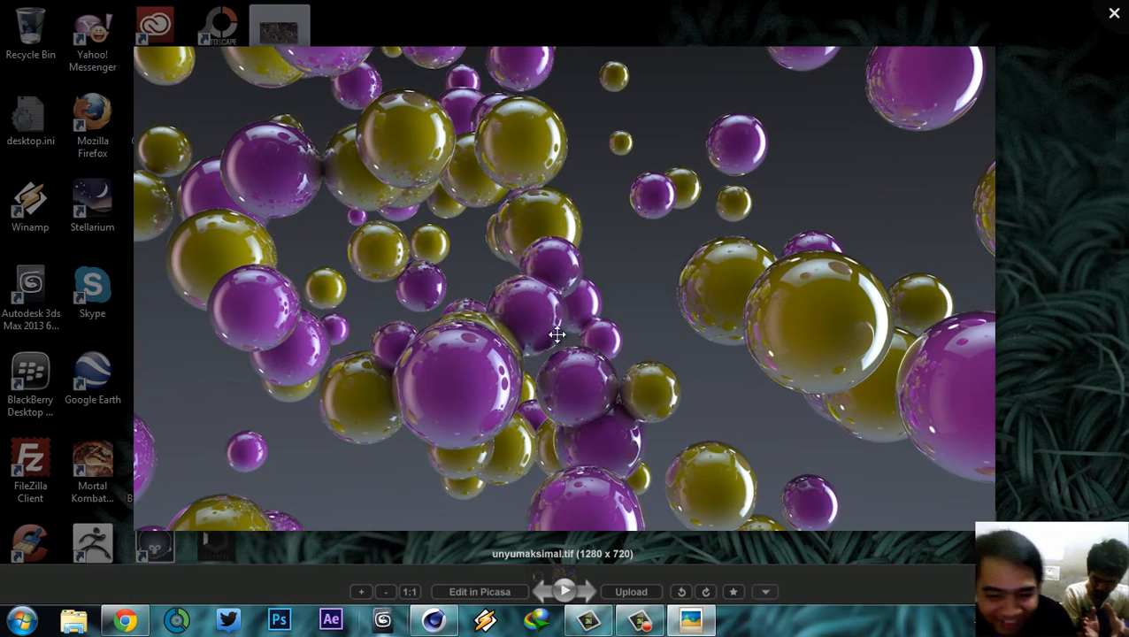
drag(561, 203, 579, 217)
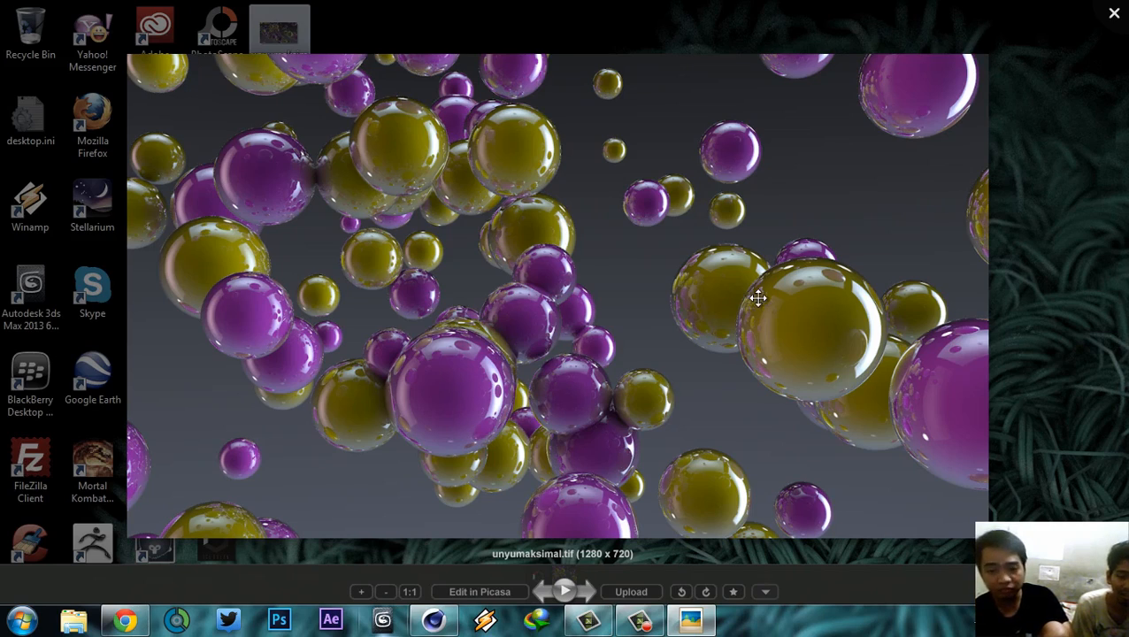
click(1117, 13)
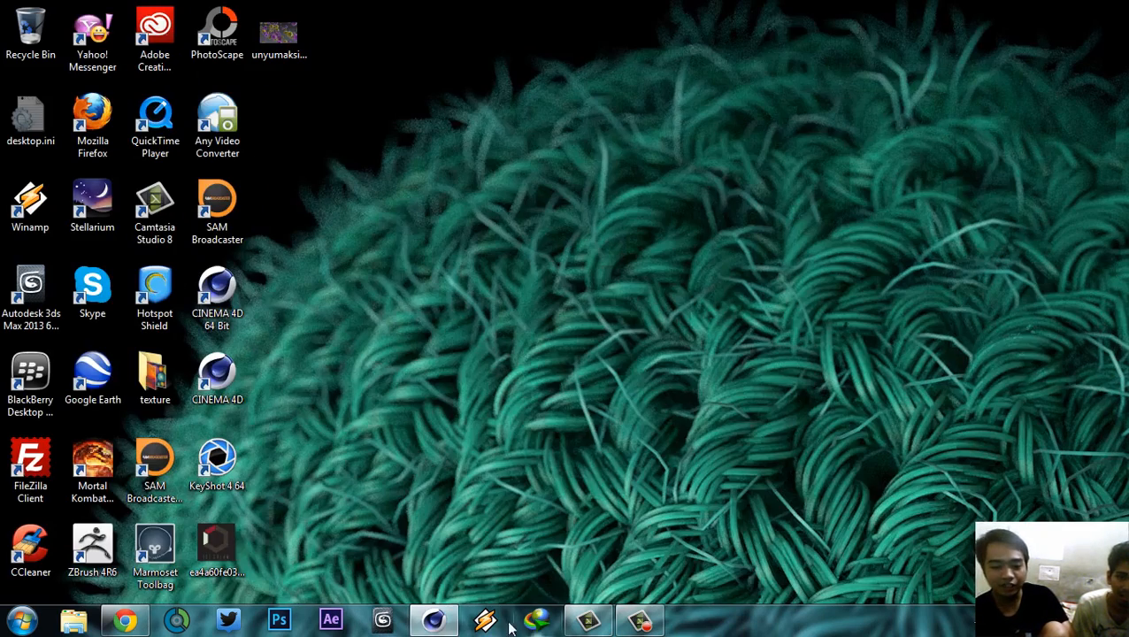
- Switch back to Cinema 4D, close the Render Settings and select the pinkunyu sphere under the Cloner
click(433, 621)
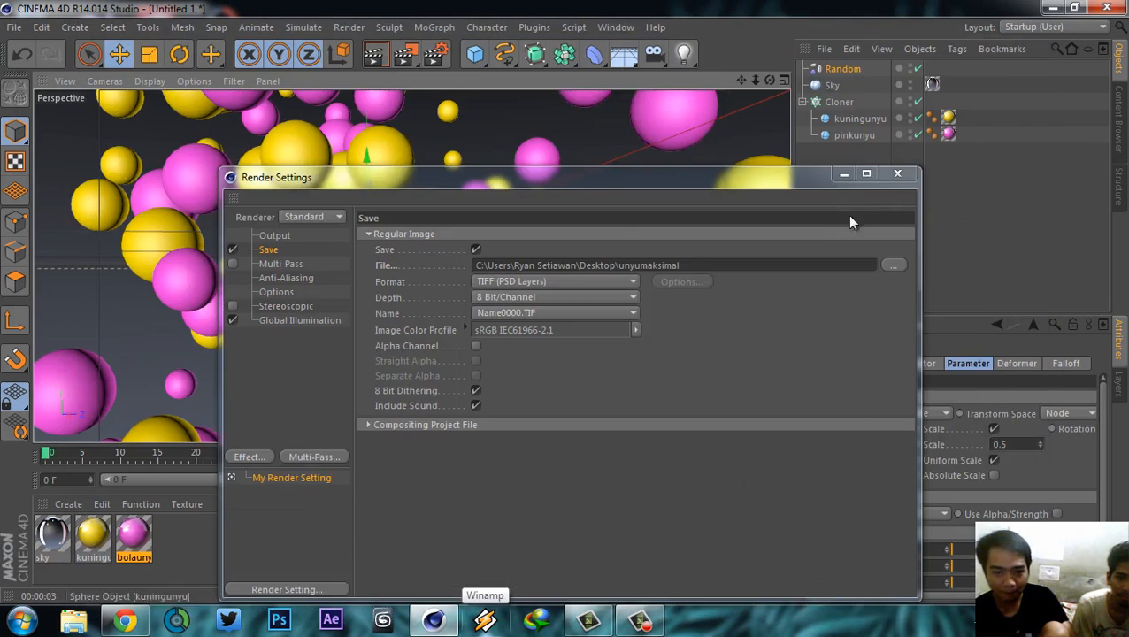
click(897, 174)
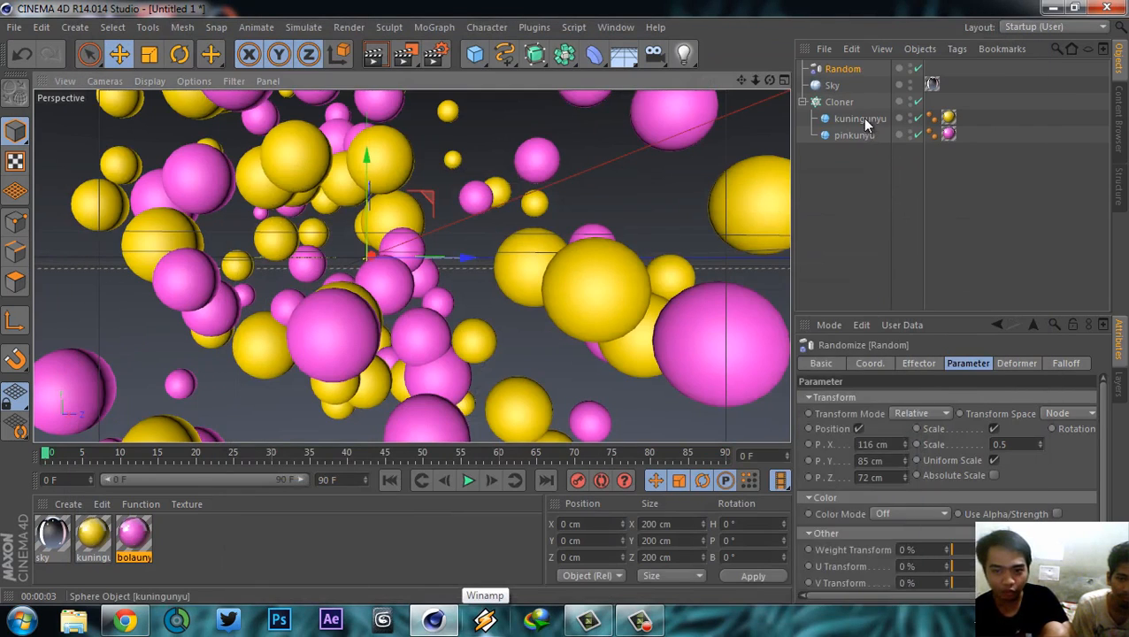
click(861, 118)
click(854, 135)
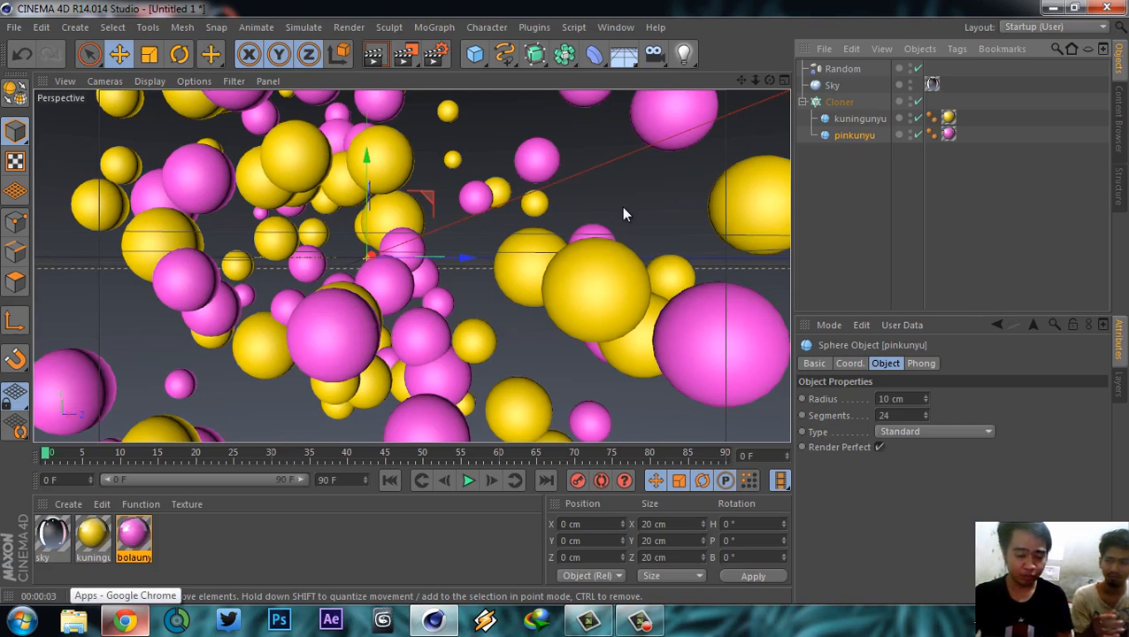
- Show unyumaksimal.tif from the desktop again in Picasa Photo Viewer, close it and return to Cinema 4D
key(super+d)
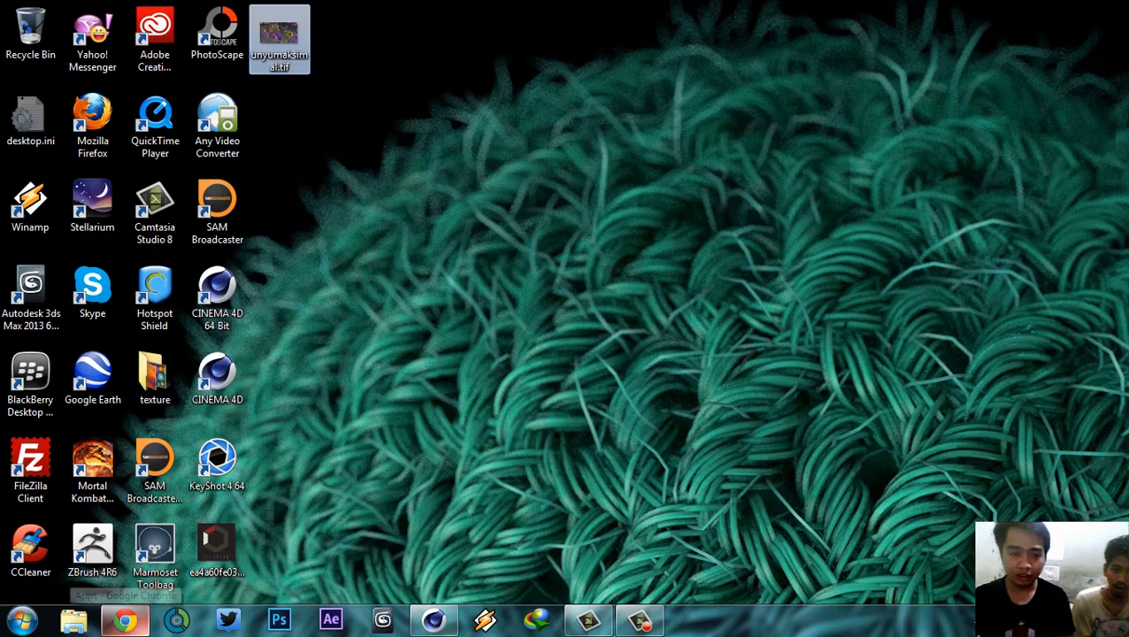
right_click(274, 35)
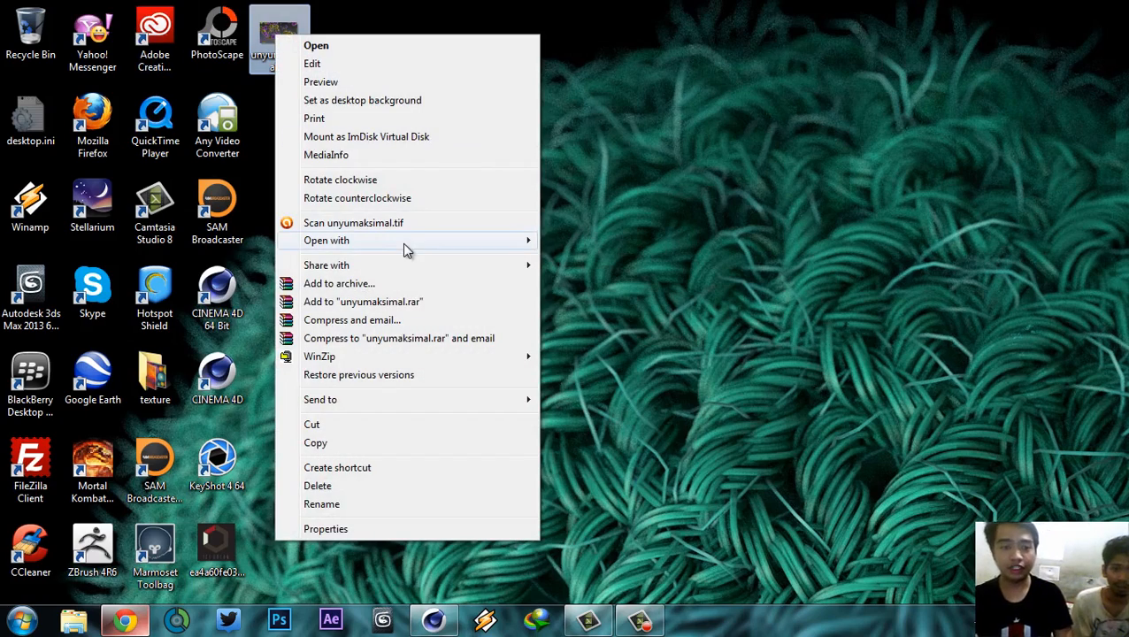
mouse_move(402, 242)
click(604, 350)
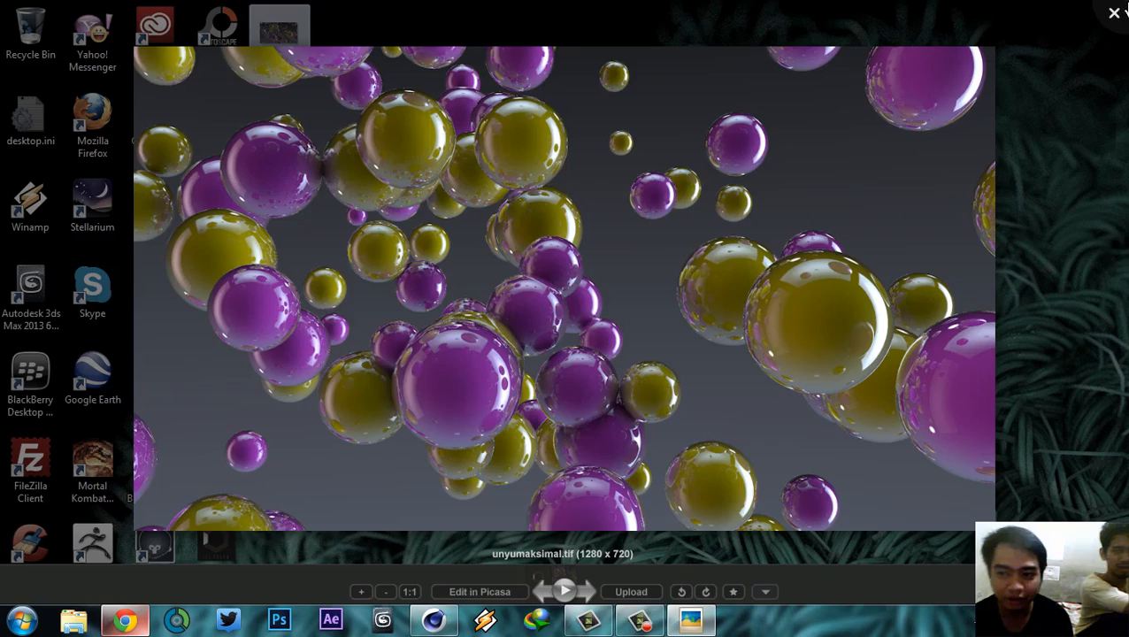
click(1117, 13)
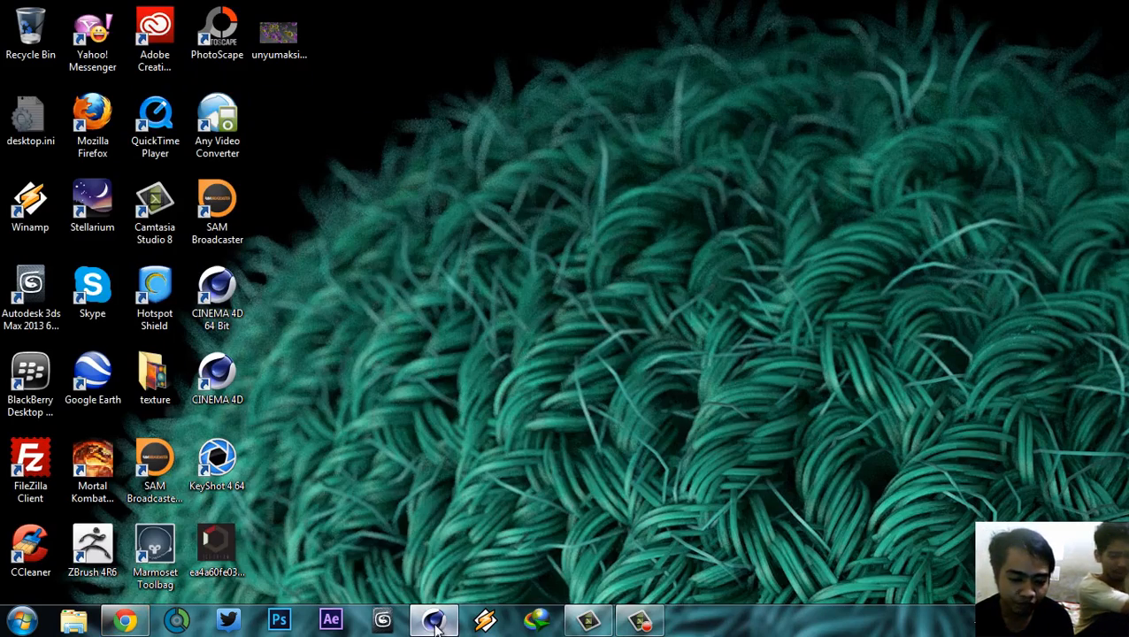
click(435, 620)
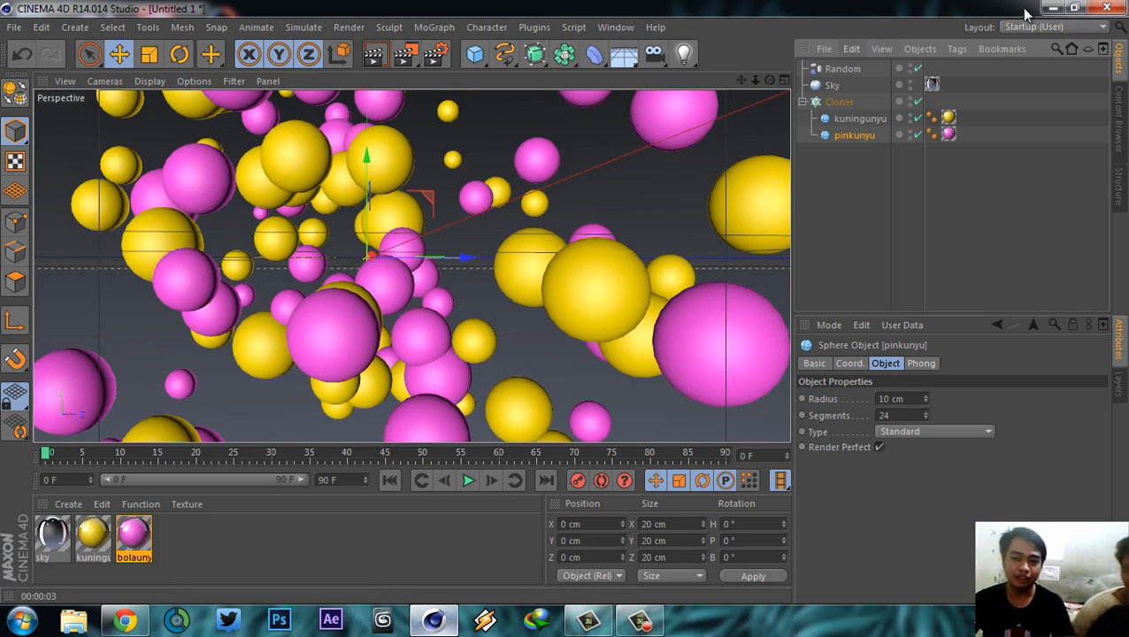
- Switch to Photoshop, open unyumaksimal.tif from the desktop in it and maximize the program window
click(1052, 8)
click(281, 622)
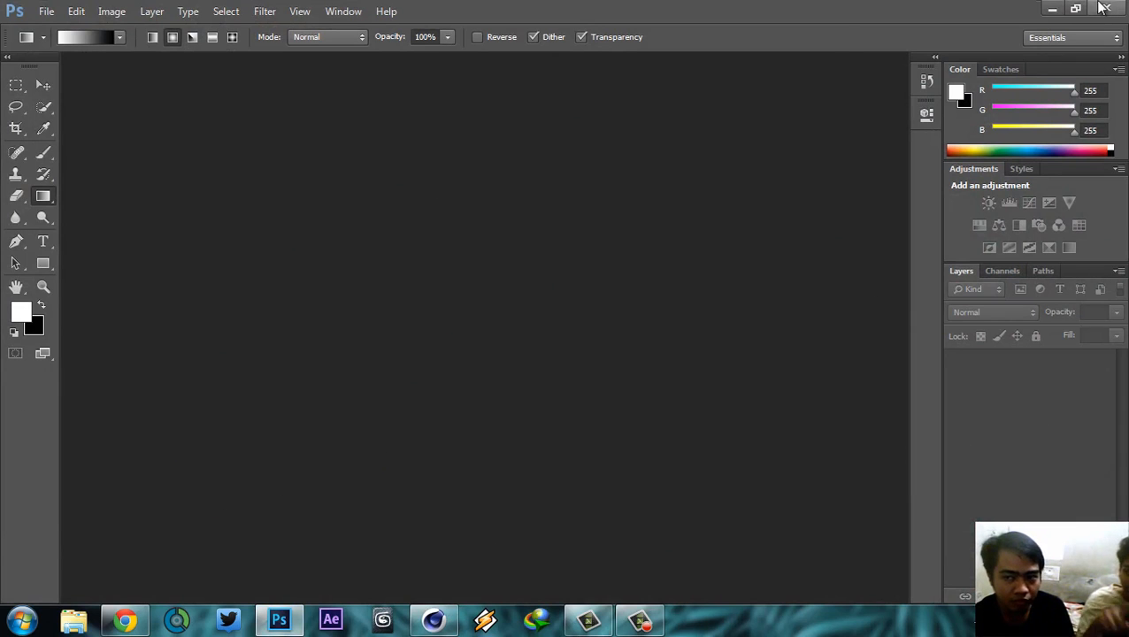
click(1052, 8)
click(278, 624)
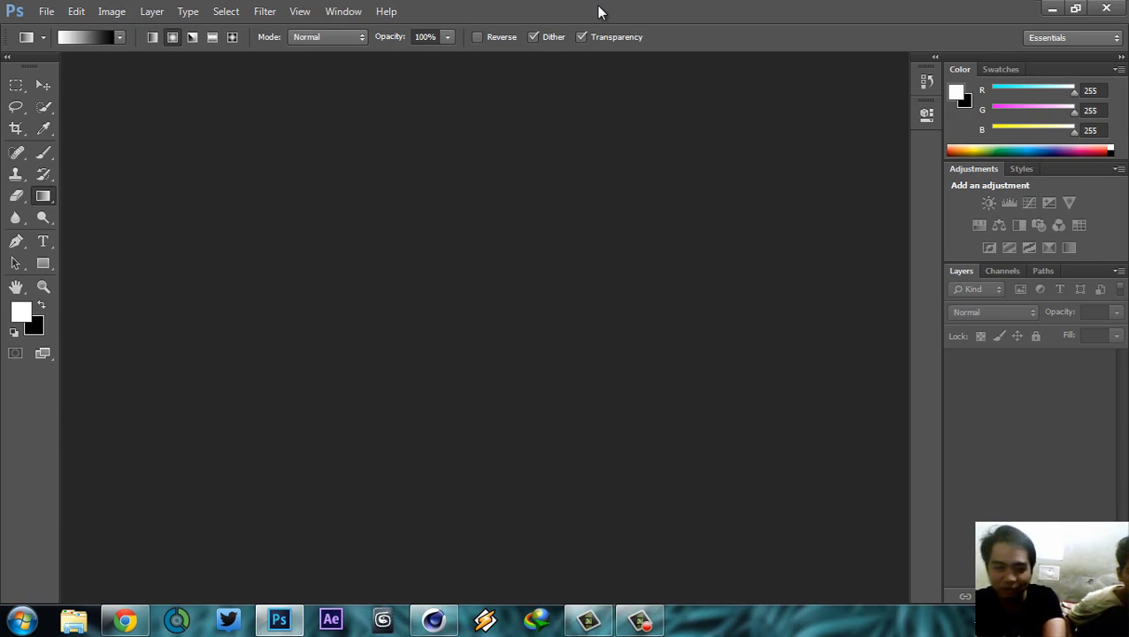
drag(598, 12, 843, 78)
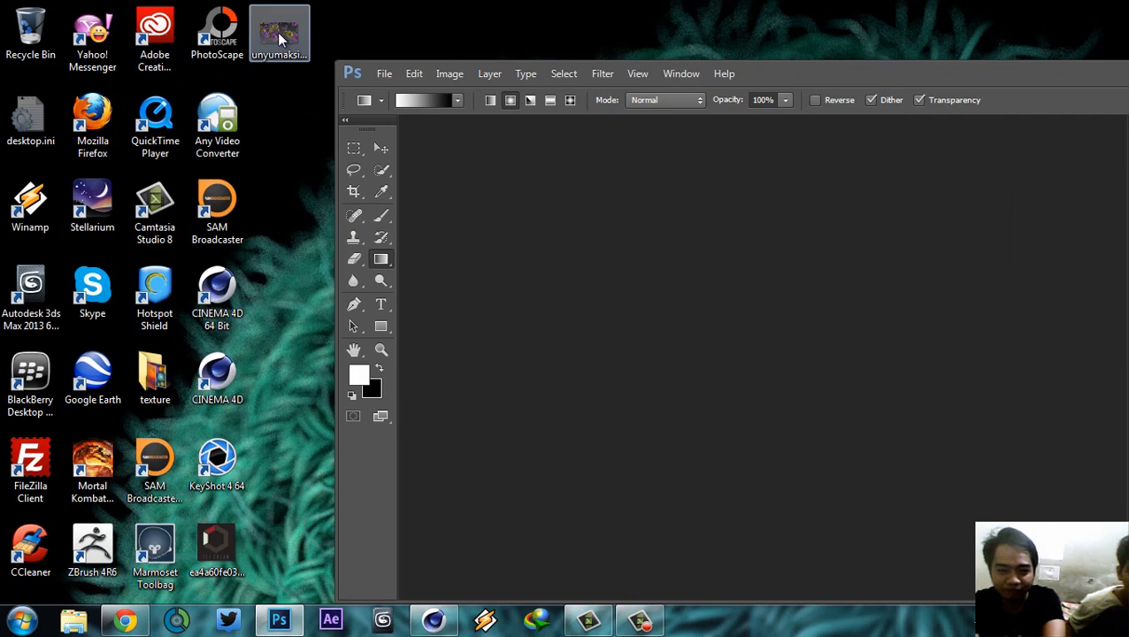
drag(277, 36, 536, 263)
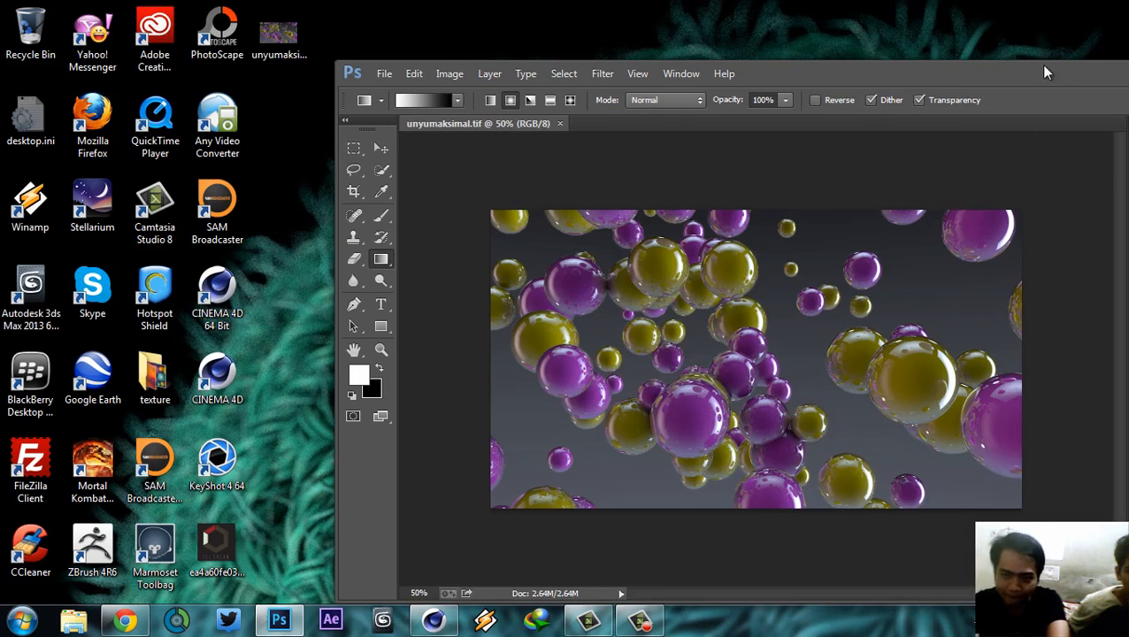
drag(1039, 69, 982, 62)
double_click(982, 65)
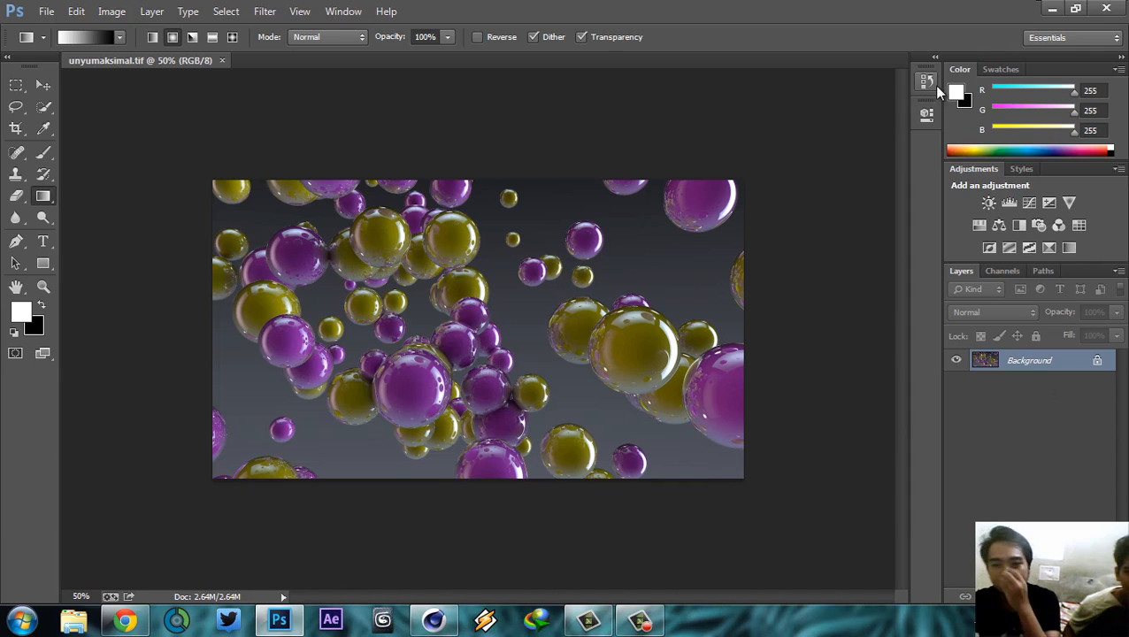
- Add a Curves adjustment layer above the Background and shape its RGB curve into an S that brightens midtones and highlights and deepens shadows
key(z)
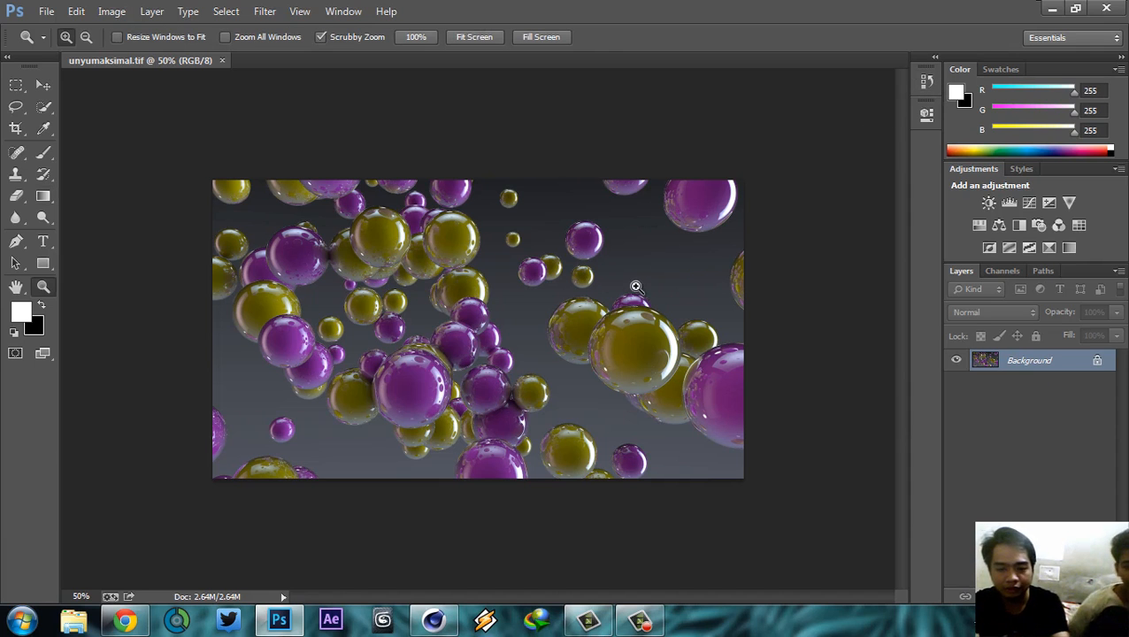
drag(537, 286, 546, 295)
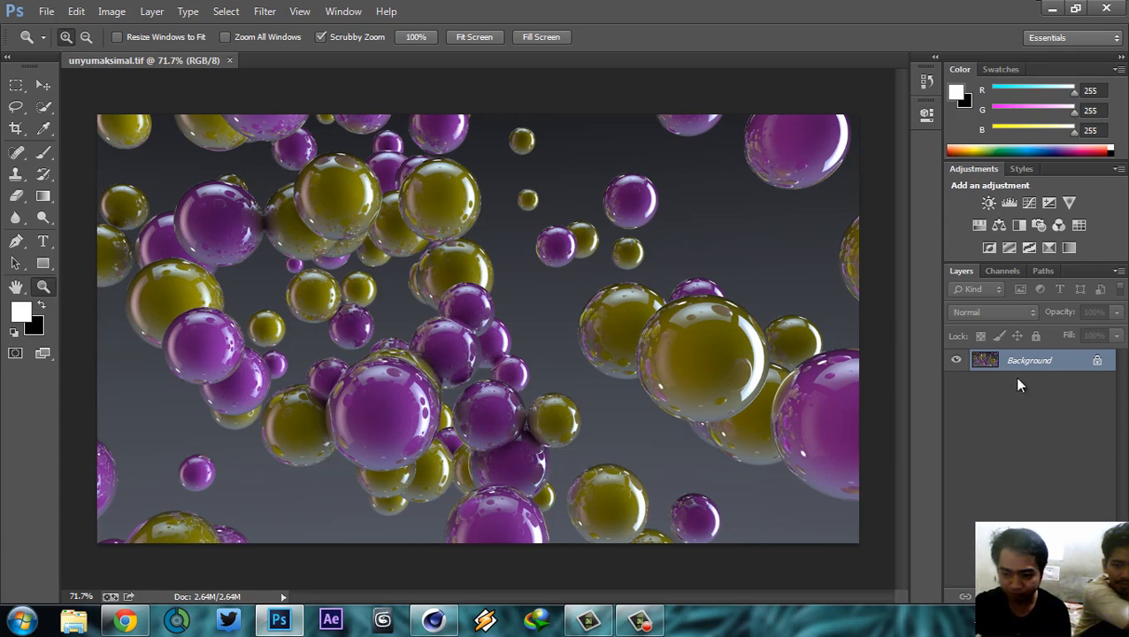
click(1028, 202)
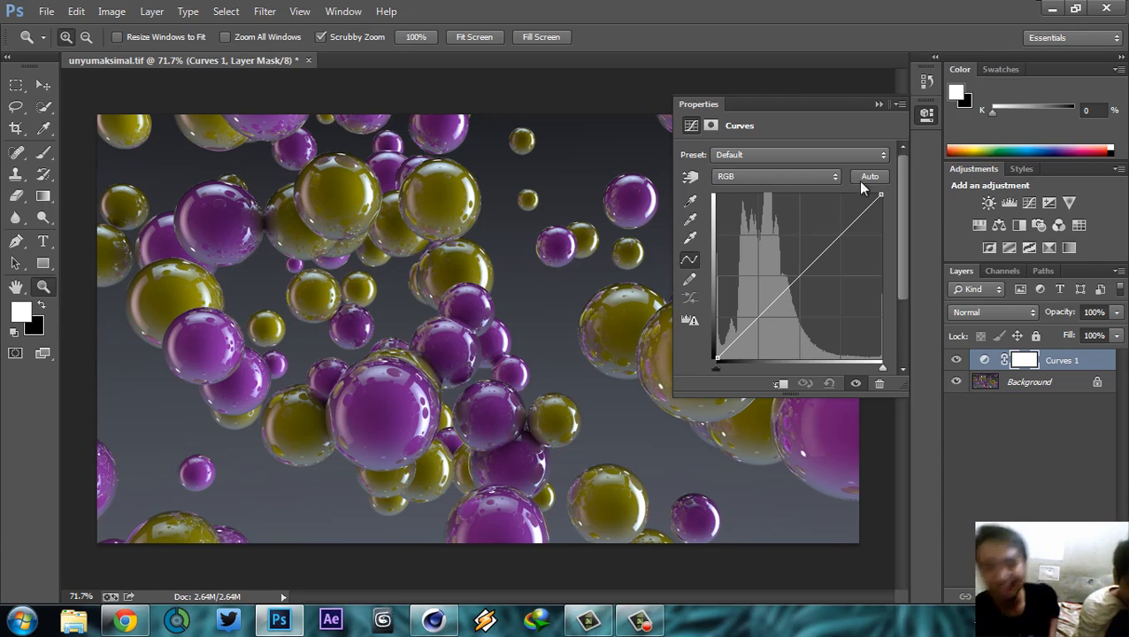
drag(847, 228, 825, 216)
drag(766, 276, 770, 267)
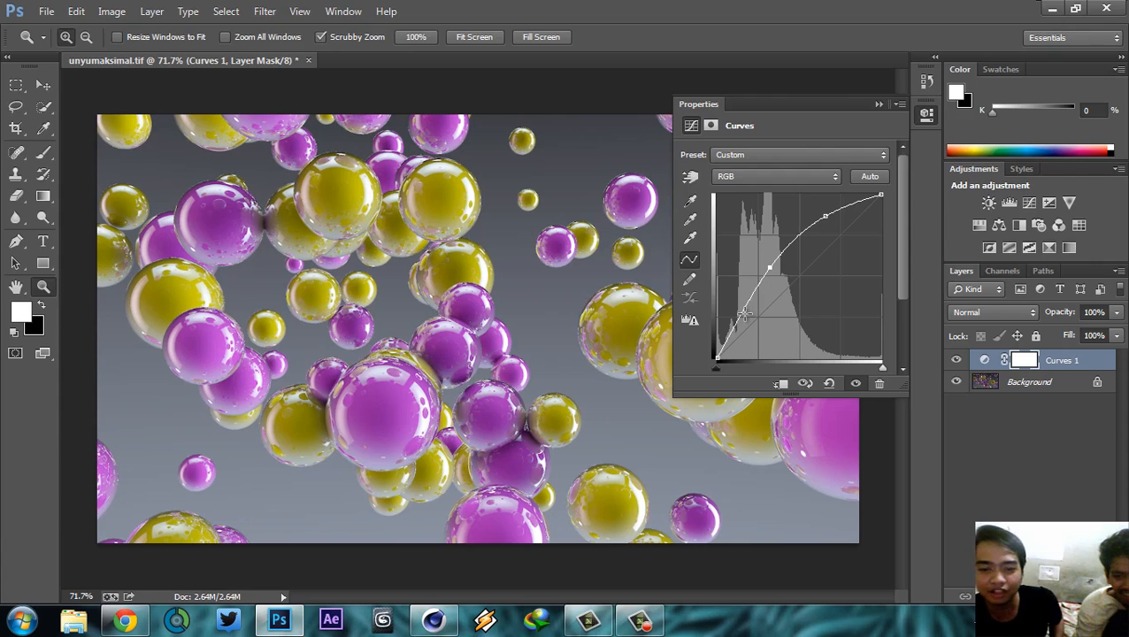
drag(732, 324, 743, 319)
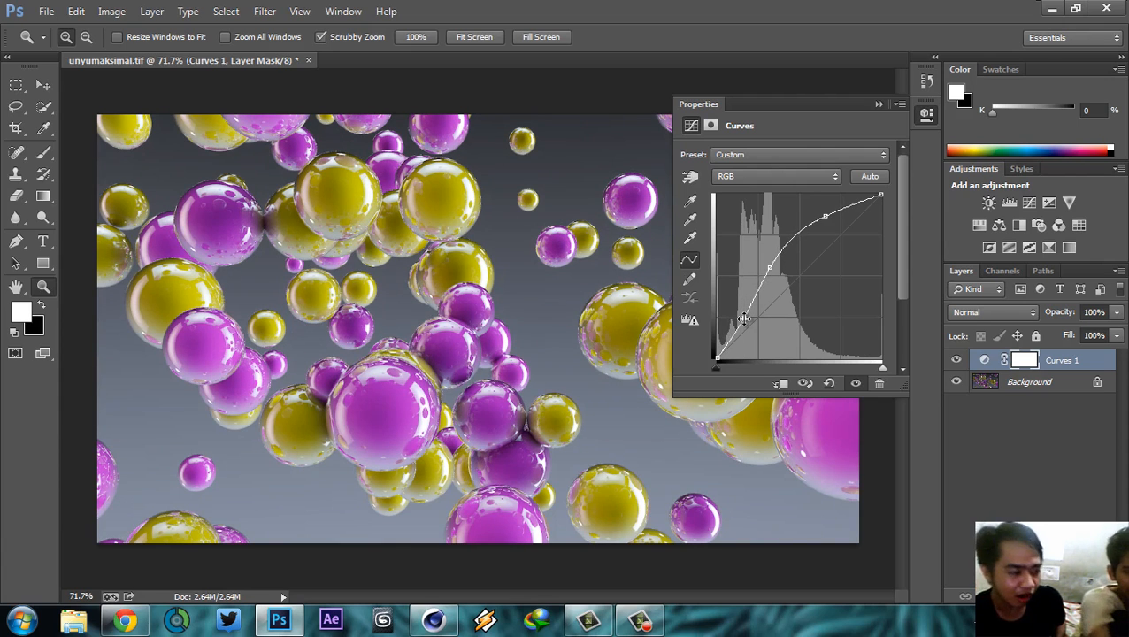
mouse_move(743, 319)
mouse_down()
mouse_move(738, 292)
mouse_move(749, 319)
mouse_up()
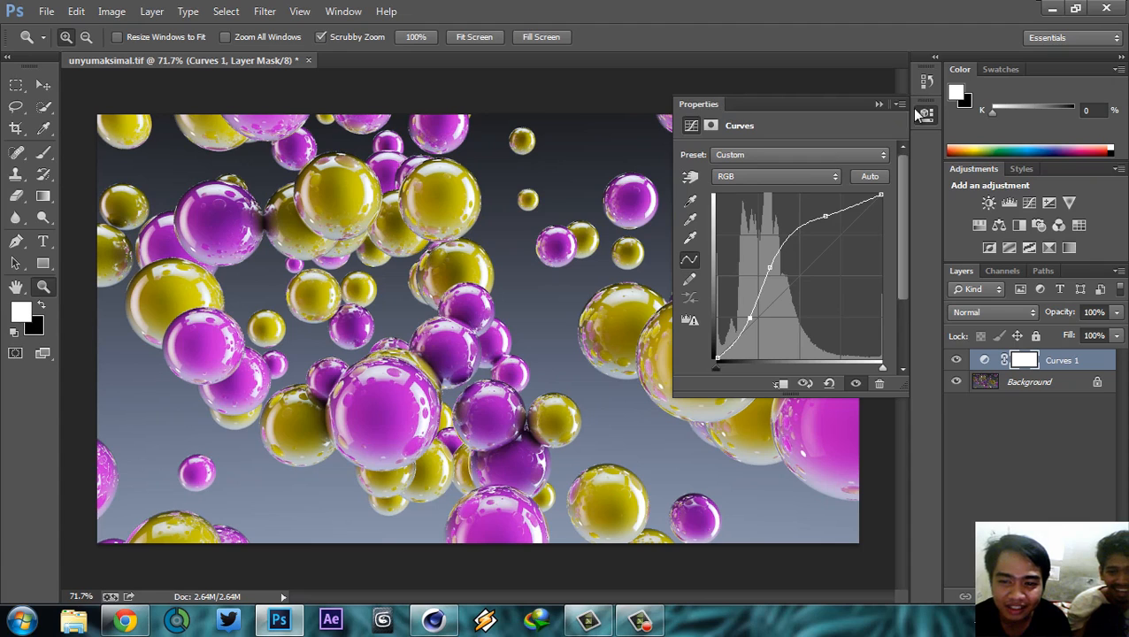
click(879, 105)
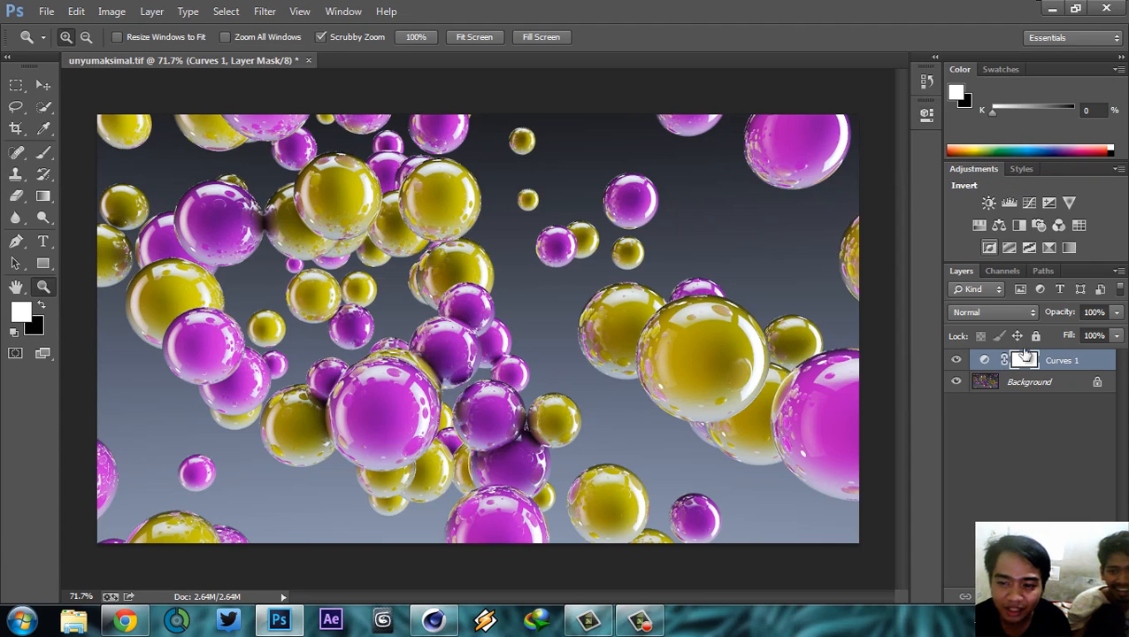
- Compare the image with and without the Curves adjustment, briefly checking Cinema 4D in between
click(956, 361)
click(956, 362)
click(956, 361)
click(957, 361)
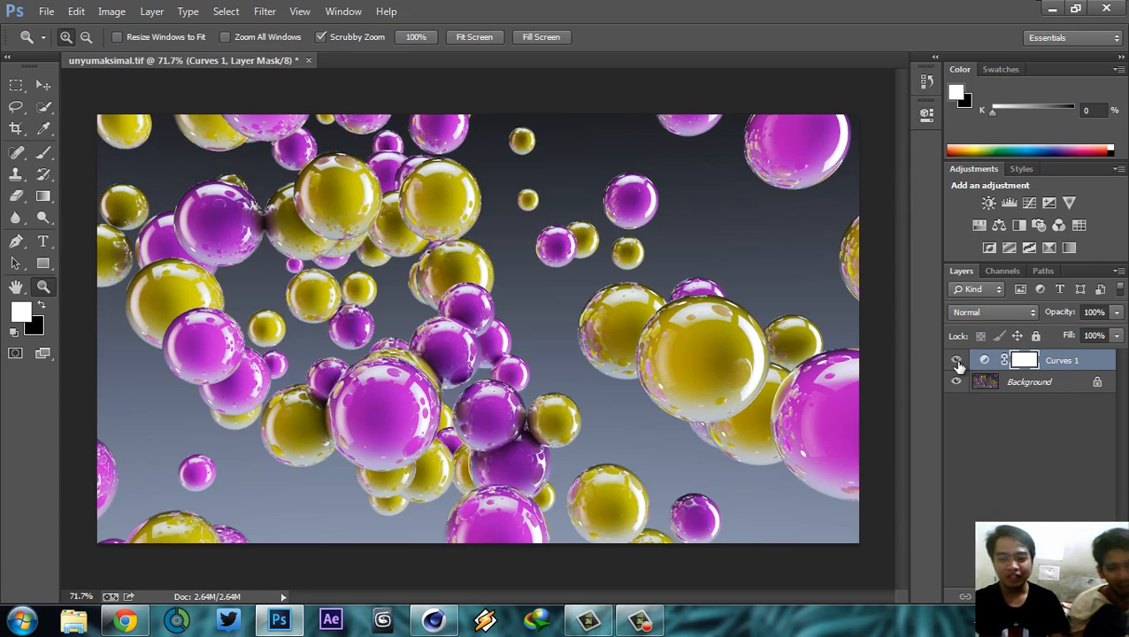
click(433, 620)
click(1055, 7)
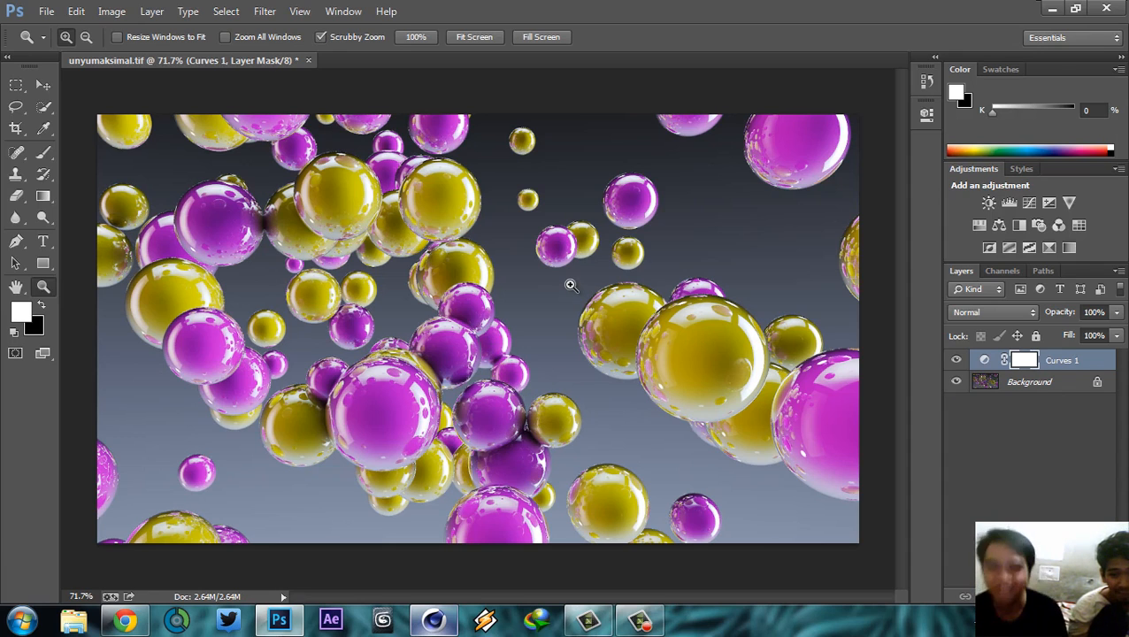
click(955, 361)
click(956, 360)
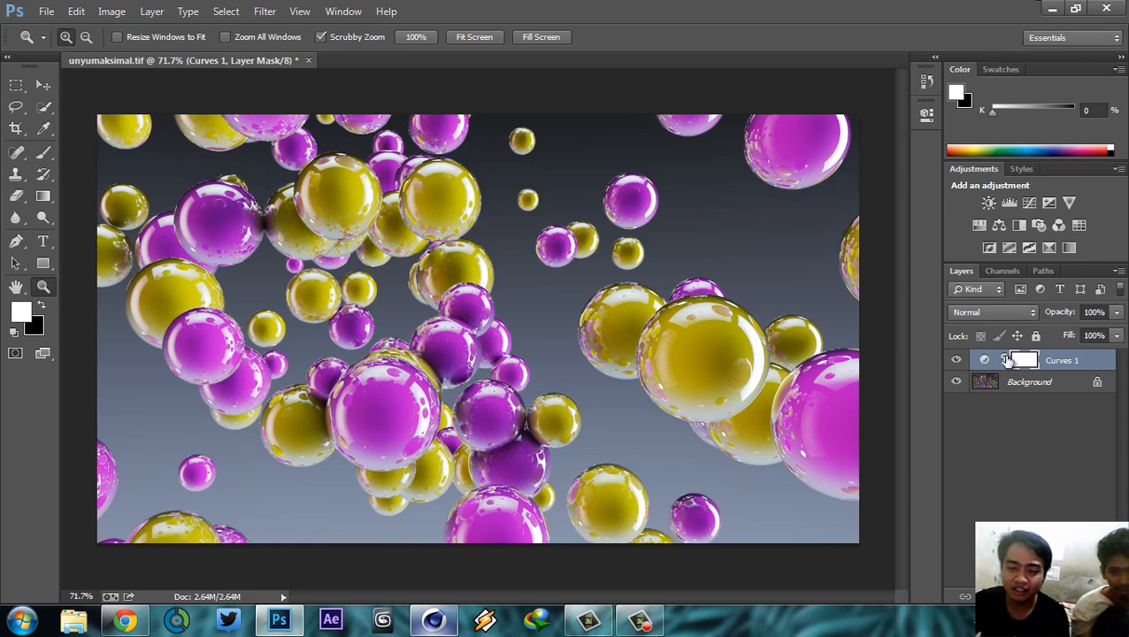
- Try the Linear Burn, Color Dodge and Vivid Light blend modes on the Curves layer and return it to Normal
click(1030, 314)
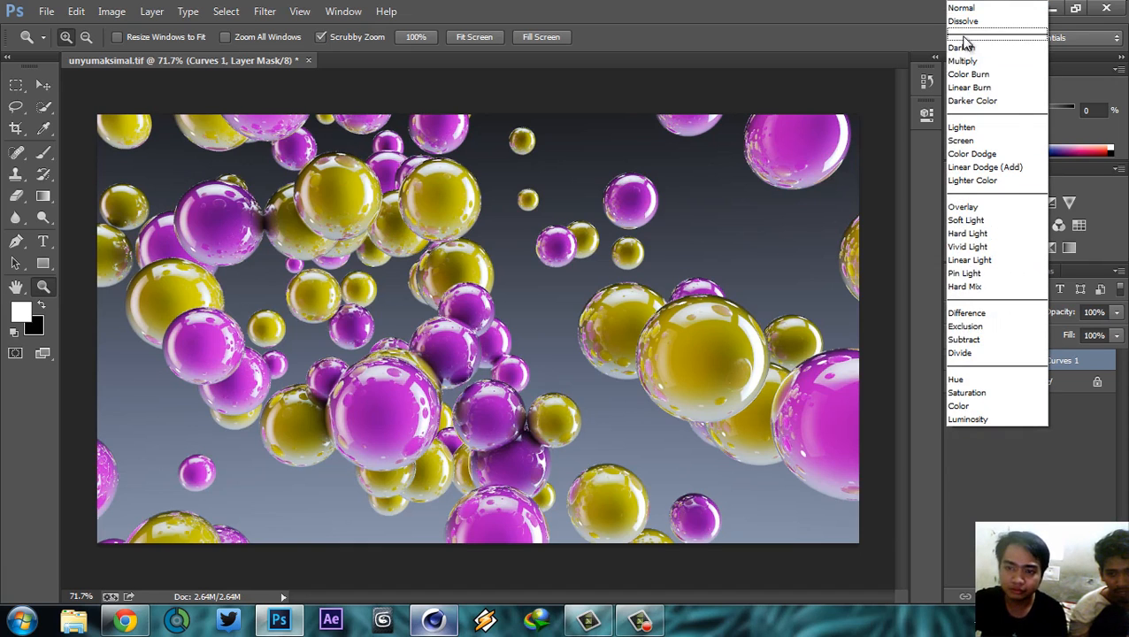
click(969, 87)
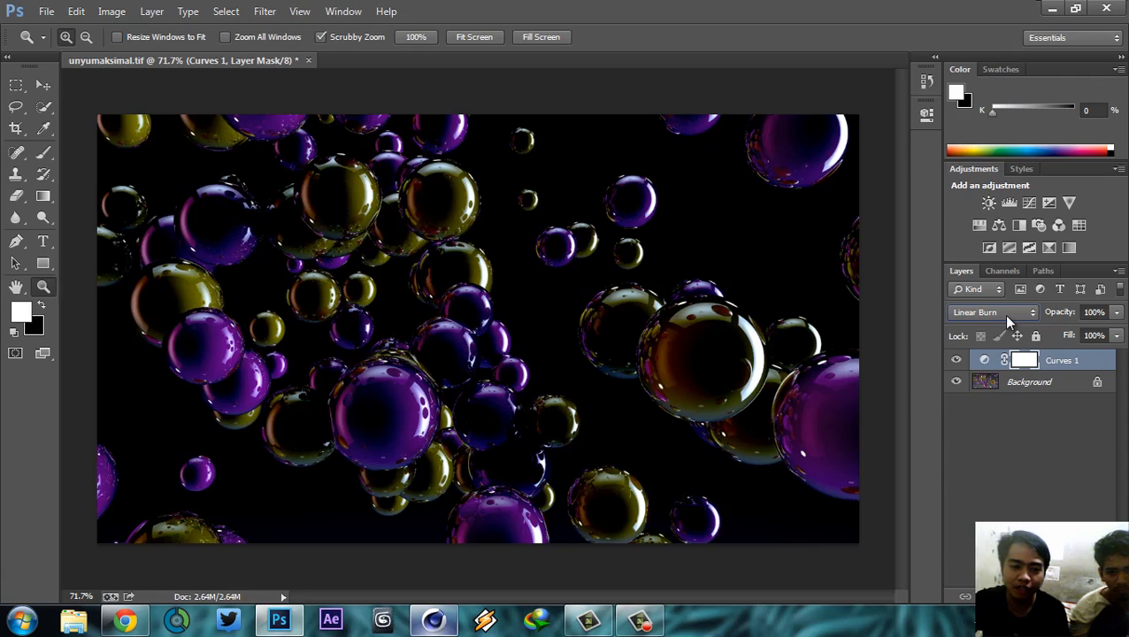
scroll(1003, 314, down, 4)
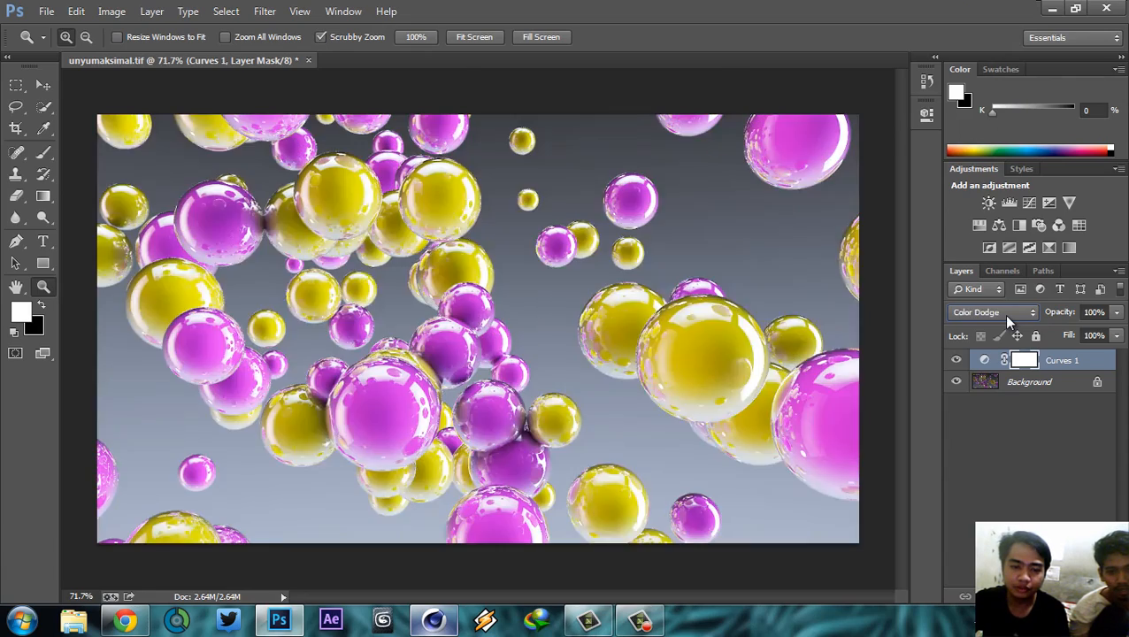
scroll(1003, 315, down, 6)
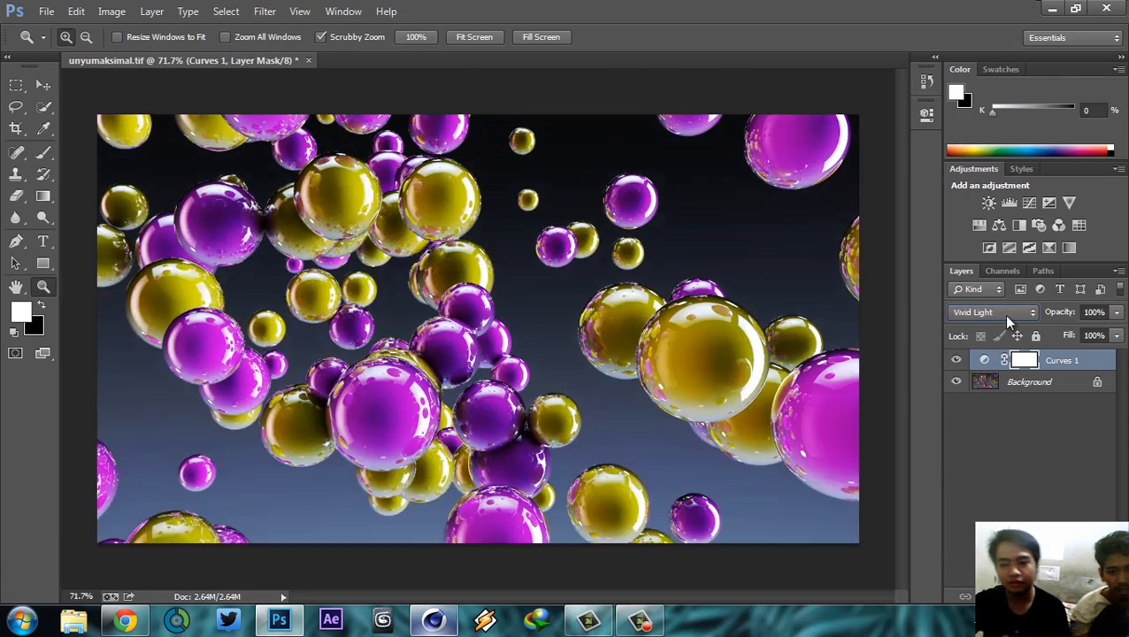
scroll(1002, 314, down, 1)
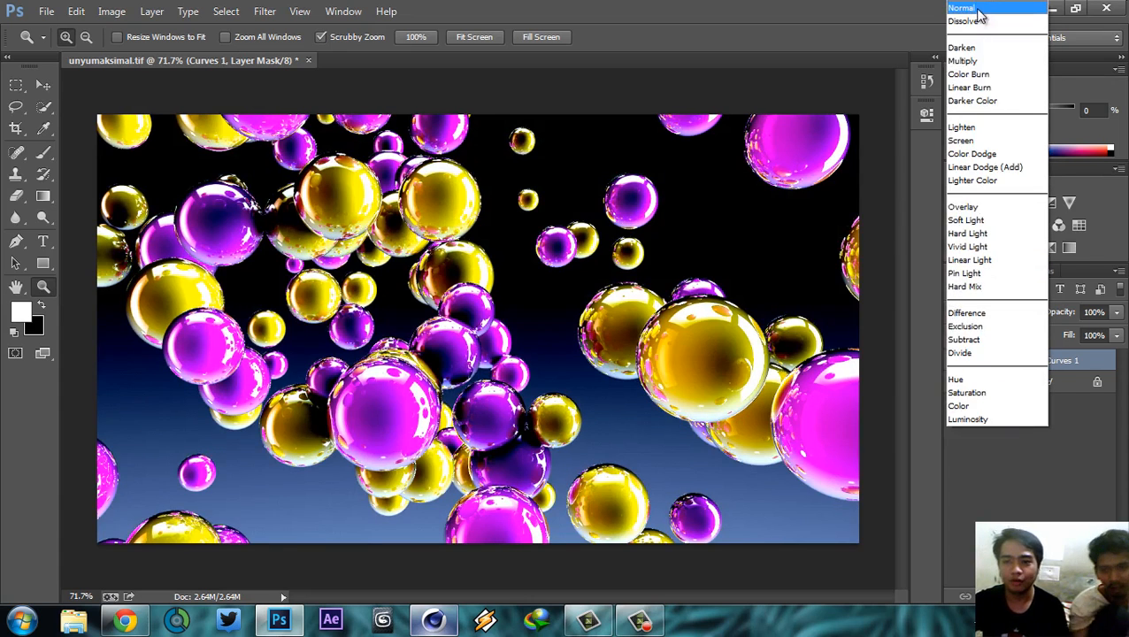
click(978, 8)
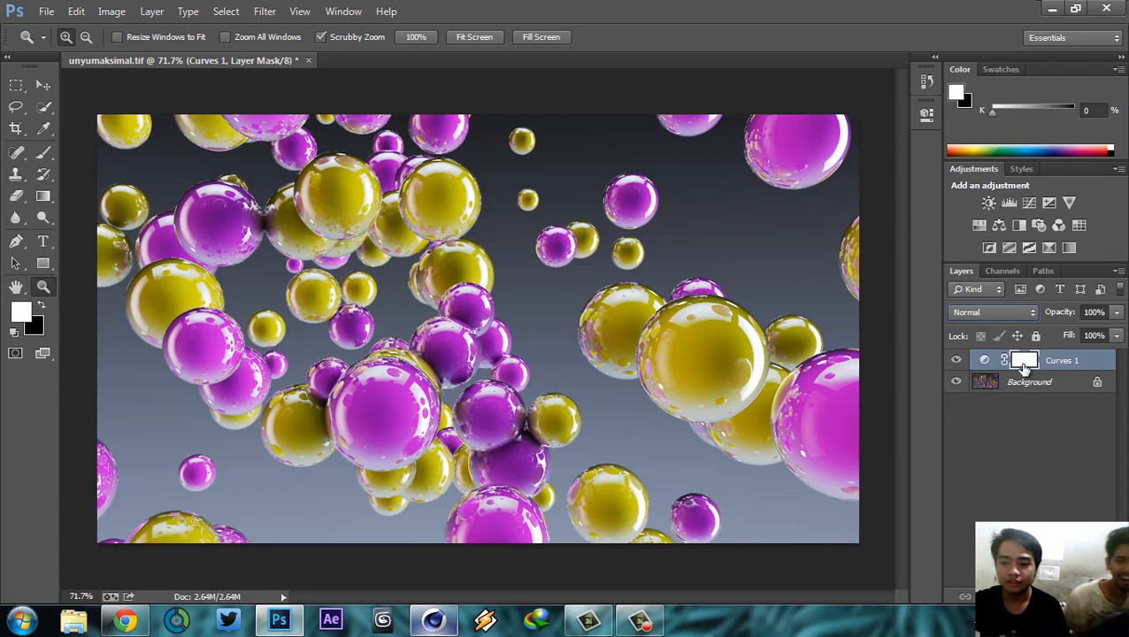
- In the Curves adjustment's Blue channel, raise the shadows and slightly lower the highlight endpoint
double_click(984, 364)
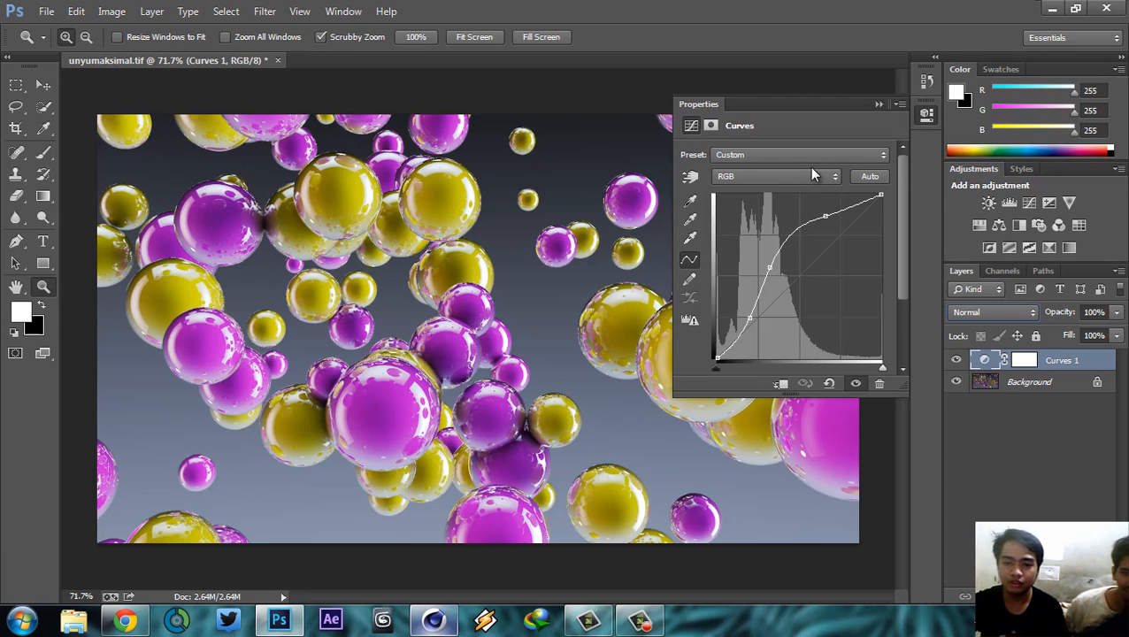
click(809, 174)
click(772, 234)
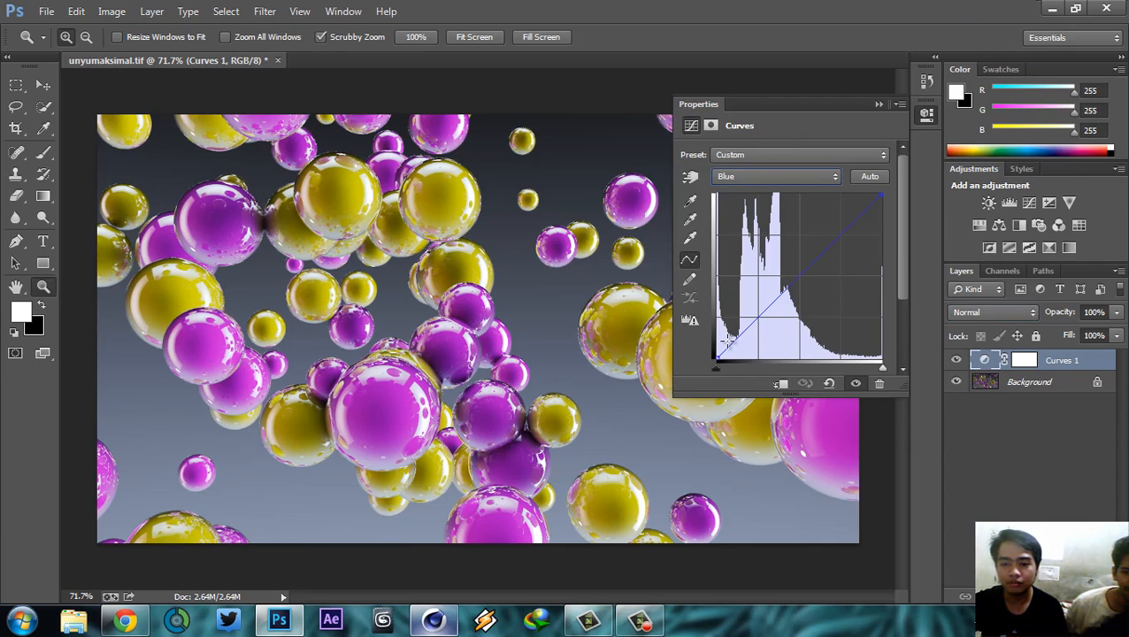
drag(716, 359, 739, 328)
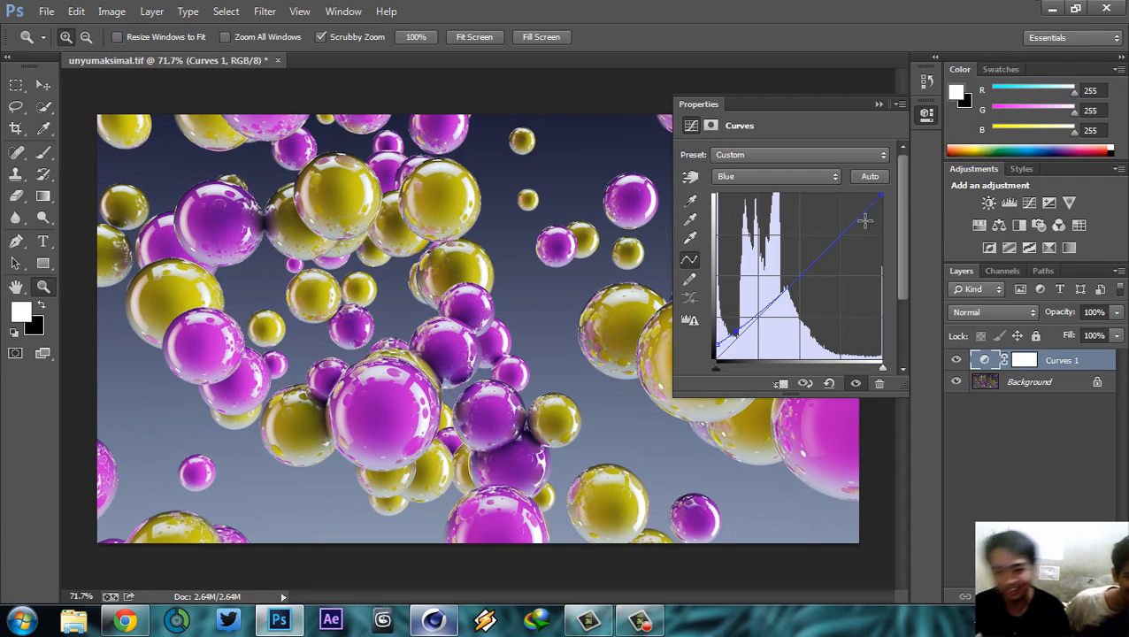
drag(882, 193, 882, 202)
- Slightly lower the midtones of the Green channel in the Curves adjustment and collapse its properties
click(801, 176)
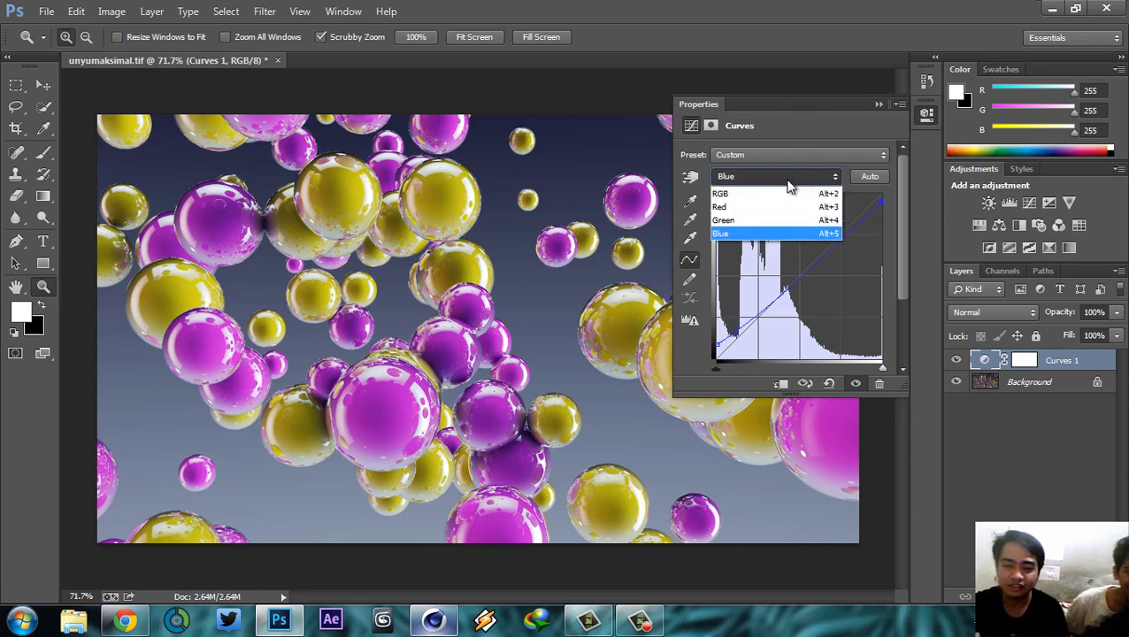
click(771, 218)
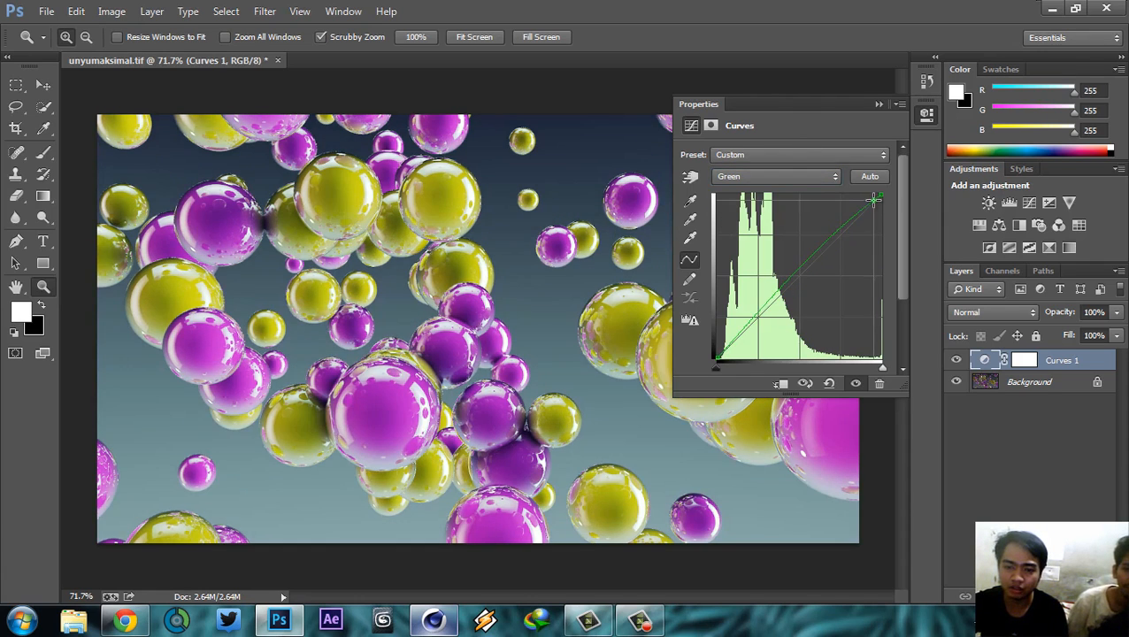
click(823, 249)
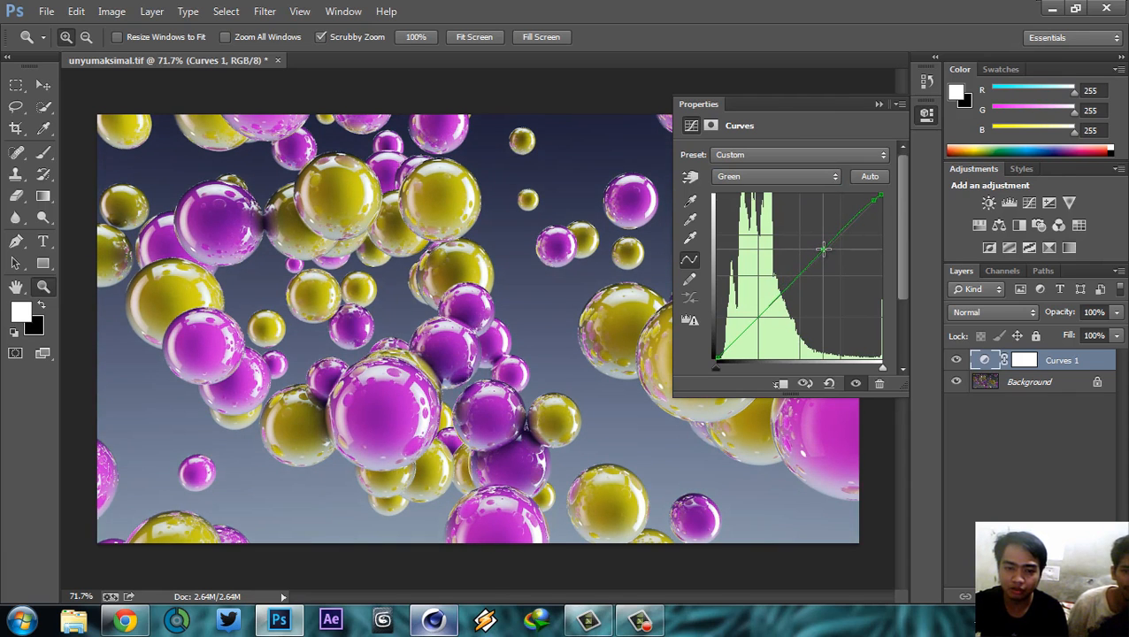
click(877, 105)
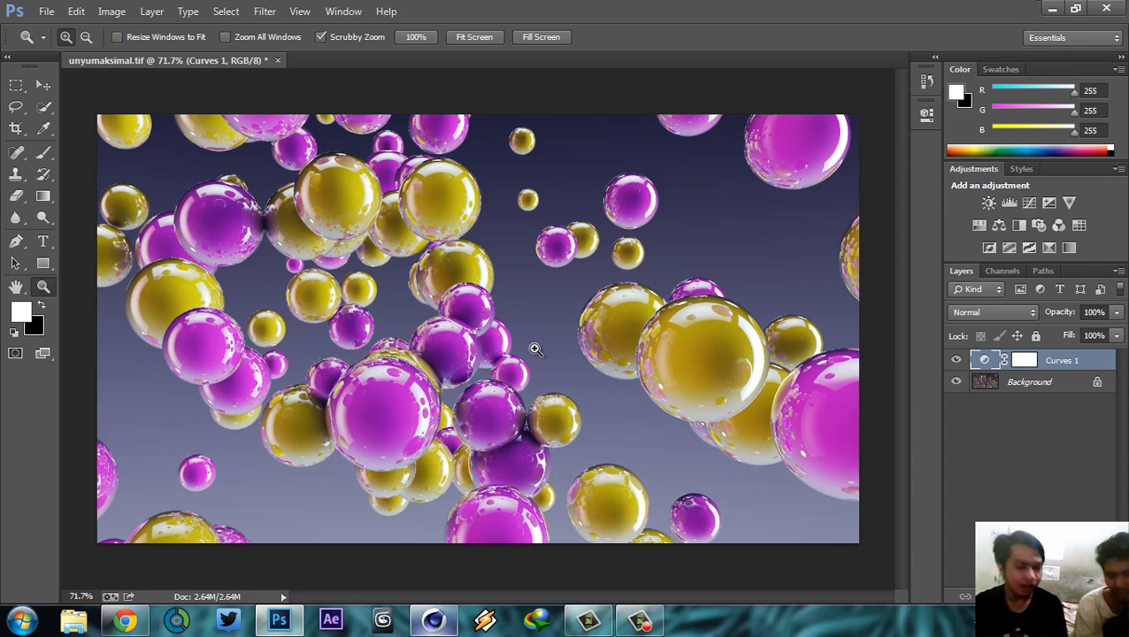
click(1031, 365)
click(983, 361)
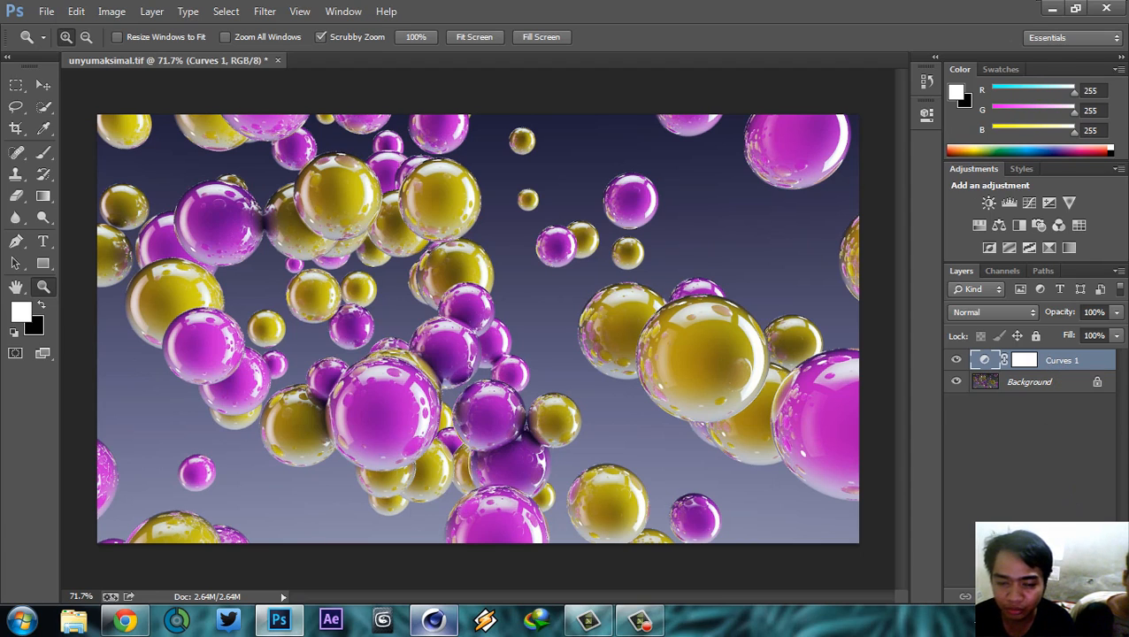
- Create an empty layer above the Curves adjustment and activate the Gradient tool with white as foreground and black as background colour
click(1075, 596)
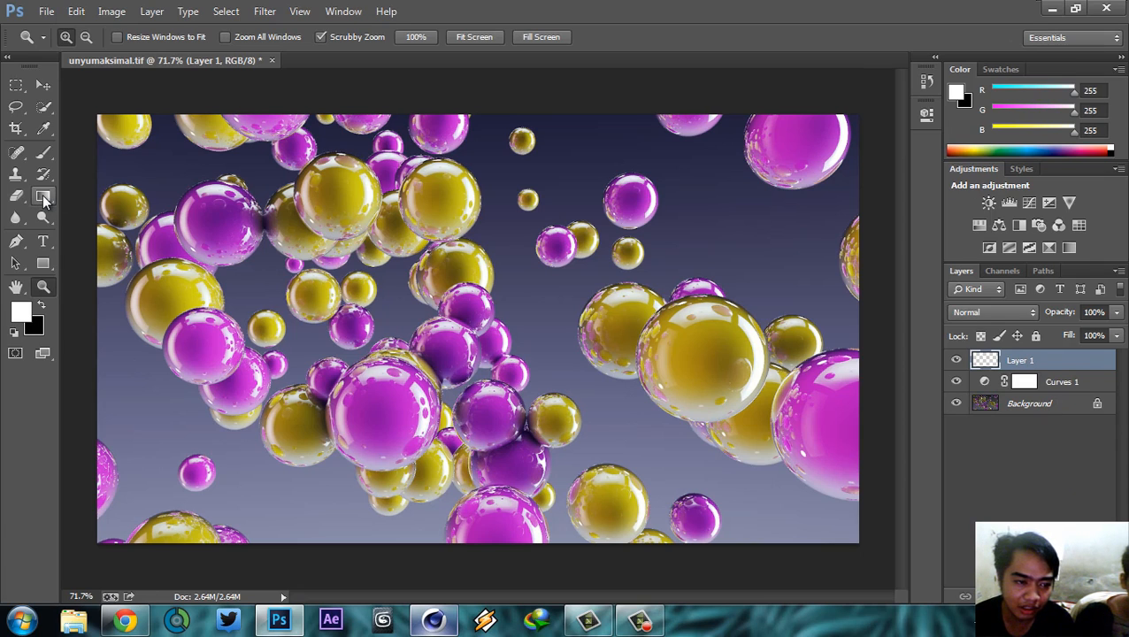
click(43, 200)
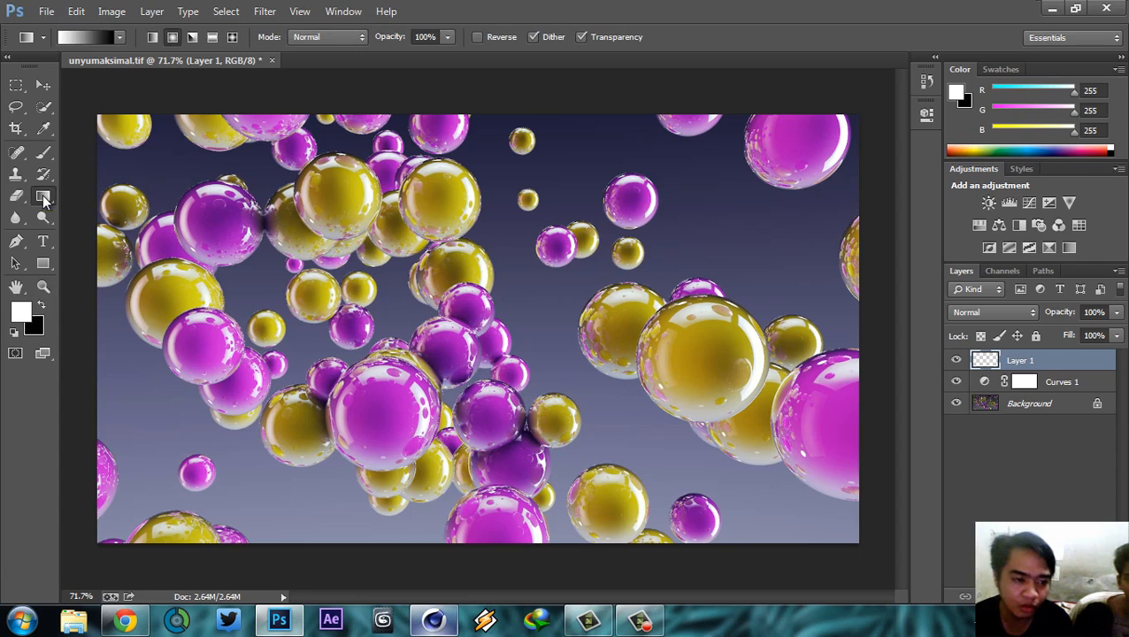
click(41, 305)
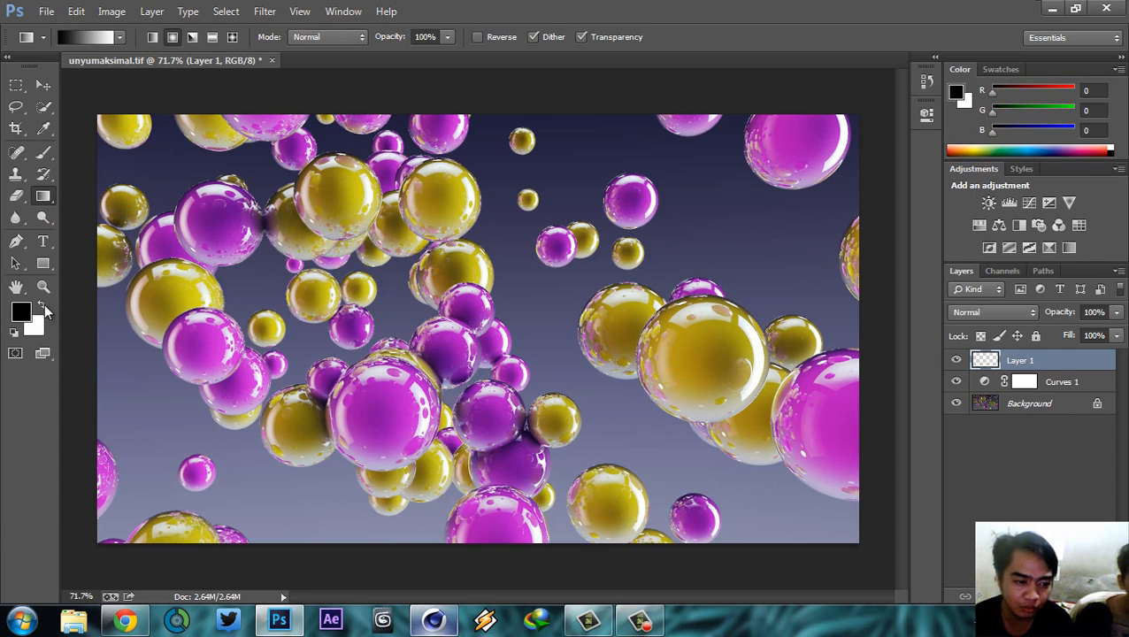
click(44, 305)
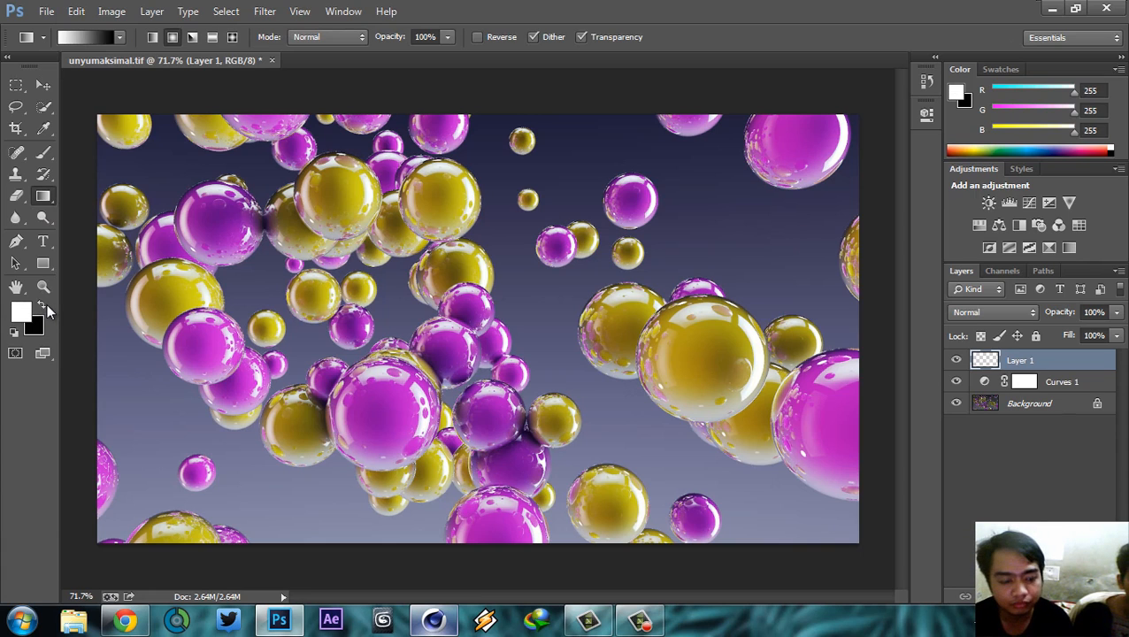
click(46, 304)
click(46, 304)
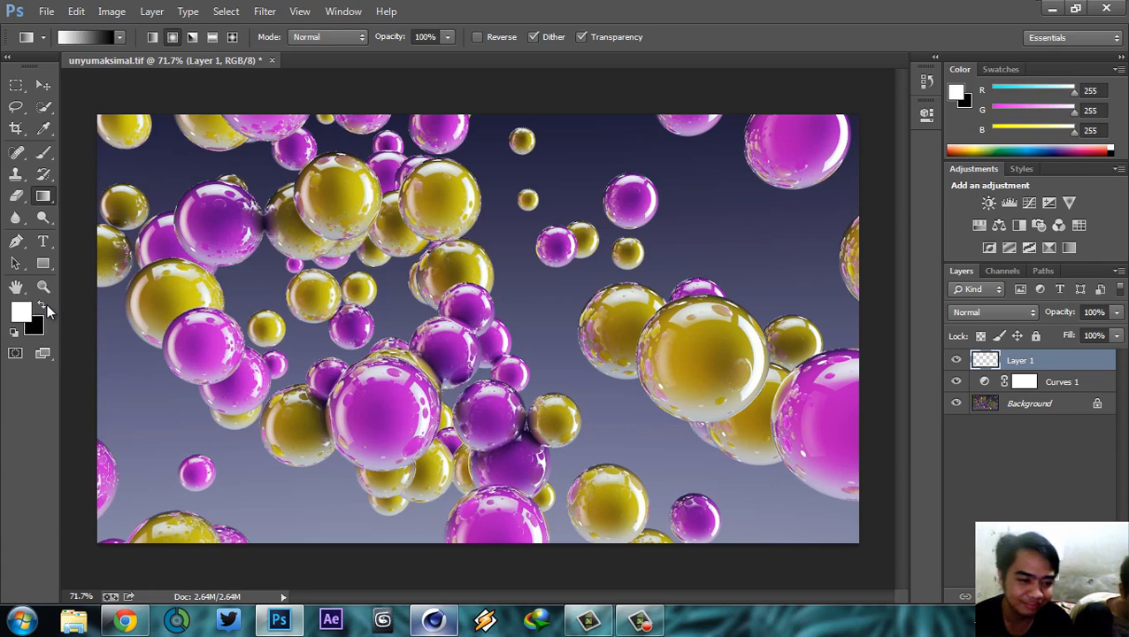
click(47, 305)
click(47, 305)
click(46, 304)
click(47, 305)
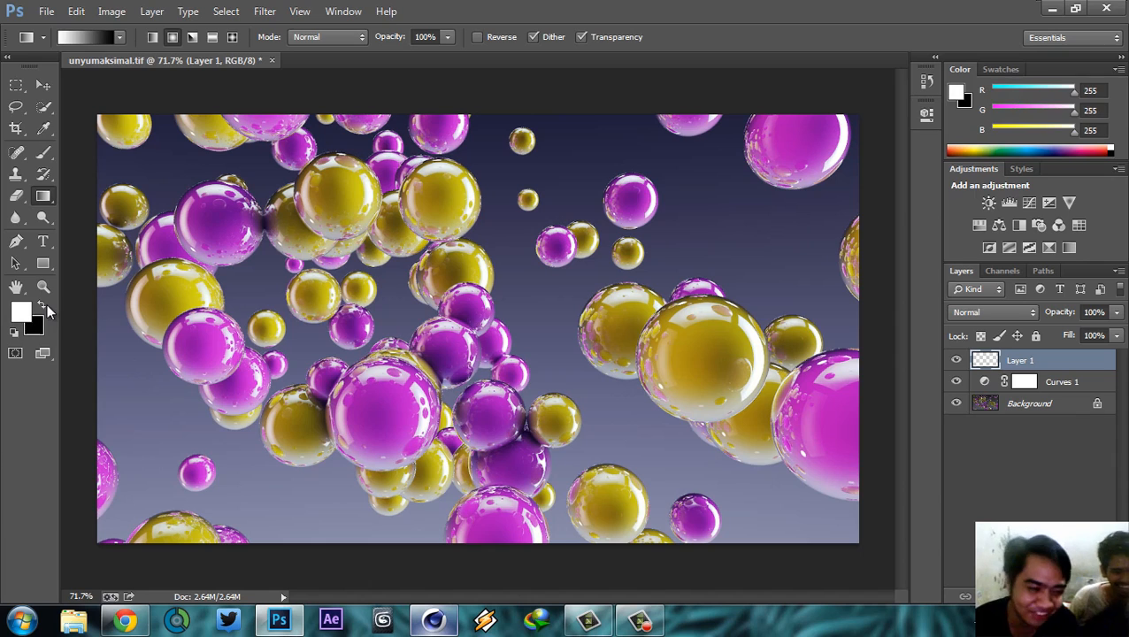
- Draw a white-to-black radial gradient from the image centre to a corner on Layer 1 and blend it with Multiply at 71% opacity
click(152, 38)
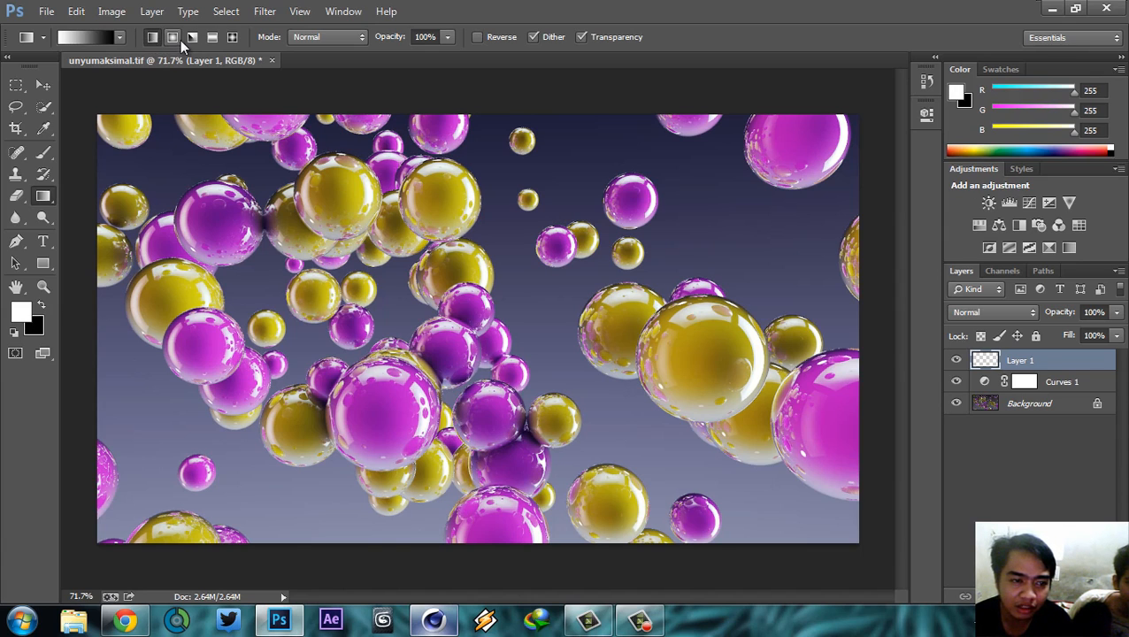
drag(485, 329, 98, 114)
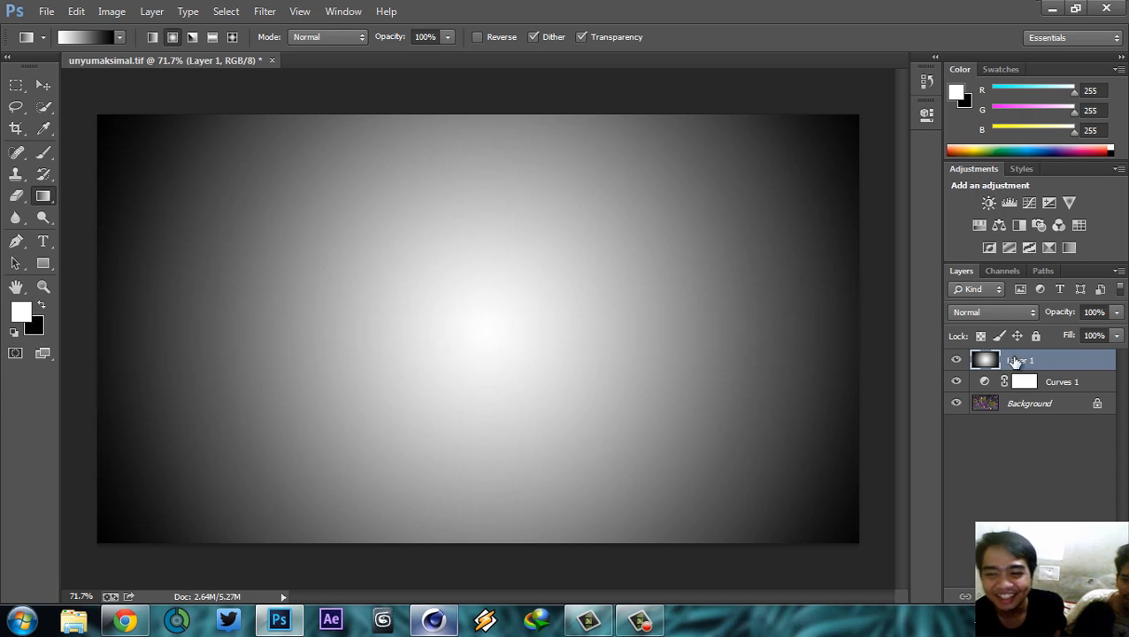
click(1020, 312)
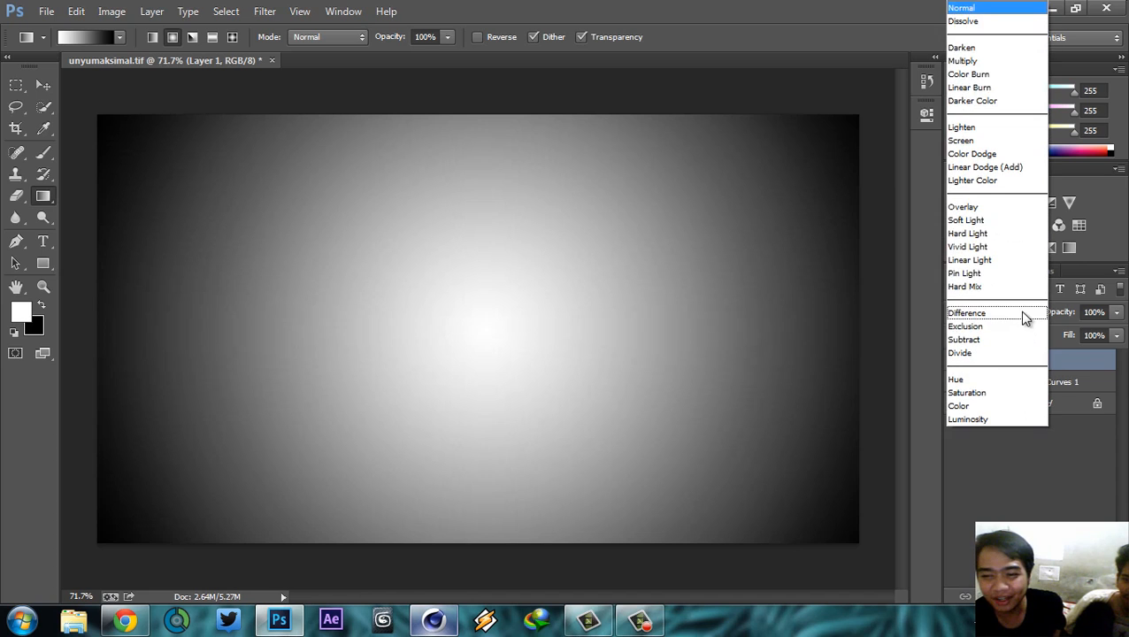
click(1012, 60)
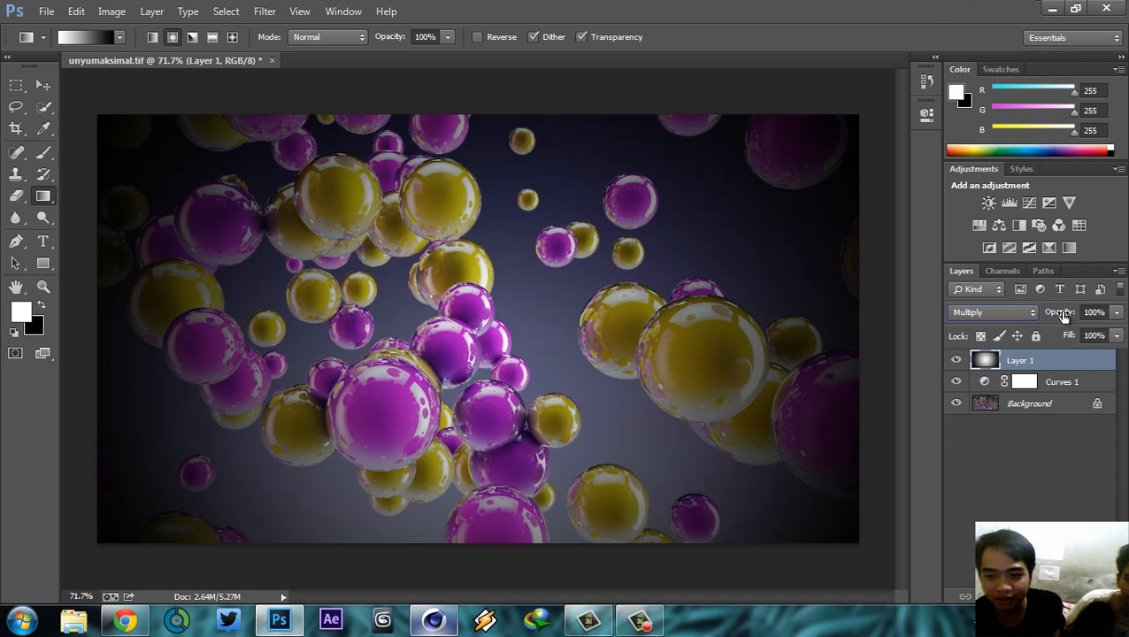
drag(1064, 316, 1036, 315)
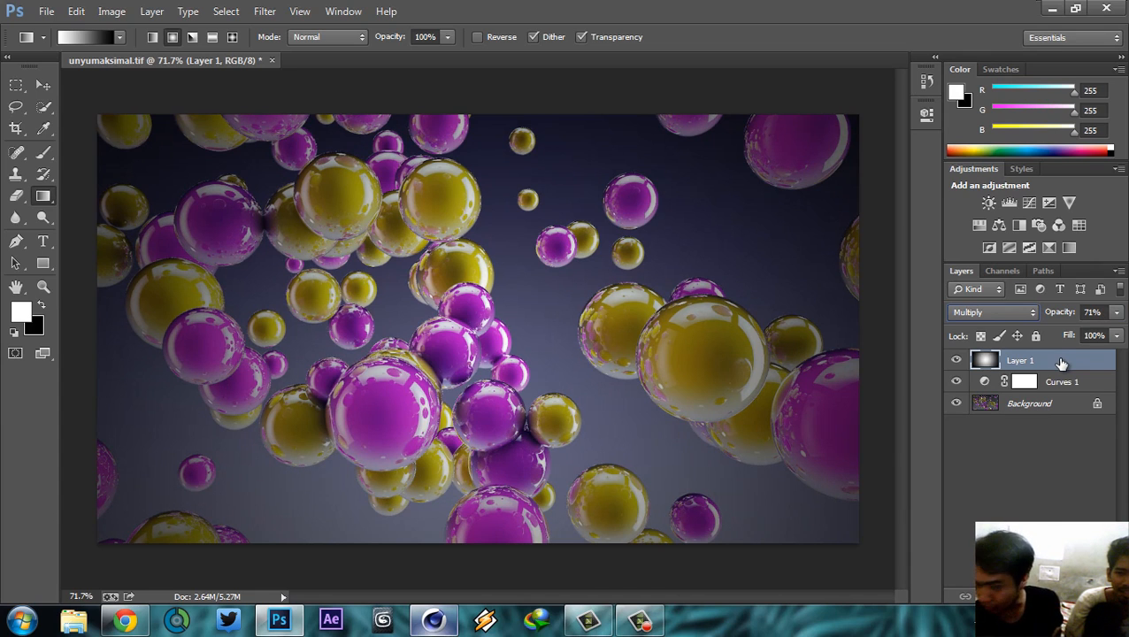
- Delete the Layer 1 gradient and select the Background layer
click(1106, 597)
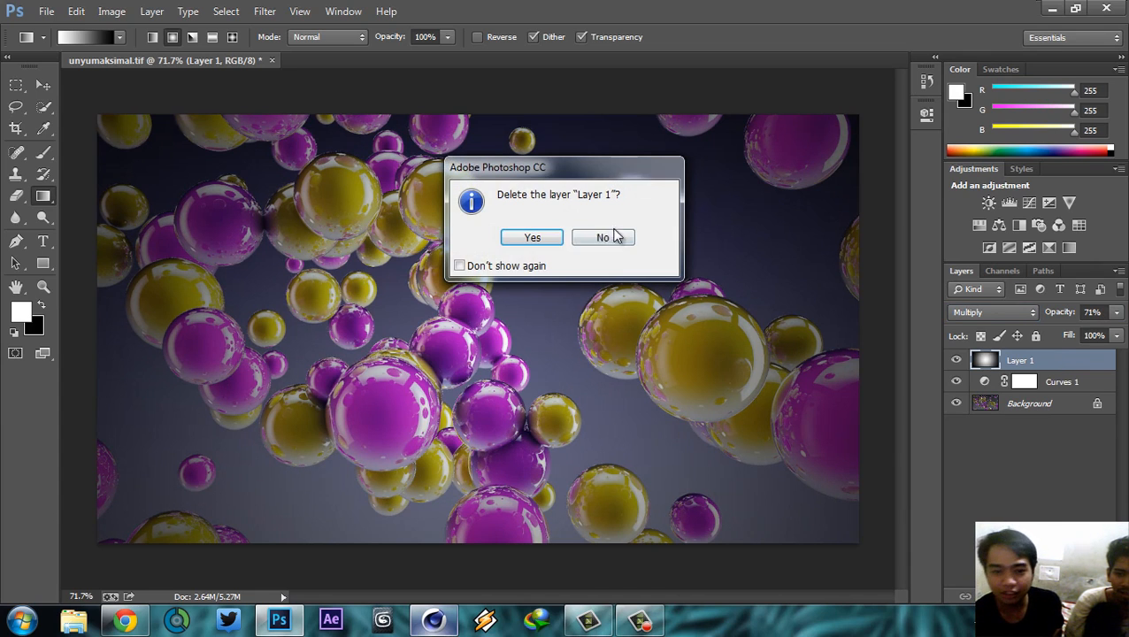
click(541, 239)
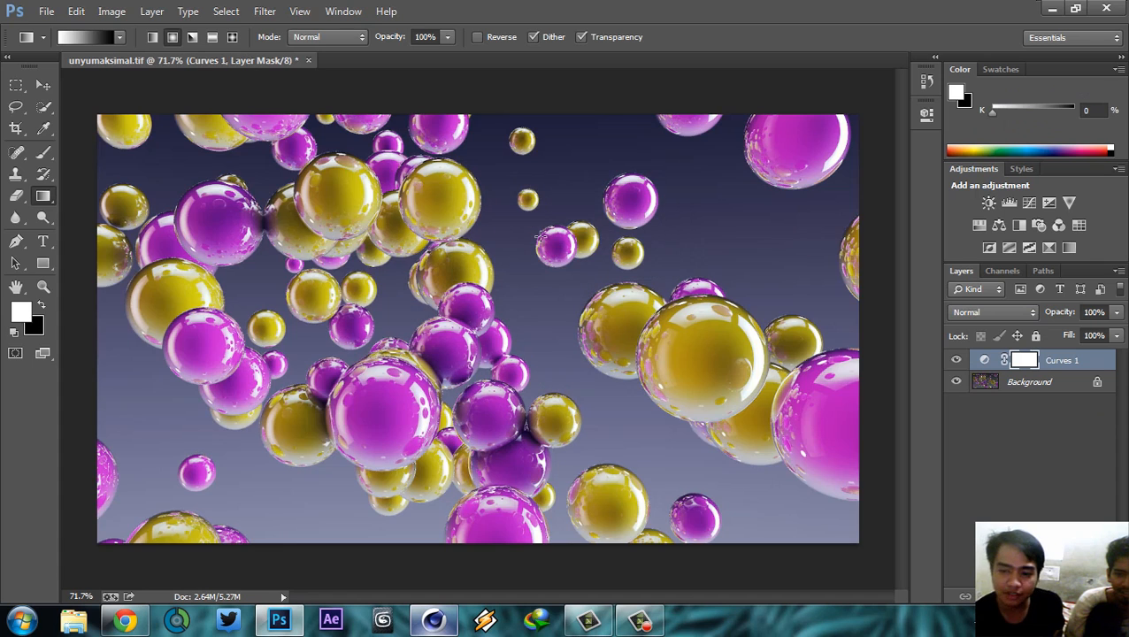
click(1053, 386)
click(1062, 364)
click(1049, 389)
click(1050, 382)
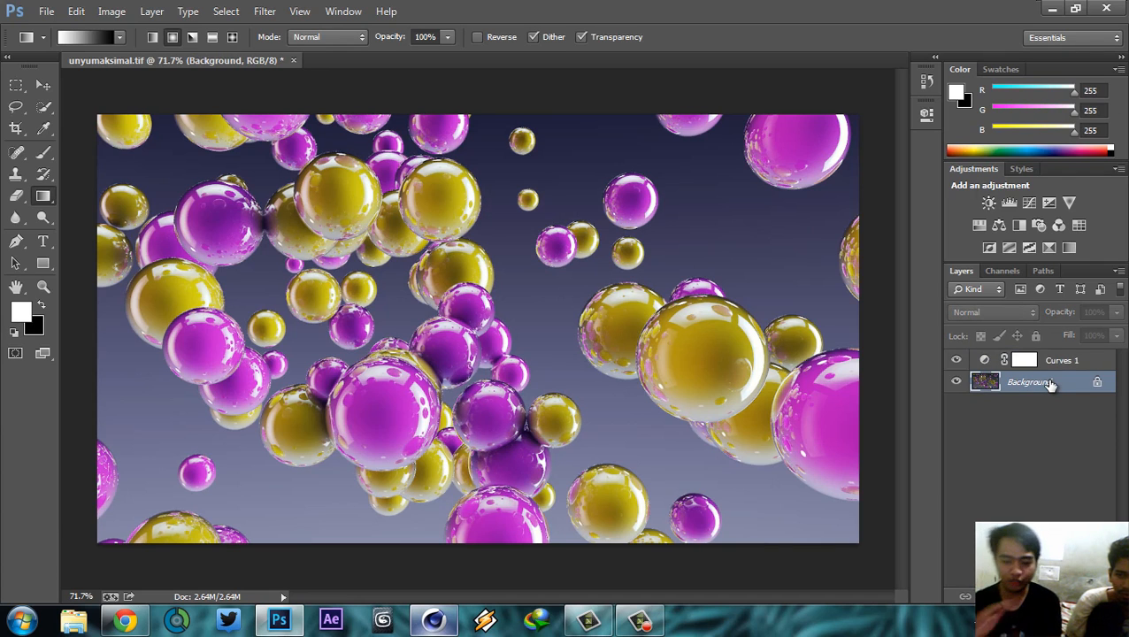
- Try merging the visible Curves 1 and Background layers into one and undo the merge
click(1060, 366)
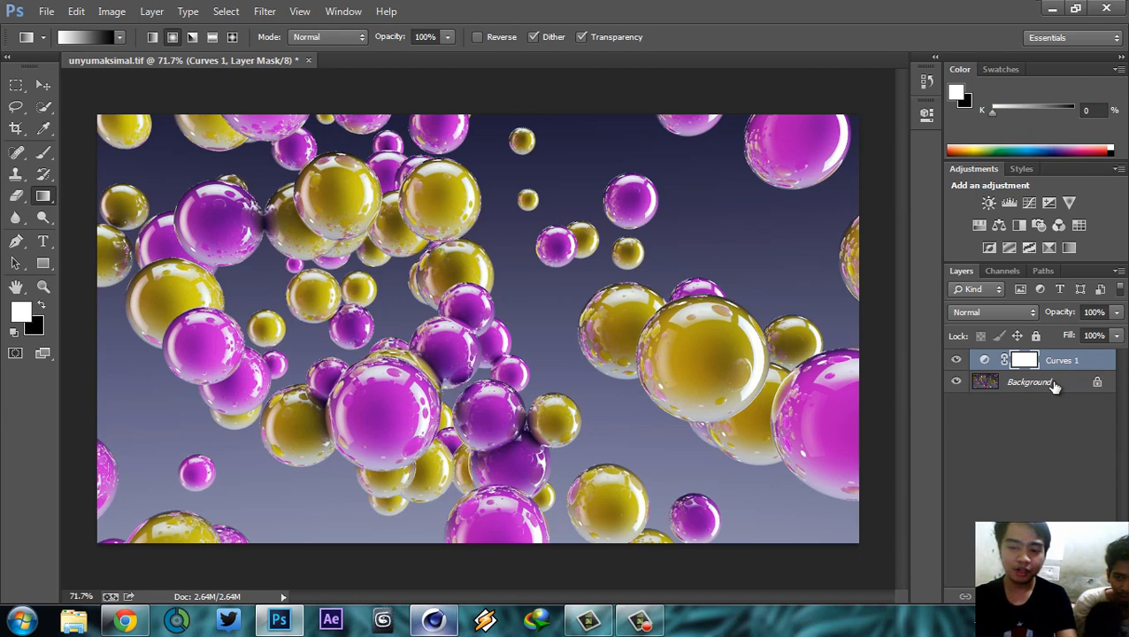
shift+click(1053, 383)
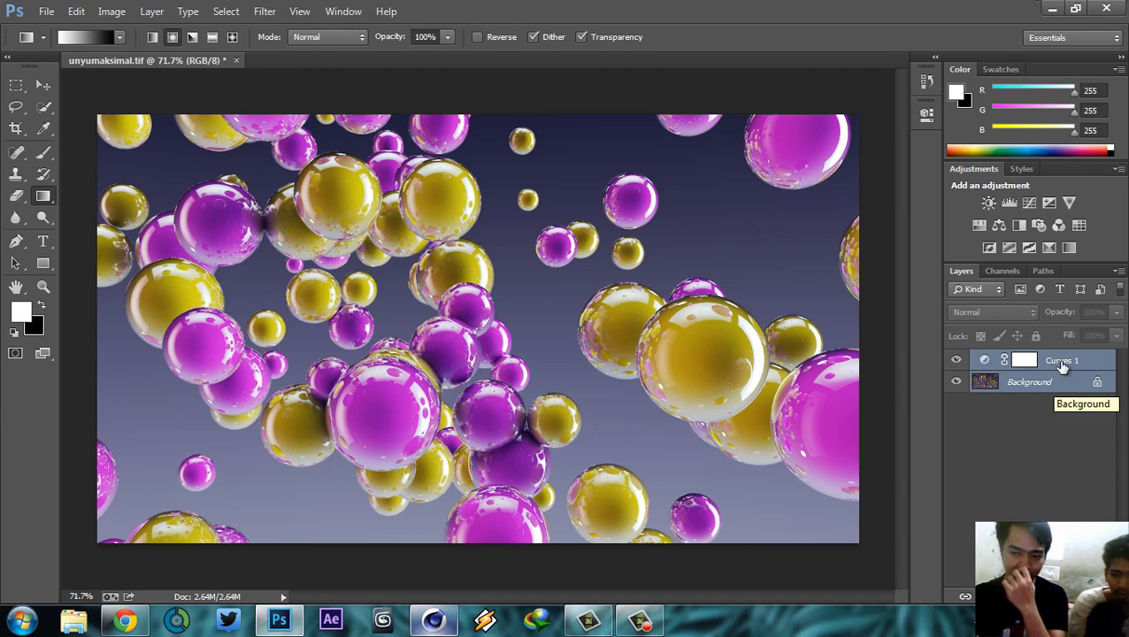
click(1062, 366)
right_click(1061, 366)
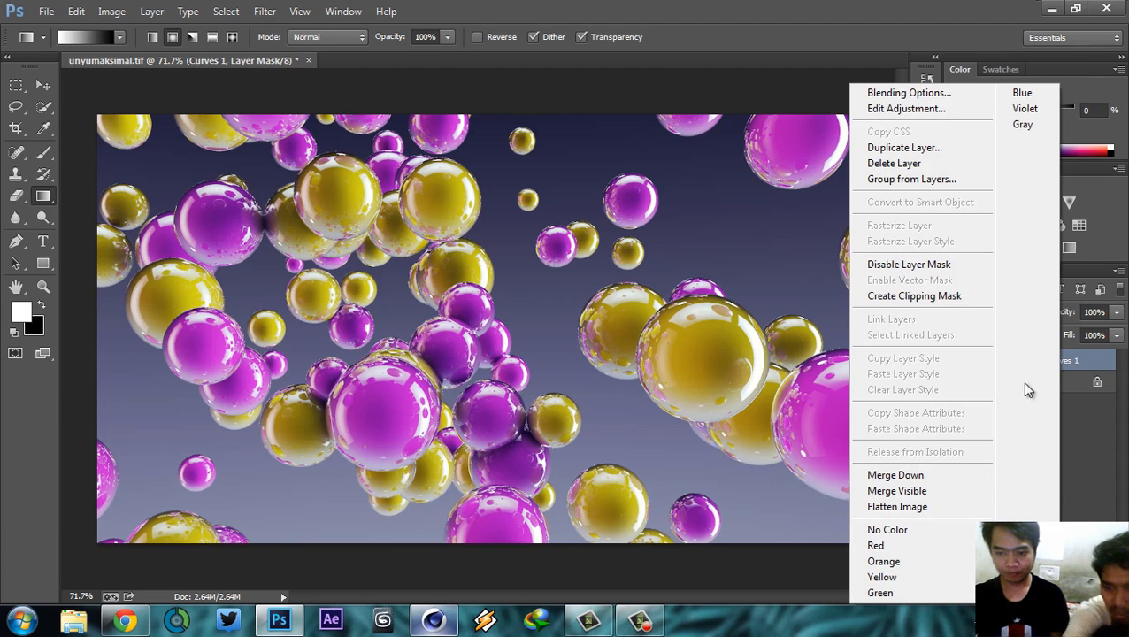
click(901, 491)
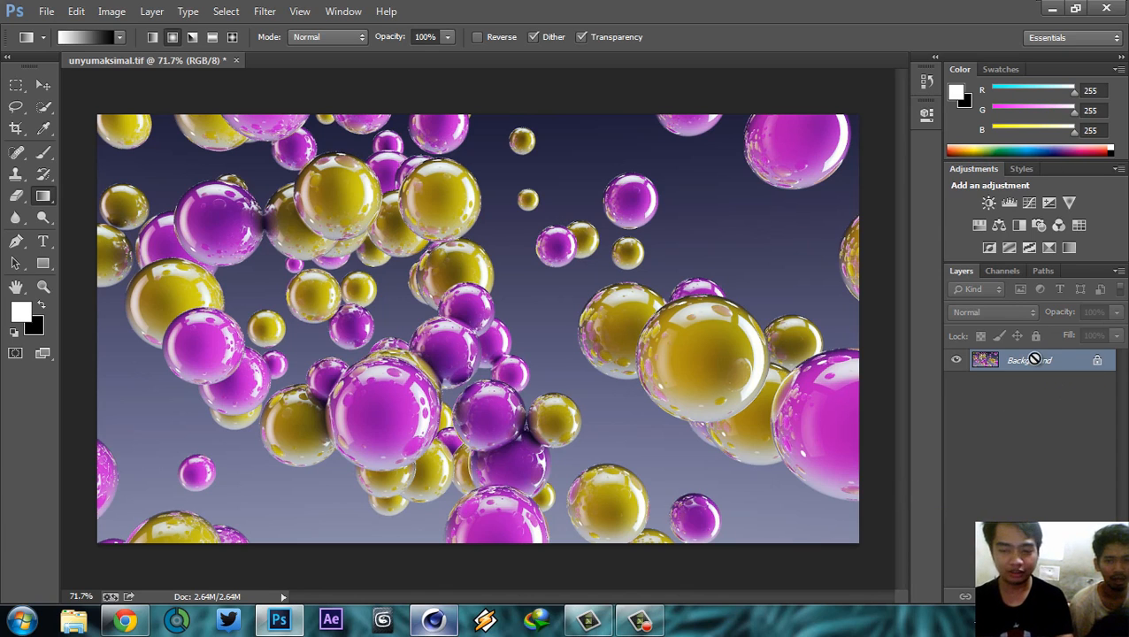
key(ctrl+z)
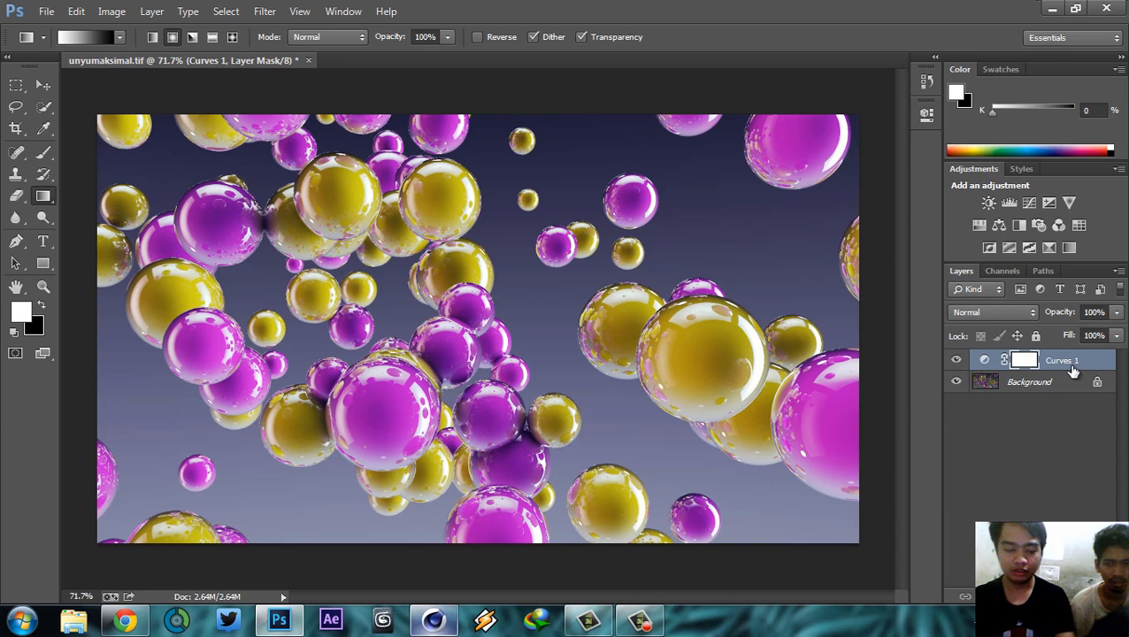
key(ctrl+a)
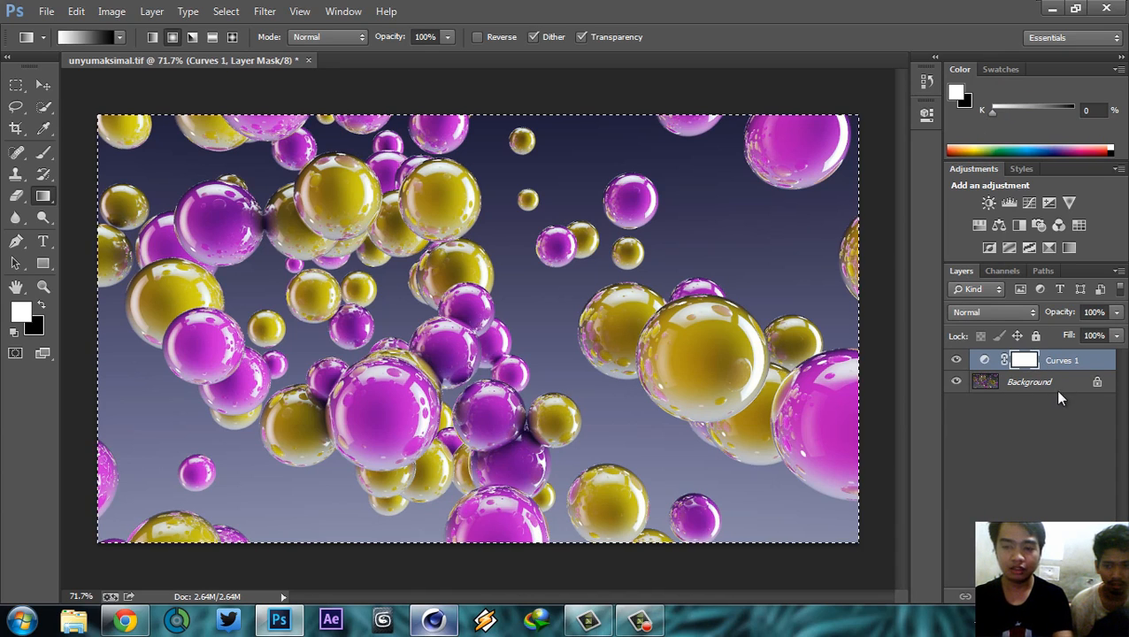
key(ctrl+d)
click(1052, 424)
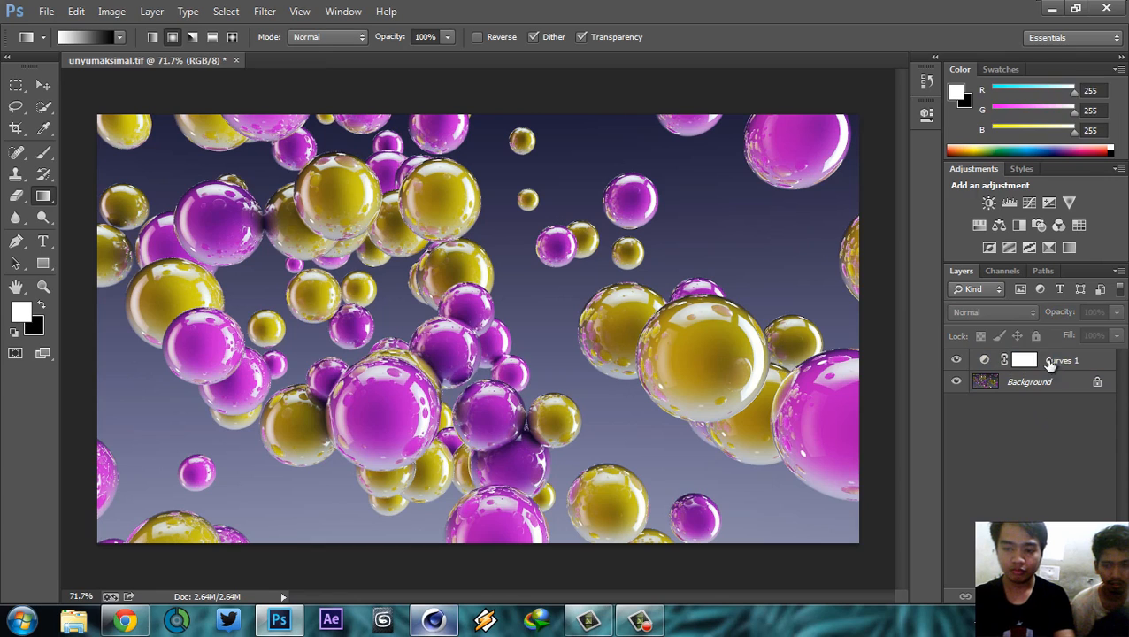
- Select the Curves 1 and Background layers and stamp the visible image into a new layer above them
click(1053, 362)
shift+click(1058, 380)
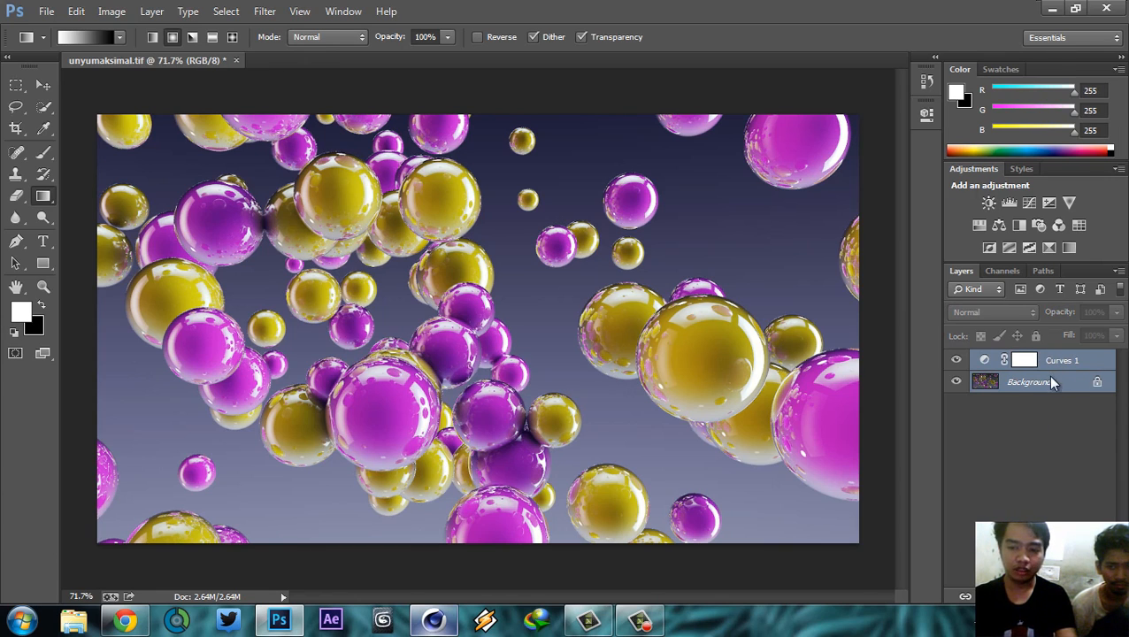
right_click(1047, 375)
click(1053, 372)
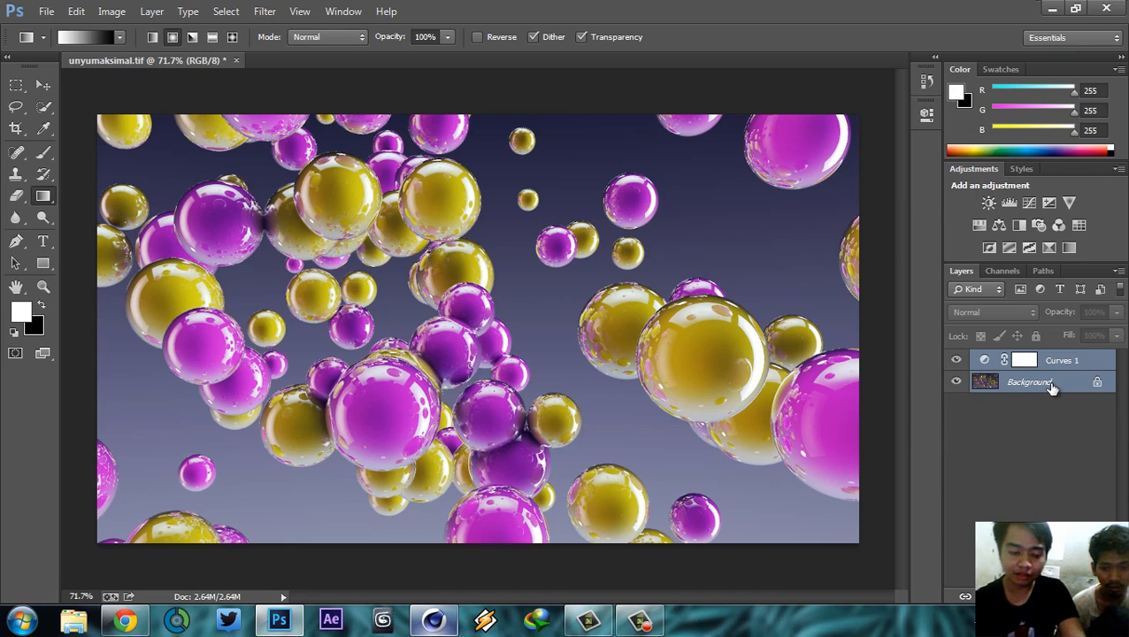
key(ctrl+shift+alt+e)
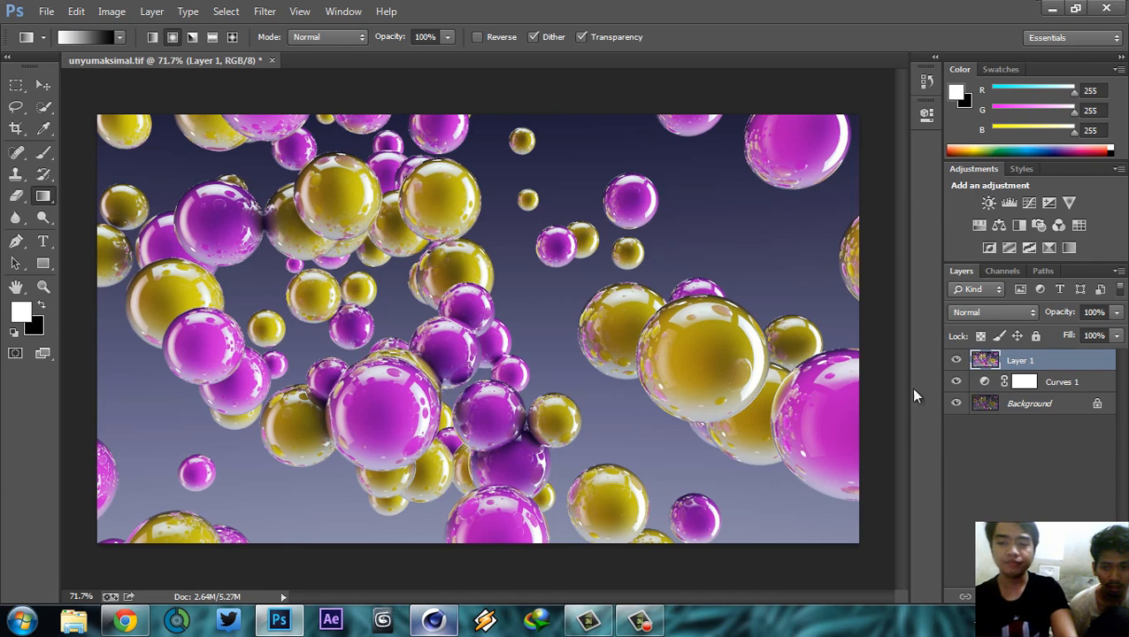
- Hide the Curves 1 and Background layers, leaving the stamped layer visible, and rename the stamped layer bersatu
click(956, 361)
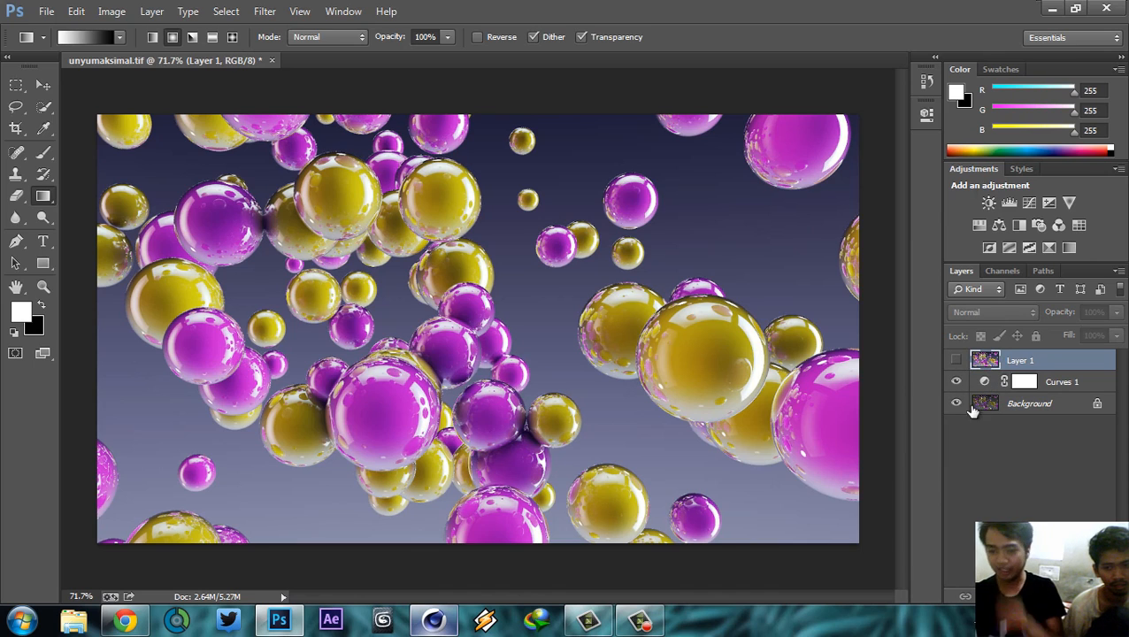
drag(956, 382, 961, 416)
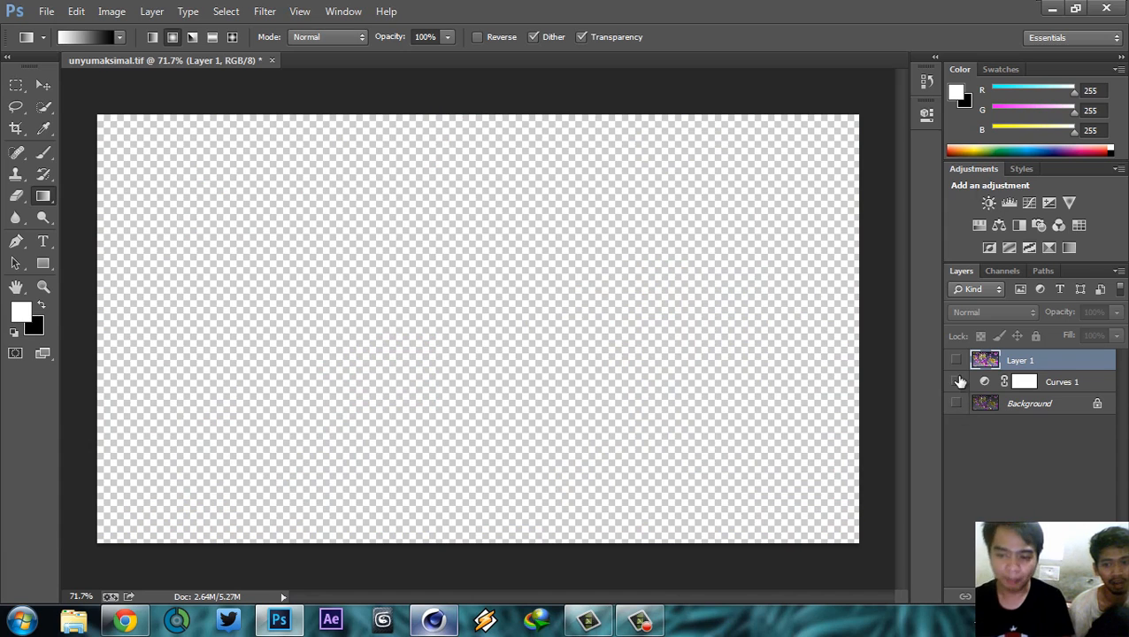
click(957, 361)
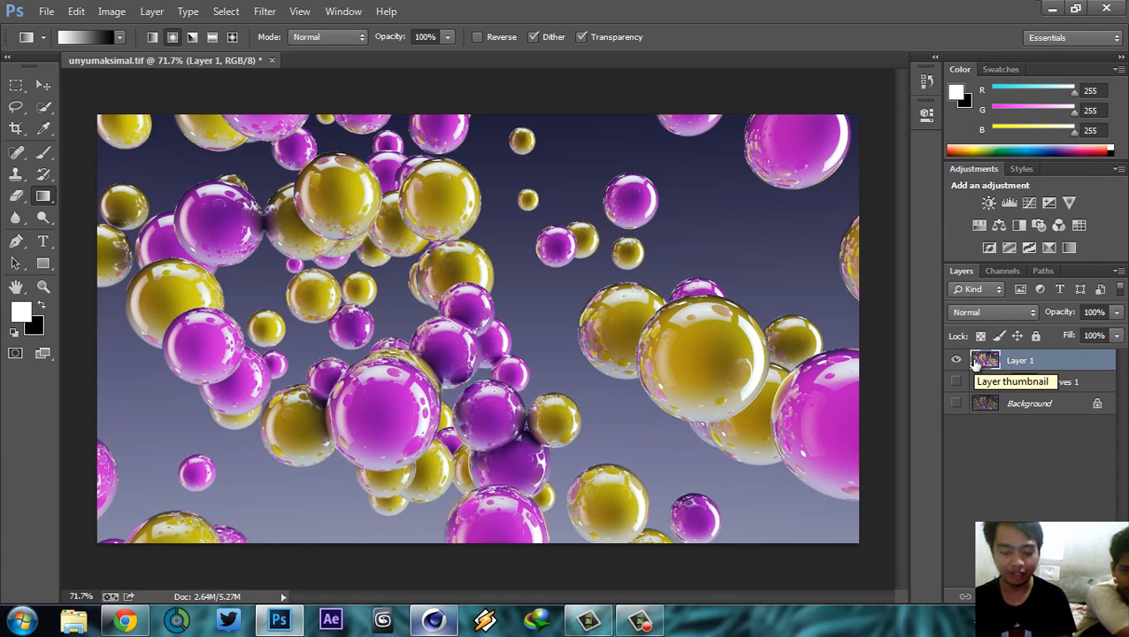
double_click(1035, 361)
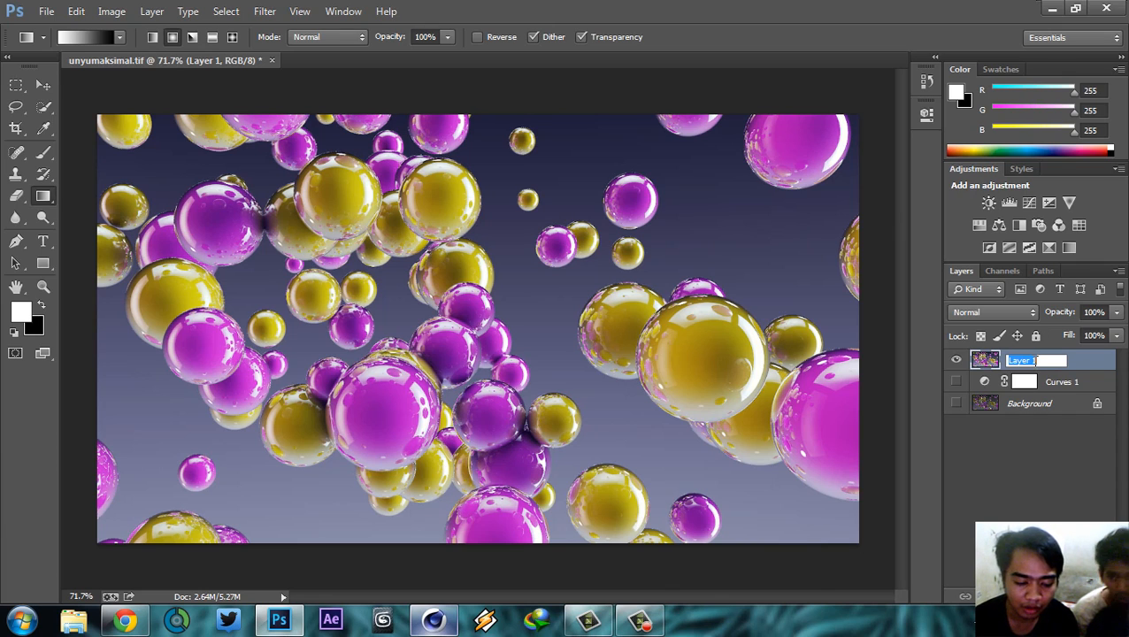
text(bersatu)
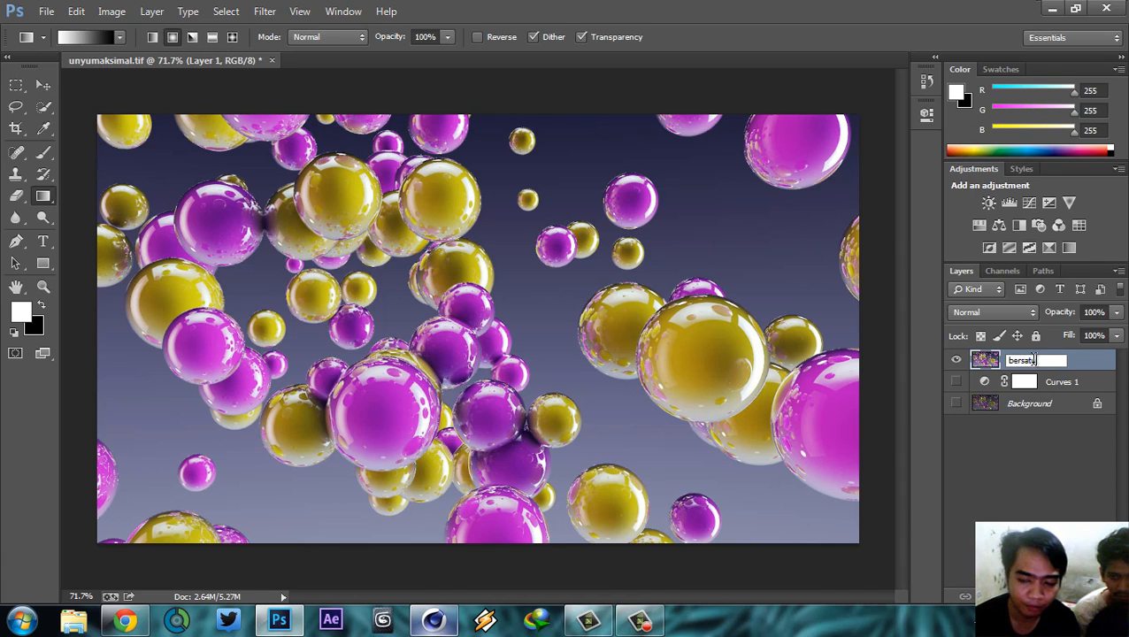
key(Return)
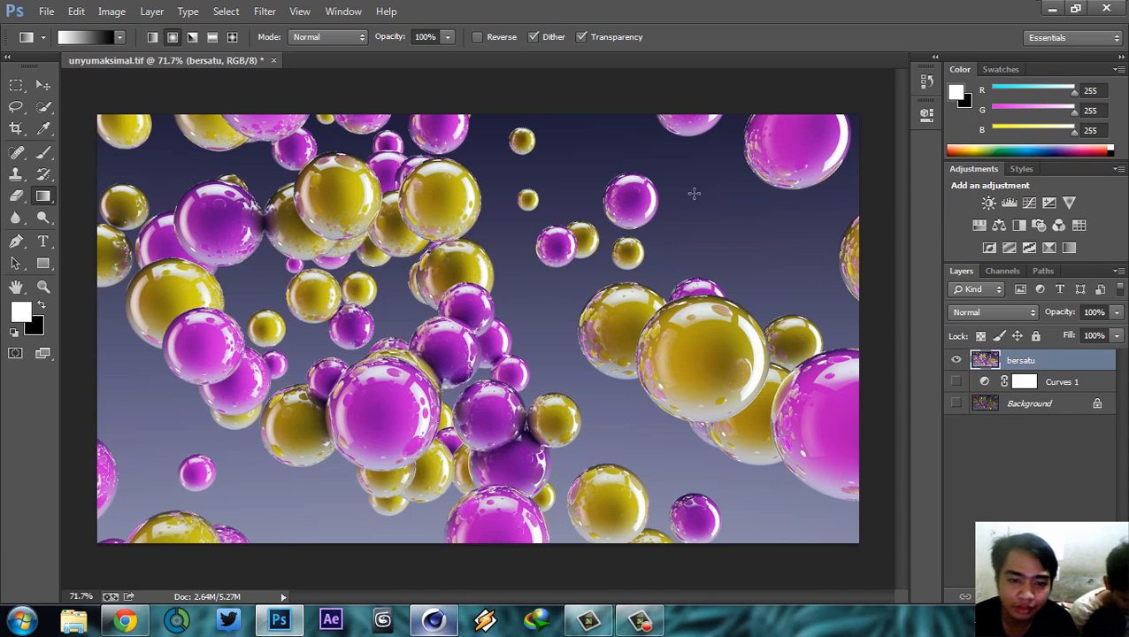
- Apply a custom Lens Correction to the bersatu layer with a vignette amount of -50 and midpoint of +50
click(268, 15)
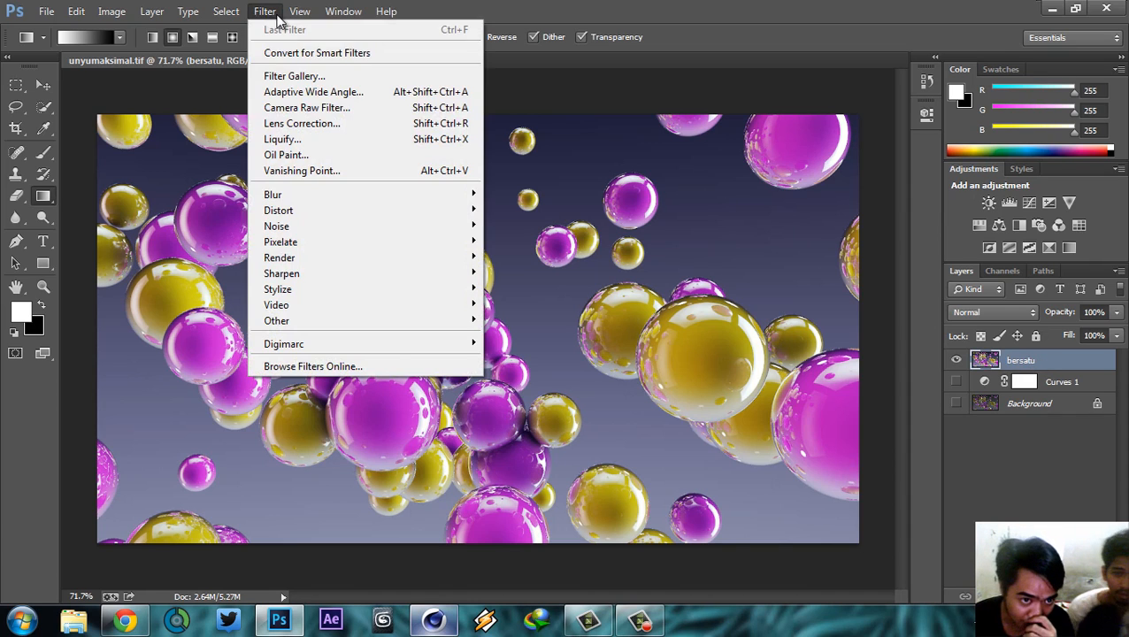
click(297, 125)
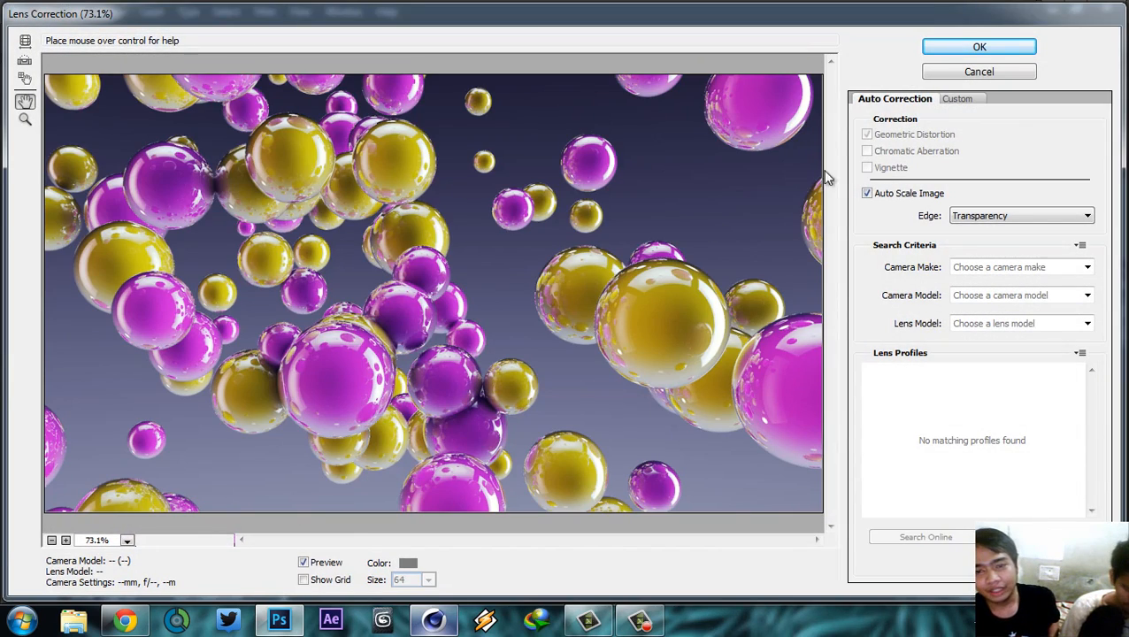
click(969, 104)
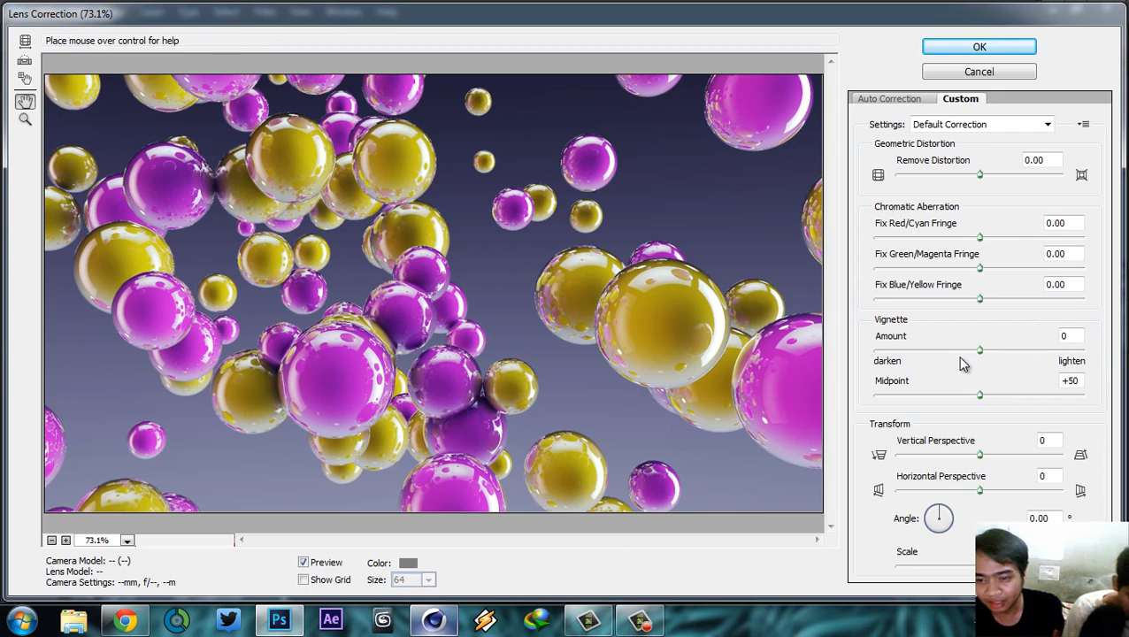
drag(981, 352, 1105, 353)
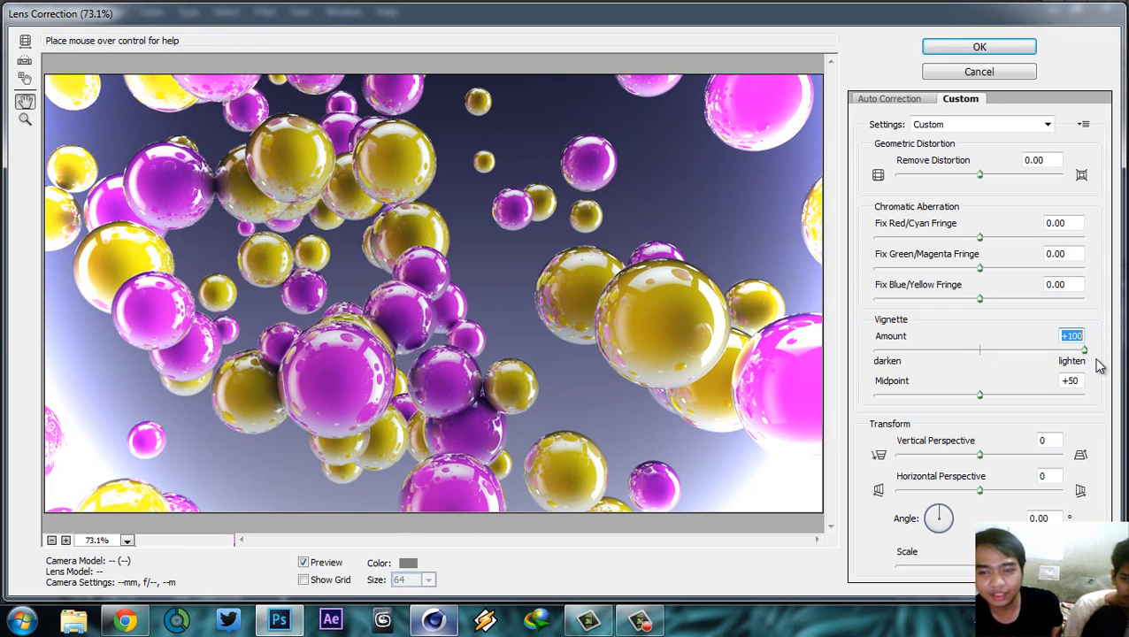
drag(1084, 350, 927, 354)
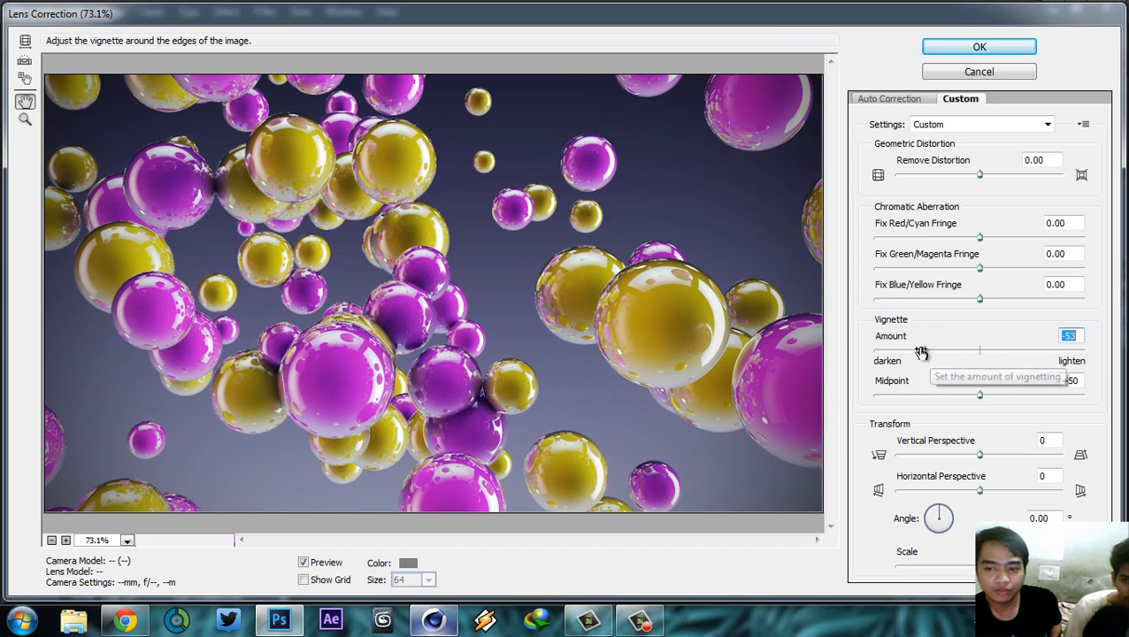
text(-50)
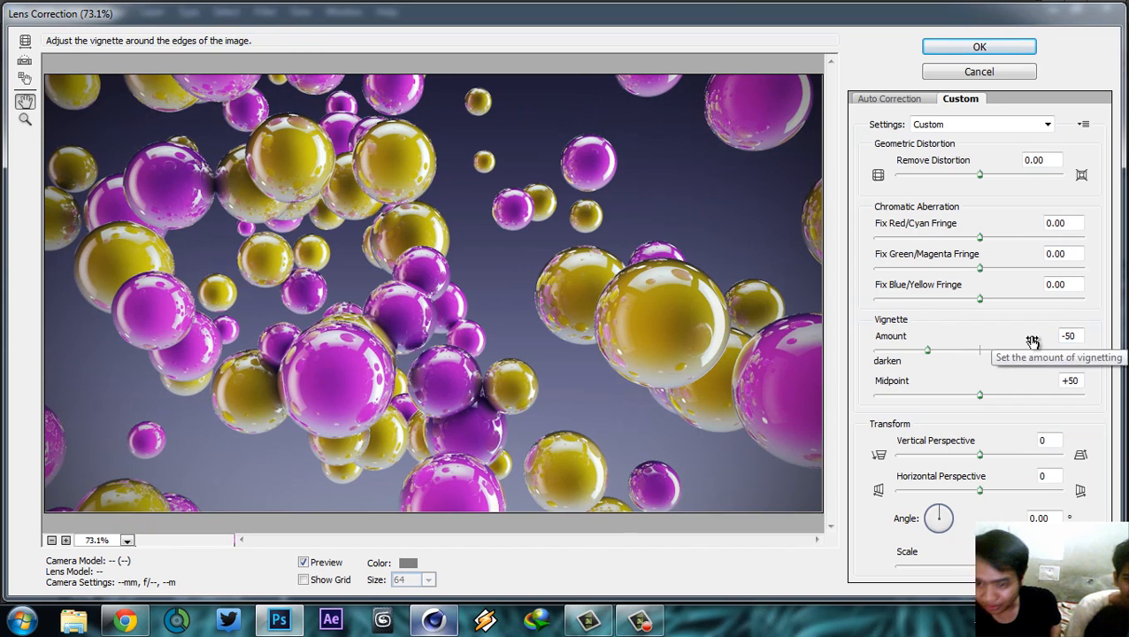
mouse_move(980, 400)
mouse_down()
mouse_move(854, 394)
mouse_move(1096, 409)
mouse_move(980, 400)
mouse_up()
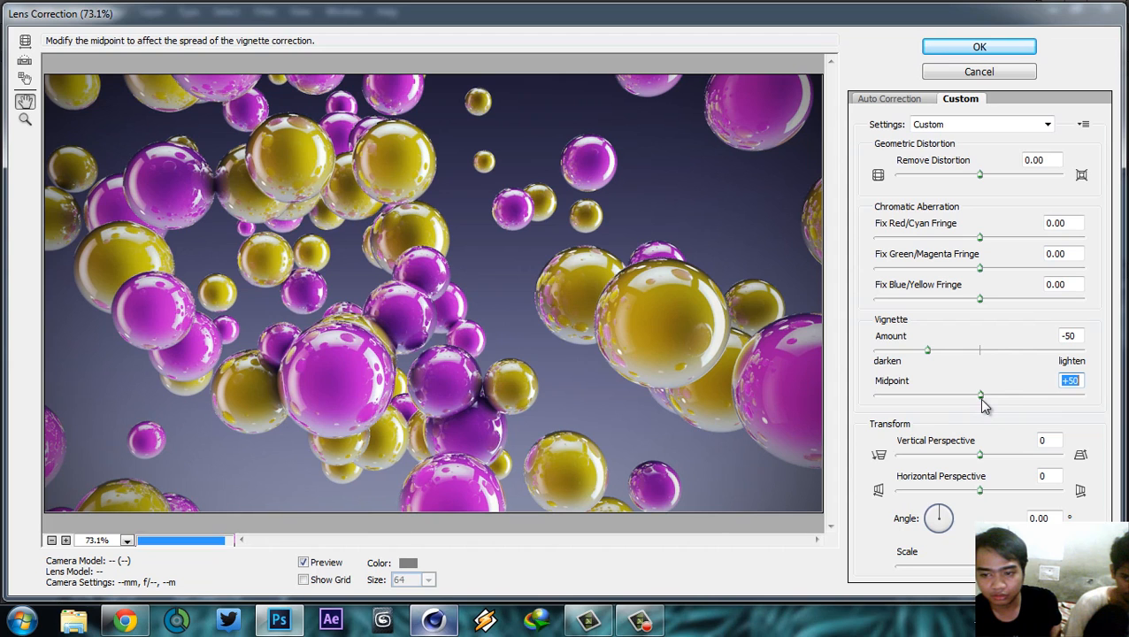
click(994, 46)
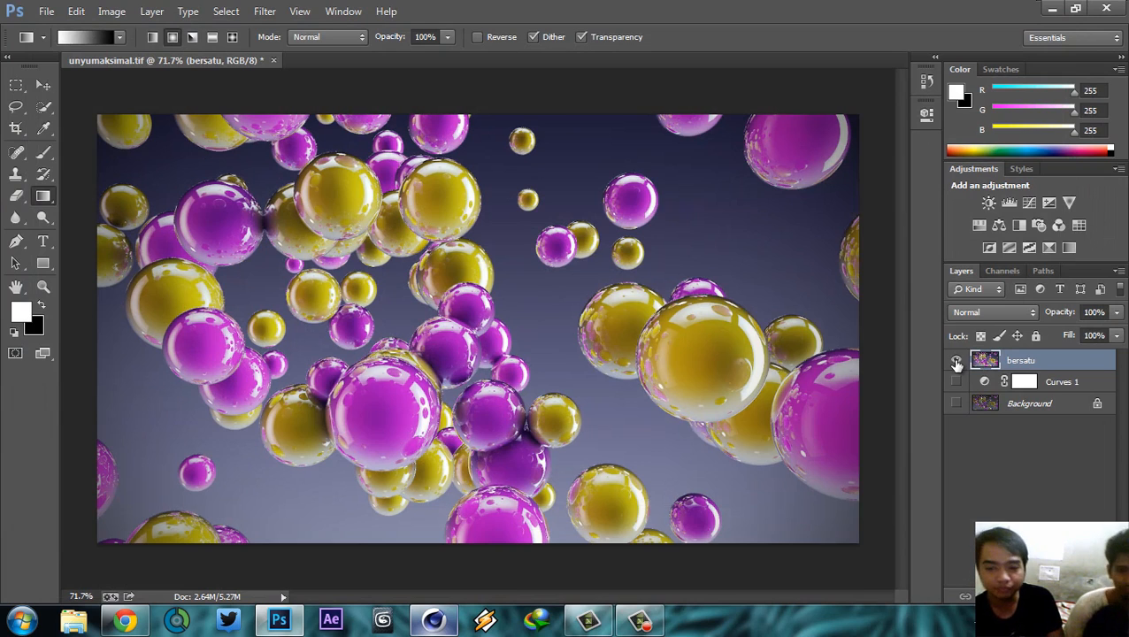
- Show the Background layer and toggle the bersatu layer off and on to compare the original with the edited image
click(956, 404)
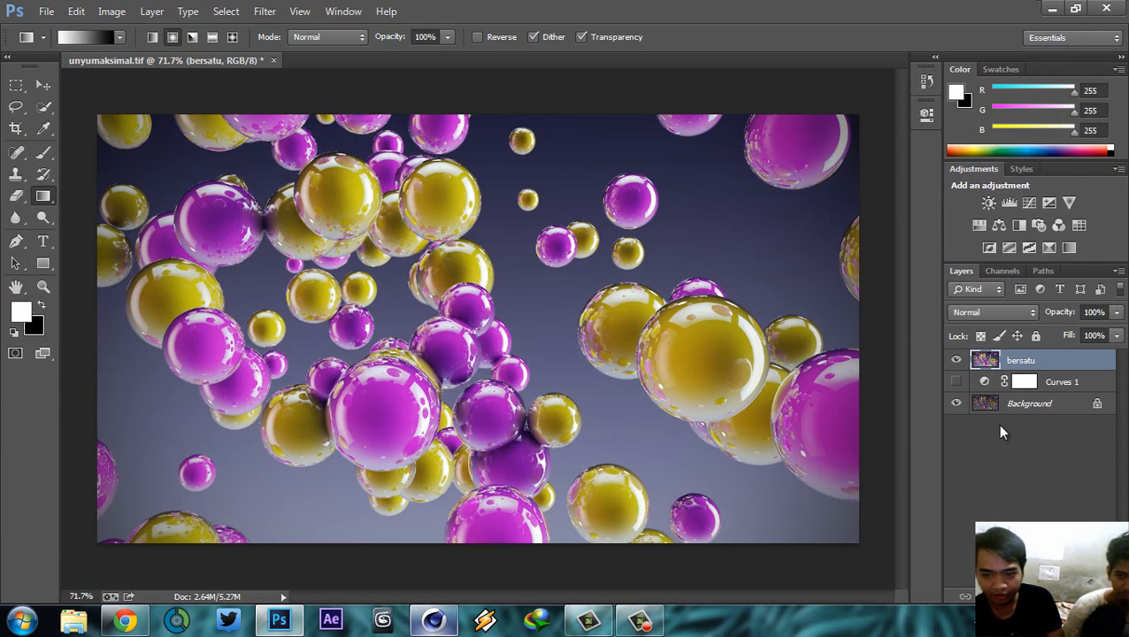
click(1049, 405)
click(1050, 360)
click(956, 360)
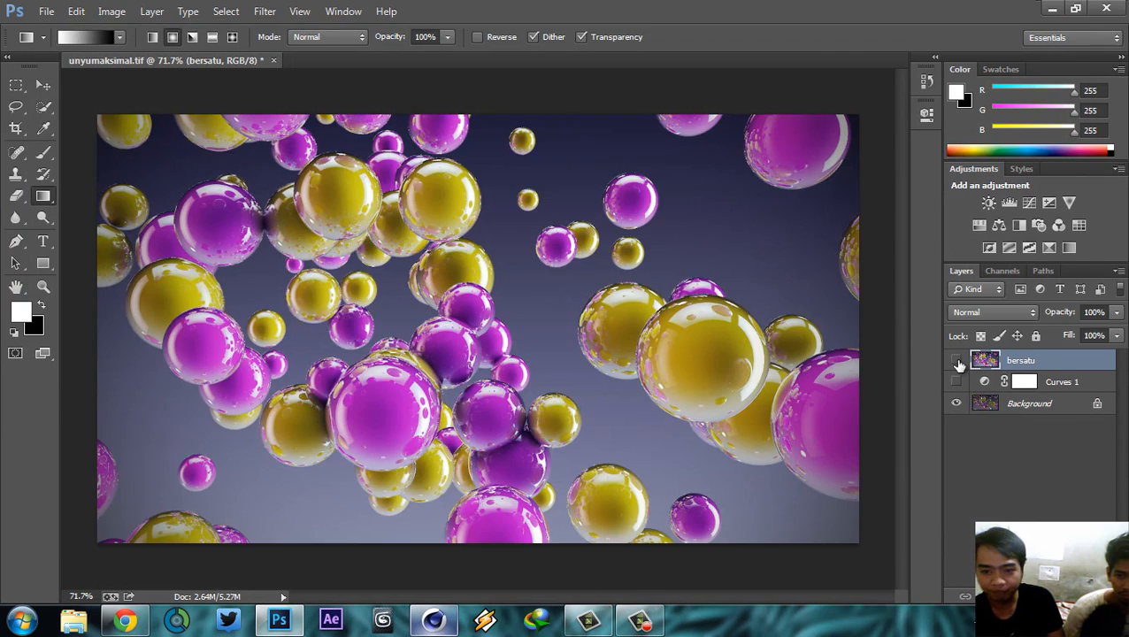
click(957, 360)
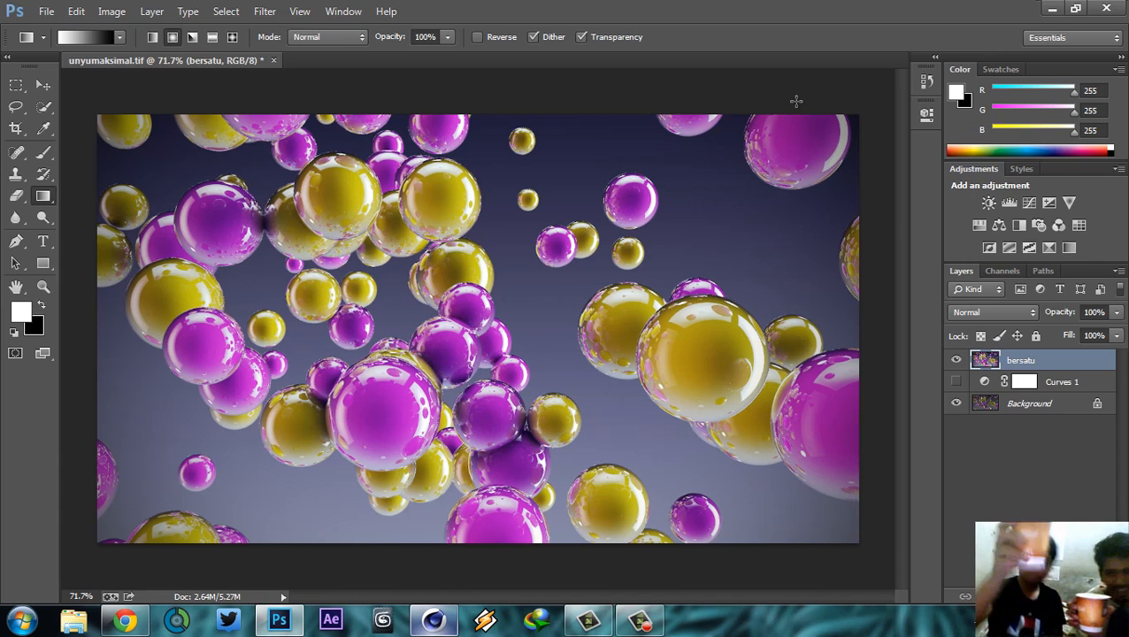
click(657, 625)
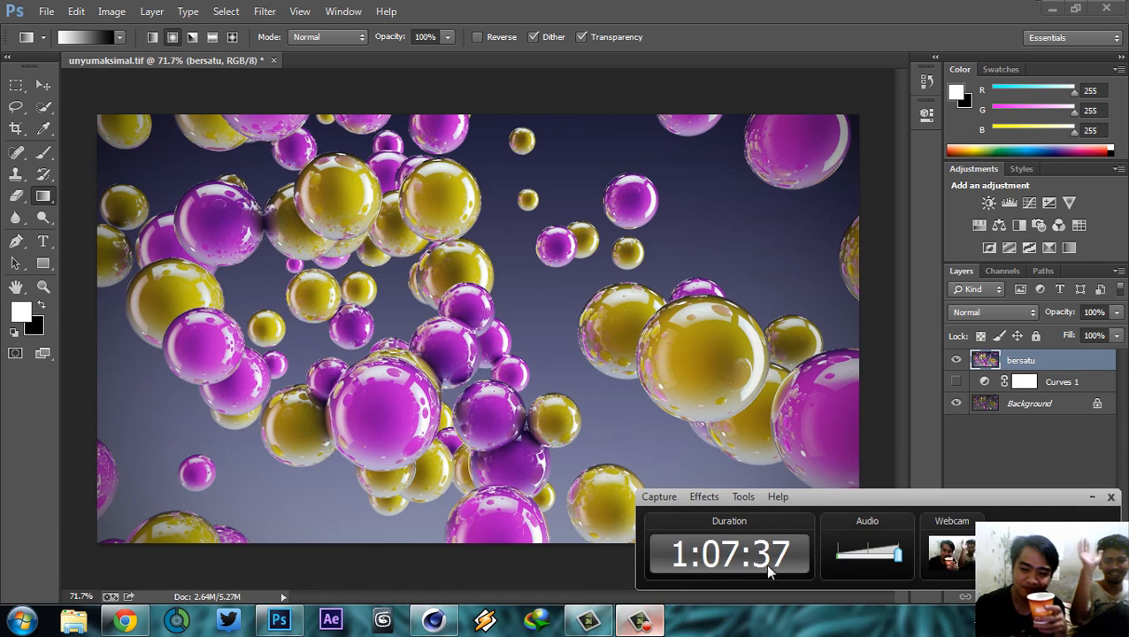